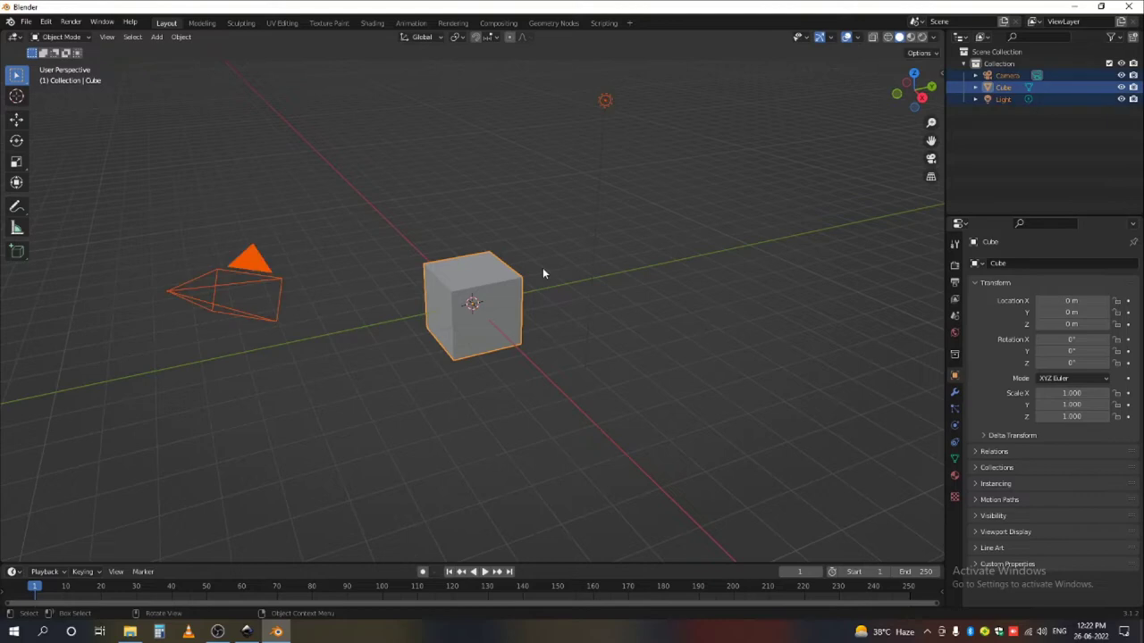
- Delete the default cube, camera and light and switch to the top view
{"action": "key", "text": "Delete"}
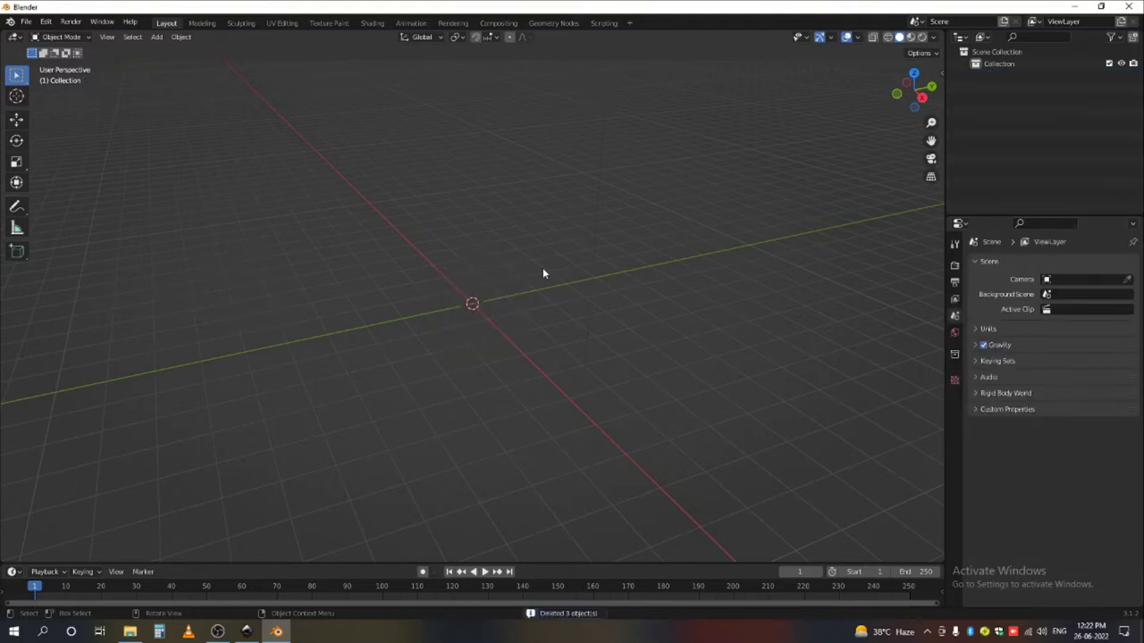
{"action": "key", "text": "KP_7"}
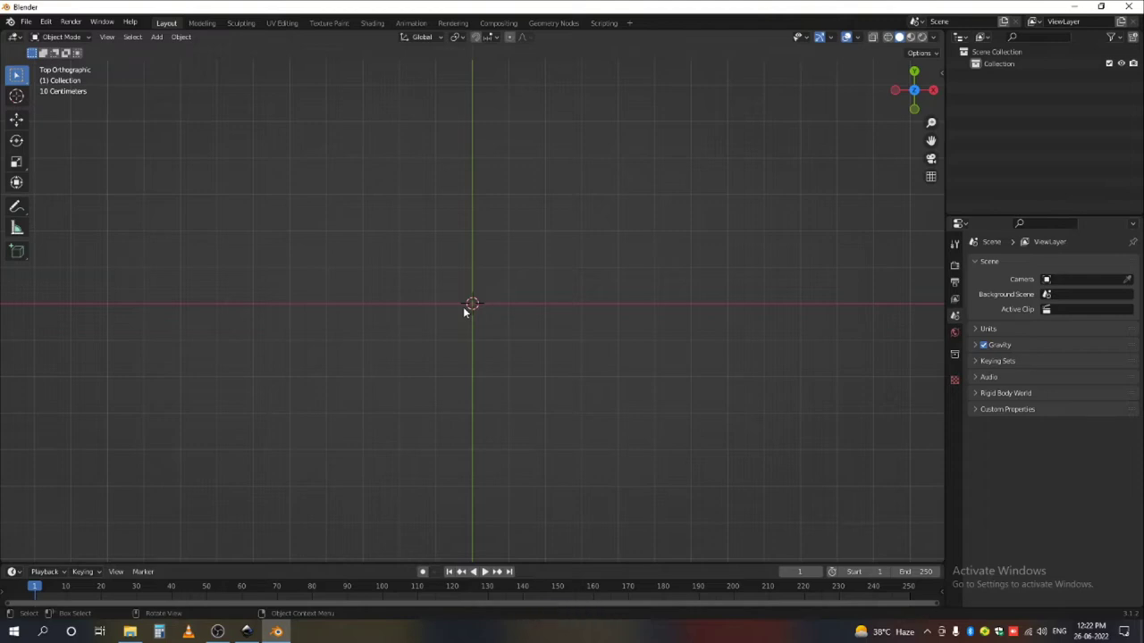
- Examine the handheld brick game reference photos in the BRICK GAME folder
{"action": "left_click", "coordinate": [129, 631]}
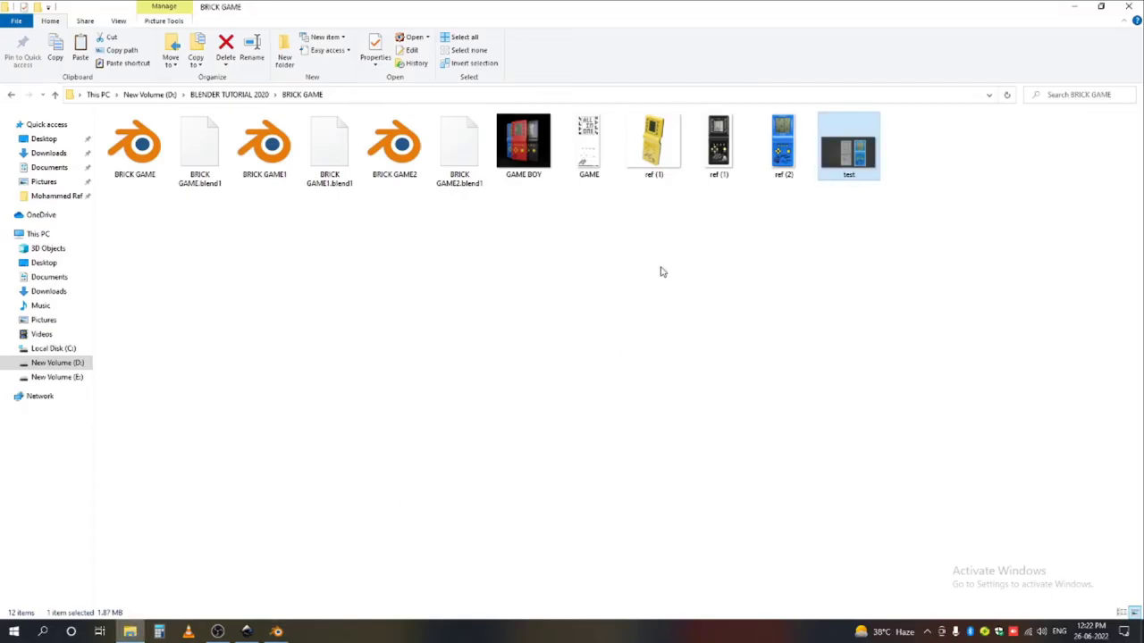
{"action": "double_click", "coordinate": [666, 154]}
{"action": "key", "text": "Right"}
{"action": "key", "text": "Right"}
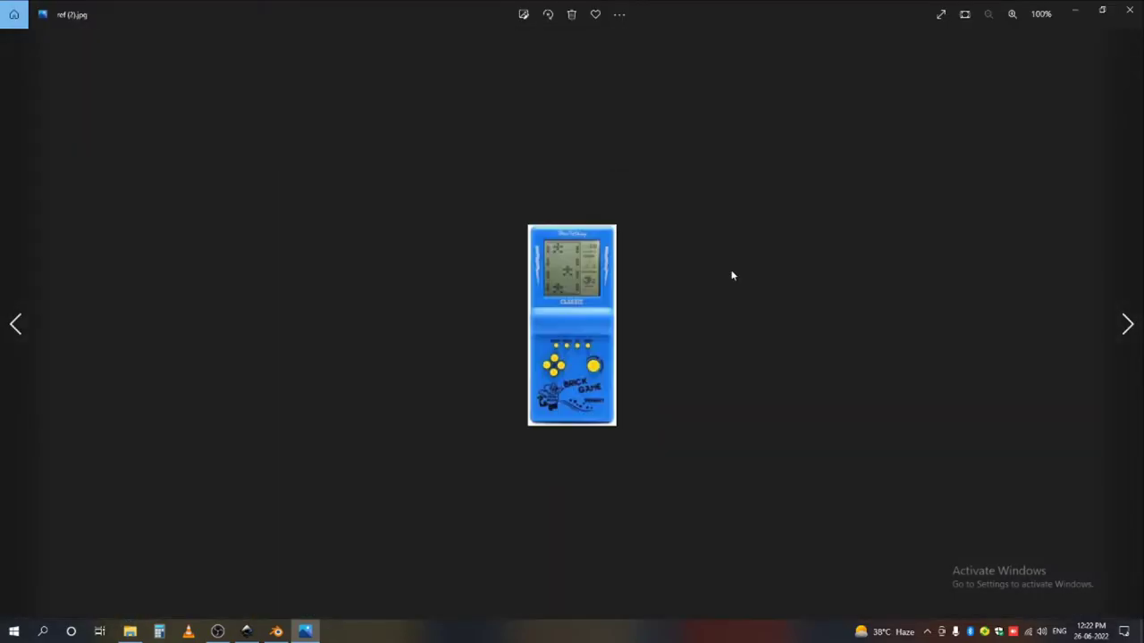
{"action": "key", "text": "Left"}
{"action": "key", "text": "Left"}
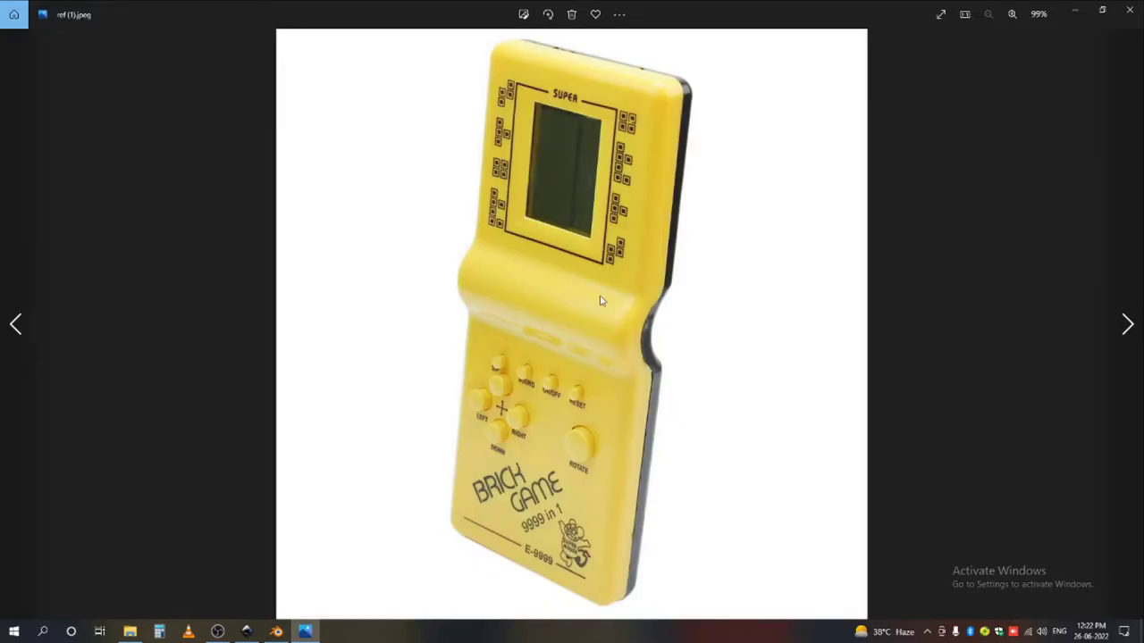
{"action": "key", "text": "Right"}
{"action": "left_click", "coordinate": [1127, 10]}
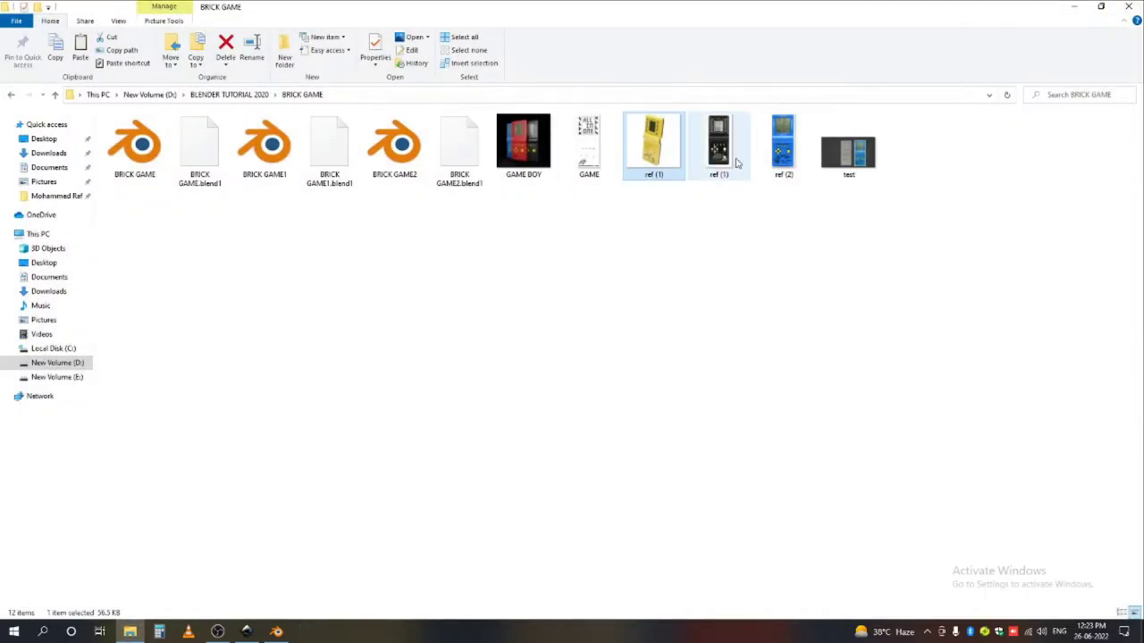
- Bring the black handheld's photo ref (1) from the folder into Blender's top view as a reference image
{"action": "left_click", "coordinate": [734, 160]}
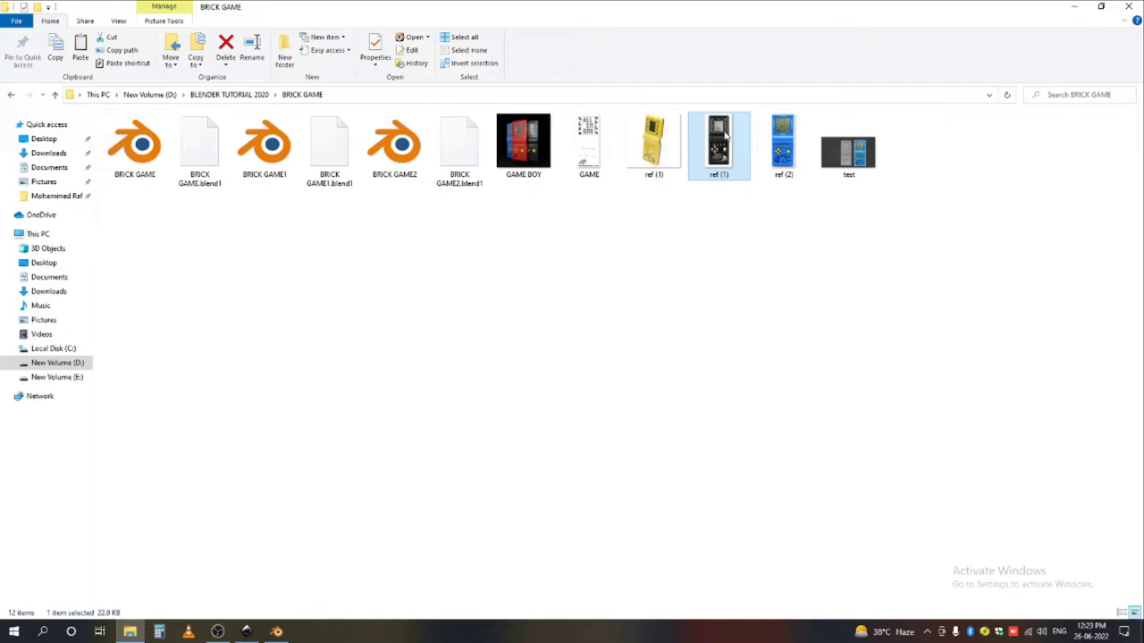
{"action": "left_click_drag", "start_coordinate": [724, 134], "coordinate": [478, 279]}
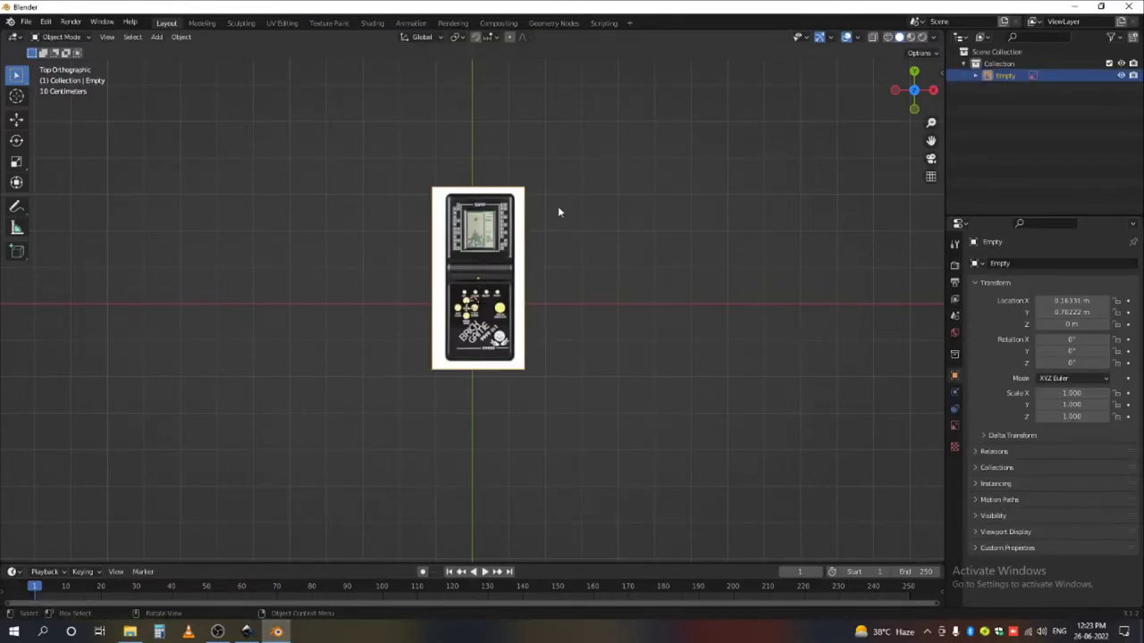
- Try rotating the reference image freely with the trackball rotation and return to the top view
{"action": "middle_click_drag", "start_coordinate": [544, 337], "coordinate": [509, 276]}
{"action": "key", "text": "r"}
{"action": "key", "text": "r"}
{"action": "left_click", "coordinate": [555, 323]}
{"action": "key", "text": "KP_7"}
{"action": "key", "text": "KP_7"}
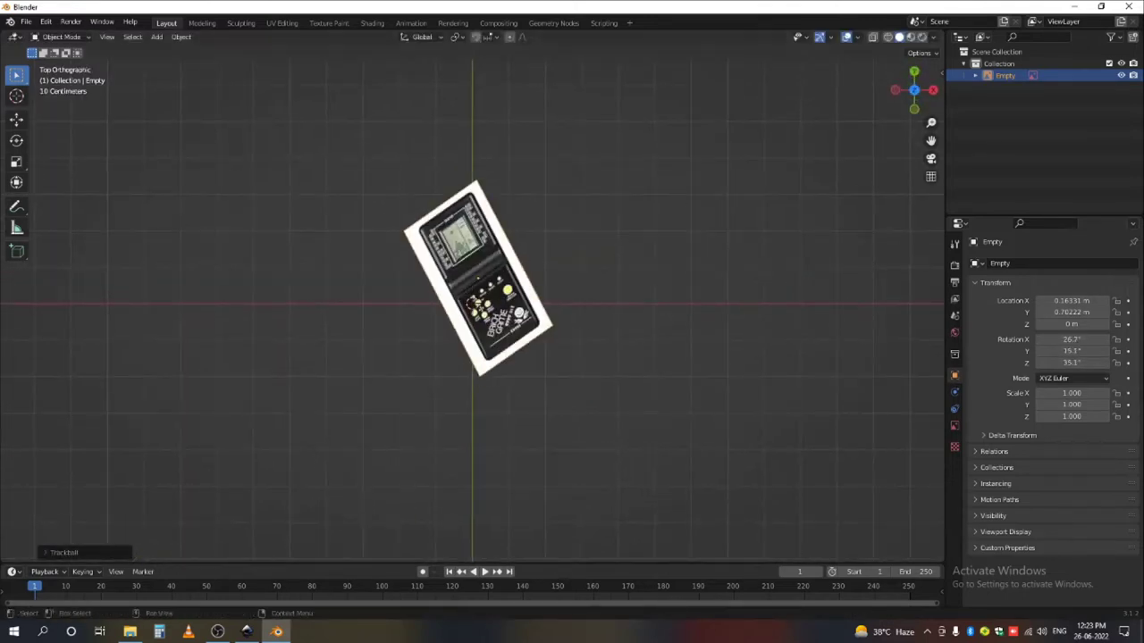
- Clear the reference image's rotation and snap the image to the 3D cursor
{"action": "key", "text": "alt+r"}
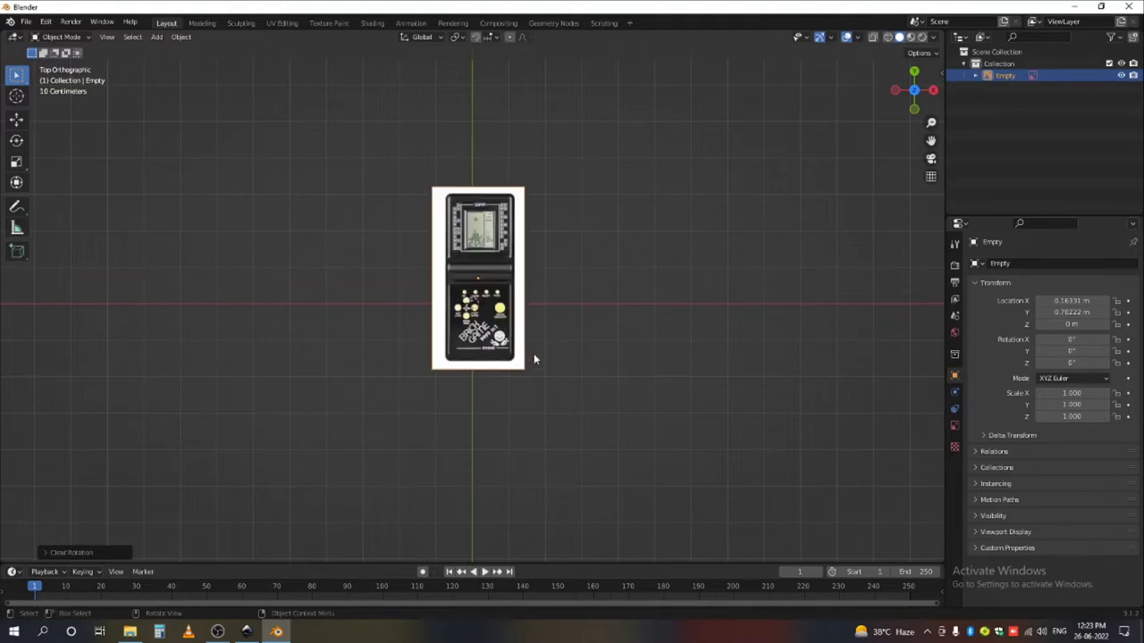
{"action": "key", "text": "shift+s"}
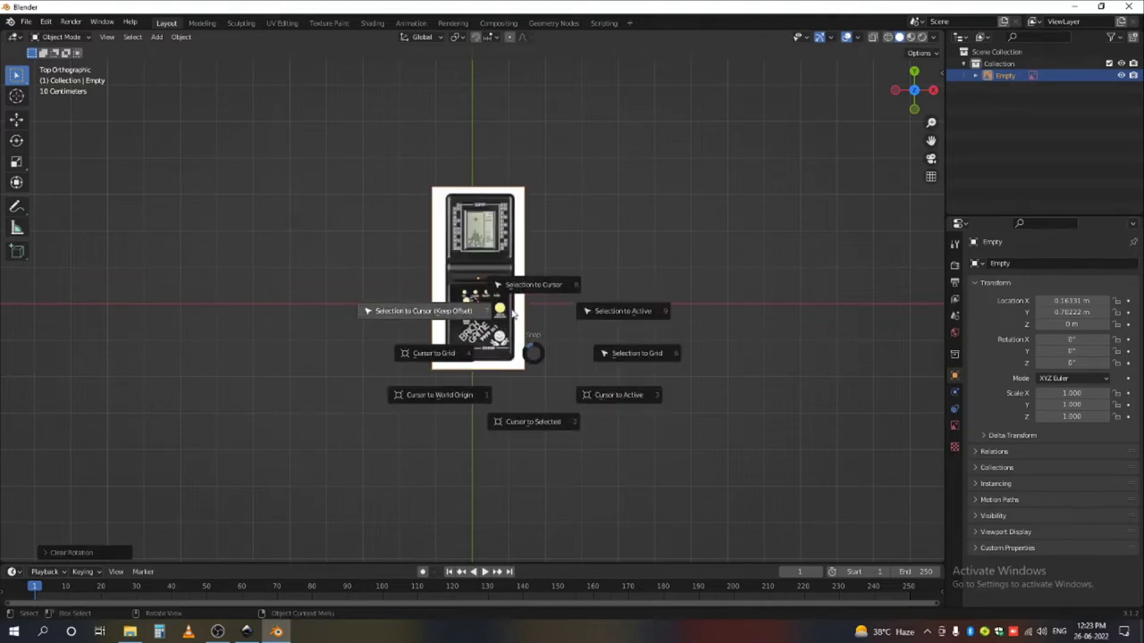
{"action": "left_click", "coordinate": [528, 287]}
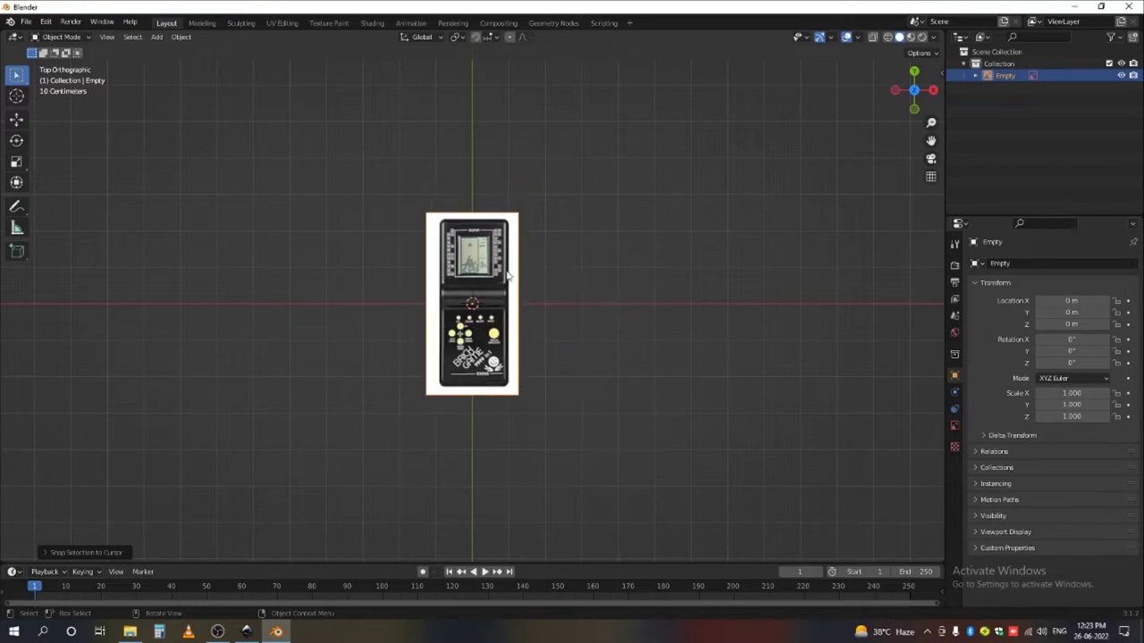
- Add a mesh plane at the centre of the reference image
{"action": "scroll", "coordinate": [505, 318], "scroll_direction": "up", "scroll_amount": 5}
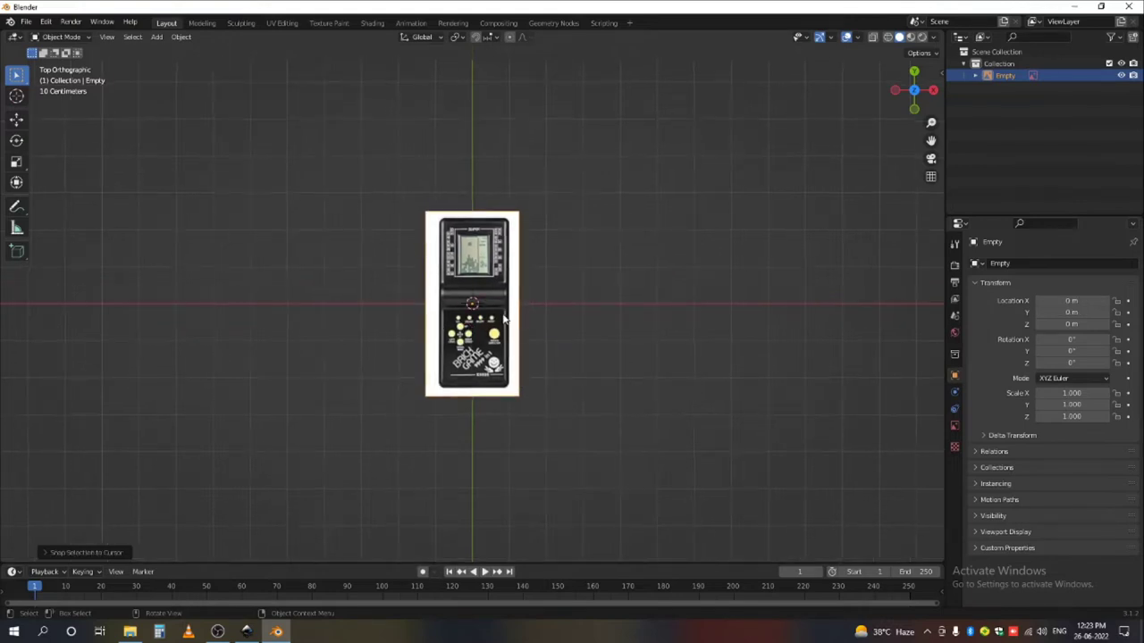
{"action": "key", "text": "shift+a"}
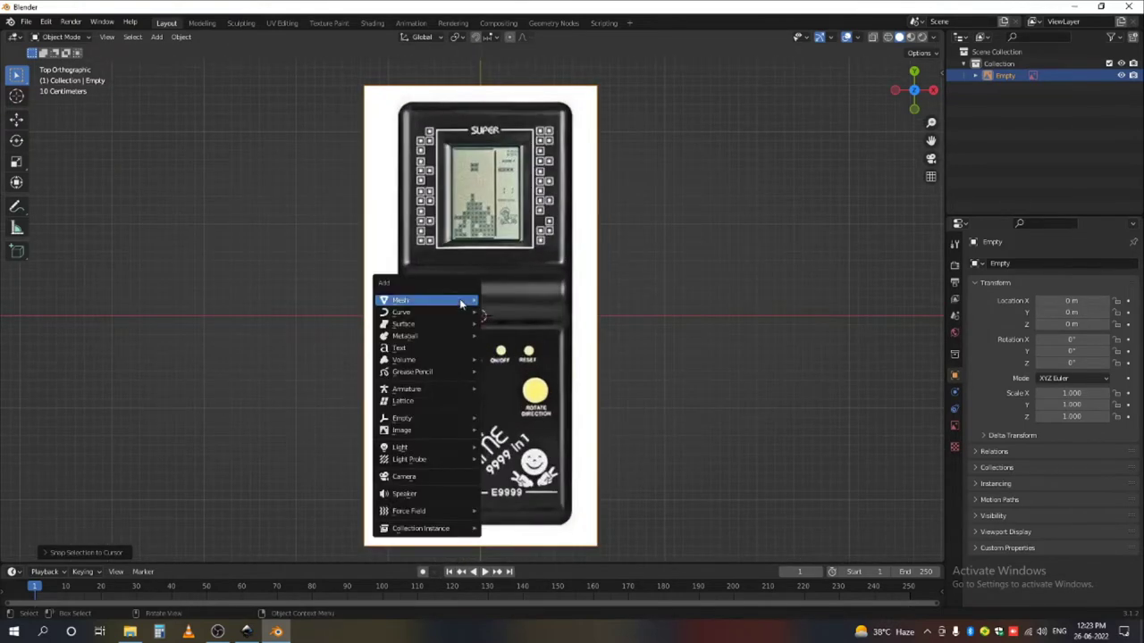
{"action": "mouse_move", "coordinate": [460, 298]}
{"action": "left_click", "coordinate": [496, 298]}
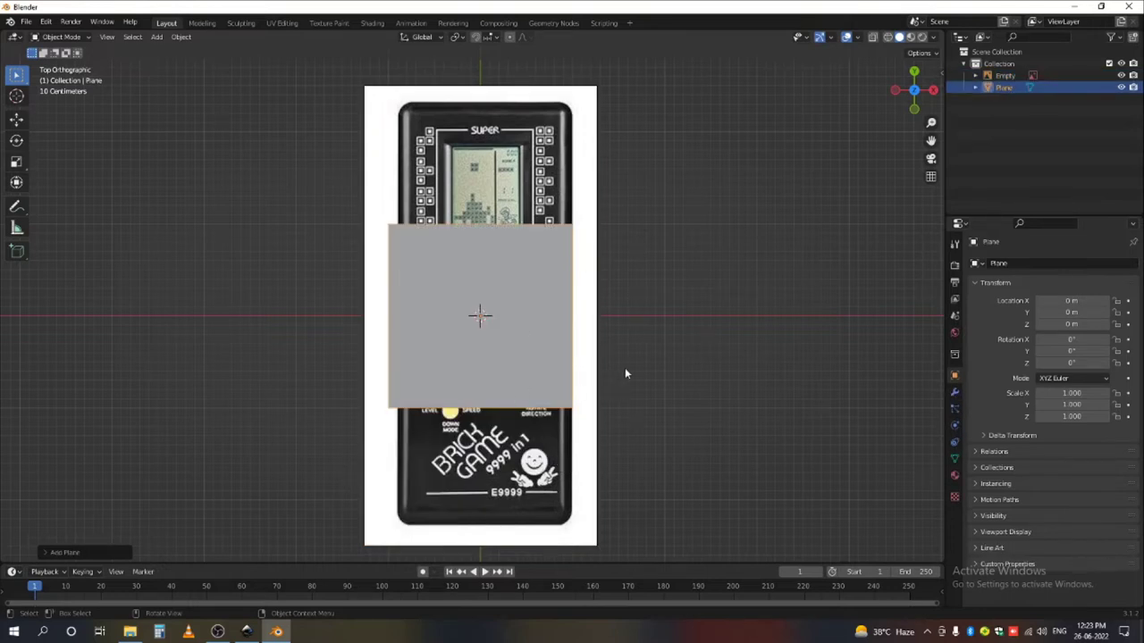
{"action": "key", "text": "s"}
{"action": "key", "text": "x"}
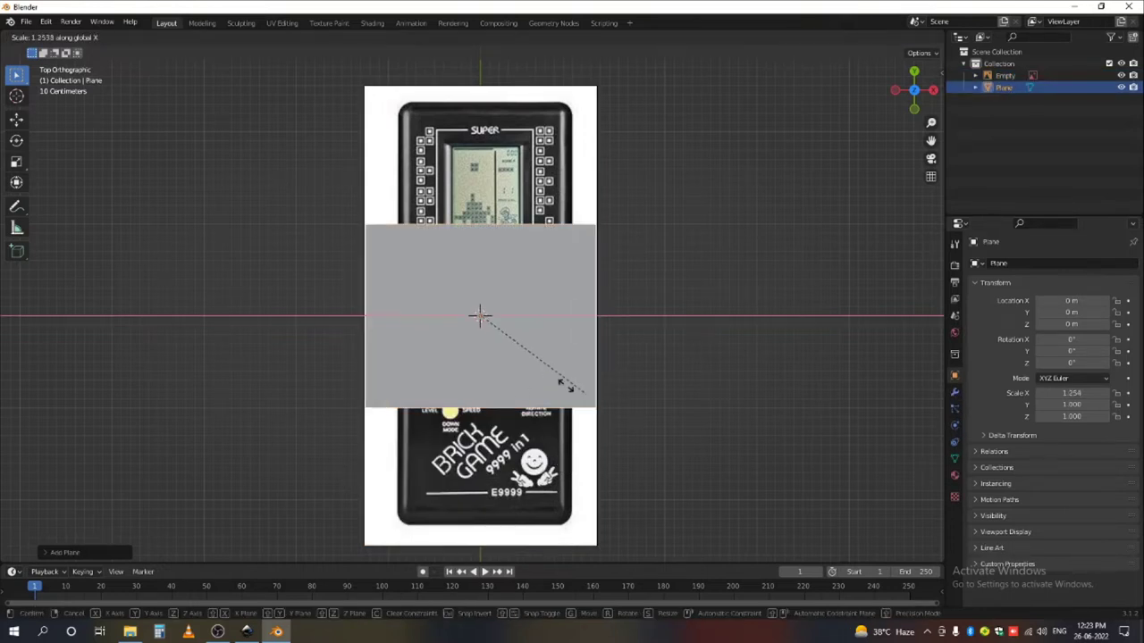
{"action": "key", "text": "Escape"}
- Scale the plane along Y to about 2.32 to cover the height of the handheld
{"action": "key", "text": "s"}
{"action": "key", "text": "y"}
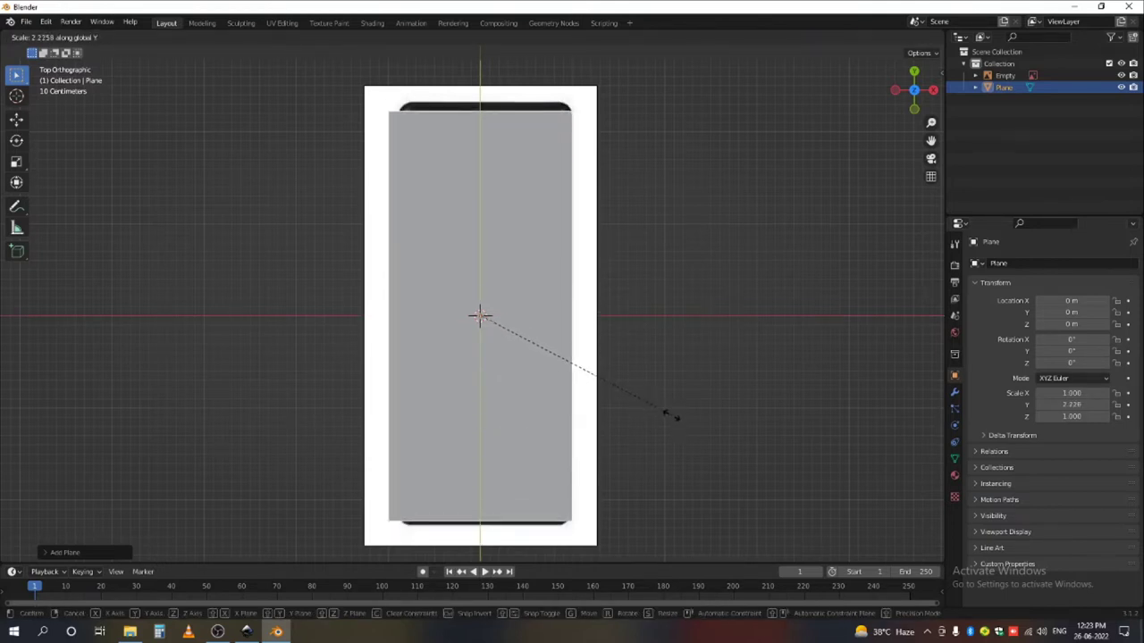
{"action": "left_click", "coordinate": [677, 420]}
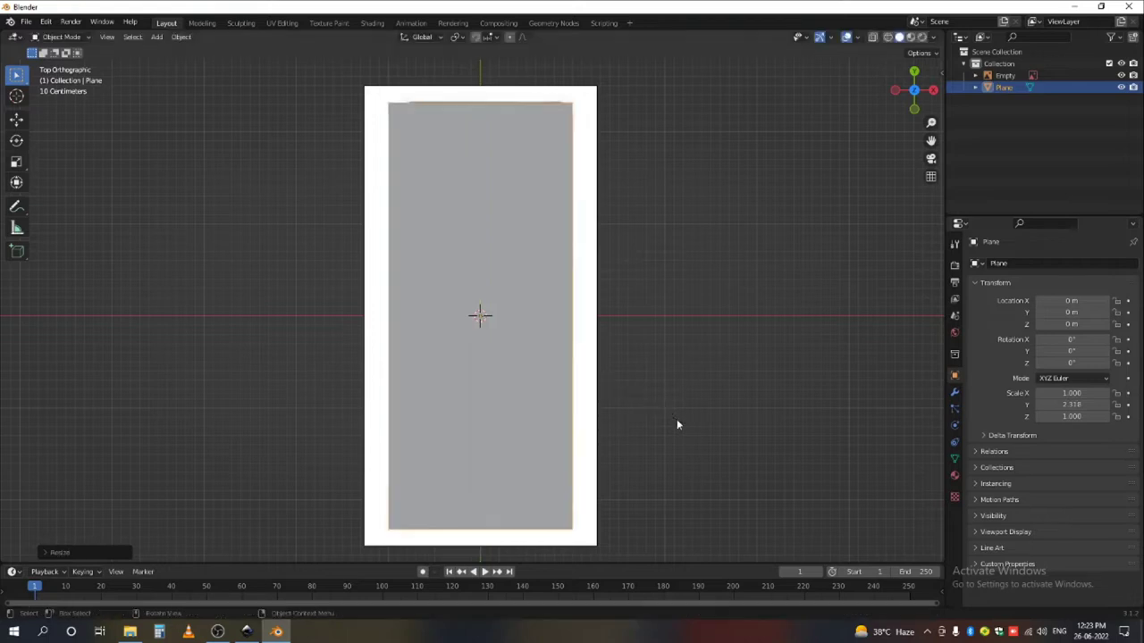
- Switch to wireframe shading, shift the reference image slightly along negative X to centre the handheld within the plane, and reselect the plane
{"action": "left_click", "coordinate": [899, 37]}
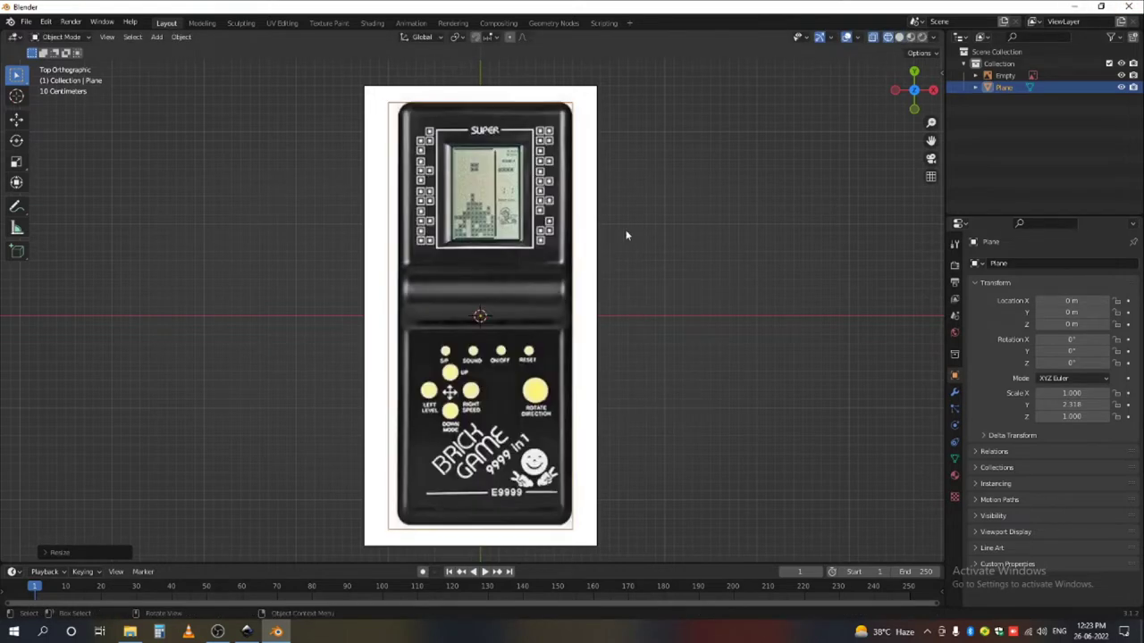
{"action": "left_click", "coordinate": [595, 288]}
{"action": "left_click", "coordinate": [17, 119]}
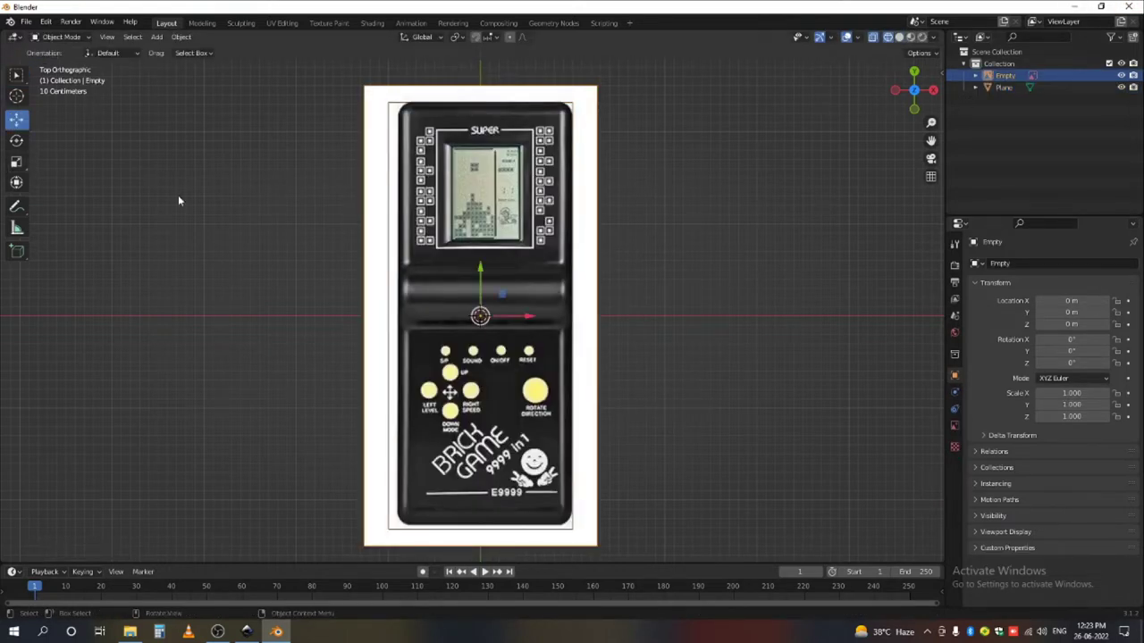
{"action": "left_click_drag", "start_coordinate": [525, 317], "coordinate": [515, 313]}
{"action": "left_click", "coordinate": [574, 292]}
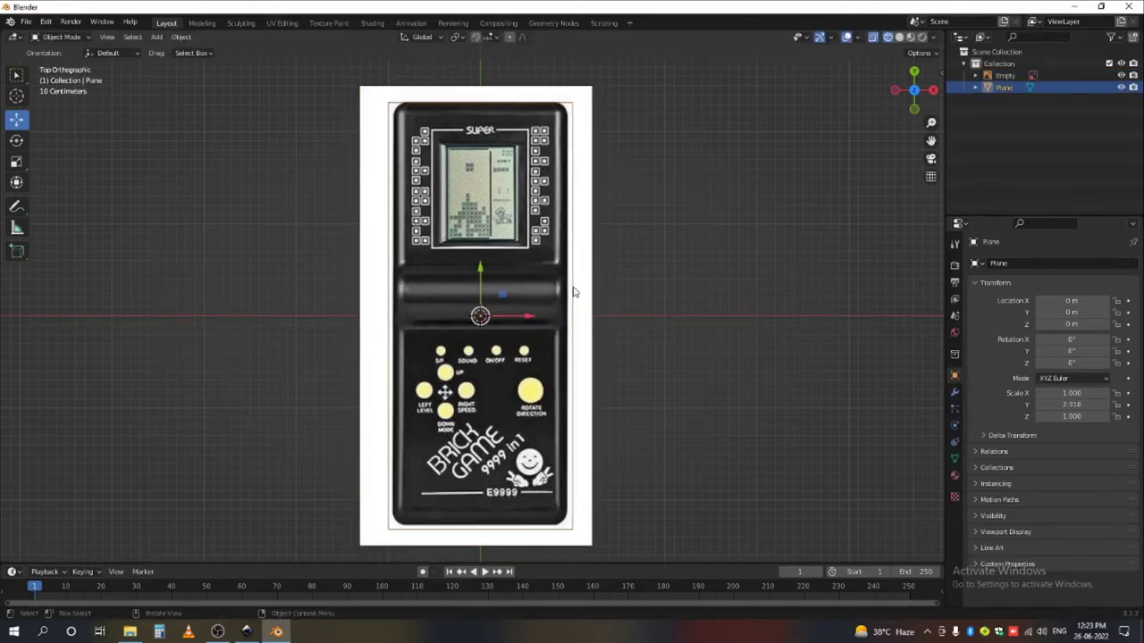
{"action": "key", "text": "s"}
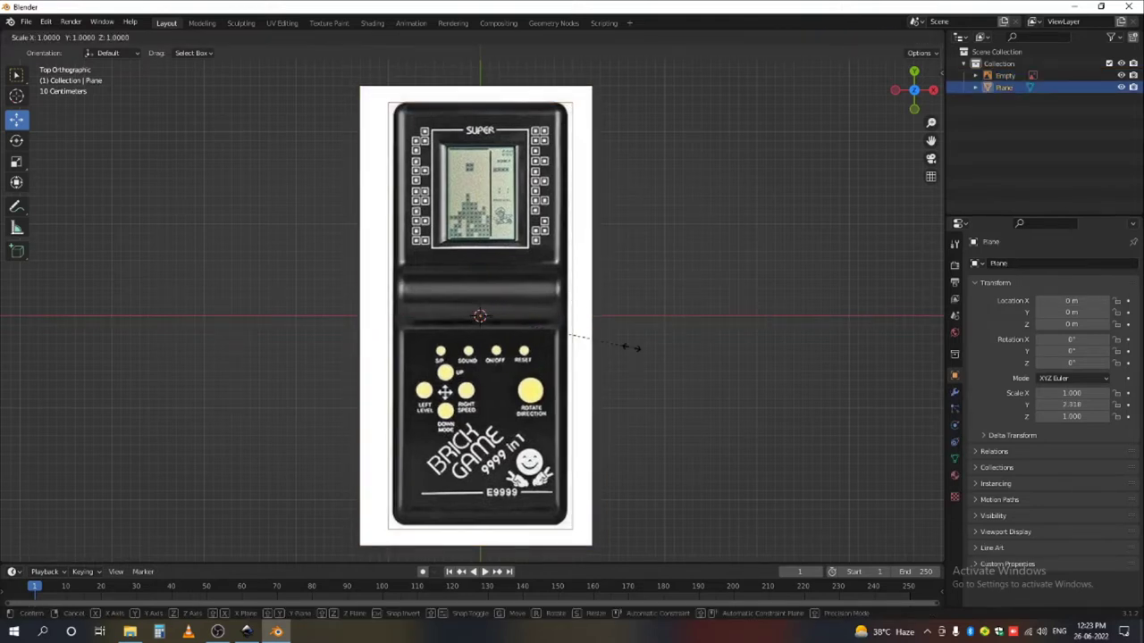
{"action": "key", "text": "x"}
{"action": "key", "text": "Escape"}
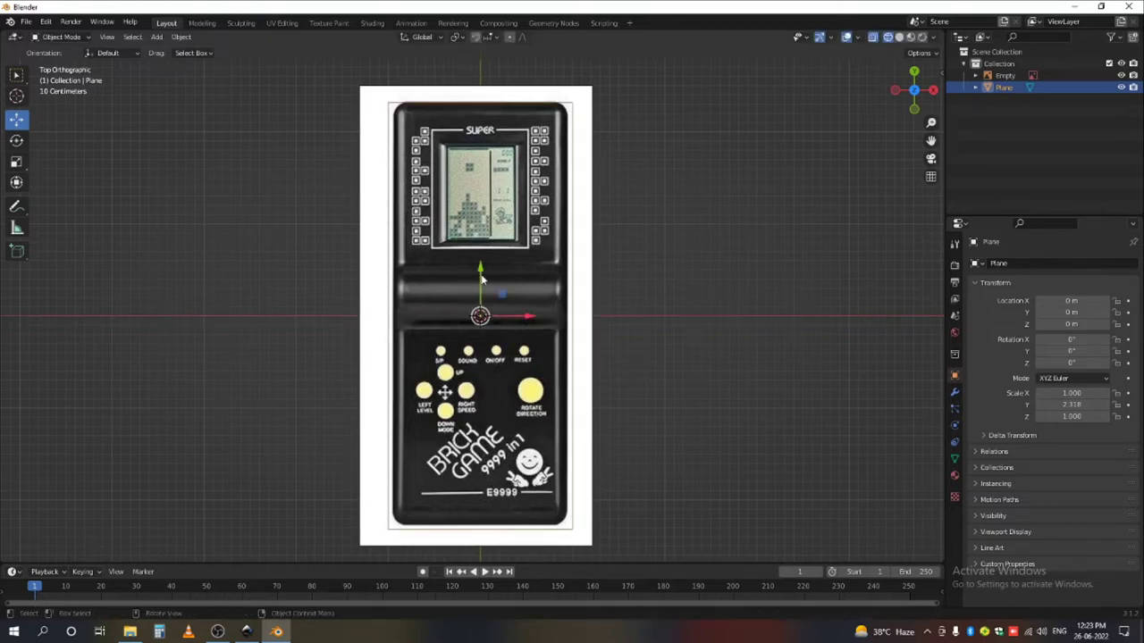
- Move the plane about 0.02 m along Y to line it up with the handheld's outline
{"action": "left_click_drag", "start_coordinate": [481, 279], "coordinate": [484, 278]}
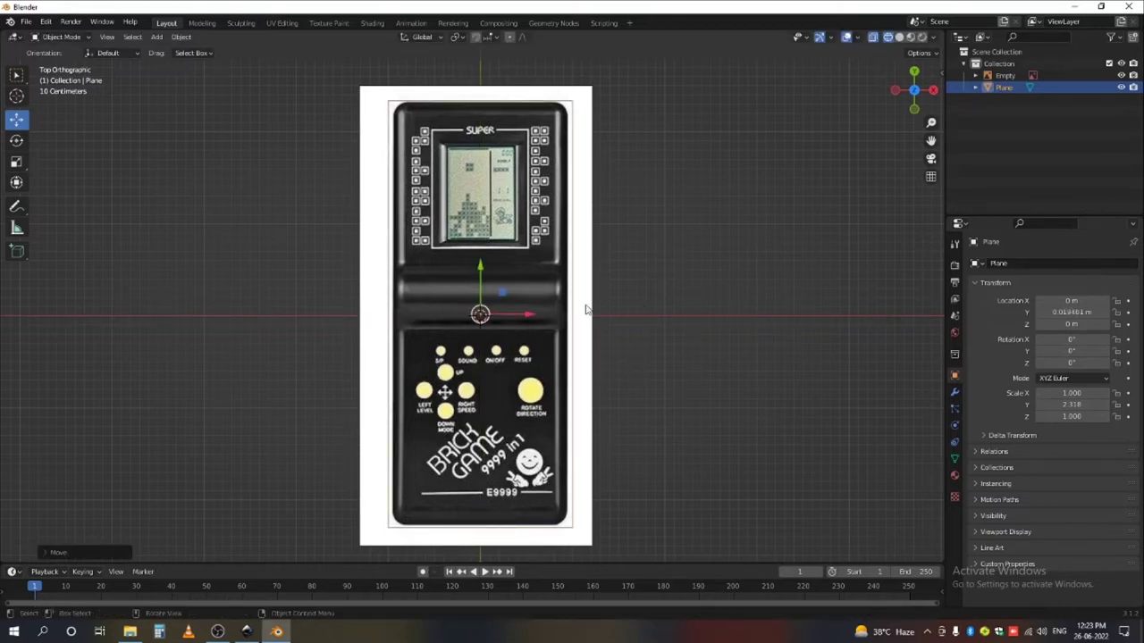
- Add two horizontal loop cuts across the plane at the lower and upper edges of the handheld's middle band
{"action": "key", "text": "Tab"}
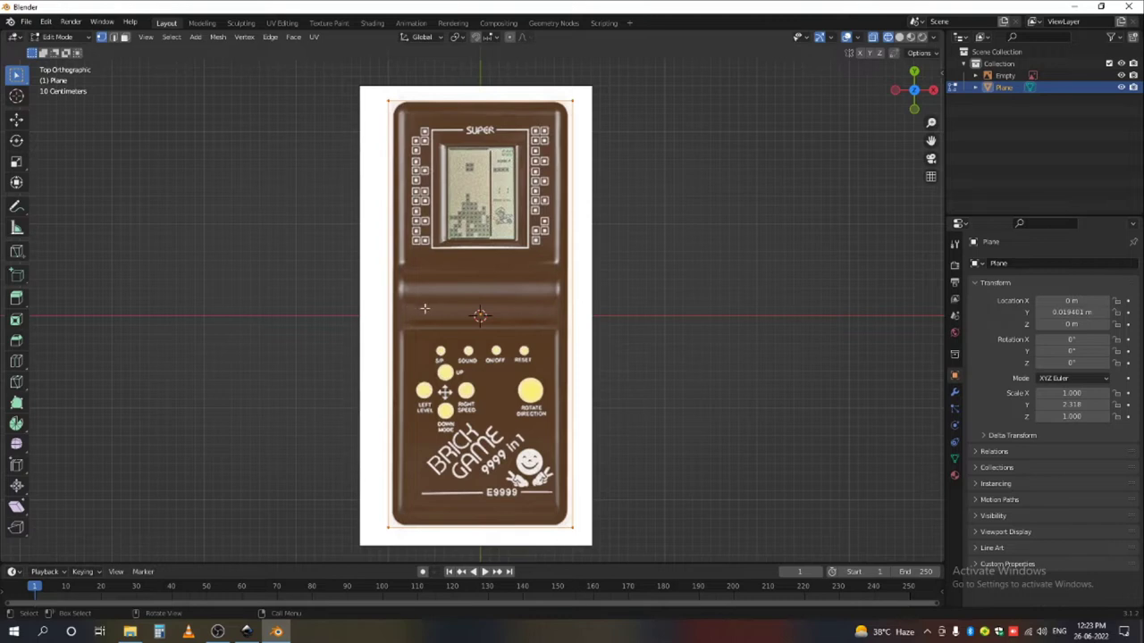
{"action": "key", "text": "ctrl+r"}
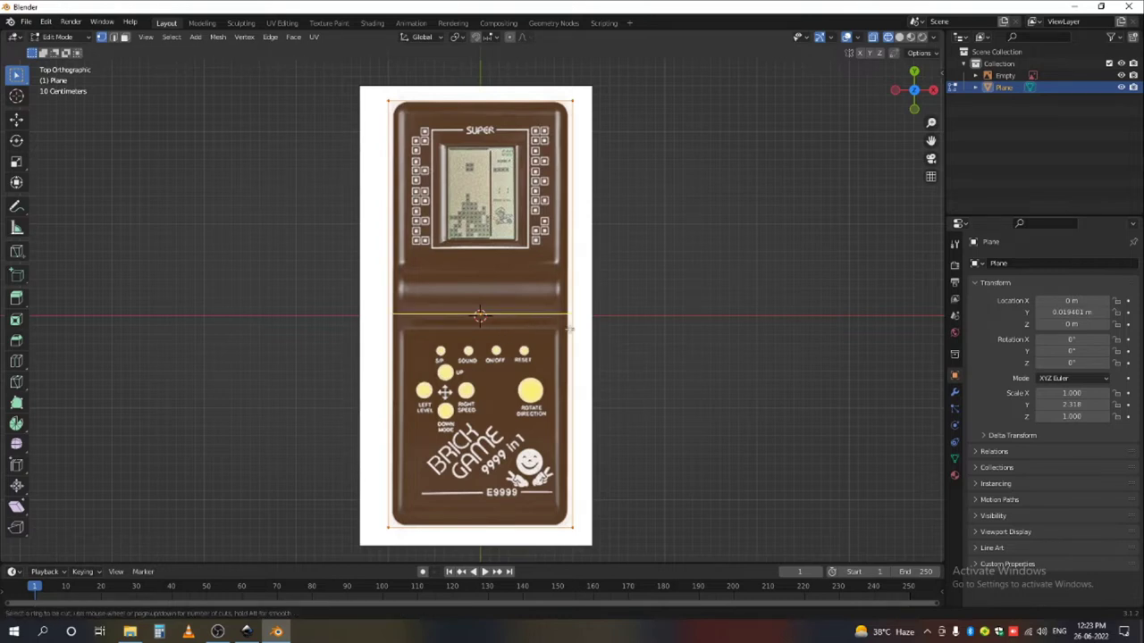
{"action": "left_click", "coordinate": [568, 331]}
{"action": "left_click", "coordinate": [567, 343]}
{"action": "key", "text": "ctrl+r"}
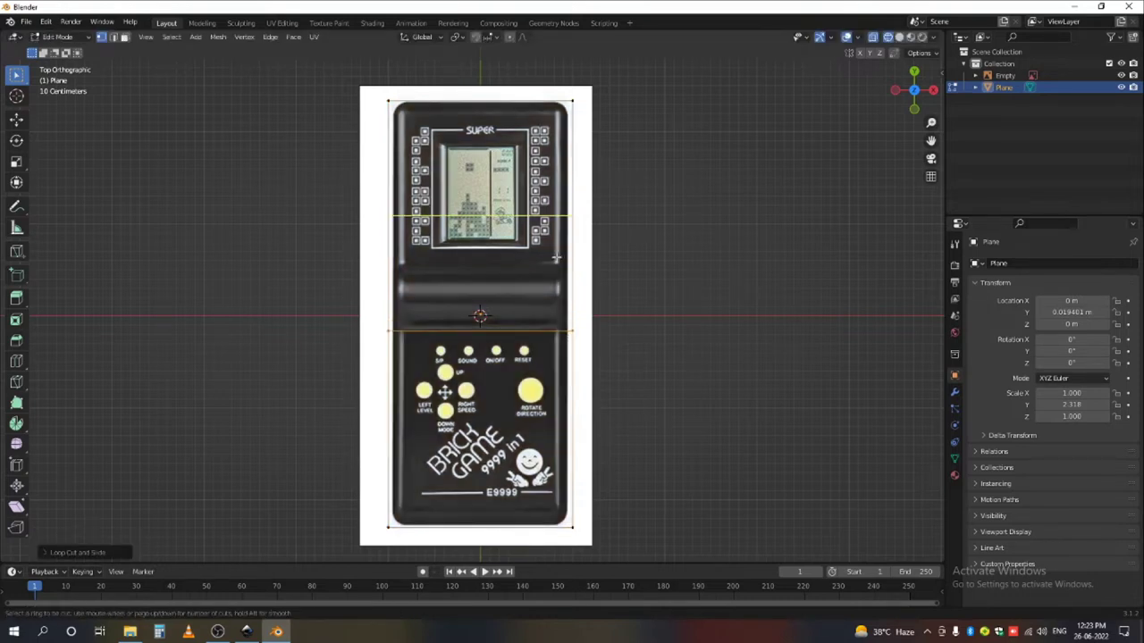
{"action": "left_click", "coordinate": [558, 251]}
{"action": "left_click", "coordinate": [561, 301]}
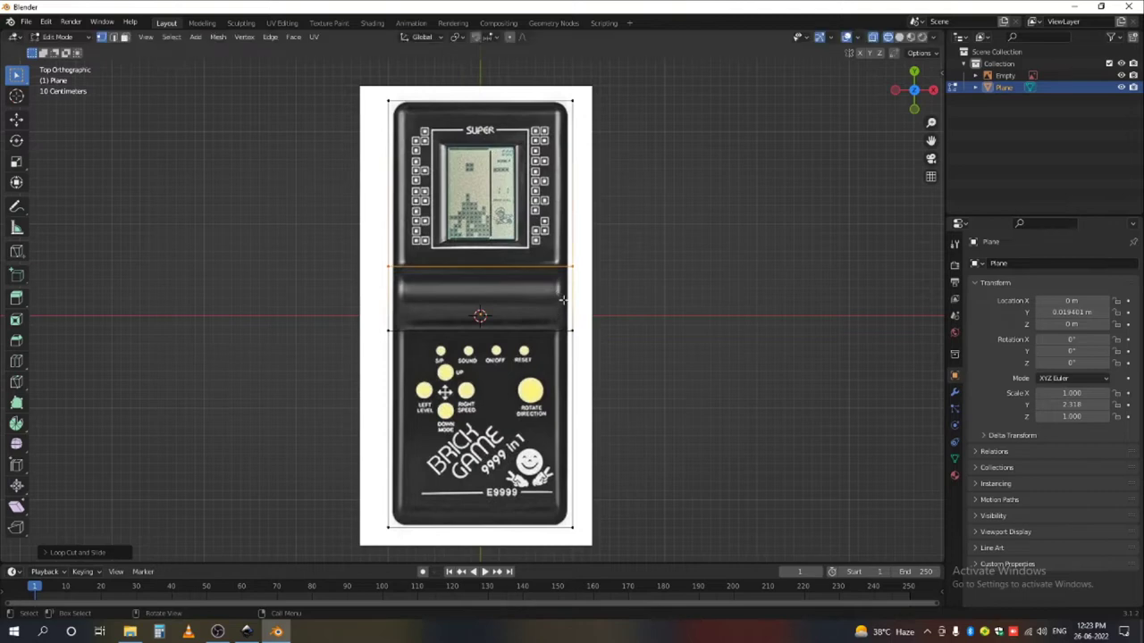
- Add a centred loop cut midway between the two cuts of the middle band
{"action": "key", "text": "ctrl+r"}
{"action": "left_click", "coordinate": [563, 300]}
{"action": "right_click", "coordinate": [546, 353]}
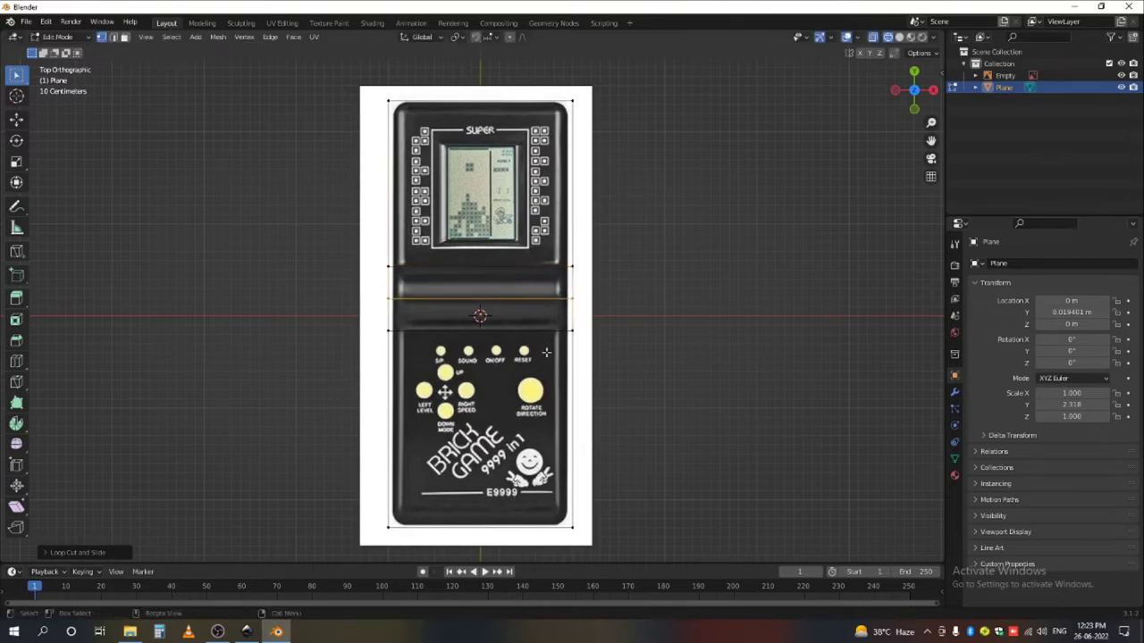
- Show the plane in solid shading in perspective and return to editing its mesh
{"action": "key", "text": "Tab"}
{"action": "middle_click_drag", "start_coordinate": [615, 344], "coordinate": [573, 264]}
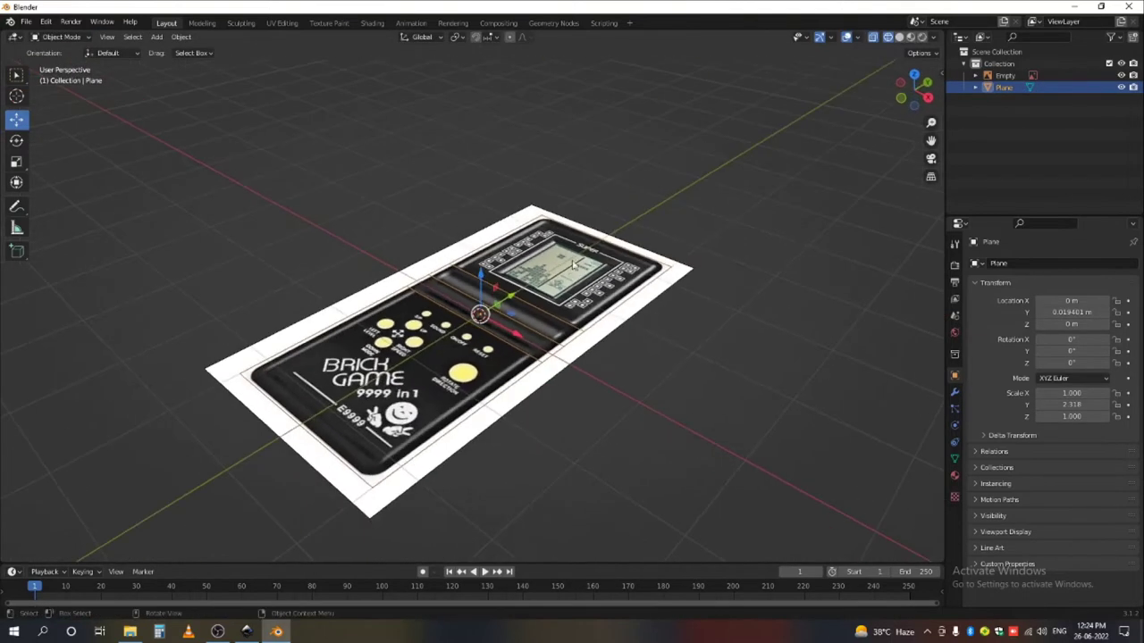
{"action": "left_click", "coordinate": [899, 37]}
{"action": "key", "text": "Tab"}
{"action": "middle_click_drag", "start_coordinate": [569, 327], "coordinate": [507, 282]}
{"action": "middle_click_drag", "start_coordinate": [427, 423], "coordinate": [410, 406]}
{"action": "scroll", "coordinate": [503, 301], "scroll_direction": "up", "scroll_amount": 1}
{"action": "middle_click_drag", "start_coordinate": [503, 301], "coordinate": [541, 330]}
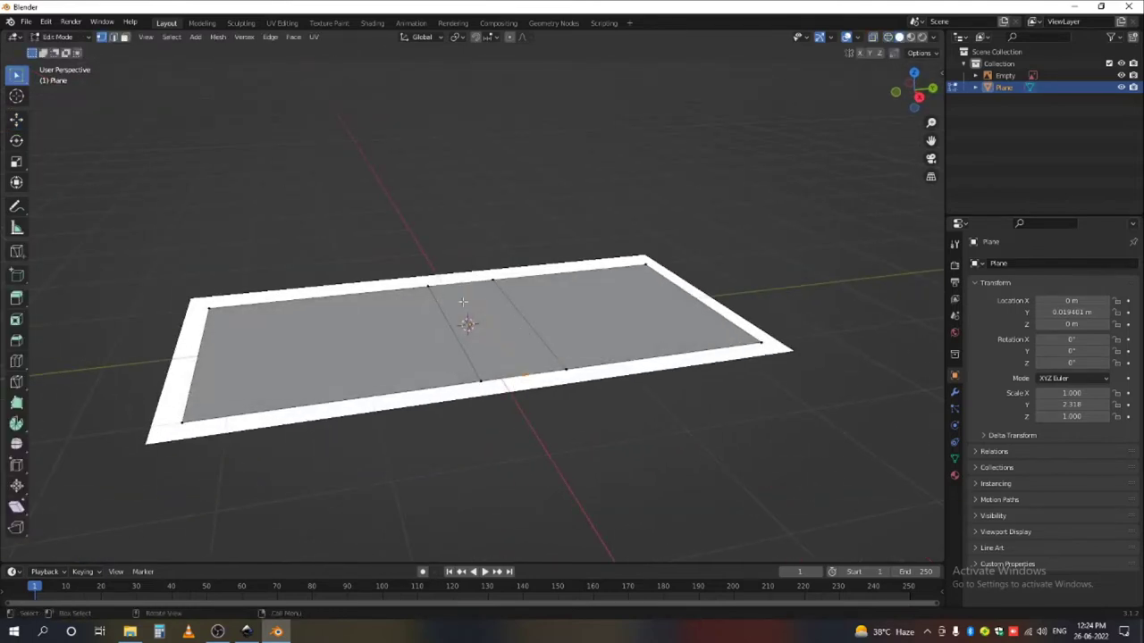
{"action": "middle_click_drag", "start_coordinate": [463, 302], "coordinate": [489, 274]}
- Raise the plane's middle band edge along Z in edge selection mode to form a peaked ridge
{"action": "left_click", "coordinate": [112, 36]}
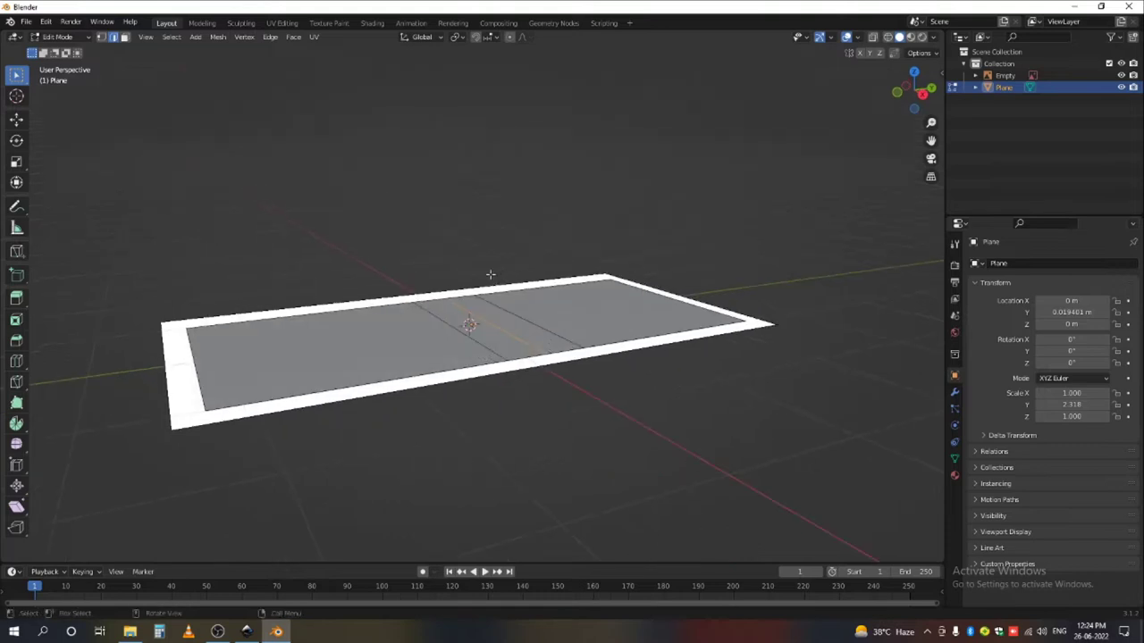
{"action": "left_click", "coordinate": [16, 119]}
{"action": "left_click_drag", "start_coordinate": [488, 277], "coordinate": [492, 239]}
{"action": "middle_click_drag", "start_coordinate": [492, 241], "coordinate": [535, 317]}
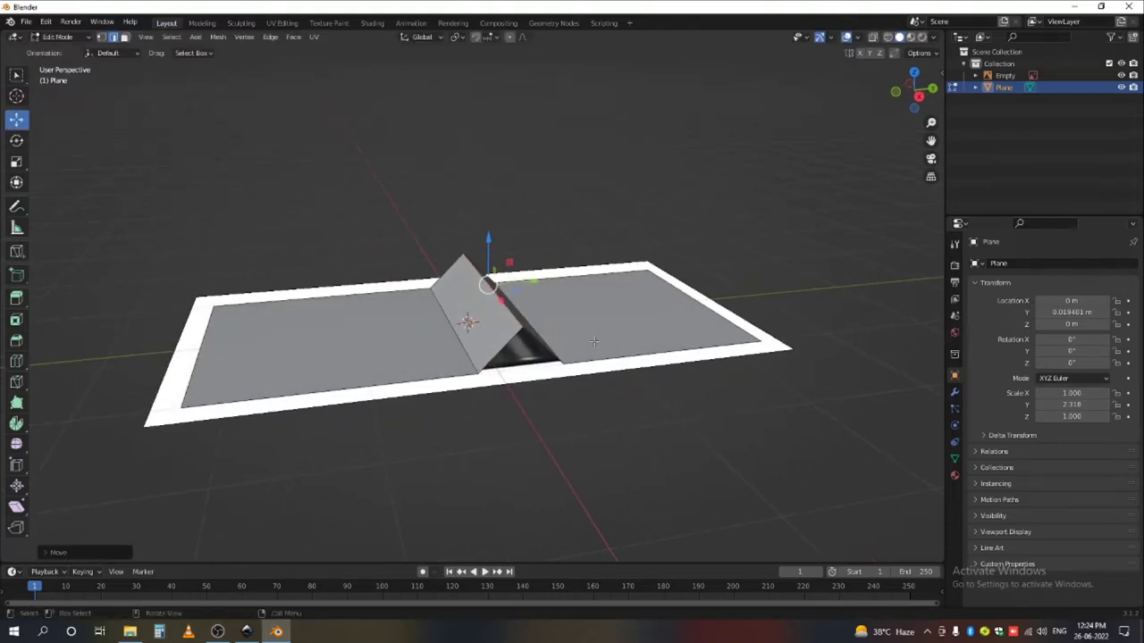
- Apply the plane's rotation and scale in Object Mode and return to editing its mesh
{"action": "key", "text": "Tab"}
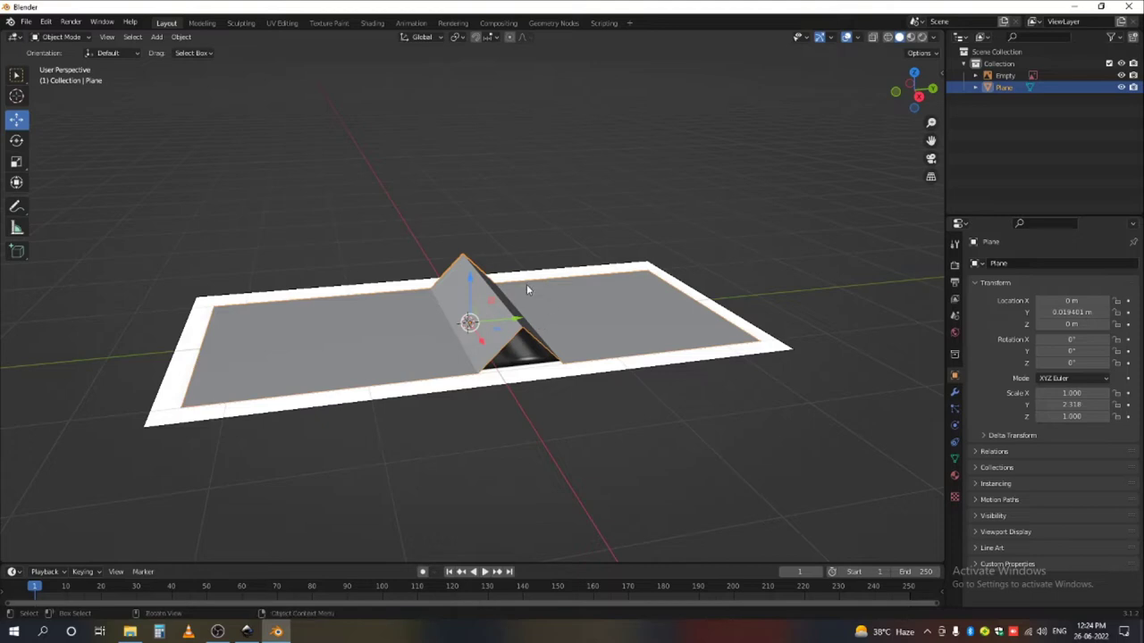
{"action": "key", "text": "ctrl+a"}
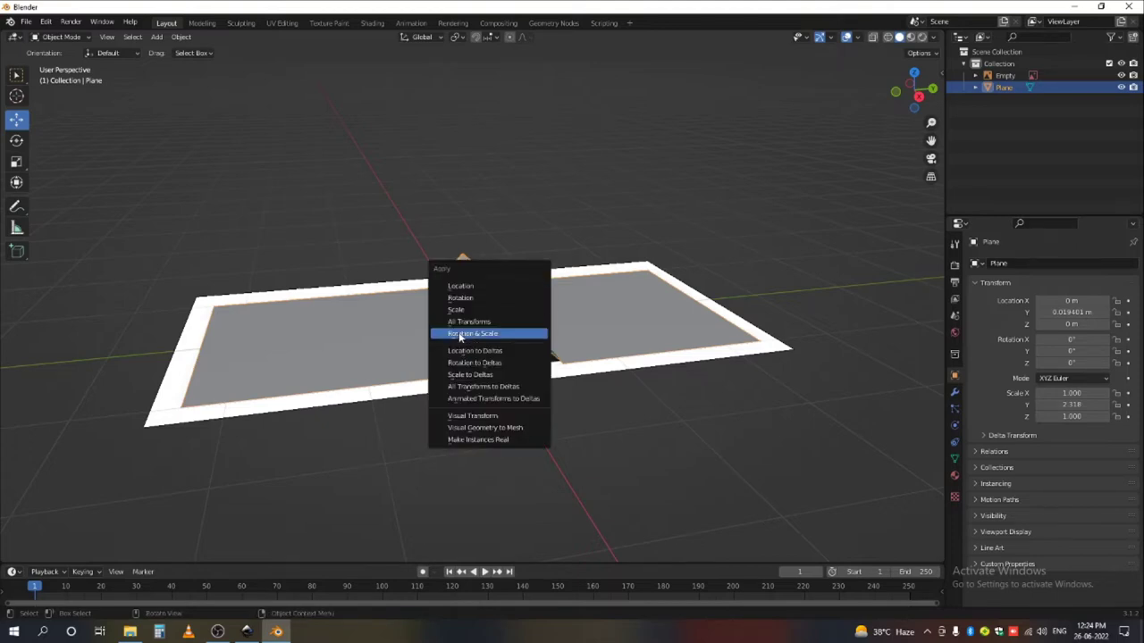
{"action": "left_click", "coordinate": [460, 334]}
{"action": "key", "text": "Tab"}
- Bevel the ridge's peak edge with 8 segments and a width of about 0.4 m to form a rounded hump
{"action": "scroll", "coordinate": [560, 336], "scroll_direction": "up", "scroll_amount": 2}
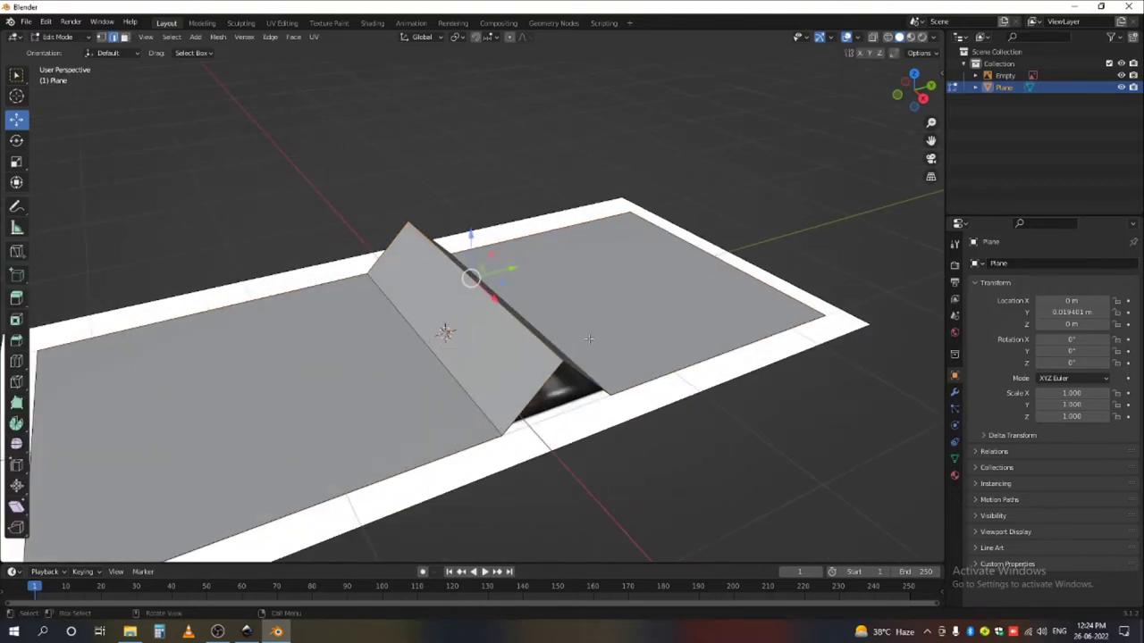
{"action": "scroll", "coordinate": [560, 336], "scroll_direction": "down", "scroll_amount": 1}
{"action": "middle_click_drag", "start_coordinate": [561, 335], "coordinate": [544, 327]}
{"action": "middle_click_drag", "start_coordinate": [550, 285], "coordinate": [553, 330]}
{"action": "key", "text": "ctrl+b"}
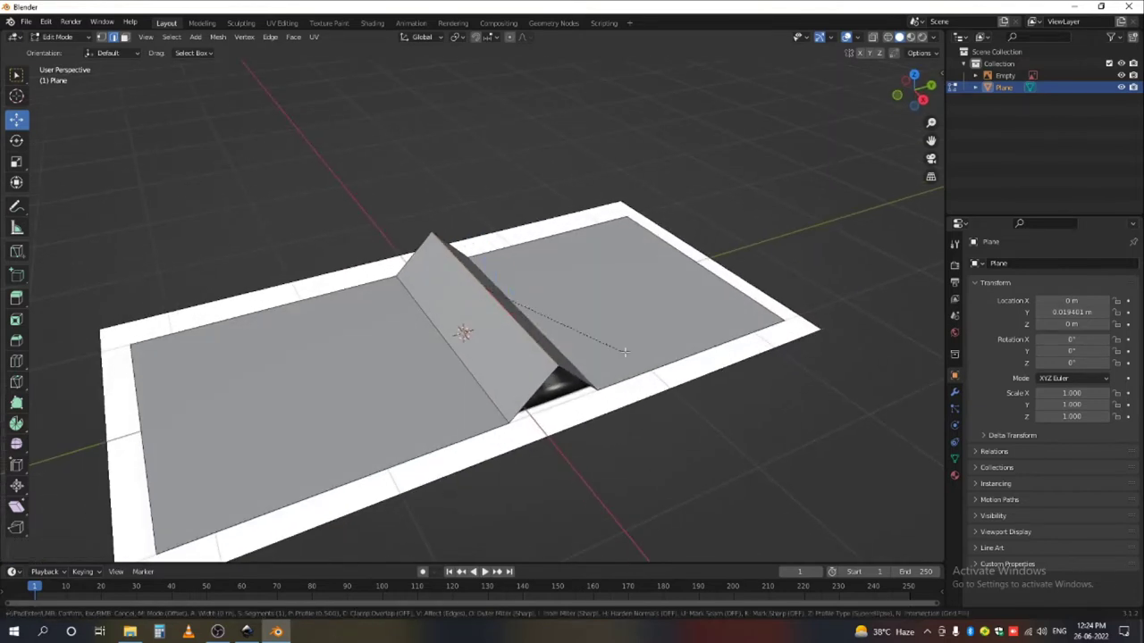
{"action": "scroll", "coordinate": [660, 375], "scroll_direction": "up", "scroll_amount": 8}
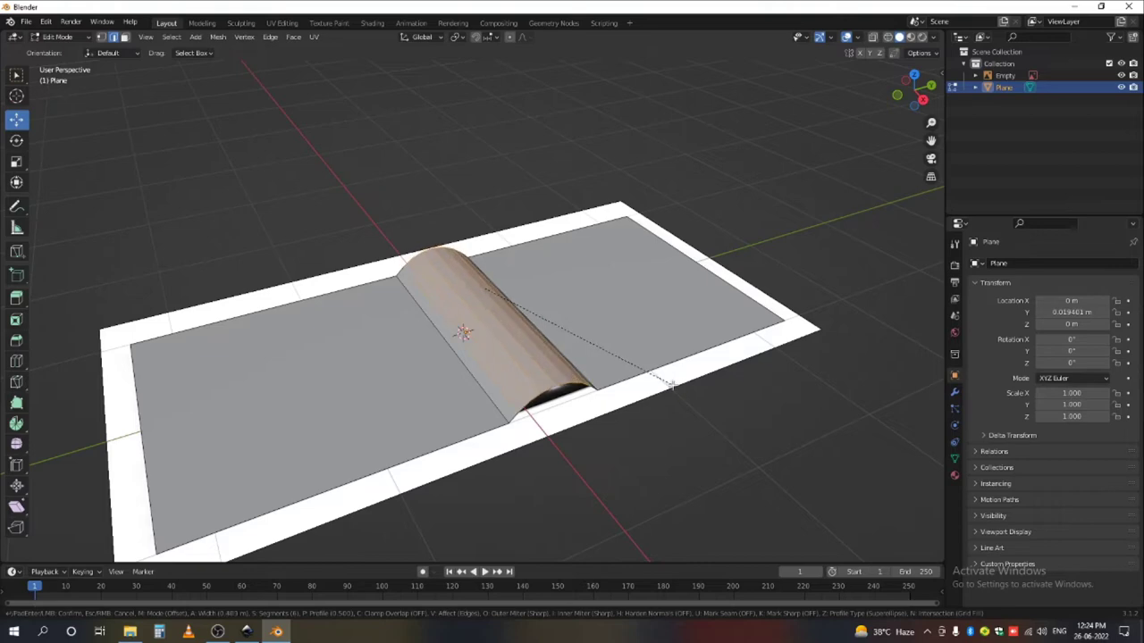
{"action": "left_click", "coordinate": [659, 376]}
- Leave mesh editing and hide the reference image empty
{"action": "middle_click_drag", "start_coordinate": [561, 345], "coordinate": [540, 371]}
{"action": "key", "text": "Tab"}
{"action": "scroll", "coordinate": [539, 371], "scroll_direction": "down", "scroll_amount": 3}
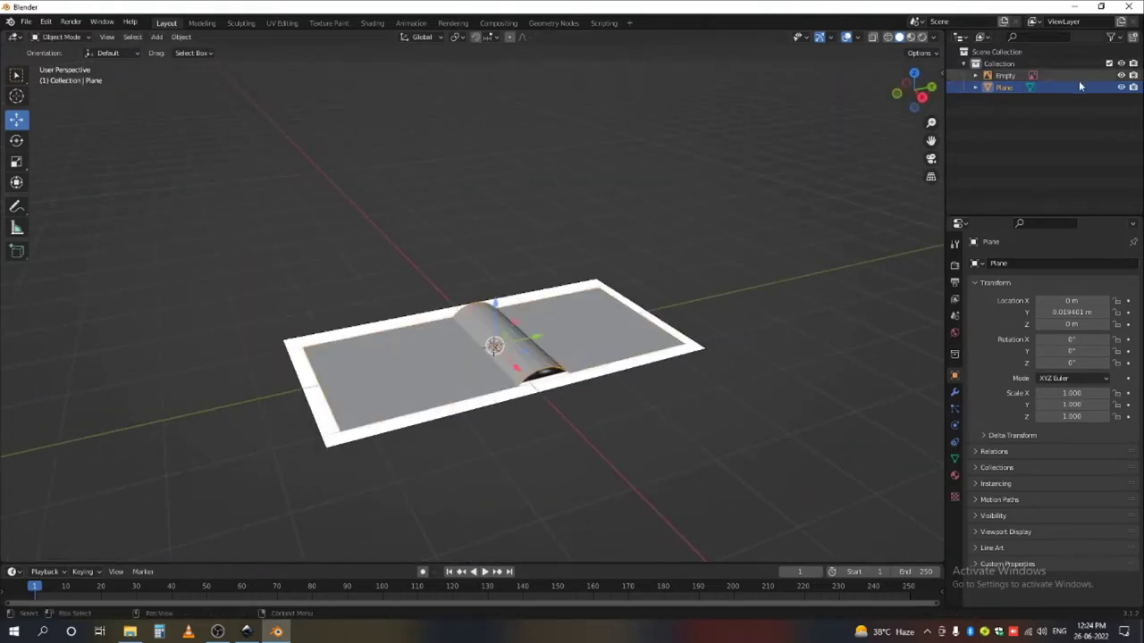
{"action": "left_click", "coordinate": [1122, 76]}
{"action": "mouse_move", "coordinate": [597, 294]}
{"action": "middle_mouse_down"}
{"action": "mouse_move", "coordinate": [585, 314]}
{"action": "mouse_move", "coordinate": [576, 284]}
{"action": "middle_mouse_up"}
- Select the plane's entire mesh and extrude it downward into a solid slab
{"action": "key", "text": "Tab"}
{"action": "key", "text": "a"}
{"action": "scroll", "coordinate": [574, 342], "scroll_direction": "up", "scroll_amount": 2}
{"action": "middle_click_drag", "start_coordinate": [574, 342], "coordinate": [568, 339]}
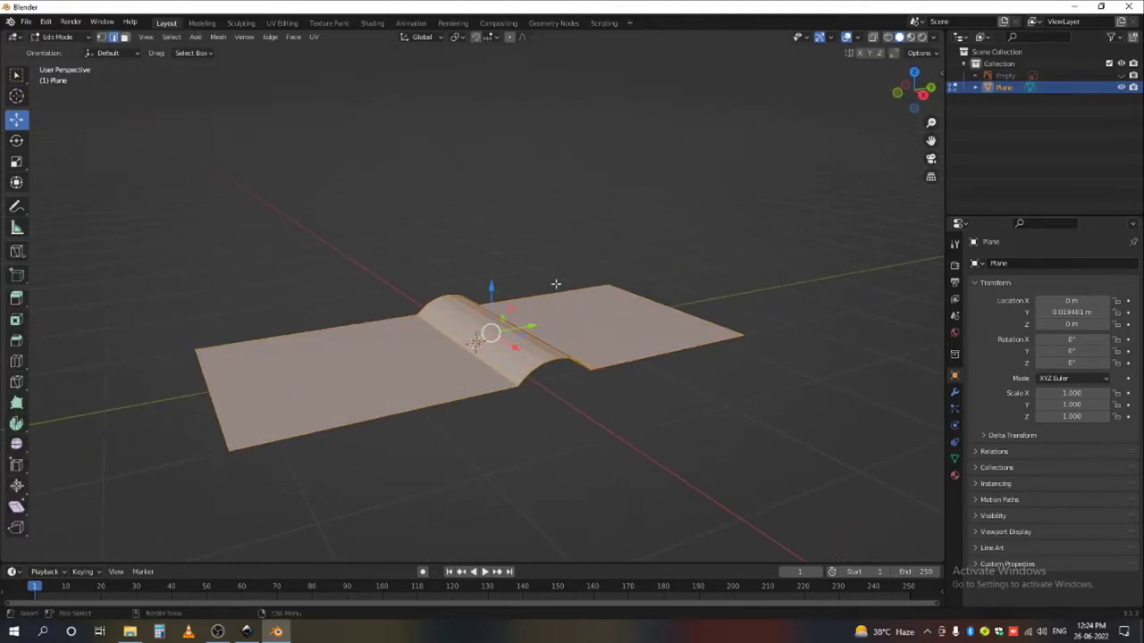
{"action": "key", "text": "e"}
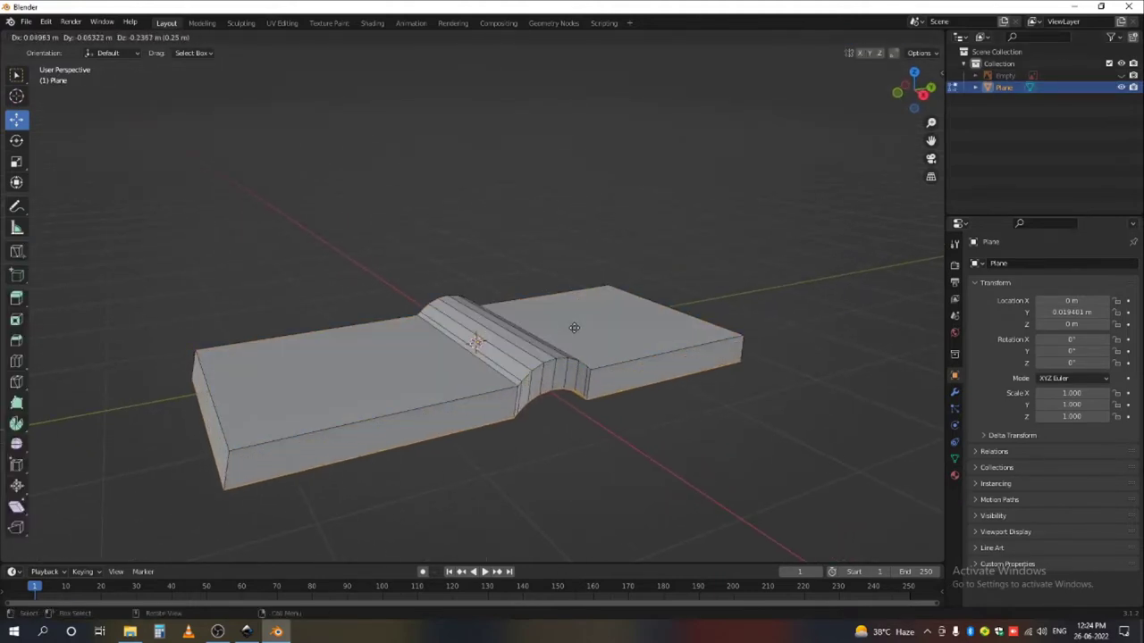
{"action": "left_click", "coordinate": [581, 328]}
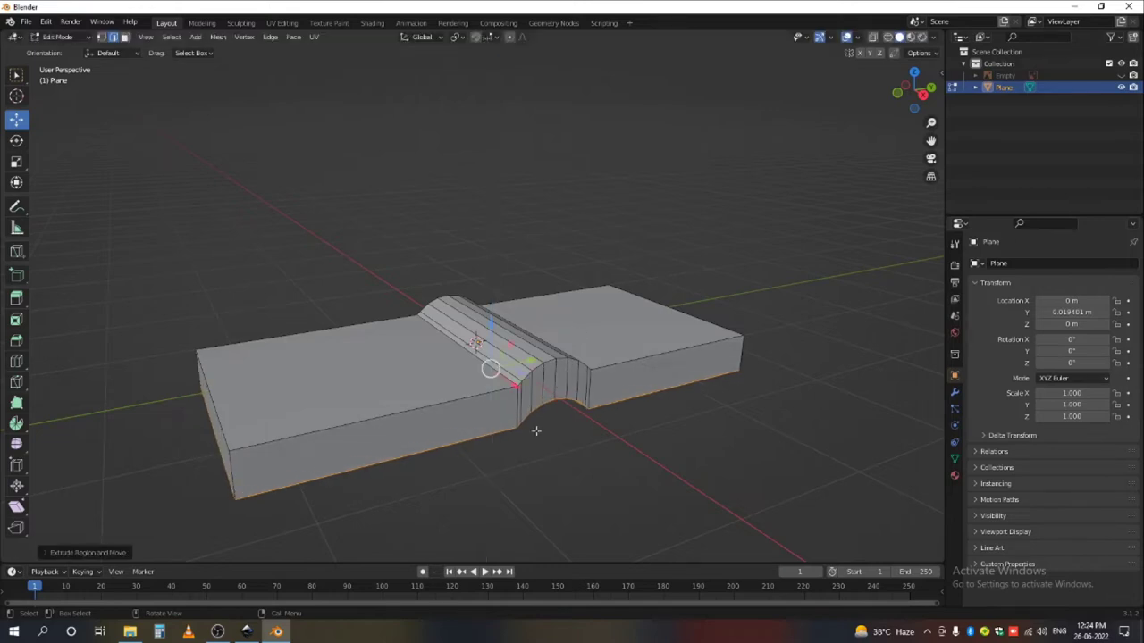
- Return to Object Mode, unhide the reference image and show it through the body in wireframe display from the top view
{"action": "middle_click_drag", "start_coordinate": [536, 426], "coordinate": [620, 470]}
{"action": "key", "text": "Tab"}
{"action": "scroll", "coordinate": [589, 393], "scroll_direction": "down", "scroll_amount": 4}
{"action": "middle_click_drag", "start_coordinate": [552, 374], "coordinate": [582, 403]}
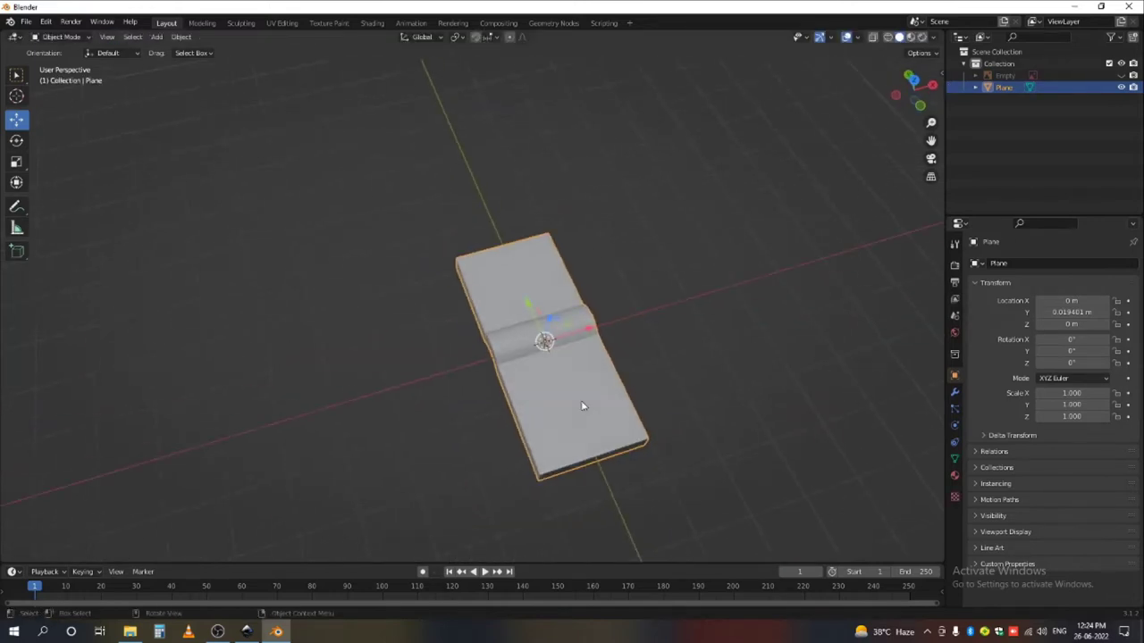
{"action": "key", "text": "KP_7"}
{"action": "left_click", "coordinate": [1121, 75]}
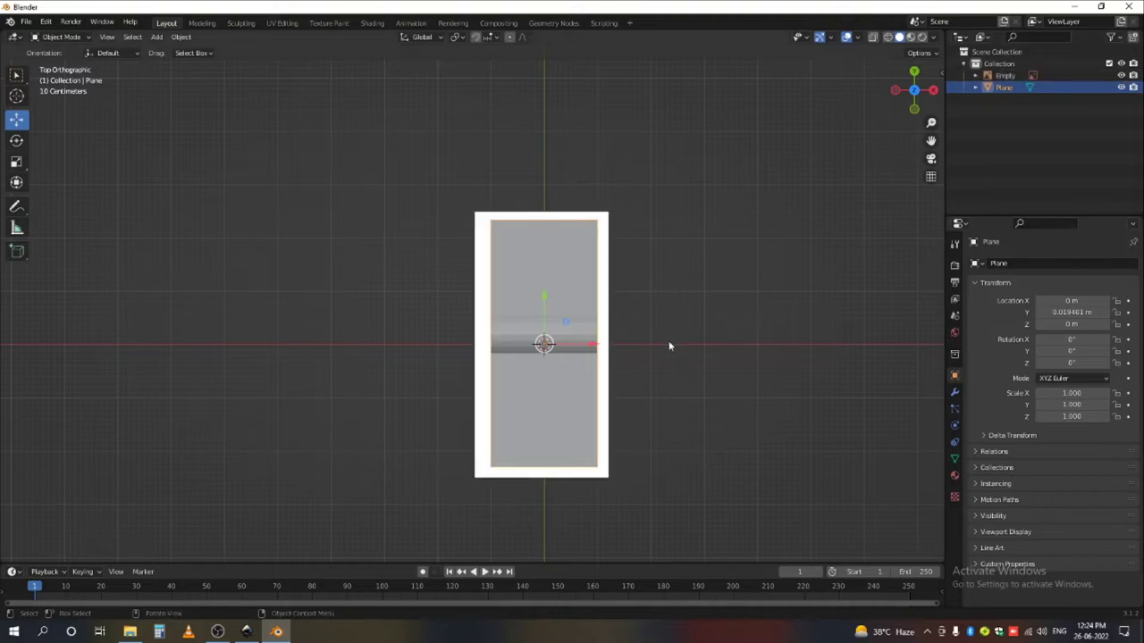
{"action": "scroll", "coordinate": [669, 342], "scroll_direction": "up", "scroll_amount": 3}
{"action": "left_click", "coordinate": [873, 37]}
{"action": "scroll", "coordinate": [418, 424], "scroll_direction": "up", "scroll_amount": 5}
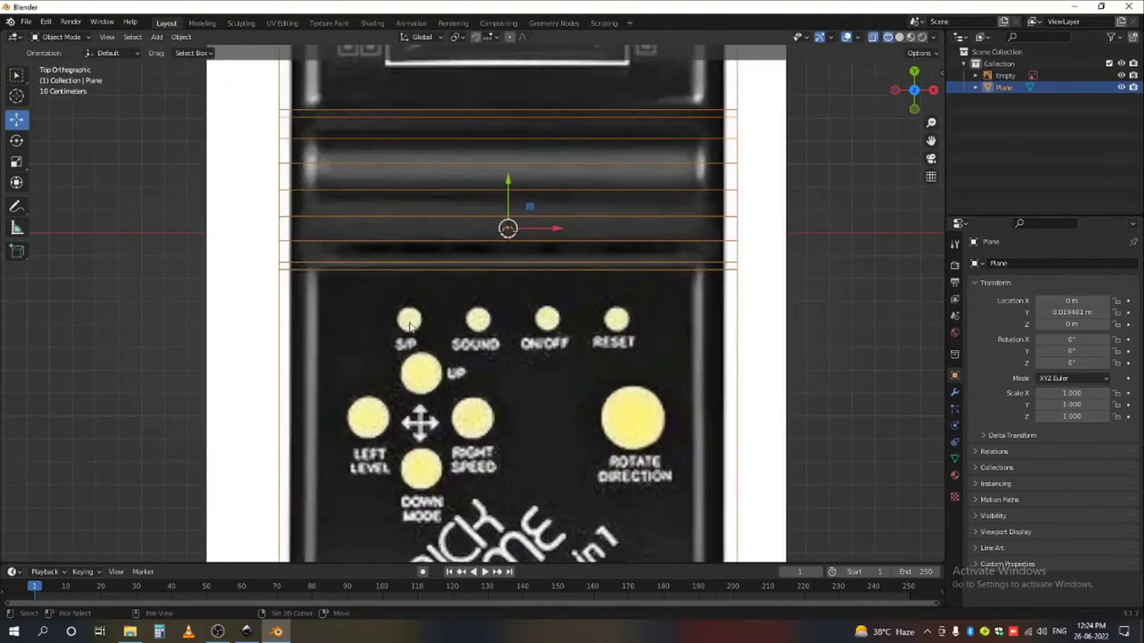
- Add a cylinder mesh and scale it down to about 0.147
{"action": "key", "text": "shift+a"}
{"action": "mouse_move", "coordinate": [410, 327]}
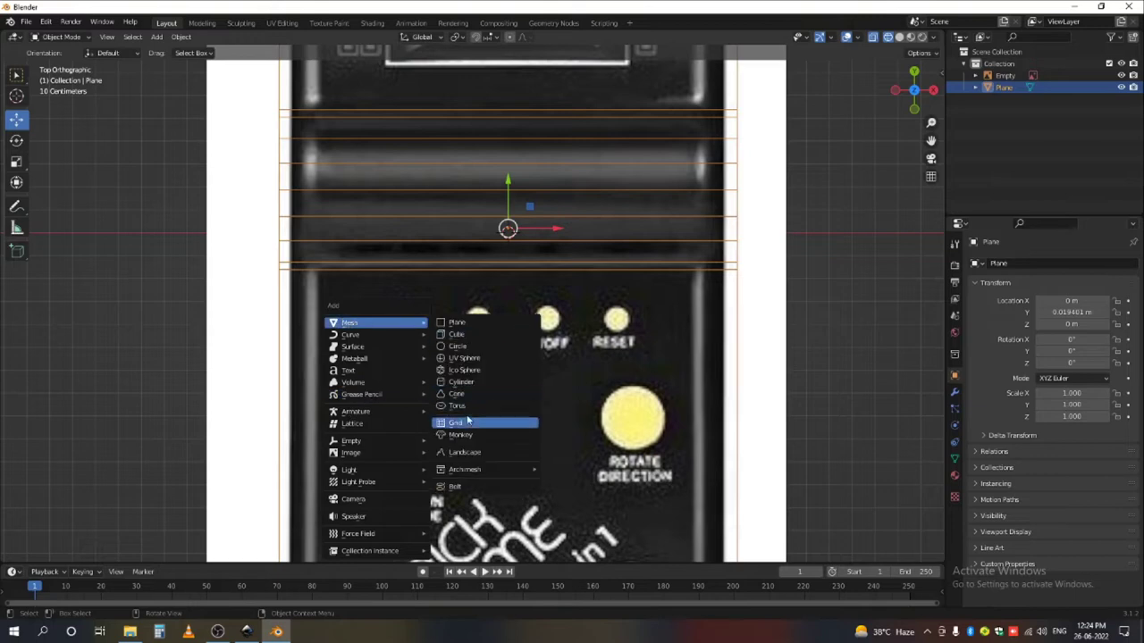
{"action": "left_click", "coordinate": [464, 382]}
{"action": "scroll", "coordinate": [526, 362], "scroll_direction": "down", "scroll_amount": 4}
{"action": "key", "text": "s"}
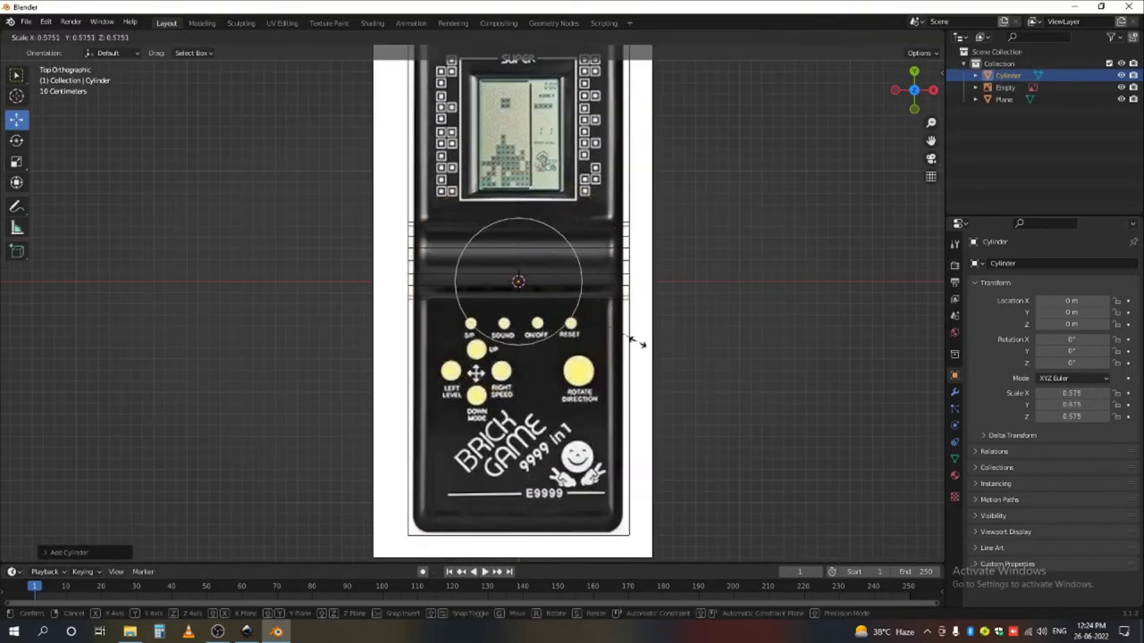
{"action": "left_click", "coordinate": [548, 295]}
- Switch to solid shading and move the cylinder near the S/P and UP buttons of the reference
{"action": "left_click", "coordinate": [899, 37]}
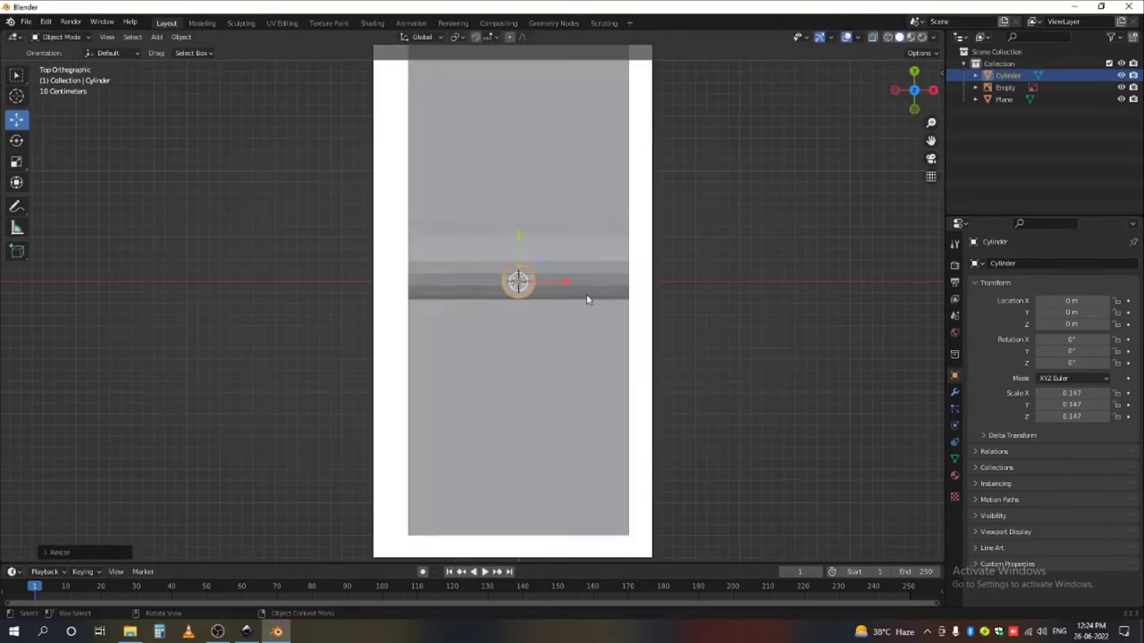
{"action": "scroll", "coordinate": [563, 259], "scroll_direction": "up", "scroll_amount": 3}
{"action": "key", "text": "g"}
{"action": "left_click", "coordinate": [450, 342]}
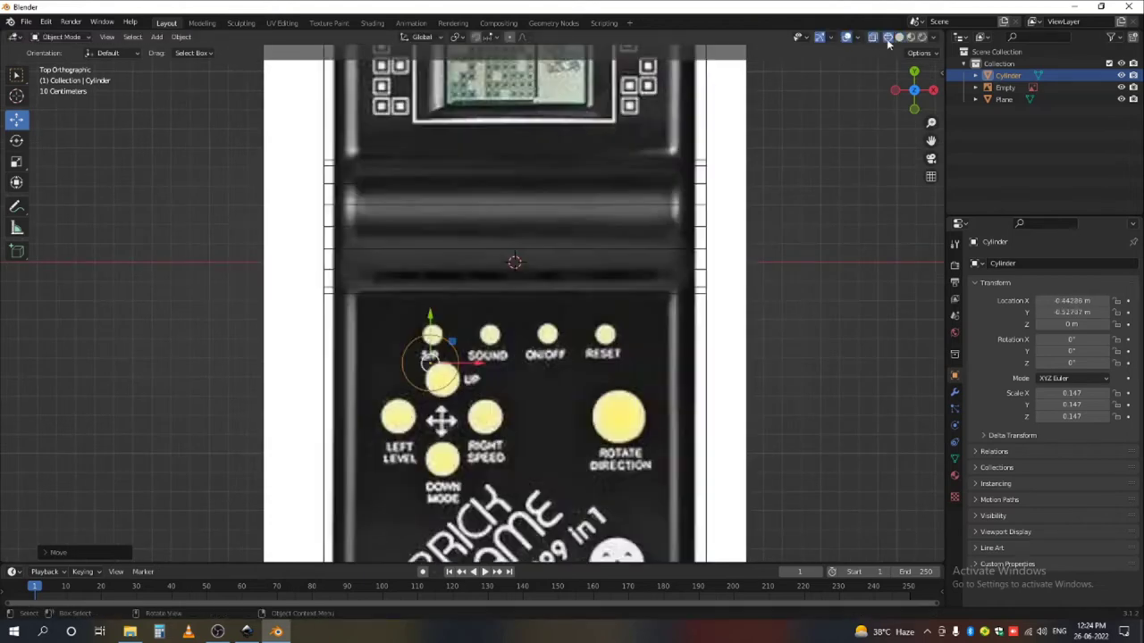
- Display the scene in solid shading with X-ray turned on so the reference shows through
{"action": "left_click", "coordinate": [873, 36]}
{"action": "left_click", "coordinate": [902, 38]}
{"action": "left_click", "coordinate": [859, 38]}
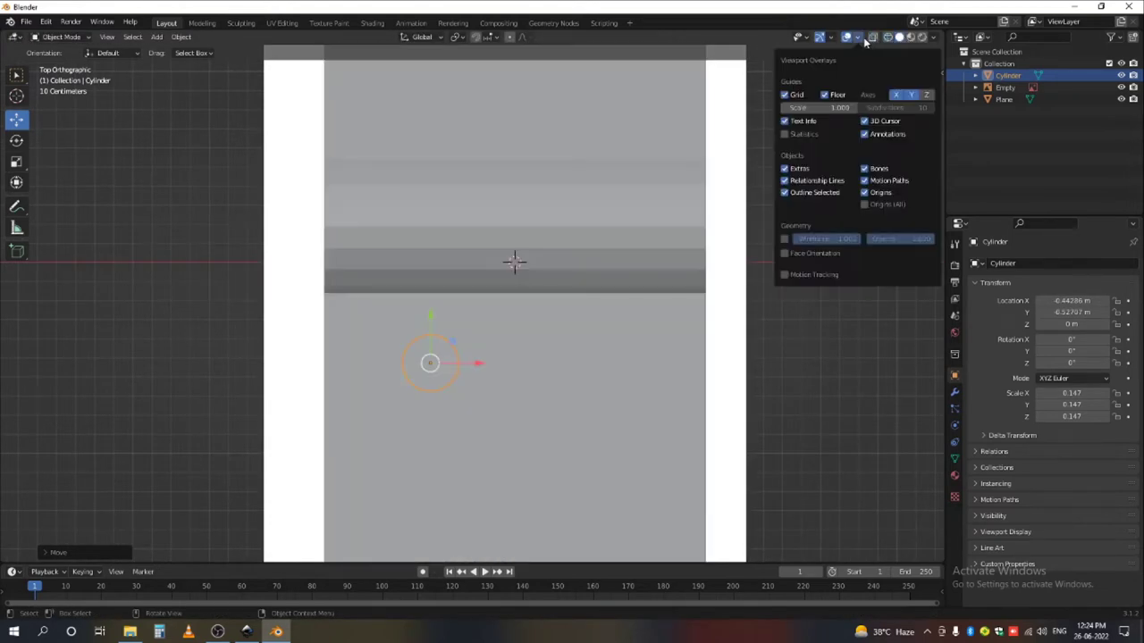
{"action": "left_click", "coordinate": [873, 38]}
{"action": "left_click", "coordinate": [873, 37]}
{"action": "scroll", "coordinate": [317, 329], "scroll_direction": "up", "scroll_amount": 3}
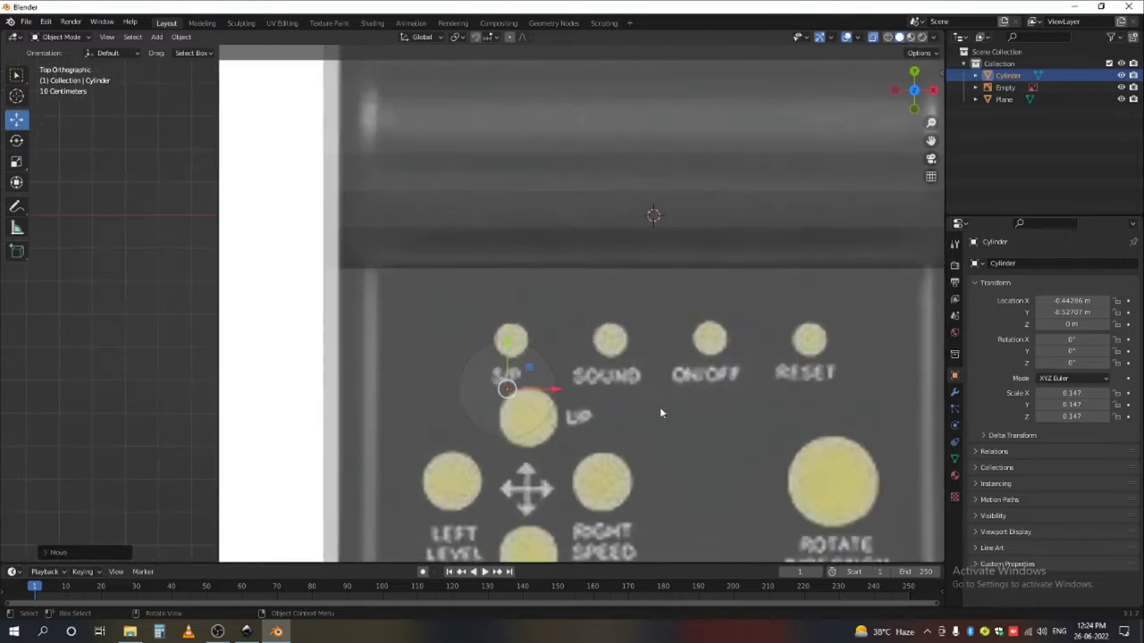
- Scale the cylinder down further to about 0.087
{"action": "scroll", "coordinate": [394, 352], "scroll_direction": "down", "scroll_amount": 3}
{"action": "key", "text": "s"}
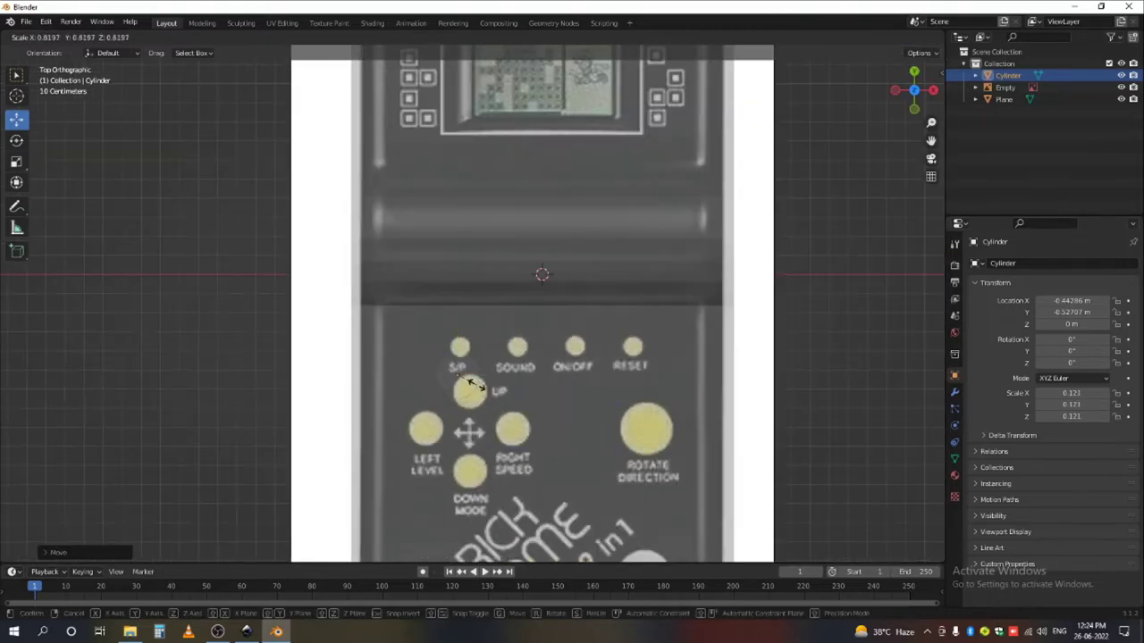
{"action": "left_click", "coordinate": [477, 385]}
{"action": "scroll", "coordinate": [475, 382], "scroll_direction": "up", "scroll_amount": 3}
{"action": "key", "text": "s"}
{"action": "left_click", "coordinate": [561, 411]}
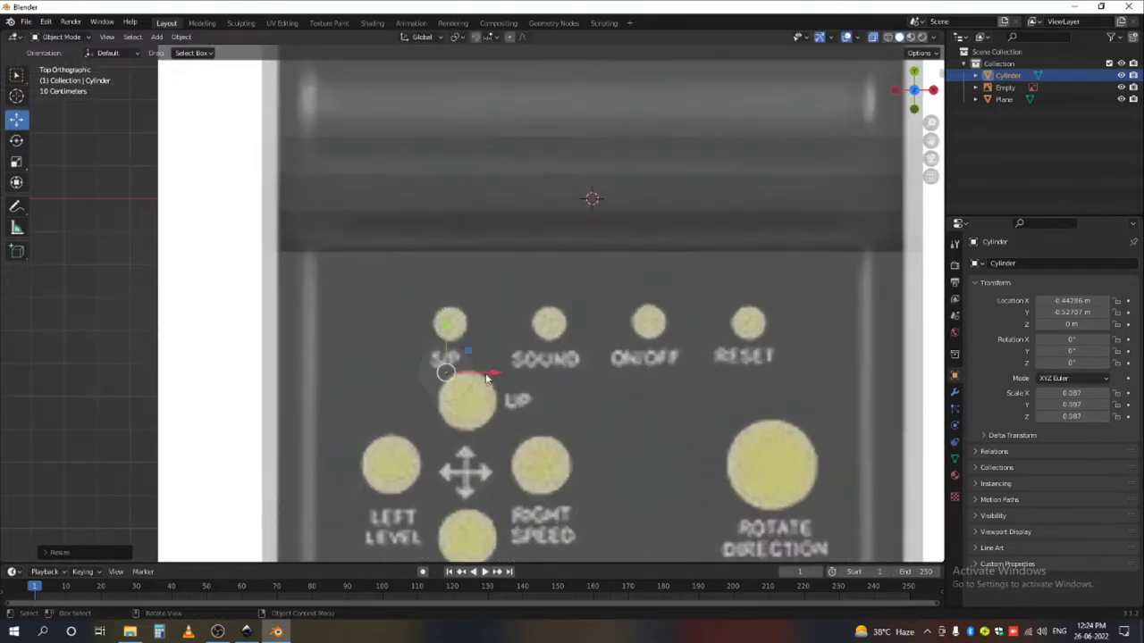
- Set the viewport shading colour so that each object is shown in its own distinct colour
{"action": "left_click", "coordinate": [934, 37]}
{"action": "left_click", "coordinate": [936, 199]}
{"action": "scroll", "coordinate": [429, 359], "scroll_direction": "up", "scroll_amount": 3}
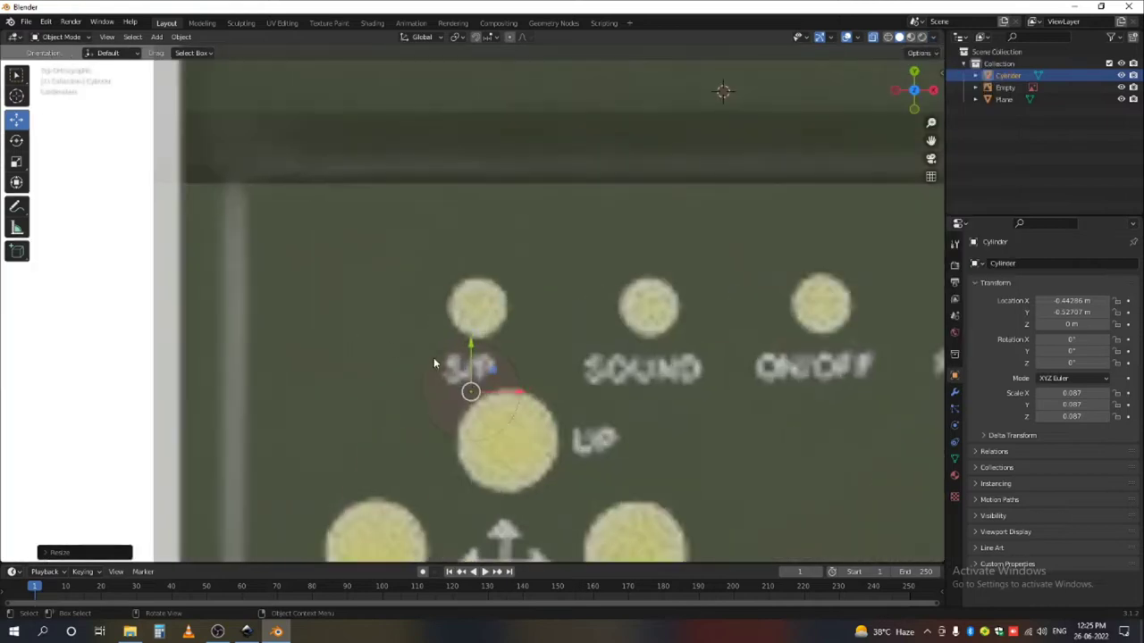
- Position the cylinder over the S/P button and scale it to about 0.058 to match the button's outline
{"action": "key", "text": "g"}
{"action": "left_click", "coordinate": [497, 295]}
{"action": "key", "text": "s"}
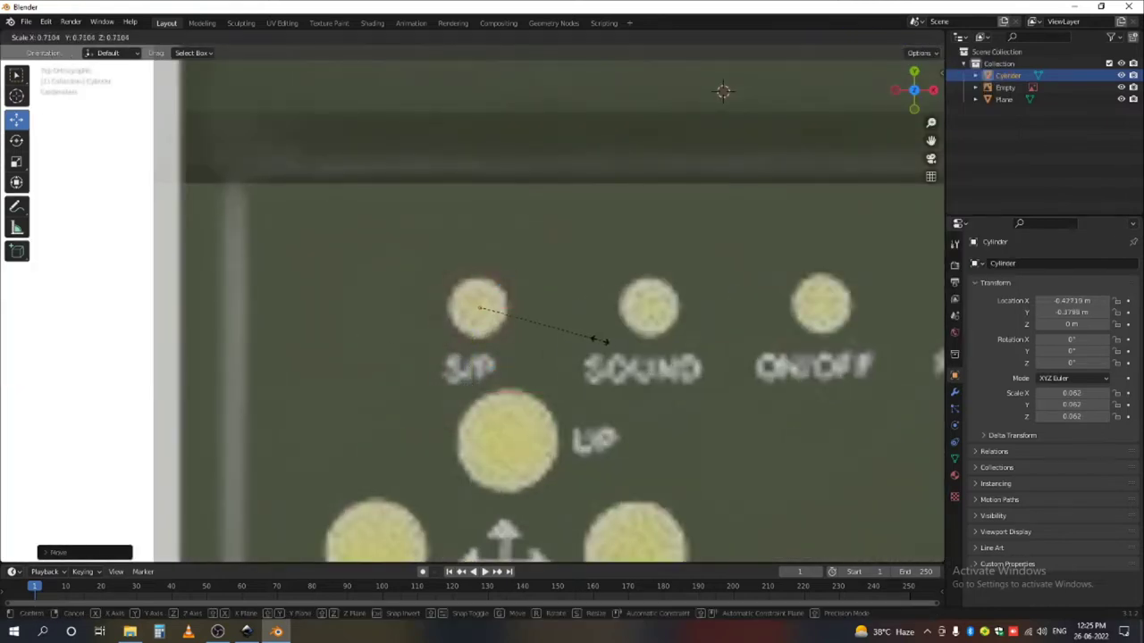
{"action": "left_click", "coordinate": [465, 297]}
{"action": "key", "text": "g"}
{"action": "left_click", "coordinate": [446, 324]}
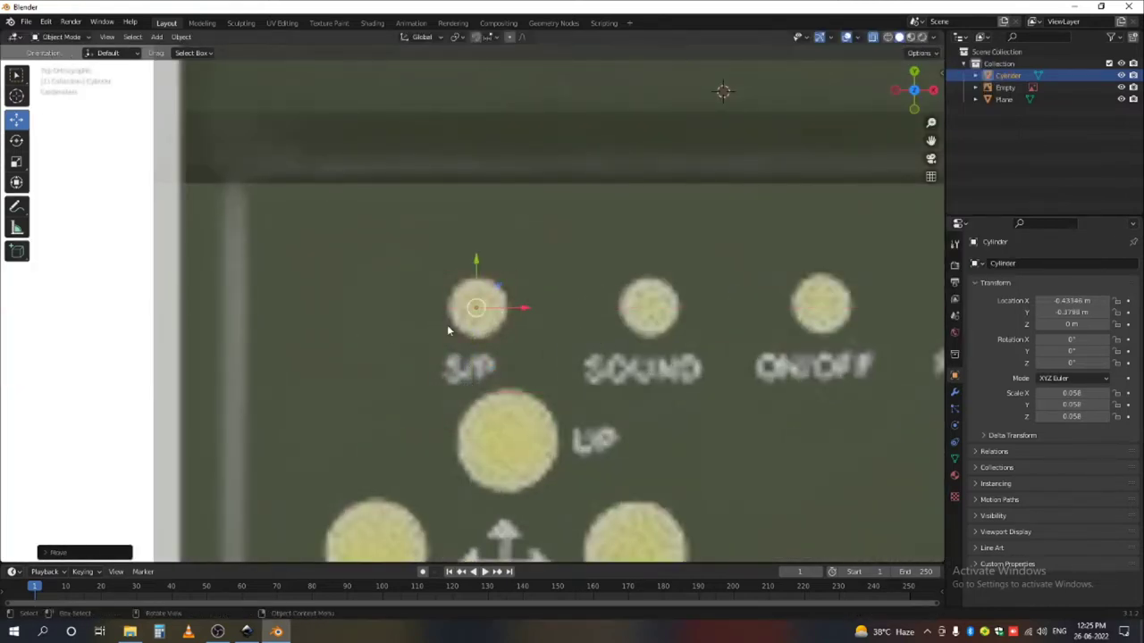
- Add an Array modifier to the S/P button cylinder
{"action": "scroll", "coordinate": [447, 325], "scroll_direction": "down", "scroll_amount": 5}
{"action": "left_click", "coordinate": [954, 392]}
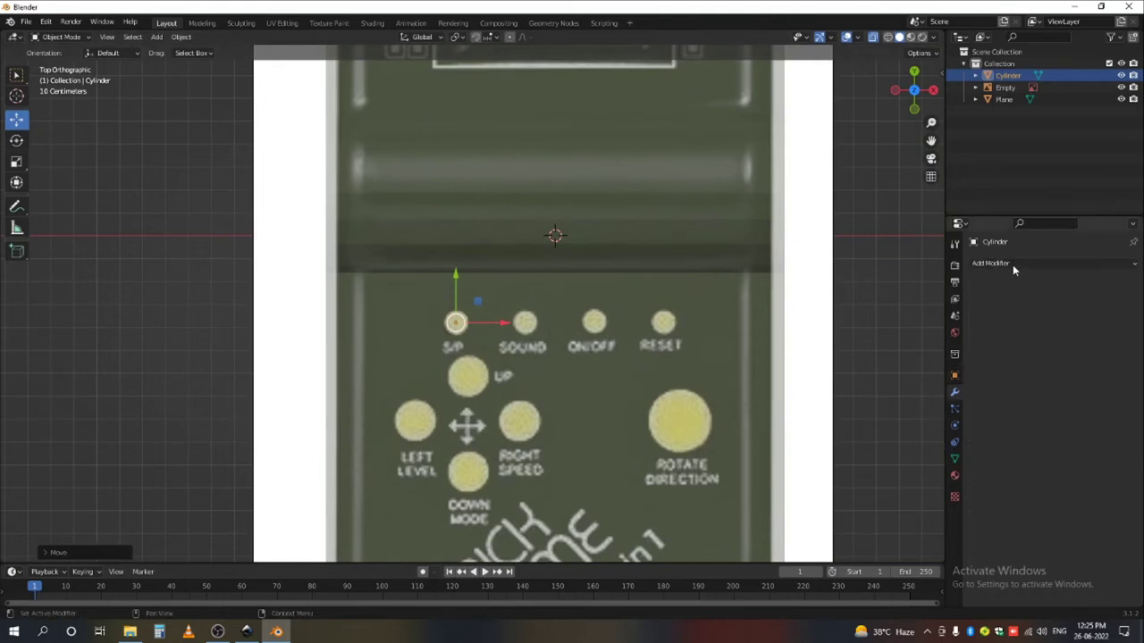
{"action": "left_click", "coordinate": [1011, 263]}
{"action": "left_click", "coordinate": [900, 296]}
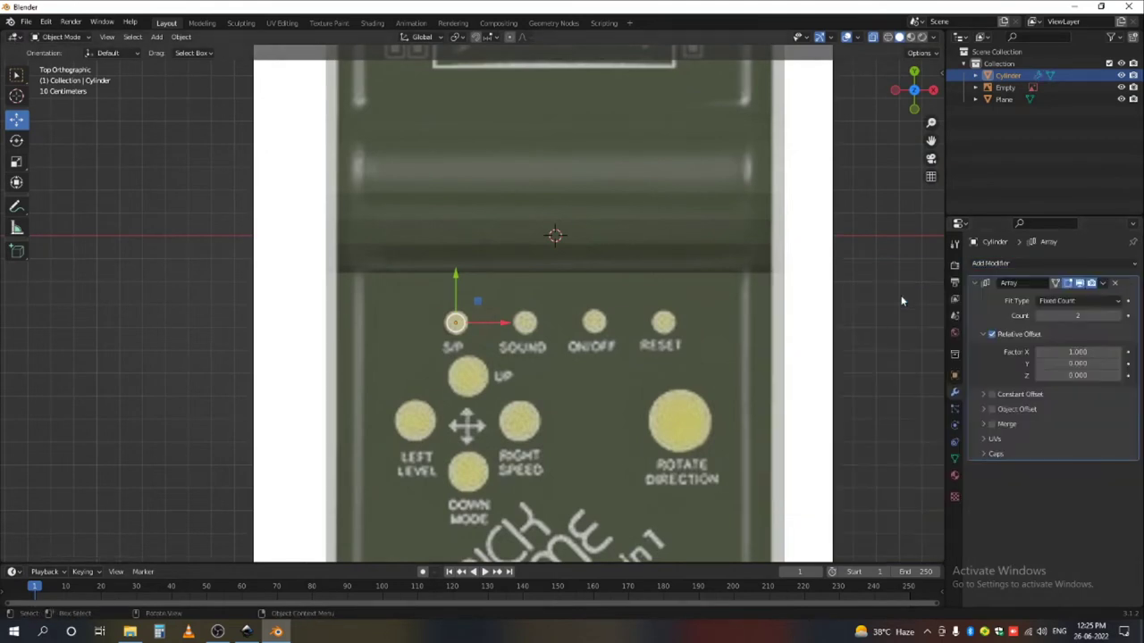
- Try relative offset X factors of 2 and 3 for the button array
{"action": "left_click", "coordinate": [1075, 352]}
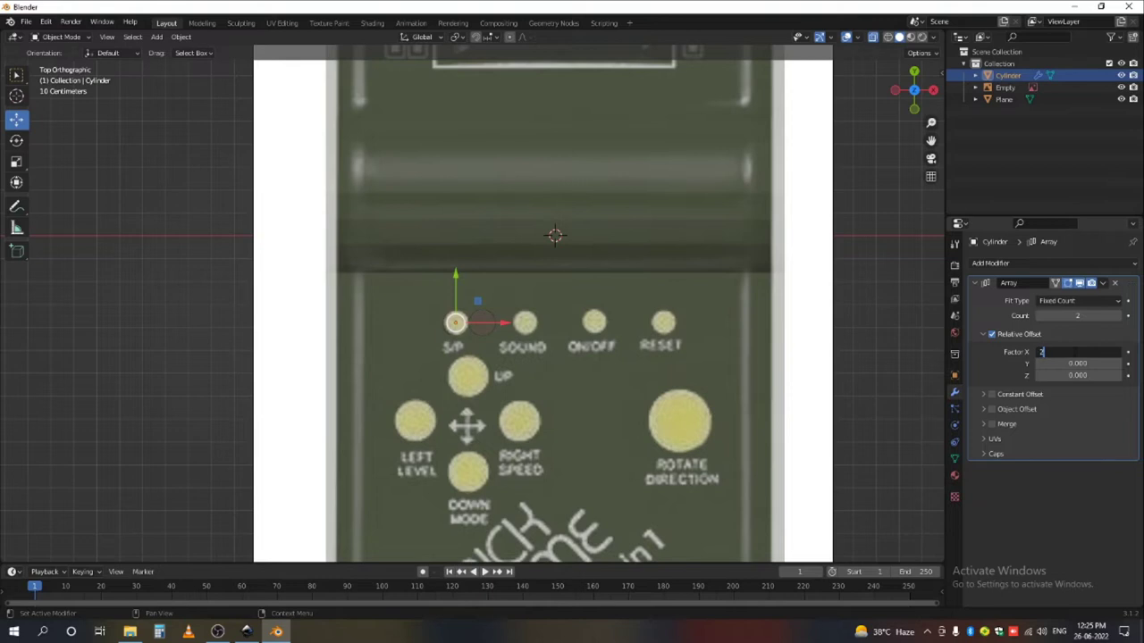
{"action": "type", "text": "2"}
{"action": "key", "text": "Return"}
{"action": "left_click", "coordinate": [1075, 352]}
{"action": "type", "text": "3"}
{"action": "key", "text": "Return"}
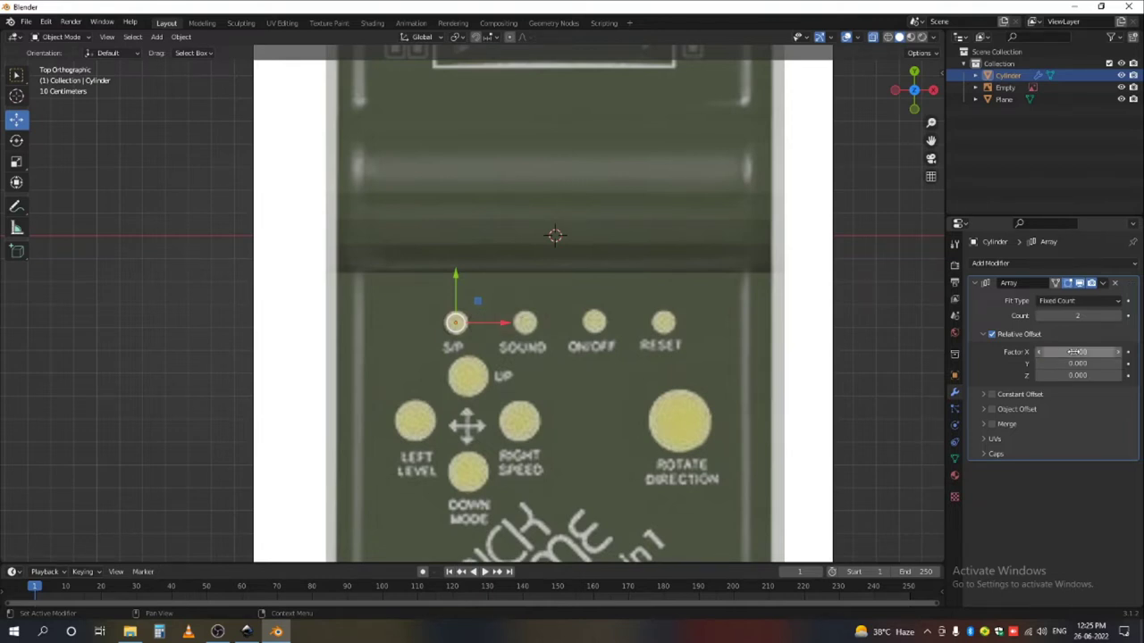
- Set the button array's relative offset X factor to 2.5 and its count to 4
{"action": "left_click", "coordinate": [1063, 352]}
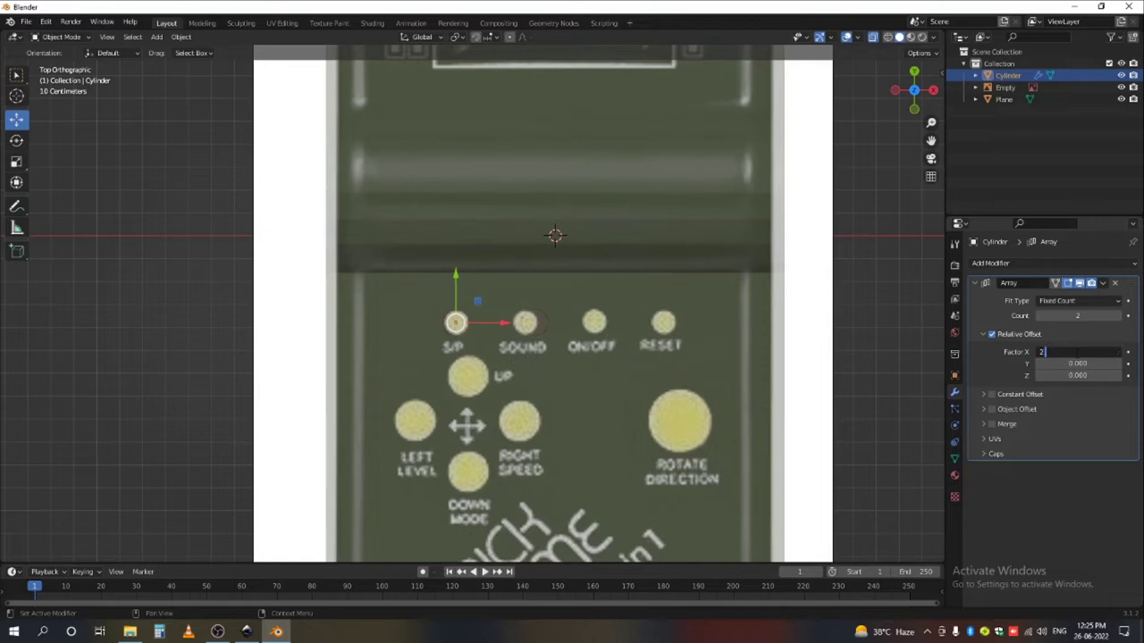
{"action": "type", "text": "2"}
{"action": "key", "text": "Return"}
{"action": "key", "text": "Return"}
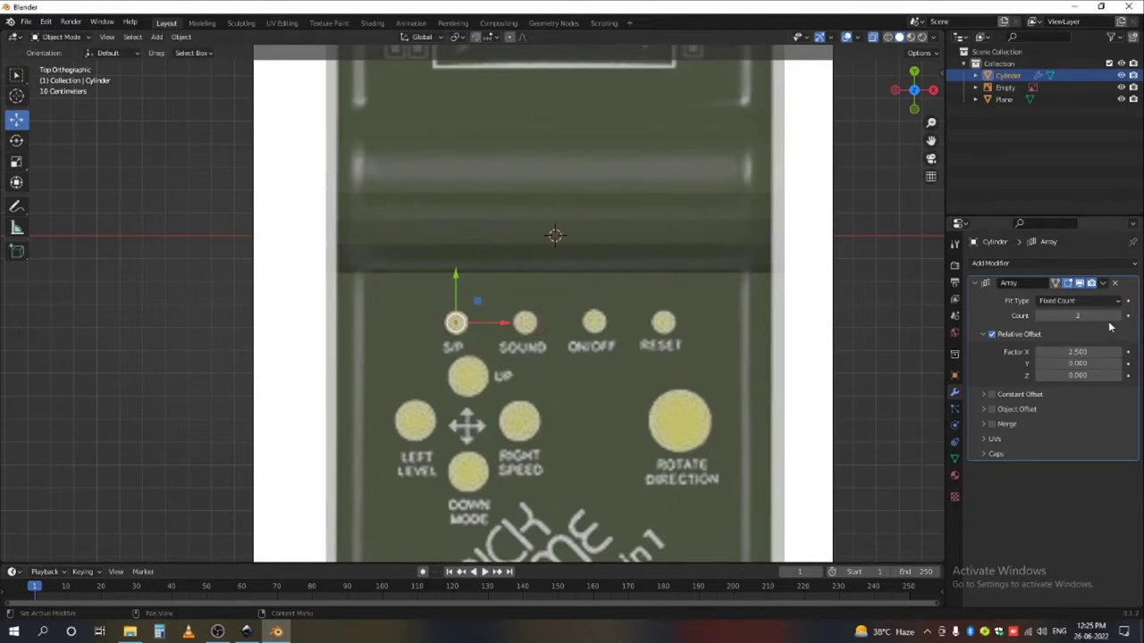
{"action": "left_click", "coordinate": [1119, 317]}
{"action": "scroll", "coordinate": [632, 348], "scroll_direction": "down", "scroll_amount": 5}
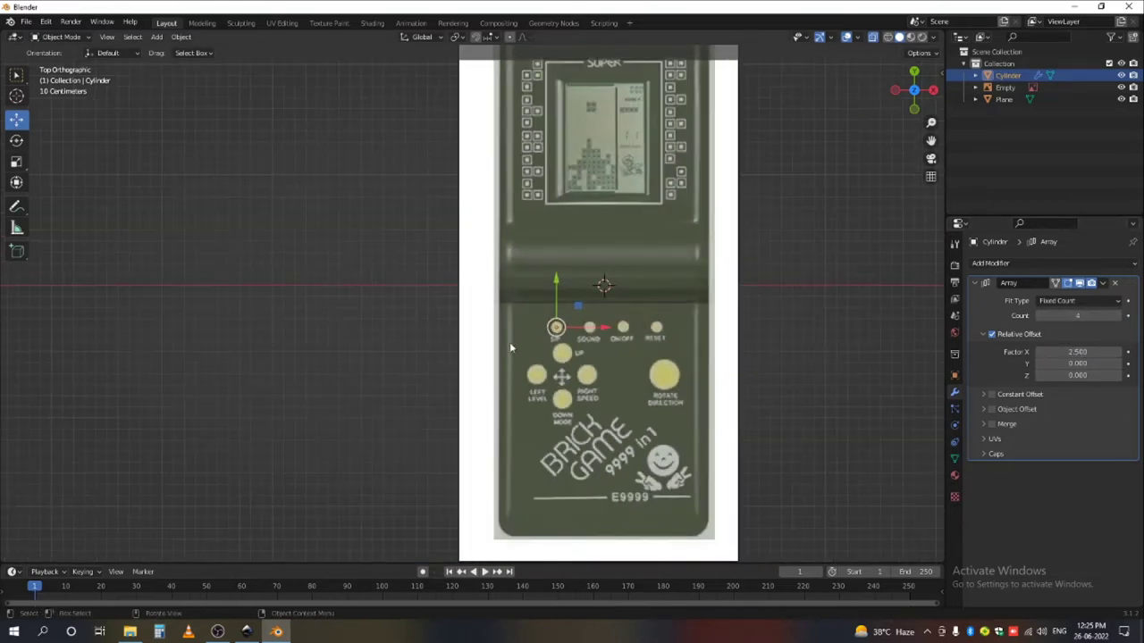
- Duplicate the arrayed button cylinder, move the copy onto the UP button and scale it to that button's size
{"action": "scroll", "coordinate": [603, 329], "scroll_direction": "up", "scroll_amount": 3}
{"action": "key", "text": "shift+d"}
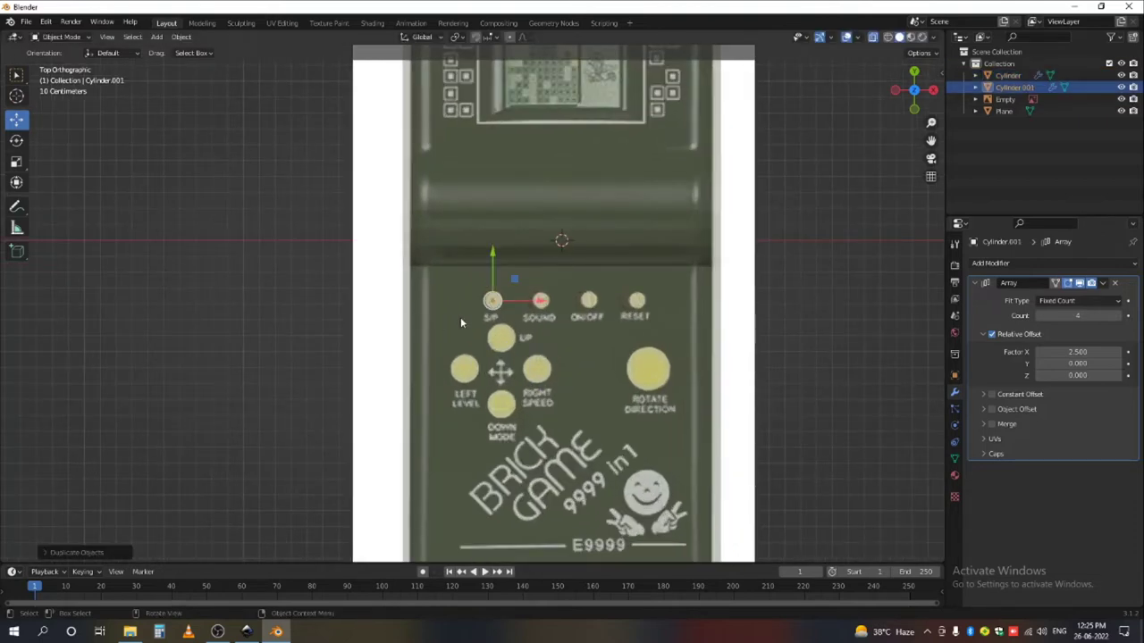
{"action": "scroll", "coordinate": [460, 317], "scroll_direction": "up", "scroll_amount": 3}
{"action": "left_click_drag", "start_coordinate": [550, 334], "coordinate": [554, 350]}
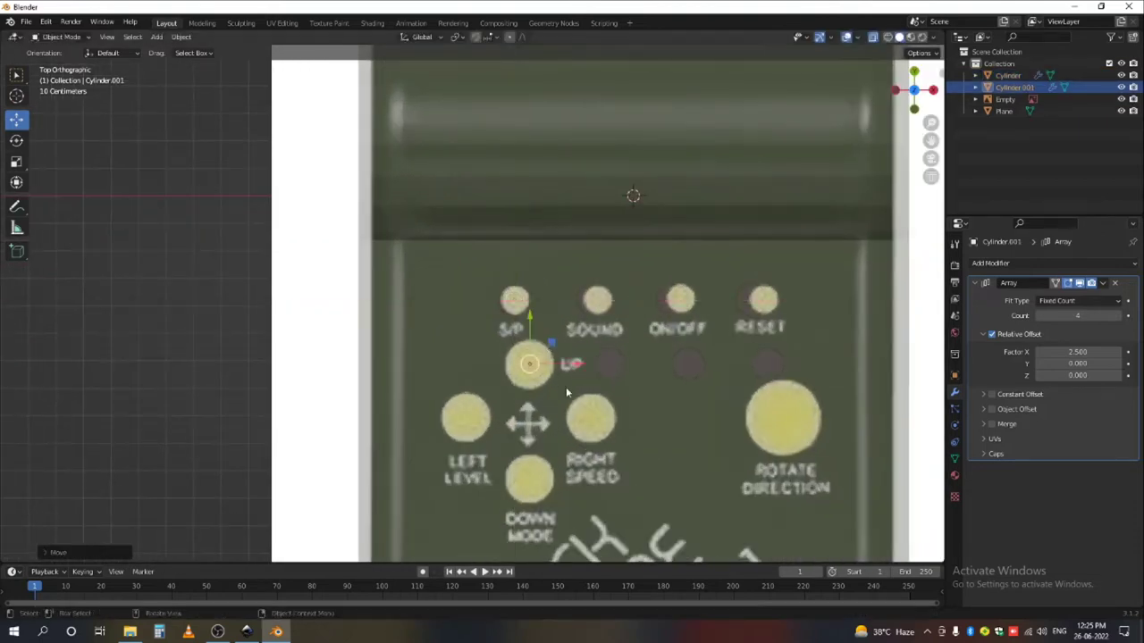
{"action": "key", "text": "s"}
{"action": "left_click", "coordinate": [590, 399]}
- Set the duplicated cylinder's array relative offset X factor to 1.5
{"action": "left_click", "coordinate": [1077, 352]}
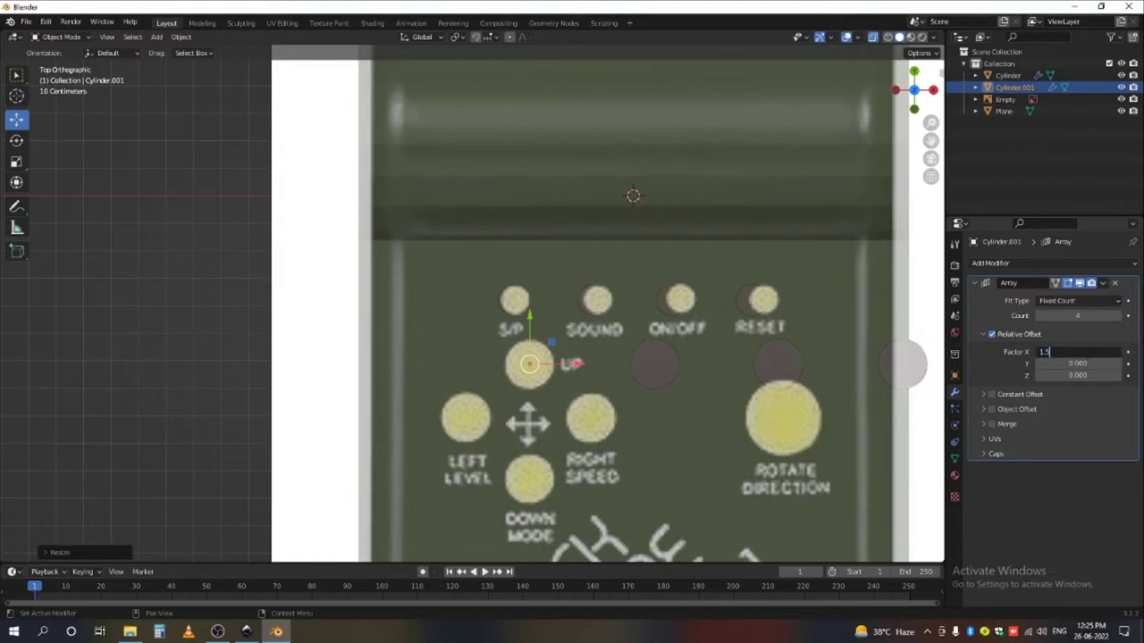
{"action": "type", "text": "1.5"}
{"action": "key", "text": "Return"}
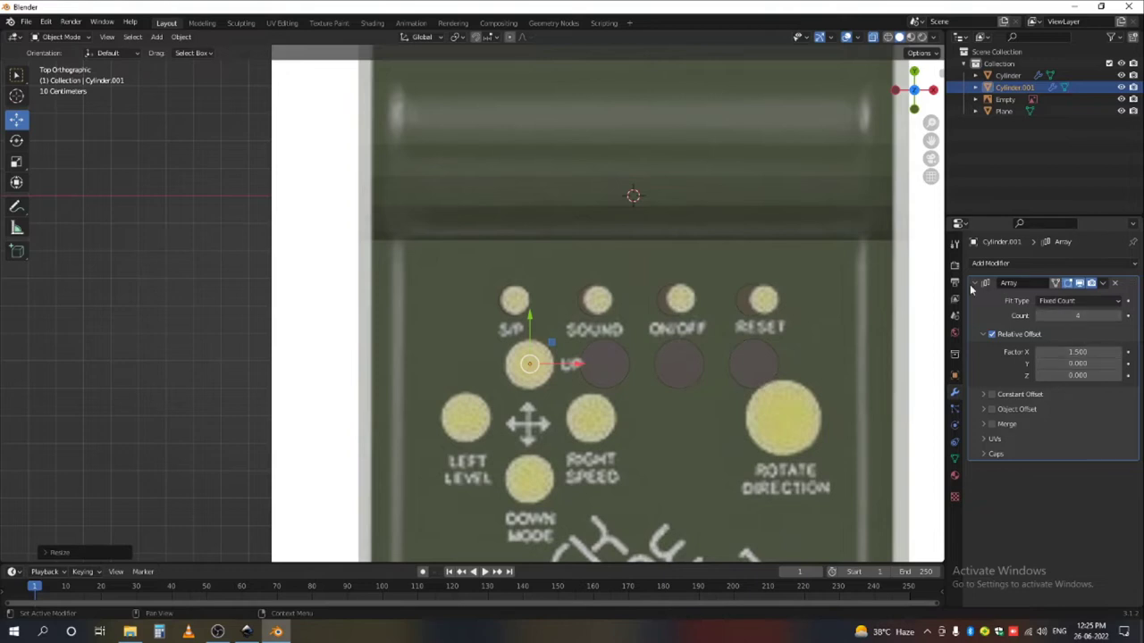
{"action": "left_click", "coordinate": [973, 284]}
{"action": "left_click", "coordinate": [975, 283]}
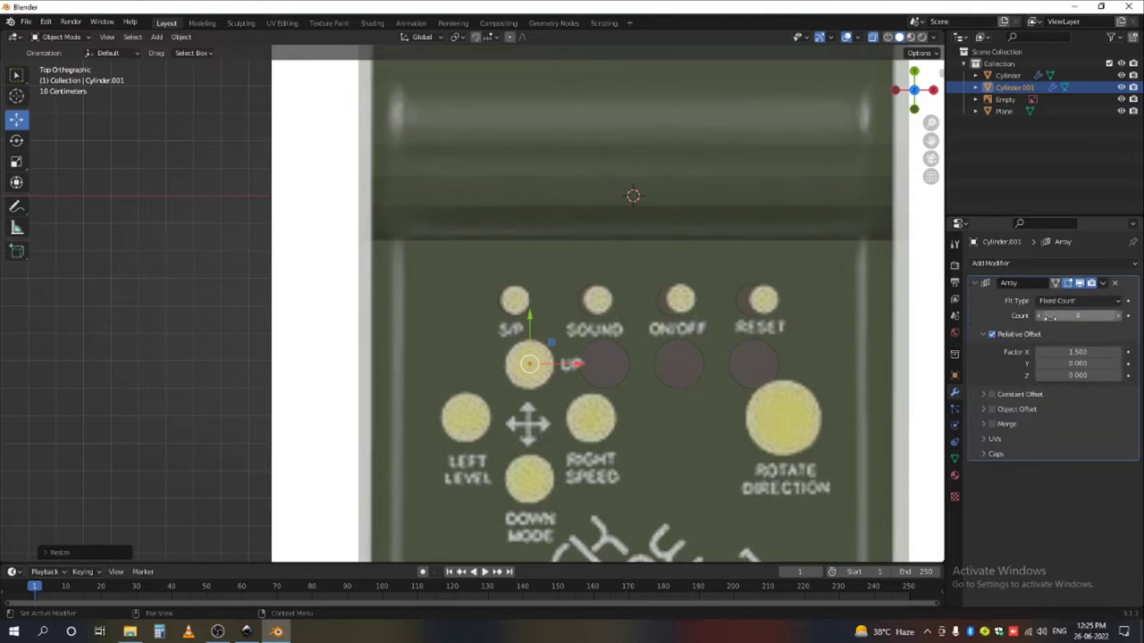
- Set the UP button cylinder's array count to 2 and add a second Array modifier to it
{"action": "type", "text": "2"}
{"action": "key", "text": "Return"}
{"action": "left_click", "coordinate": [990, 263]}
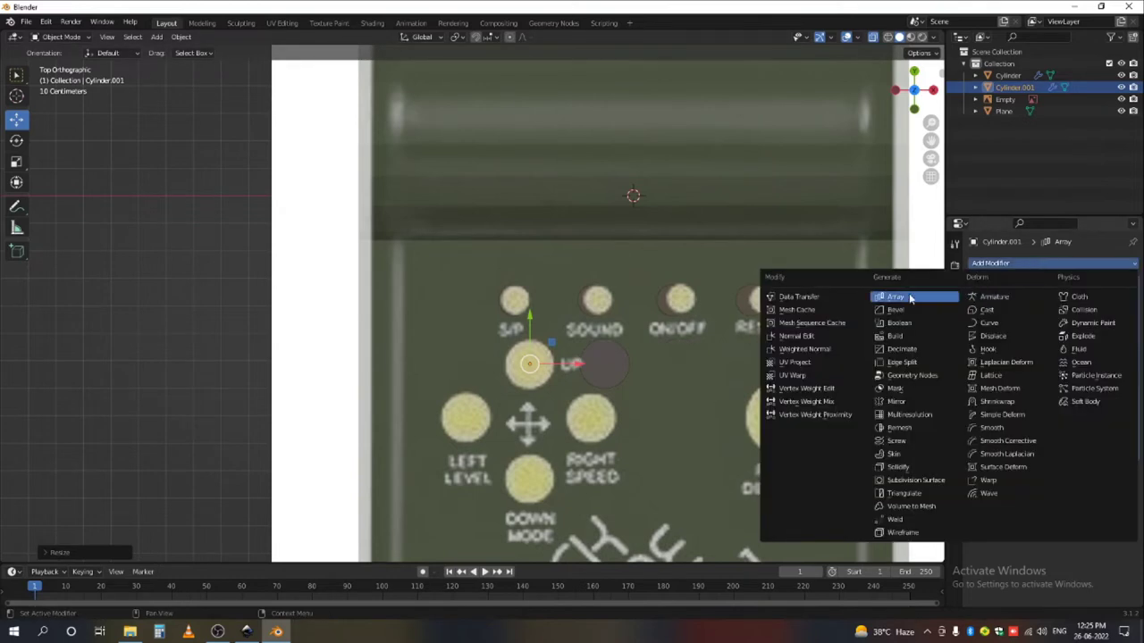
{"action": "left_click", "coordinate": [902, 298]}
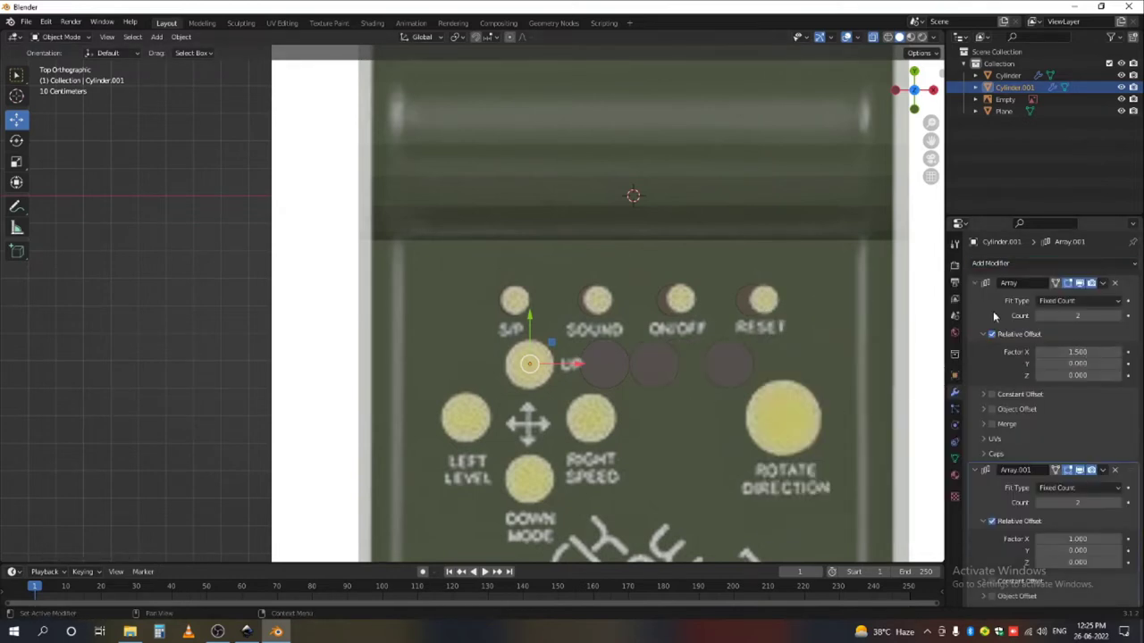
{"action": "left_click", "coordinate": [973, 283]}
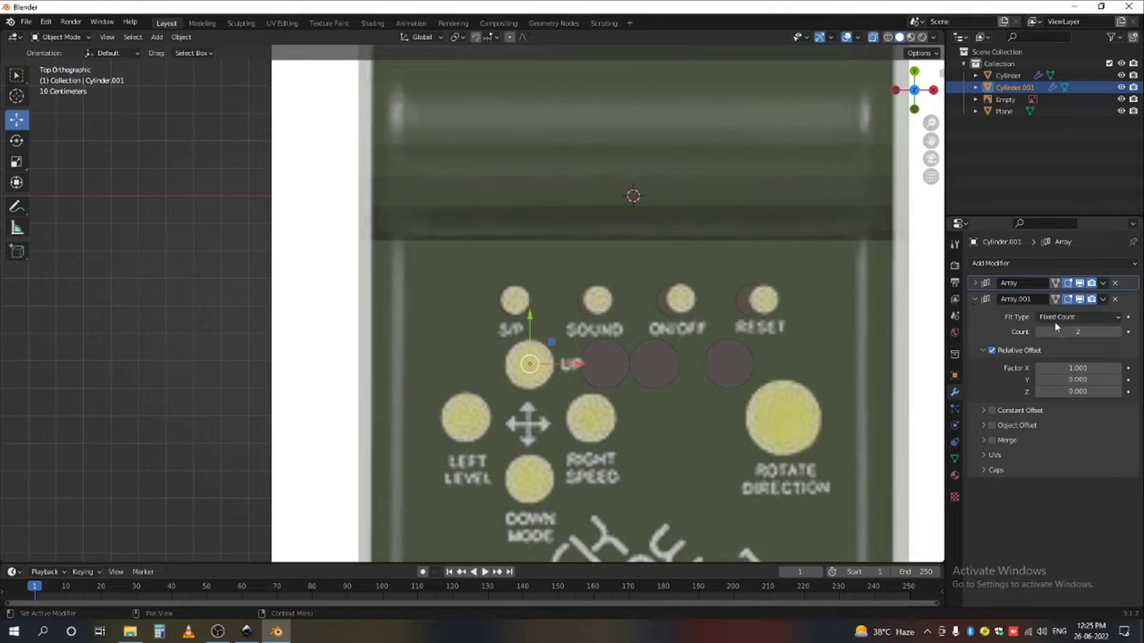
- Set the second array's relative offset to a Y factor of 1.25 and an X factor of 0
{"action": "left_click", "coordinate": [1072, 380]}
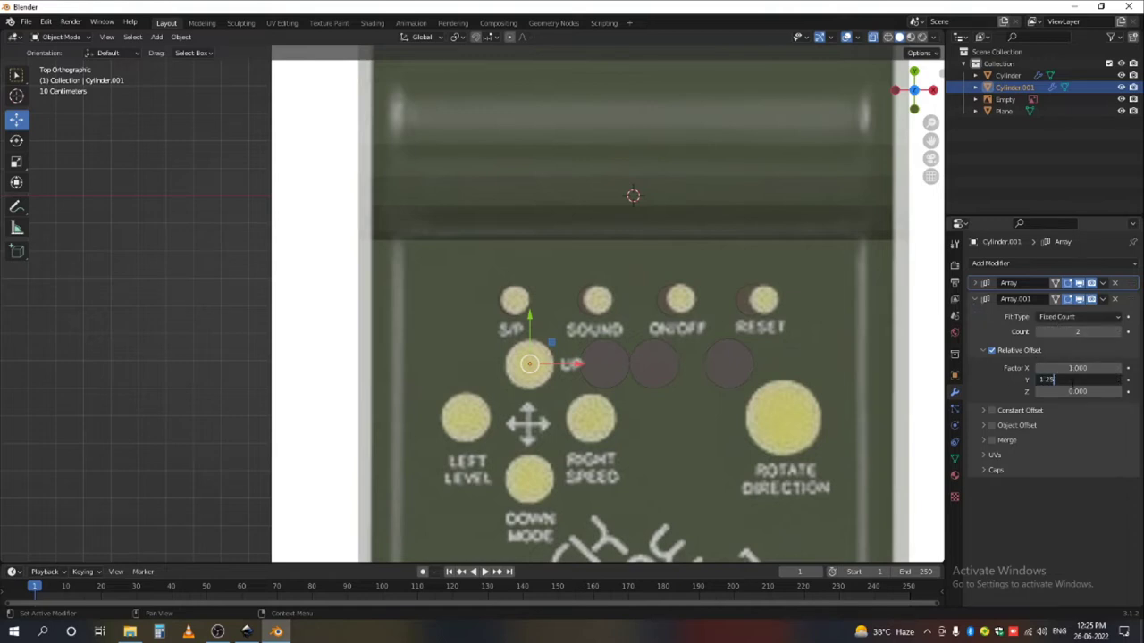
{"action": "type", "text": "1.25"}
{"action": "key", "text": "Return"}
{"action": "left_click", "coordinate": [1072, 368]}
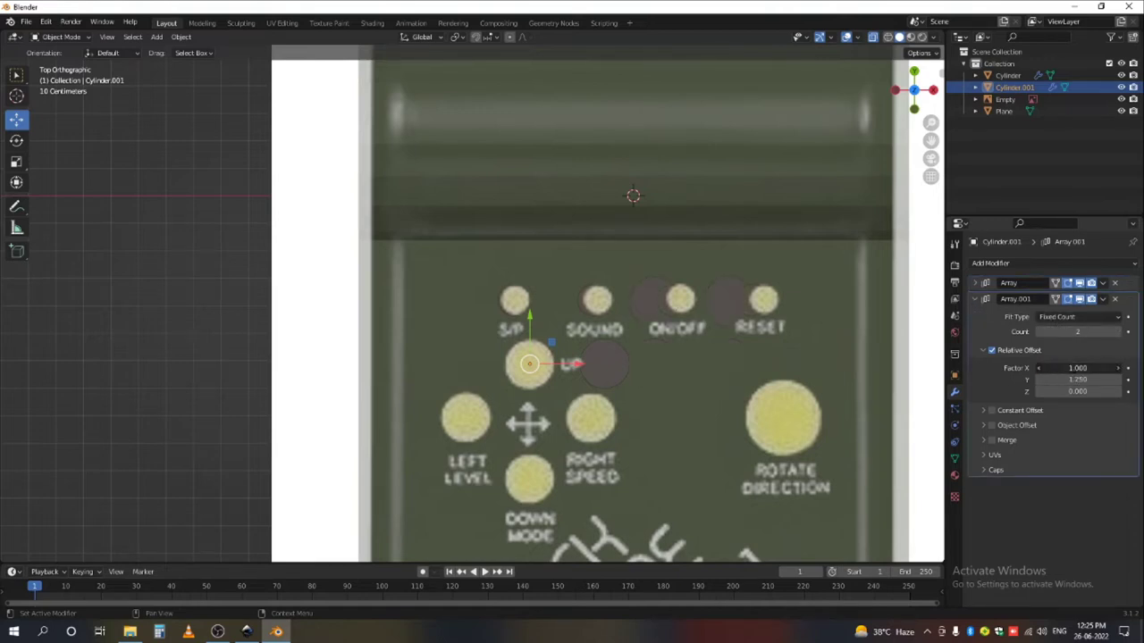
{"action": "type", "text": "0"}
{"action": "key", "text": "Return"}
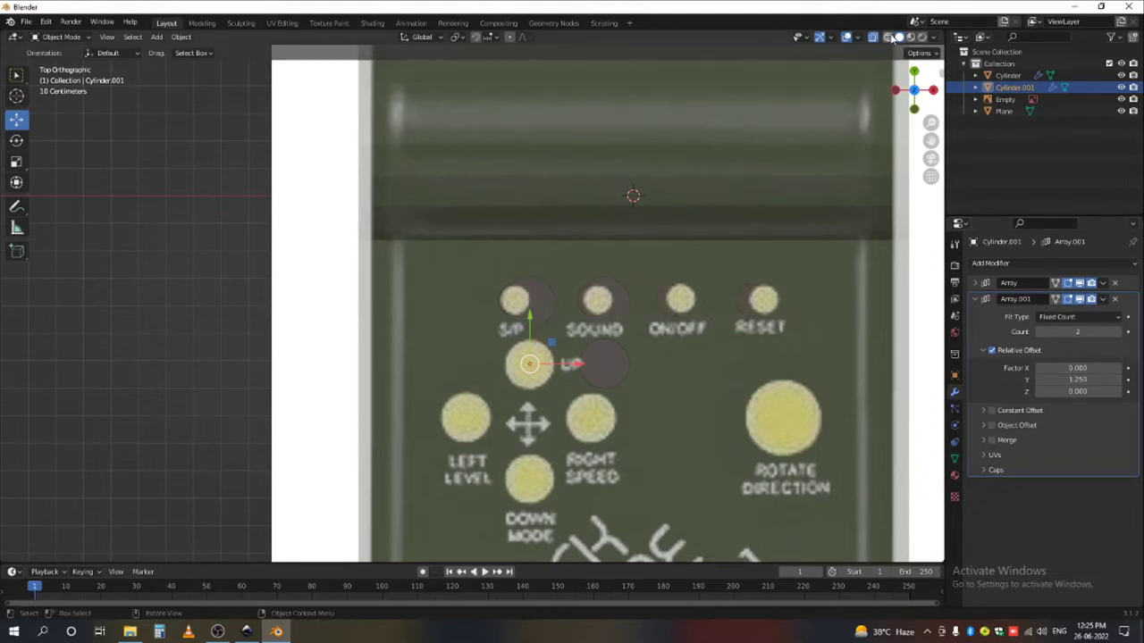
- In wireframe shading, rotate the four-button cluster 135° and set its second array's relative offset Y factor to 1.5
{"action": "left_click", "coordinate": [891, 37]}
{"action": "key", "text": "r"}
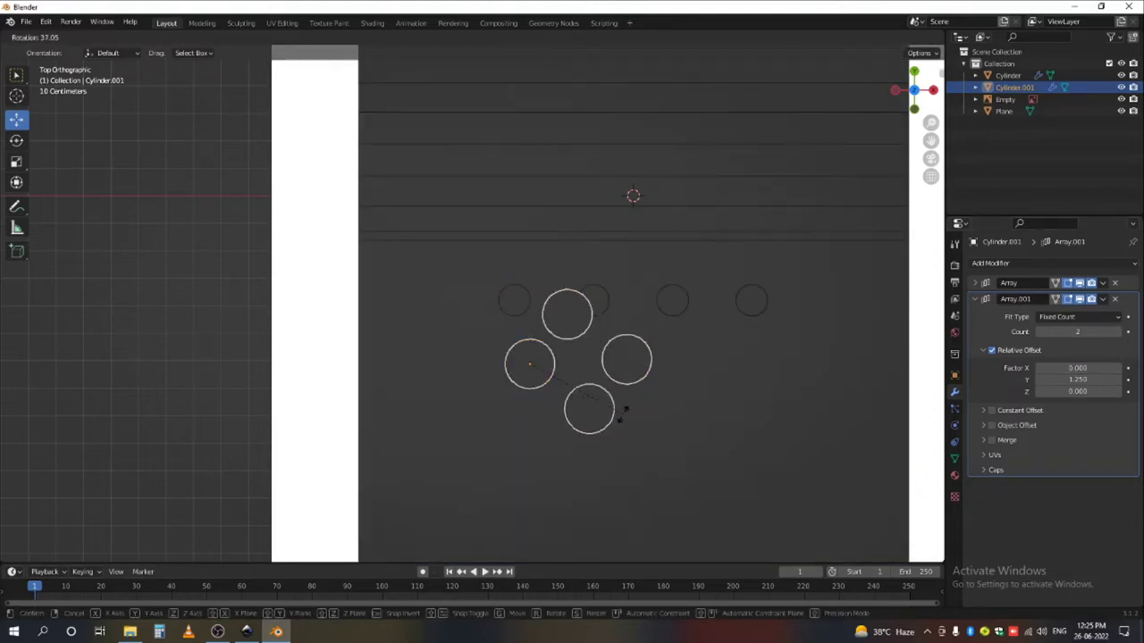
{"action": "type", "text": "135"}
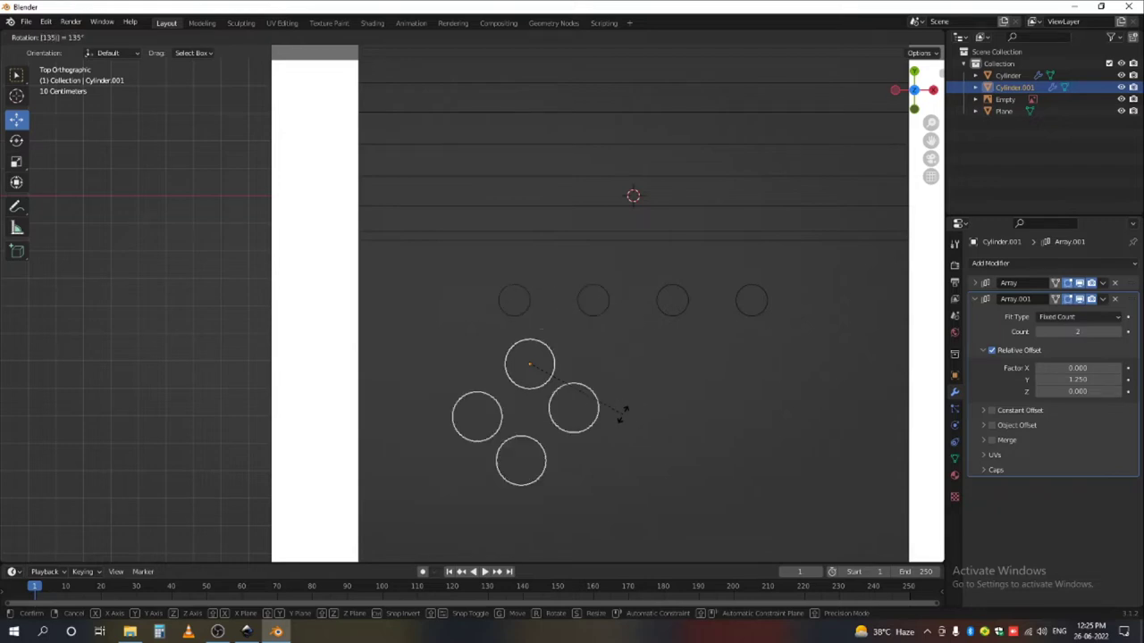
{"action": "key", "text": "Return"}
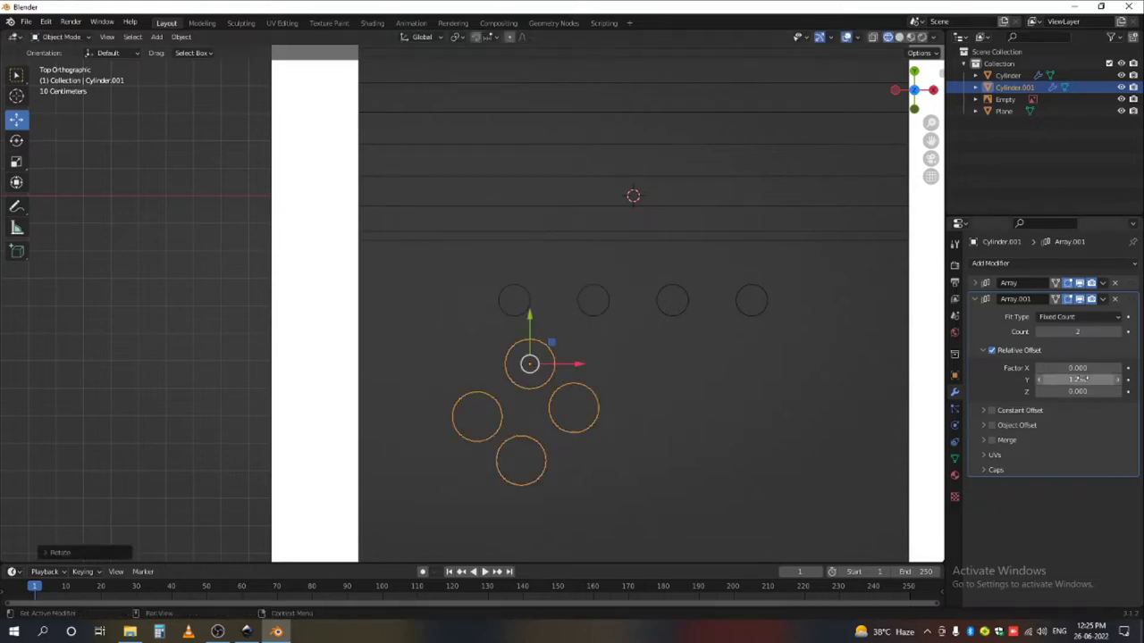
{"action": "left_click", "coordinate": [1077, 380]}
{"action": "type", "text": "1.5"}
{"action": "key", "text": "Return"}
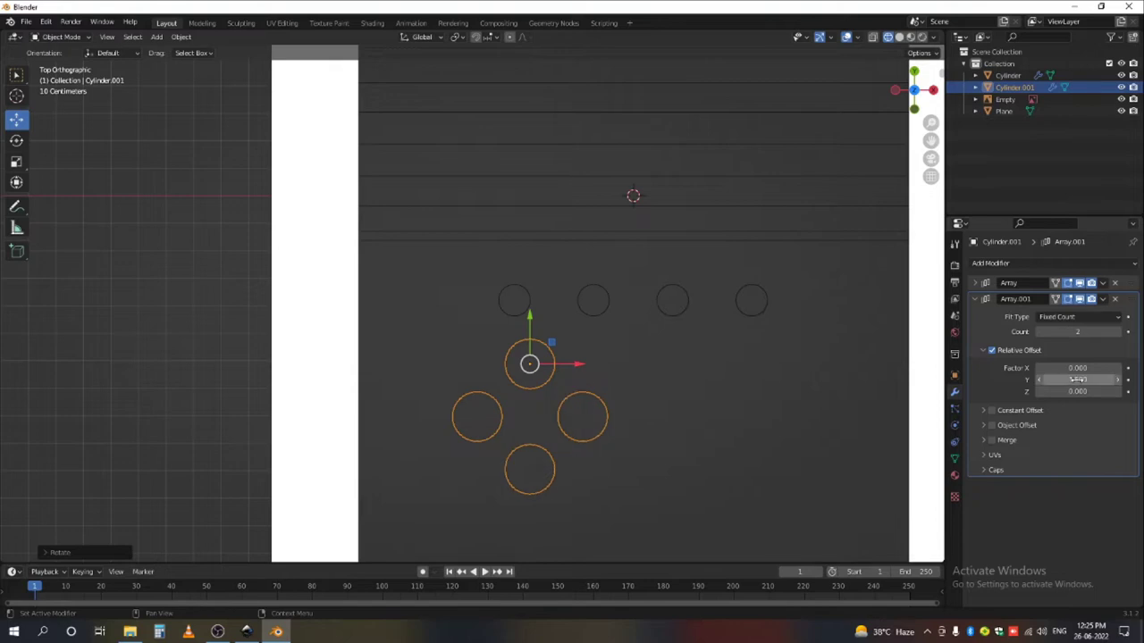
- Move the four-button cluster slightly left and down on the body, and return the viewport to solid shading
{"action": "scroll", "coordinate": [555, 355], "scroll_direction": "down", "scroll_amount": 2}
{"action": "key", "text": "g"}
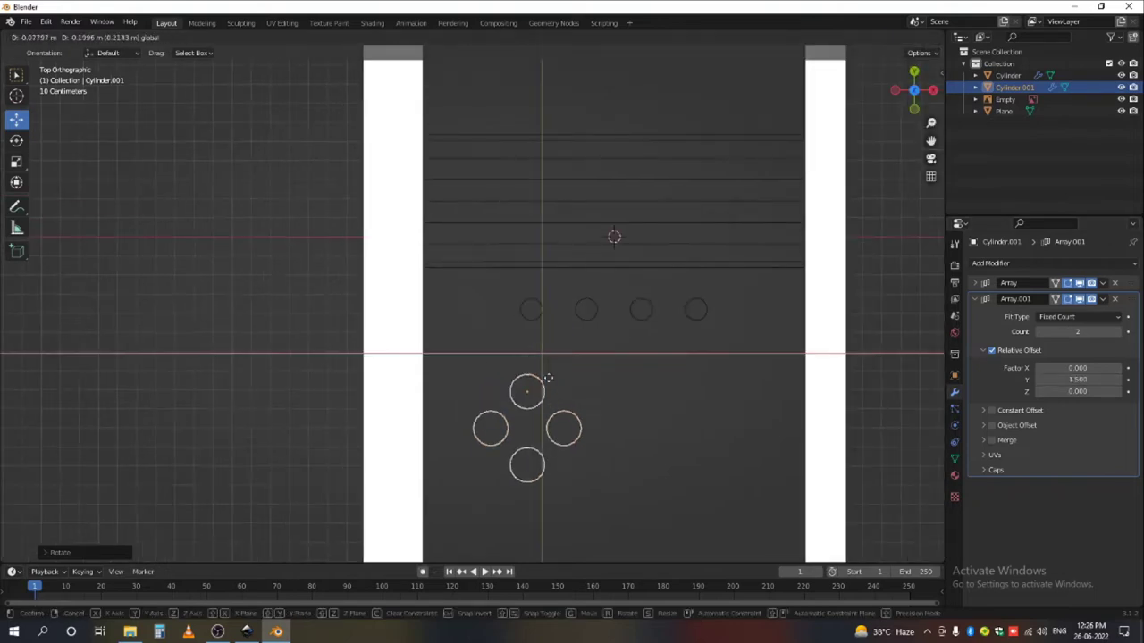
{"action": "left_click", "coordinate": [547, 372]}
{"action": "scroll", "coordinate": [547, 372], "scroll_direction": "down", "scroll_amount": 5}
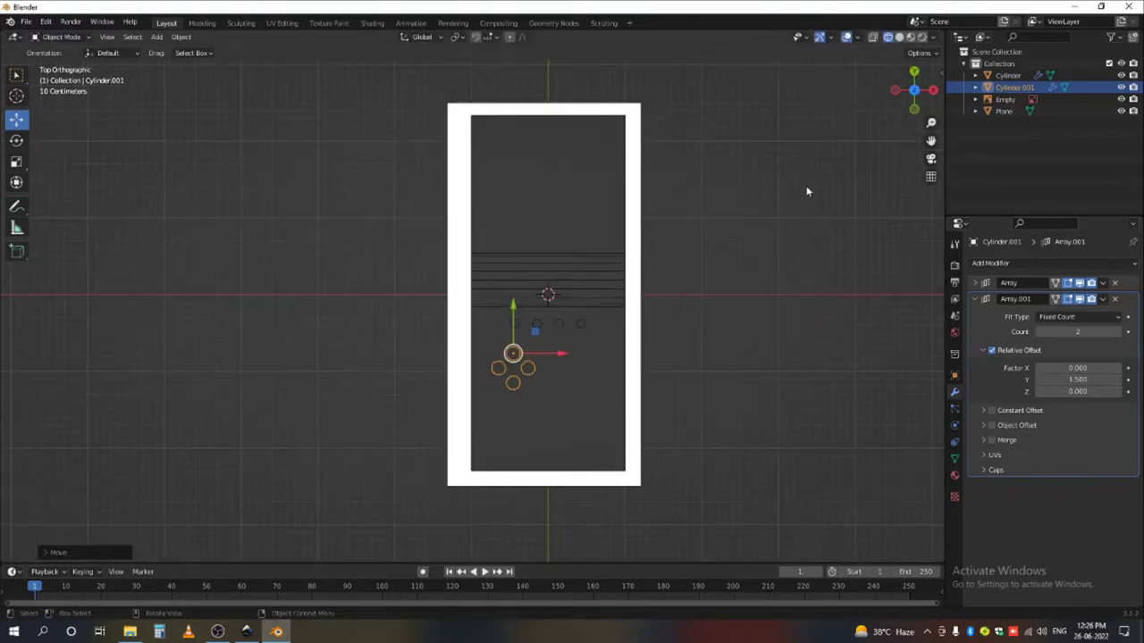
{"action": "left_click", "coordinate": [899, 36]}
{"action": "scroll", "coordinate": [579, 377], "scroll_direction": "up", "scroll_amount": 4}
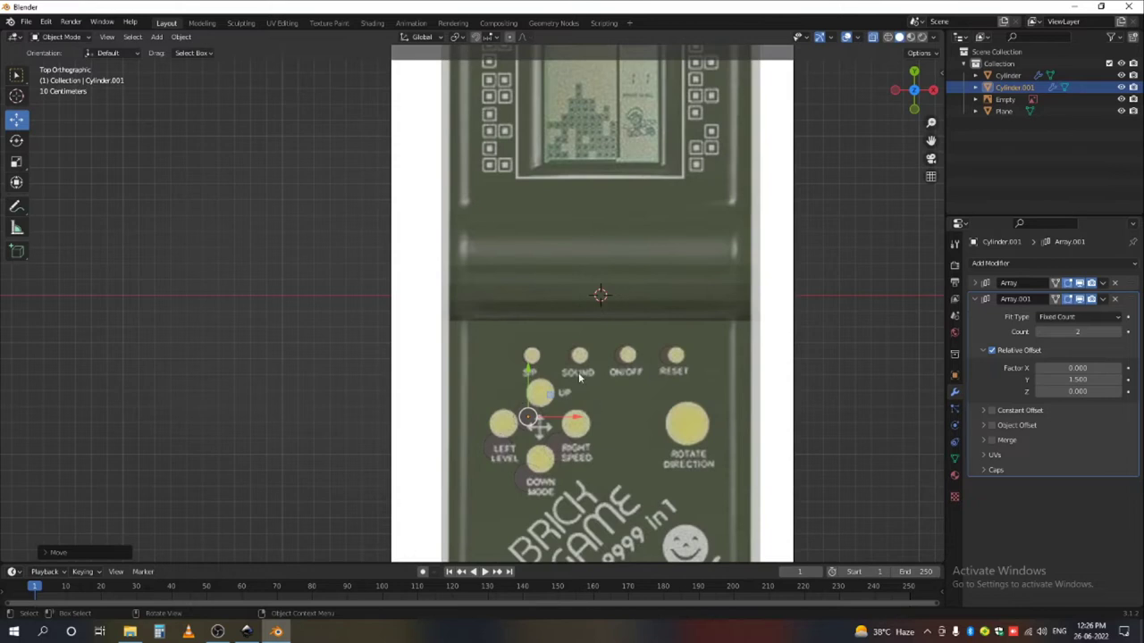
- Duplicate the arrayed direction-button cylinder and move the copy along X to near the ROTATE button
{"action": "key", "text": "shift+d"}
{"action": "right_click", "coordinate": [579, 424]}
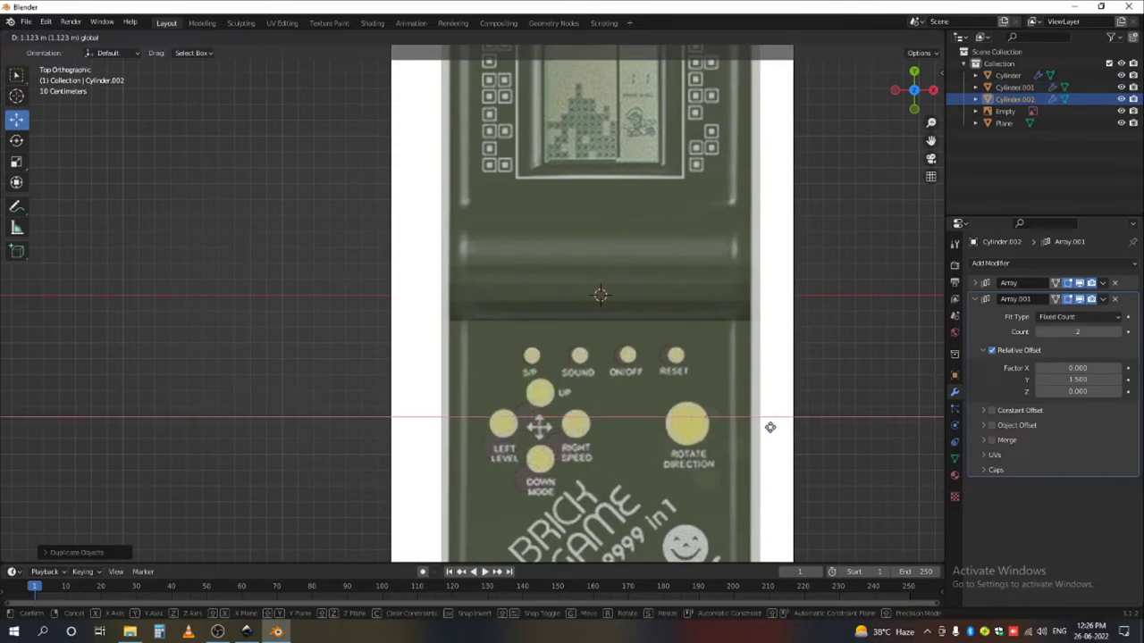
{"action": "left_click_drag", "start_coordinate": [771, 428], "coordinate": [769, 427]}
{"action": "scroll", "coordinate": [716, 427], "scroll_direction": "up", "scroll_amount": 2}
{"action": "left_click_drag", "start_coordinate": [730, 389], "coordinate": [735, 357]}
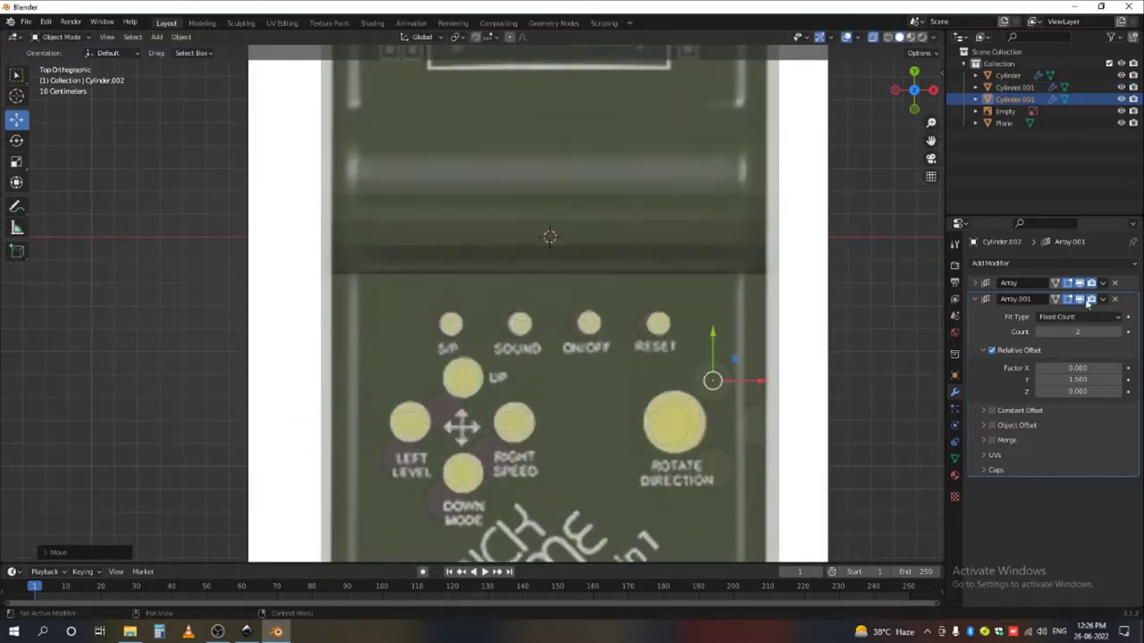
- Remove both Array modifiers from the copied cylinder, then scale it up and move it onto the ROTATE button
{"action": "left_click", "coordinate": [1114, 299]}
{"action": "left_click", "coordinate": [1114, 283]}
{"action": "key", "text": "s"}
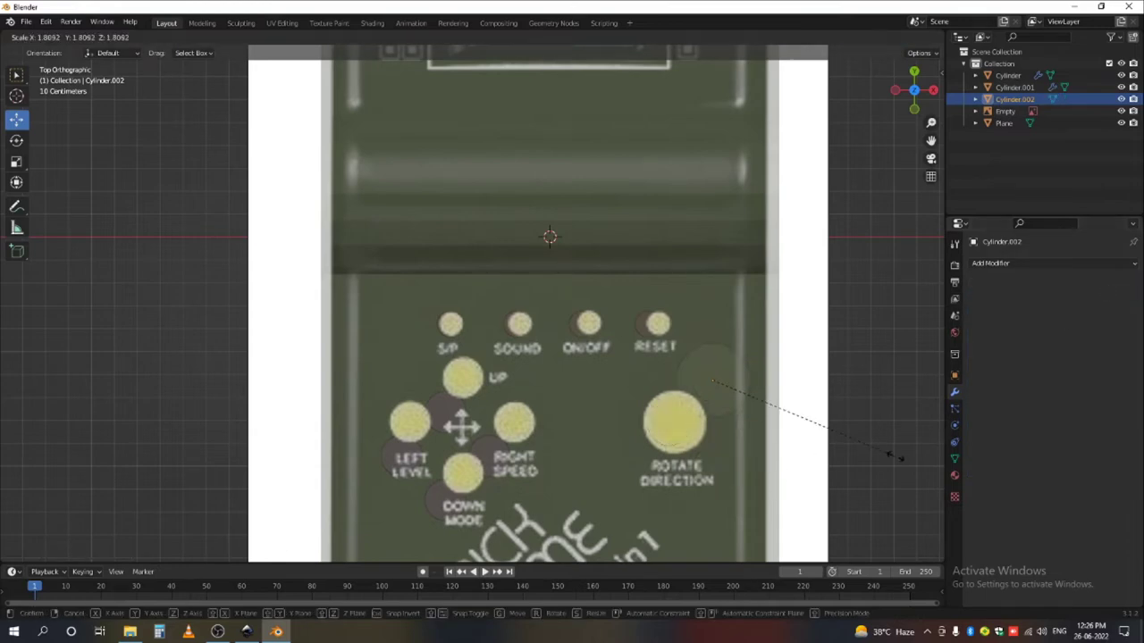
{"action": "left_click", "coordinate": [893, 456]}
{"action": "key", "text": "g"}
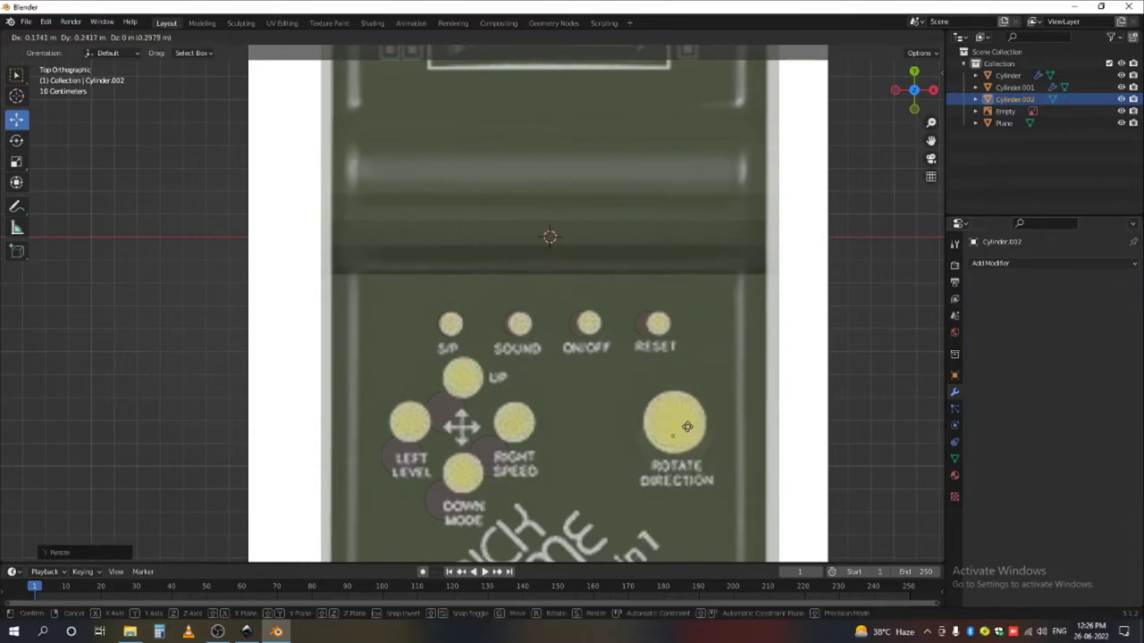
{"action": "left_click", "coordinate": [687, 426]}
- Compare the buttons in wireframe and X-ray display, then set the viewport to solid shading with X-ray off
{"action": "scroll", "coordinate": [670, 447], "scroll_direction": "down", "scroll_amount": 5}
{"action": "left_click", "coordinate": [887, 37]}
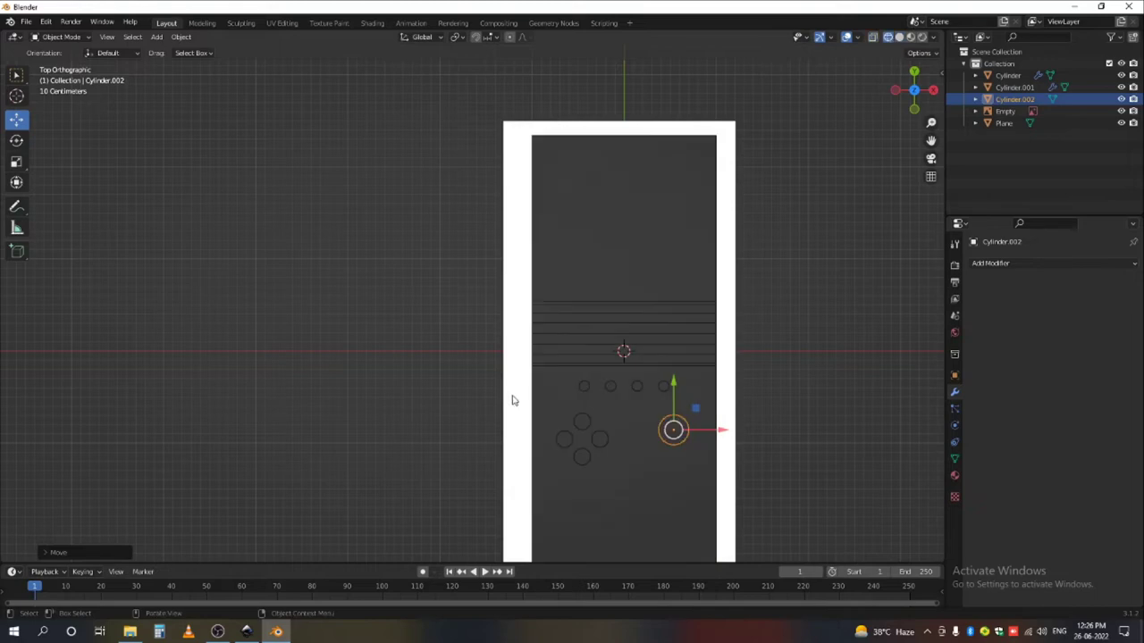
{"action": "mouse_move", "coordinate": [510, 400]}
{"action": "middle_mouse_down"}
{"action": "mouse_move", "coordinate": [640, 492]}
{"action": "mouse_move", "coordinate": [738, 413]}
{"action": "middle_mouse_up"}
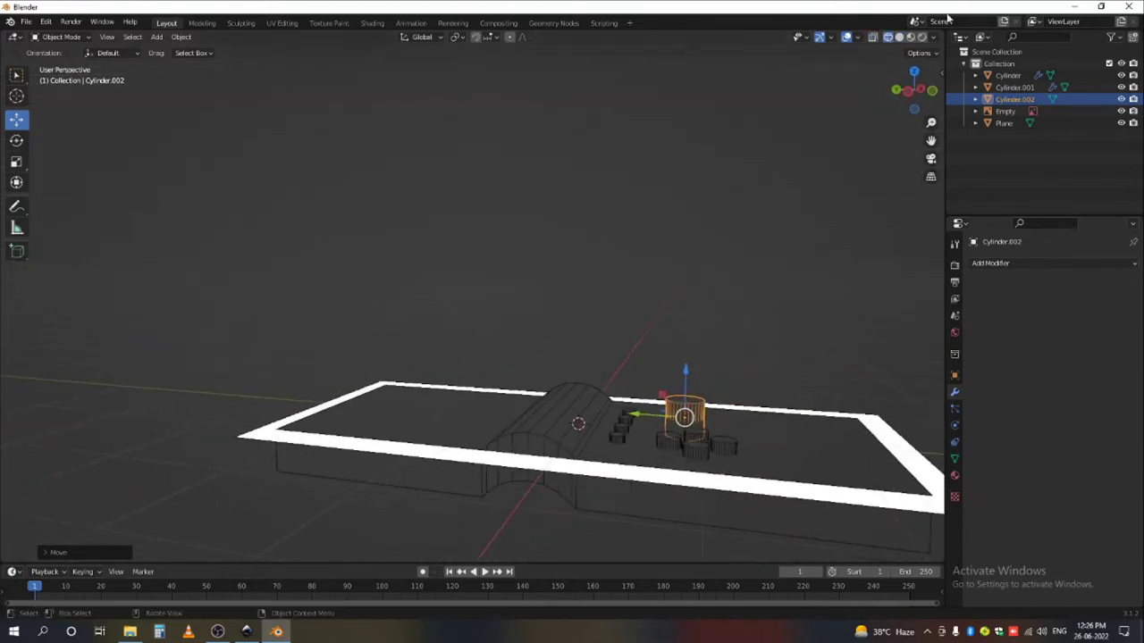
{"action": "left_click", "coordinate": [932, 37]}
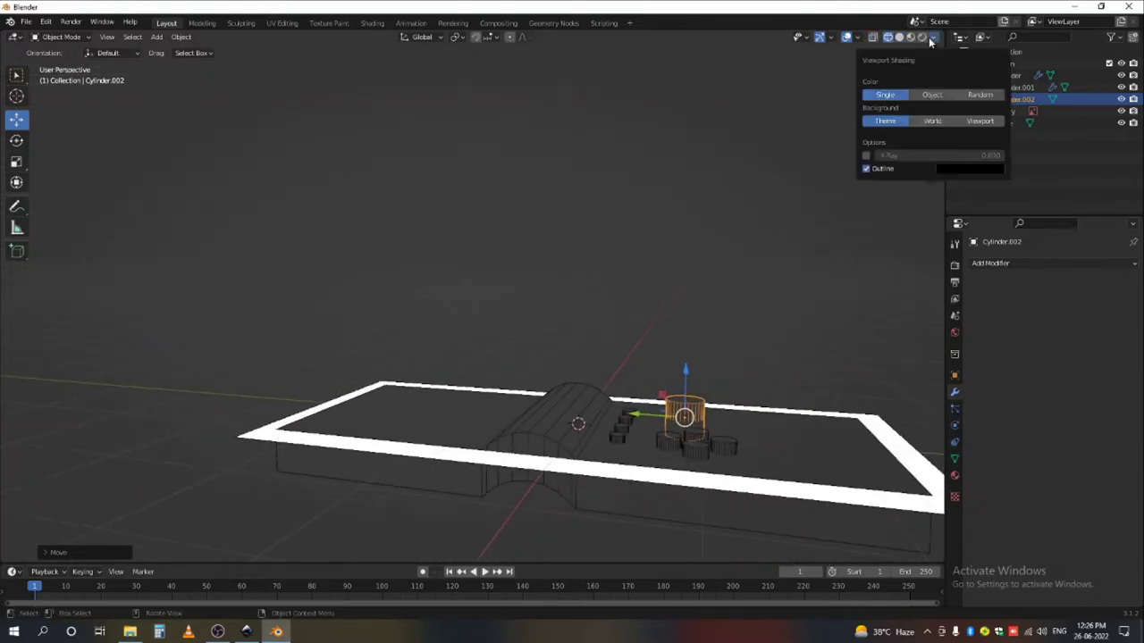
{"action": "left_click", "coordinate": [872, 37]}
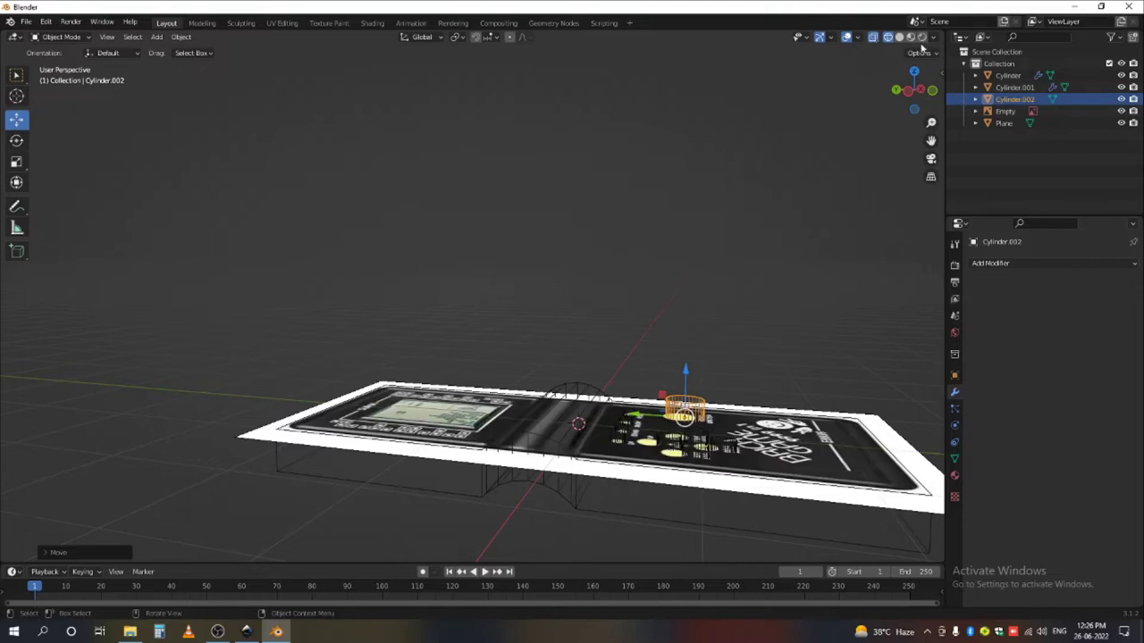
{"action": "left_click", "coordinate": [898, 38]}
{"action": "left_click", "coordinate": [873, 37]}
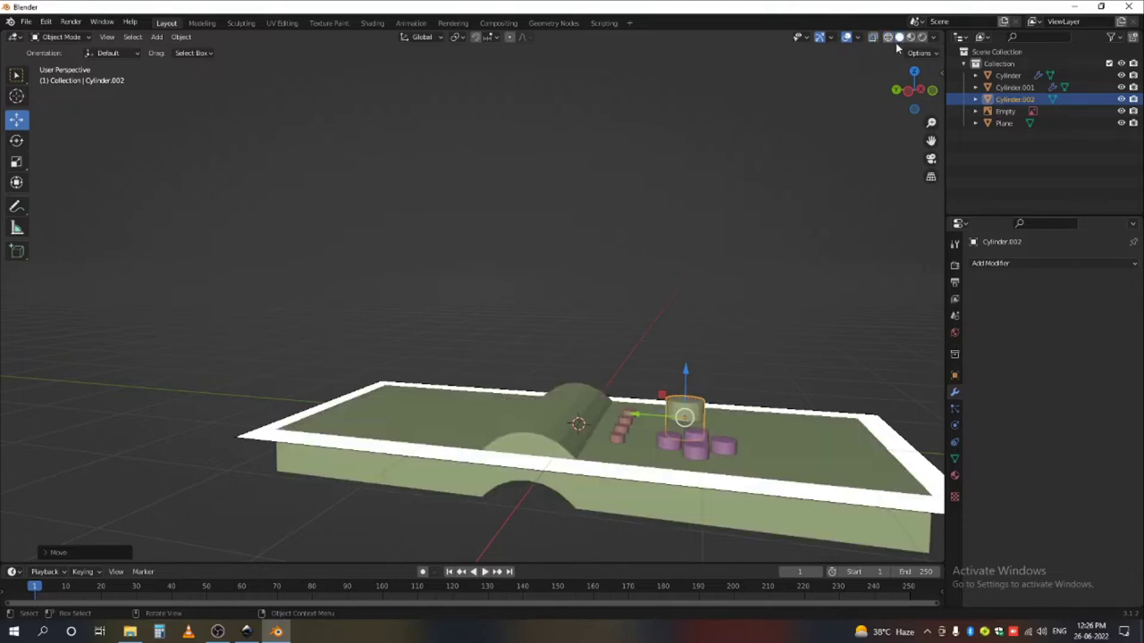
- Set snapping to Vertex and, in the right side view, lower the large ROTATE button cylinder along Z
{"action": "middle_click_drag", "start_coordinate": [732, 313], "coordinate": [735, 369]}
{"action": "key", "text": "KP_1"}
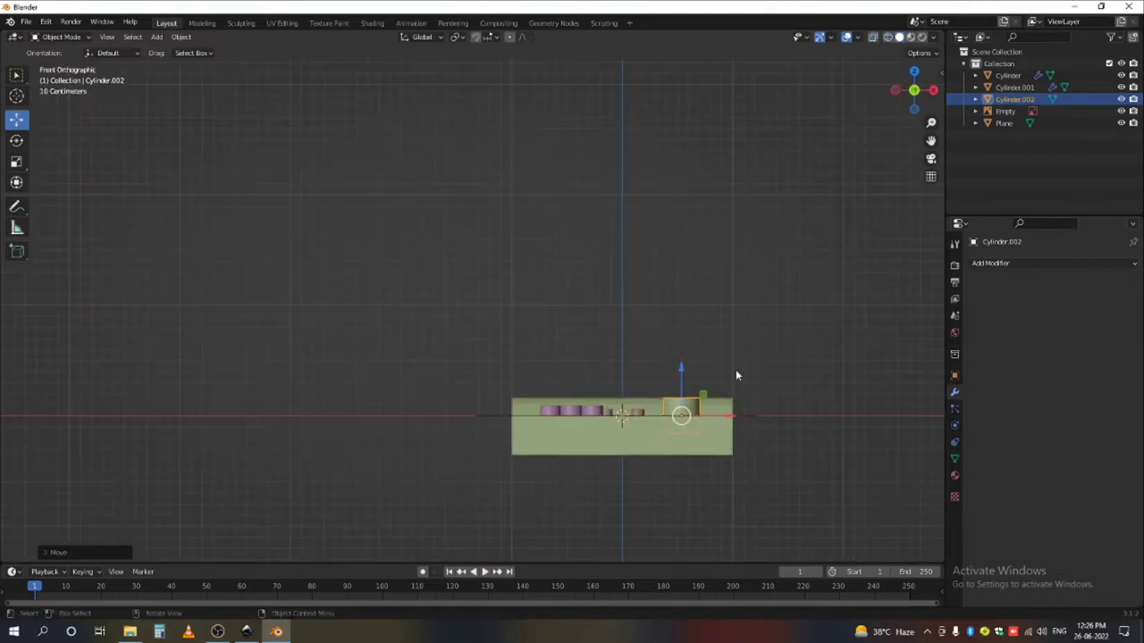
{"action": "key", "text": "KP_3"}
{"action": "middle_click_drag", "start_coordinate": [737, 441], "coordinate": [500, 347], "text": "shift"}
{"action": "scroll", "coordinate": [500, 345], "scroll_direction": "up", "scroll_amount": 2}
{"action": "scroll", "coordinate": [454, 383], "scroll_direction": "up", "scroll_amount": 3}
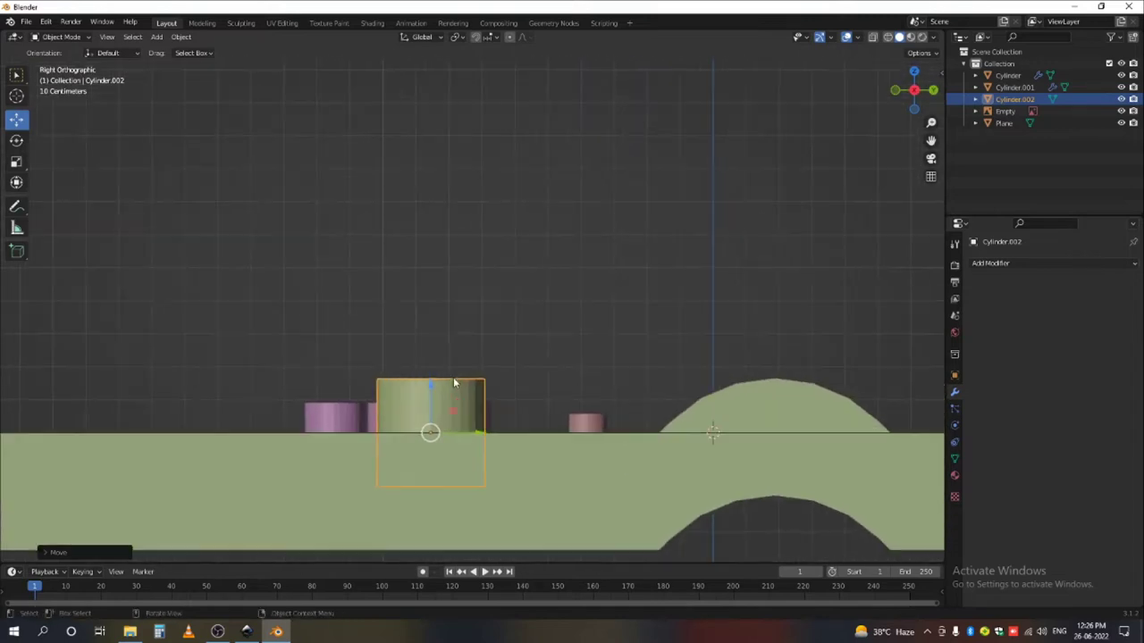
{"action": "left_click", "coordinate": [494, 37]}
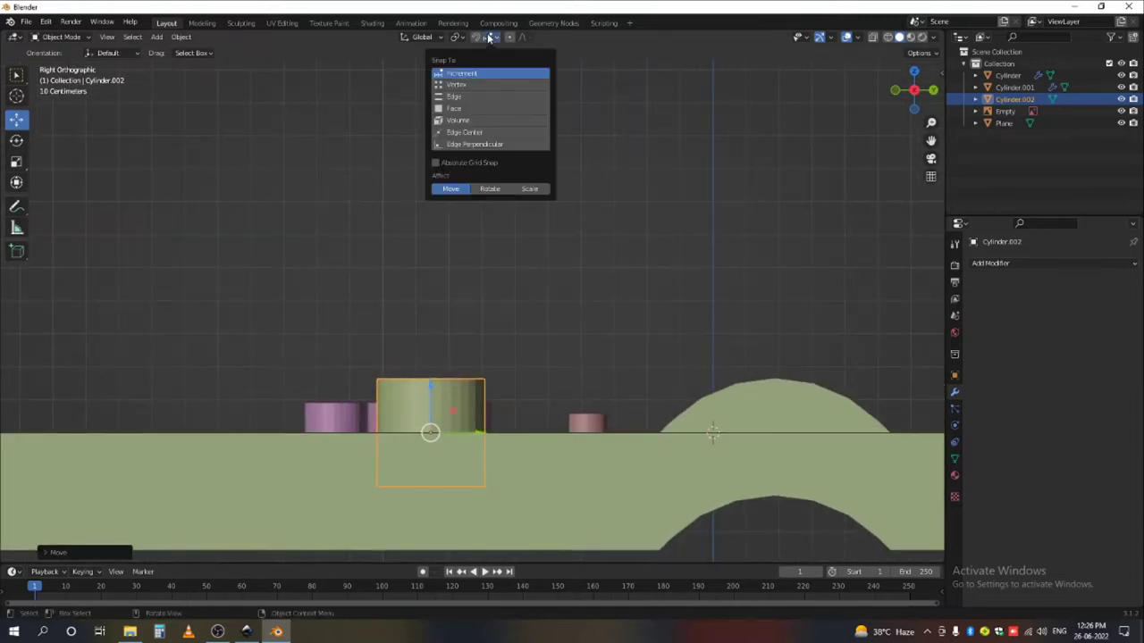
{"action": "left_click", "coordinate": [452, 84]}
{"action": "left_click_drag", "start_coordinate": [430, 387], "coordinate": [462, 408]}
{"action": "left_click", "coordinate": [436, 404]}
- Bevel the top edge loop of the small arrayed button cylinder to give it a rounded rim
{"action": "left_click", "coordinate": [586, 415]}
{"action": "mouse_move", "coordinate": [596, 385]}
{"action": "middle_mouse_down"}
{"action": "mouse_move", "coordinate": [716, 405]}
{"action": "mouse_move", "coordinate": [689, 391]}
{"action": "mouse_move", "coordinate": [593, 403]}
{"action": "middle_mouse_up"}
{"action": "scroll", "coordinate": [492, 360], "scroll_direction": "up", "scroll_amount": 3}
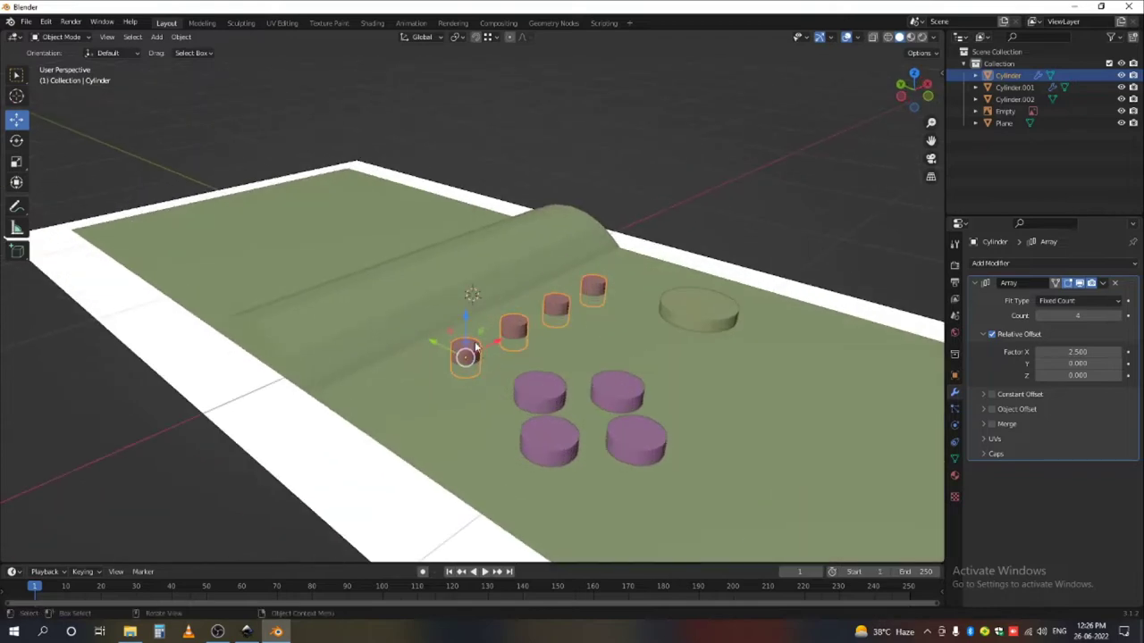
{"action": "scroll", "coordinate": [474, 344], "scroll_direction": "up", "scroll_amount": 2}
{"action": "key", "text": "Tab"}
{"action": "scroll", "coordinate": [342, 353], "scroll_direction": "up", "scroll_amount": 5}
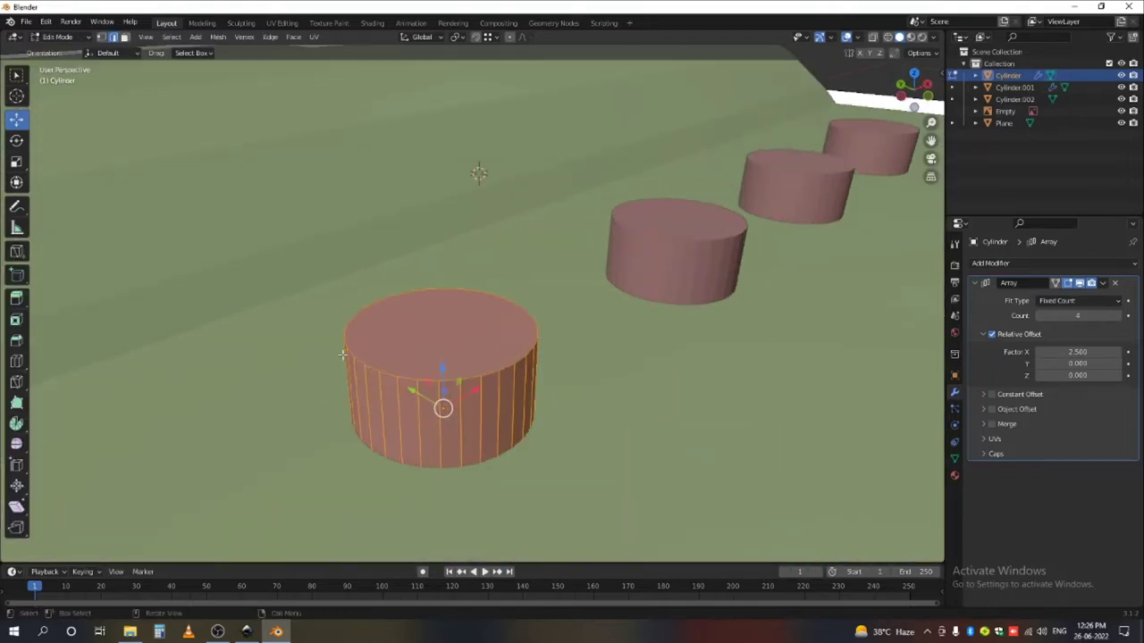
{"action": "left_click", "coordinate": [429, 377]}
{"action": "left_click", "coordinate": [429, 377], "text": "alt"}
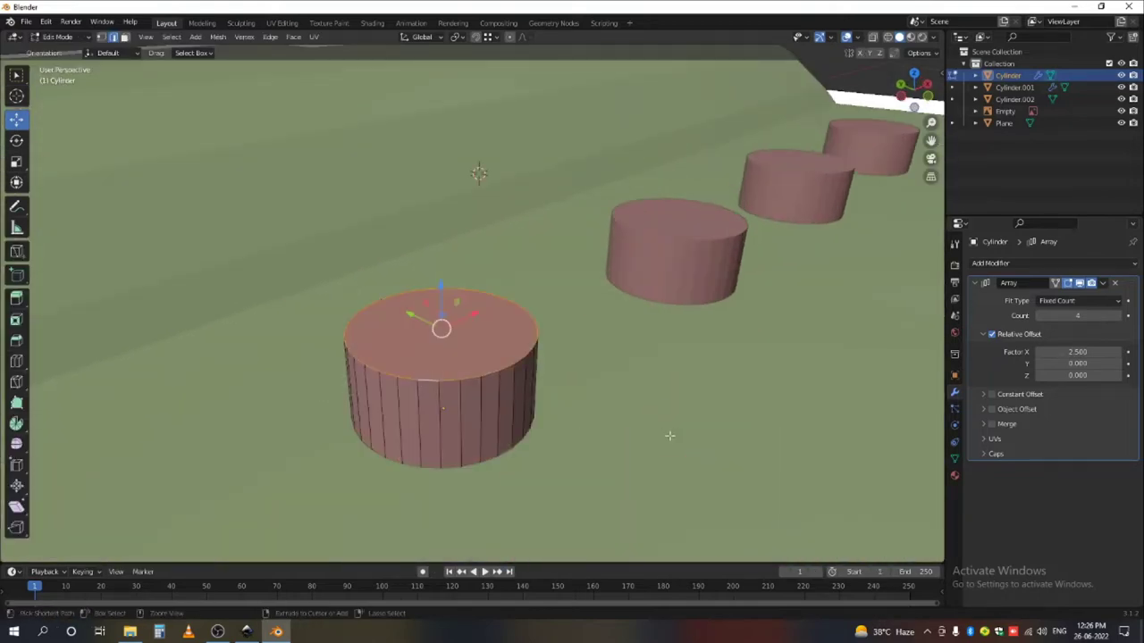
{"action": "key", "text": "ctrl+b"}
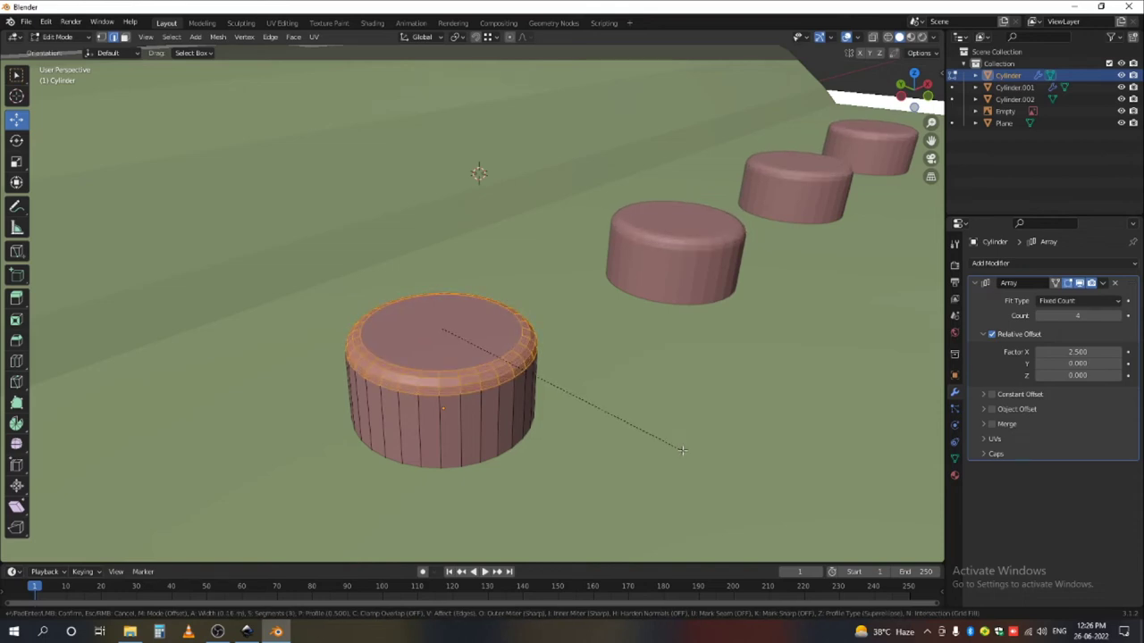
{"action": "left_click", "coordinate": [682, 450]}
- Switch mesh editing to the direction-button cylinder and bevel its top edge loop
{"action": "scroll", "coordinate": [676, 447], "scroll_direction": "down", "scroll_amount": 5}
{"action": "key", "text": "alt+q"}
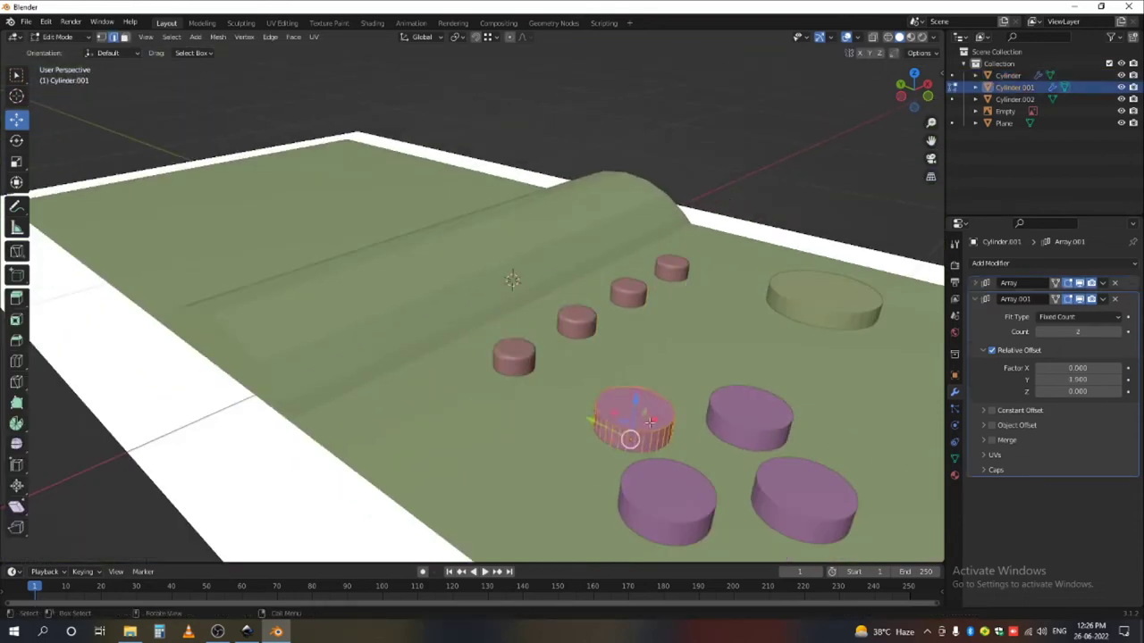
{"action": "scroll", "coordinate": [649, 438], "scroll_direction": "up", "scroll_amount": 6}
{"action": "left_click", "coordinate": [650, 444]}
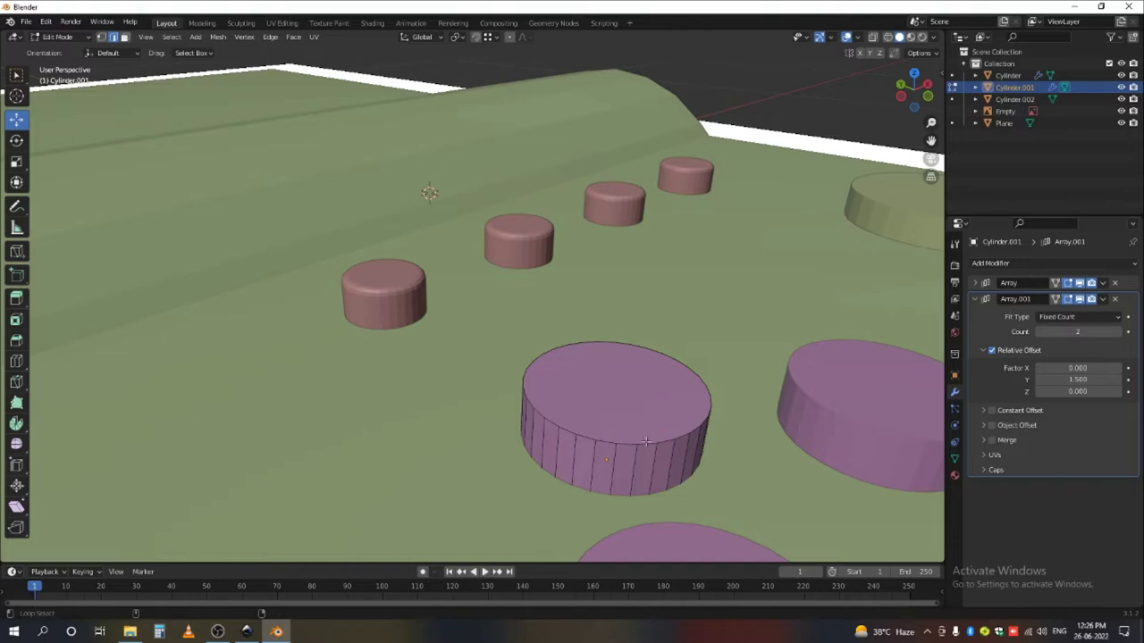
{"action": "left_click", "coordinate": [613, 384]}
{"action": "key", "text": "ctrl+b"}
{"action": "left_click", "coordinate": [712, 485]}
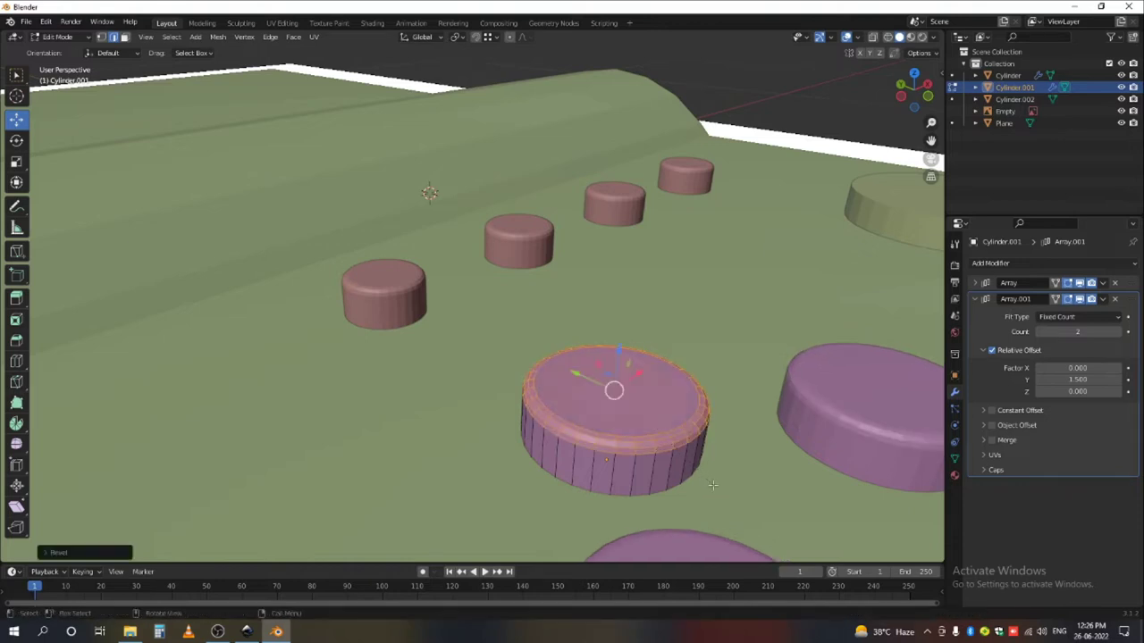
- Bevel the top edge loop of the large ROTATE button cylinder to round its rim, and return to Object Mode
{"action": "scroll", "coordinate": [644, 270], "scroll_direction": "down", "scroll_amount": 4}
{"action": "scroll", "coordinate": [676, 284], "scroll_direction": "up", "scroll_amount": 3}
{"action": "left_click", "coordinate": [671, 286]}
{"action": "key", "text": "Tab"}
{"action": "scroll", "coordinate": [665, 290], "scroll_direction": "up", "scroll_amount": 2}
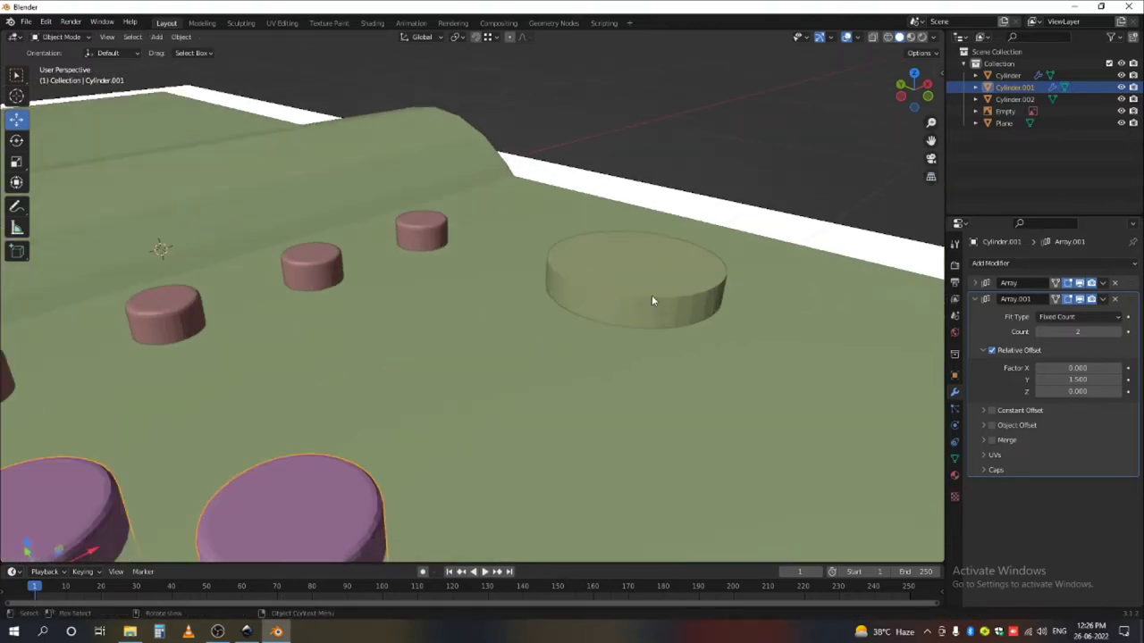
{"action": "left_click", "coordinate": [654, 300]}
{"action": "key", "text": "Tab"}
{"action": "scroll", "coordinate": [653, 324], "scroll_direction": "up", "scroll_amount": 3}
{"action": "left_click", "coordinate": [643, 306]}
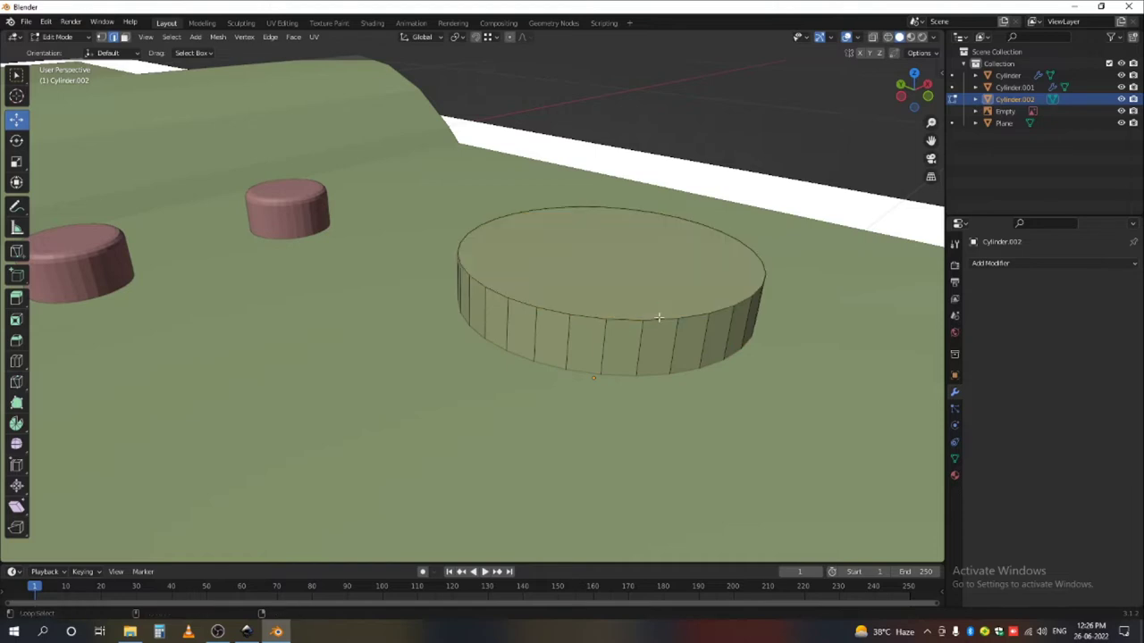
{"action": "left_click", "coordinate": [658, 317]}
{"action": "key", "text": "ctrl+b"}
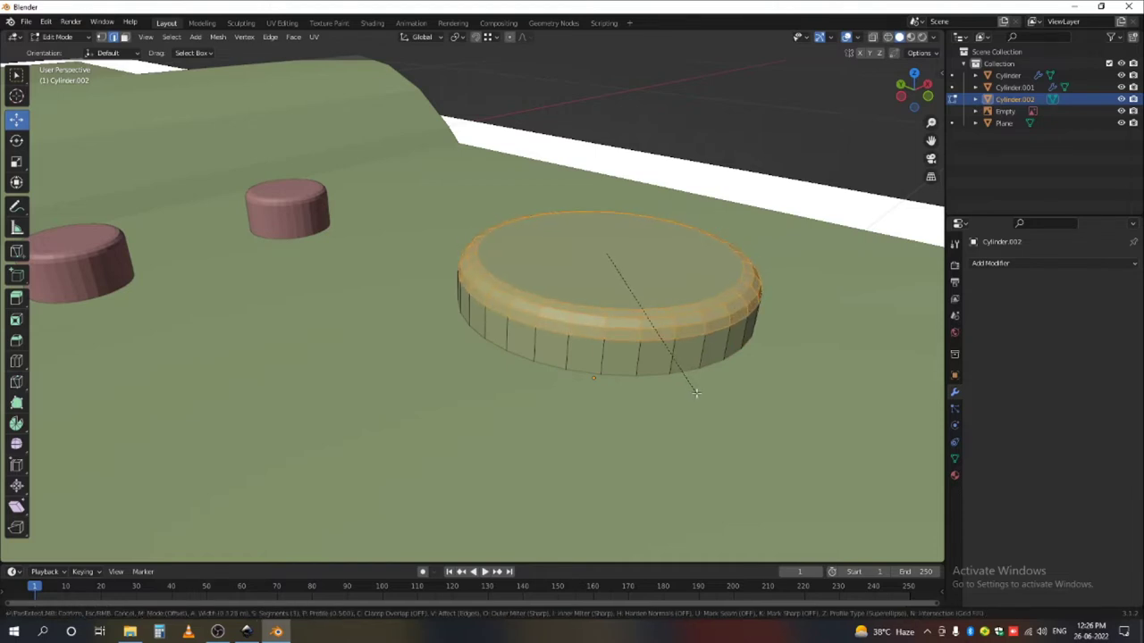
{"action": "left_click", "coordinate": [696, 393]}
{"action": "key", "text": "Tab"}
- Select all three button objects together and apply Shade Smooth to them
{"action": "scroll", "coordinate": [614, 346], "scroll_direction": "down", "scroll_amount": 4}
{"action": "left_click", "coordinate": [328, 298], "text": "shift"}
{"action": "left_click", "coordinate": [346, 505], "text": "shift"}
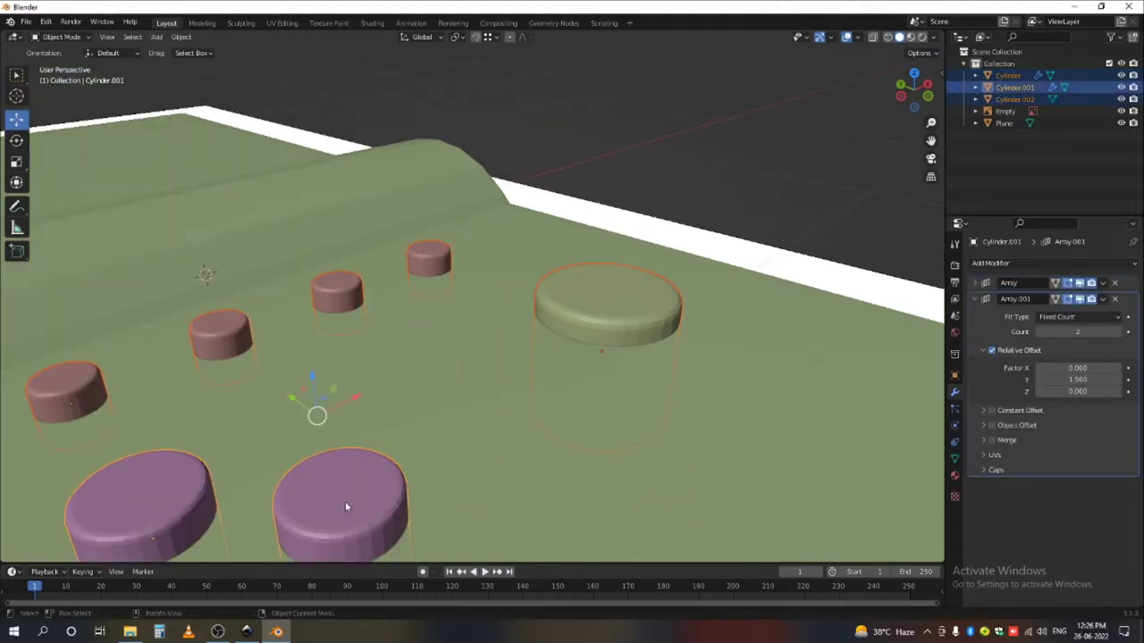
{"action": "right_click", "coordinate": [346, 503]}
{"action": "left_click", "coordinate": [300, 376]}
{"action": "scroll", "coordinate": [605, 411], "scroll_direction": "down", "scroll_amount": 5}
{"action": "middle_click_drag", "start_coordinate": [604, 411], "coordinate": [590, 446]}
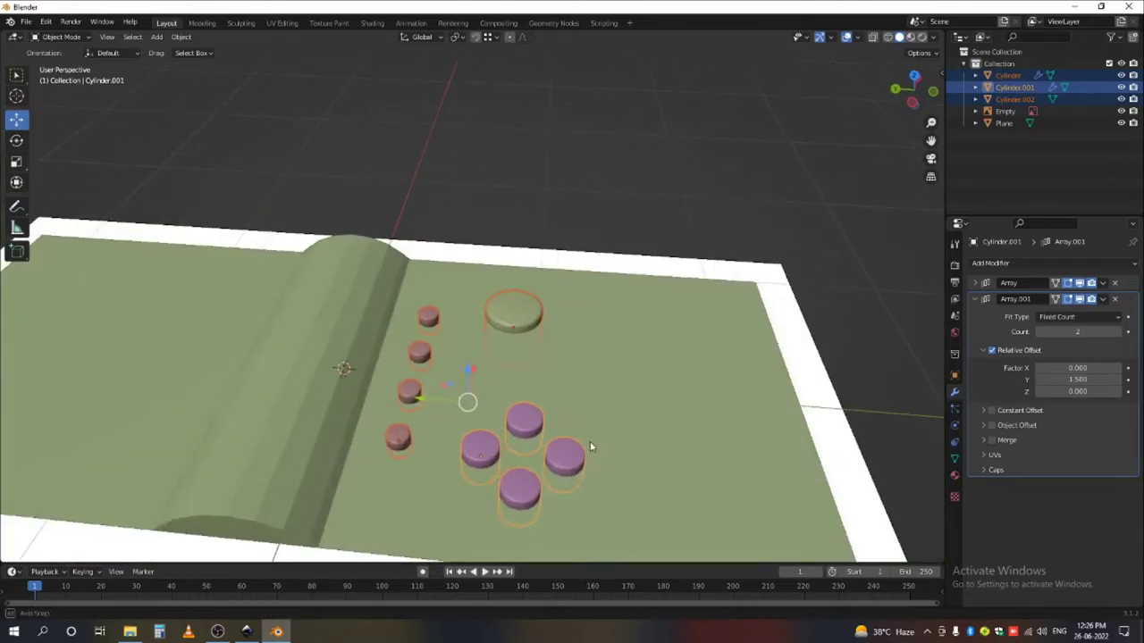
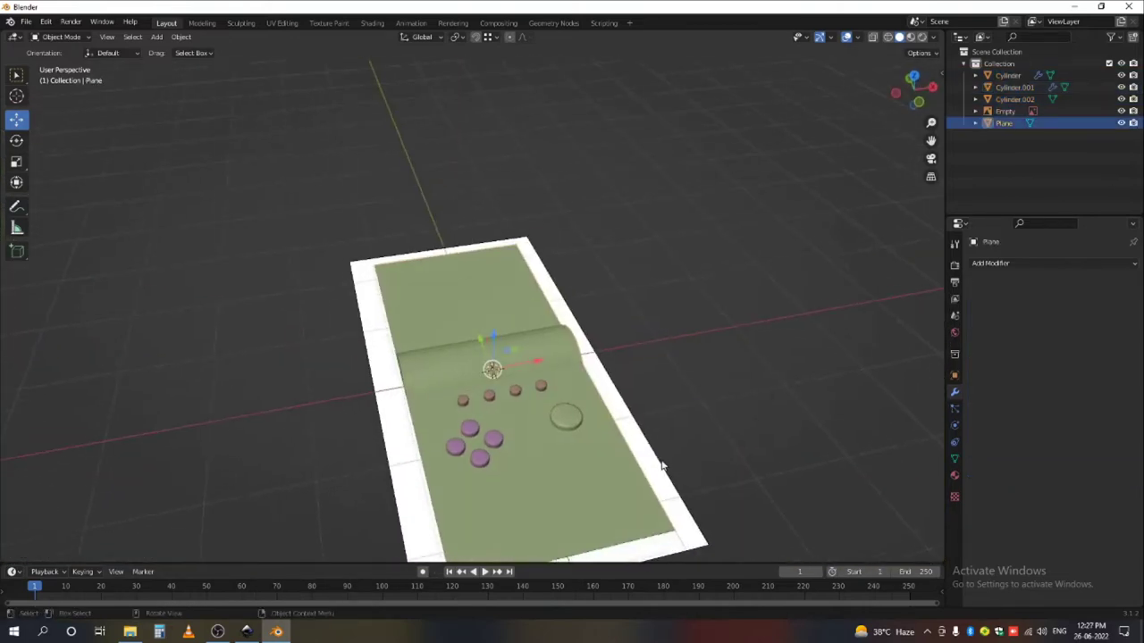
- Show the console body in wireframe from the top over the reference photo, in Edit Mode
{"action": "key", "text": "KP_7"}
{"action": "key", "text": "Tab"}
{"action": "scroll", "coordinate": [519, 333], "scroll_direction": "up", "scroll_amount": 2}
{"action": "scroll", "coordinate": [518, 330], "scroll_direction": "down", "scroll_amount": 3}
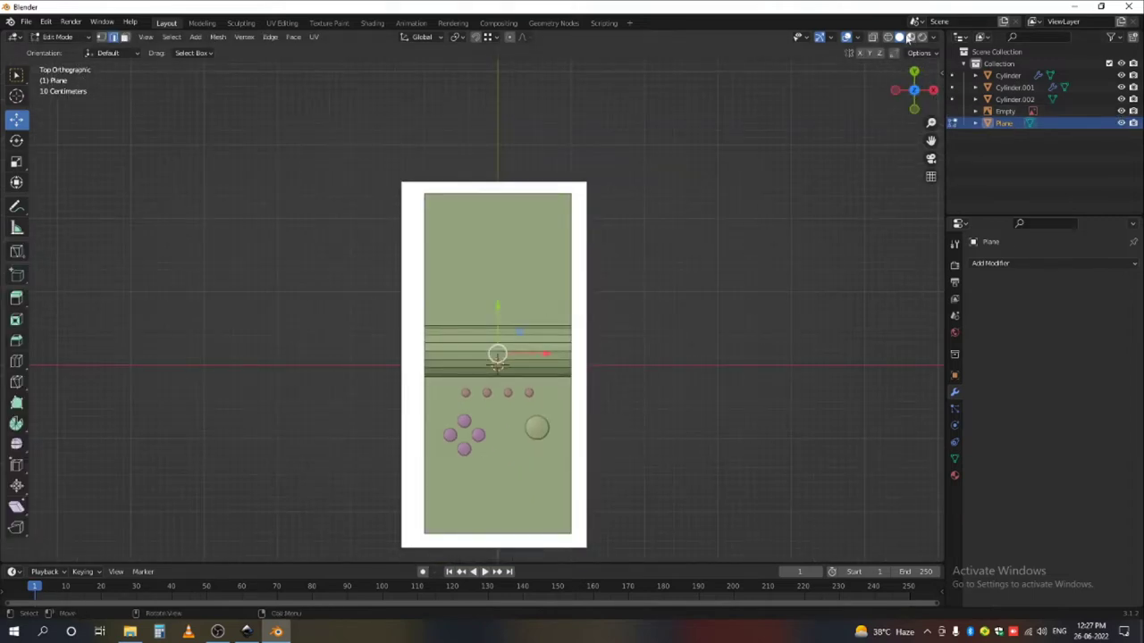
{"action": "left_click", "coordinate": [910, 36]}
{"action": "scroll", "coordinate": [491, 322], "scroll_direction": "up", "scroll_amount": 3}
{"action": "key", "text": "Tab"}
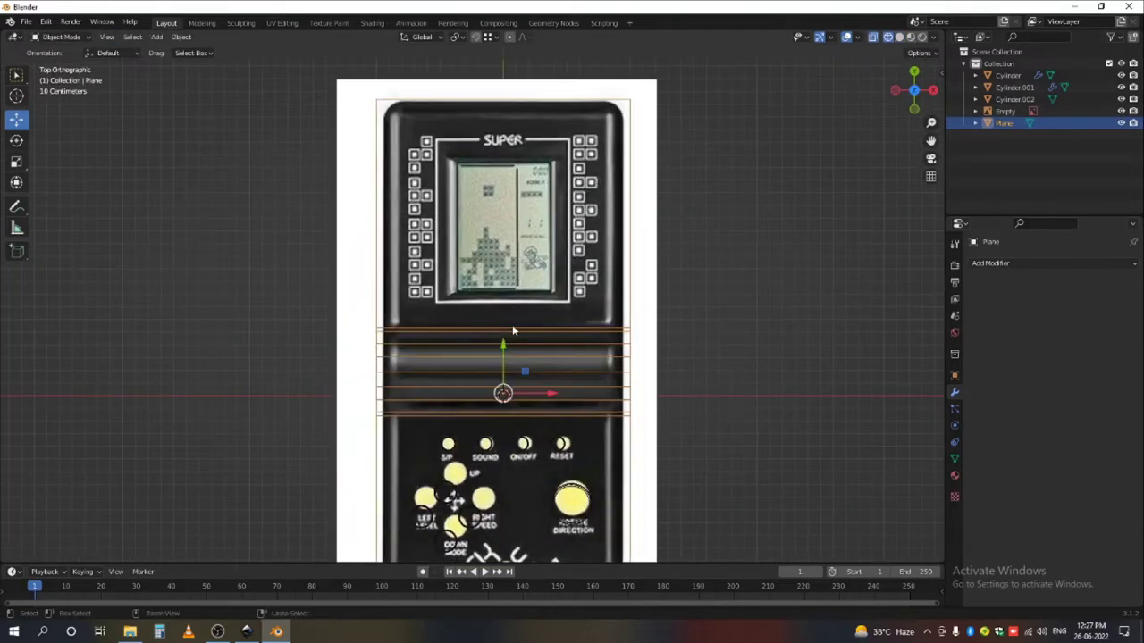
{"action": "key", "text": "Tab"}
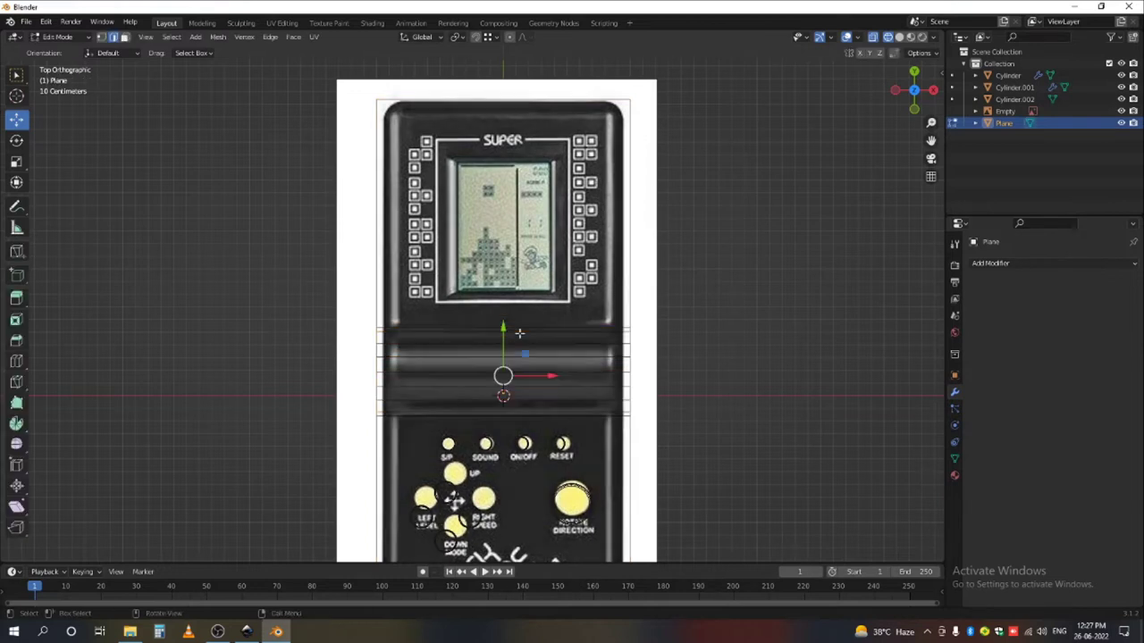
- Add a centred lengthwise loop cut to the body and bevel it until it spans the photo's screen width
{"action": "key", "text": "ctrl+r"}
{"action": "left_click", "coordinate": [511, 314]}
{"action": "right_click", "coordinate": [511, 315]}
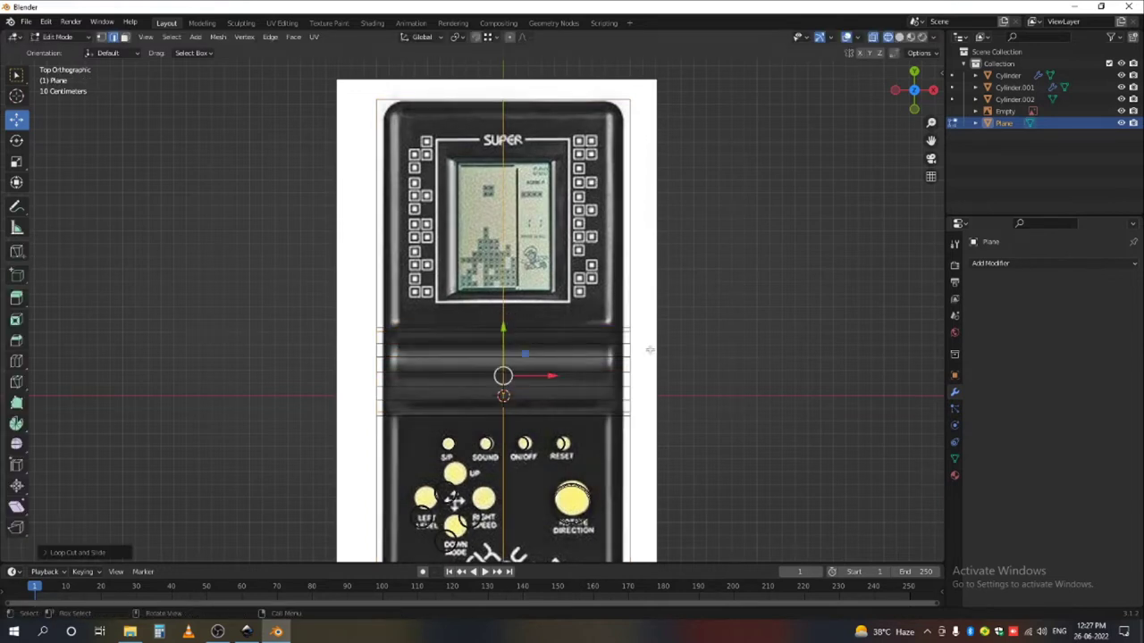
{"action": "key", "text": "ctrl+b"}
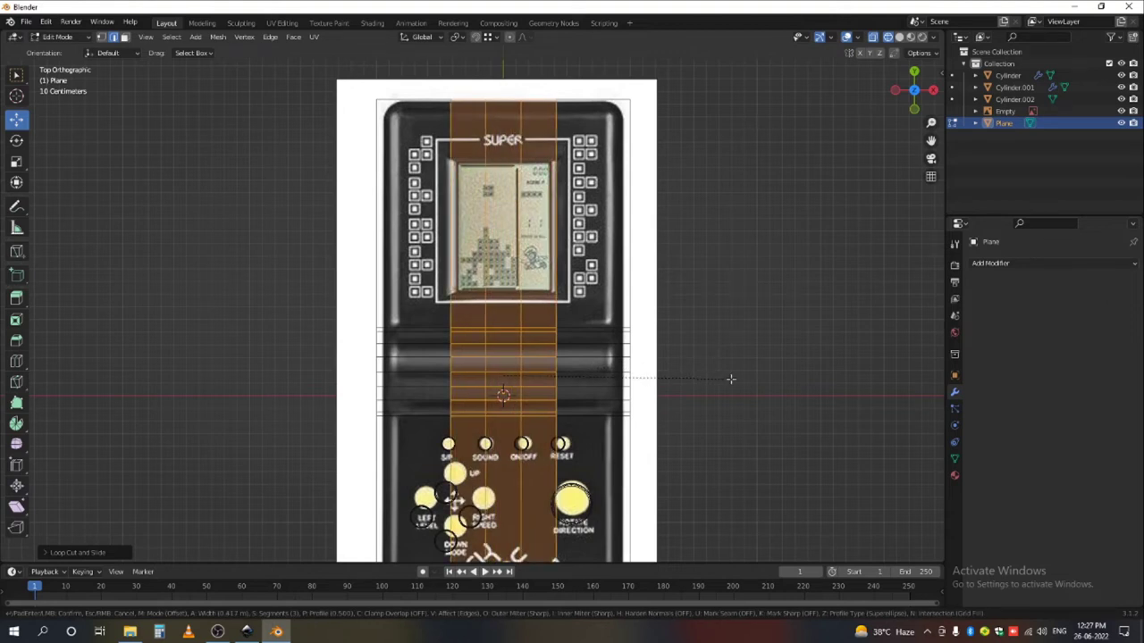
{"action": "left_click", "coordinate": [730, 379]}
- Add two crosswise loop cuts to the body, near the lower and upper edges of the photo's screen
{"action": "key", "text": "ctrl+r"}
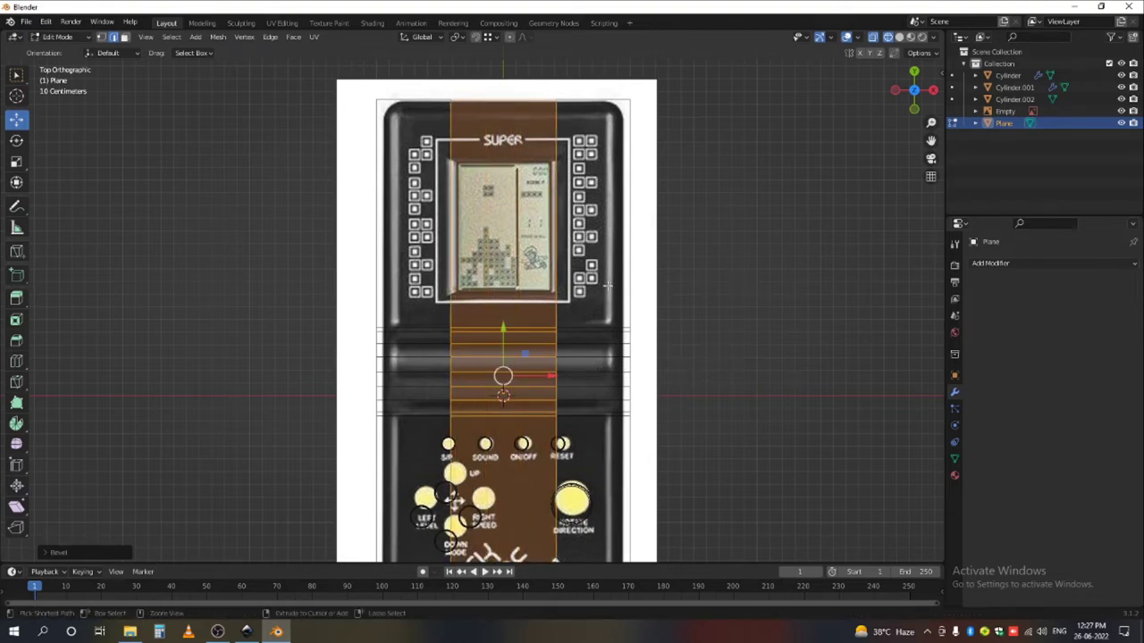
{"action": "left_click", "coordinate": [607, 285]}
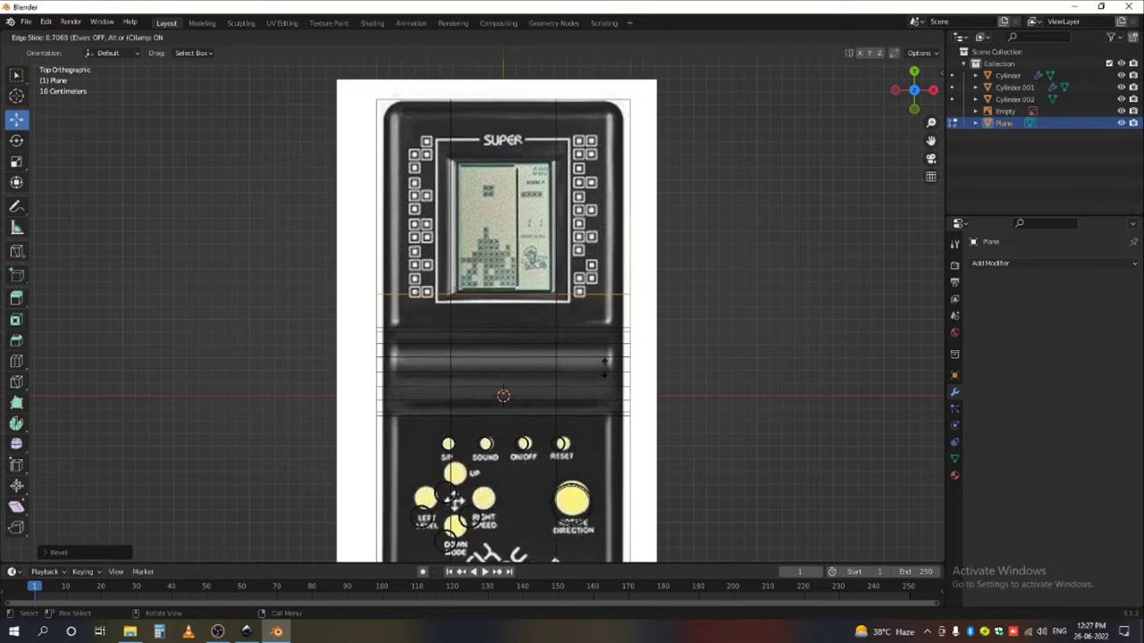
{"action": "left_click", "coordinate": [605, 367]}
{"action": "key", "text": "ctrl+r"}
{"action": "left_click", "coordinate": [565, 193]}
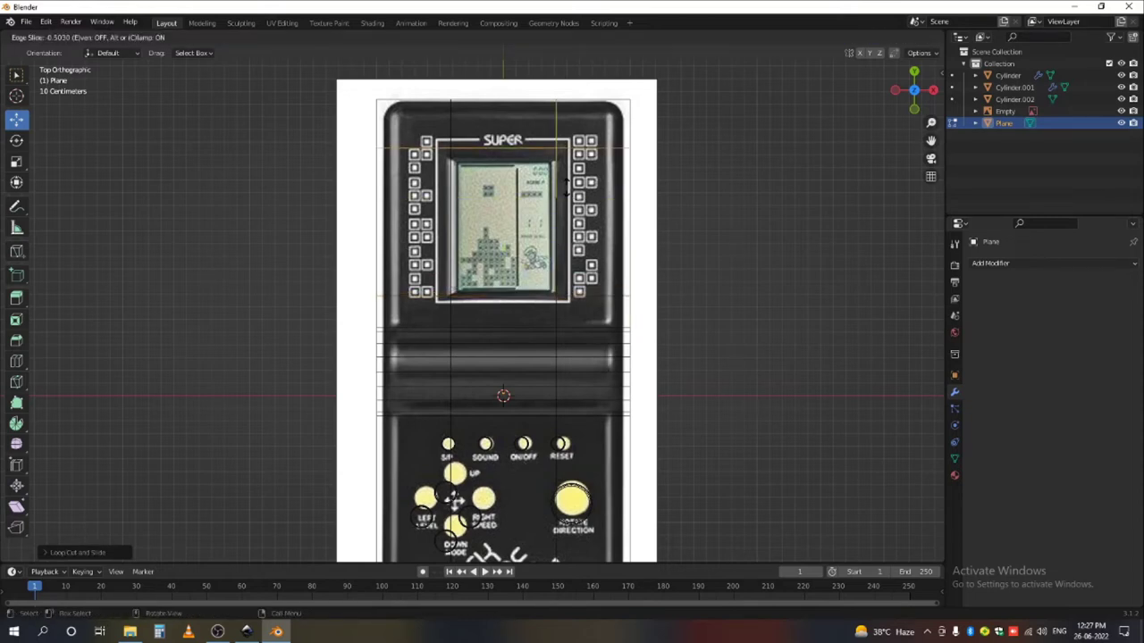
{"action": "left_click", "coordinate": [565, 193]}
- Return the viewport to solid shading, hide the reference image, and reopen the body mesh in Edit Mode
{"action": "key", "text": "Tab"}
{"action": "mouse_move", "coordinate": [503, 390]}
{"action": "middle_mouse_down"}
{"action": "mouse_move", "coordinate": [512, 293]}
{"action": "mouse_move", "coordinate": [620, 365]}
{"action": "mouse_move", "coordinate": [565, 361]}
{"action": "mouse_move", "coordinate": [637, 403]}
{"action": "middle_mouse_up"}
{"action": "left_click", "coordinate": [899, 38]}
{"action": "key", "text": "Tab"}
{"action": "key", "text": "Tab"}
{"action": "left_click", "coordinate": [647, 421]}
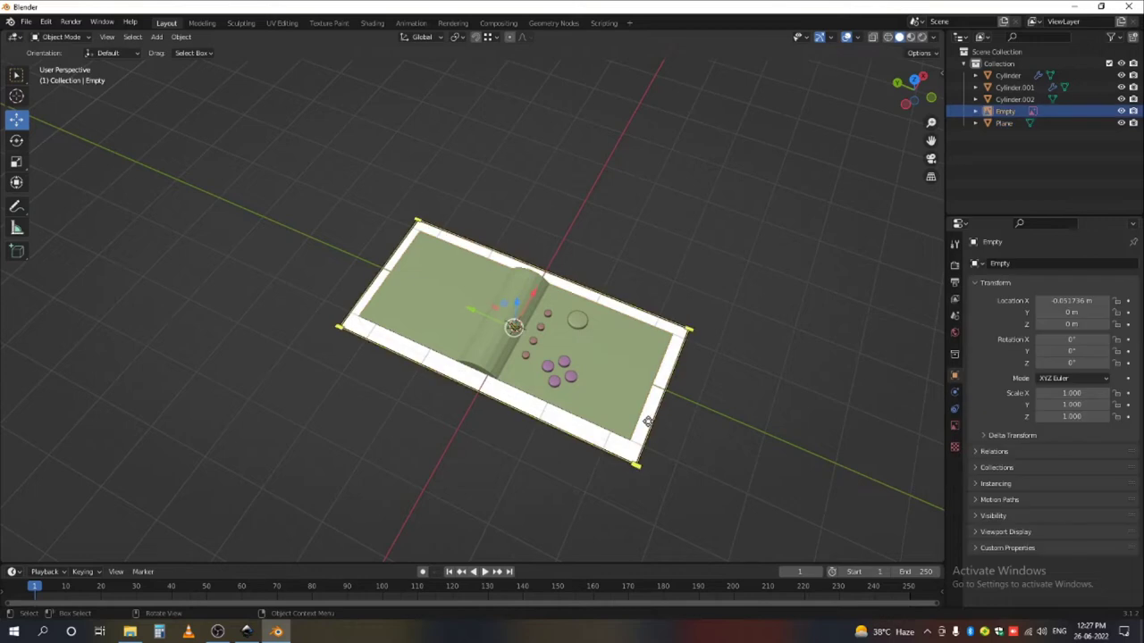
{"action": "middle_click_drag", "start_coordinate": [518, 295], "coordinate": [614, 369]}
{"action": "left_click", "coordinate": [651, 345]}
{"action": "key", "text": "Tab"}
{"action": "middle_click_drag", "start_coordinate": [552, 388], "coordinate": [621, 423]}
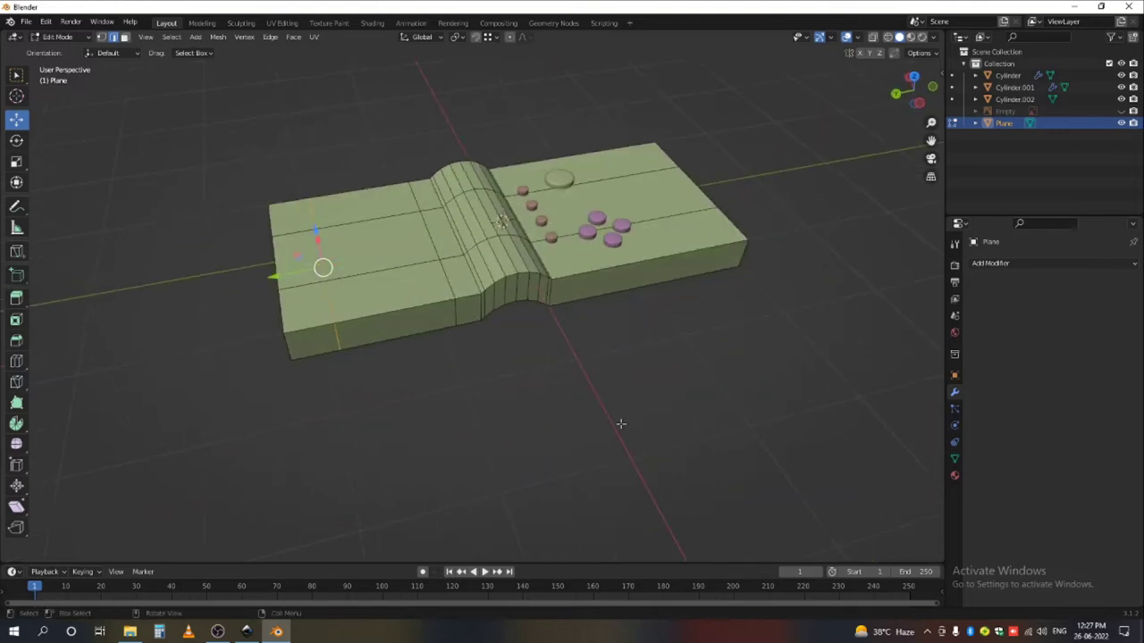
- Add crosswise loop cuts to the body just below the small button row and below the direction buttons
{"action": "key", "text": "KP_7"}
{"action": "middle_click_drag", "start_coordinate": [593, 388], "coordinate": [786, 242], "text": "shift"}
{"action": "middle_click_drag", "start_coordinate": [569, 429], "coordinate": [571, 384], "text": "shift"}
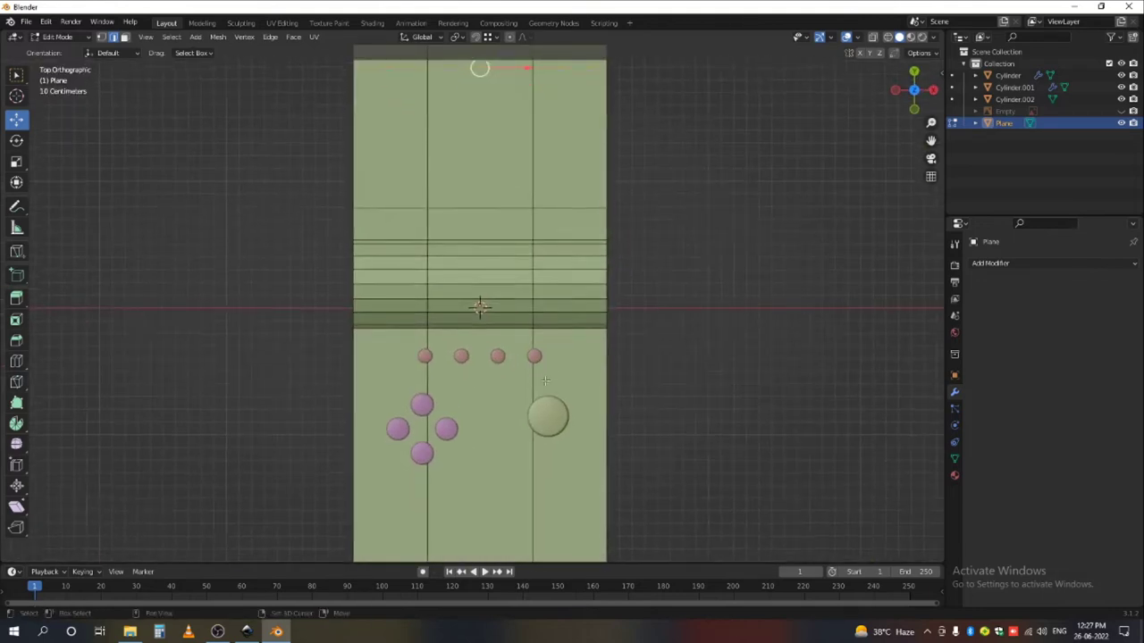
{"action": "scroll", "coordinate": [568, 384], "scroll_direction": "up", "scroll_amount": 2}
{"action": "key", "text": "ctrl+r"}
{"action": "left_click", "coordinate": [637, 360]}
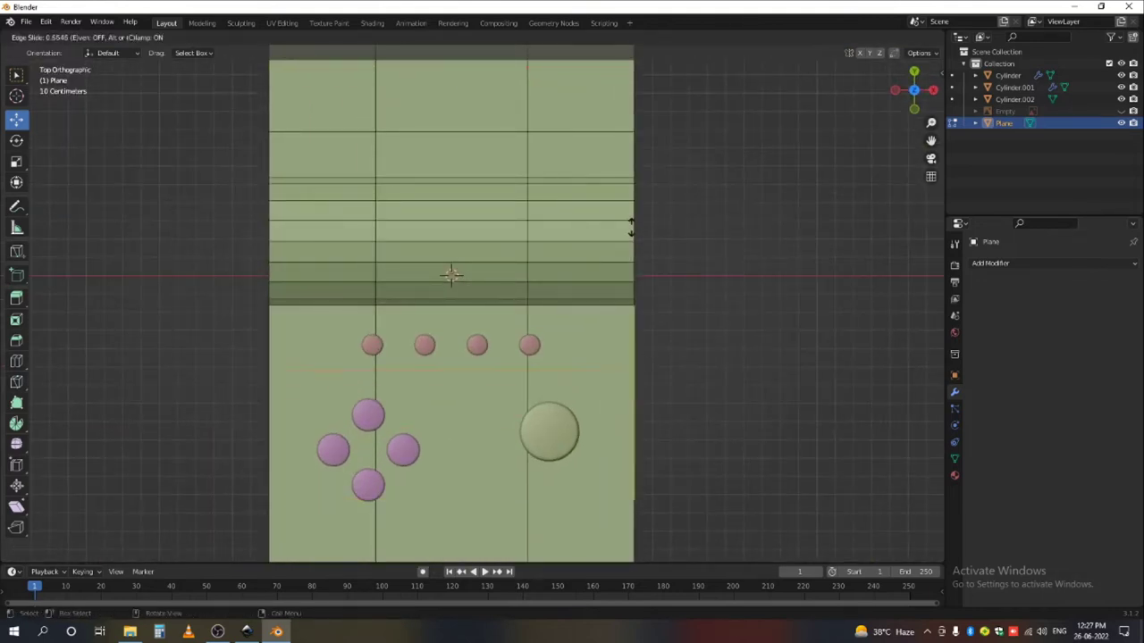
{"action": "left_click", "coordinate": [631, 228]}
{"action": "middle_click_drag", "start_coordinate": [563, 476], "coordinate": [579, 362], "text": "shift"}
{"action": "key", "text": "ctrl+r"}
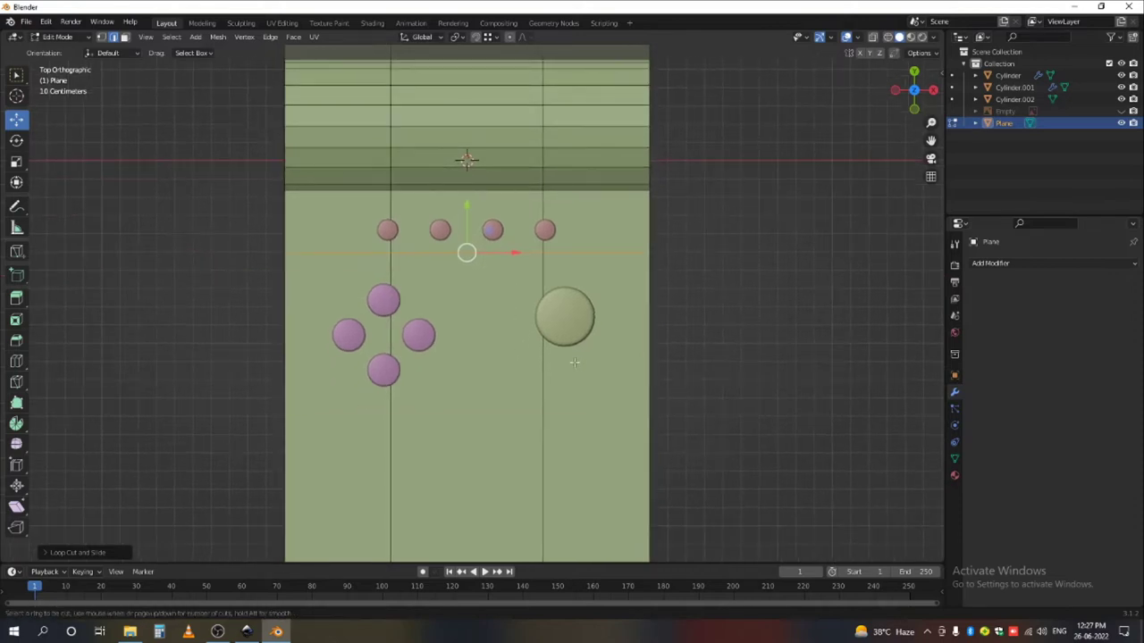
{"action": "left_click", "coordinate": [538, 402]}
{"action": "left_click", "coordinate": [538, 397]}
- Add lengthwise loop cuts along the body's centre line and between the third and fourth small buttons
{"action": "middle_click_drag", "start_coordinate": [490, 416], "coordinate": [499, 404], "text": "shift"}
{"action": "key", "text": "ctrl+r"}
{"action": "left_click", "coordinate": [486, 382]}
{"action": "left_click", "coordinate": [487, 380]}
{"action": "key", "text": "ctrl+r"}
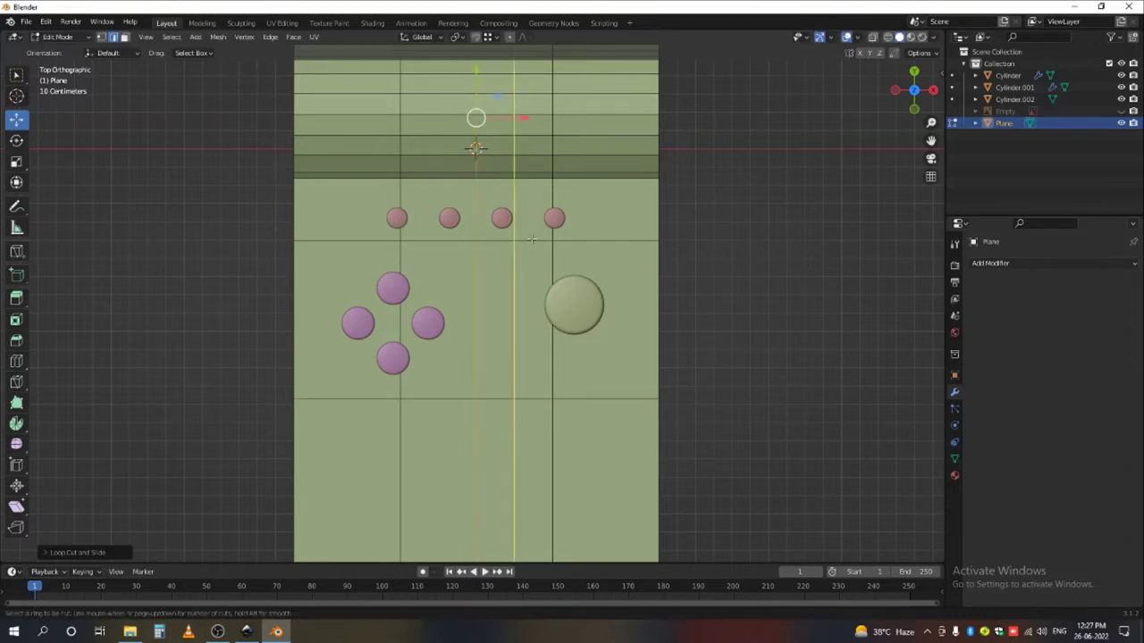
{"action": "left_click", "coordinate": [532, 239]}
{"action": "left_click", "coordinate": [547, 238]}
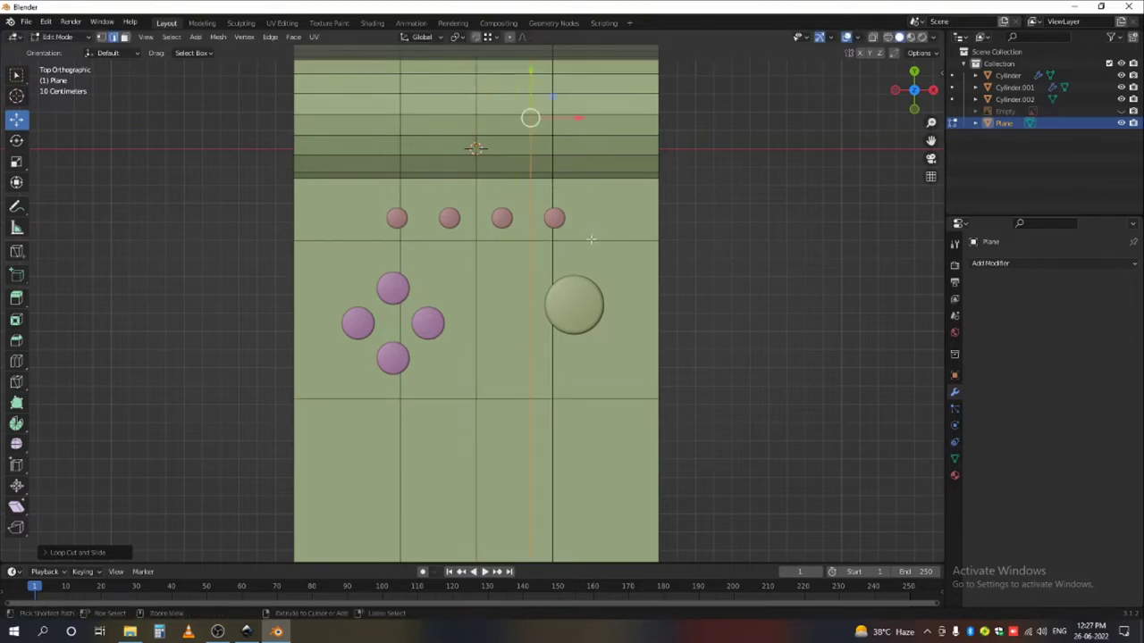
- Add a crosswise loop cut just above the UP button and a lengthwise one between the first two small buttons
{"action": "key", "text": "ctrl+r"}
{"action": "left_click", "coordinate": [641, 291]}
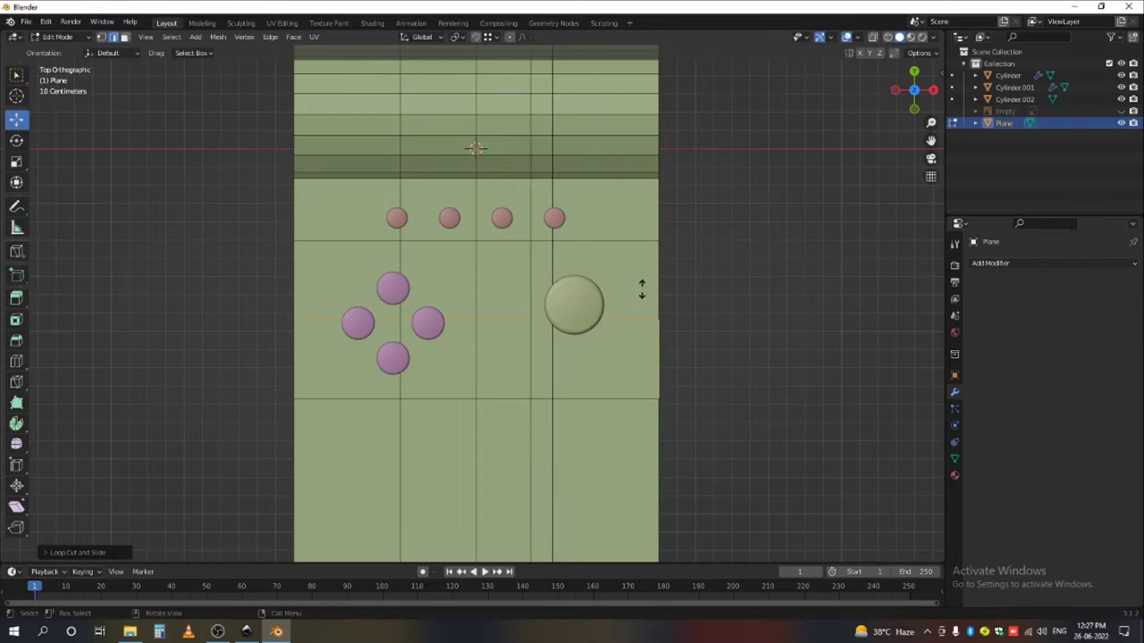
{"action": "left_click", "coordinate": [627, 233]}
{"action": "key", "text": "ctrl+r"}
{"action": "left_click", "coordinate": [433, 234]}
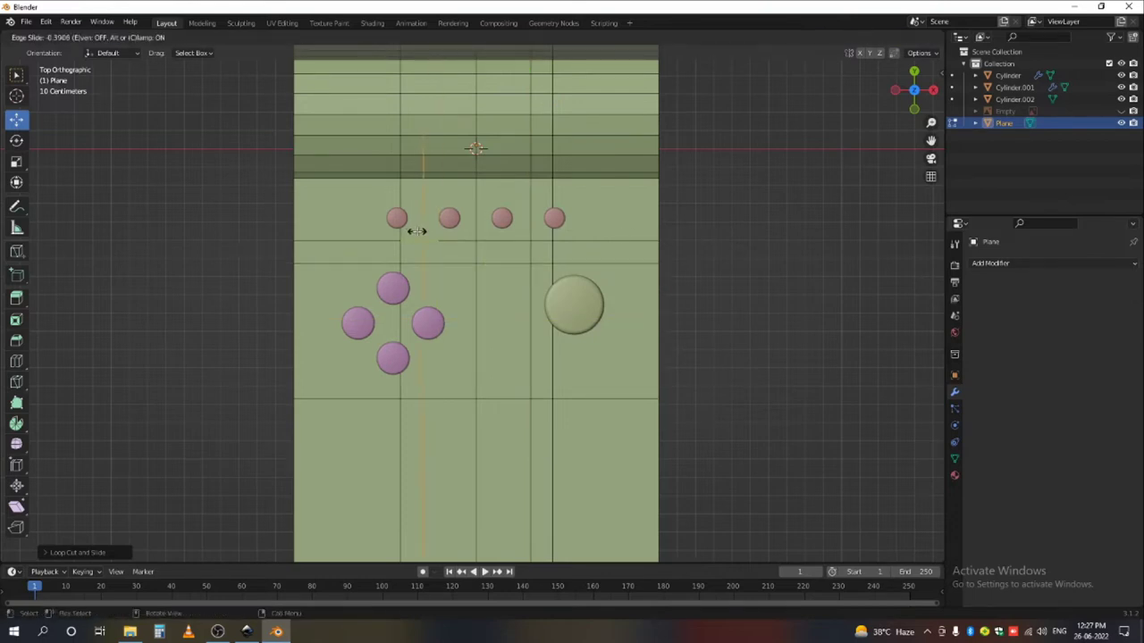
{"action": "left_click", "coordinate": [417, 230]}
- Add crosswise loop cuts through the DOWN button and through the LEFT and RIGHT direction buttons
{"action": "scroll", "coordinate": [525, 154], "scroll_direction": "down", "scroll_amount": 4}
{"action": "scroll", "coordinate": [516, 366], "scroll_direction": "up", "scroll_amount": 7}
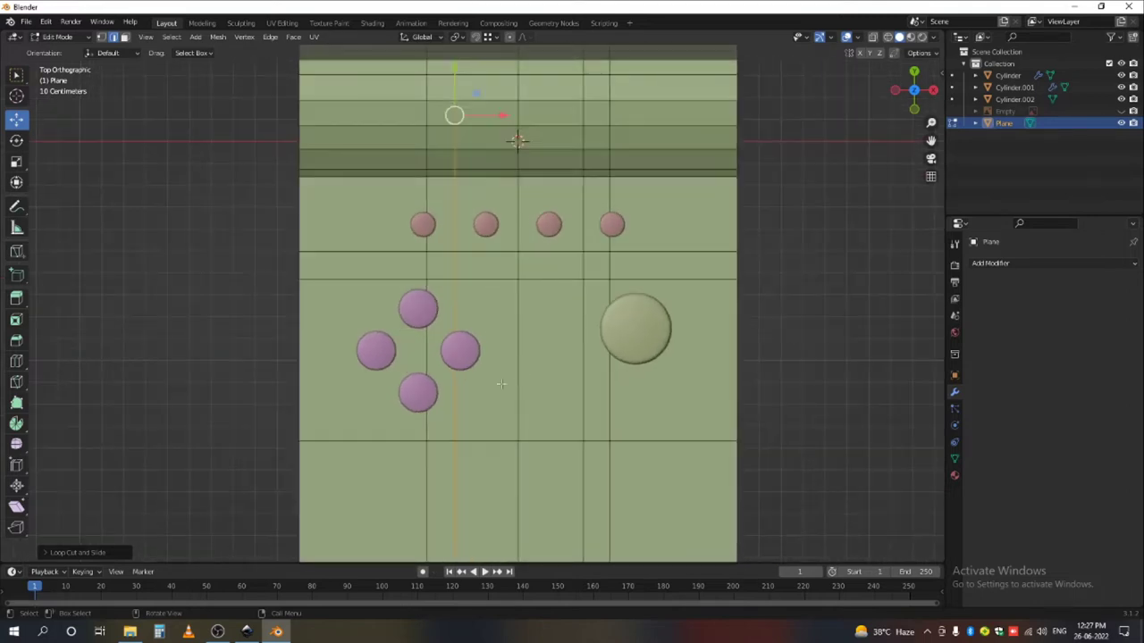
{"action": "key", "text": "ctrl+r"}
{"action": "left_click", "coordinate": [422, 367]}
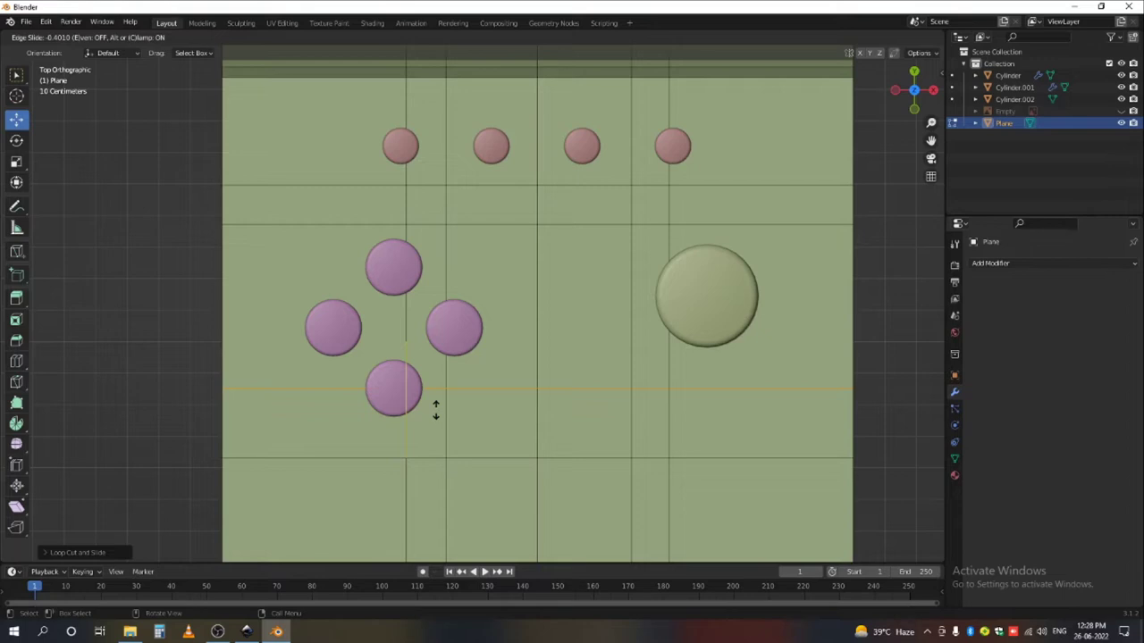
{"action": "left_click", "coordinate": [436, 410]}
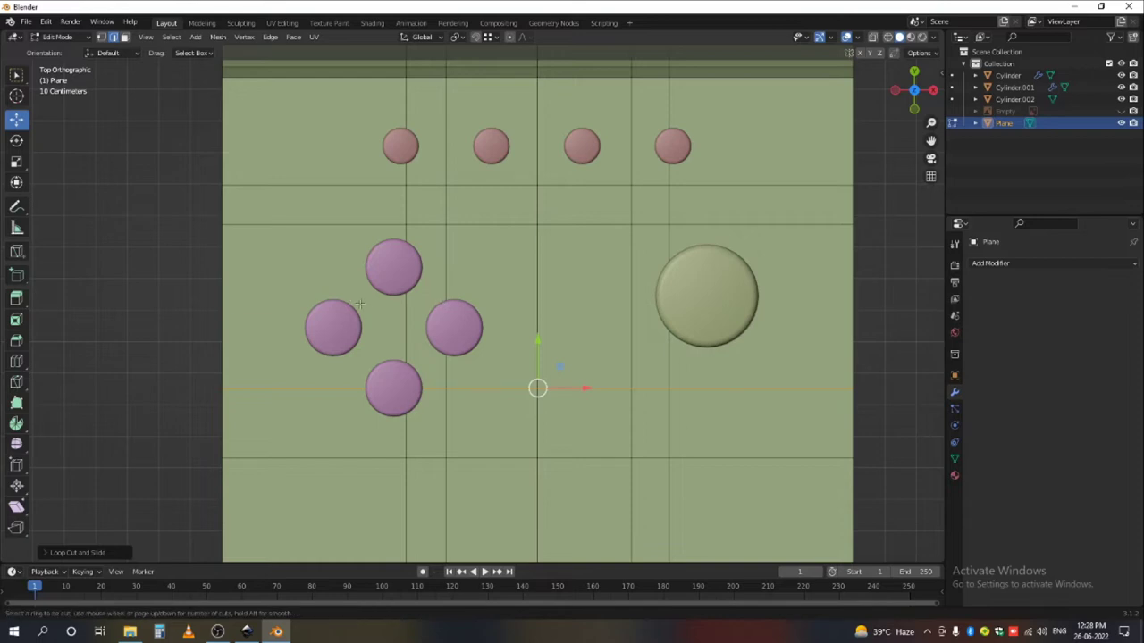
{"action": "left_click", "coordinate": [454, 307]}
{"action": "left_click", "coordinate": [454, 326]}
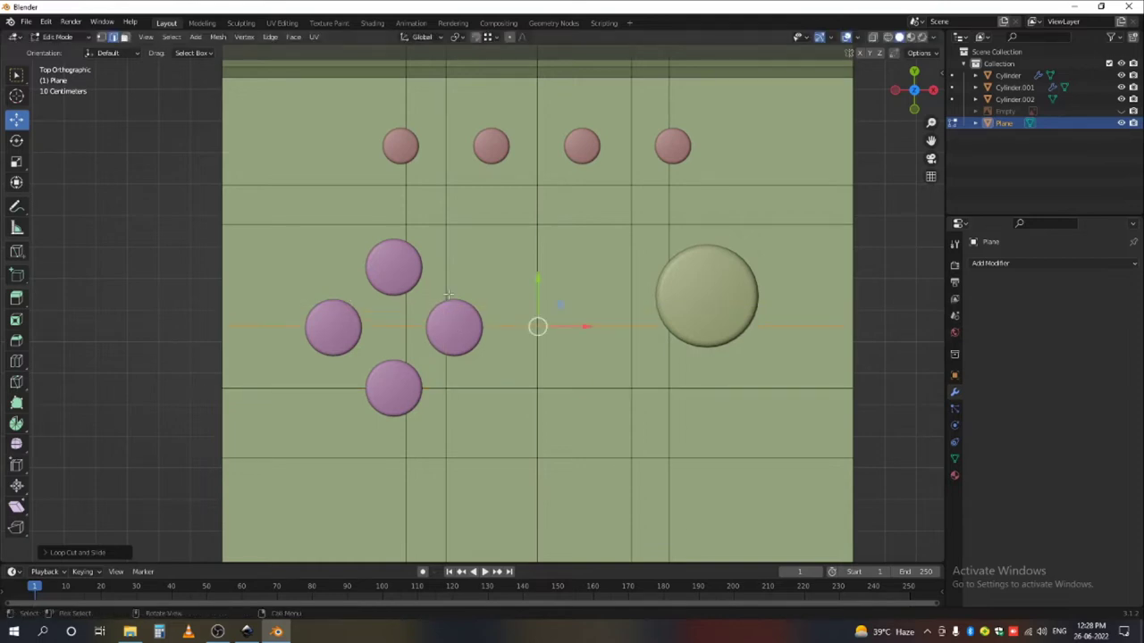
- Add lengthwise loop cuts on both sides of the LEFT direction button and through the second small button
{"action": "left_click", "coordinate": [348, 323]}
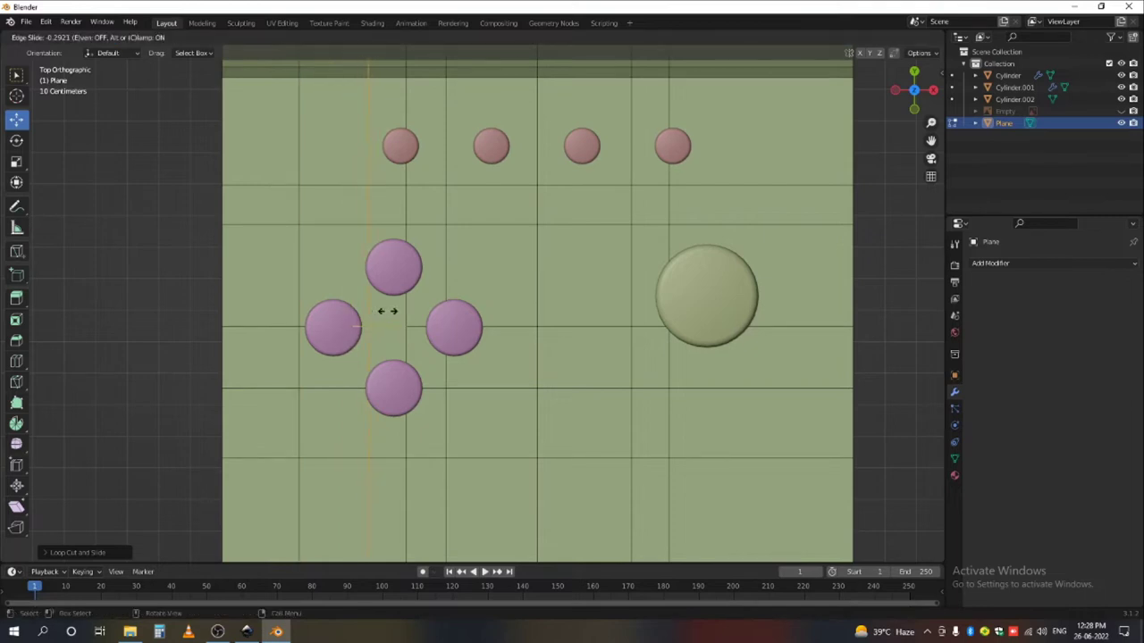
{"action": "left_click", "coordinate": [386, 311]}
{"action": "key", "text": "ctrl+r"}
{"action": "left_click", "coordinate": [480, 341]}
{"action": "left_click", "coordinate": [482, 339]}
{"action": "scroll", "coordinate": [487, 338], "scroll_direction": "down", "scroll_amount": 2}
{"action": "middle_click_drag", "start_coordinate": [496, 228], "coordinate": [501, 284], "text": "shift"}
{"action": "scroll", "coordinate": [501, 284], "scroll_direction": "down", "scroll_amount": 2}
{"action": "scroll", "coordinate": [501, 285], "scroll_direction": "up", "scroll_amount": 4}
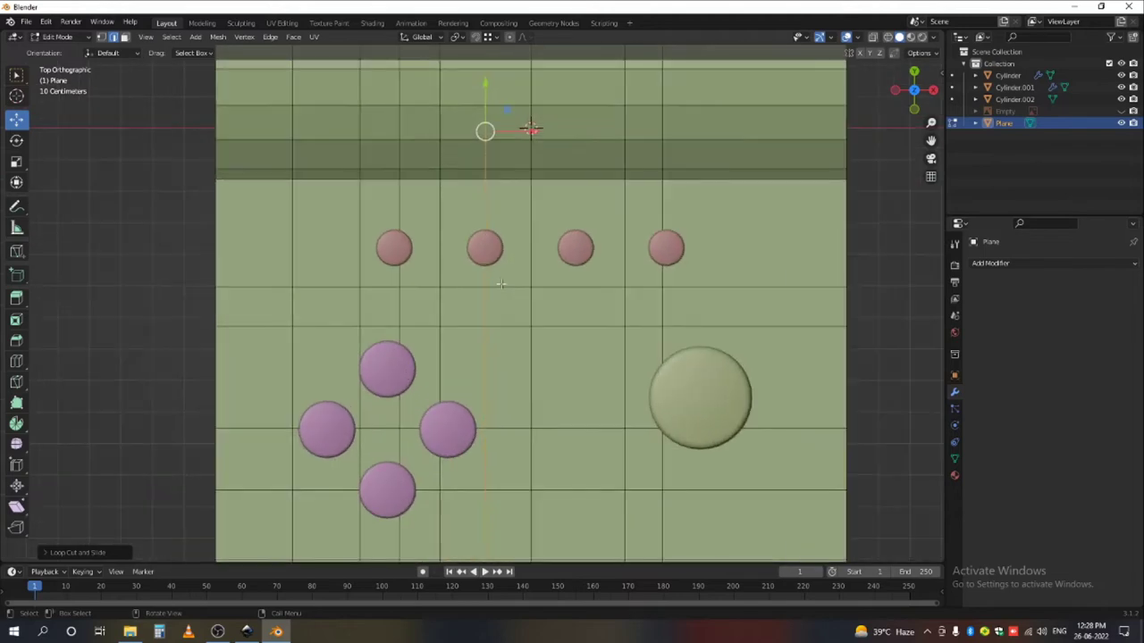
- Add a lengthwise loop cut between the ROTATE button and the body's nearest long side
{"action": "scroll", "coordinate": [518, 283], "scroll_direction": "down", "scroll_amount": 4}
{"action": "scroll", "coordinate": [536, 313], "scroll_direction": "up", "scroll_amount": 2}
{"action": "key", "text": "ctrl+r"}
{"action": "left_click", "coordinate": [572, 321]}
{"action": "left_click", "coordinate": [573, 322]}
{"action": "scroll", "coordinate": [562, 268], "scroll_direction": "up", "scroll_amount": 3}
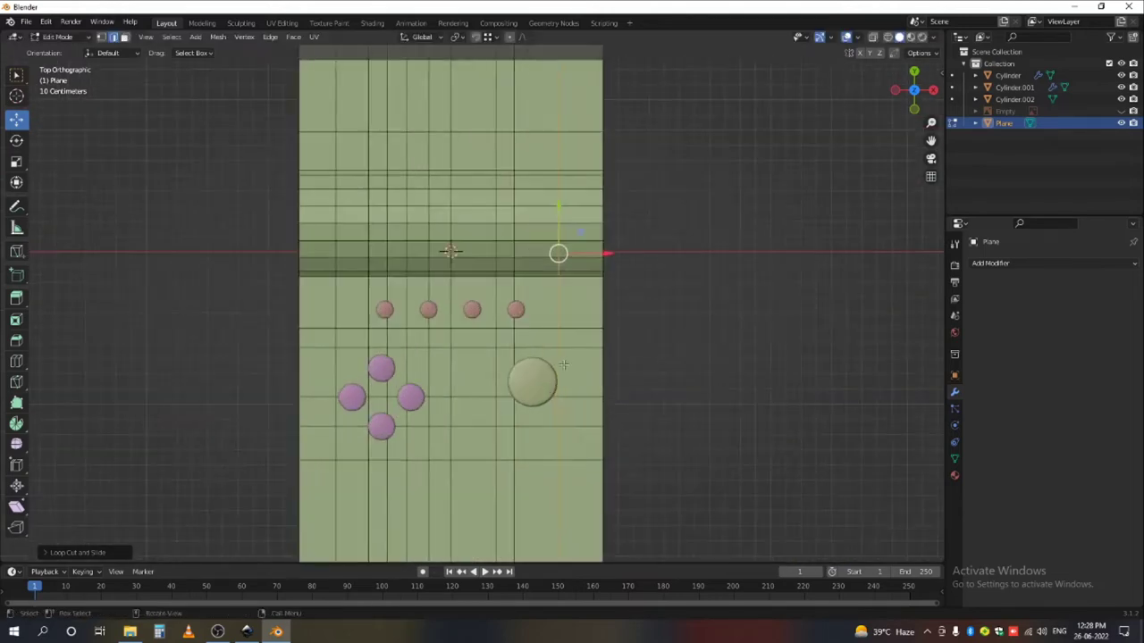
- Bevel the body's outer rim and corner edge loops by about 0.14 m with 4 segments
{"action": "scroll", "coordinate": [536, 286], "scroll_direction": "down", "scroll_amount": 4}
{"action": "middle_click_drag", "start_coordinate": [515, 316], "coordinate": [548, 313]}
{"action": "middle_click_drag", "start_coordinate": [509, 407], "coordinate": [595, 417]}
{"action": "scroll", "coordinate": [595, 416], "scroll_direction": "up", "scroll_amount": 4}
{"action": "middle_click_drag", "start_coordinate": [706, 399], "coordinate": [658, 401]}
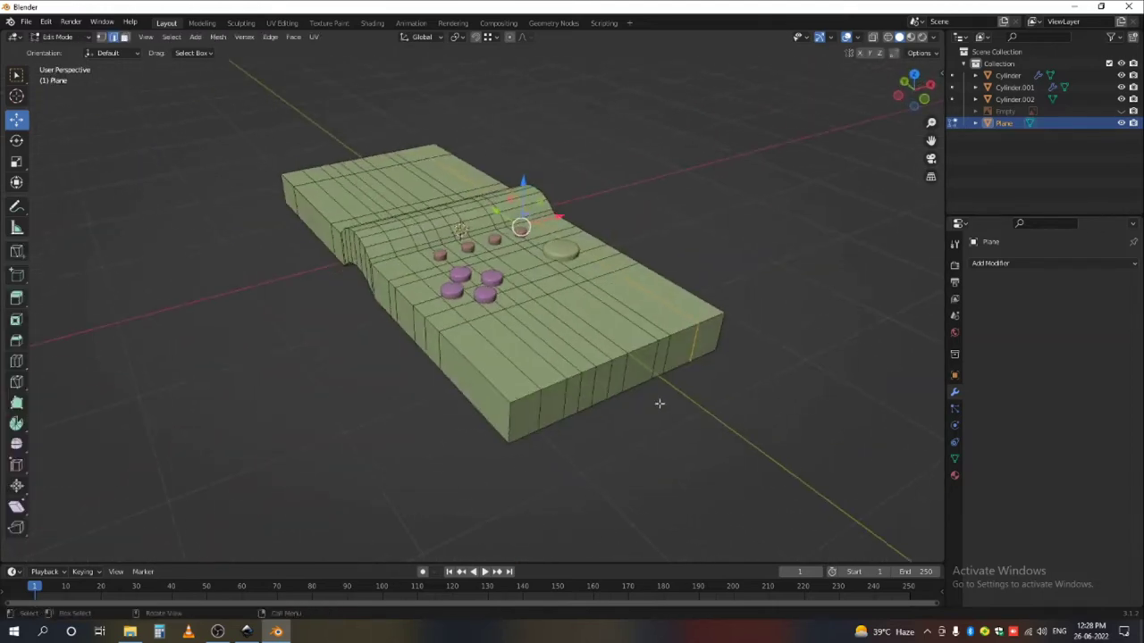
{"action": "left_click", "coordinate": [525, 396]}
{"action": "left_click", "coordinate": [525, 396], "text": "alt"}
{"action": "left_click", "coordinate": [527, 432], "text": "alt+shift"}
{"action": "left_click", "coordinate": [487, 379], "text": "alt+shift"}
{"action": "left_click", "coordinate": [480, 409], "text": "alt+shift"}
{"action": "scroll", "coordinate": [602, 406], "scroll_direction": "down", "scroll_amount": 3}
{"action": "middle_click_drag", "start_coordinate": [477, 413], "coordinate": [447, 407]}
{"action": "scroll", "coordinate": [631, 402], "scroll_direction": "up", "scroll_amount": 2}
{"action": "middle_click_drag", "start_coordinate": [751, 401], "coordinate": [536, 415]}
{"action": "key", "text": "ctrl+b"}
{"action": "scroll", "coordinate": [734, 453], "scroll_direction": "up", "scroll_amount": 3}
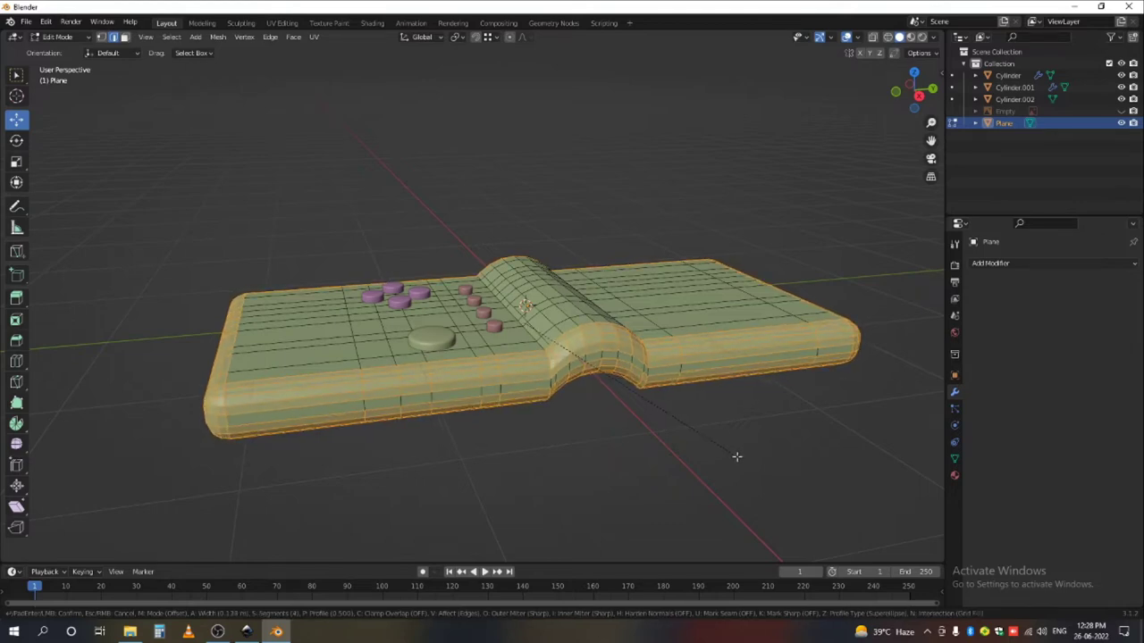
{"action": "left_click", "coordinate": [736, 457]}
- Bevel the two edge loops where the central hump meets the flat body with several segments, then return to Object Mode
{"action": "middle_click_drag", "start_coordinate": [556, 449], "coordinate": [613, 436]}
{"action": "key", "text": "Tab"}
{"action": "key", "text": "Tab"}
{"action": "key", "text": "alt+a"}
{"action": "left_click", "coordinate": [494, 435], "text": "alt"}
{"action": "left_click", "coordinate": [605, 439], "text": "alt"}
{"action": "left_click", "coordinate": [603, 441]}
{"action": "left_click", "coordinate": [602, 443], "text": "alt"}
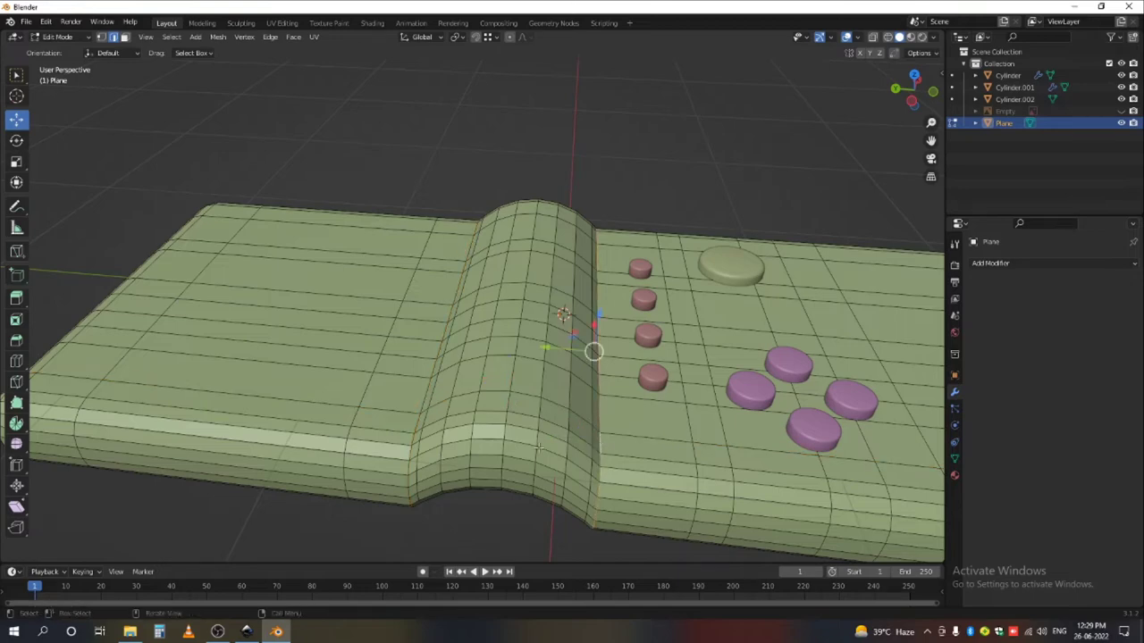
{"action": "left_click", "coordinate": [415, 426], "text": "alt+shift"}
{"action": "key", "text": "KP_1"}
{"action": "key", "text": "KP_3"}
{"action": "scroll", "coordinate": [510, 349], "scroll_direction": "up", "scroll_amount": 7}
{"action": "key", "text": "ctrl+b"}
{"action": "scroll", "coordinate": [679, 440], "scroll_direction": "up", "scroll_amount": 3}
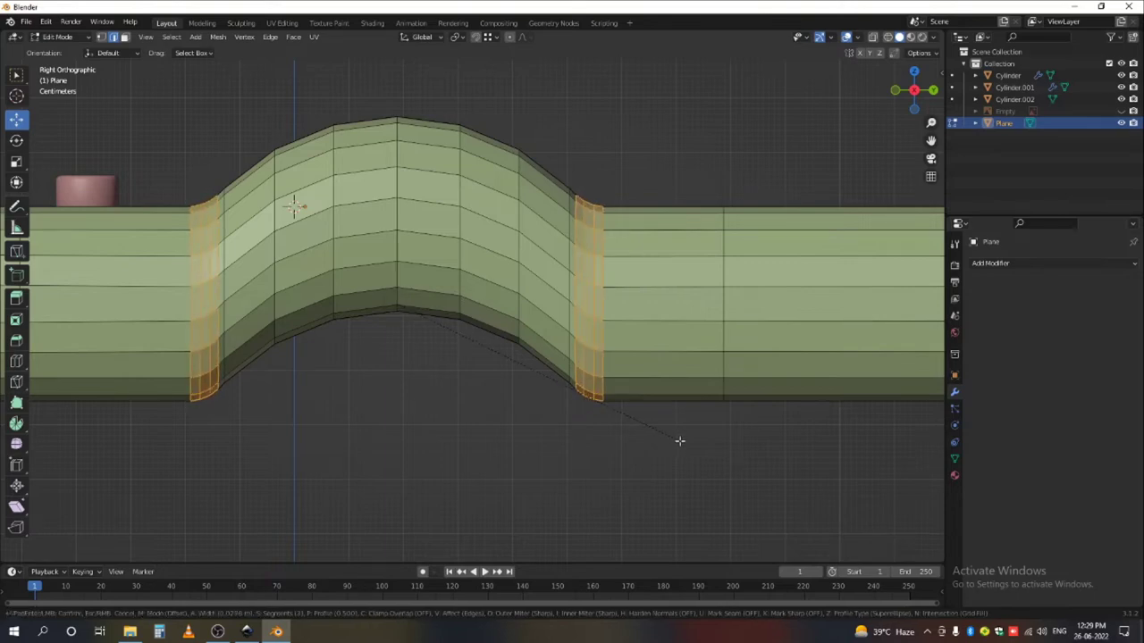
{"action": "left_click", "coordinate": [679, 440]}
{"action": "key", "text": "Tab"}
{"action": "scroll", "coordinate": [579, 408], "scroll_direction": "down", "scroll_amount": 3}
{"action": "middle_click_drag", "start_coordinate": [577, 408], "coordinate": [632, 373]}
{"action": "scroll", "coordinate": [632, 372], "scroll_direction": "down", "scroll_amount": 6}
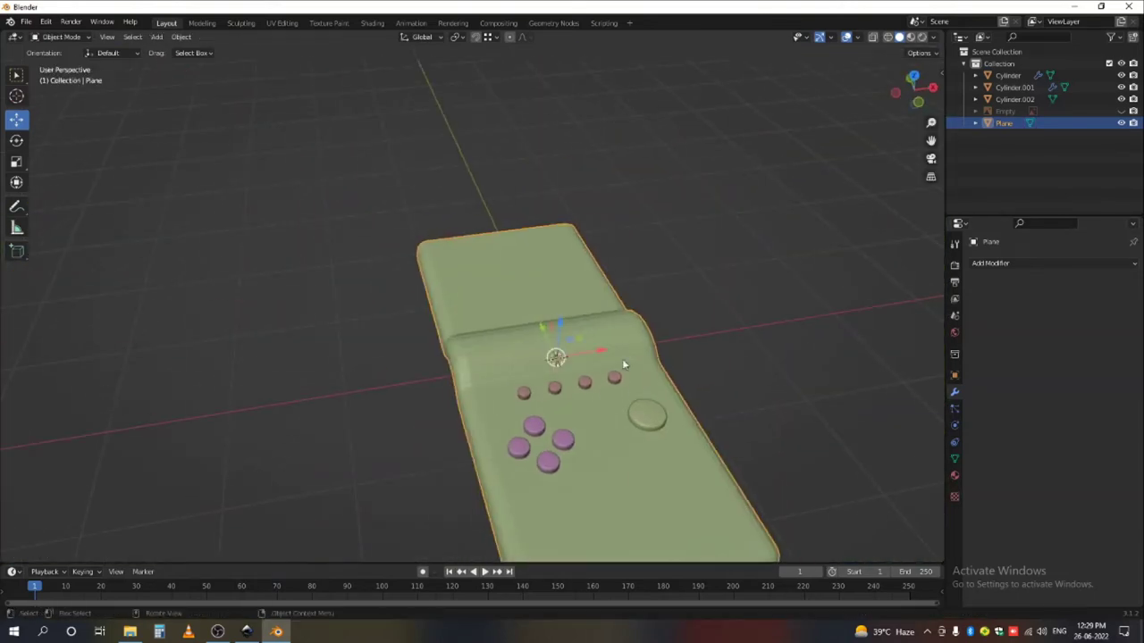
- Shade the console body smooth and show the reference image again
{"action": "right_click", "coordinate": [580, 325]}
{"action": "left_click", "coordinate": [568, 325]}
{"action": "left_click", "coordinate": [1121, 112]}
{"action": "middle_click_drag", "start_coordinate": [496, 266], "coordinate": [493, 299]}
- Select the body's top faces covering the screen area of the reference photo in face select mode
{"action": "key", "text": "Tab"}
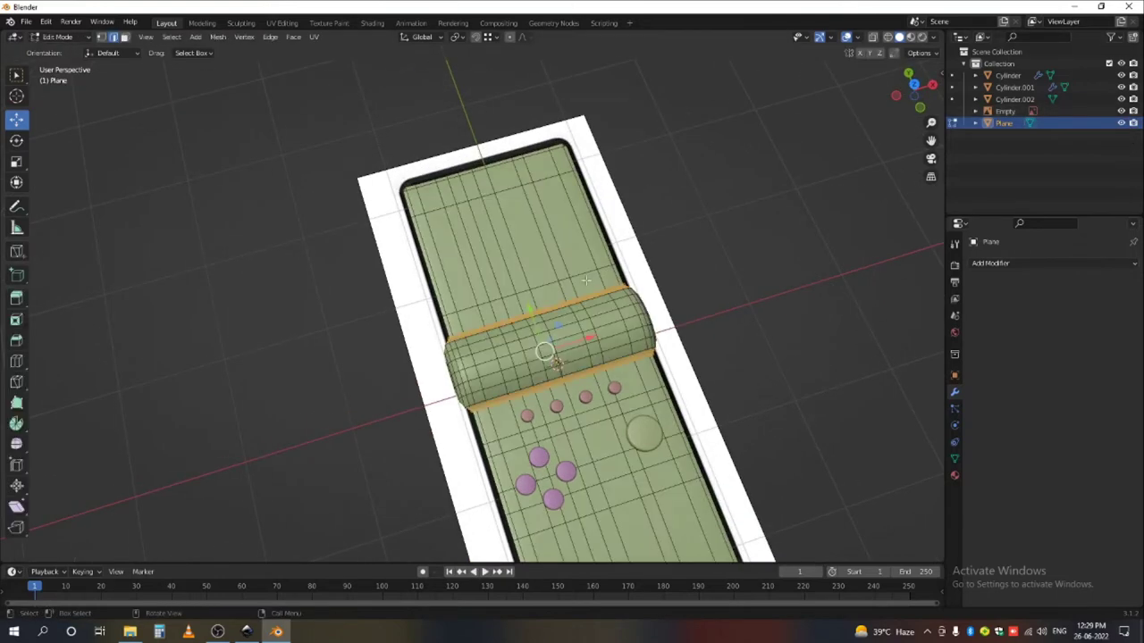
{"action": "key", "text": "KP_7"}
{"action": "left_click", "coordinate": [887, 37]}
{"action": "scroll", "coordinate": [575, 233], "scroll_direction": "up", "scroll_amount": 5}
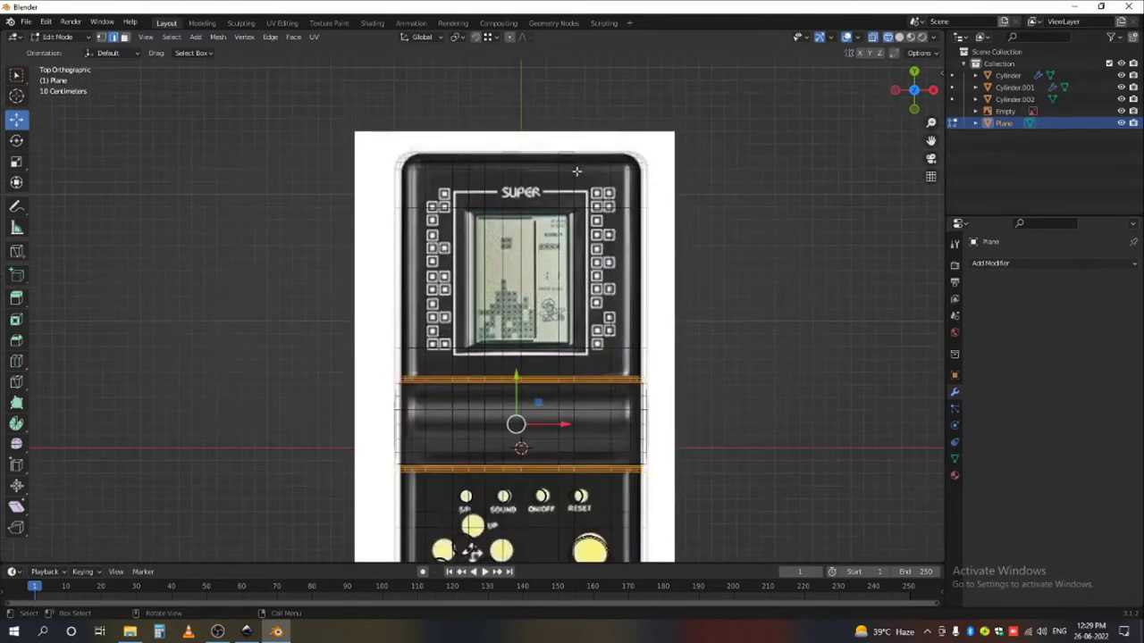
{"action": "left_click", "coordinate": [125, 37]}
{"action": "left_click", "coordinate": [432, 277]}
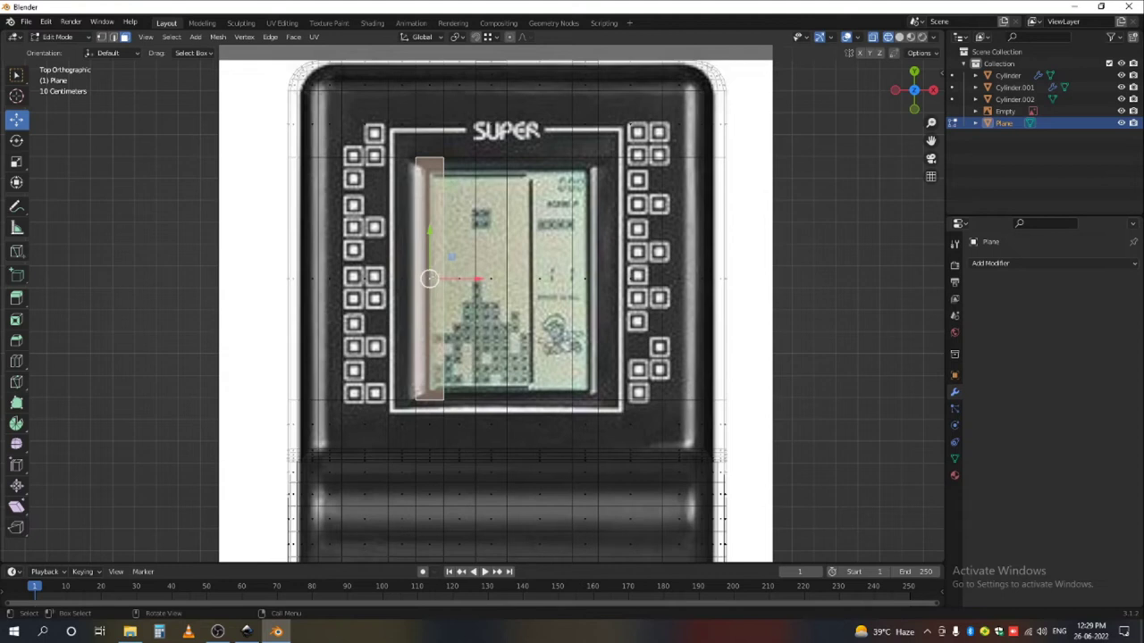
{"action": "left_click", "coordinate": [459, 280], "text": "shift"}
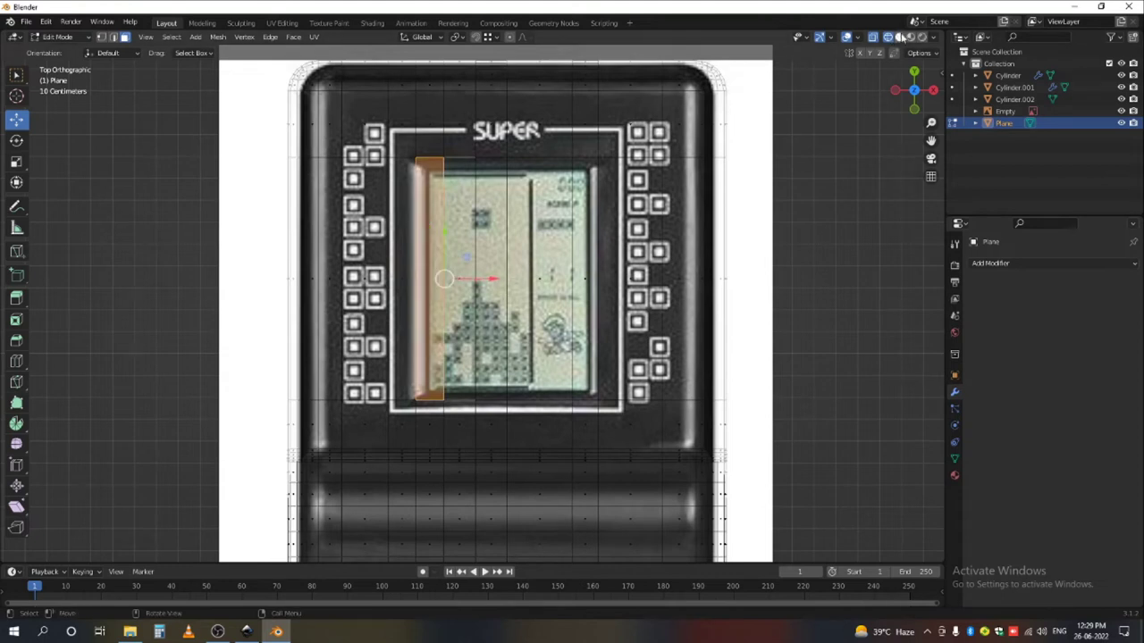
{"action": "left_click", "coordinate": [899, 37]}
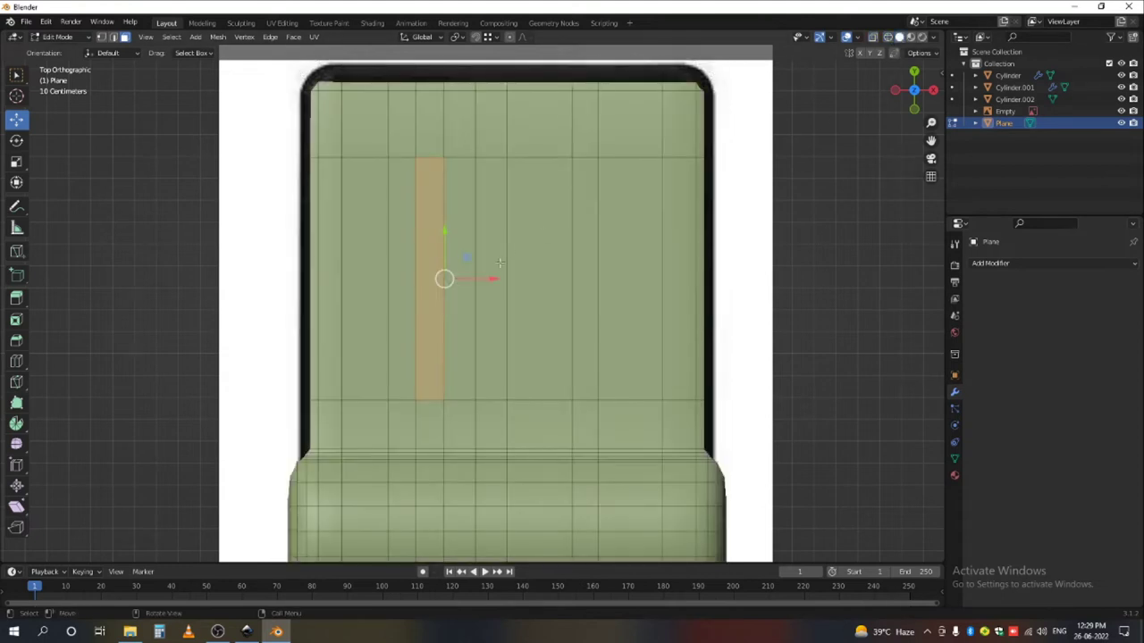
{"action": "left_click", "coordinate": [581, 286], "text": "shift"}
{"action": "left_click", "coordinate": [529, 298], "text": "ctrl"}
{"action": "left_click", "coordinate": [483, 300], "text": "ctrl"}
{"action": "left_click", "coordinate": [450, 297], "text": "ctrl"}
- Hide the reference image and deselect the stray faces outside the screen area, including the one on the underside
{"action": "middle_click_drag", "start_coordinate": [671, 279], "coordinate": [668, 198]}
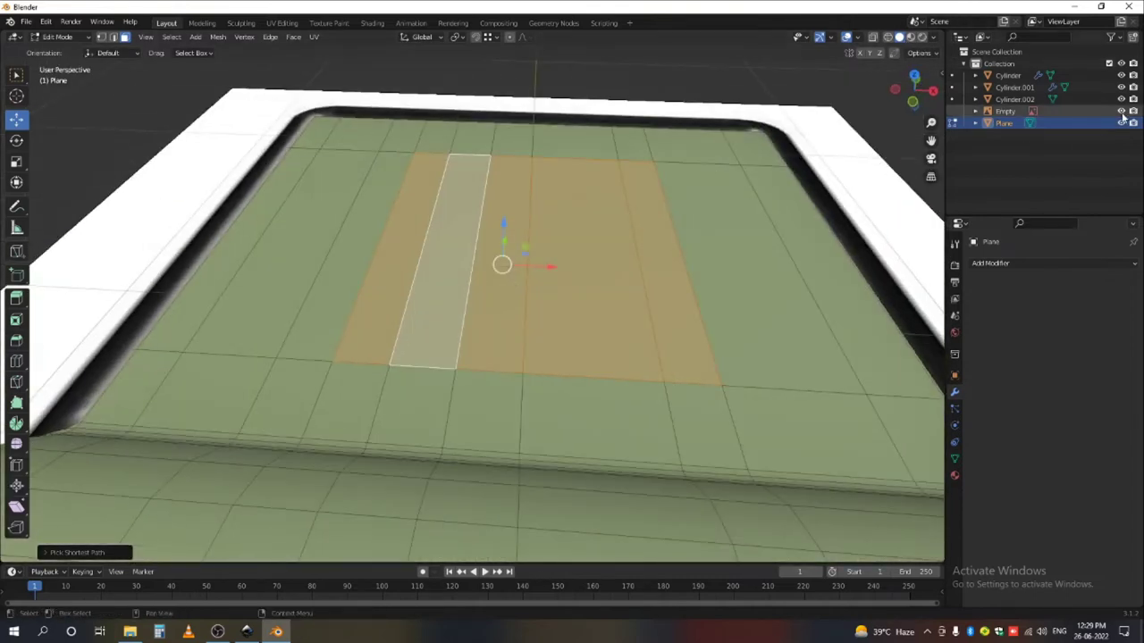
{"action": "left_click", "coordinate": [889, 40]}
{"action": "mouse_move", "coordinate": [898, 143]}
{"action": "middle_mouse_down"}
{"action": "mouse_move", "coordinate": [893, 165]}
{"action": "mouse_move", "coordinate": [911, 113]}
{"action": "middle_mouse_up"}
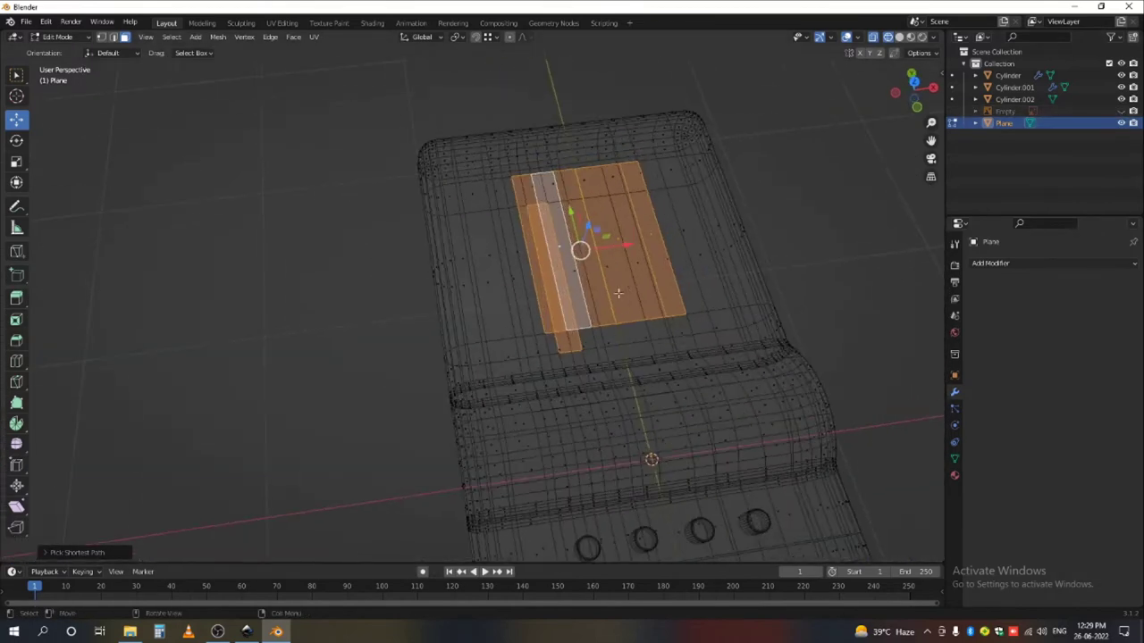
{"action": "middle_click_drag", "start_coordinate": [619, 292], "coordinate": [591, 329]}
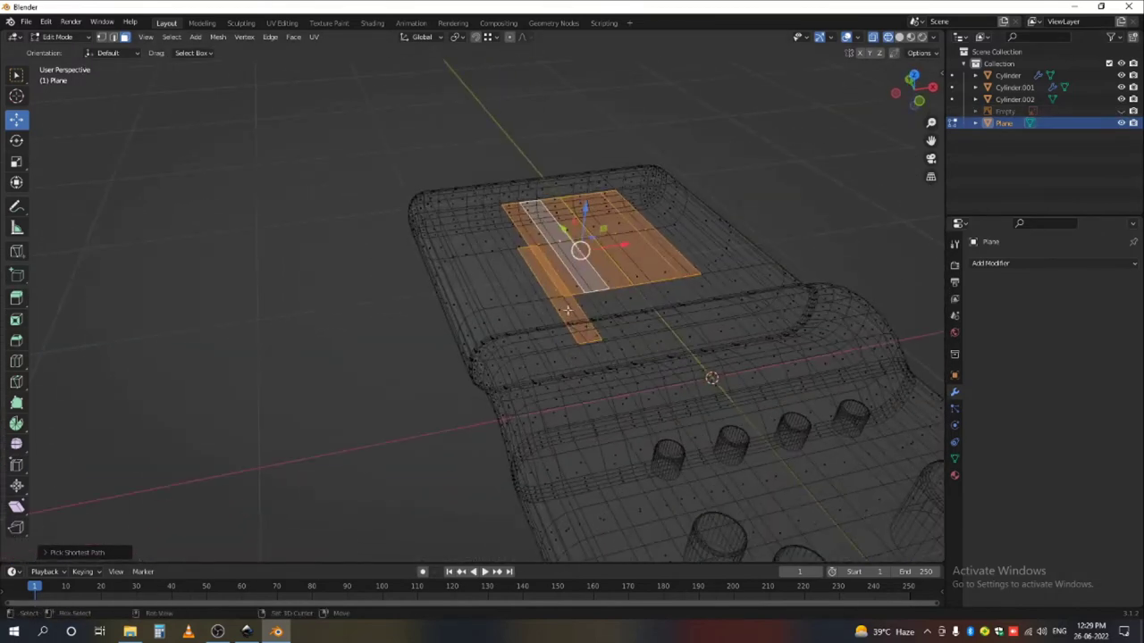
{"action": "left_click", "coordinate": [566, 310], "text": "ctrl"}
{"action": "key", "text": "KP_1"}
{"action": "left_click_drag", "start_coordinate": [708, 357], "coordinate": [462, 307]}
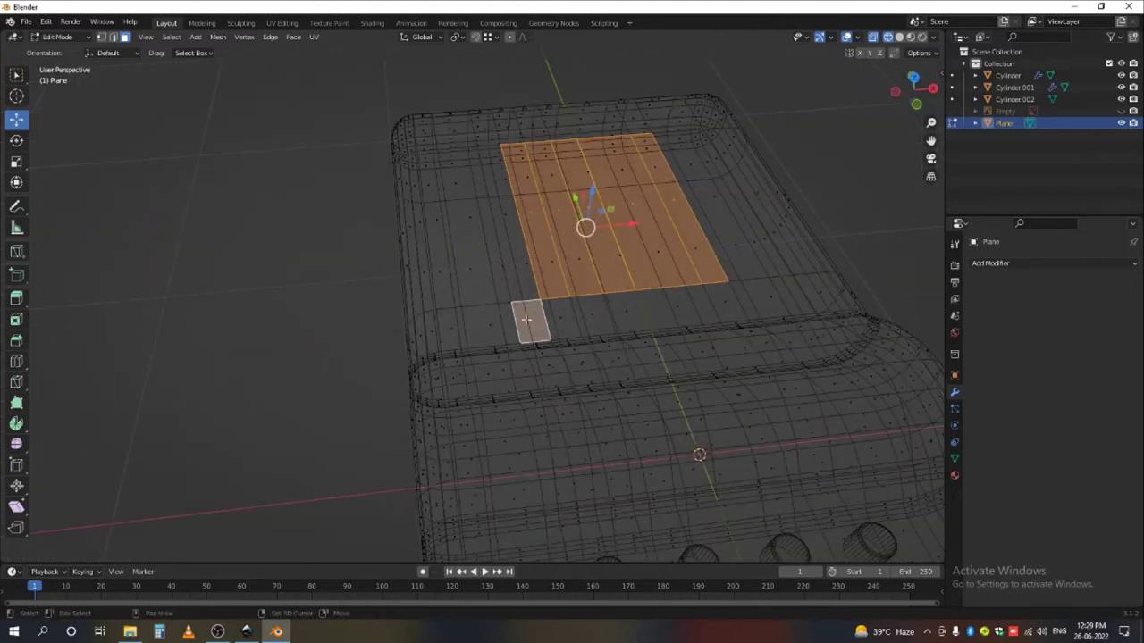
{"action": "left_click", "coordinate": [529, 319], "text": "shift"}
{"action": "middle_click_drag", "start_coordinate": [587, 275], "coordinate": [605, 320]}
- Inset the selected screen faces by about 0.013 m
{"action": "key", "text": "KP_7"}
{"action": "left_click", "coordinate": [900, 38]}
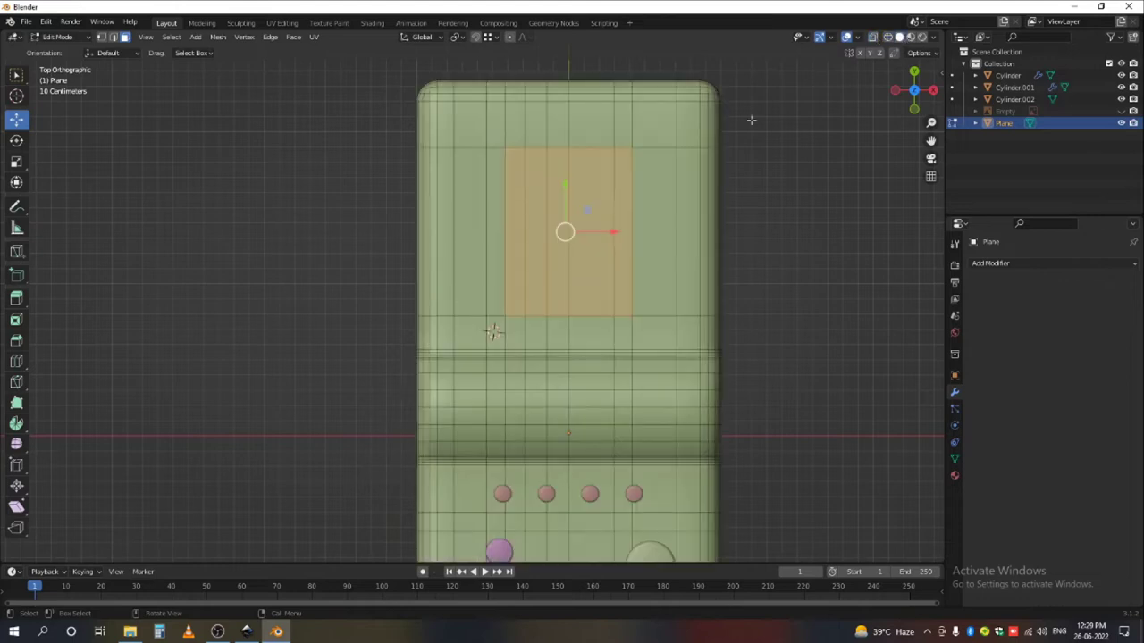
{"action": "scroll", "coordinate": [569, 214], "scroll_direction": "up", "scroll_amount": 4}
{"action": "key", "text": "i"}
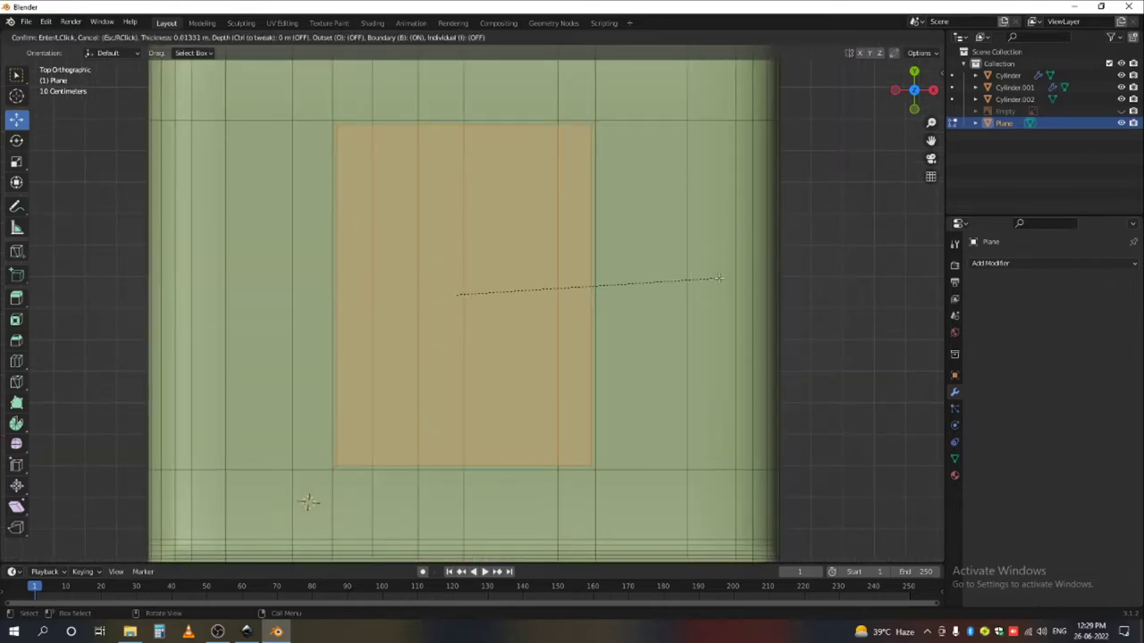
{"action": "left_click", "coordinate": [719, 278]}
- Move the inset screen faces down into the body to form a shallow recess
{"action": "scroll", "coordinate": [493, 357], "scroll_direction": "down", "scroll_amount": 1}
{"action": "middle_click_drag", "start_coordinate": [491, 427], "coordinate": [424, 323]}
{"action": "scroll", "coordinate": [424, 322], "scroll_direction": "up", "scroll_amount": 5}
{"action": "left_click_drag", "start_coordinate": [546, 247], "coordinate": [529, 266]}
{"action": "scroll", "coordinate": [571, 266], "scroll_direction": "down", "scroll_amount": 5}
{"action": "middle_click_drag", "start_coordinate": [571, 266], "coordinate": [573, 306]}
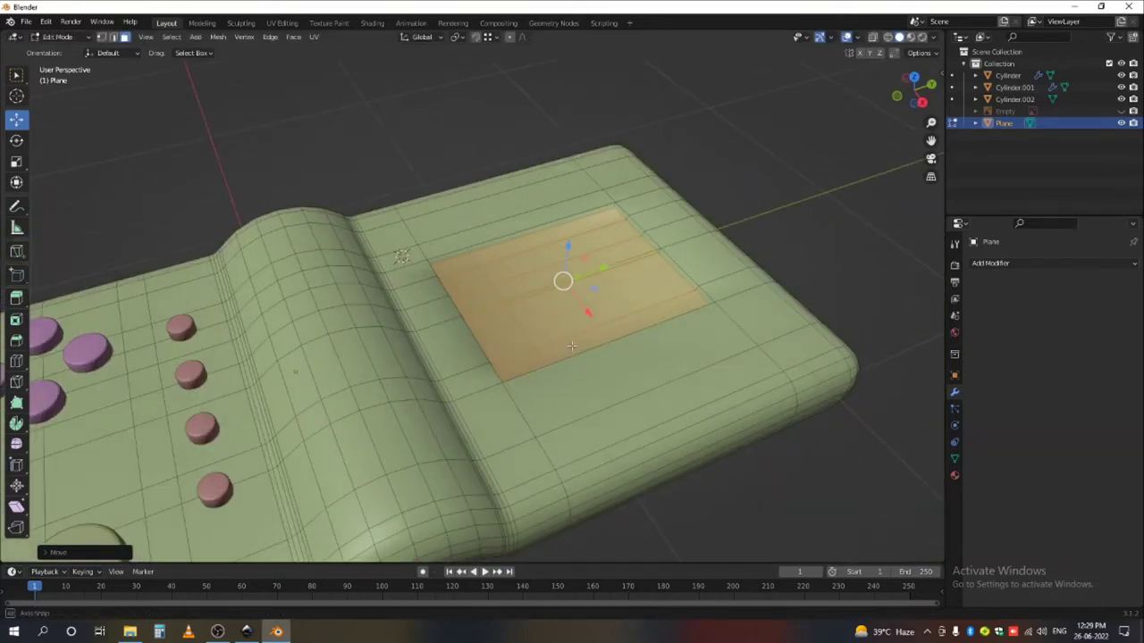
{"action": "scroll", "coordinate": [573, 306], "scroll_direction": "up", "scroll_amount": 3}
{"action": "middle_click_drag", "start_coordinate": [572, 255], "coordinate": [664, 302]}
- Return to Object Mode and enable Auto Smooth at 30° for the body's normals
{"action": "key", "text": "KP_7"}
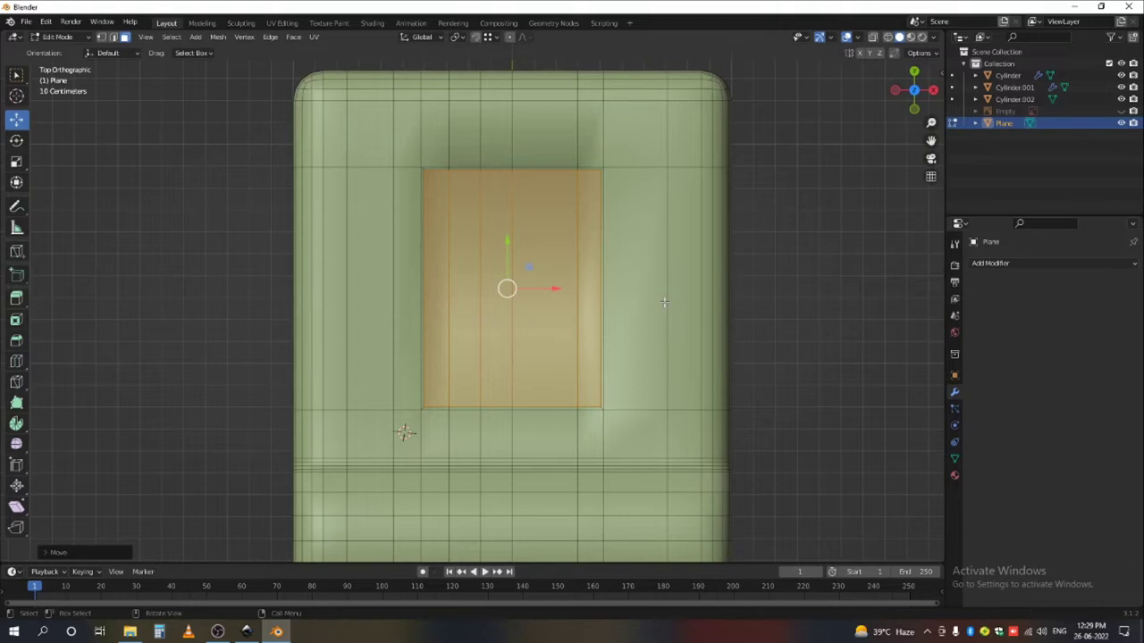
{"action": "scroll", "coordinate": [600, 296], "scroll_direction": "down", "scroll_amount": 2}
{"action": "scroll", "coordinate": [601, 296], "scroll_direction": "up", "scroll_amount": 1}
{"action": "key", "text": "Tab"}
{"action": "scroll", "coordinate": [551, 368], "scroll_direction": "down", "scroll_amount": 3}
{"action": "middle_click_drag", "start_coordinate": [552, 368], "coordinate": [795, 430]}
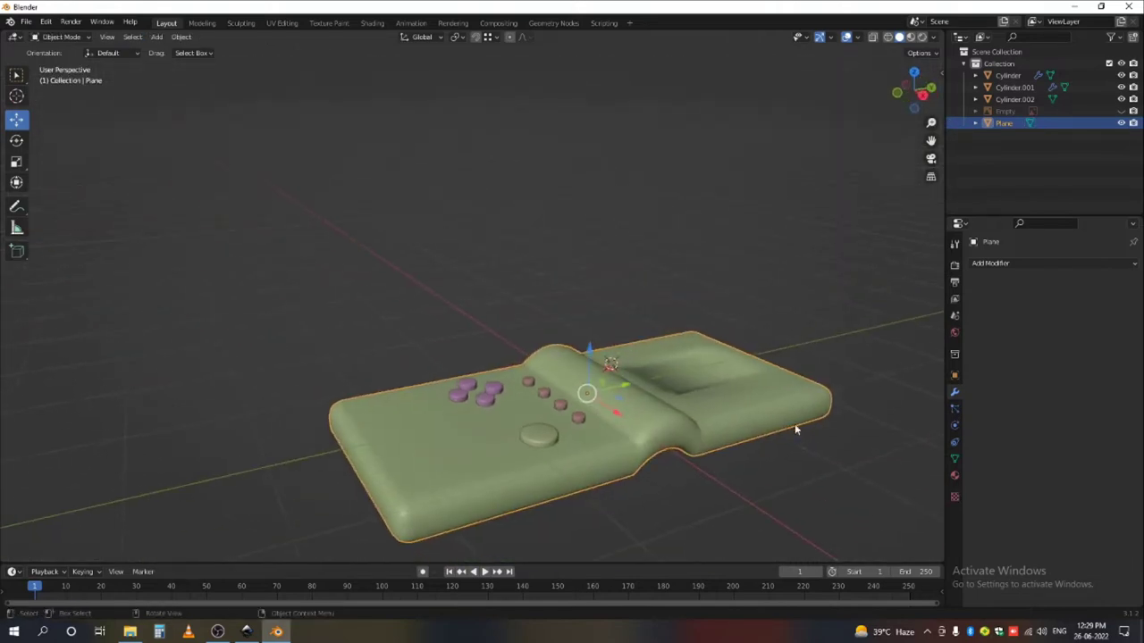
{"action": "left_click", "coordinate": [954, 460]}
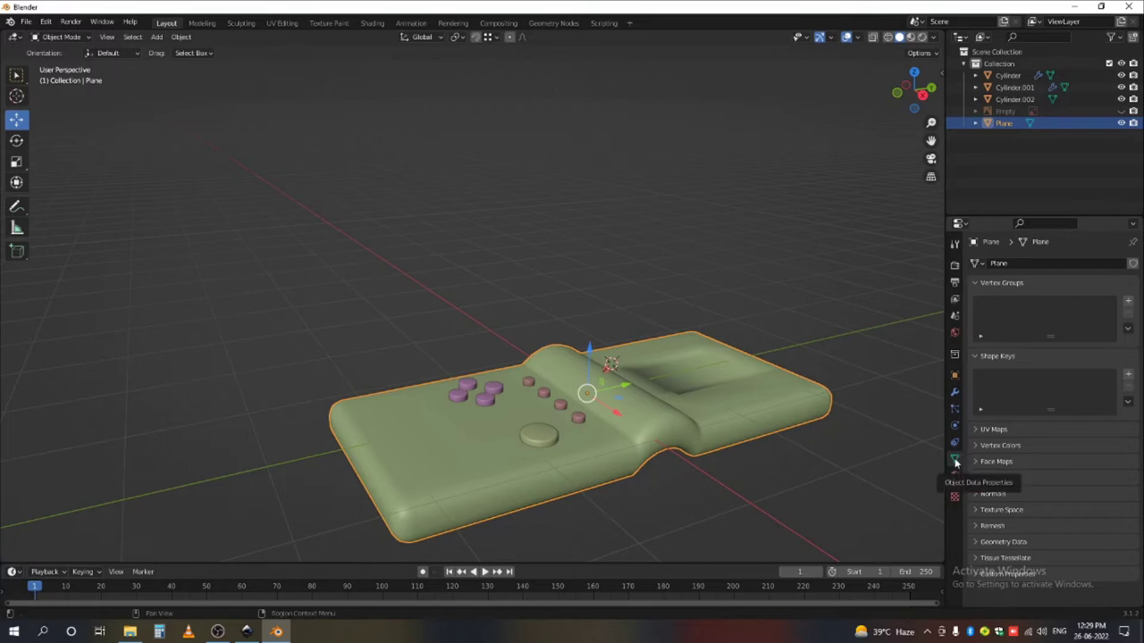
{"action": "left_click", "coordinate": [972, 493]}
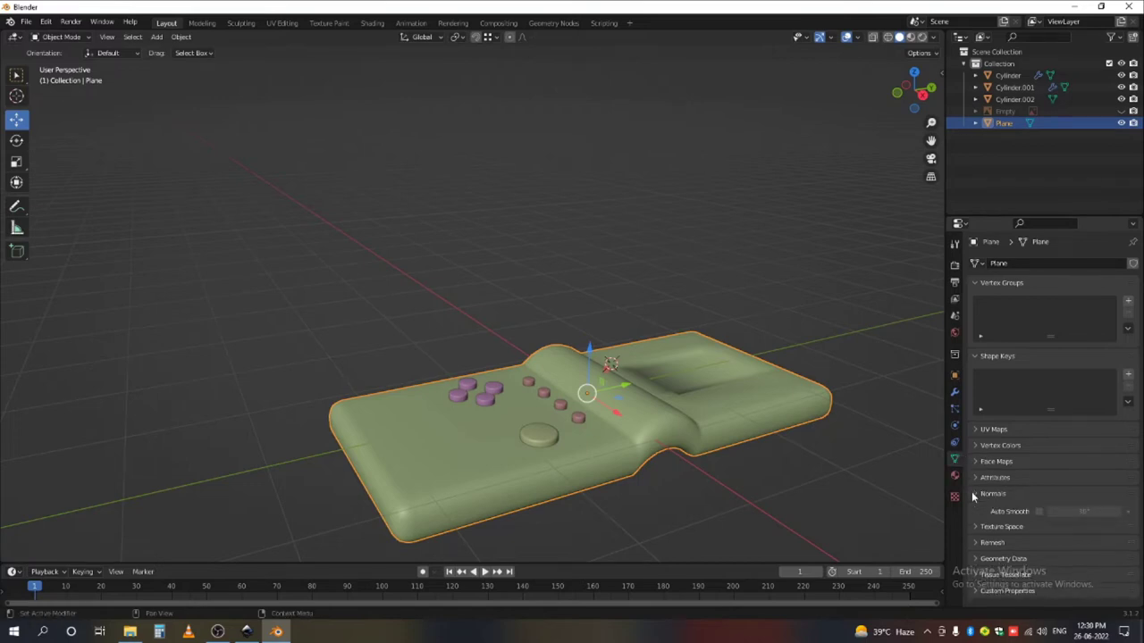
{"action": "left_click", "coordinate": [1038, 511]}
{"action": "middle_click_drag", "start_coordinate": [733, 356], "coordinate": [576, 331]}
{"action": "scroll", "coordinate": [583, 325], "scroll_direction": "down", "scroll_amount": 2}
{"action": "key", "text": "KP_7"}
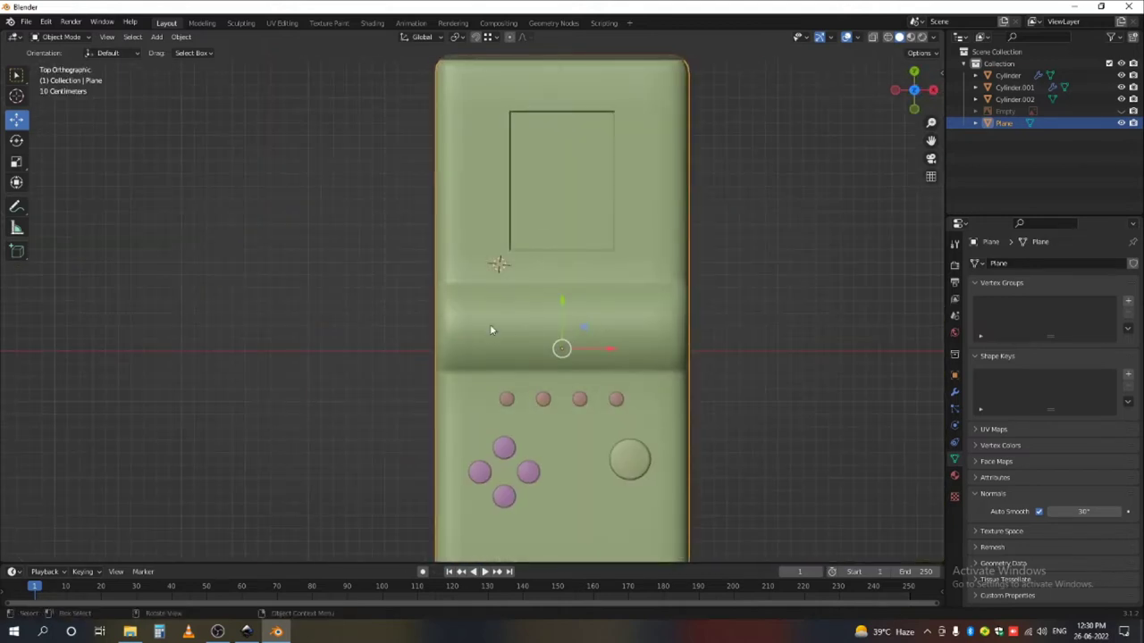
- Try a level 2 Subdivision Surface on the body
{"action": "middle_click_drag", "start_coordinate": [491, 331], "coordinate": [487, 343]}
{"action": "key", "text": "ctrl+2"}
{"action": "middle_click_drag", "start_coordinate": [533, 307], "coordinate": [591, 256]}
{"action": "mouse_move", "coordinate": [514, 353]}
{"action": "middle_mouse_down"}
{"action": "mouse_move", "coordinate": [534, 326]}
{"action": "mouse_move", "coordinate": [507, 372]}
{"action": "middle_mouse_up"}
{"action": "key", "text": "KP_7"}
{"action": "scroll", "coordinate": [510, 370], "scroll_direction": "down", "scroll_amount": 2}
- Show the reference image and move it along X until it sits beside the console model
{"action": "key", "text": "alt+a"}
{"action": "left_click", "coordinate": [1122, 111]}
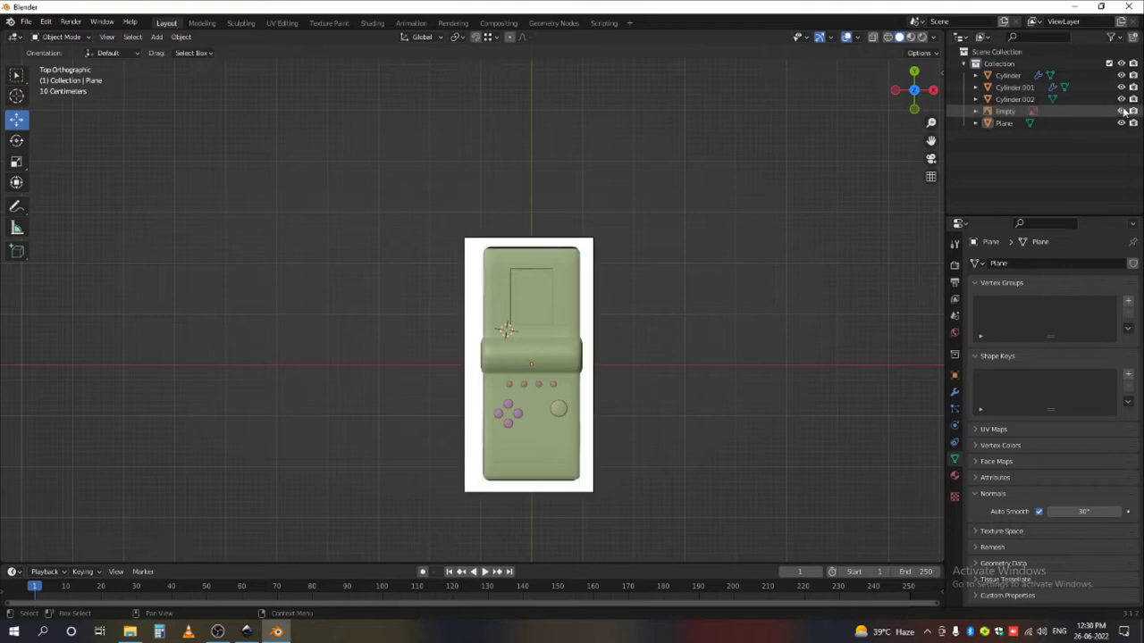
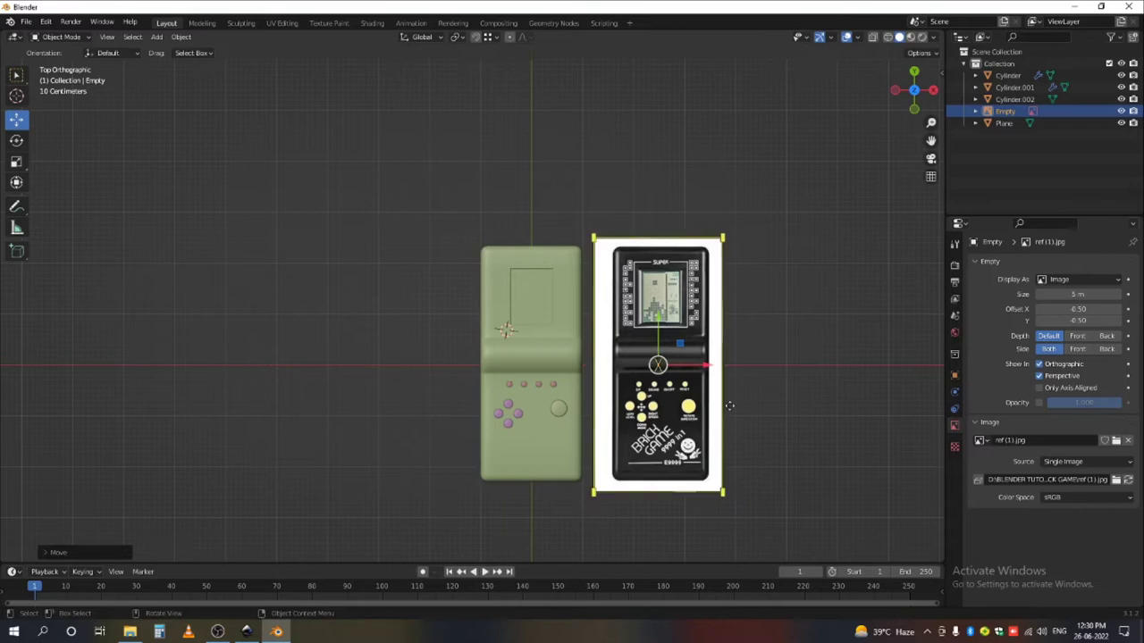
{"action": "left_click", "coordinate": [731, 404]}
{"action": "scroll", "coordinate": [694, 391], "scroll_direction": "up", "scroll_amount": 2}
{"action": "middle_click_drag", "start_coordinate": [690, 430], "coordinate": [633, 401], "text": "shift"}
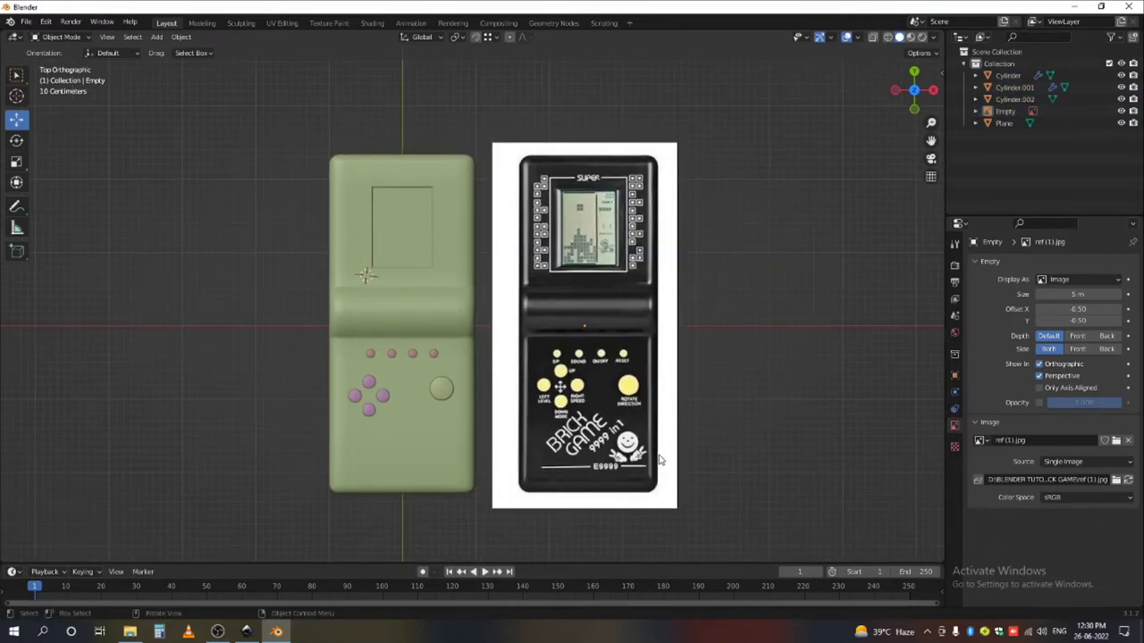
{"action": "scroll", "coordinate": [548, 361], "scroll_direction": "up", "scroll_amount": 1}
- Enable the wireframe overlay, set the viewport shading colour to Material and deselect everything
{"action": "left_click", "coordinate": [438, 268]}
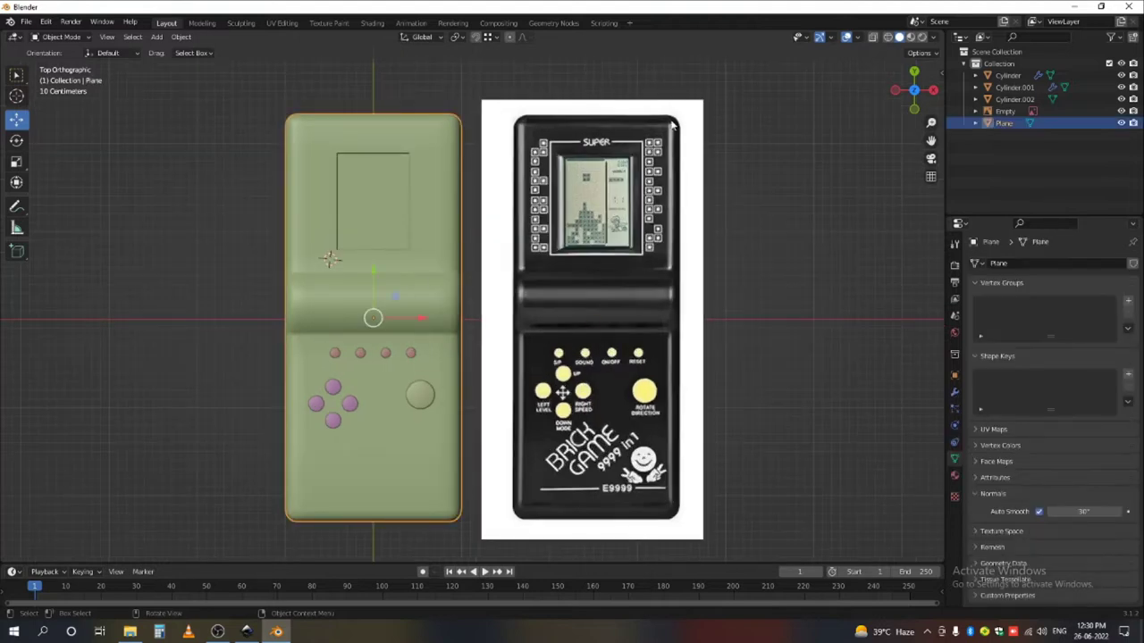
{"action": "left_click", "coordinate": [858, 38]}
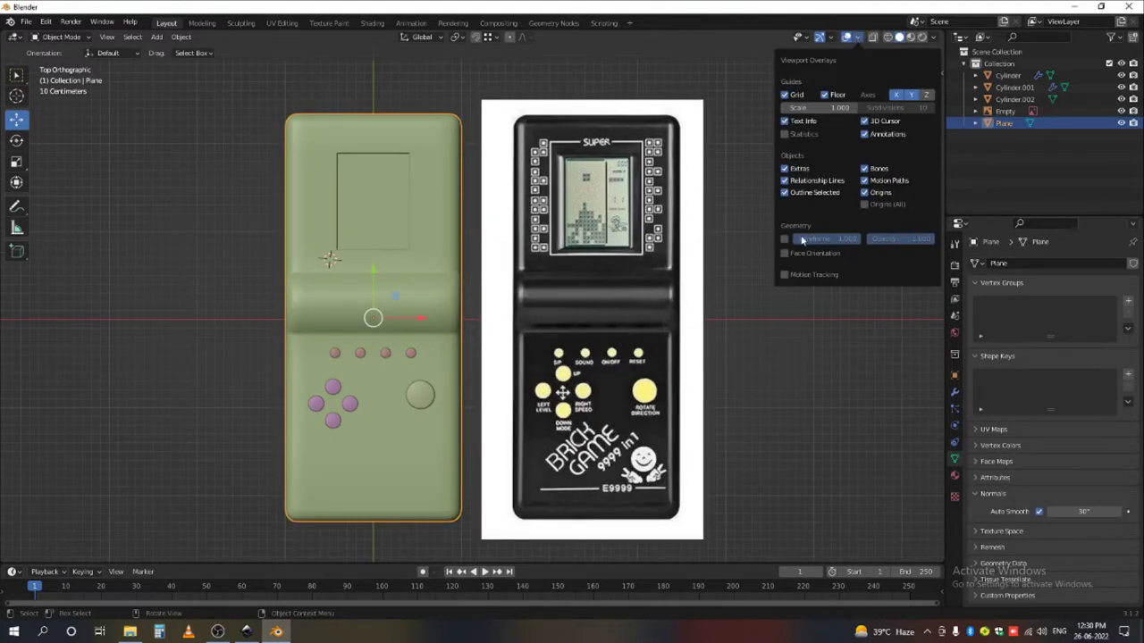
{"action": "left_click", "coordinate": [784, 239]}
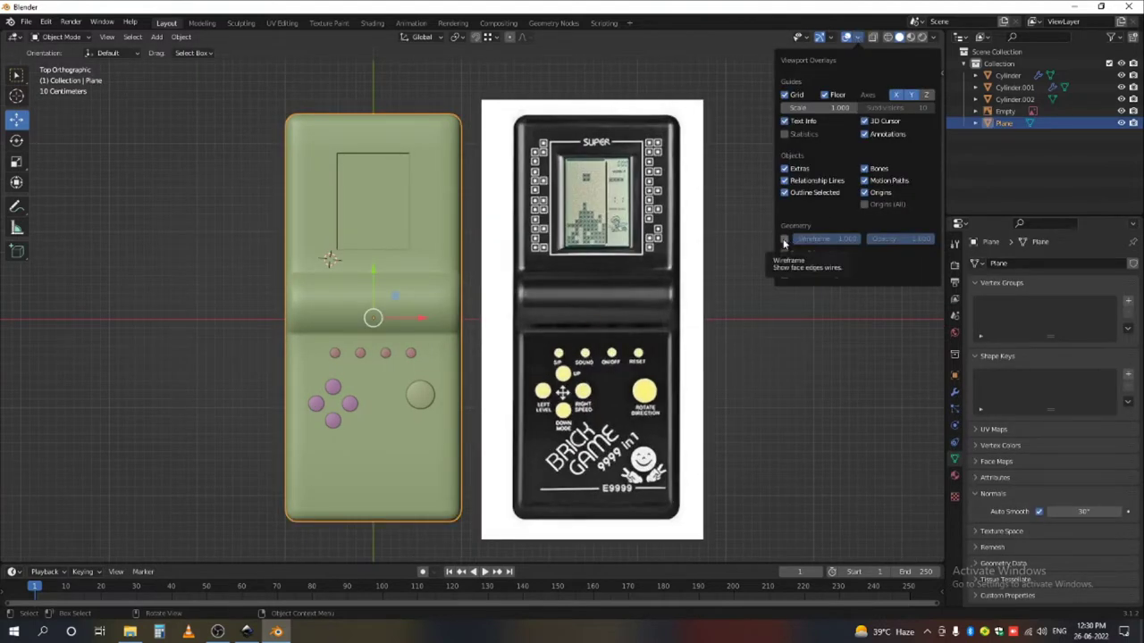
{"action": "left_click", "coordinate": [934, 38]}
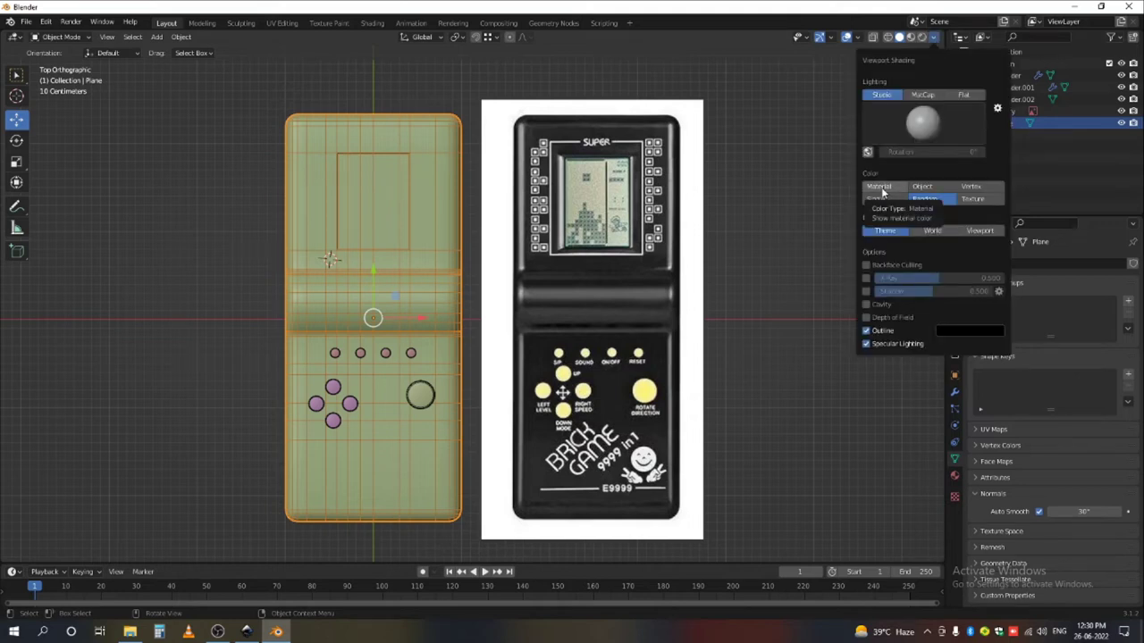
{"action": "left_click", "coordinate": [882, 192]}
{"action": "key", "text": "alt+a"}
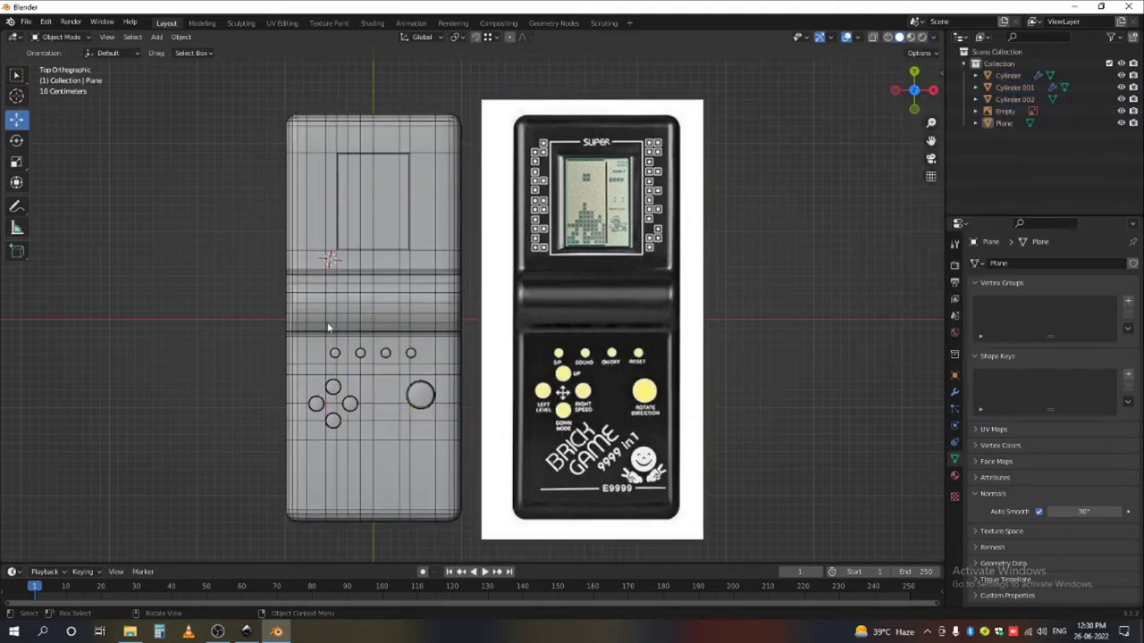
- Render a viewport image of the wireframed console beside the reference, then close the render window
{"action": "left_click", "coordinate": [105, 37]}
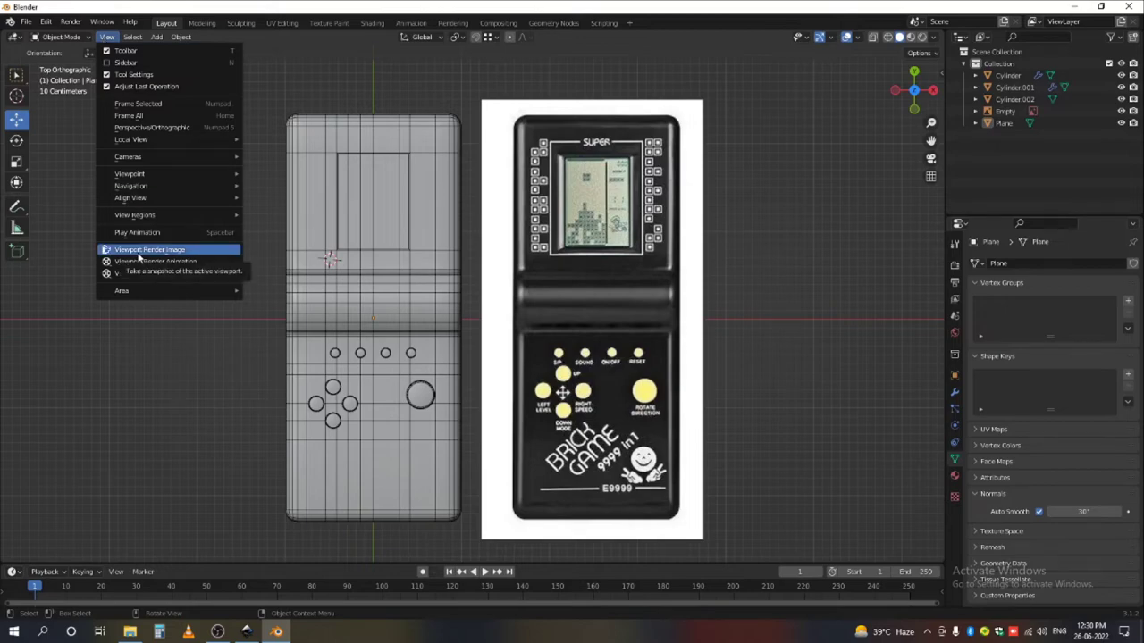
{"action": "left_click", "coordinate": [139, 252]}
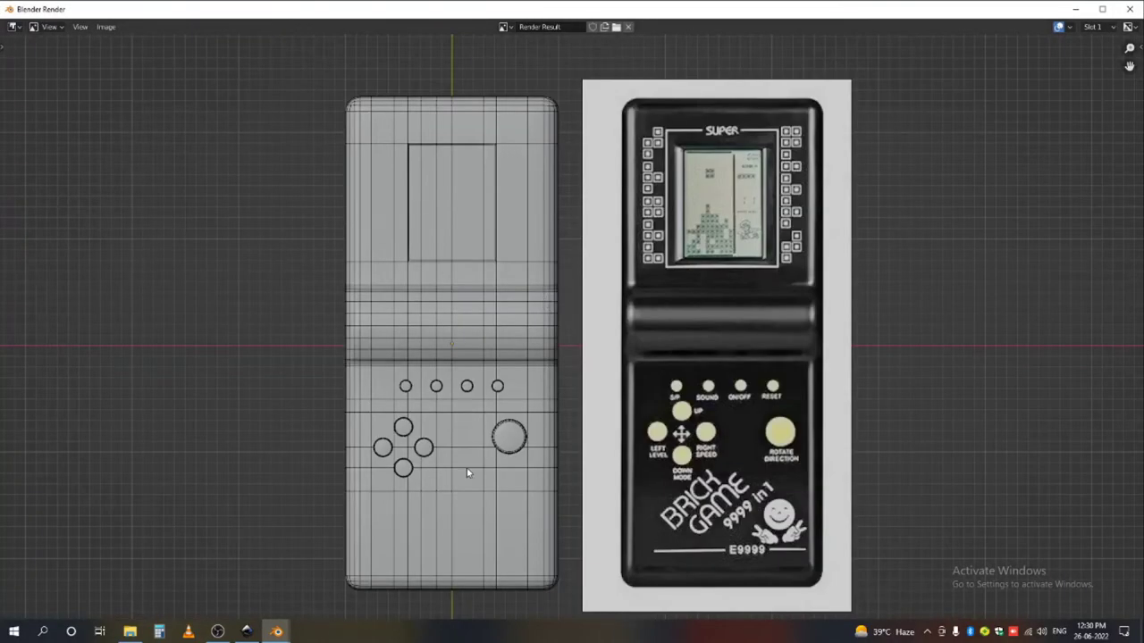
{"action": "key", "text": "Escape"}
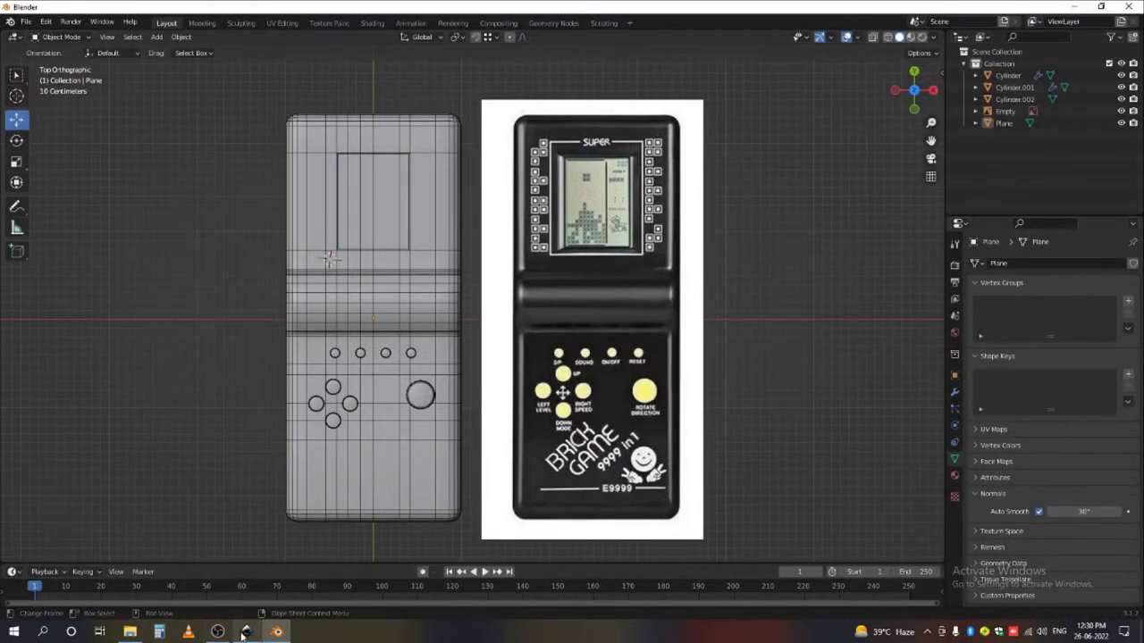
- Bring the test image from the BRICK GAME folder into the GAME.svg drawing in Inkscape, beside the page
{"action": "left_click", "coordinate": [130, 632]}
{"action": "left_click", "coordinate": [865, 154]}
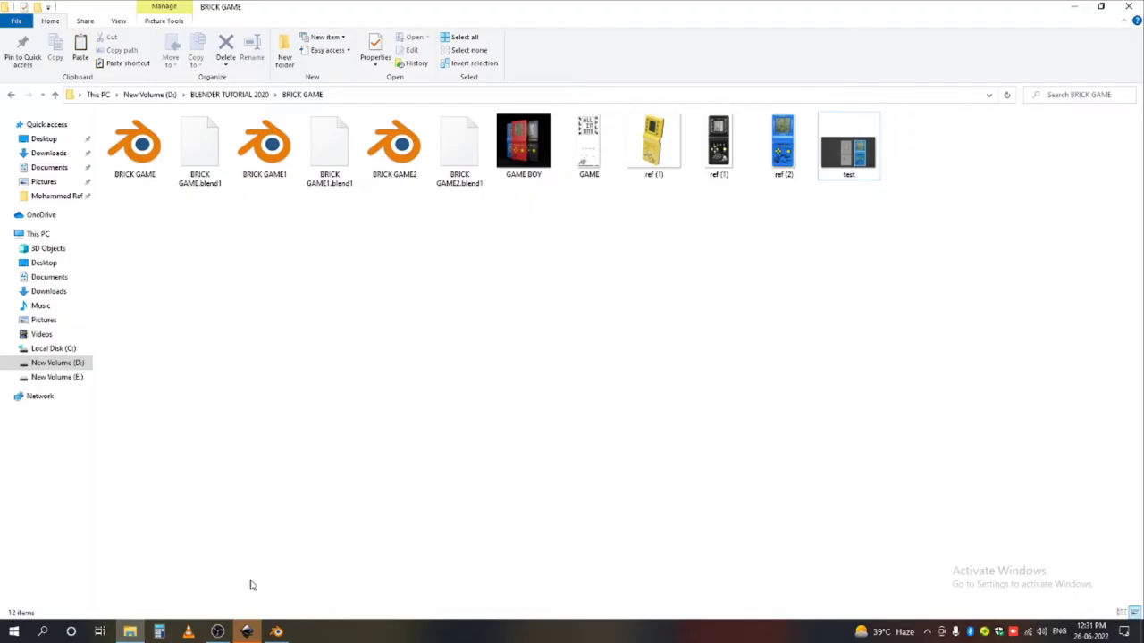
{"action": "left_click", "coordinate": [247, 632]}
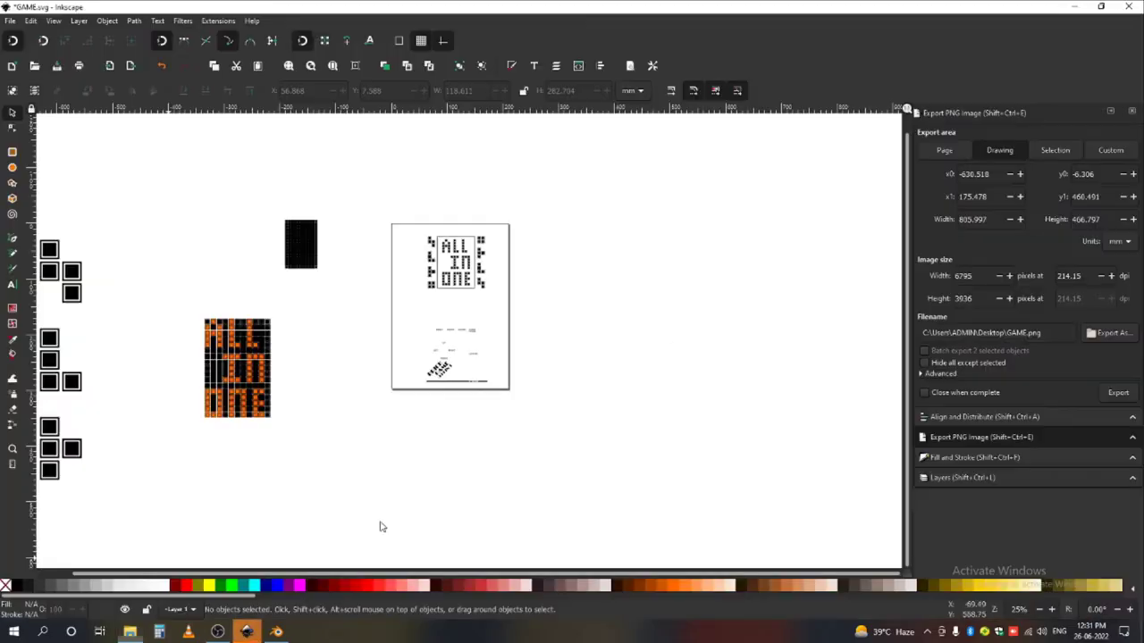
{"action": "left_click", "coordinate": [129, 632]}
{"action": "mouse_move", "coordinate": [248, 635]}
{"action": "left_click_drag", "start_coordinate": [248, 638], "coordinate": [701, 320]}
{"action": "left_click", "coordinate": [644, 393]}
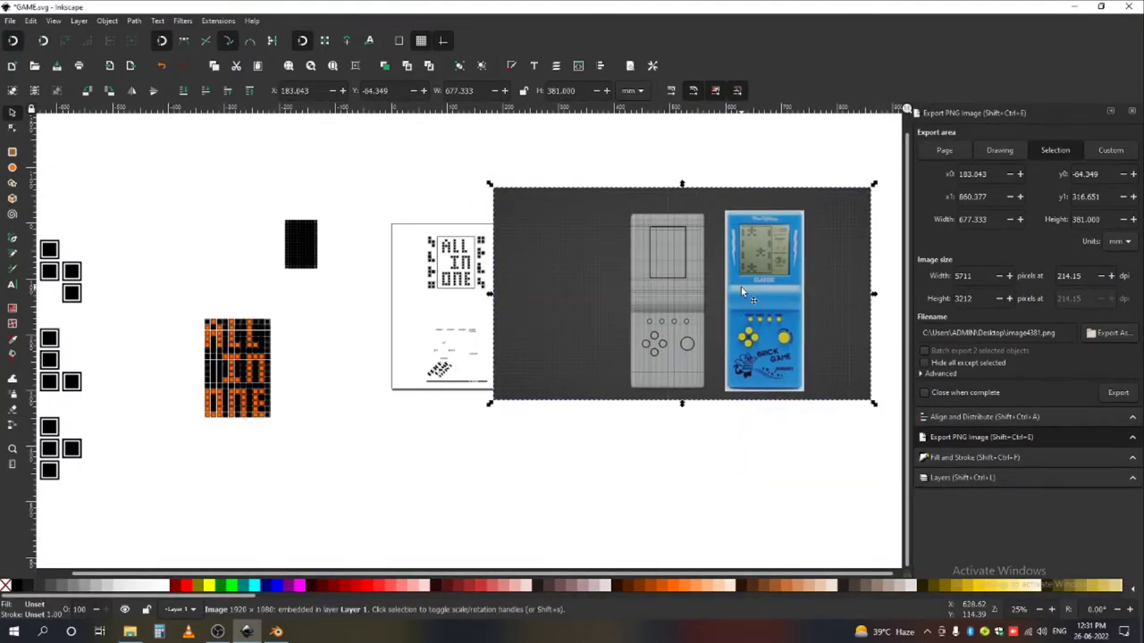
- Draw a rectangle about 135 × 311 mm over the wireframed console body and set its opacity to about 45%
{"action": "left_click", "coordinate": [12, 152]}
{"action": "scroll", "coordinate": [613, 238], "scroll_direction": "up", "scroll_amount": 3, "text": "ctrl"}
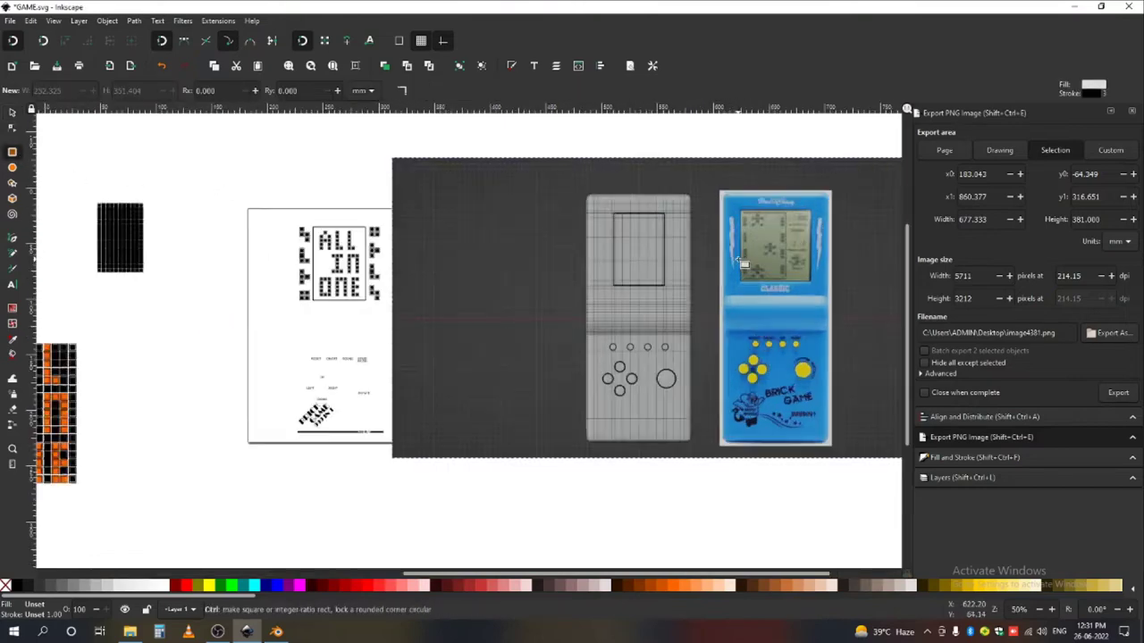
{"action": "scroll", "coordinate": [475, 144], "scroll_direction": "down", "scroll_amount": 2, "text": "ctrl"}
{"action": "left_click_drag", "start_coordinate": [456, 140], "coordinate": [561, 385]}
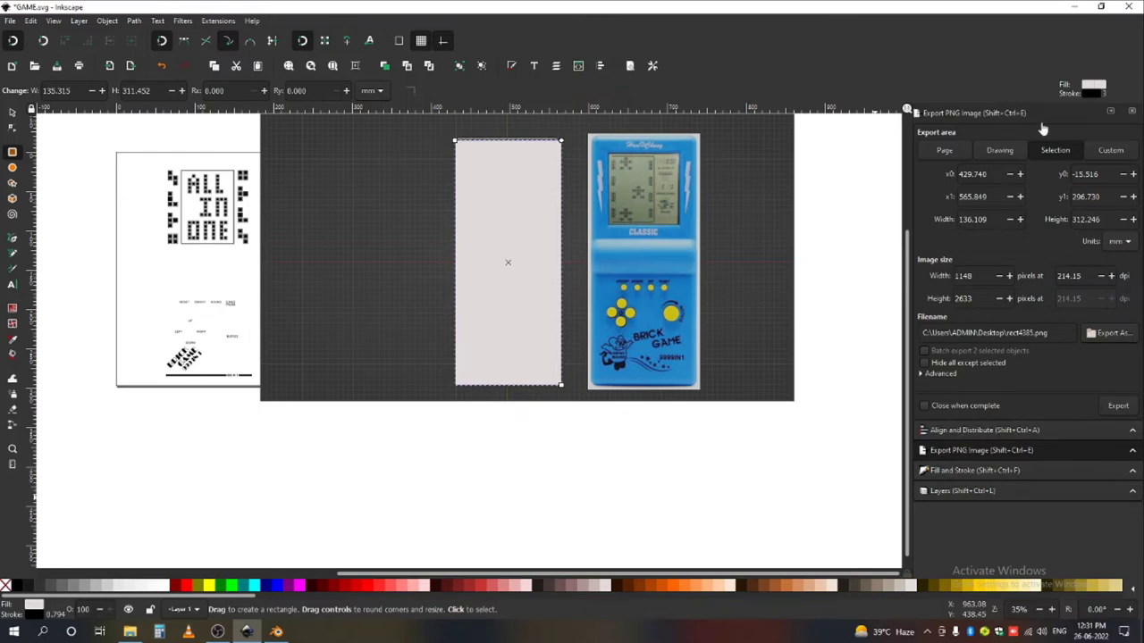
{"action": "left_click", "coordinate": [1132, 111]}
{"action": "left_click_drag", "start_coordinate": [1061, 413], "coordinate": [998, 413]}
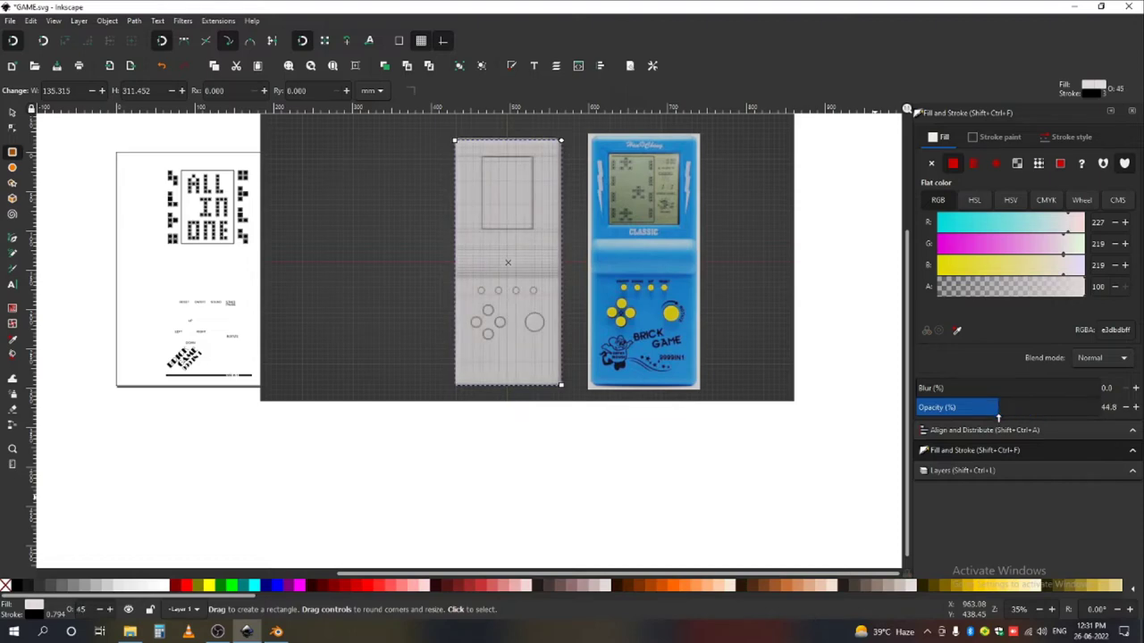
- Delete the imported test image and the semi-transparent rectangle traced over the console body
{"action": "left_click", "coordinate": [12, 169]}
{"action": "scroll", "coordinate": [429, 268], "scroll_direction": "up", "scroll_amount": 4, "text": "ctrl"}
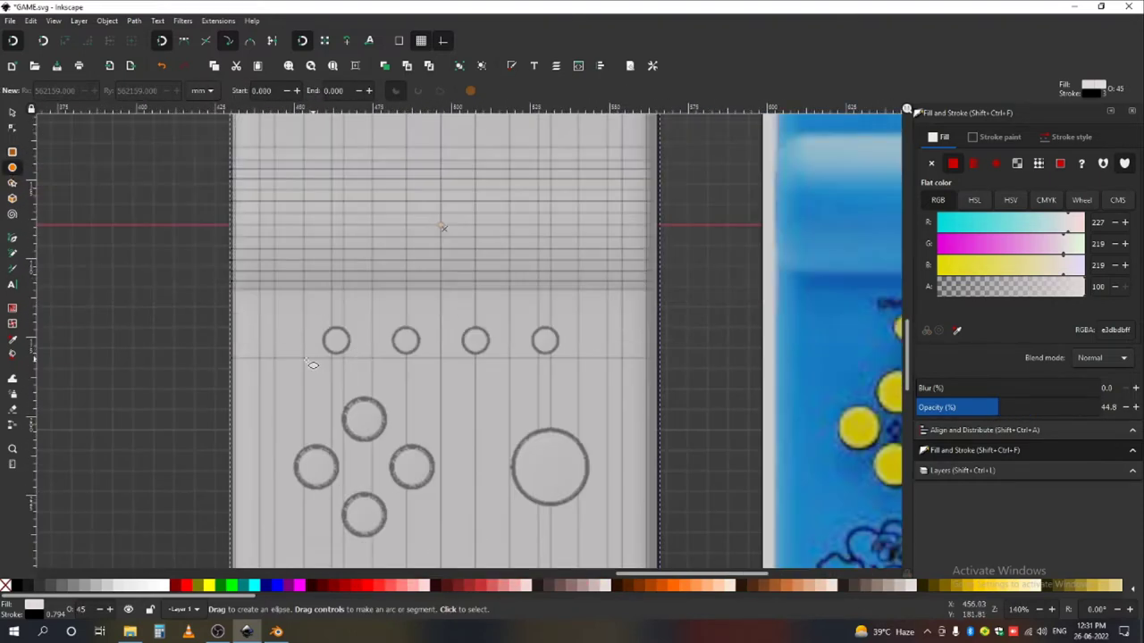
{"action": "scroll", "coordinate": [610, 383], "scroll_direction": "down", "scroll_amount": 5, "text": "ctrl"}
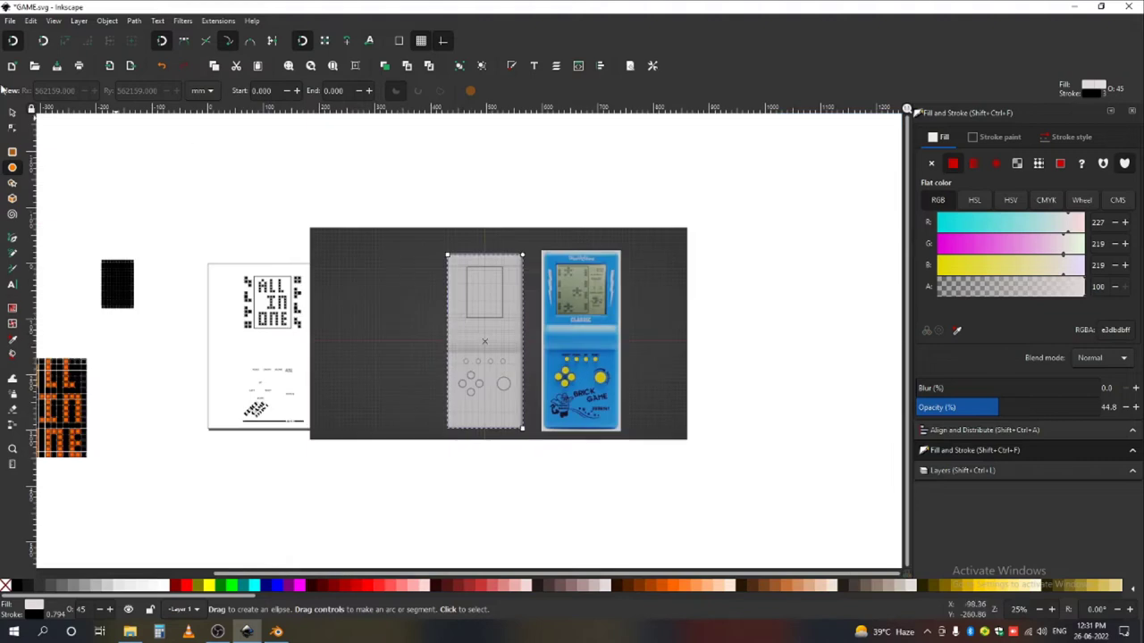
{"action": "left_click", "coordinate": [12, 112]}
{"action": "left_click", "coordinate": [398, 265]}
{"action": "key", "text": "Delete"}
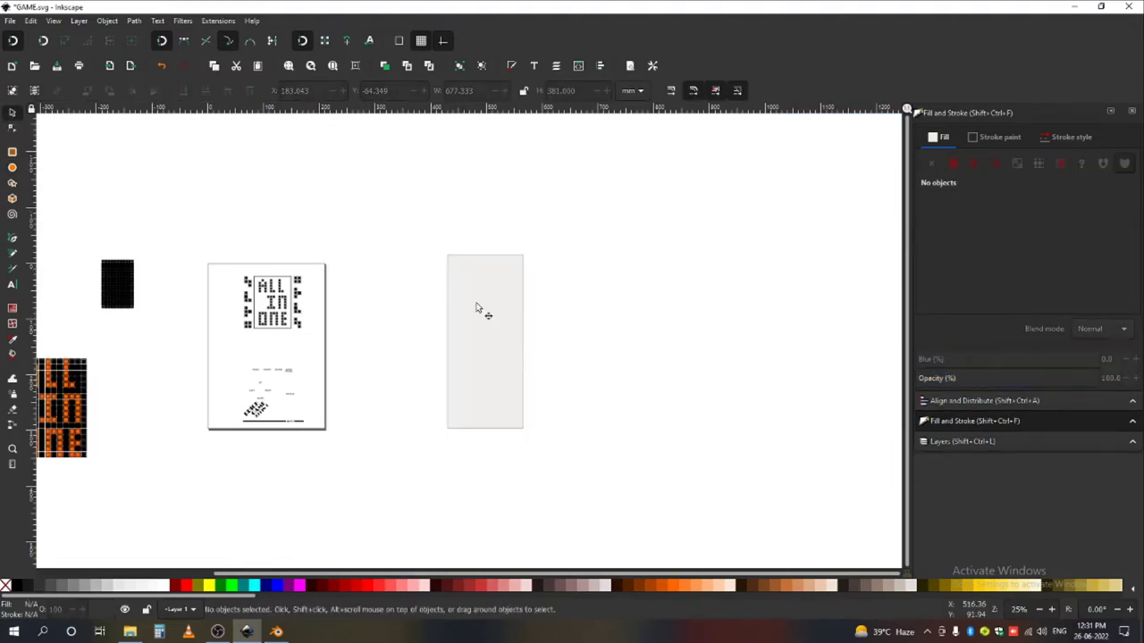
{"action": "left_click", "coordinate": [469, 304]}
{"action": "key", "text": "Delete"}
- Examine the front artwork on the page, with its block lettering, button labels and BRICK GAME logo, and the coloured block grids beside it
{"action": "left_click", "coordinate": [263, 361]}
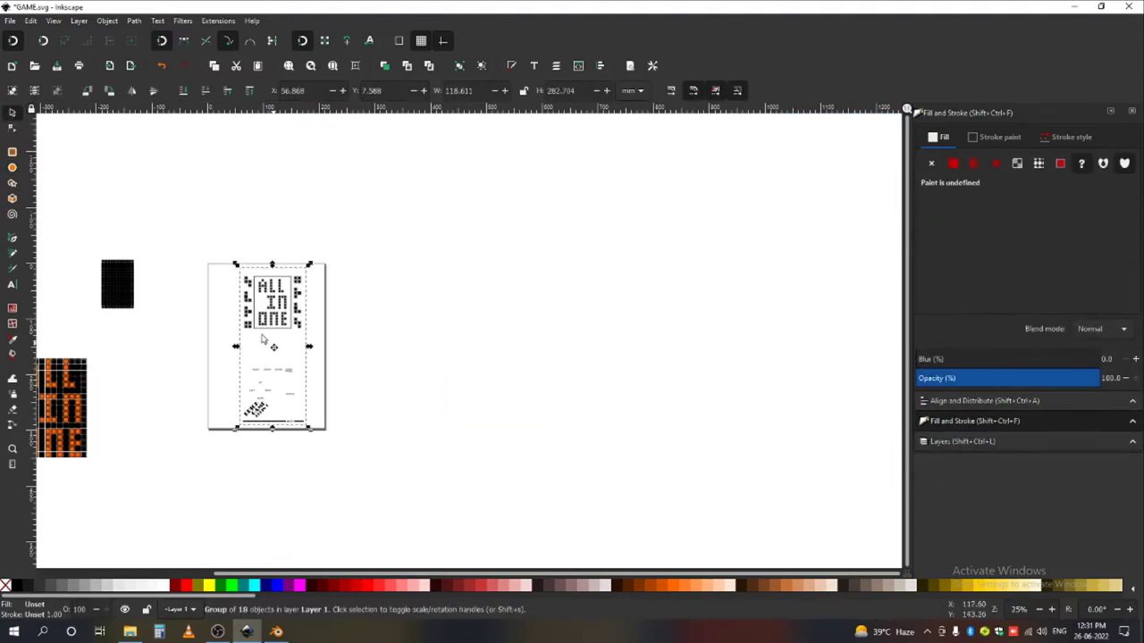
{"action": "scroll", "coordinate": [252, 328], "scroll_direction": "up", "scroll_amount": 4, "text": "ctrl"}
{"action": "scroll", "coordinate": [563, 317], "scroll_direction": "down", "scroll_amount": 4, "text": "ctrl"}
{"action": "scroll", "coordinate": [348, 411], "scroll_direction": "up", "scroll_amount": 3, "text": "ctrl"}
{"action": "scroll", "coordinate": [199, 237], "scroll_direction": "up", "scroll_amount": 2, "text": "ctrl"}
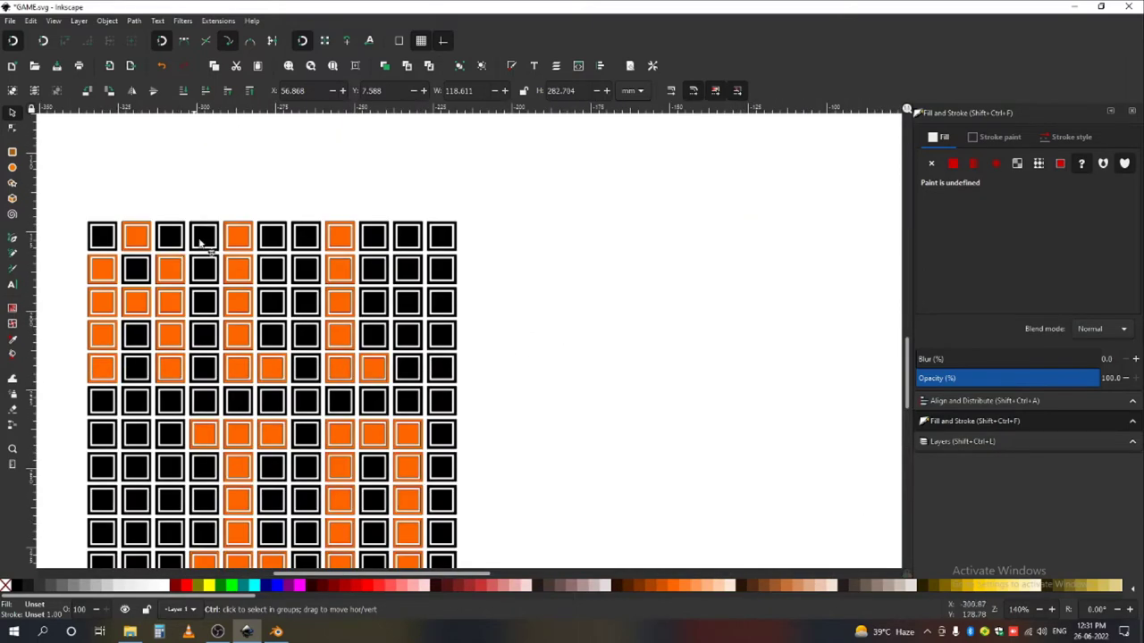
{"action": "scroll", "coordinate": [188, 234], "scroll_direction": "down", "scroll_amount": 2, "text": "ctrl"}
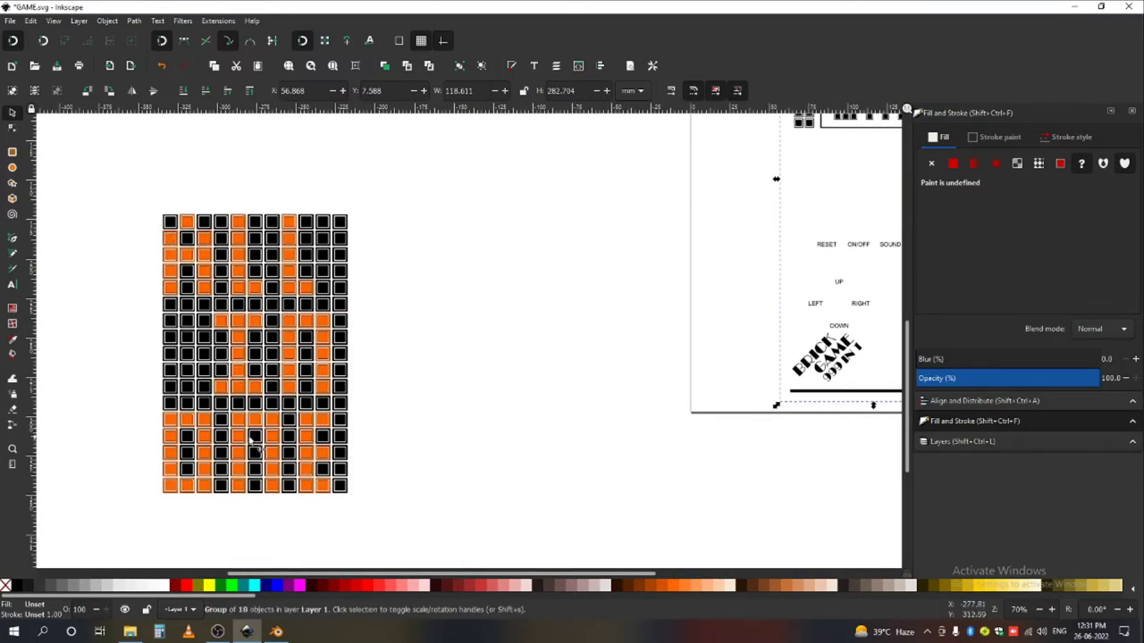
{"action": "scroll", "coordinate": [206, 451], "scroll_direction": "up", "scroll_amount": 1, "text": "ctrl"}
{"action": "scroll", "coordinate": [193, 470], "scroll_direction": "down", "scroll_amount": 3, "text": "ctrl"}
{"action": "scroll", "coordinate": [441, 241], "scroll_direction": "up", "scroll_amount": 2, "text": "ctrl"}
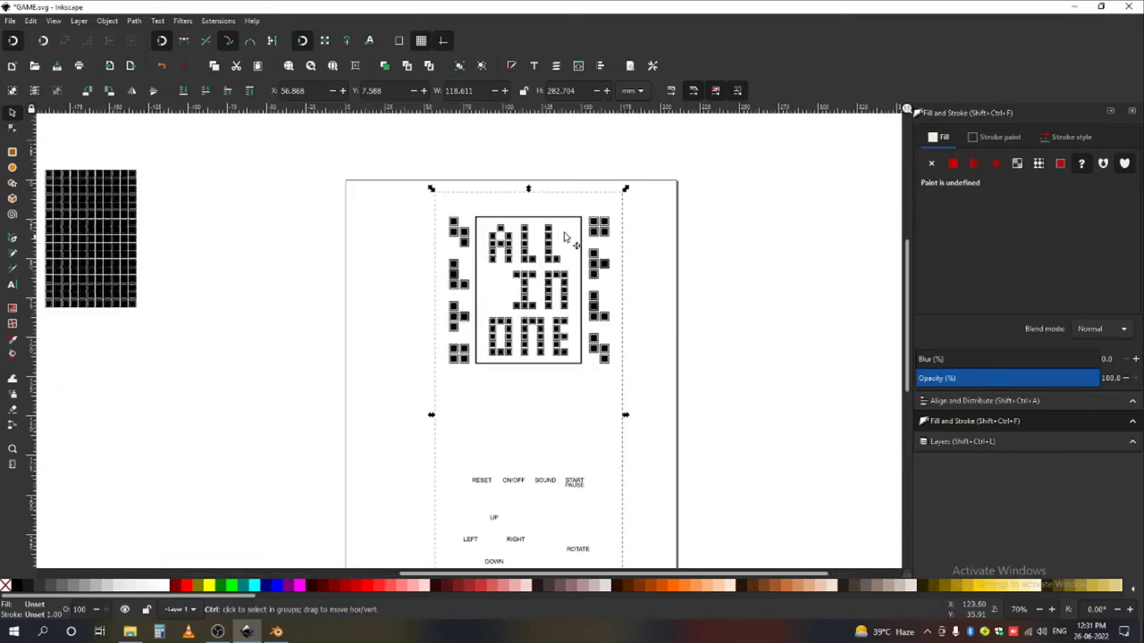
{"action": "scroll", "coordinate": [447, 284], "scroll_direction": "up", "scroll_amount": 1}
{"action": "scroll", "coordinate": [554, 193], "scroll_direction": "down", "scroll_amount": 1, "text": "ctrl"}
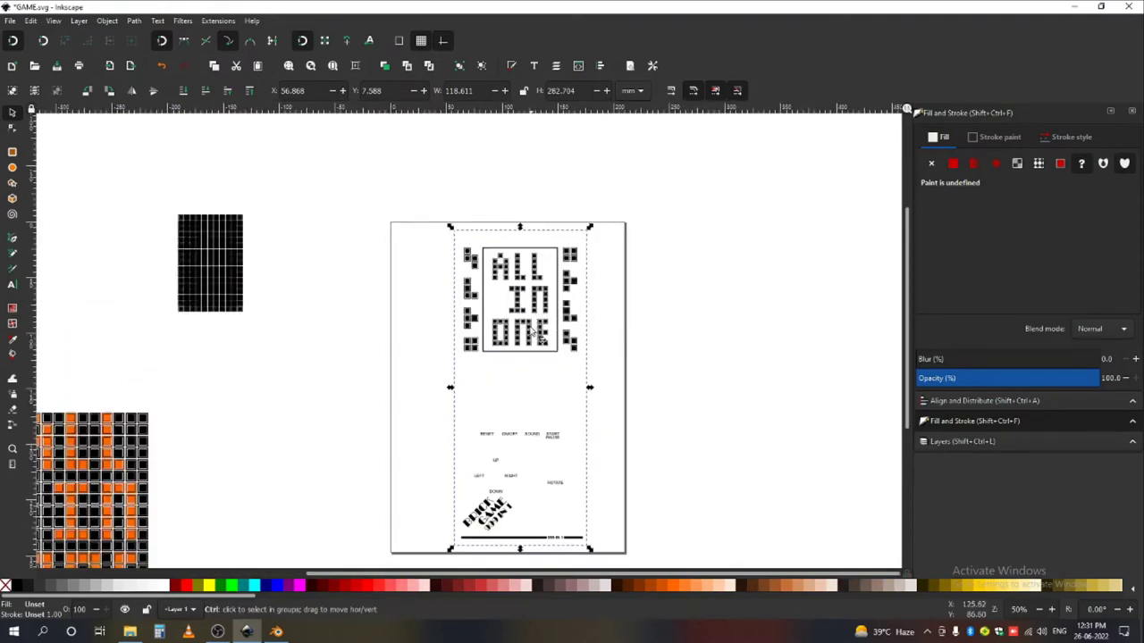
{"action": "scroll", "coordinate": [506, 483], "scroll_direction": "up", "scroll_amount": 3, "text": "ctrl"}
{"action": "scroll", "coordinate": [506, 390], "scroll_direction": "down", "scroll_amount": 1, "text": "ctrl"}
{"action": "scroll", "coordinate": [507, 390], "scroll_direction": "down", "scroll_amount": 1, "text": "ctrl"}
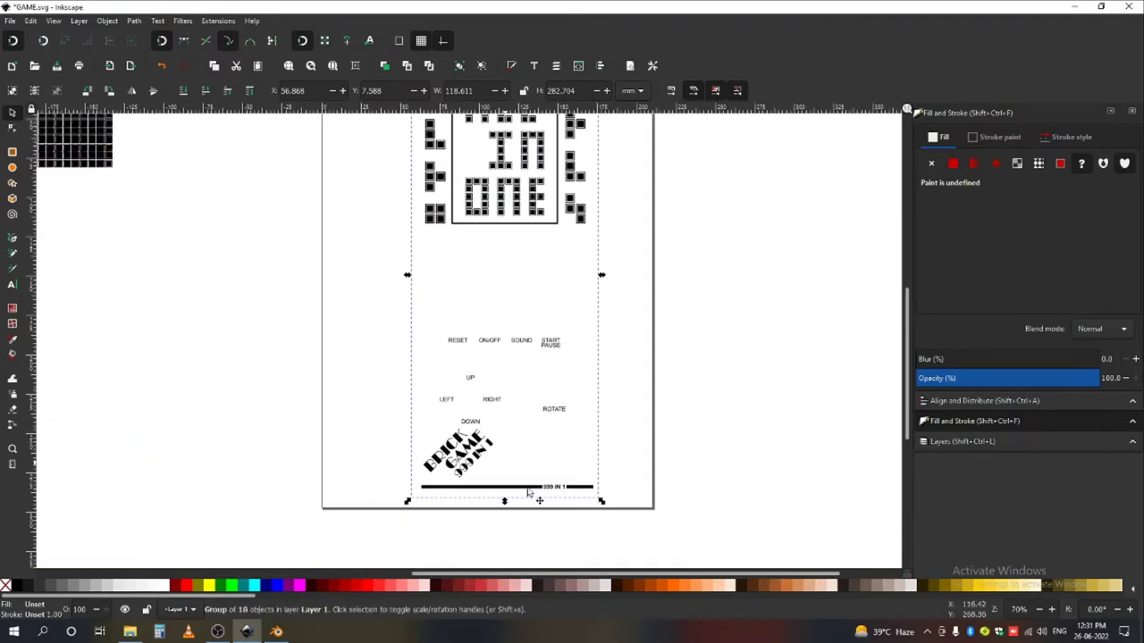
{"action": "scroll", "coordinate": [527, 492], "scroll_direction": "up", "scroll_amount": 3, "text": "ctrl"}
{"action": "scroll", "coordinate": [230, 457], "scroll_direction": "down", "scroll_amount": 4, "text": "ctrl"}
{"action": "left_click", "coordinate": [598, 325]}
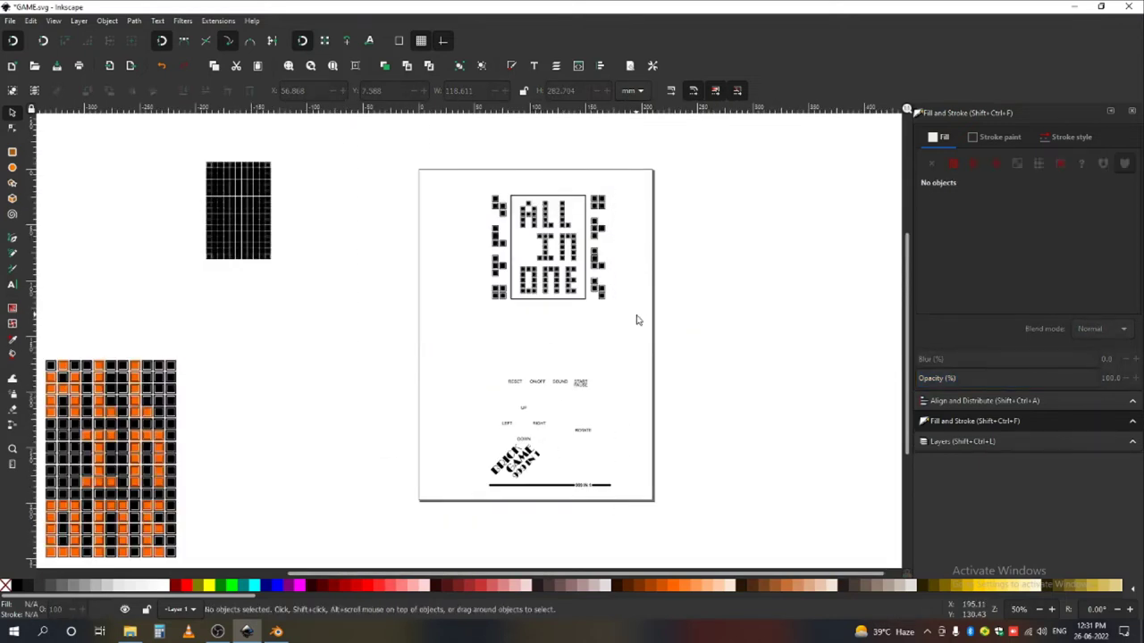
- View the exported GAME image from the BRICK GAME folder, and close the image viewer
{"action": "left_click", "coordinate": [130, 632]}
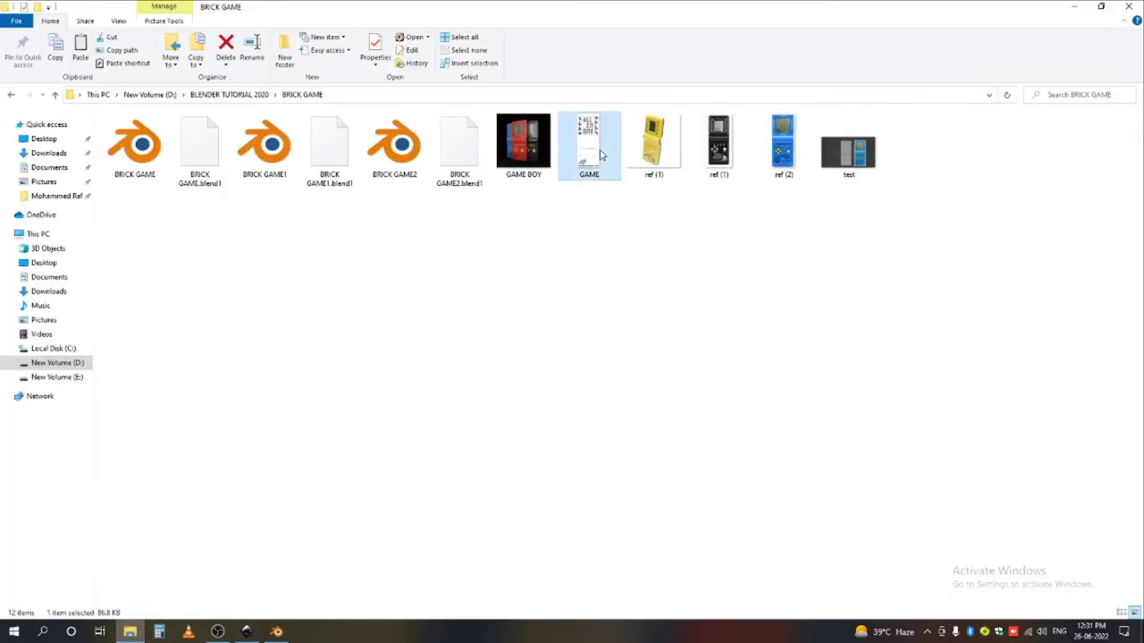
{"action": "double_click", "coordinate": [597, 154]}
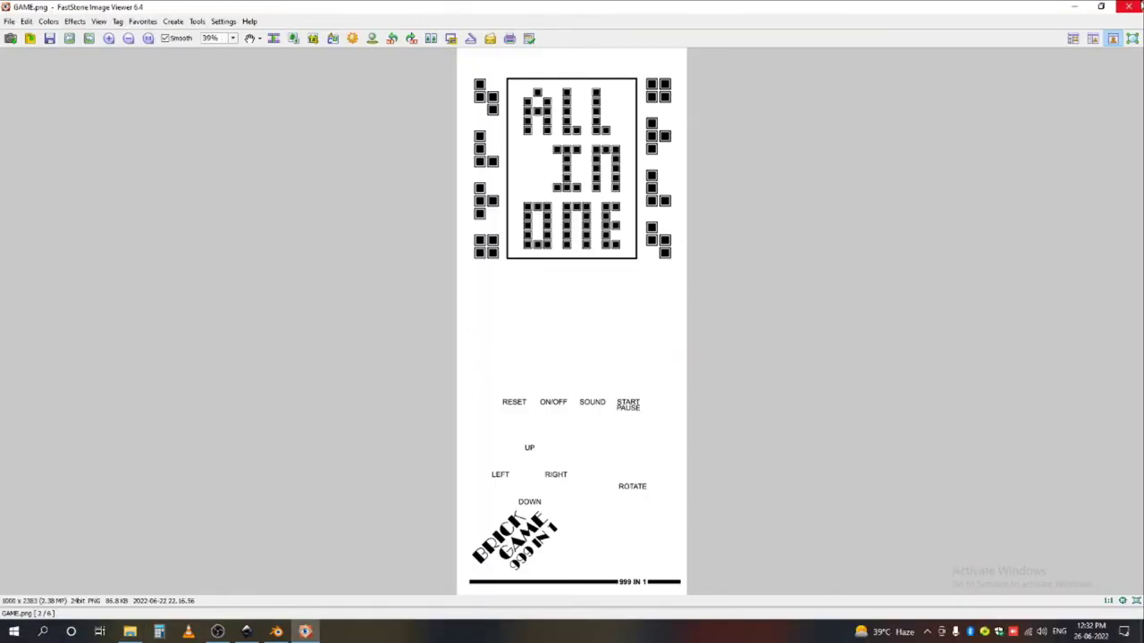
{"action": "left_click", "coordinate": [1131, 7]}
{"action": "mouse_move", "coordinate": [248, 629]}
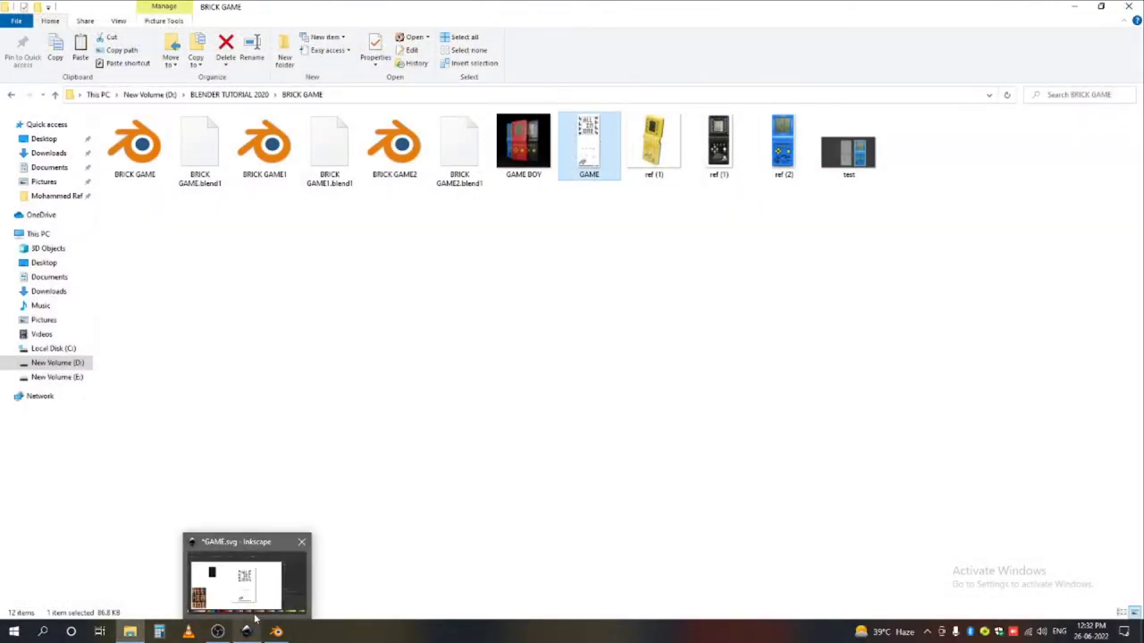
- Switch to Blender and delete the test and ref (1) reference images from the scene
{"action": "left_click", "coordinate": [276, 631]}
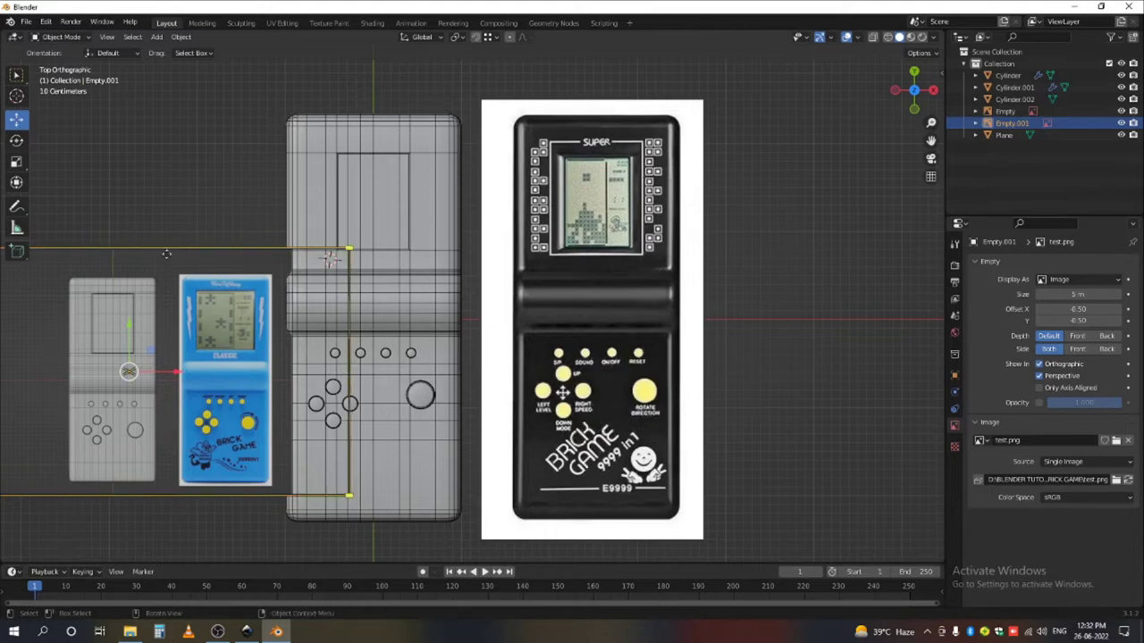
{"action": "key", "text": "Delete"}
{"action": "left_click", "coordinate": [361, 268]}
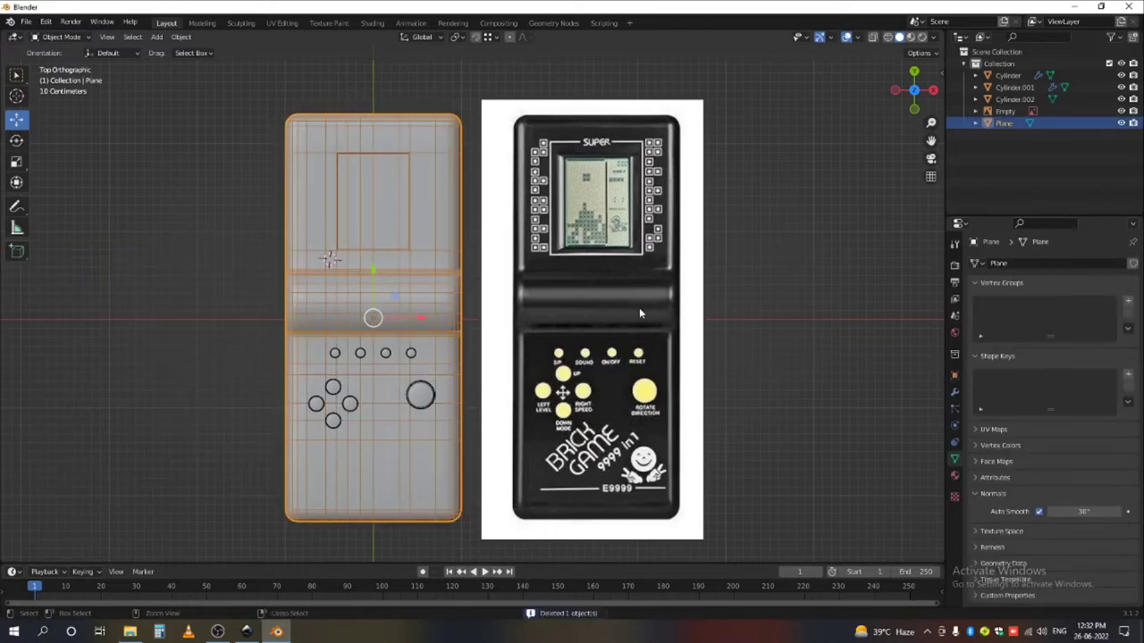
{"action": "left_click", "coordinate": [689, 283]}
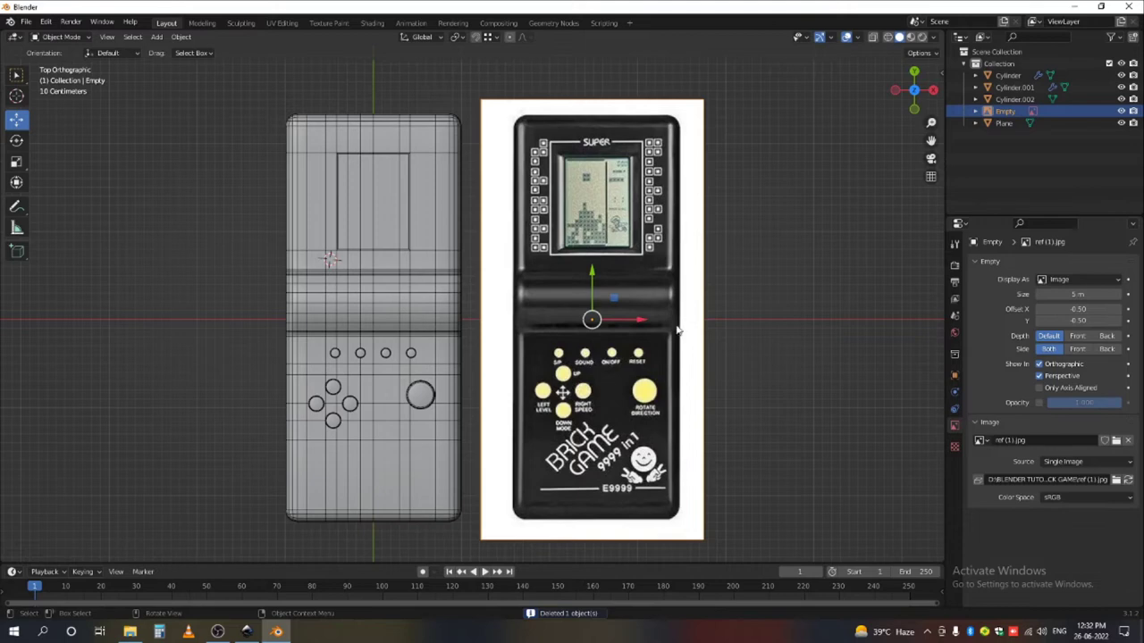
{"action": "left_click_drag", "start_coordinate": [640, 327], "coordinate": [706, 327]}
{"action": "key", "text": "Delete"}
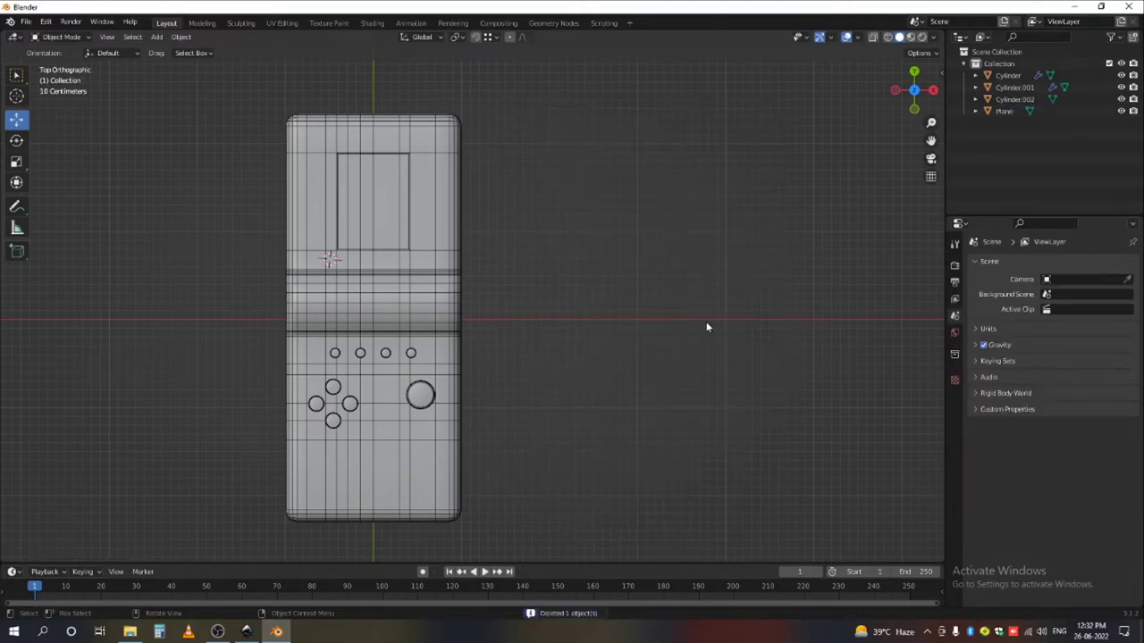
- Select the console body, switch to the Shading workspace in top view and give the body a new material
{"action": "left_click", "coordinate": [457, 296]}
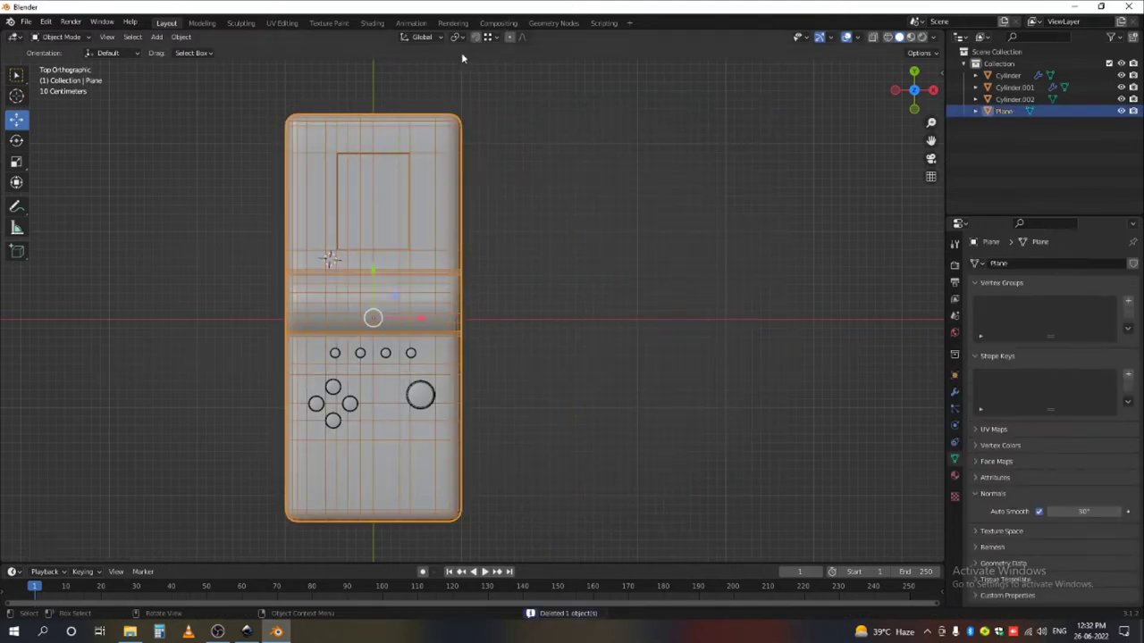
{"action": "left_click", "coordinate": [372, 24]}
{"action": "key", "text": "KP_7"}
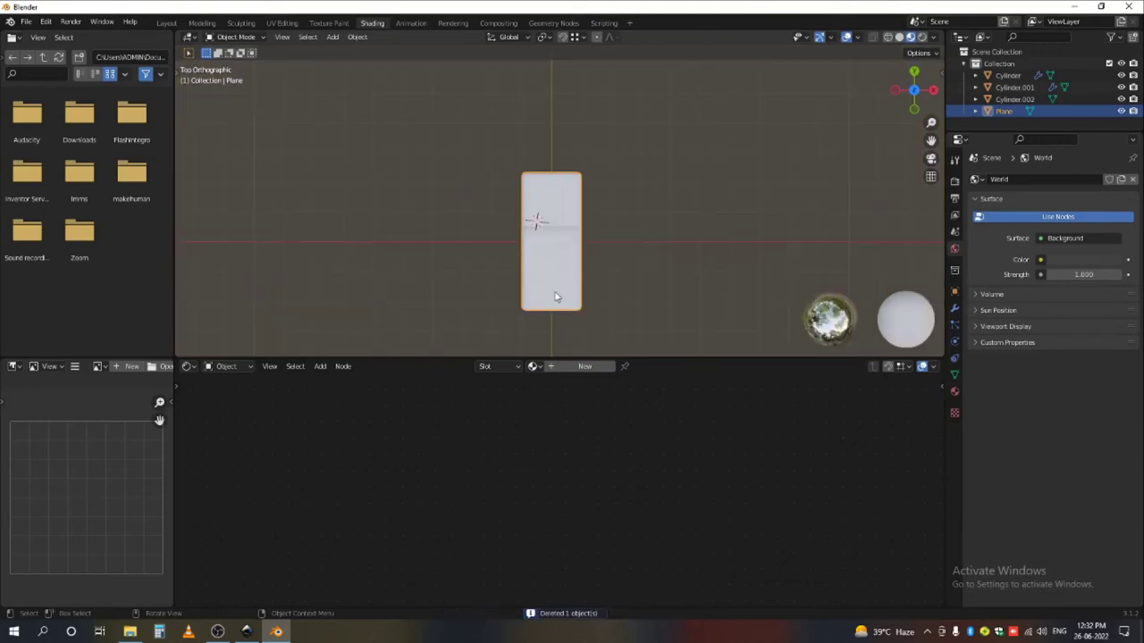
{"action": "scroll", "coordinate": [561, 268], "scroll_direction": "up", "scroll_amount": 4}
{"action": "left_click", "coordinate": [582, 366]}
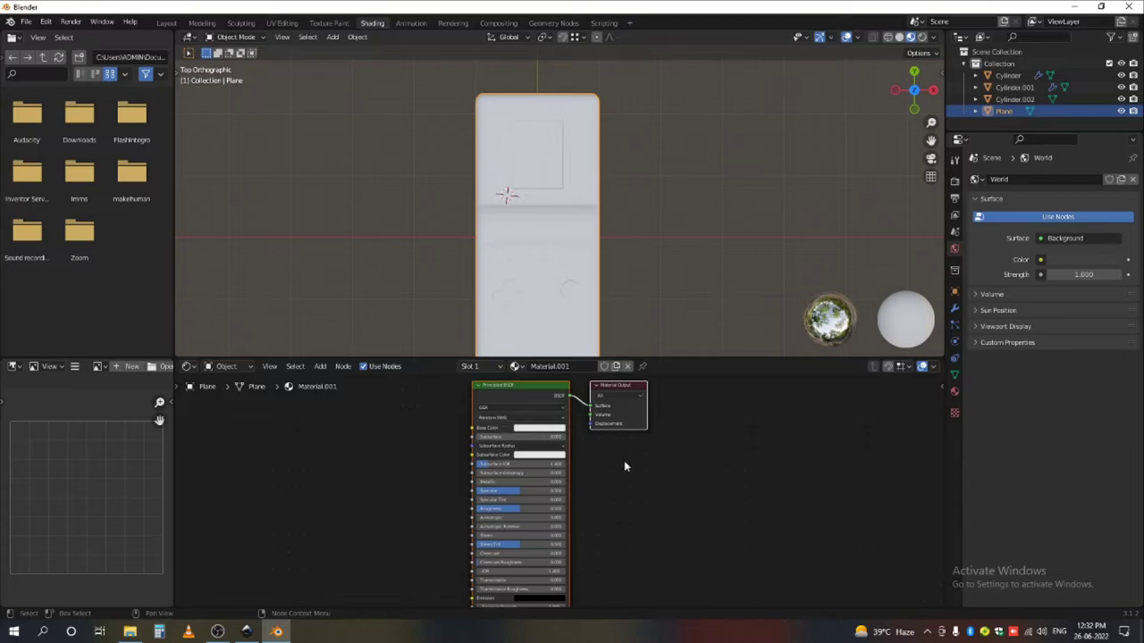
- Set the base colour of the body's Principled BSDF to light blue
{"action": "middle_click_drag", "start_coordinate": [639, 502], "coordinate": [706, 527]}
{"action": "scroll", "coordinate": [593, 465], "scroll_direction": "up", "scroll_amount": 2}
{"action": "left_click", "coordinate": [600, 455]}
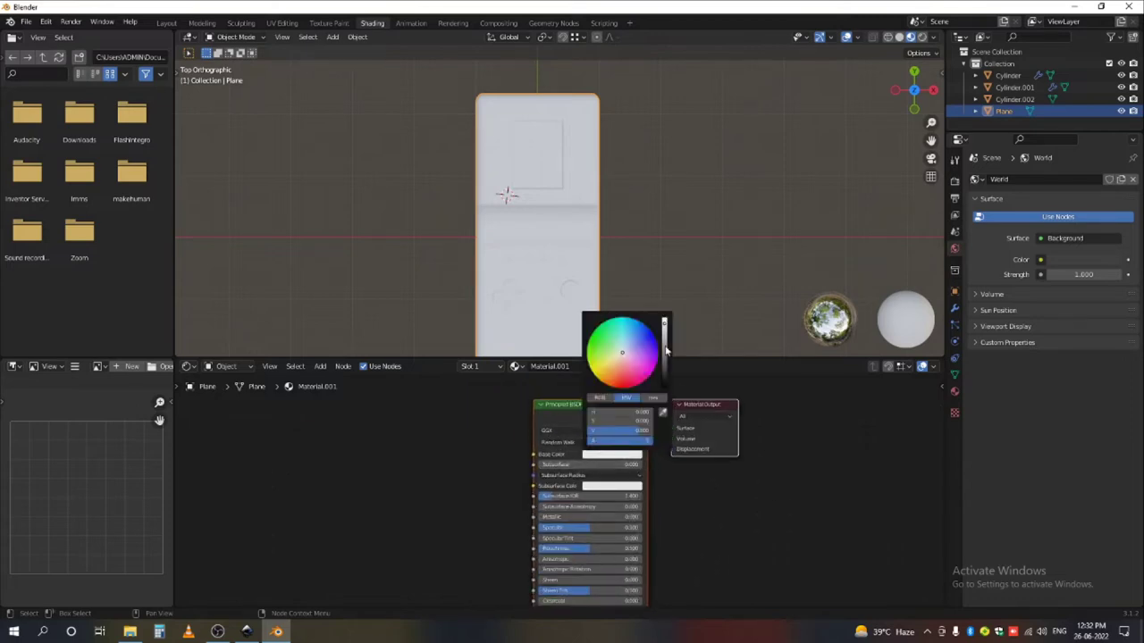
{"action": "left_click", "coordinate": [631, 331]}
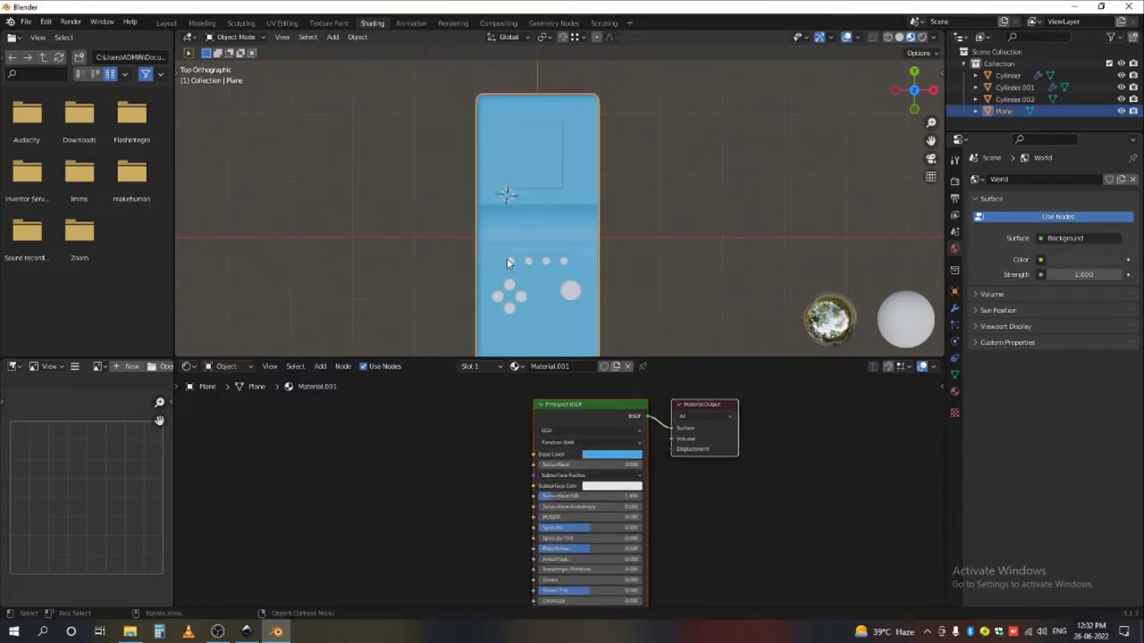
- Make room beside the Material Output and insert a Mix Shader between it and the blue Principled BSDF
{"action": "scroll", "coordinate": [618, 505], "scroll_direction": "down", "scroll_amount": 2}
{"action": "scroll", "coordinate": [664, 443], "scroll_direction": "up", "scroll_amount": 1}
{"action": "left_click_drag", "start_coordinate": [664, 441], "coordinate": [811, 444]}
{"action": "left_click", "coordinate": [675, 467]}
{"action": "key", "text": "shift+a"}
{"action": "left_click", "coordinate": [685, 428]}
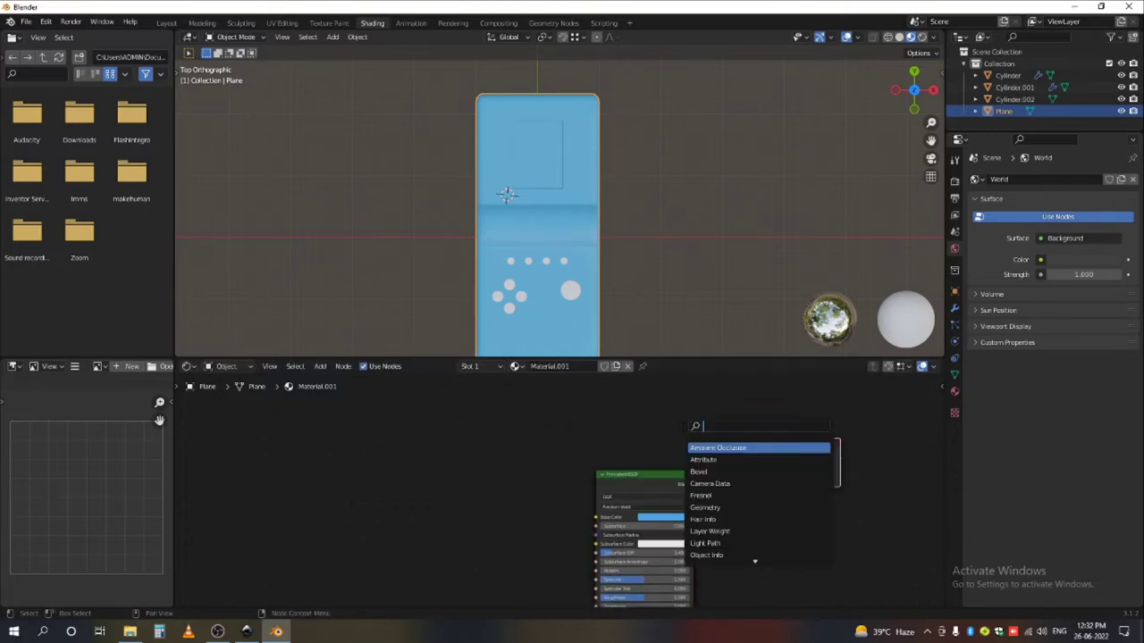
{"action": "type", "text": "m"}
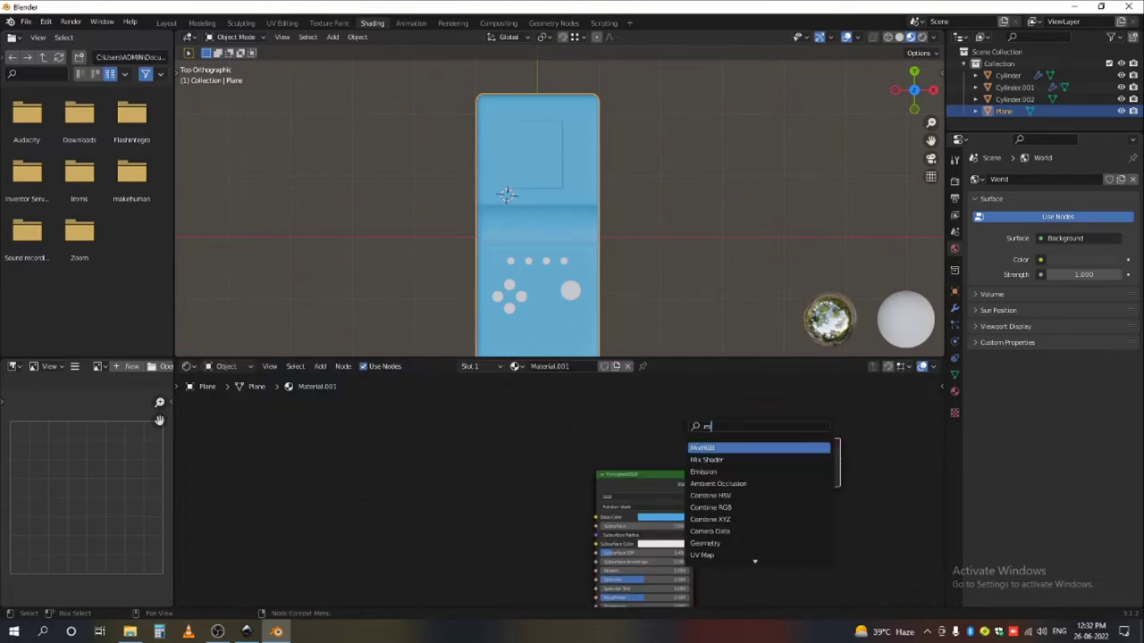
{"action": "key", "text": "Down"}
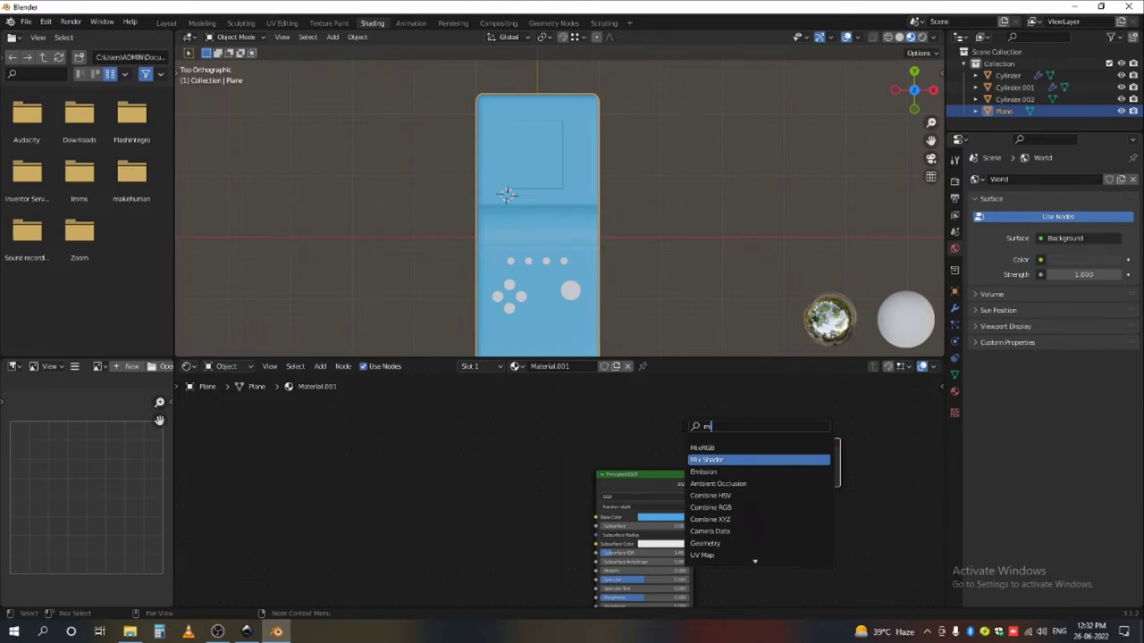
{"action": "key", "text": "Return"}
{"action": "left_click", "coordinate": [760, 473]}
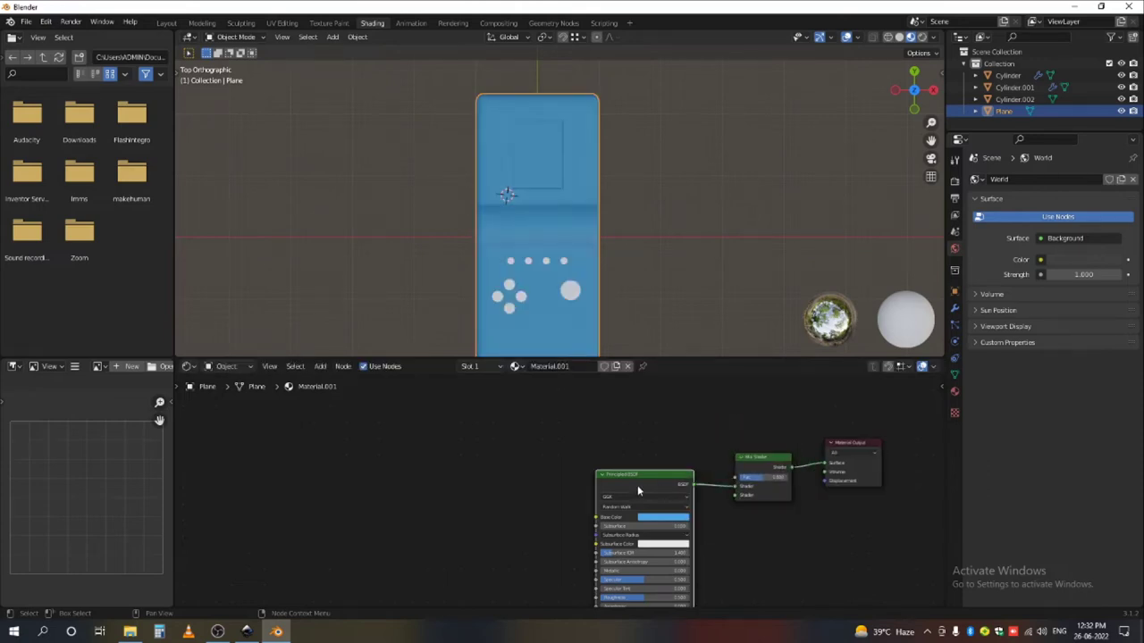
- Duplicate the Principled BSDF, set the copy's base colour to black and connect it to the Mix Shader's first shader input, with blue in the second
{"action": "key", "text": "shift+d"}
{"action": "left_click", "coordinate": [522, 401]}
{"action": "left_click", "coordinate": [542, 438]}
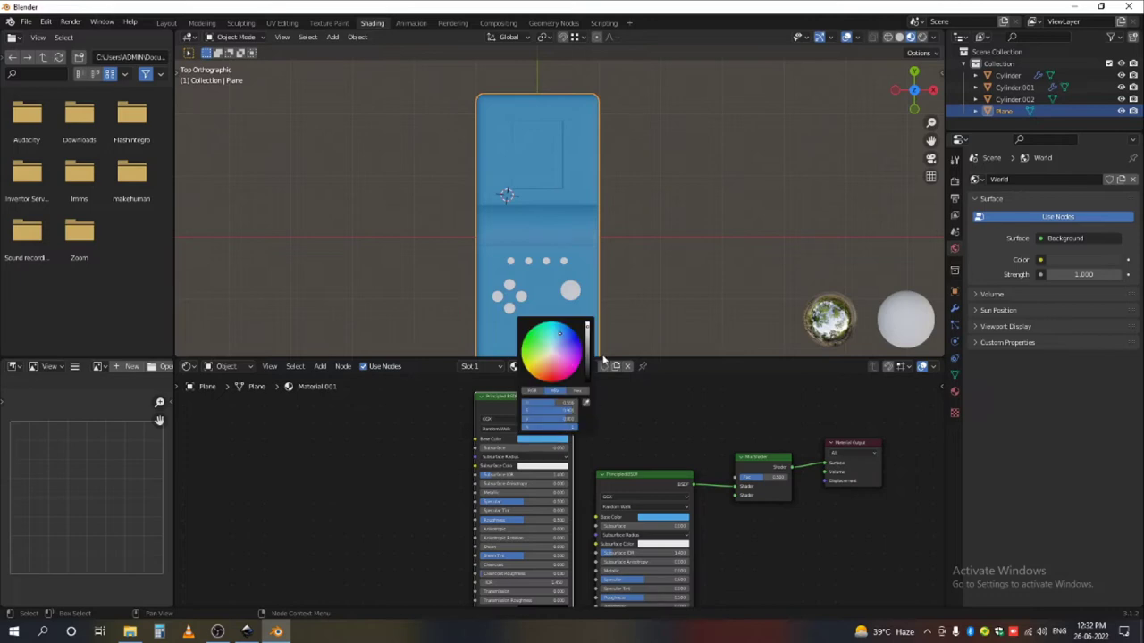
{"action": "left_click_drag", "start_coordinate": [587, 329], "coordinate": [738, 487]}
{"action": "middle_click_drag", "start_coordinate": [709, 447], "coordinate": [655, 512]}
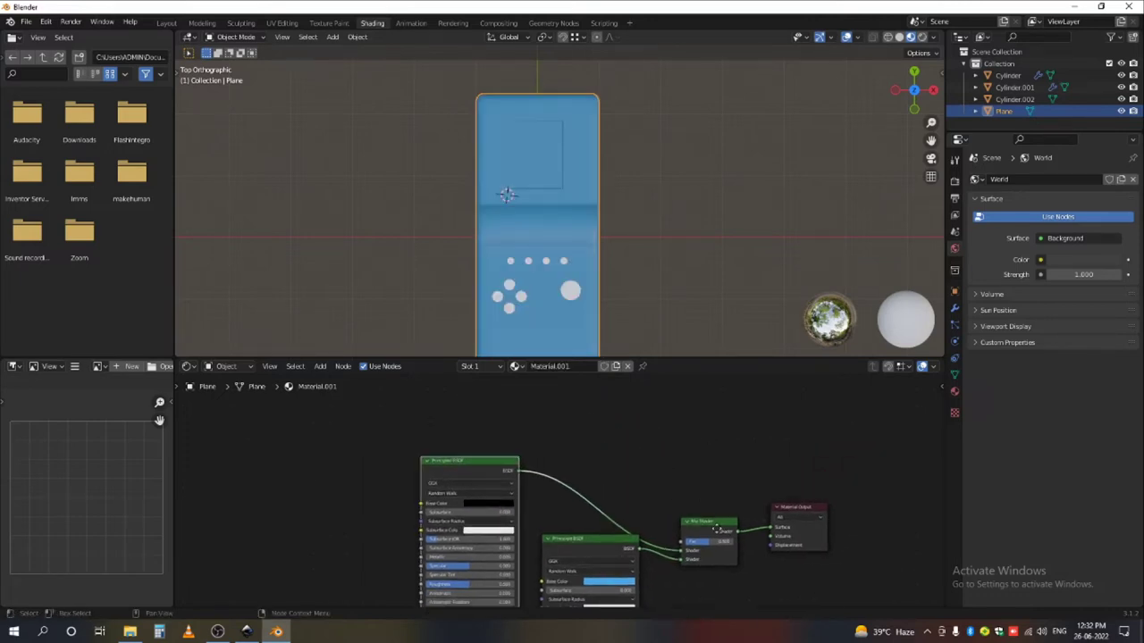
{"action": "middle_click_drag", "start_coordinate": [717, 529], "coordinate": [694, 572]}
{"action": "left_click_drag", "start_coordinate": [694, 571], "coordinate": [698, 537]}
{"action": "scroll", "coordinate": [586, 504], "scroll_direction": "down", "scroll_amount": 3}
{"action": "middle_click_drag", "start_coordinate": [556, 508], "coordinate": [655, 506]}
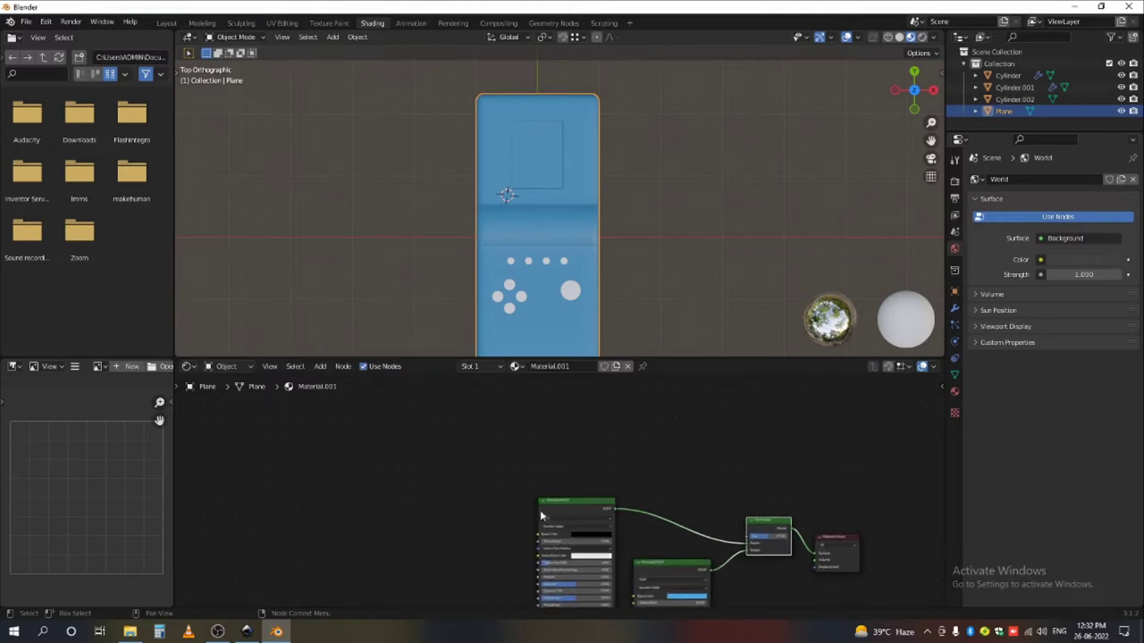
- Add an Image Texture with Mapping and Texture Coordinate nodes, and connect its colour output to the Mix Shader's Fac instead of the black shader
{"action": "left_click", "coordinate": [540, 515]}
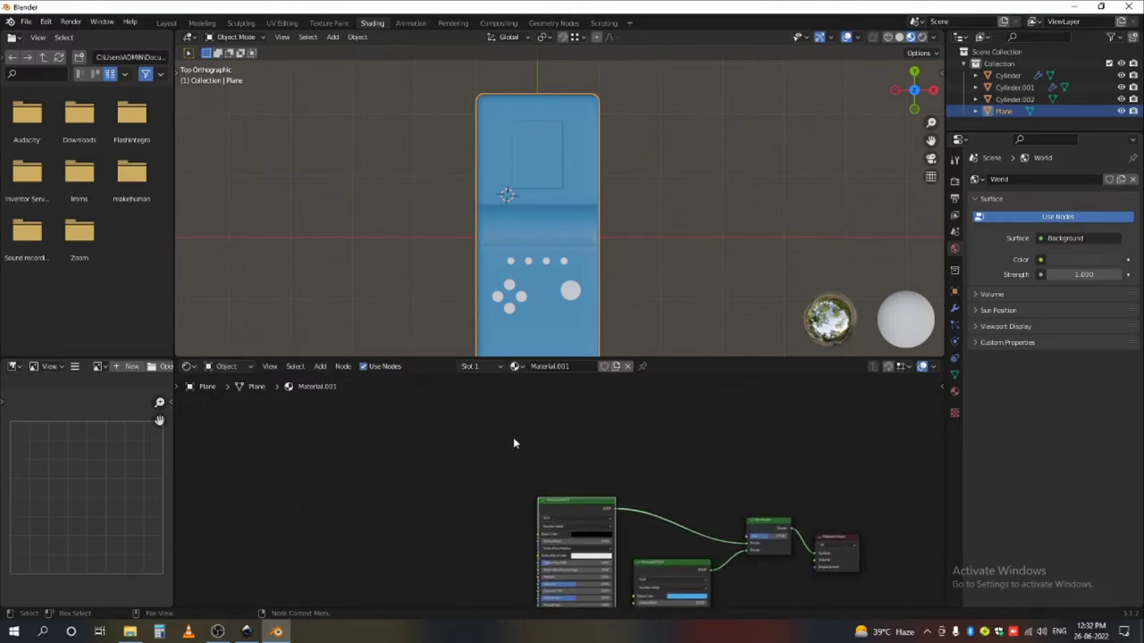
{"action": "key", "text": "ctrl+t"}
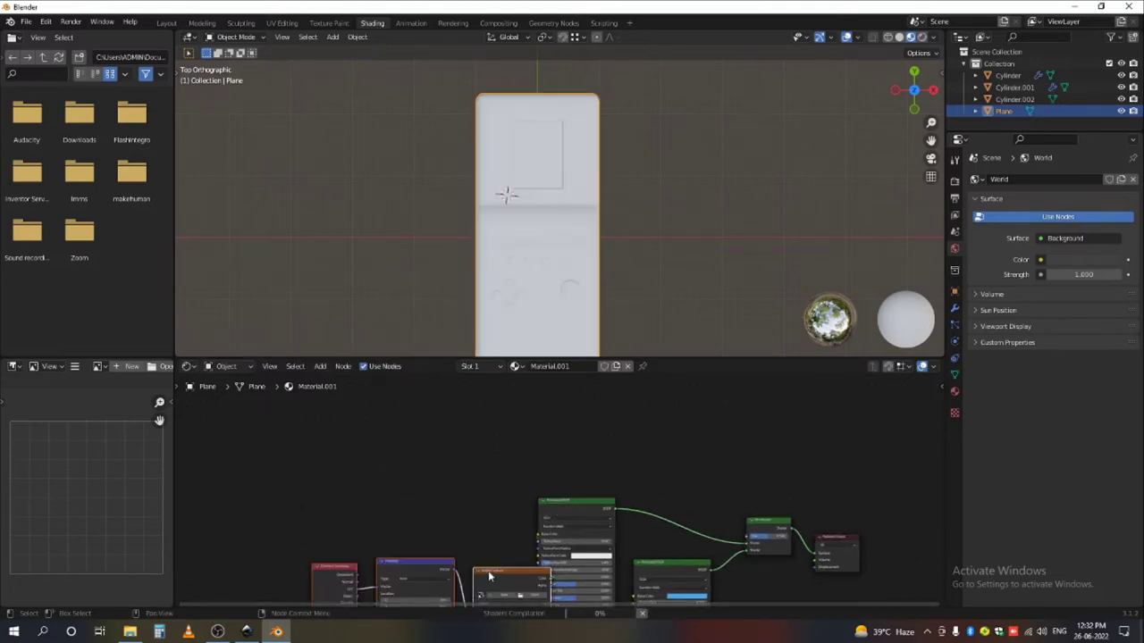
{"action": "left_click_drag", "start_coordinate": [488, 570], "coordinate": [431, 415]}
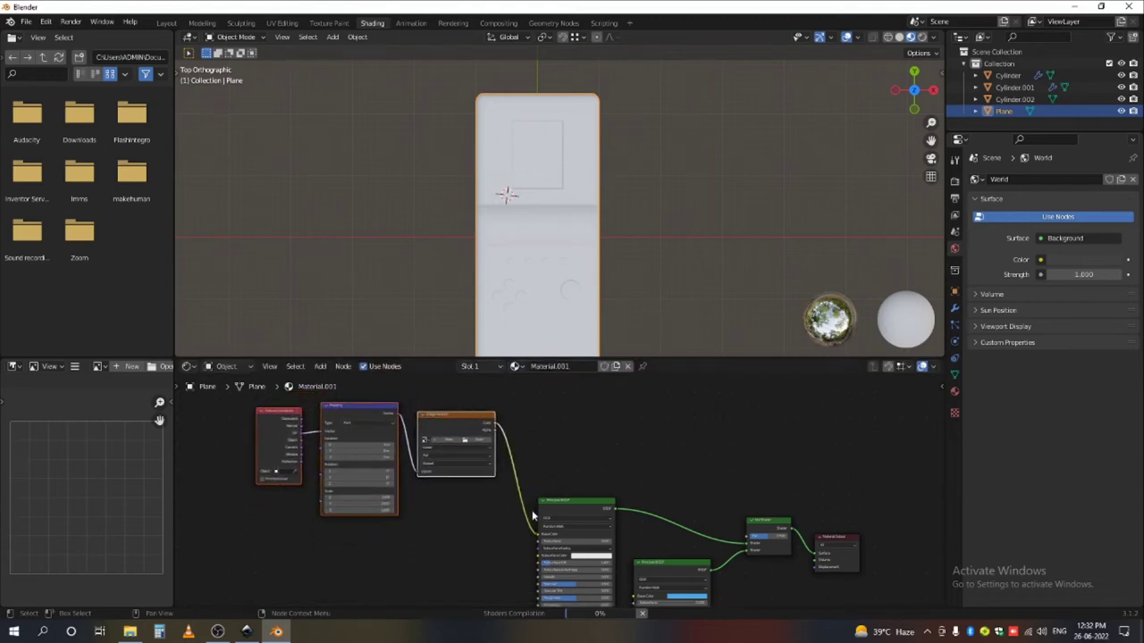
{"action": "left_click_drag", "start_coordinate": [538, 541], "coordinate": [753, 540]}
- Load GAME.png from the BRICK GAME folder into the Image Texture node
{"action": "scroll", "coordinate": [474, 445], "scroll_direction": "up", "scroll_amount": 1}
{"action": "left_click", "coordinate": [483, 445]}
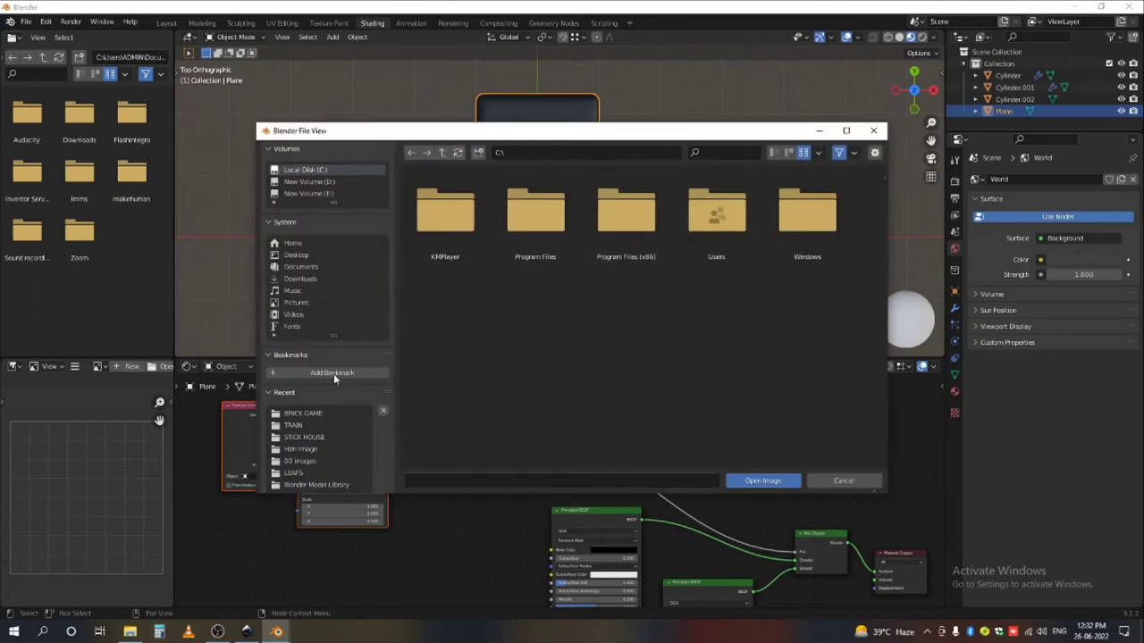
{"action": "left_click", "coordinate": [295, 414]}
{"action": "left_click", "coordinate": [447, 204]}
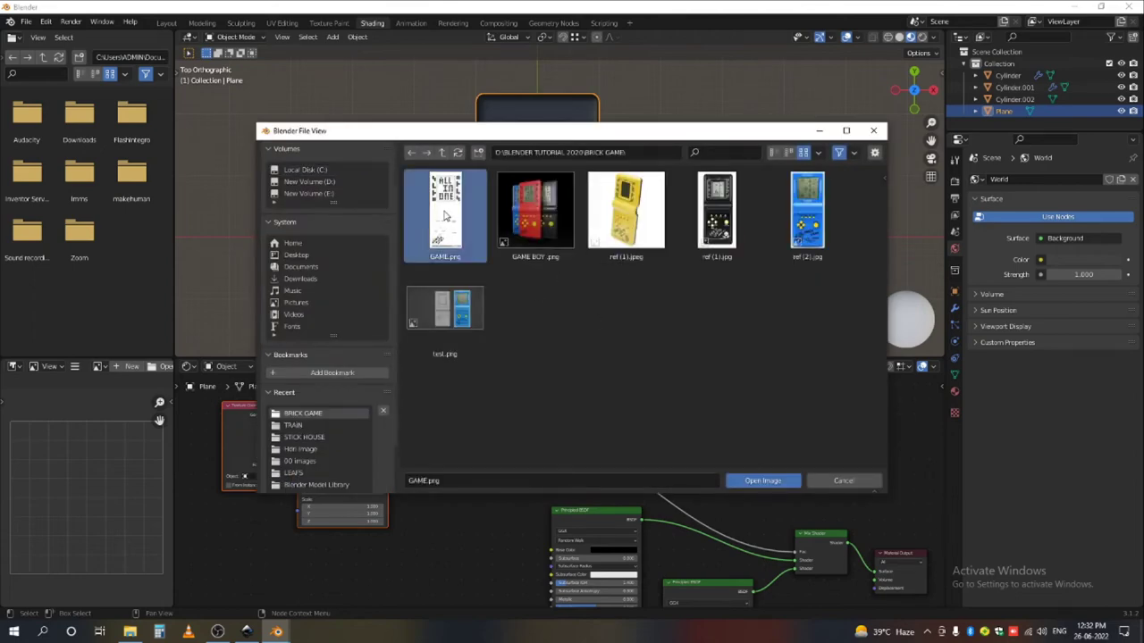
{"action": "left_click", "coordinate": [762, 481]}
{"action": "scroll", "coordinate": [535, 201], "scroll_direction": "up", "scroll_amount": 4}
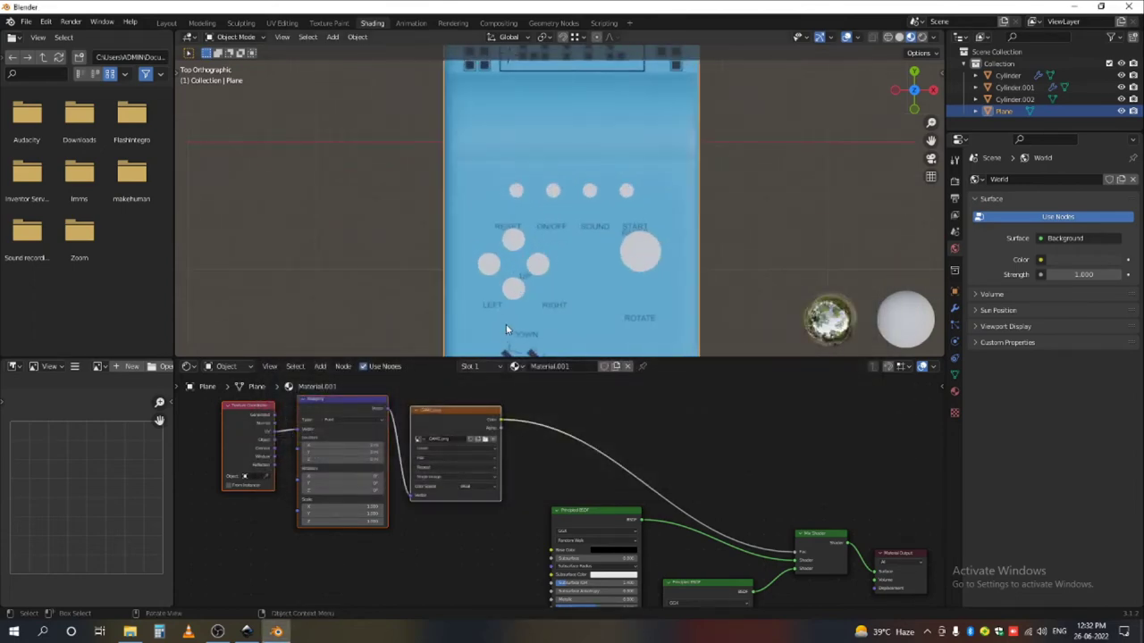
- Turn the small image editor into a UV Editor, join the file browser area into it and widen it
{"action": "scroll", "coordinate": [573, 338], "scroll_direction": "down", "scroll_amount": 6}
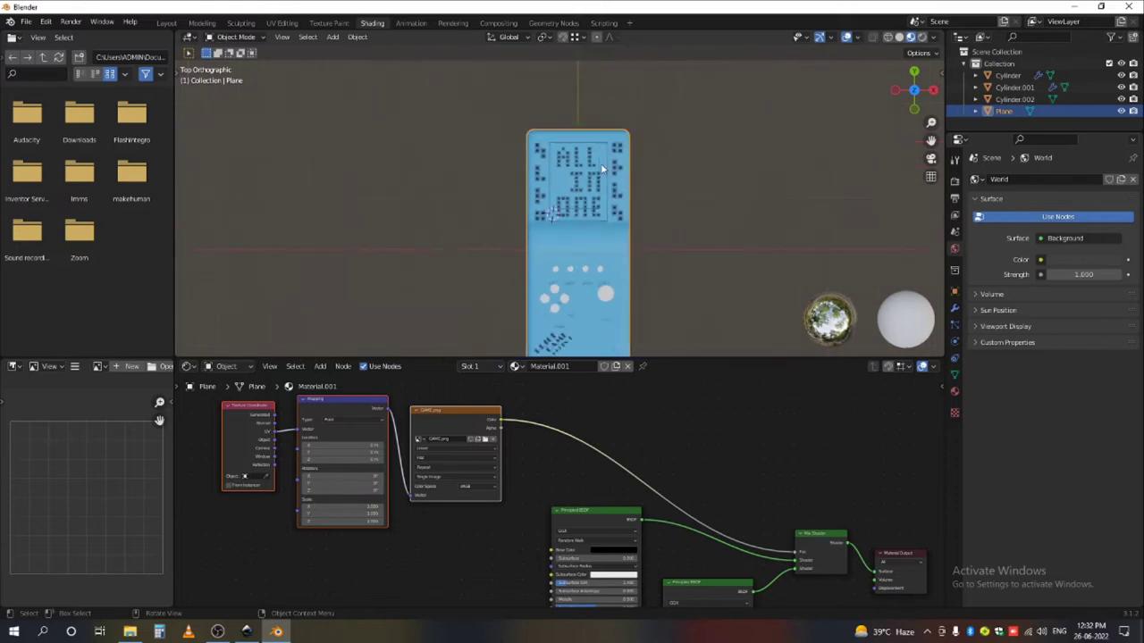
{"action": "scroll", "coordinate": [614, 254], "scroll_direction": "up", "scroll_amount": 4}
{"action": "scroll", "coordinate": [615, 254], "scroll_direction": "down", "scroll_amount": 1}
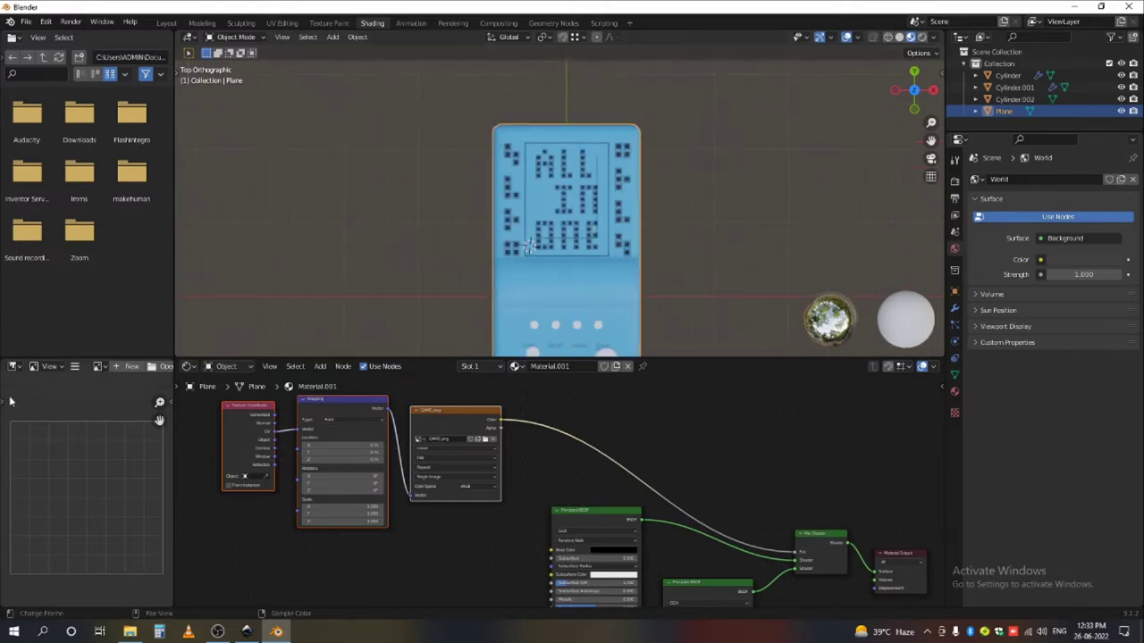
{"action": "left_click", "coordinate": [13, 366]}
{"action": "left_click", "coordinate": [36, 425]}
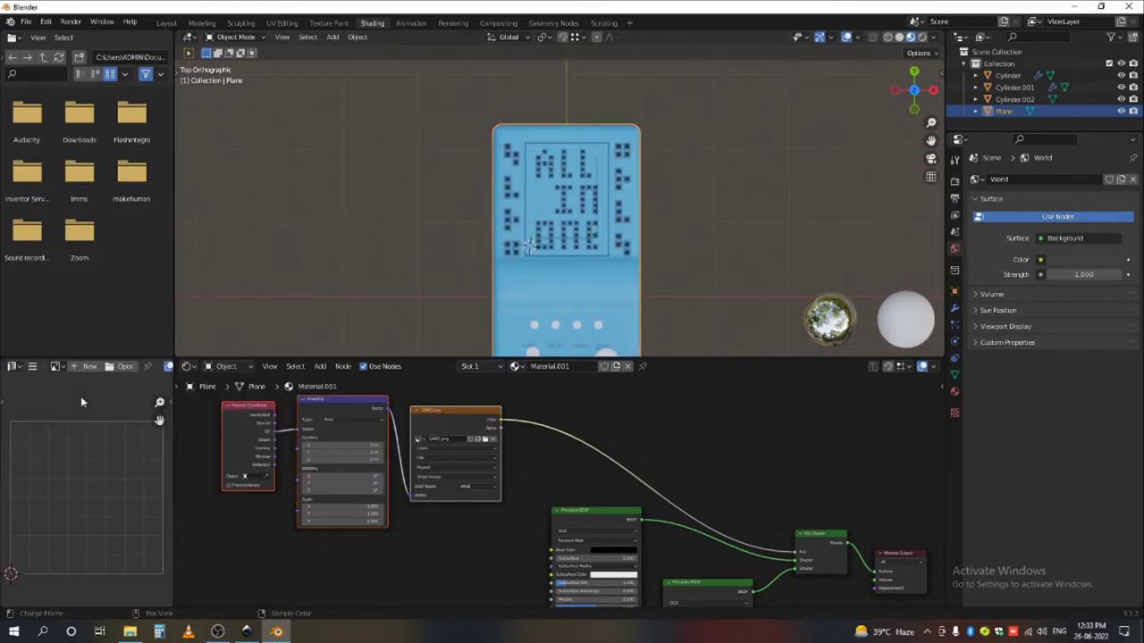
{"action": "right_click", "coordinate": [39, 358]}
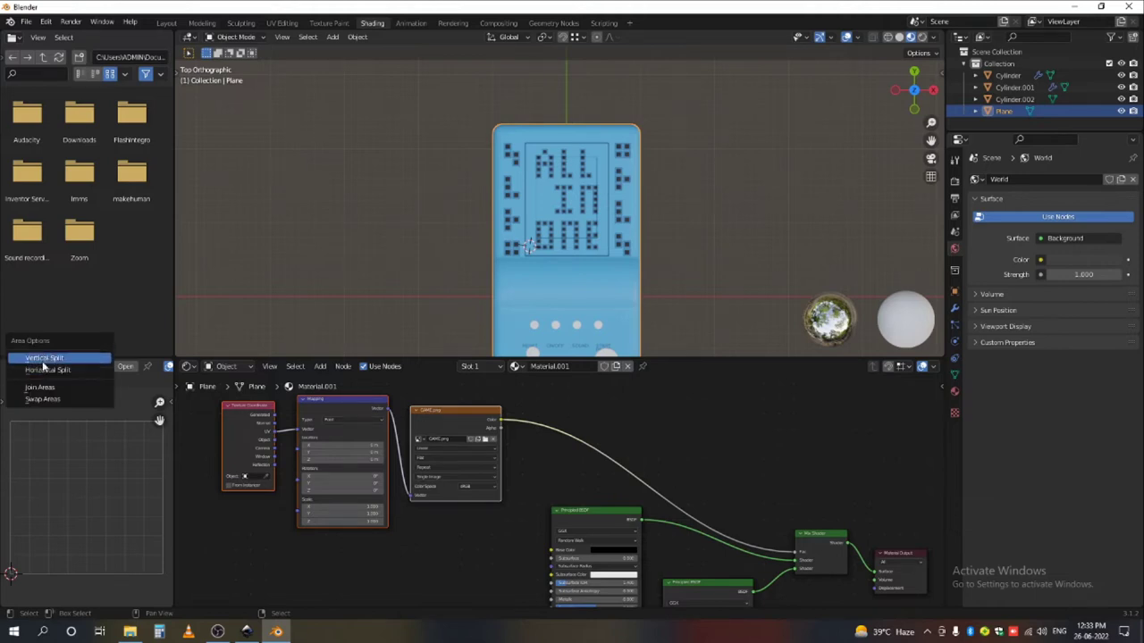
{"action": "left_click", "coordinate": [41, 388]}
{"action": "left_click", "coordinate": [65, 285]}
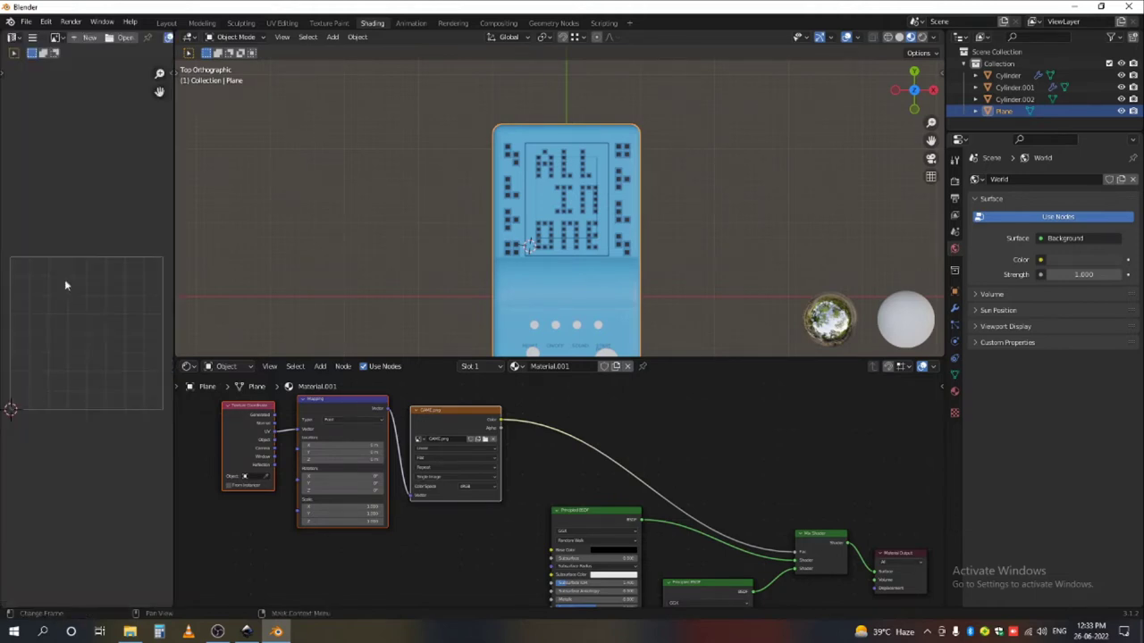
{"action": "left_click_drag", "start_coordinate": [174, 299], "coordinate": [309, 298]}
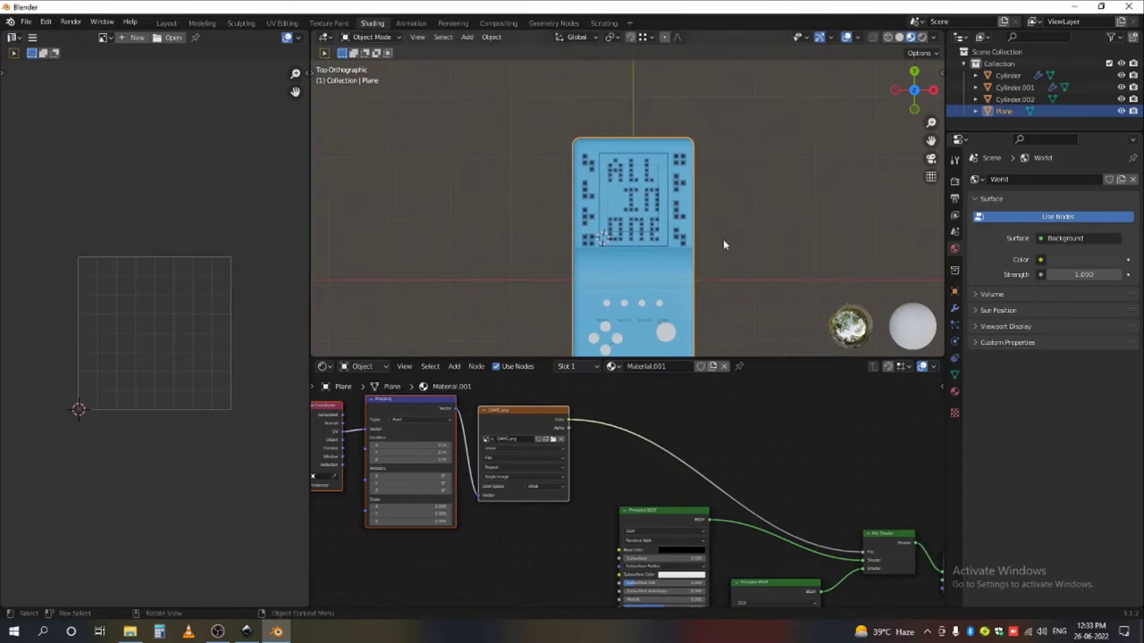
- Enter Edit Mode on the console body and select all of its geometry
{"action": "scroll", "coordinate": [723, 238], "scroll_direction": "down", "scroll_amount": 2}
{"action": "key", "text": "Tab"}
{"action": "scroll", "coordinate": [191, 363], "scroll_direction": "down", "scroll_amount": 4}
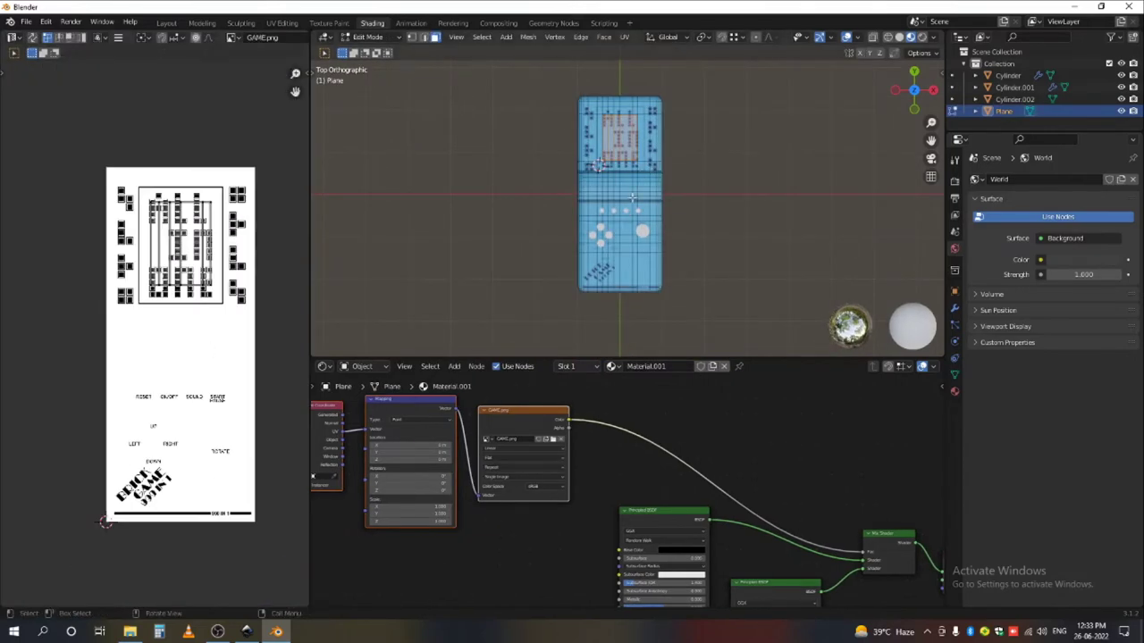
{"action": "key", "text": "a"}
{"action": "scroll", "coordinate": [245, 236], "scroll_direction": "up", "scroll_amount": 3}
{"action": "scroll", "coordinate": [175, 242], "scroll_direction": "down", "scroll_amount": 3}
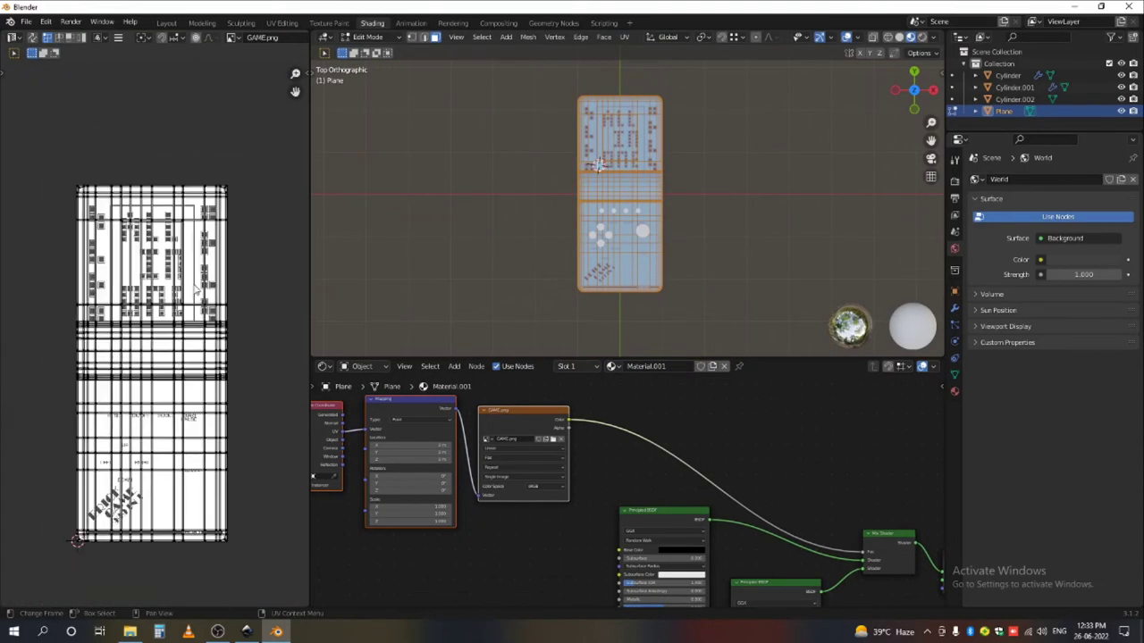
- Unwrap the whole console body using Project from View in the top orthographic view
{"action": "scroll", "coordinate": [191, 224], "scroll_direction": "up", "scroll_amount": 3}
{"action": "scroll", "coordinate": [195, 224], "scroll_direction": "down", "scroll_amount": 2}
{"action": "scroll", "coordinate": [615, 281], "scroll_direction": "up", "scroll_amount": 9}
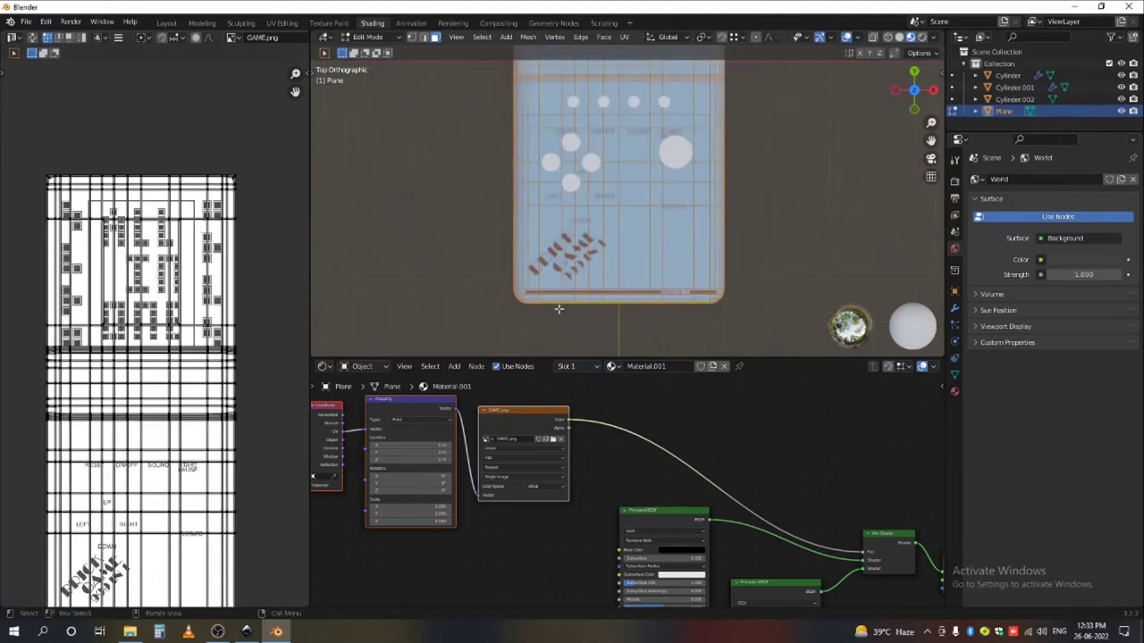
{"action": "scroll", "coordinate": [595, 238], "scroll_direction": "down", "scroll_amount": 4}
{"action": "scroll", "coordinate": [562, 265], "scroll_direction": "up", "scroll_amount": 5}
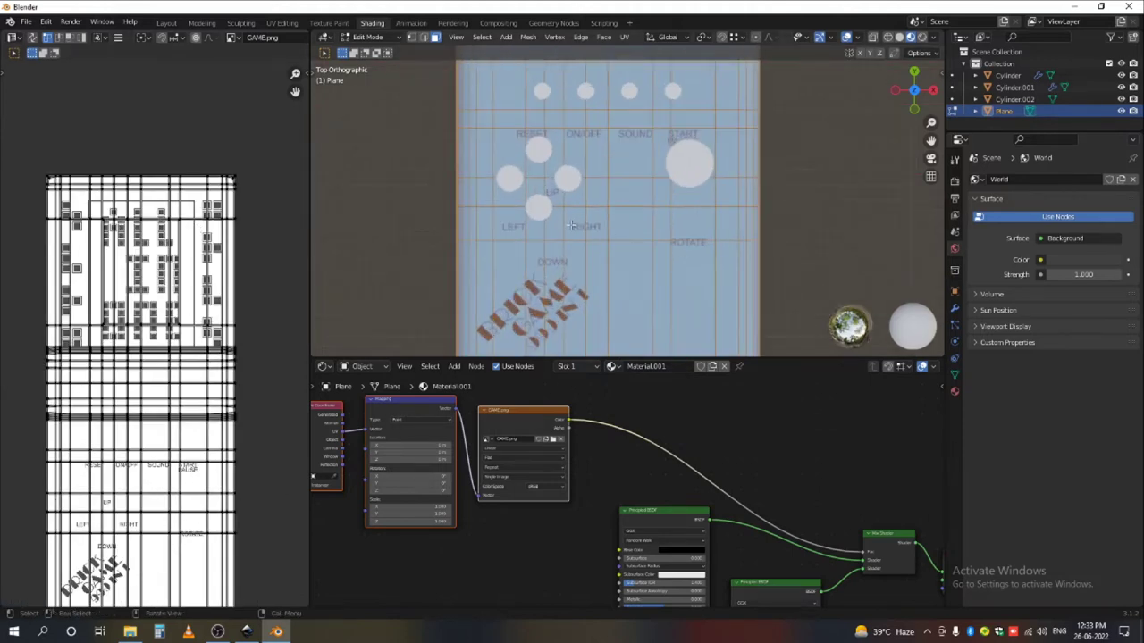
{"action": "scroll", "coordinate": [564, 266], "scroll_direction": "down", "scroll_amount": 2}
{"action": "middle_click_drag", "start_coordinate": [564, 266], "coordinate": [545, 222]}
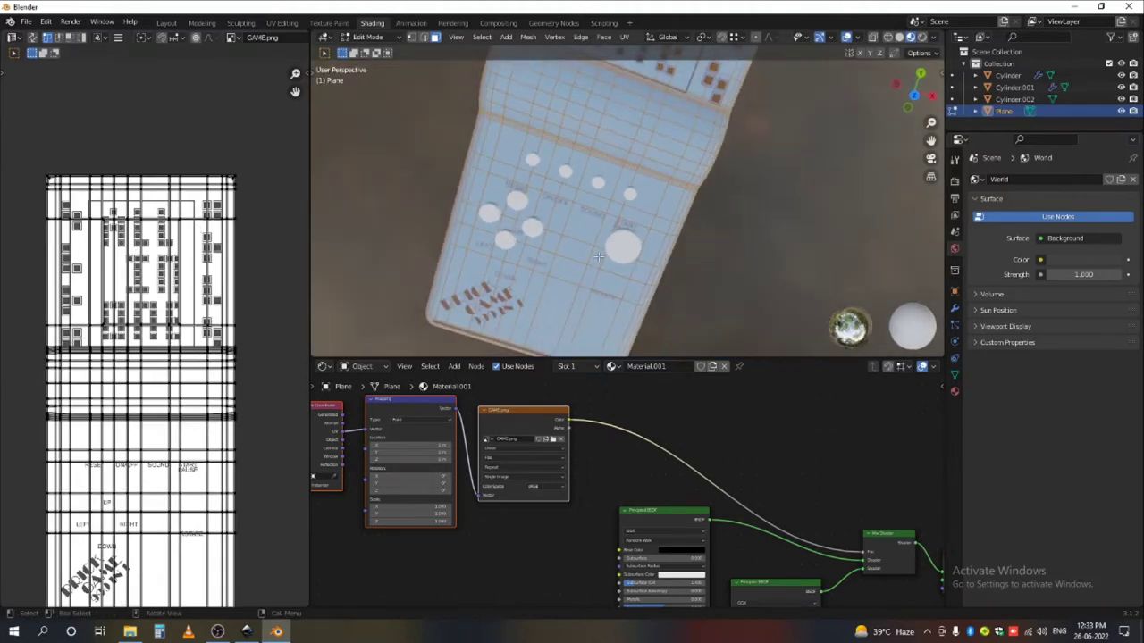
{"action": "key", "text": "KP_7"}
{"action": "scroll", "coordinate": [601, 256], "scroll_direction": "down", "scroll_amount": 2}
{"action": "scroll", "coordinate": [601, 256], "scroll_direction": "down", "scroll_amount": 2}
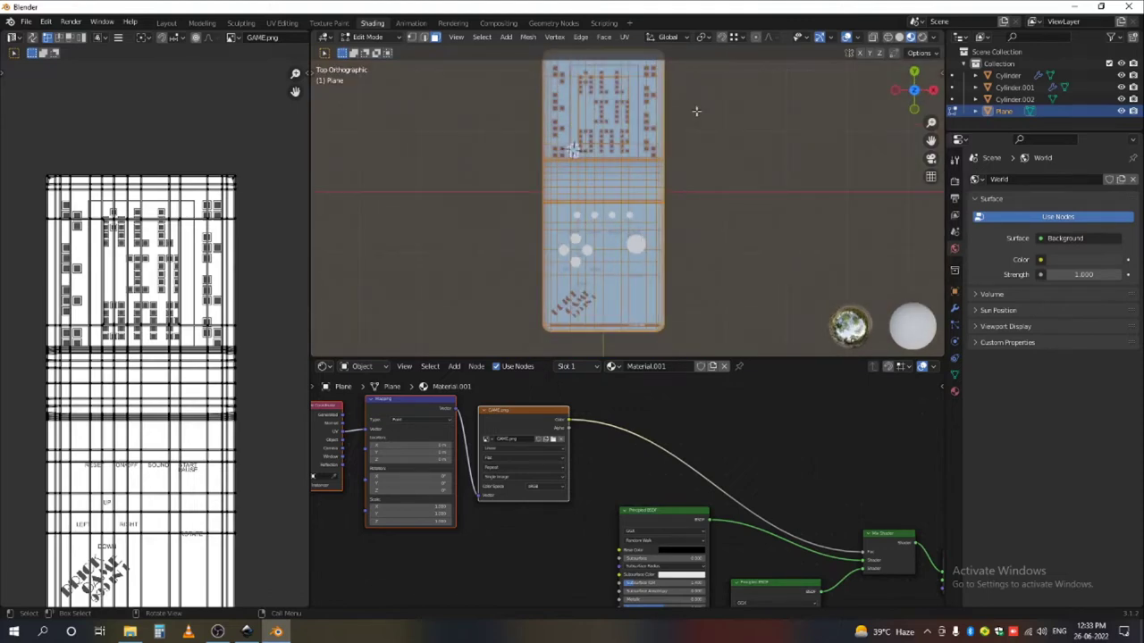
{"action": "key", "text": "u"}
{"action": "left_click", "coordinate": [672, 214]}
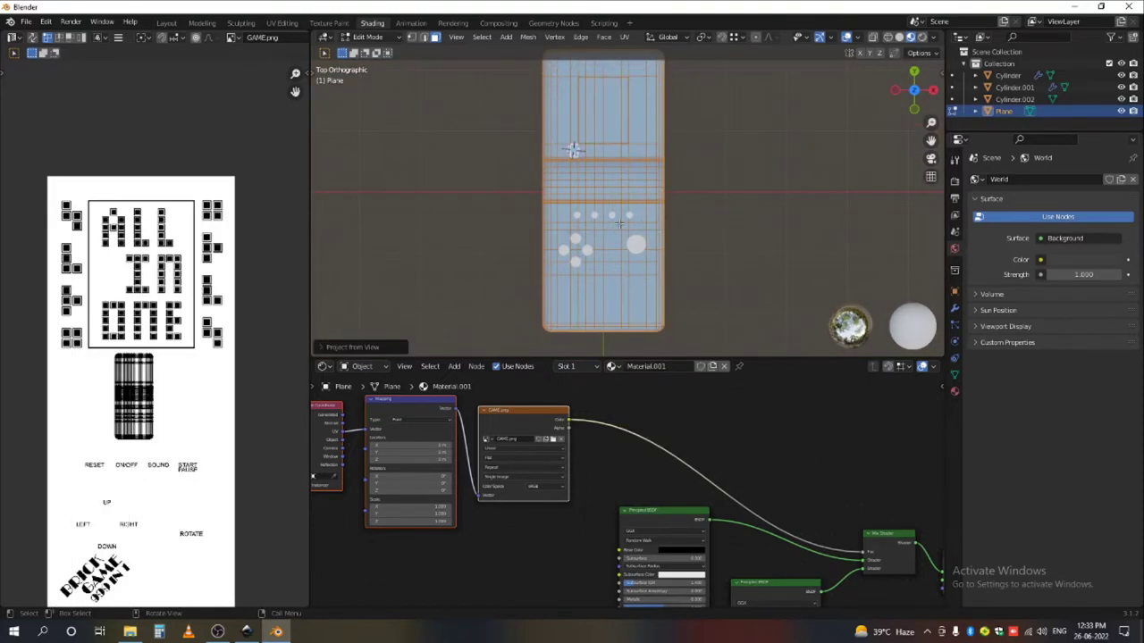
- Select all the projected UVs and scale them up until the layout roughly matches the GAME.png artwork
{"action": "key", "text": "a"}
{"action": "key", "text": "s"}
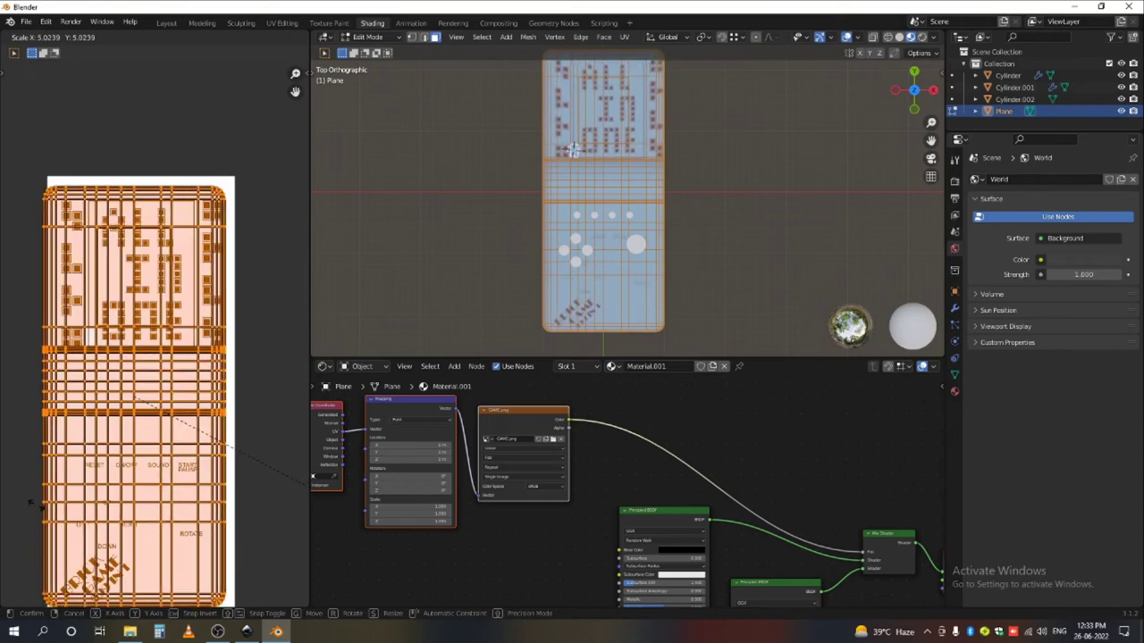
{"action": "left_click", "coordinate": [17, 154]}
{"action": "scroll", "coordinate": [17, 154], "scroll_direction": "down", "scroll_amount": 3}
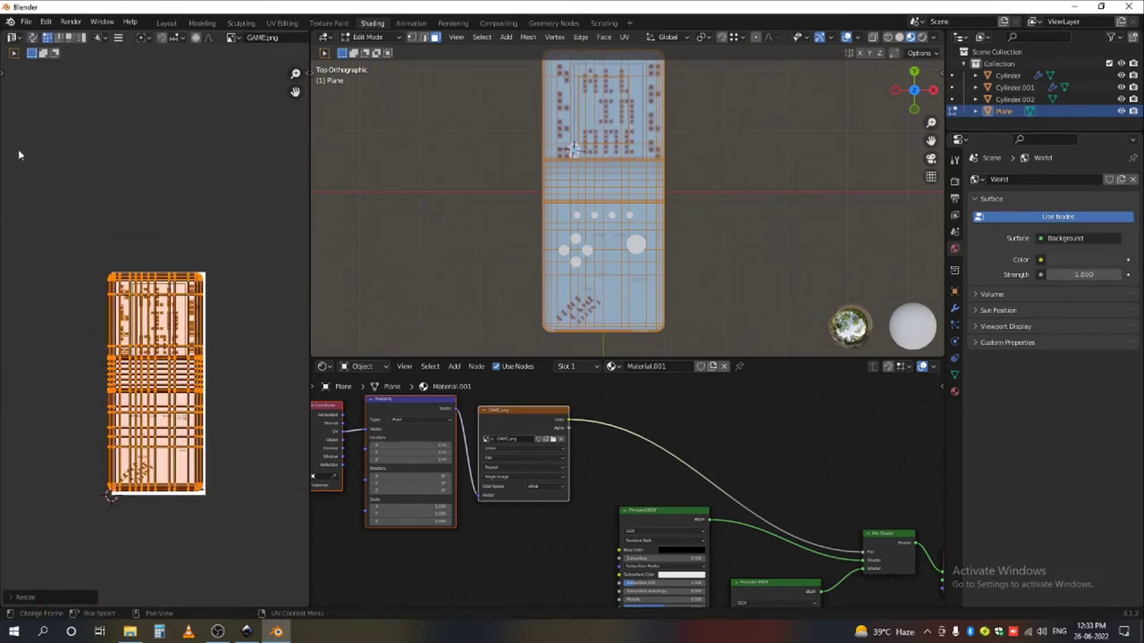
- Activate the UV Editor's Move tool and shift the whole layout slightly right to centre it horizontally on GAME.png
{"action": "left_click", "coordinate": [2, 74]}
{"action": "left_click", "coordinate": [17, 119]}
{"action": "scroll", "coordinate": [158, 385], "scroll_direction": "up", "scroll_amount": 2}
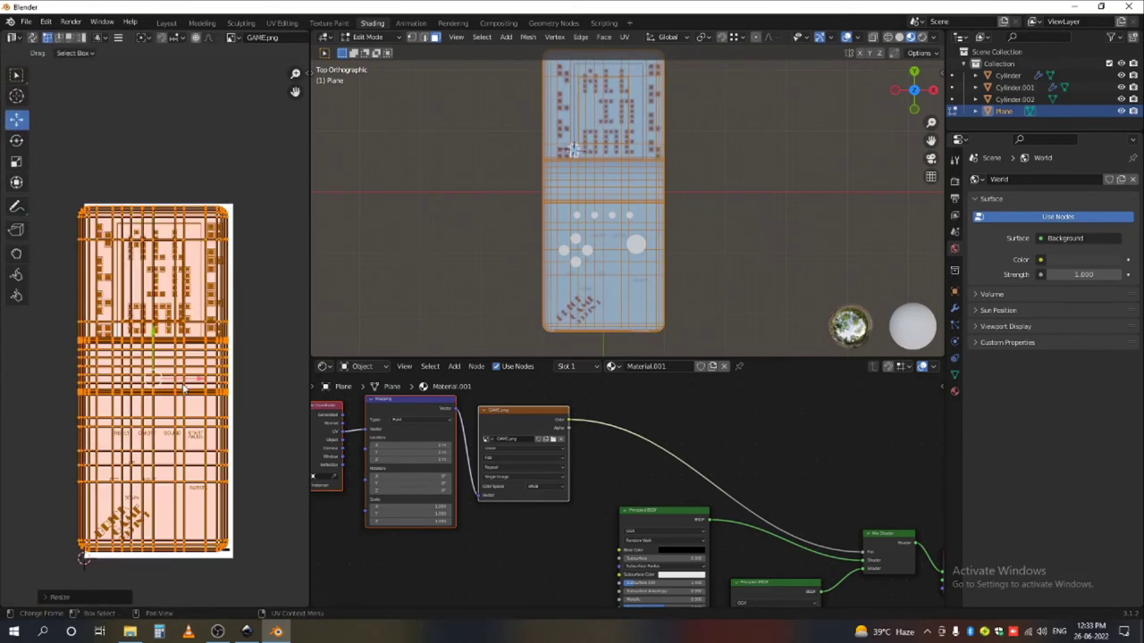
{"action": "left_click_drag", "start_coordinate": [185, 382], "coordinate": [188, 381]}
{"action": "left_click", "coordinate": [166, 356]}
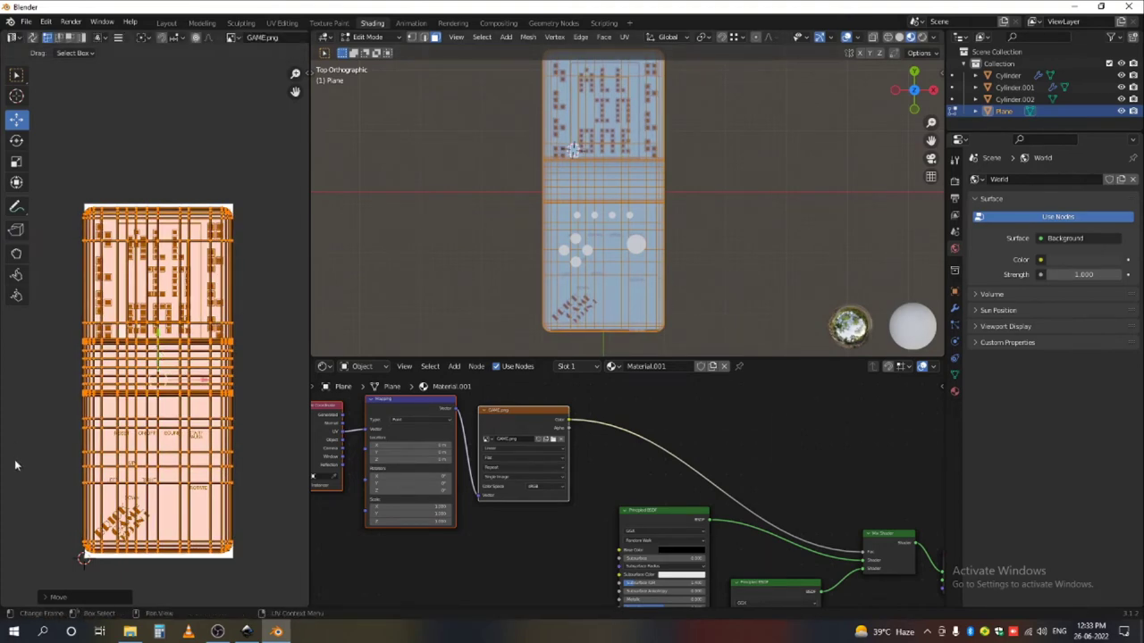
- Move the whole UV layout slightly down and a little right to realign the artwork with the body
{"action": "scroll", "coordinate": [123, 463], "scroll_direction": "up", "scroll_amount": 1}
{"action": "key", "text": "g"}
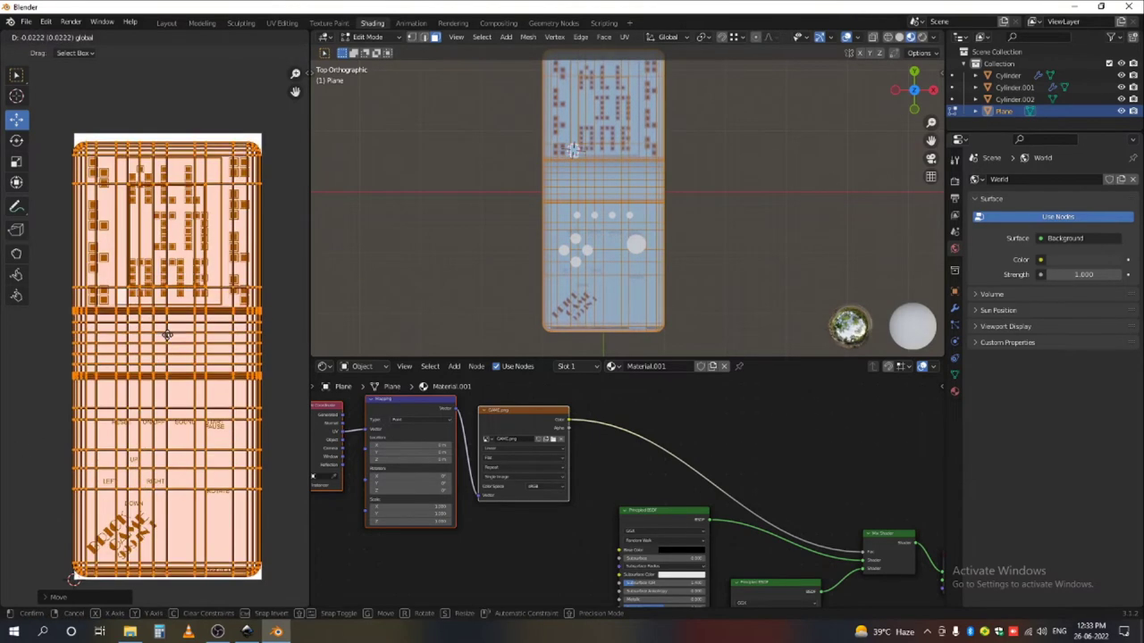
{"action": "left_click", "coordinate": [167, 345]}
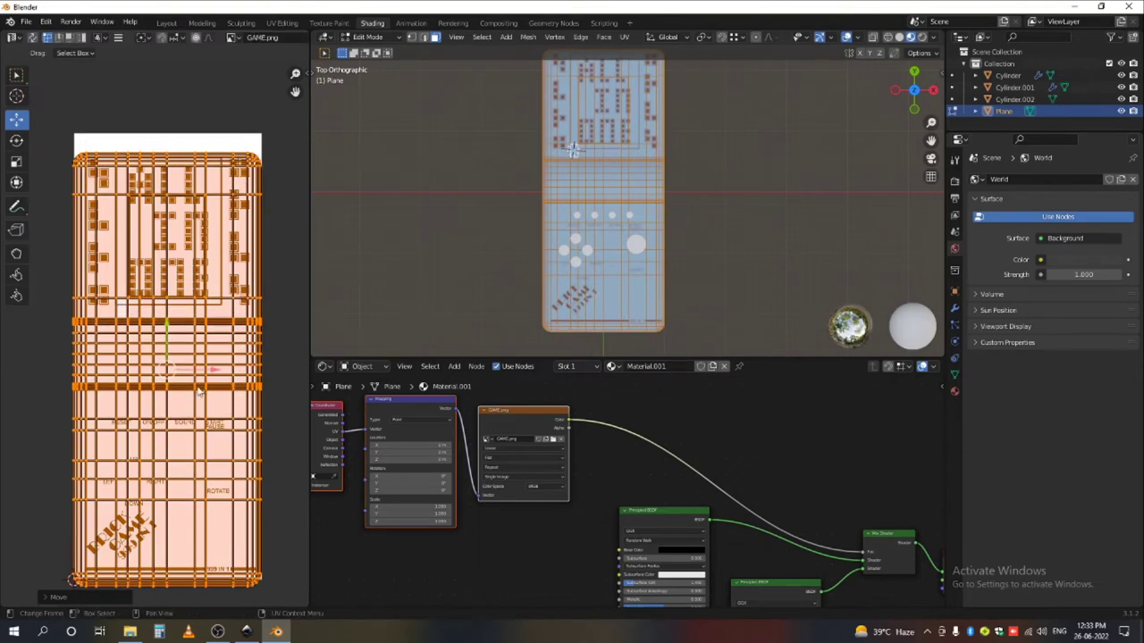
{"action": "key", "text": "g"}
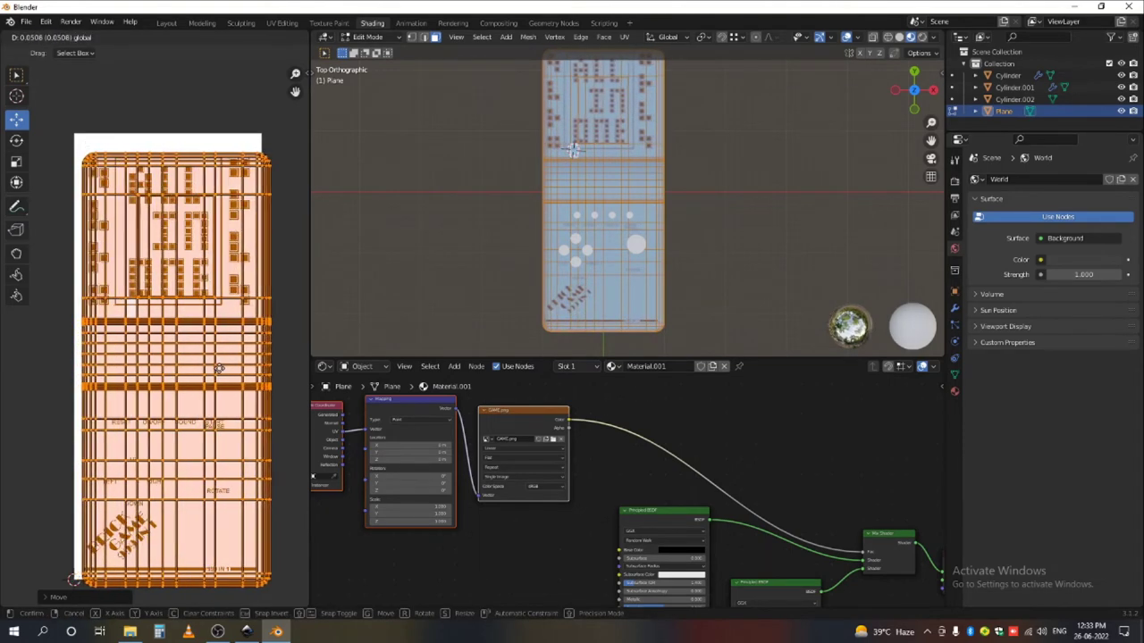
{"action": "left_click", "coordinate": [212, 368]}
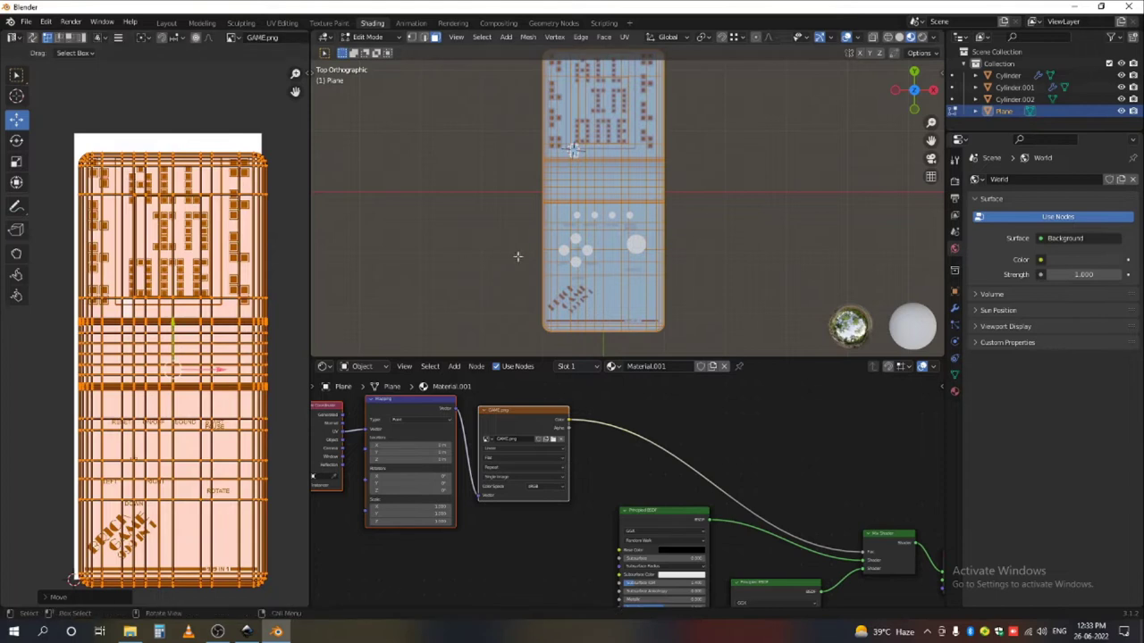
- Check the alignment of the screen artwork and button labels on the body, viewing them in Object Mode
{"action": "scroll", "coordinate": [573, 150], "scroll_direction": "up", "scroll_amount": 3}
{"action": "scroll", "coordinate": [486, 191], "scroll_direction": "down", "scroll_amount": 1}
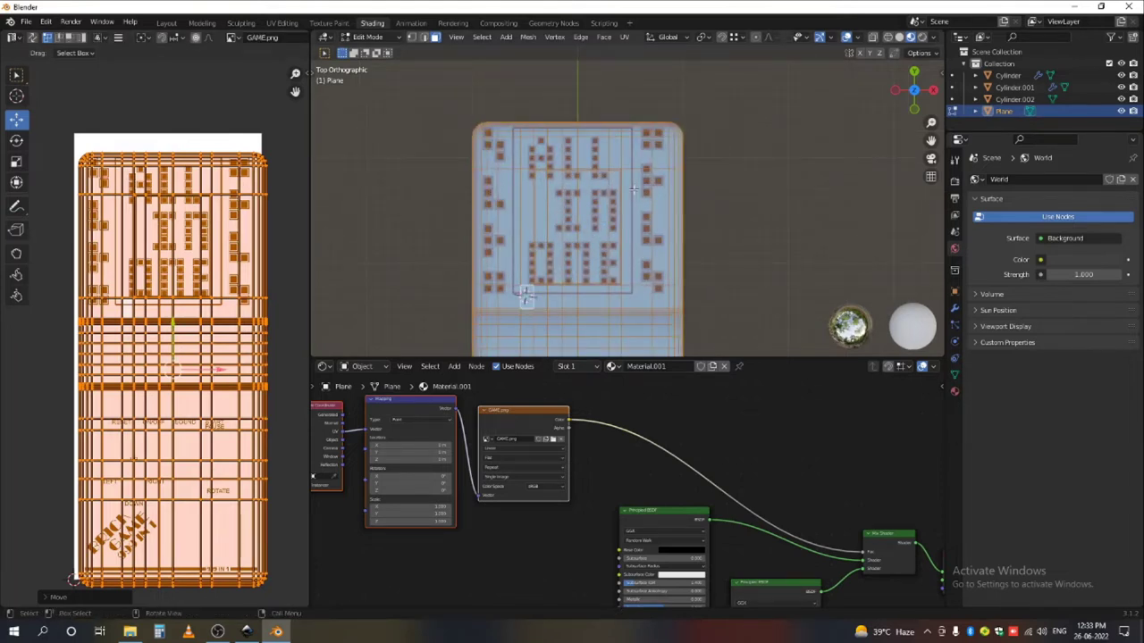
{"action": "scroll", "coordinate": [652, 118], "scroll_direction": "down", "scroll_amount": 3}
{"action": "scroll", "coordinate": [620, 204], "scroll_direction": "up", "scroll_amount": 2}
{"action": "left_click", "coordinate": [617, 171]}
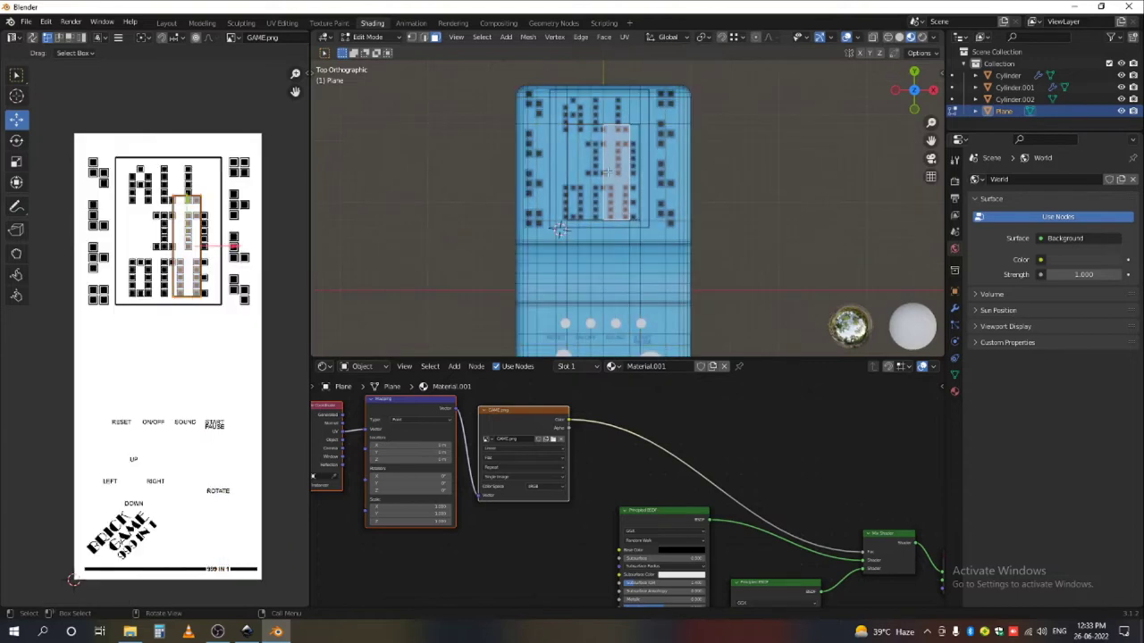
{"action": "key", "text": "Tab"}
{"action": "scroll", "coordinate": [613, 297], "scroll_direction": "down", "scroll_amount": 2}
{"action": "scroll", "coordinate": [588, 243], "scroll_direction": "up", "scroll_amount": 5}
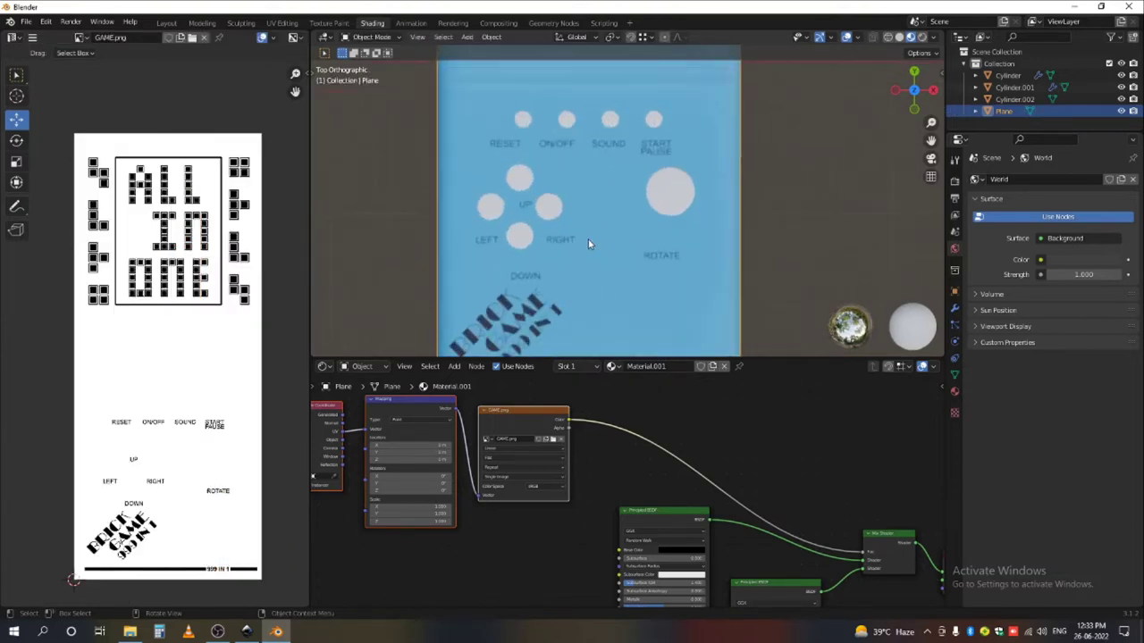
- In Edit Mode, move the UVs of the three faces beneath the right direction button so the RIGHT label sits closer under it
{"action": "key", "text": "Tab"}
{"action": "scroll", "coordinate": [588, 243], "scroll_direction": "up", "scroll_amount": 3}
{"action": "left_click", "coordinate": [607, 257]}
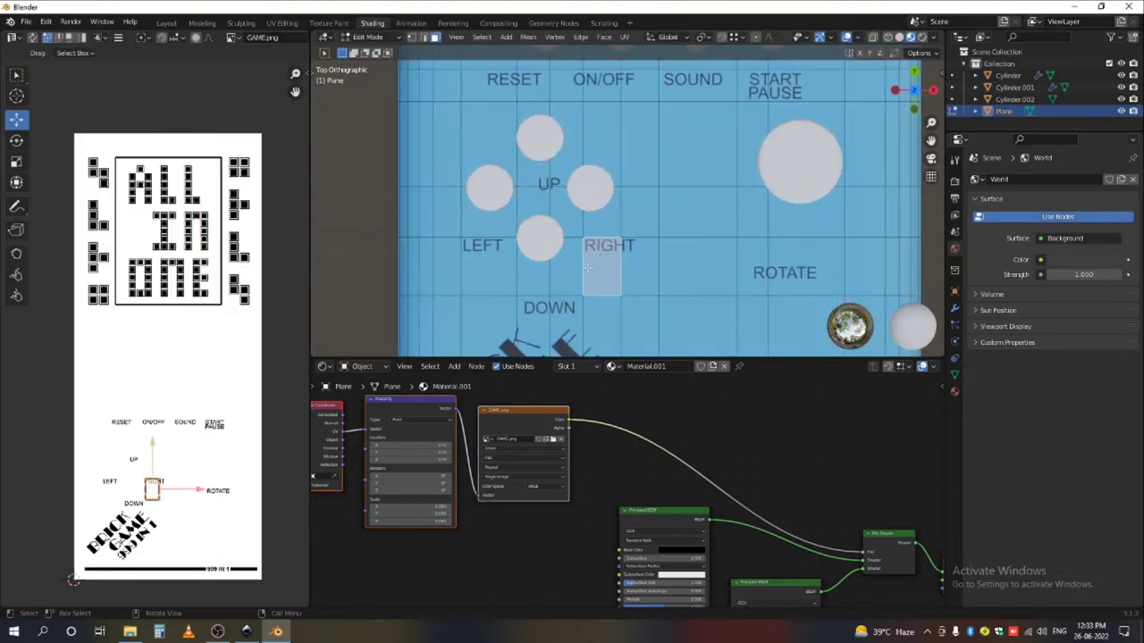
{"action": "left_click", "coordinate": [571, 266], "text": "shift"}
{"action": "left_click", "coordinate": [626, 265], "text": "shift"}
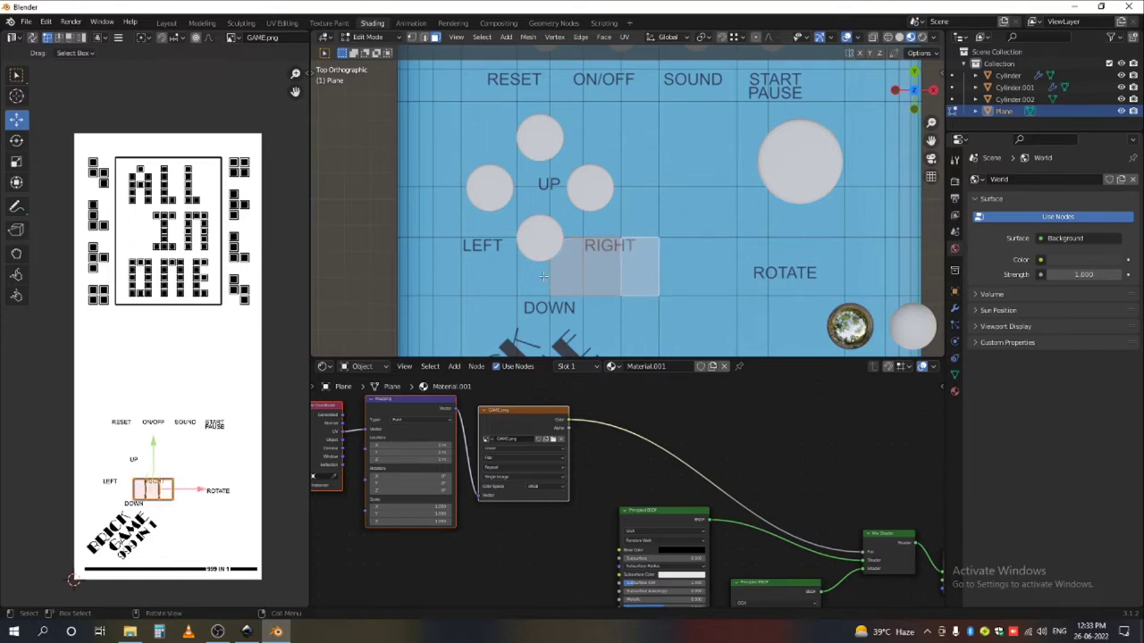
{"action": "left_click", "coordinate": [594, 261]}
{"action": "left_click", "coordinate": [625, 265], "text": "shift"}
{"action": "left_click", "coordinate": [573, 225]}
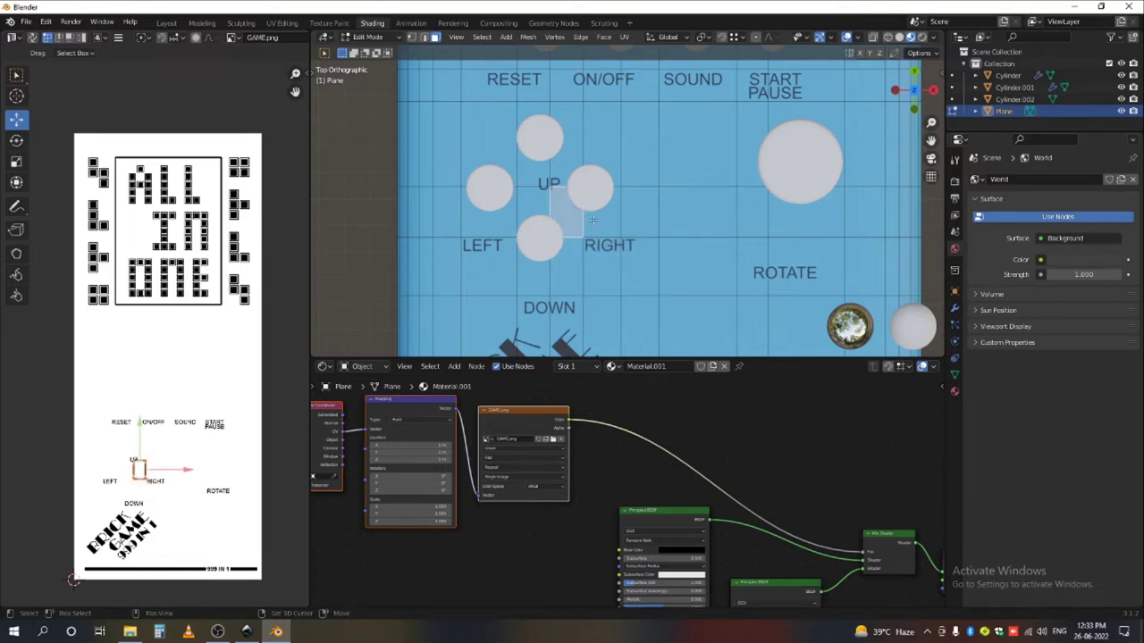
{"action": "left_click", "coordinate": [600, 223], "text": "shift"}
{"action": "left_click", "coordinate": [632, 221], "text": "shift"}
{"action": "scroll", "coordinate": [122, 472], "scroll_direction": "up", "scroll_amount": 4}
{"action": "scroll", "coordinate": [239, 495], "scroll_direction": "up", "scroll_amount": 3}
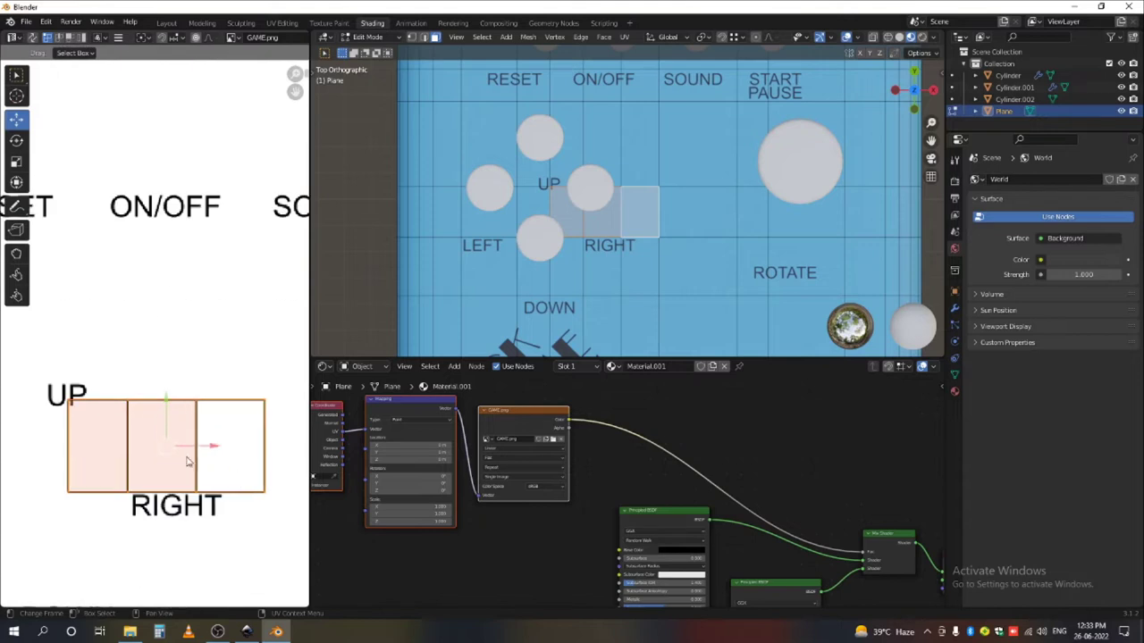
{"action": "left_click_drag", "start_coordinate": [168, 448], "coordinate": [202, 495]}
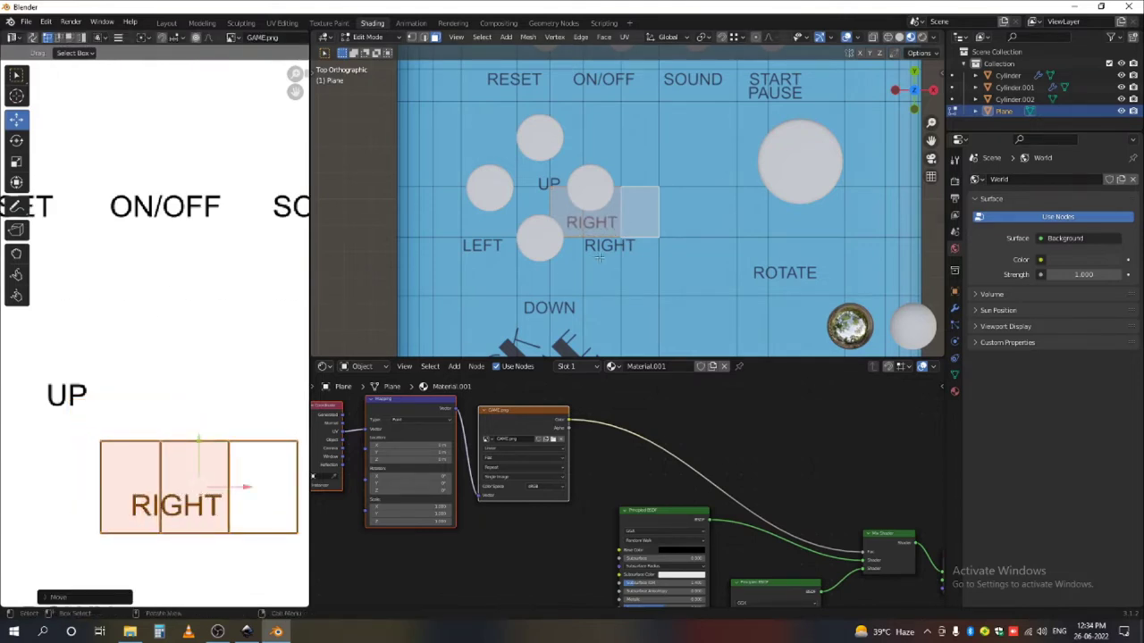
- Move the UVs of the faces carrying the duplicate lower RIGHT label onto a blank area of the image
{"action": "left_click", "coordinate": [628, 258]}
{"action": "left_click", "coordinate": [639, 267], "text": "shift"}
{"action": "scroll", "coordinate": [221, 471], "scroll_direction": "down", "scroll_amount": 3}
{"action": "left_click_drag", "start_coordinate": [203, 433], "coordinate": [273, 524]}
- Shift the UVs of the two faces around the up direction button so the UP label sits directly beneath it
{"action": "left_click", "coordinate": [539, 169]}
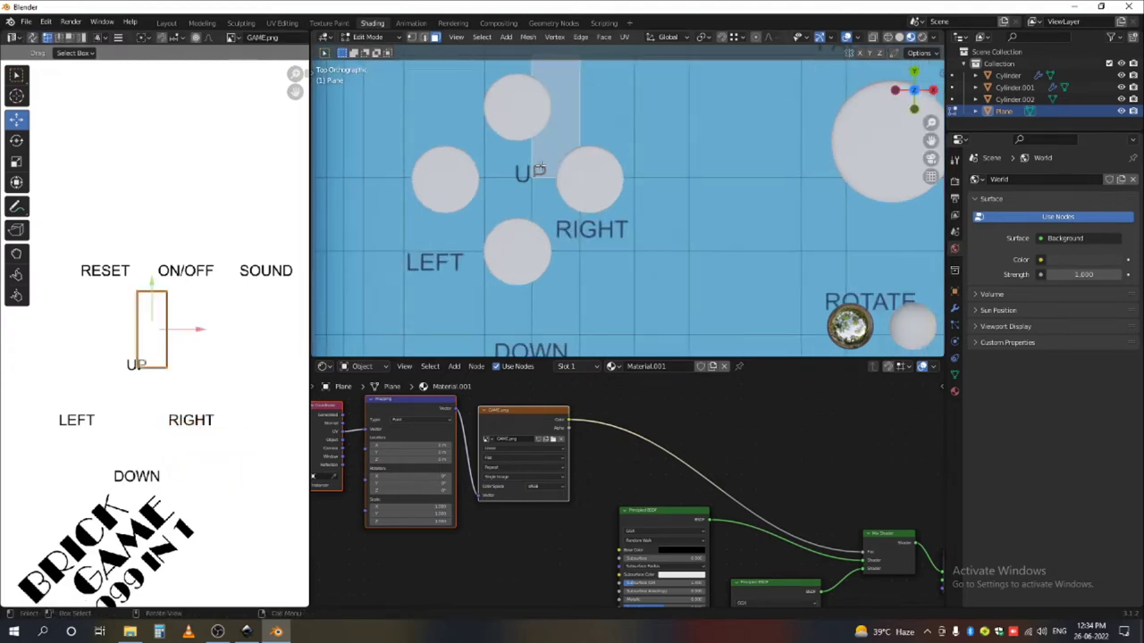
{"action": "left_click", "coordinate": [530, 204], "text": "shift"}
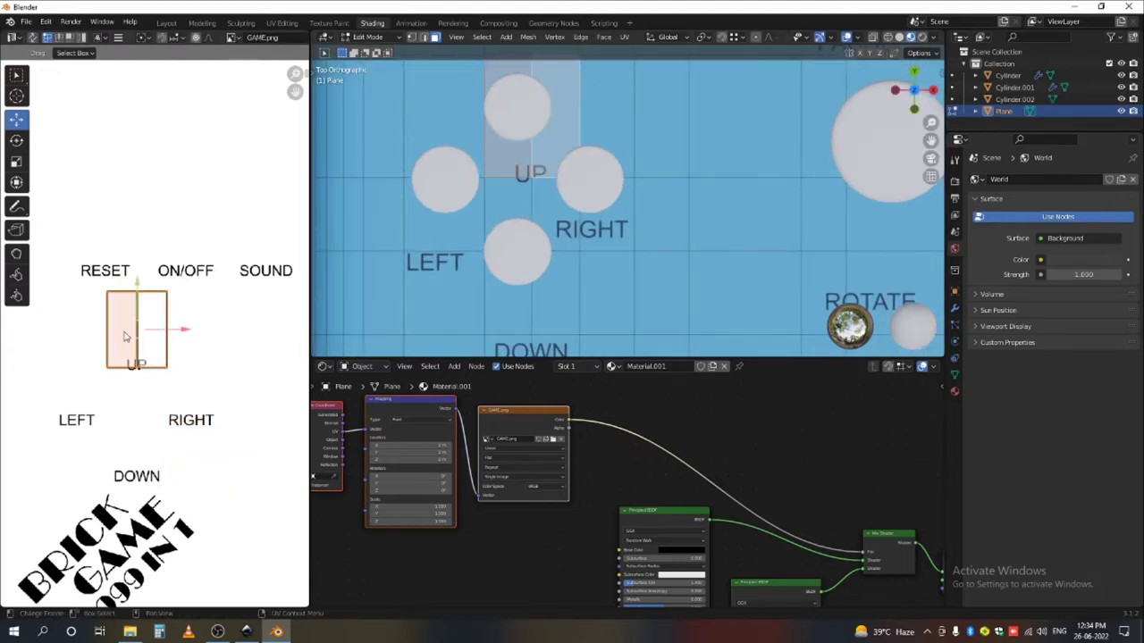
{"action": "left_click_drag", "start_coordinate": [137, 306], "coordinate": [171, 337]}
- Move the UVs of the face below the UP label onto blank image space and check the labels in Object Mode
{"action": "left_click", "coordinate": [517, 177]}
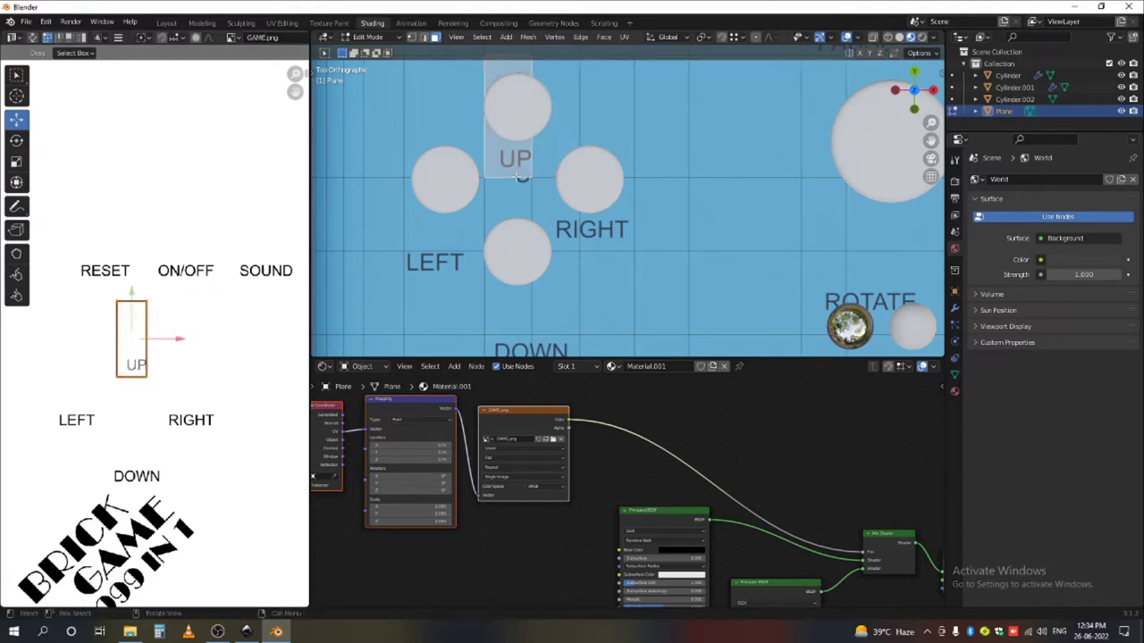
{"action": "left_click", "coordinate": [519, 207]}
{"action": "left_click_drag", "start_coordinate": [145, 391], "coordinate": [44, 376]}
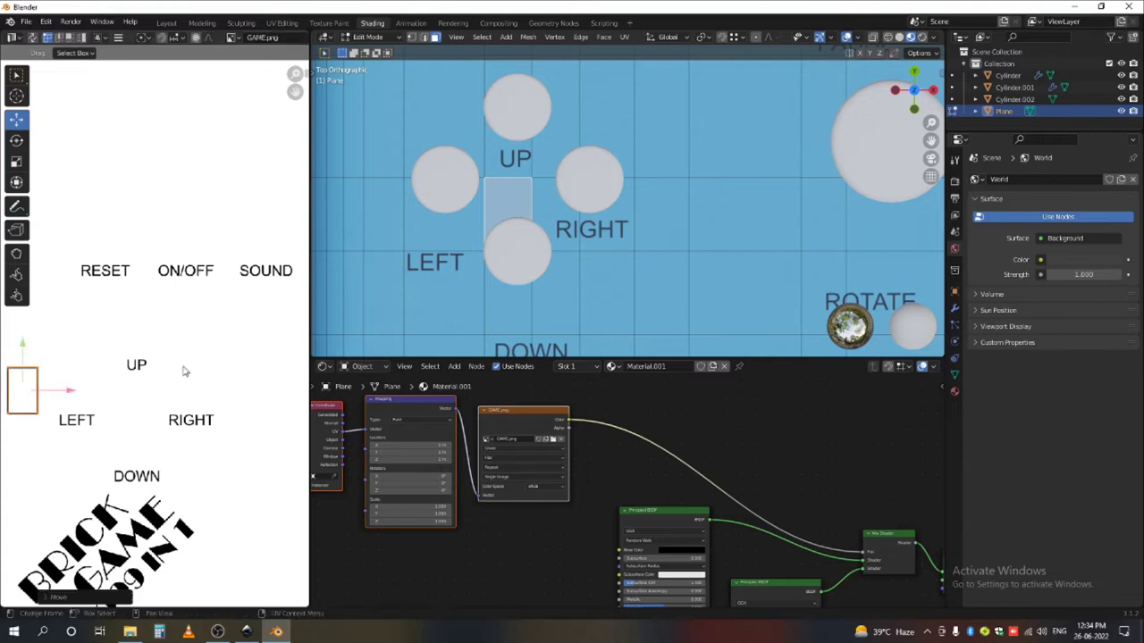
{"action": "key", "text": "Tab"}
{"action": "scroll", "coordinate": [529, 247], "scroll_direction": "down", "scroll_amount": 4}
{"action": "scroll", "coordinate": [524, 253], "scroll_direction": "up", "scroll_amount": 4}
{"action": "key", "text": "Tab"}
- Move the UVs of the face at the left direction button so the LEFT label appears directly beneath the button
{"action": "left_click", "coordinate": [425, 262]}
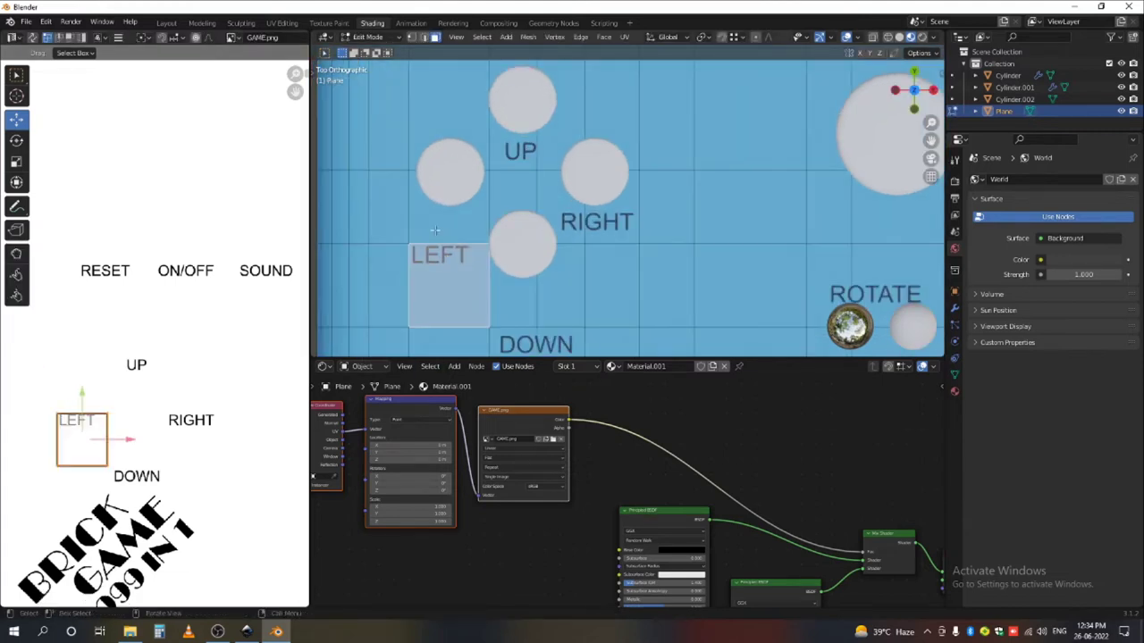
{"action": "left_click", "coordinate": [432, 223]}
{"action": "scroll", "coordinate": [487, 257], "scroll_direction": "down", "scroll_amount": 3}
{"action": "scroll", "coordinate": [73, 389], "scroll_direction": "up", "scroll_amount": 2}
{"action": "left_click_drag", "start_coordinate": [95, 373], "coordinate": [84, 396]}
{"action": "scroll", "coordinate": [93, 411], "scroll_direction": "up", "scroll_amount": 2}
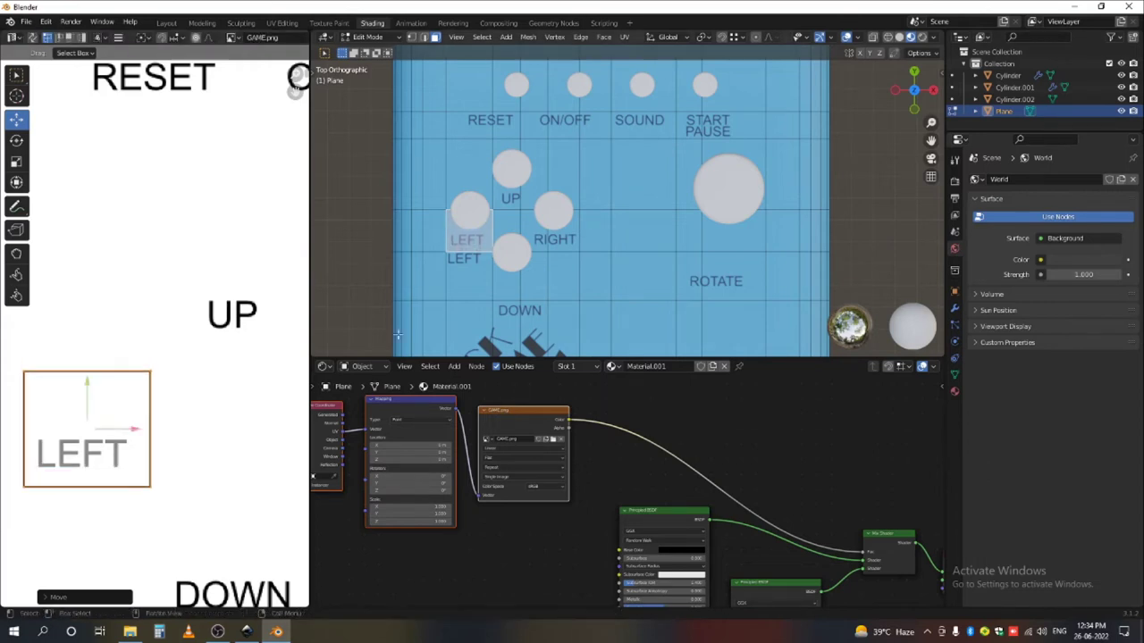
- Try moving the UVs of the face carrying the duplicate lower LEFT label onto a blank area of the image
{"action": "scroll", "coordinate": [539, 284], "scroll_direction": "up", "scroll_amount": 4}
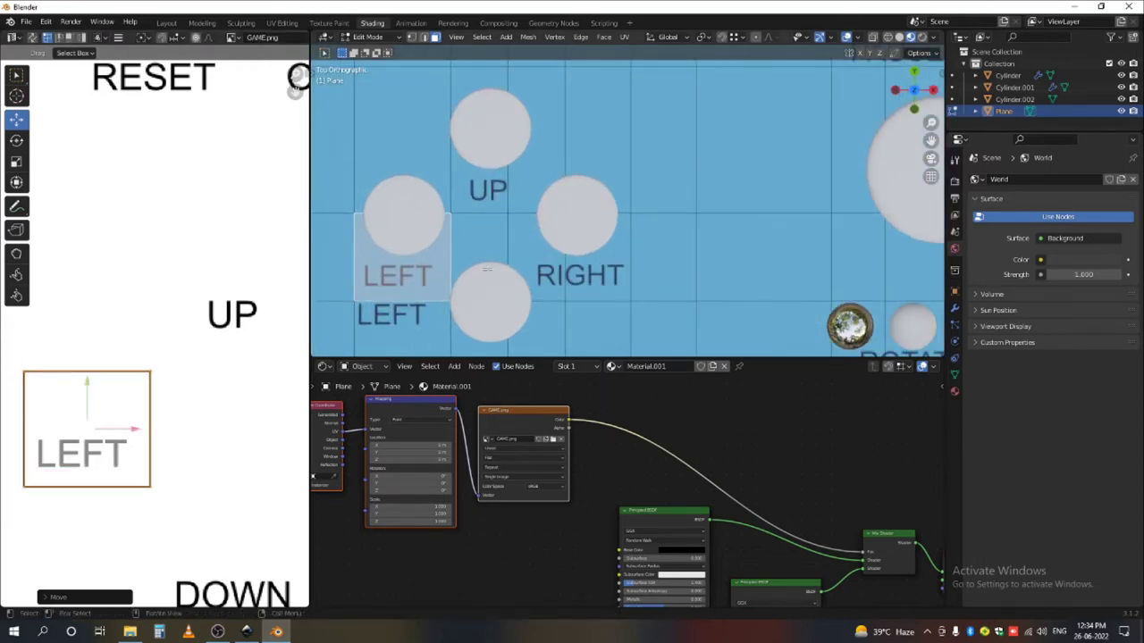
{"action": "scroll", "coordinate": [487, 268], "scroll_direction": "down", "scroll_amount": 5}
{"action": "scroll", "coordinate": [265, 373], "scroll_direction": "down", "scroll_amount": 3}
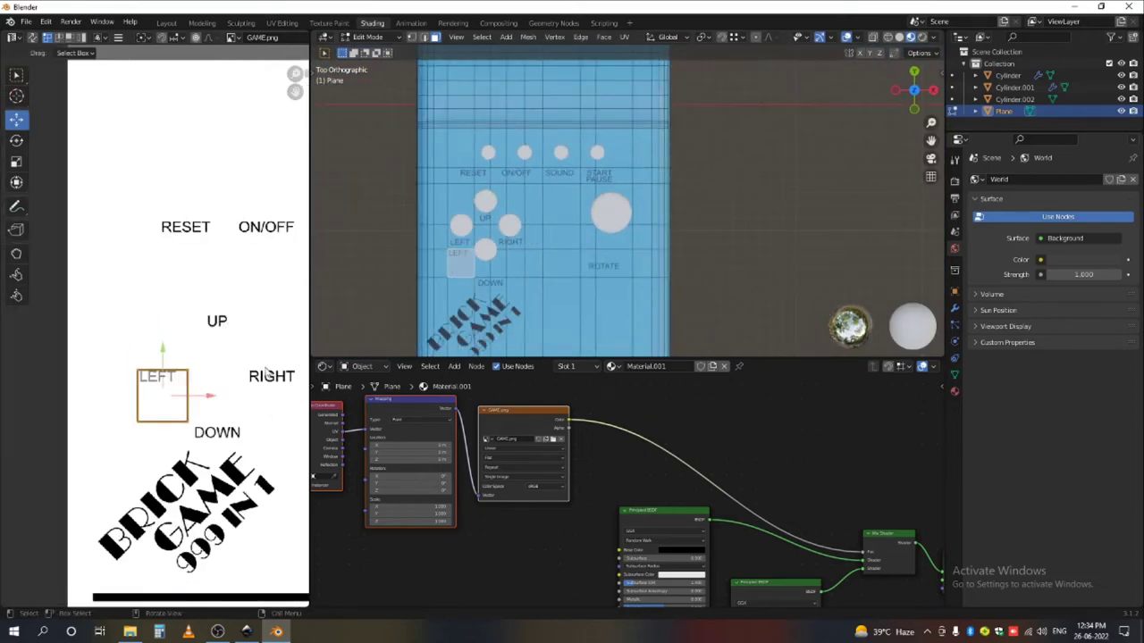
{"action": "scroll", "coordinate": [219, 393], "scroll_direction": "up", "scroll_amount": 3}
{"action": "left_click_drag", "start_coordinate": [104, 375], "coordinate": [102, 412]}
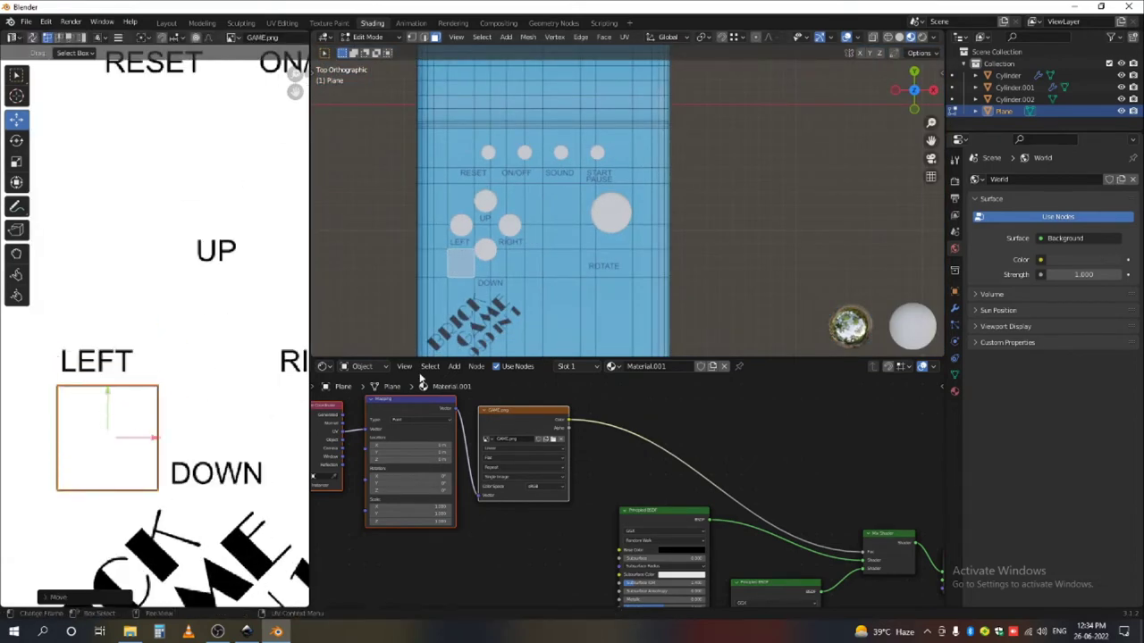
- Try shifting the UVs of the two faces below the down direction button, and undo the shift
{"action": "scroll", "coordinate": [497, 261], "scroll_direction": "up", "scroll_amount": 3}
{"action": "left_click", "coordinate": [478, 285]}
{"action": "scroll", "coordinate": [474, 283], "scroll_direction": "up", "scroll_amount": 2}
{"action": "left_click", "coordinate": [509, 259], "text": "shift"}
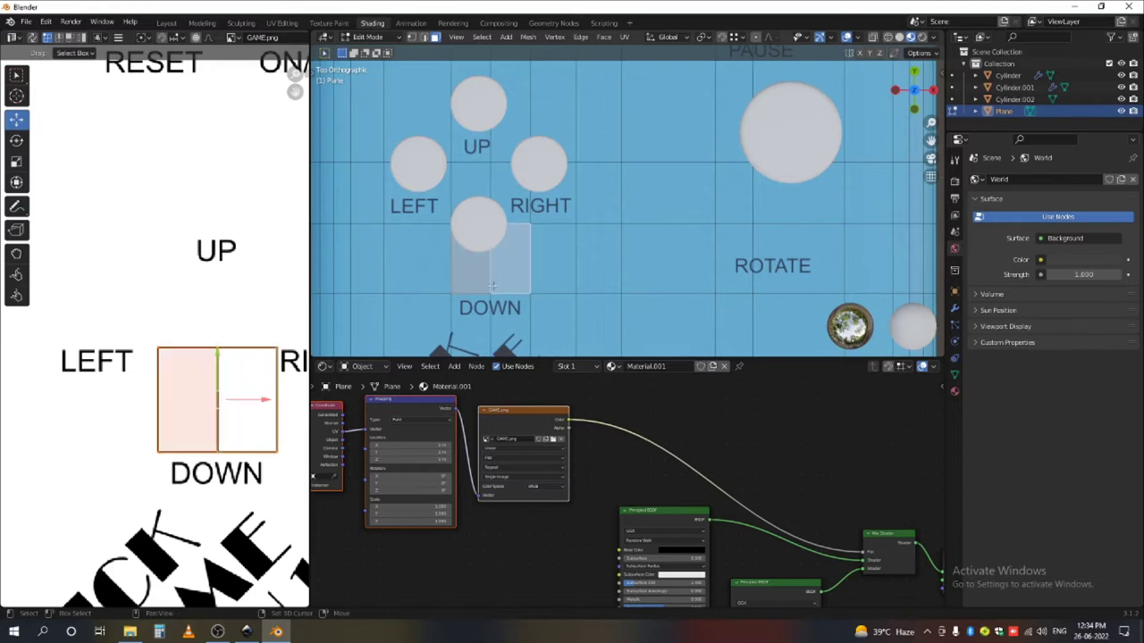
{"action": "left_click_drag", "start_coordinate": [220, 378], "coordinate": [222, 420]}
{"action": "key", "text": "ctrl+z"}
- Select the face below the LEFT label together with the two faces below the down direction button
{"action": "left_click", "coordinate": [427, 267], "text": "shift"}
{"action": "left_click", "coordinate": [210, 430]}
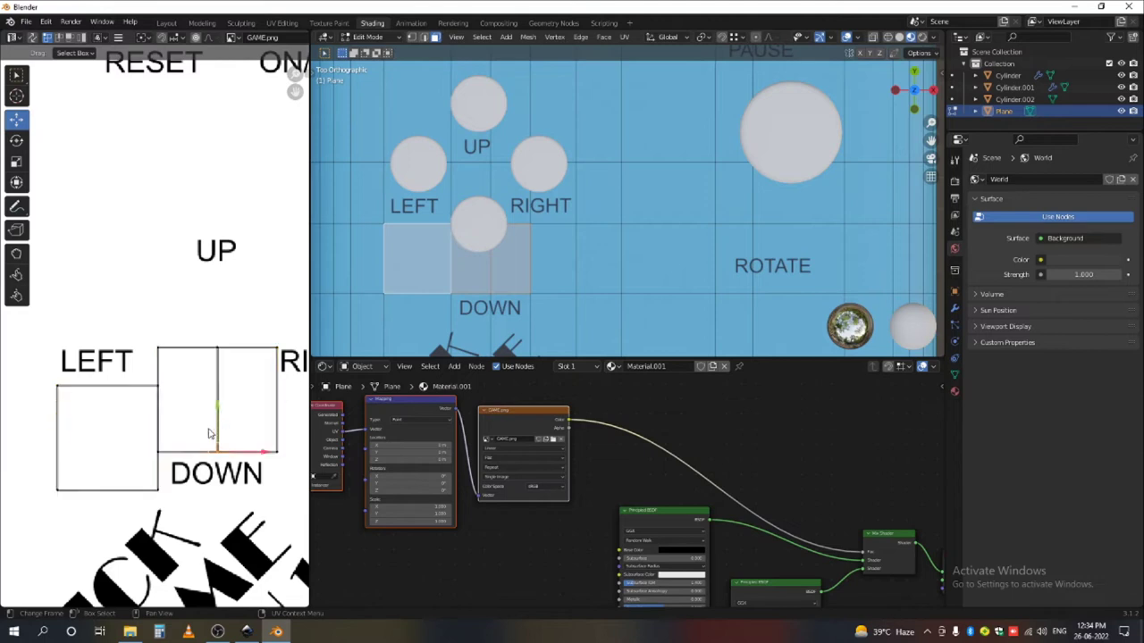
{"action": "key", "text": "ctrl+z"}
{"action": "key", "text": "ctrl+z"}
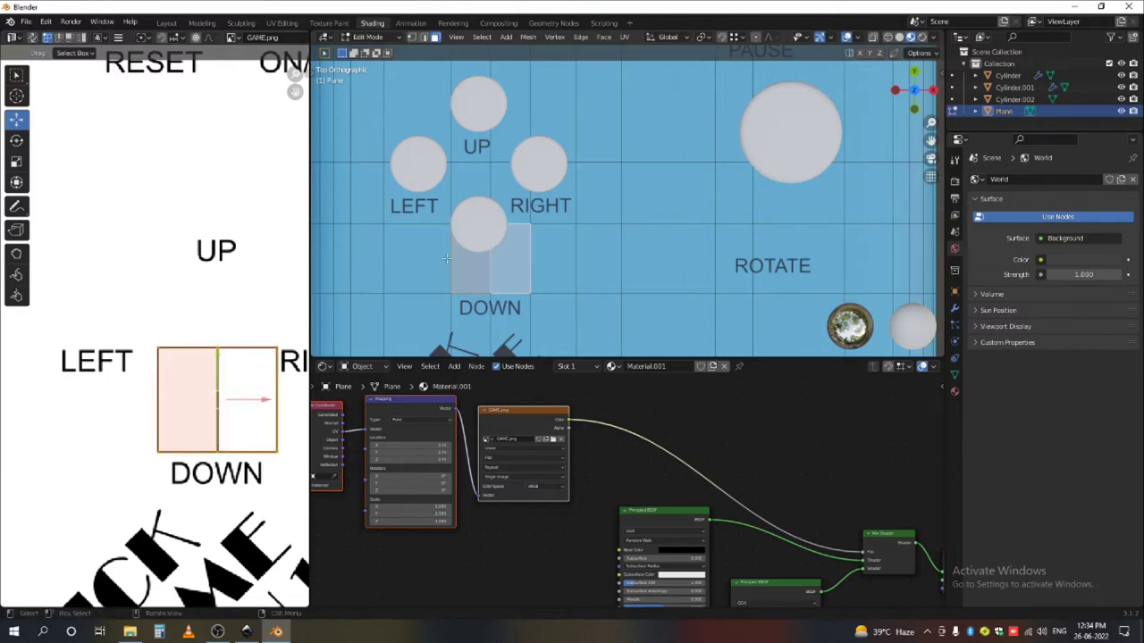
{"action": "key", "text": "ctrl+z"}
{"action": "left_click", "coordinate": [429, 269]}
{"action": "left_click", "coordinate": [470, 272], "text": "shift"}
{"action": "left_click", "coordinate": [507, 272], "text": "shift"}
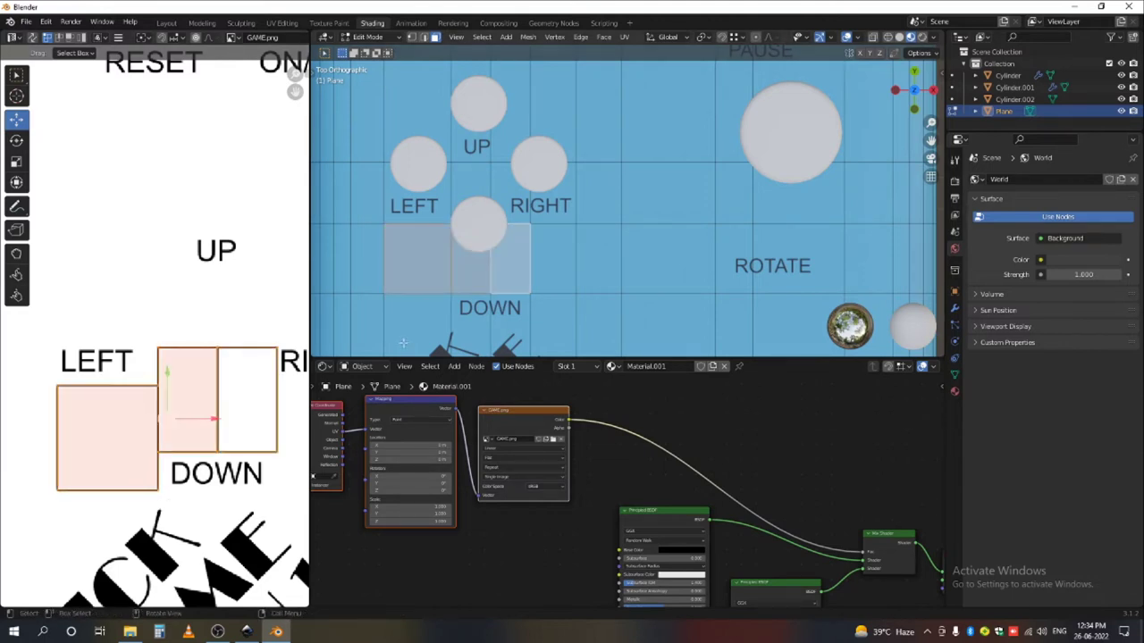
- Undo the UV move of the face below the LEFT label and restore the selection of all three adjacent faces
{"action": "key", "text": "ctrl+z"}
{"action": "key", "text": "ctrl+z"}
{"action": "key", "text": "ctrl+z"}
{"action": "key", "text": "ctrl+z"}
{"action": "key", "text": "ctrl+z"}
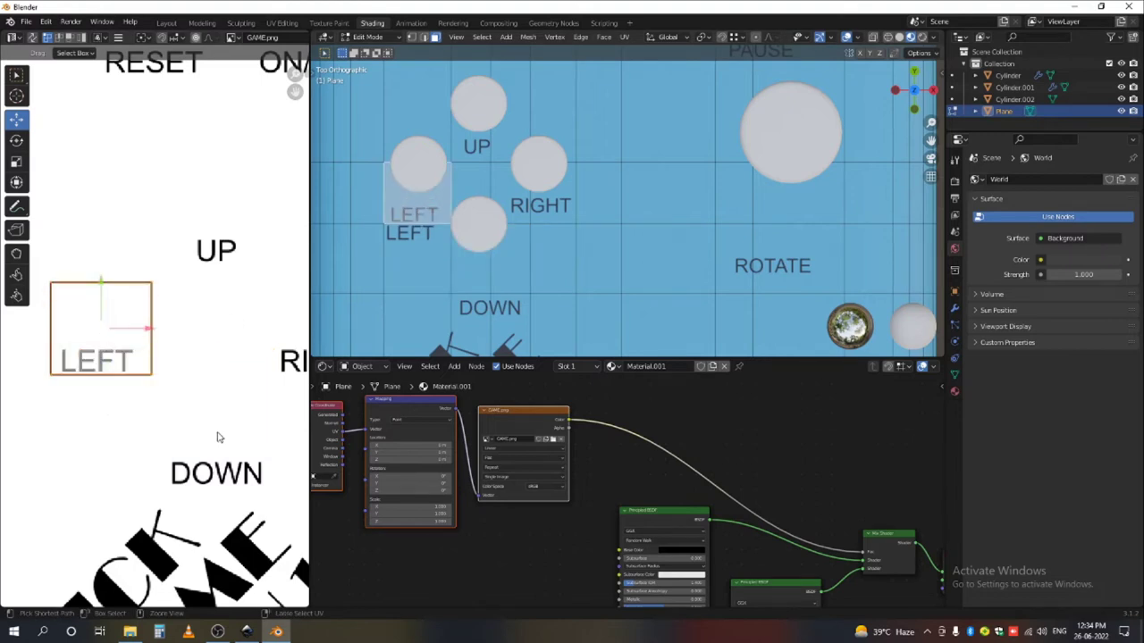
{"action": "key", "text": "ctrl+shift+z"}
{"action": "key", "text": "ctrl+shift+z"}
{"action": "key", "text": "ctrl+shift+z"}
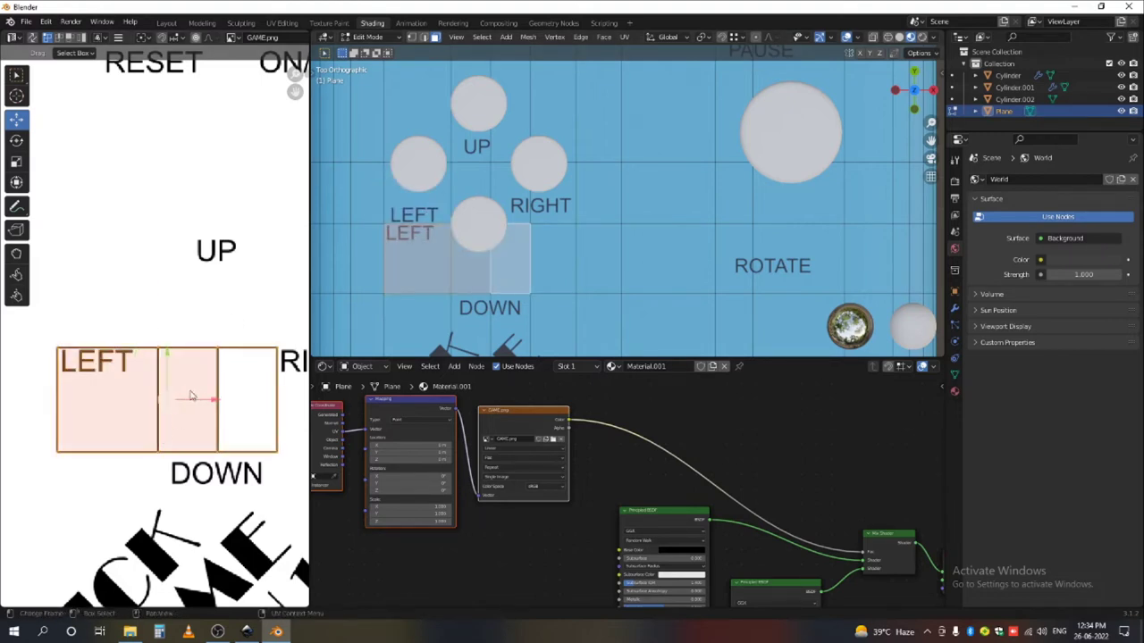
- Shift the UVs of the three selected faces together so the DOWN label sits directly beneath the down direction button
{"action": "key", "text": "g"}
{"action": "key", "text": "y"}
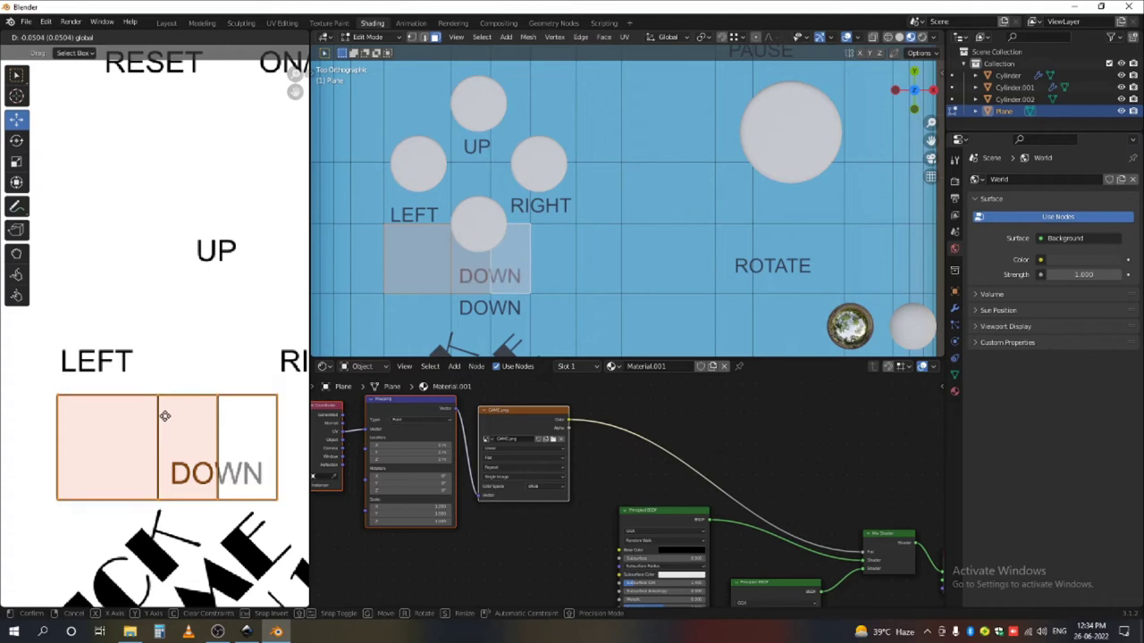
{"action": "left_click", "coordinate": [165, 423]}
{"action": "left_click_drag", "start_coordinate": [210, 456], "coordinate": [230, 454]}
{"action": "key", "text": "g"}
{"action": "key", "text": "y"}
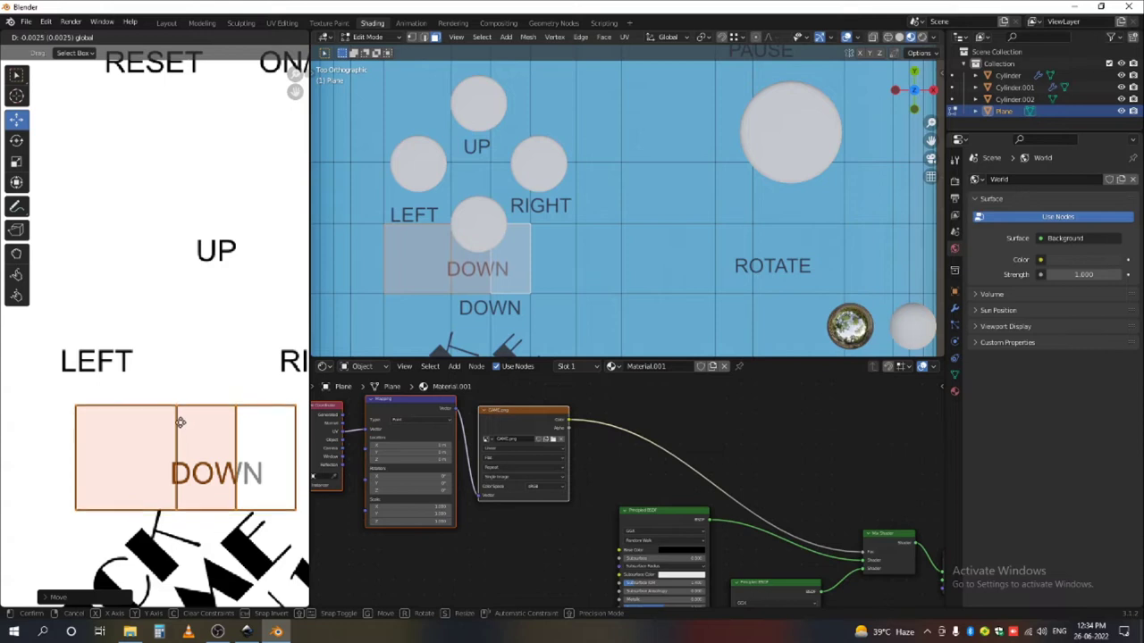
{"action": "left_click", "coordinate": [218, 453]}
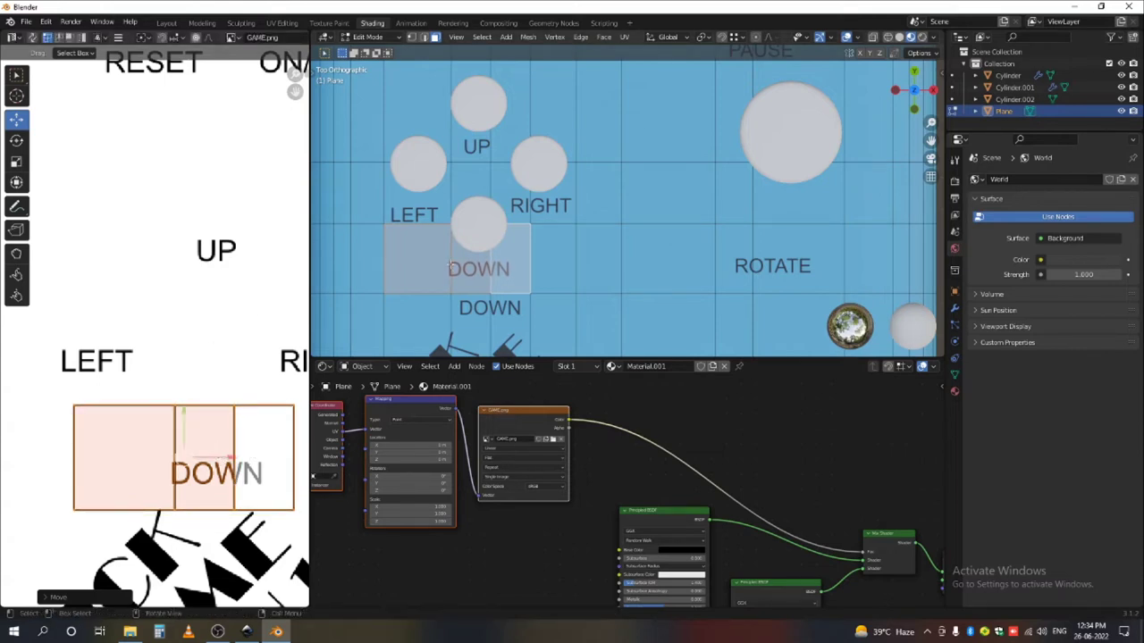
- Add a horizontal loop cut across the body between the duplicate DOWN label and the BRICK GAME logo
{"action": "scroll", "coordinate": [543, 220], "scroll_direction": "down", "scroll_amount": 4}
{"action": "scroll", "coordinate": [543, 221], "scroll_direction": "up", "scroll_amount": 2}
{"action": "left_click", "coordinate": [543, 221]}
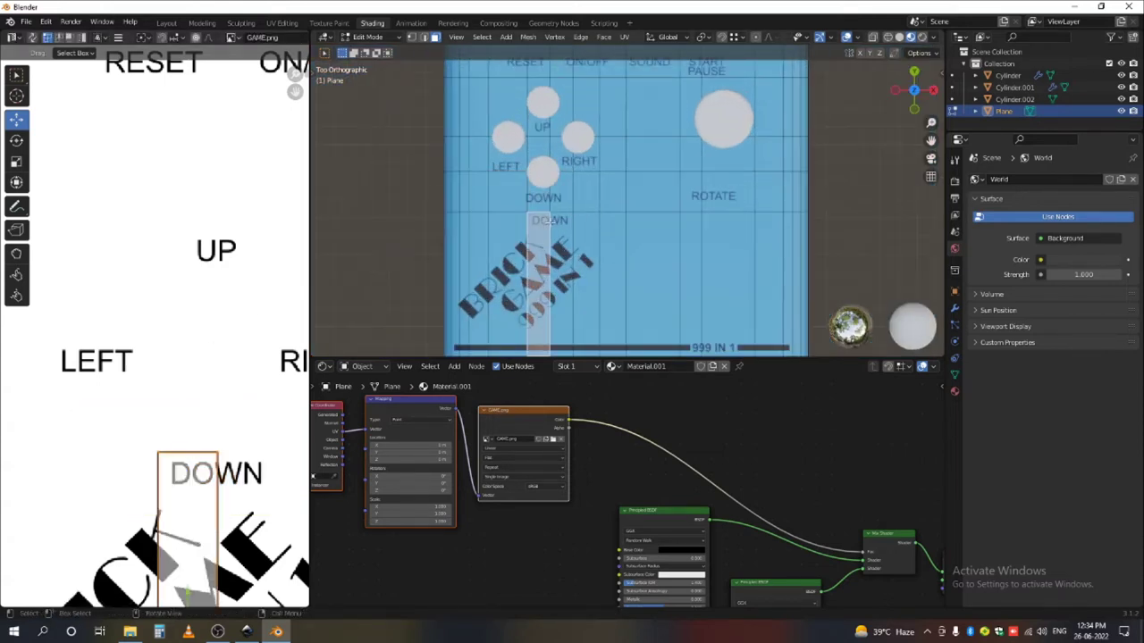
{"action": "scroll", "coordinate": [555, 229], "scroll_direction": "up", "scroll_amount": 1}
{"action": "key", "text": "ctrl+r"}
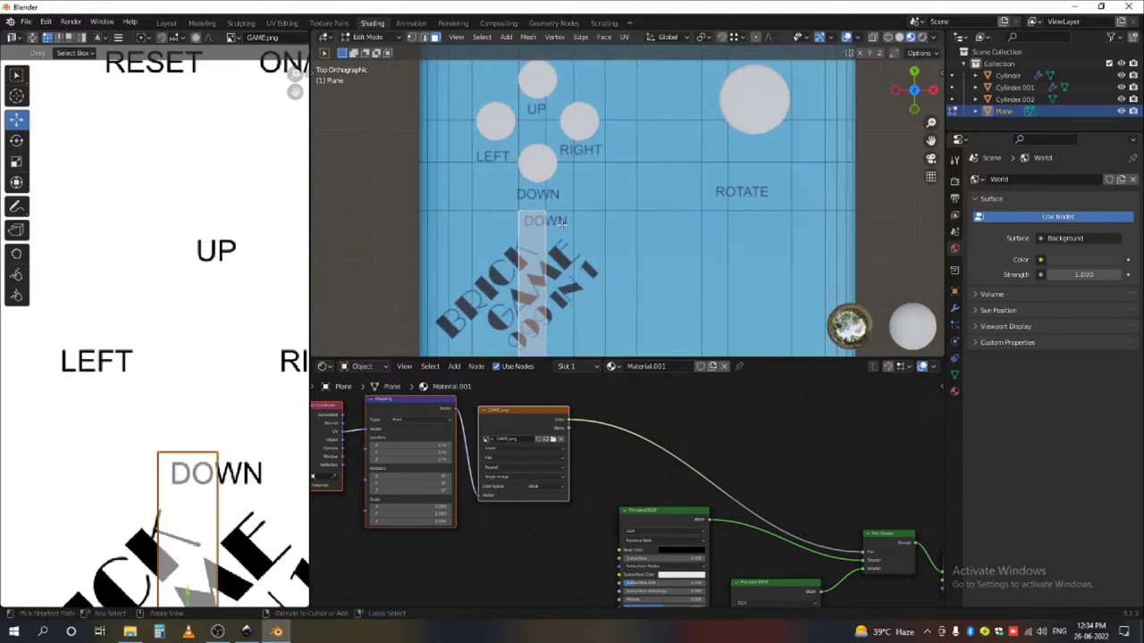
{"action": "left_click", "coordinate": [553, 234]}
{"action": "left_click", "coordinate": [552, 173]}
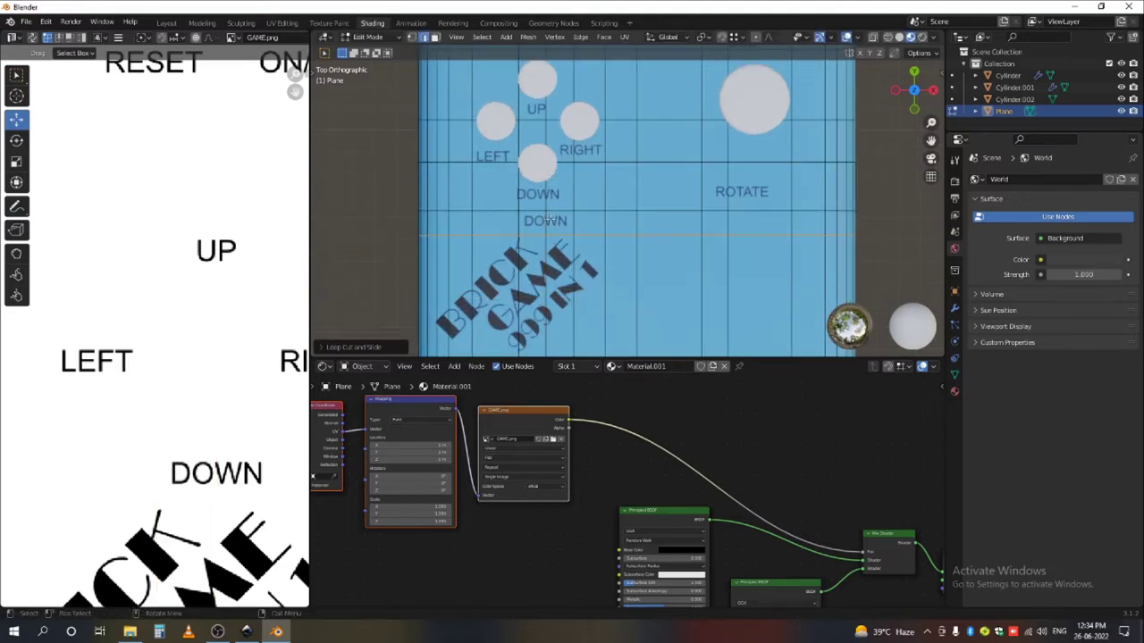
{"action": "left_click", "coordinate": [551, 218]}
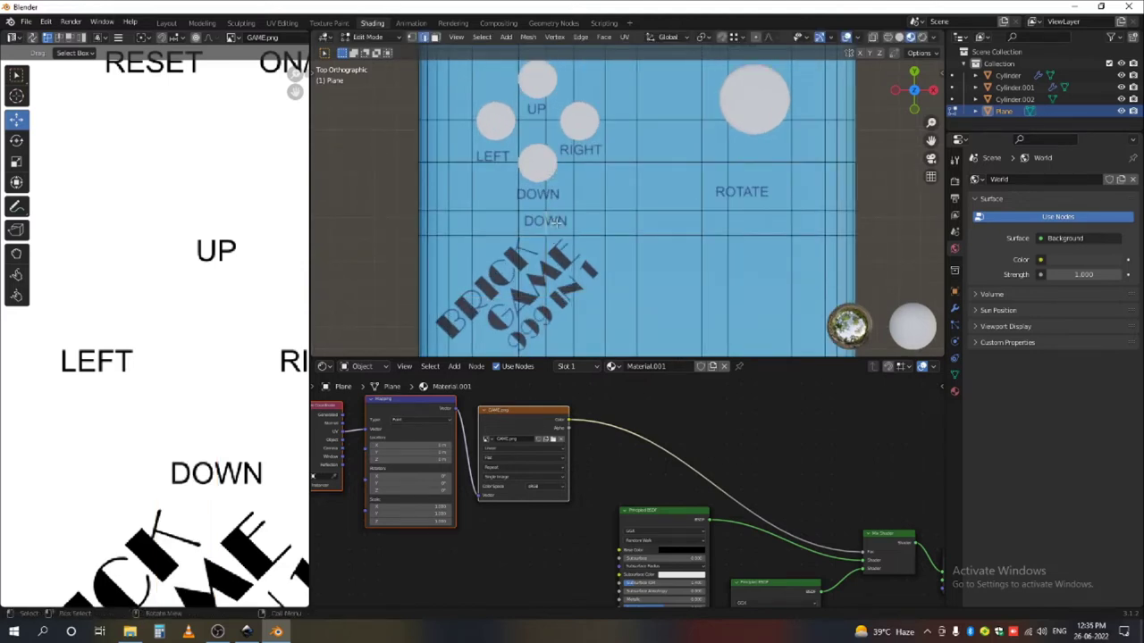
- Move the UVs of the faces carrying the duplicate DOWN label onto blank image space and check the result in Object Mode
{"action": "left_click", "coordinate": [432, 39]}
{"action": "left_click", "coordinate": [551, 224]}
{"action": "left_click_drag", "start_coordinate": [266, 484], "coordinate": [42, 484]}
{"action": "key", "text": "Tab"}
{"action": "scroll", "coordinate": [549, 207], "scroll_direction": "down", "scroll_amount": 6}
{"action": "scroll", "coordinate": [688, 275], "scroll_direction": "up", "scroll_amount": 4}
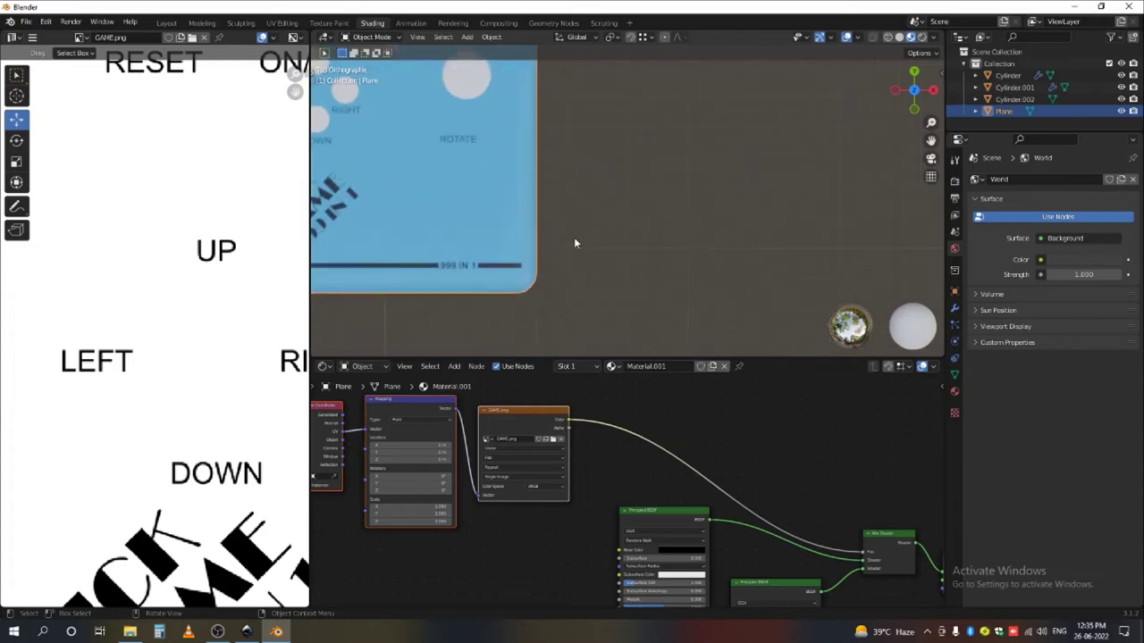
- Return to Edit Mode and select the face directly below the large rotate button
{"action": "scroll", "coordinate": [586, 304], "scroll_direction": "down", "scroll_amount": 5}
{"action": "scroll", "coordinate": [549, 230], "scroll_direction": "up", "scroll_amount": 4}
{"action": "scroll", "coordinate": [482, 250], "scroll_direction": "up", "scroll_amount": 3}
{"action": "key", "text": "Tab"}
{"action": "scroll", "coordinate": [606, 251], "scroll_direction": "up", "scroll_amount": 1}
{"action": "left_click", "coordinate": [592, 243]}
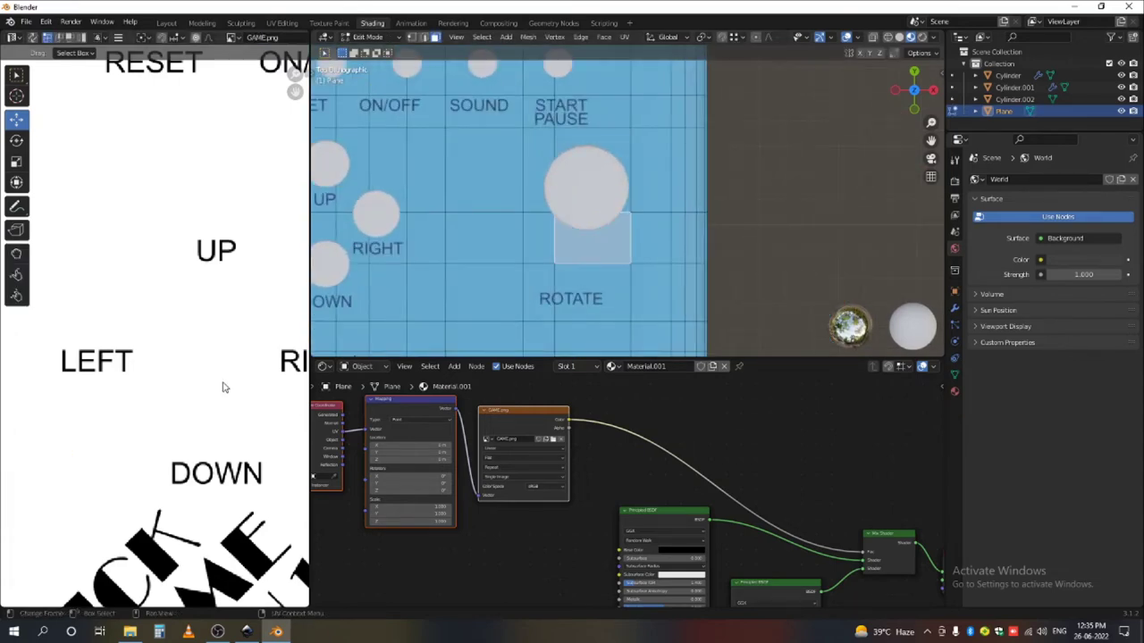
- Move the UVs of the two adjacent faces between the large round button and its ROTATE label onto blank texture area below ROTATE
{"action": "scroll", "coordinate": [224, 388], "scroll_direction": "down", "scroll_amount": 4}
{"action": "scroll", "coordinate": [218, 398], "scroll_direction": "up", "scroll_amount": 4}
{"action": "scroll", "coordinate": [218, 398], "scroll_direction": "up", "scroll_amount": 2}
{"action": "left_click_drag", "start_coordinate": [223, 352], "coordinate": [202, 413]}
{"action": "key", "text": "ctrl+z"}
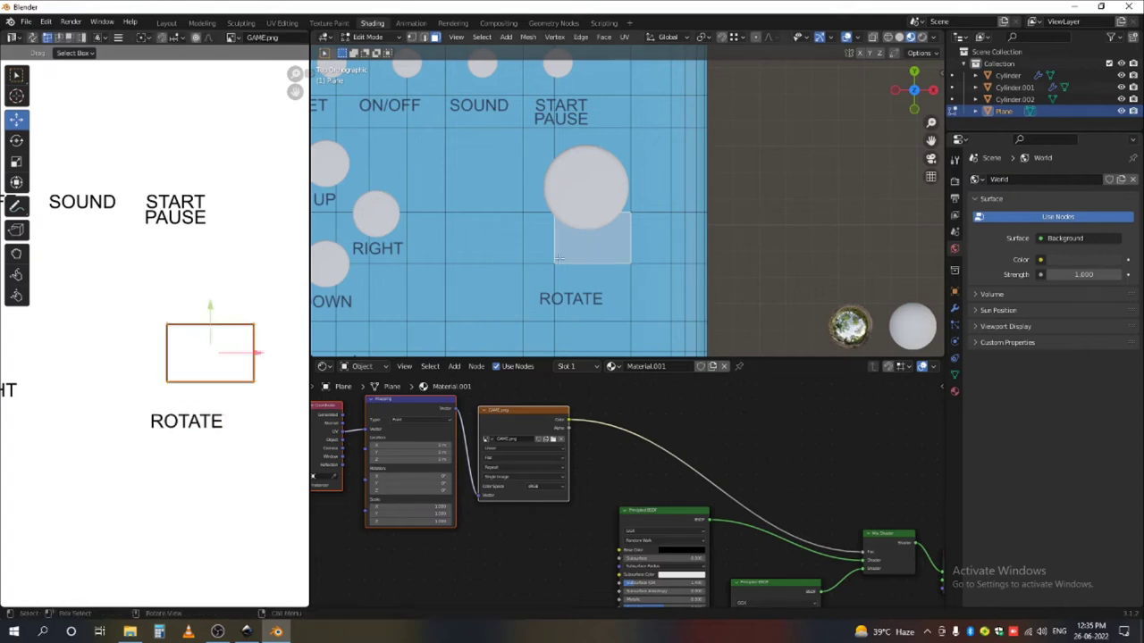
{"action": "left_click", "coordinate": [551, 243], "text": "shift"}
{"action": "left_click_drag", "start_coordinate": [196, 349], "coordinate": [177, 488]}
{"action": "left_click", "coordinate": [556, 298]}
{"action": "left_click", "coordinate": [546, 298], "text": "shift"}
- Shift the UVs of the two ON/OFF label faces sideways so the text sits centred under the second small button
{"action": "scroll", "coordinate": [607, 120], "scroll_direction": "down", "scroll_amount": 8}
{"action": "scroll", "coordinate": [581, 94], "scroll_direction": "up", "scroll_amount": 6}
{"action": "scroll", "coordinate": [571, 134], "scroll_direction": "up", "scroll_amount": 4}
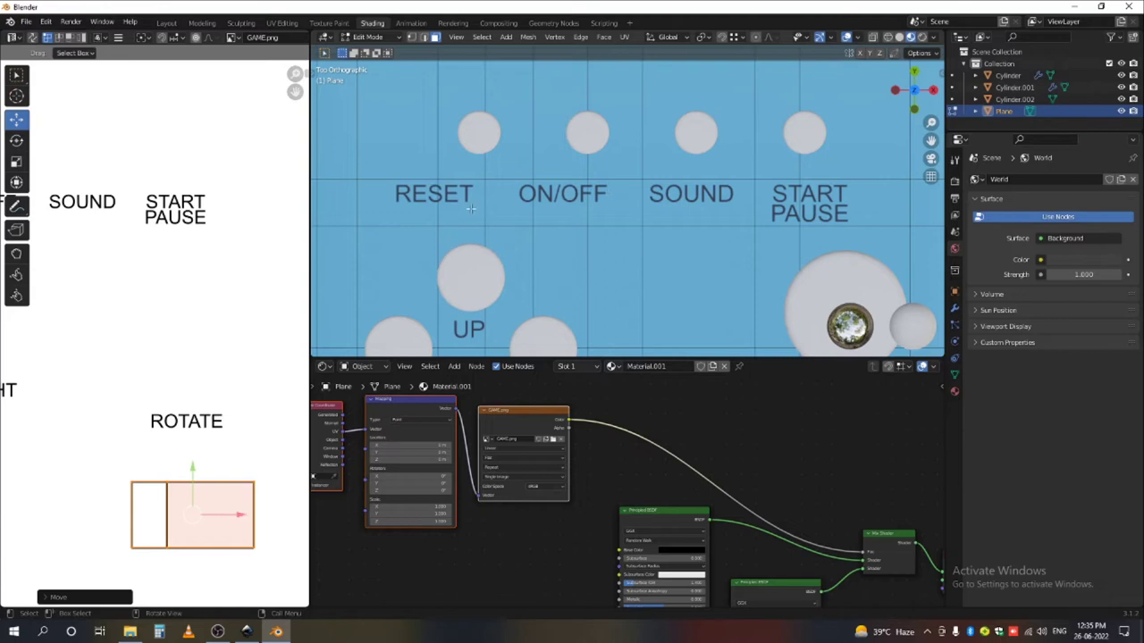
{"action": "left_click", "coordinate": [471, 208]}
{"action": "left_click", "coordinate": [487, 166]}
{"action": "left_click", "coordinate": [457, 197]}
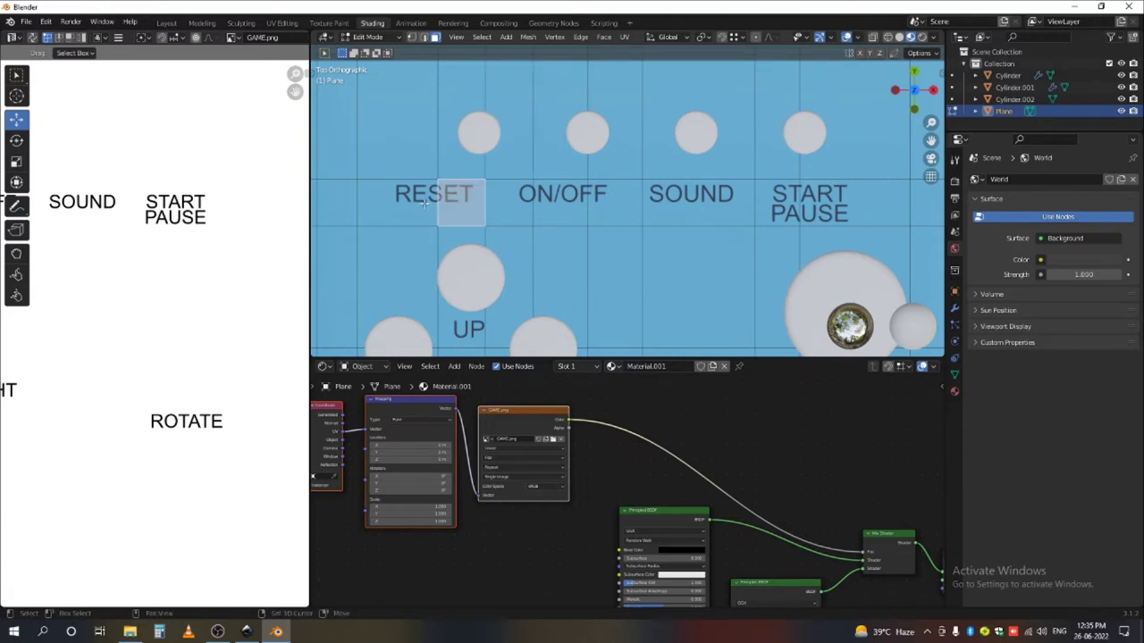
{"action": "left_click", "coordinate": [506, 199]}
{"action": "left_click", "coordinate": [556, 200]}
{"action": "left_click", "coordinate": [604, 197], "text": "shift"}
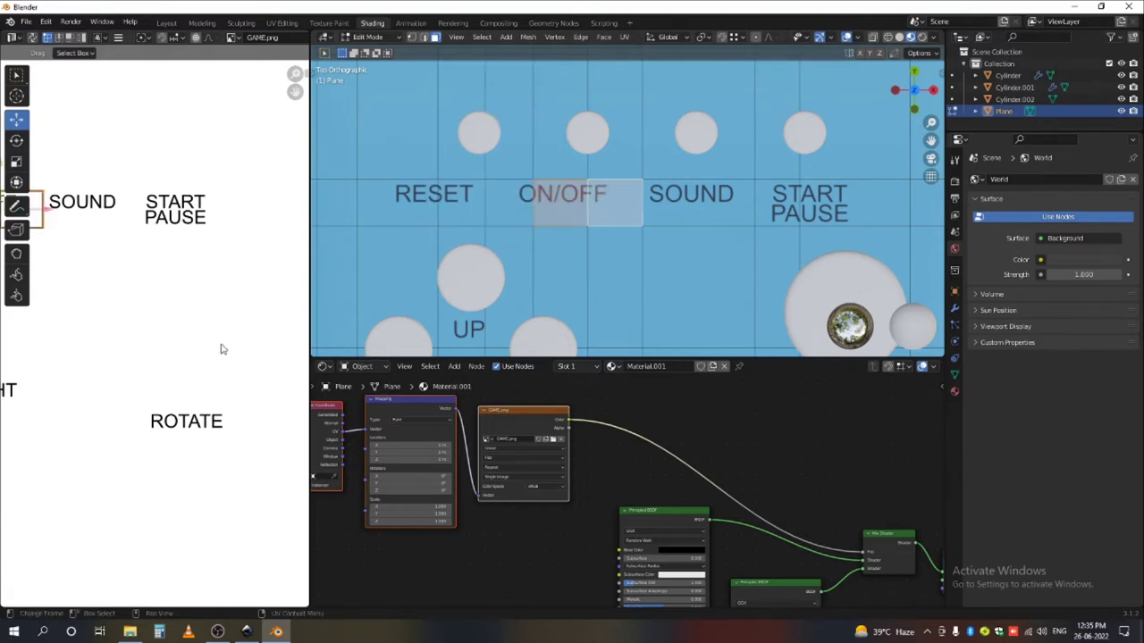
{"action": "scroll", "coordinate": [222, 349], "scroll_direction": "down", "scroll_amount": 7}
{"action": "scroll", "coordinate": [200, 334], "scroll_direction": "up", "scroll_amount": 10}
{"action": "left_click_drag", "start_coordinate": [235, 344], "coordinate": [189, 343]}
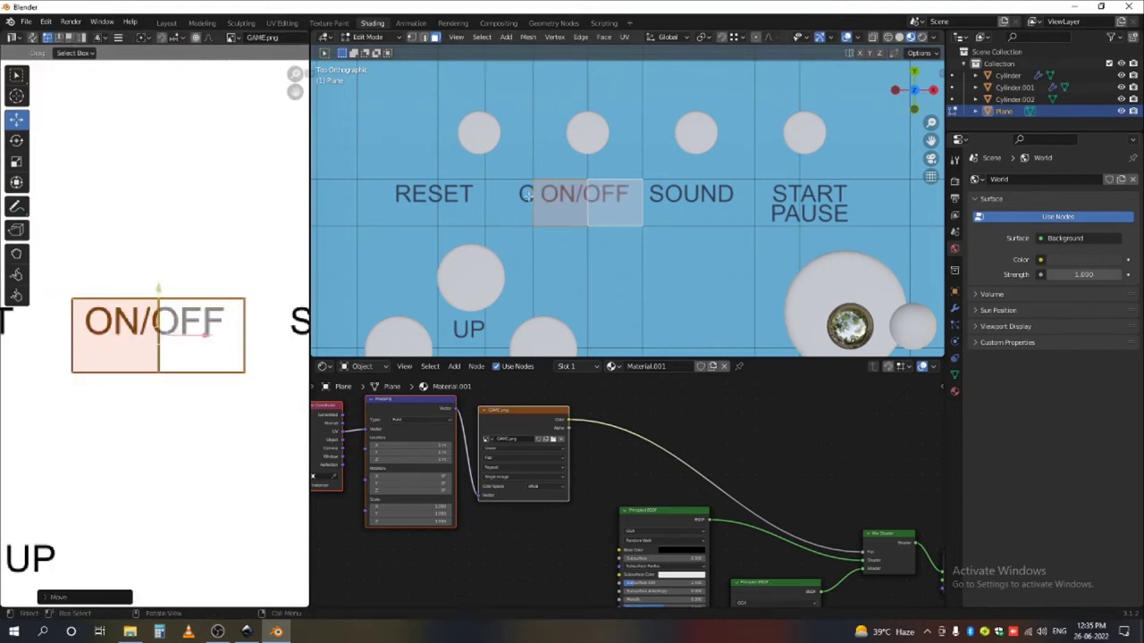
- Shift the UVs of the three RESET label faces sideways so the full word sits under the first small button, clear of ON/OFF
{"action": "left_click", "coordinate": [463, 206]}
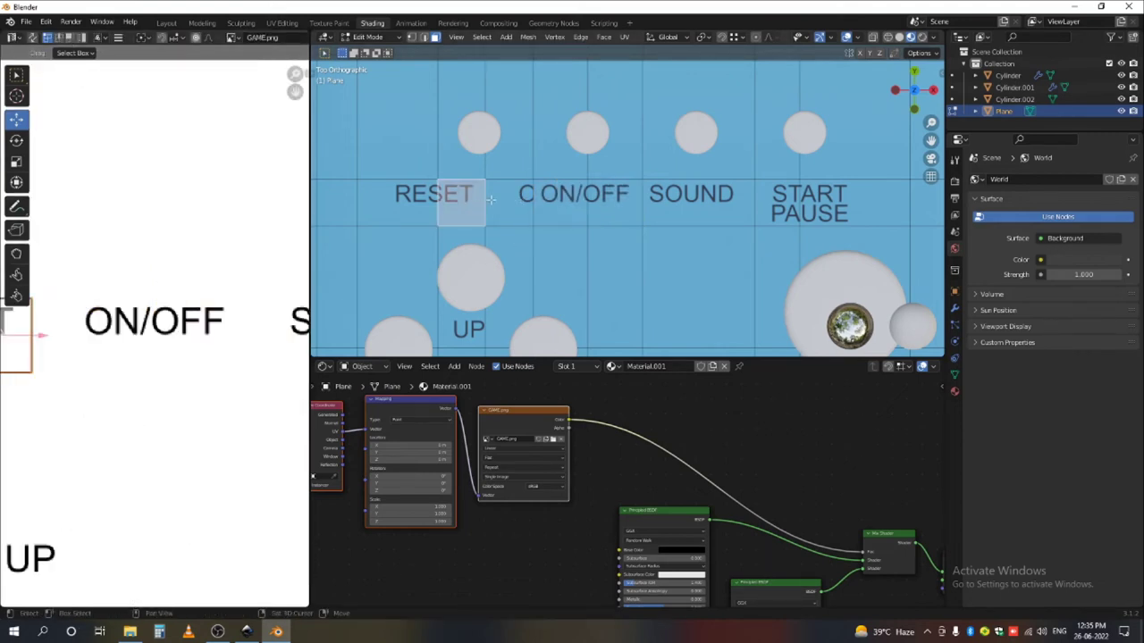
{"action": "left_click", "coordinate": [427, 204], "text": "shift"}
{"action": "scroll", "coordinate": [225, 365], "scroll_direction": "down", "scroll_amount": 2}
{"action": "scroll", "coordinate": [114, 322], "scroll_direction": "down", "scroll_amount": 1}
{"action": "middle_click_drag", "start_coordinate": [16, 333], "coordinate": [108, 348]}
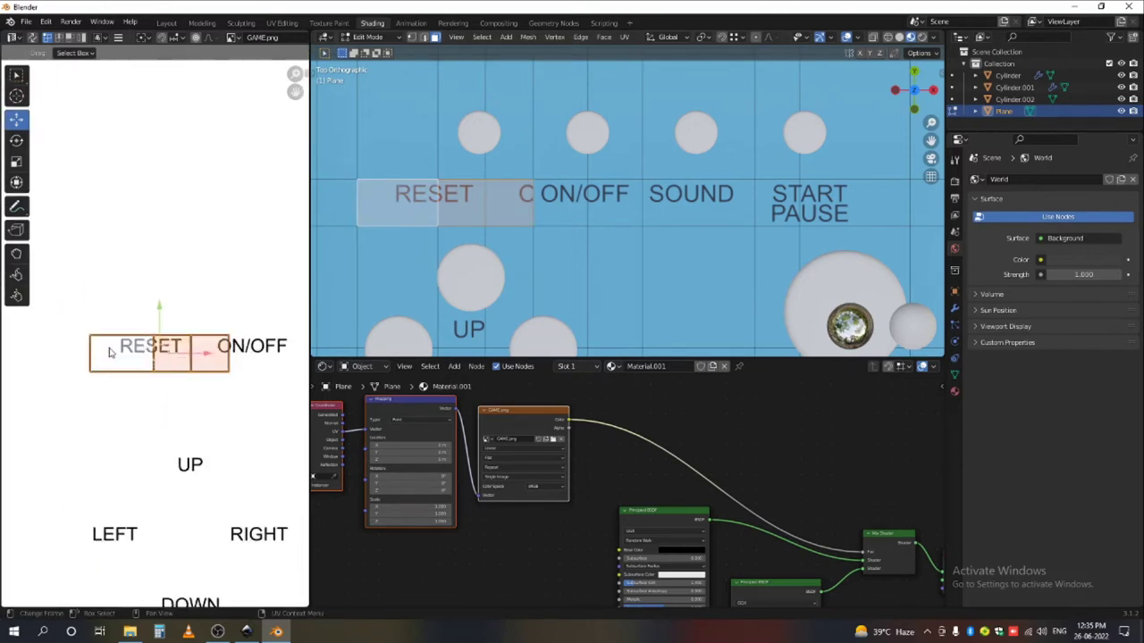
{"action": "scroll", "coordinate": [101, 345], "scroll_direction": "up", "scroll_amount": 2}
{"action": "left_click_drag", "start_coordinate": [217, 359], "coordinate": [193, 359]}
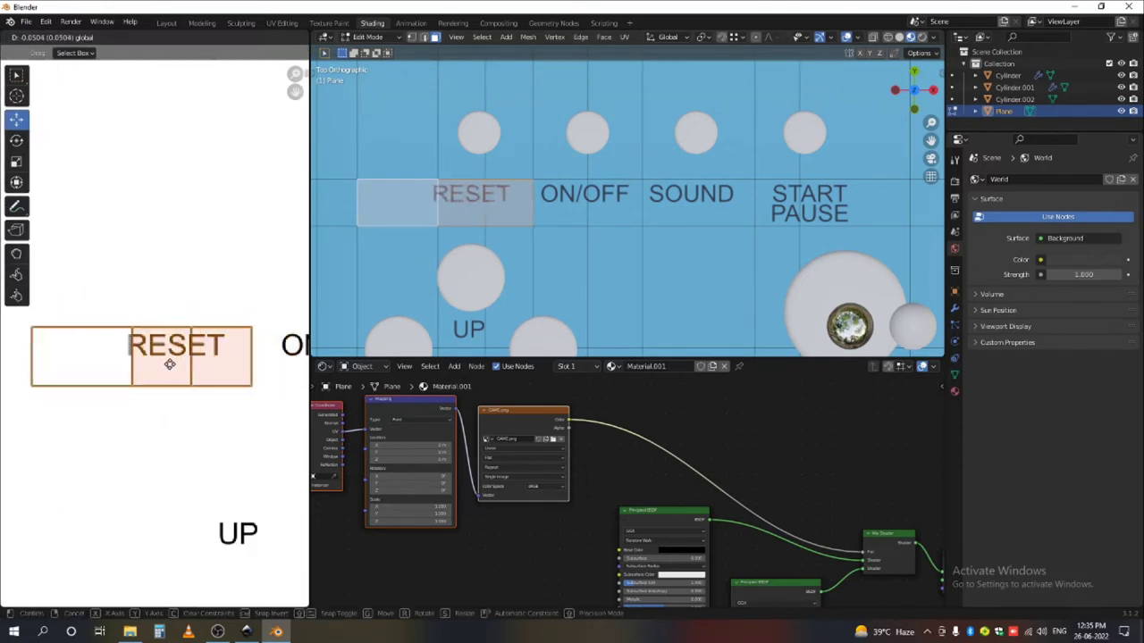
{"action": "left_click", "coordinate": [165, 368]}
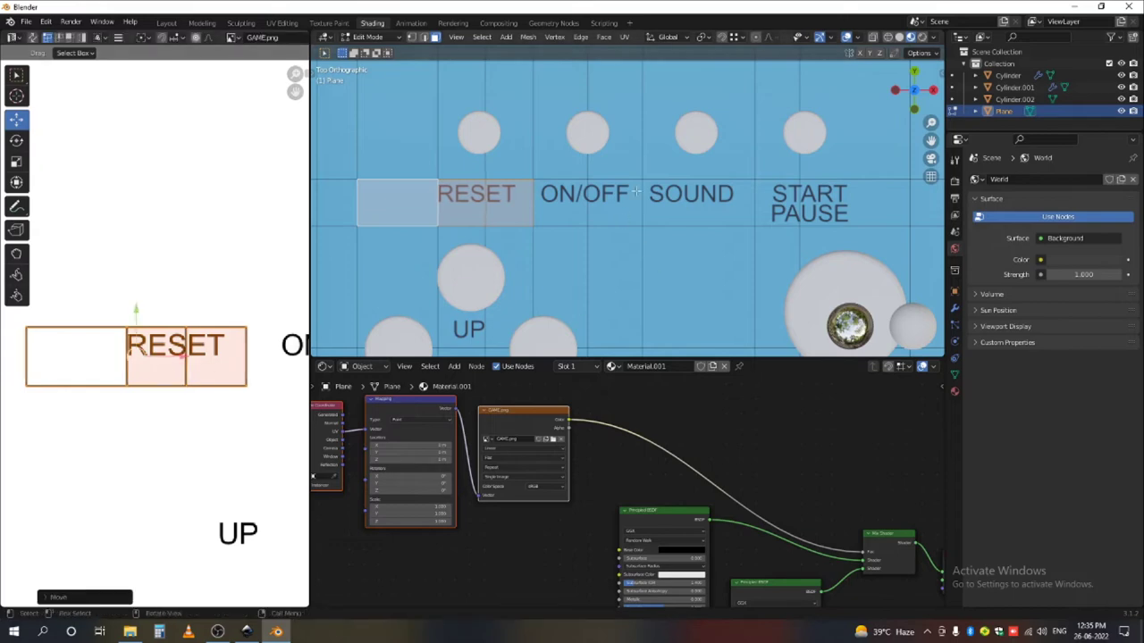
- Shift the UVs of the SOUND label face slightly so the text centres under the third small button
{"action": "left_click", "coordinate": [693, 188]}
{"action": "scroll", "coordinate": [108, 384], "scroll_direction": "down", "scroll_amount": 5}
{"action": "scroll", "coordinate": [255, 364], "scroll_direction": "up", "scroll_amount": 5}
{"action": "scroll", "coordinate": [261, 362], "scroll_direction": "down", "scroll_amount": 3}
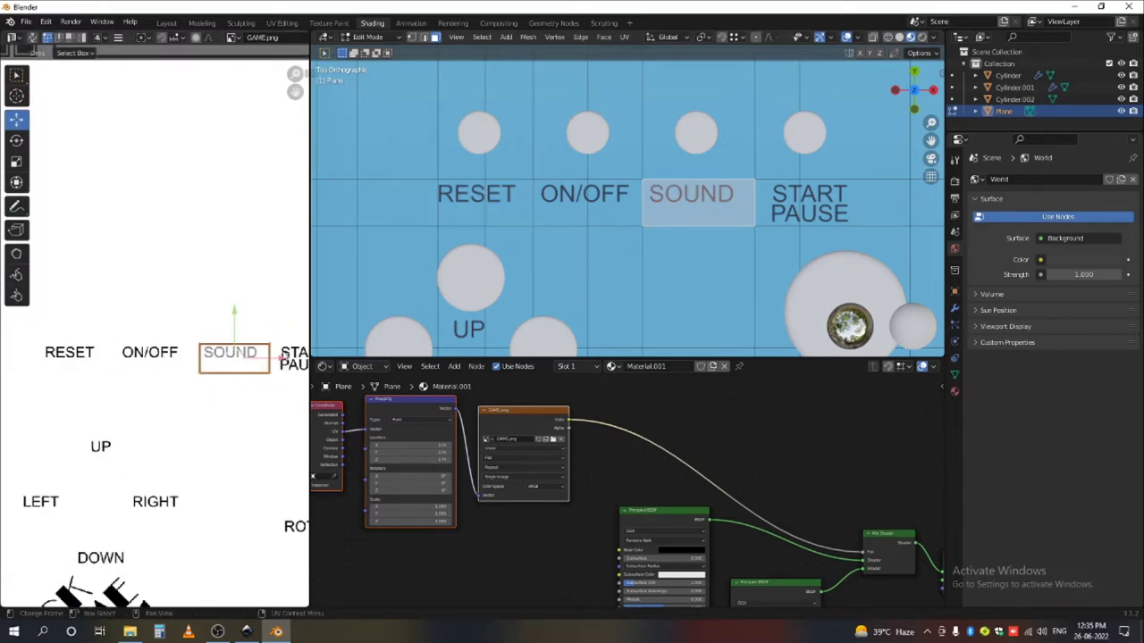
{"action": "scroll", "coordinate": [319, 347], "scroll_direction": "up", "scroll_amount": 4}
{"action": "scroll", "coordinate": [251, 366], "scroll_direction": "down", "scroll_amount": 5}
{"action": "scroll", "coordinate": [681, 192], "scroll_direction": "down", "scroll_amount": 7}
{"action": "scroll", "coordinate": [836, 110], "scroll_direction": "up", "scroll_amount": 3}
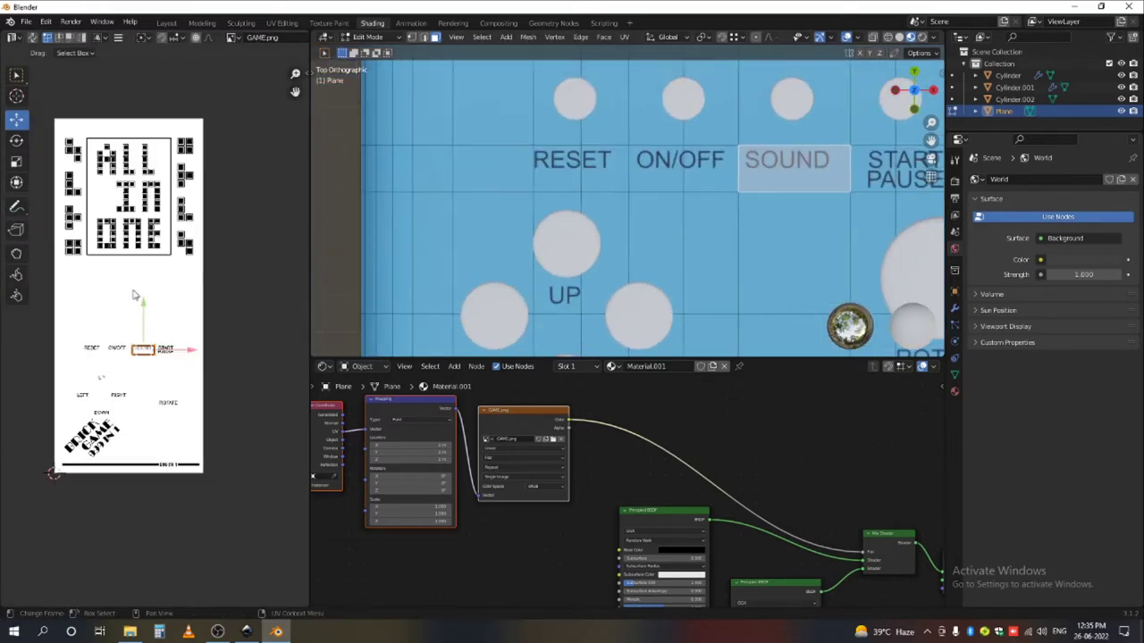
{"action": "scroll", "coordinate": [139, 295], "scroll_direction": "up", "scroll_amount": 4}
{"action": "key", "text": "g"}
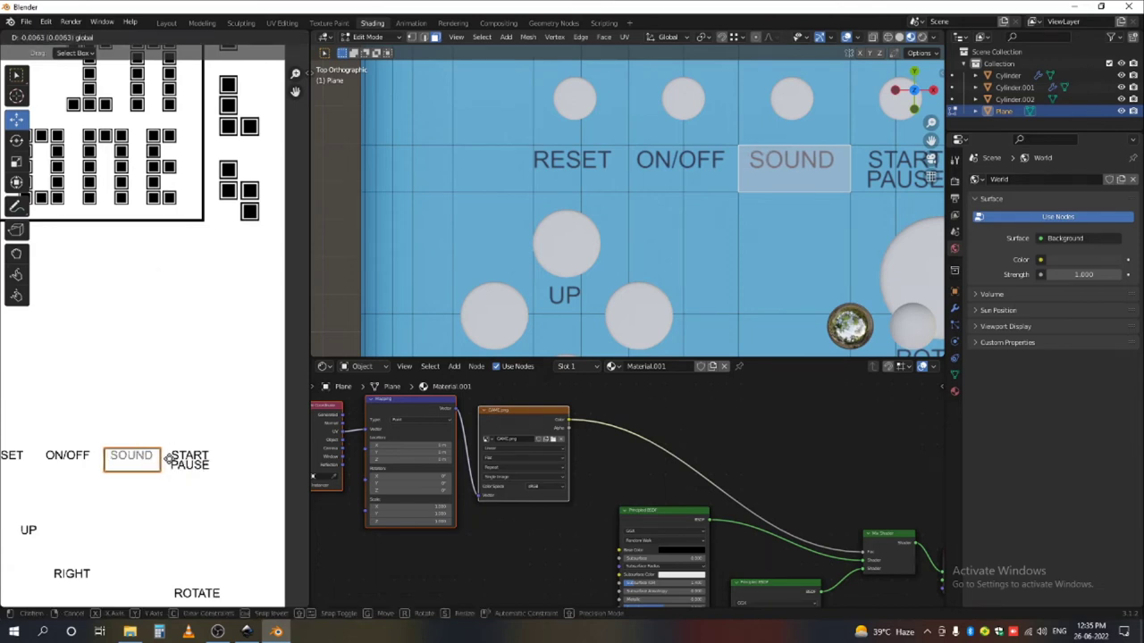
{"action": "left_click", "coordinate": [160, 460]}
- Shift the UVs of the START PAUSE label faces slightly so the text aligns under the fourth small button
{"action": "scroll", "coordinate": [626, 232], "scroll_direction": "down", "scroll_amount": 3}
{"action": "scroll", "coordinate": [676, 206], "scroll_direction": "up", "scroll_amount": 3}
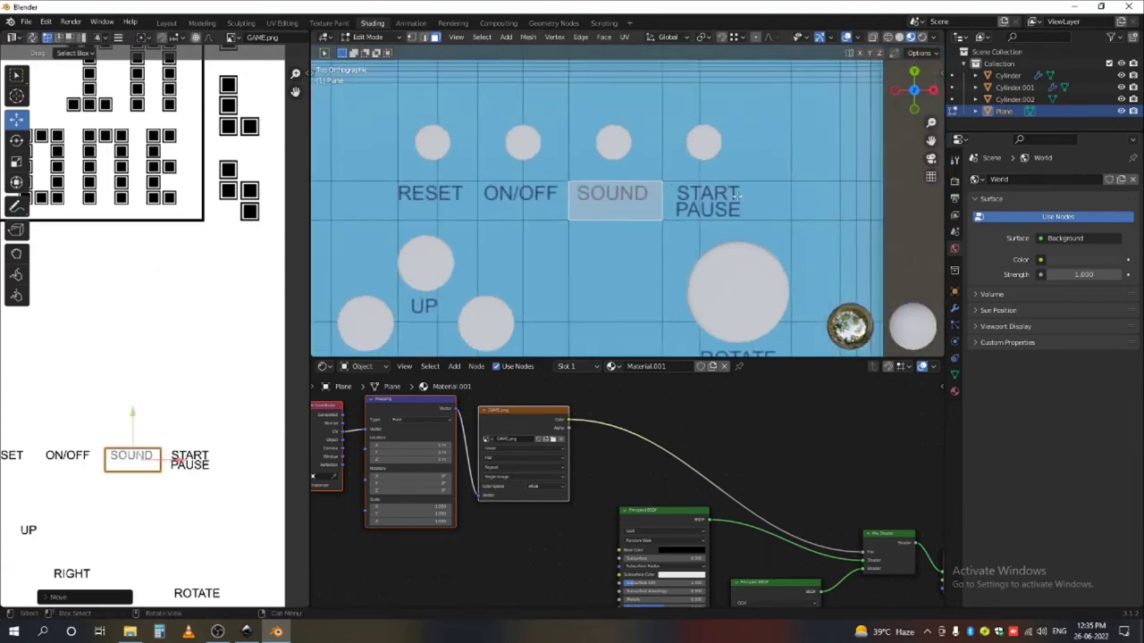
{"action": "left_click", "coordinate": [676, 206]}
{"action": "scroll", "coordinate": [219, 438], "scroll_direction": "up", "scroll_amount": 3}
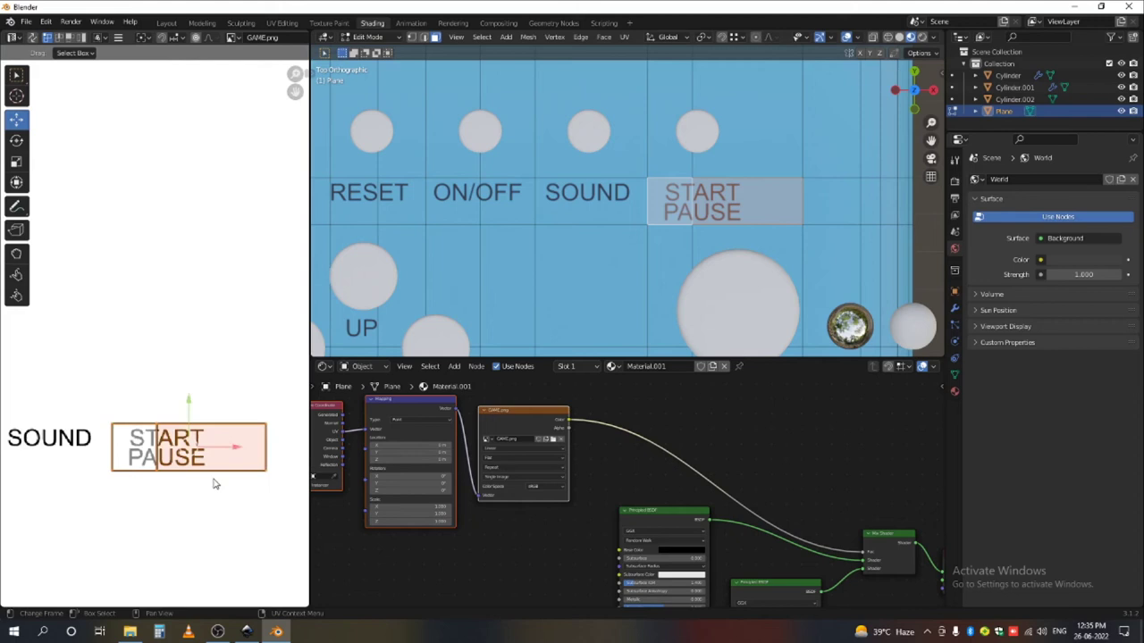
{"action": "key", "text": "g"}
{"action": "left_click", "coordinate": [219, 435]}
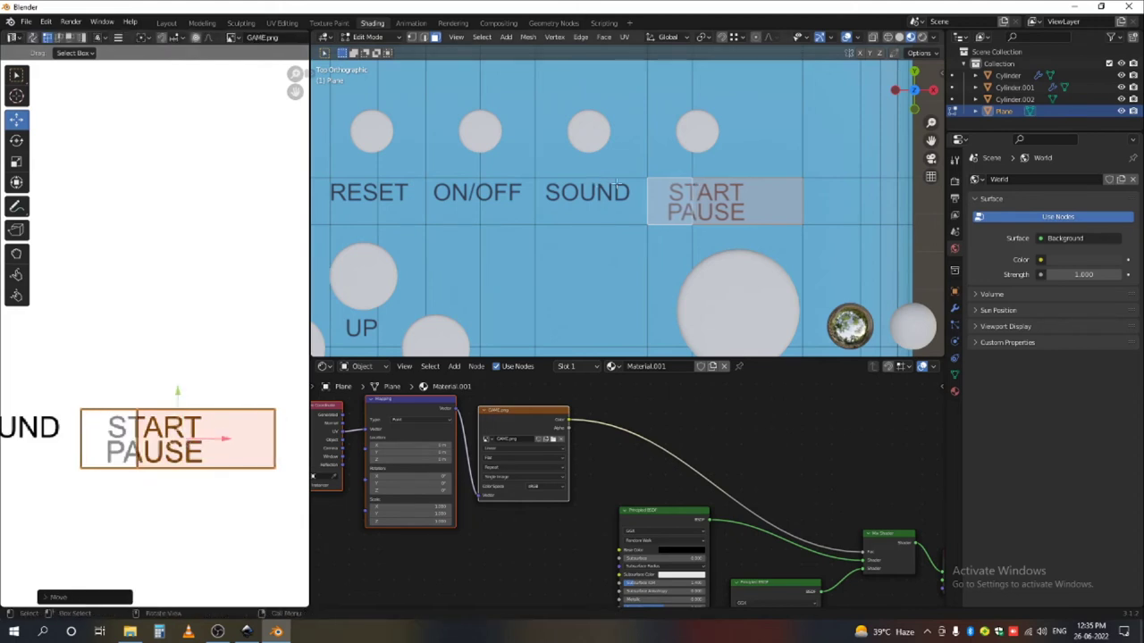
- Examine the button labels and the block artwork around the screen from above in Object Mode
{"action": "scroll", "coordinate": [612, 195], "scroll_direction": "down", "scroll_amount": 2}
{"action": "key", "text": "Tab"}
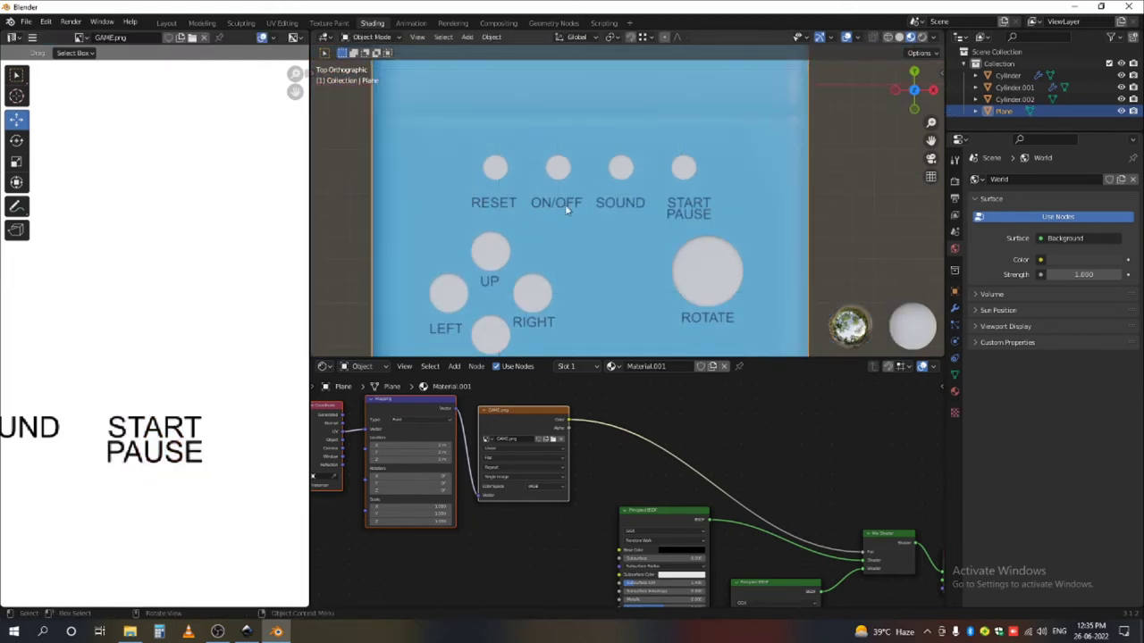
{"action": "scroll", "coordinate": [662, 190], "scroll_direction": "down", "scroll_amount": 5}
{"action": "scroll", "coordinate": [636, 239], "scroll_direction": "up", "scroll_amount": 5}
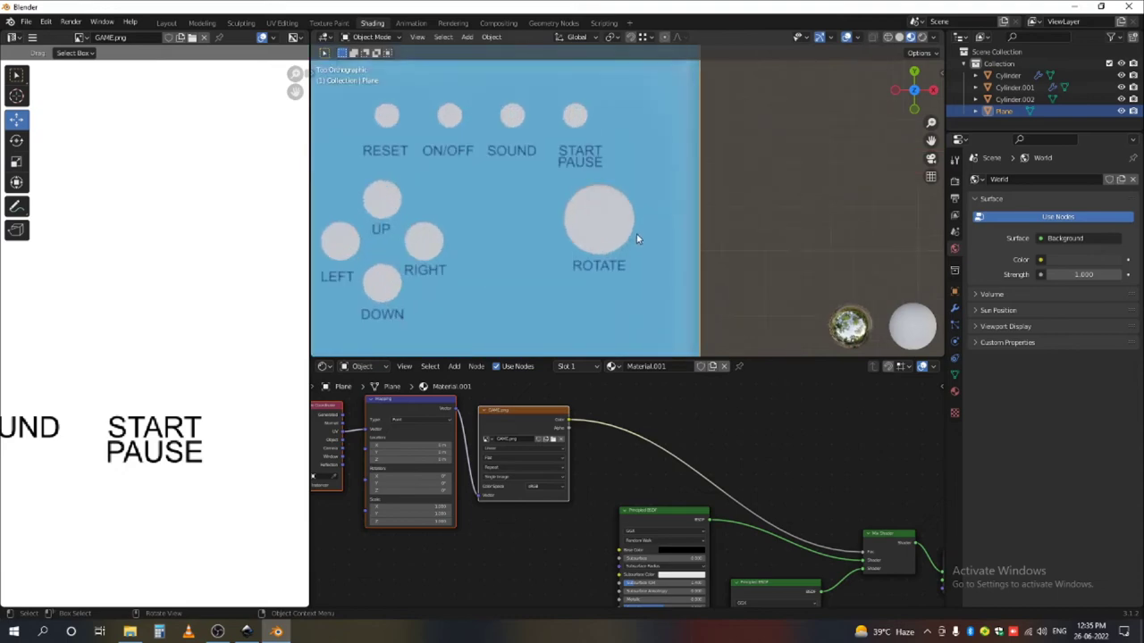
{"action": "scroll", "coordinate": [584, 168], "scroll_direction": "up", "scroll_amount": 1}
{"action": "scroll", "coordinate": [583, 168], "scroll_direction": "down", "scroll_amount": 2}
{"action": "scroll", "coordinate": [595, 217], "scroll_direction": "up", "scroll_amount": 2}
{"action": "scroll", "coordinate": [561, 268], "scroll_direction": "down", "scroll_amount": 6}
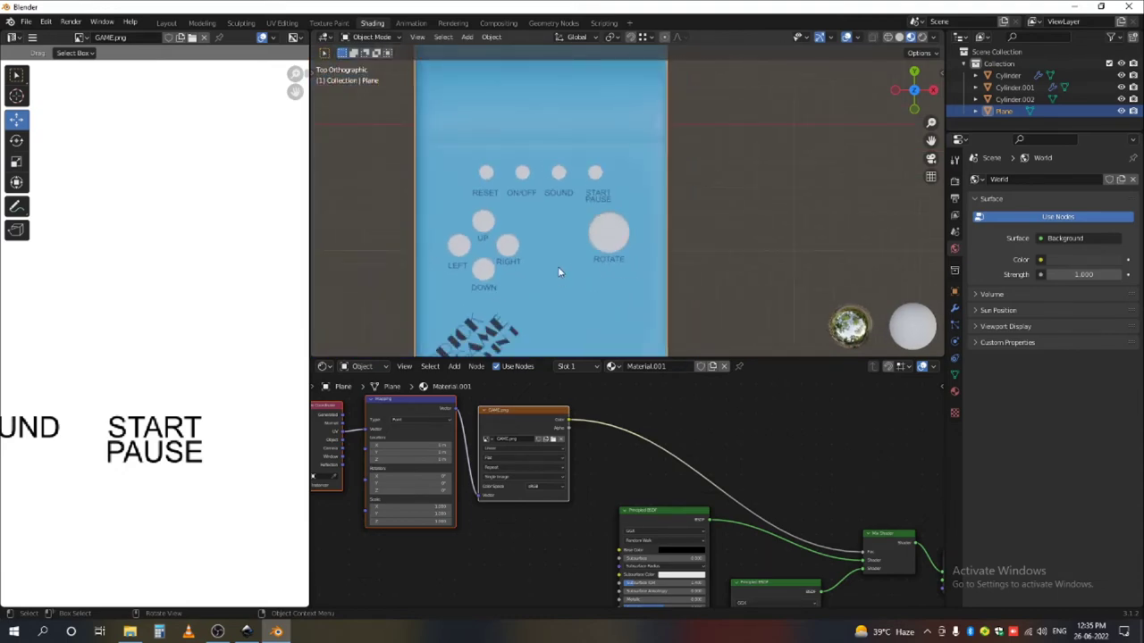
{"action": "middle_click_drag", "start_coordinate": [564, 309], "coordinate": [649, 221]}
{"action": "key", "text": "KP_7"}
{"action": "scroll", "coordinate": [650, 220], "scroll_direction": "down", "scroll_amount": 3}
{"action": "scroll", "coordinate": [630, 147], "scroll_direction": "up", "scroll_amount": 9}
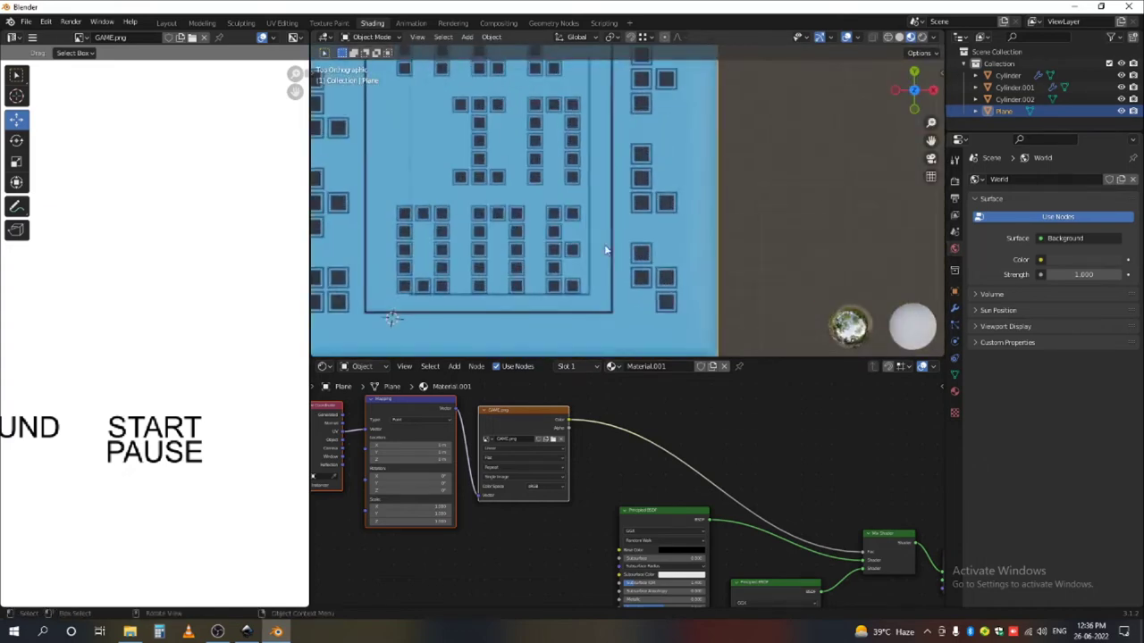
{"action": "scroll", "coordinate": [605, 243], "scroll_direction": "down", "scroll_amount": 5}
- Move the UVs of the block-pattern faces on both sides of the screen up by about 0.044 on the texture
{"action": "key", "text": "Tab"}
{"action": "scroll", "coordinate": [635, 167], "scroll_direction": "up", "scroll_amount": 5}
{"action": "left_click", "coordinate": [621, 121]}
{"action": "scroll", "coordinate": [623, 109], "scroll_direction": "down", "scroll_amount": 4}
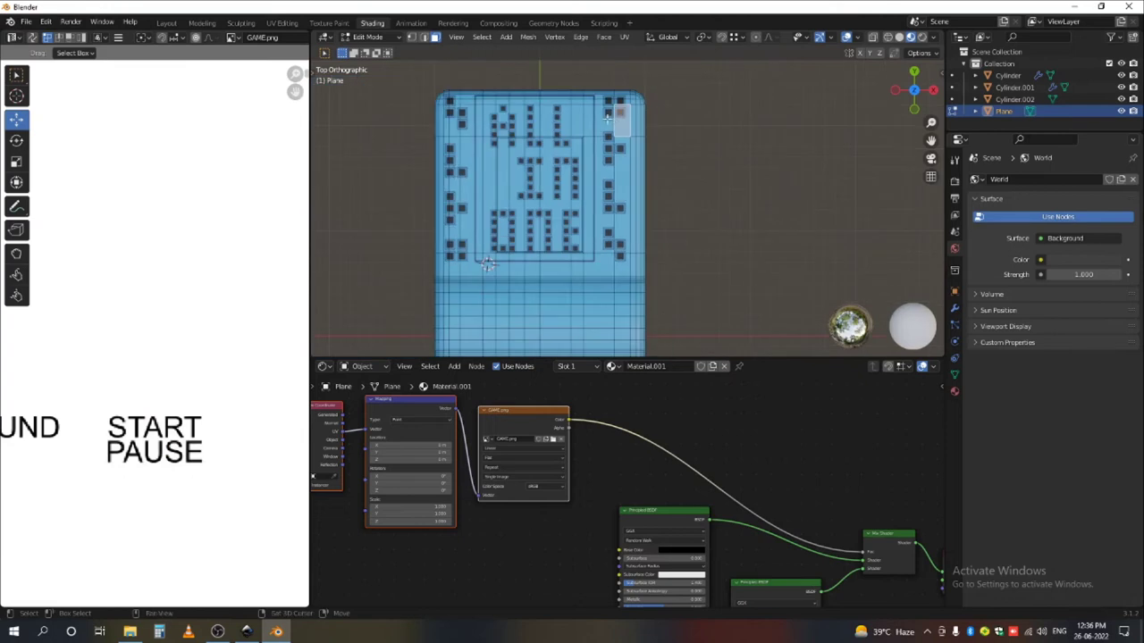
{"action": "left_click", "coordinate": [608, 126], "text": "shift"}
{"action": "left_click", "coordinate": [612, 163], "text": "shift"}
{"action": "left_click", "coordinate": [619, 162], "text": "shift"}
{"action": "left_click", "coordinate": [621, 265], "text": "shift"}
{"action": "left_click", "coordinate": [608, 266], "text": "shift"}
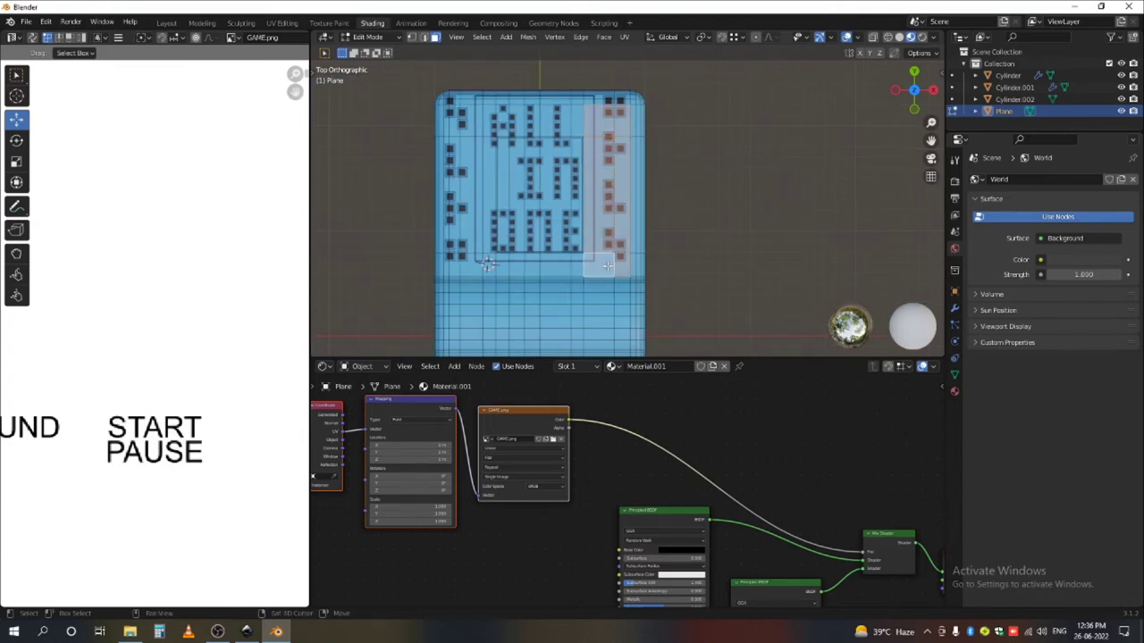
{"action": "scroll", "coordinate": [511, 249], "scroll_direction": "up", "scroll_amount": 1}
{"action": "left_click", "coordinate": [462, 270], "text": "shift"}
{"action": "left_click", "coordinate": [444, 266], "text": "shift"}
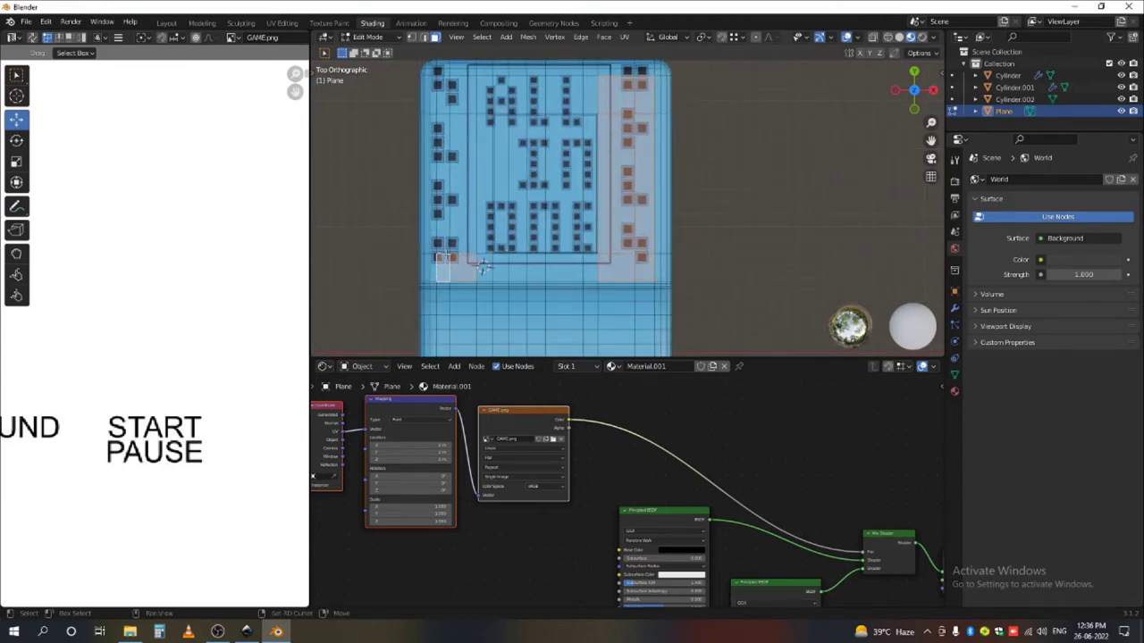
{"action": "left_click", "coordinate": [446, 235], "text": "shift"}
{"action": "left_click", "coordinate": [461, 228], "text": "shift"}
{"action": "left_click", "coordinate": [469, 96], "text": "shift"}
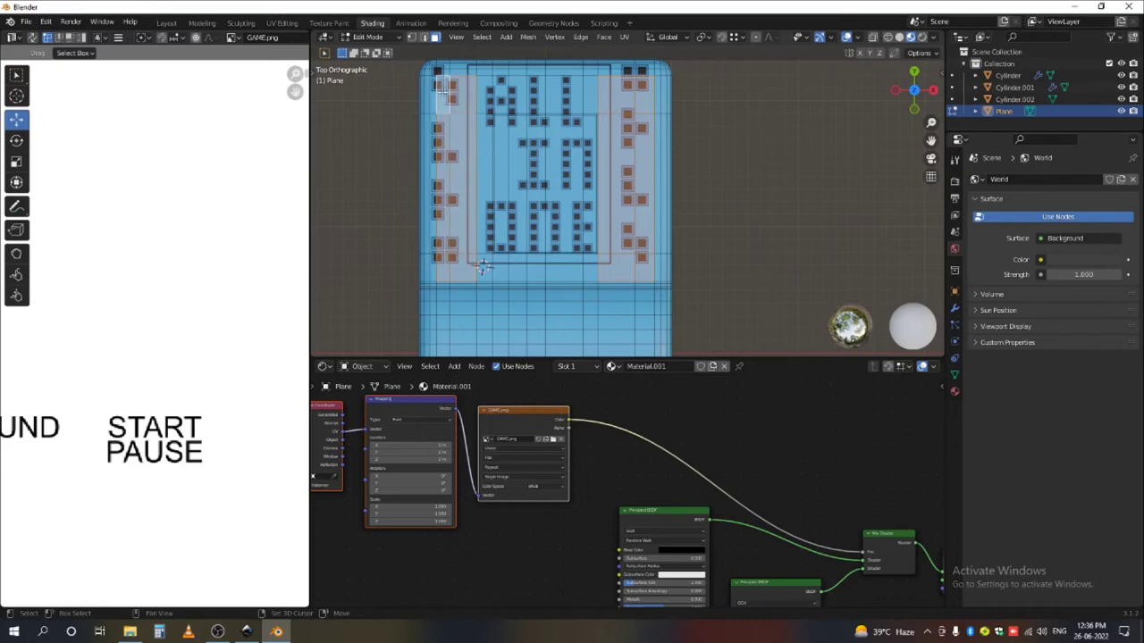
{"action": "scroll", "coordinate": [173, 459], "scroll_direction": "down", "scroll_amount": 8}
{"action": "scroll", "coordinate": [260, 462], "scroll_direction": "up", "scroll_amount": 7}
{"action": "scroll", "coordinate": [260, 462], "scroll_direction": "down", "scroll_amount": 3}
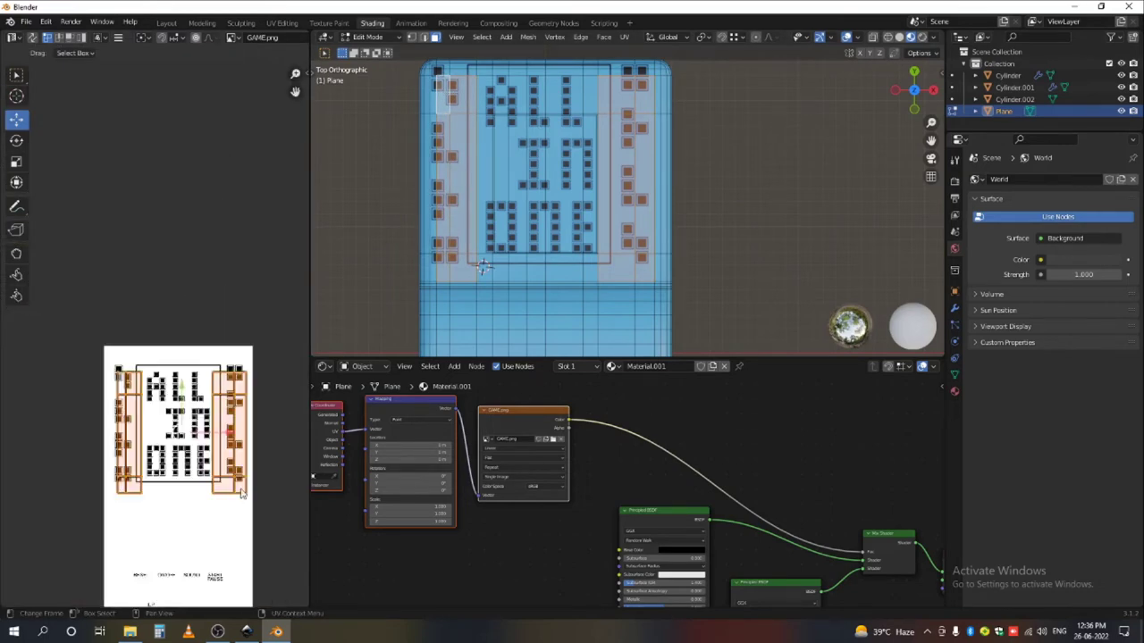
{"action": "scroll", "coordinate": [182, 421], "scroll_direction": "up", "scroll_amount": 1}
{"action": "key", "text": "g"}
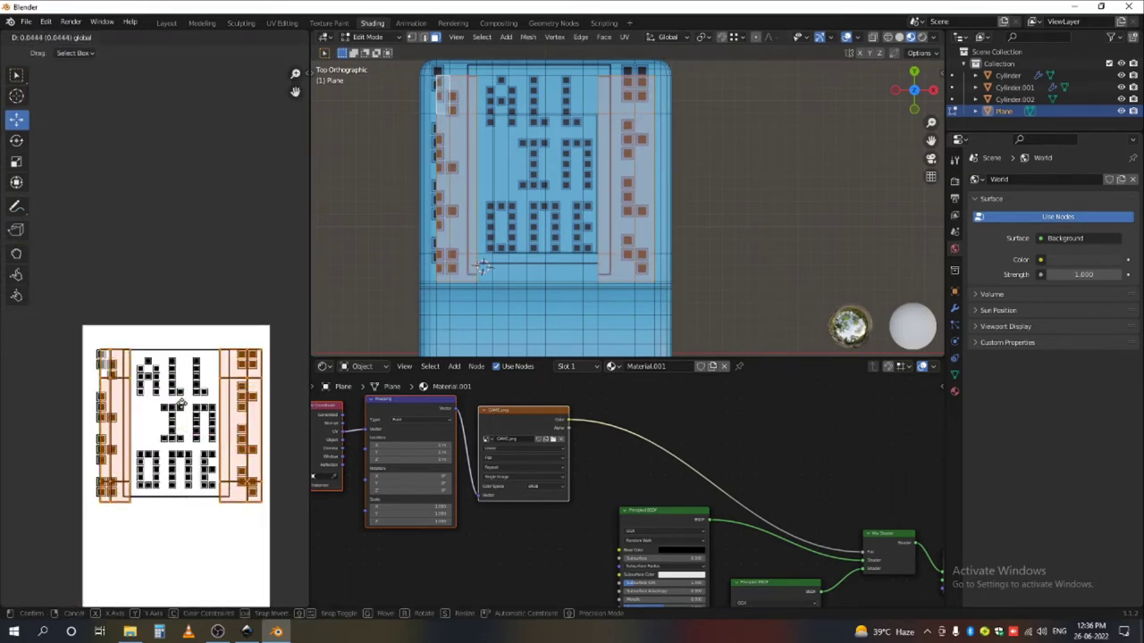
{"action": "left_click", "coordinate": [182, 404]}
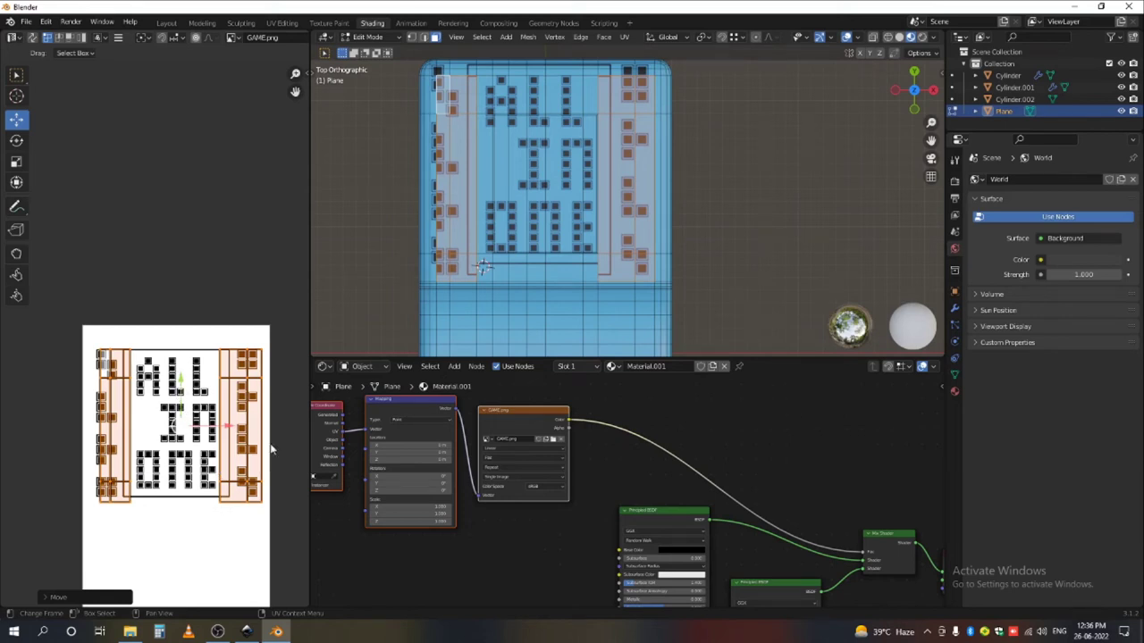
{"action": "key", "text": "s"}
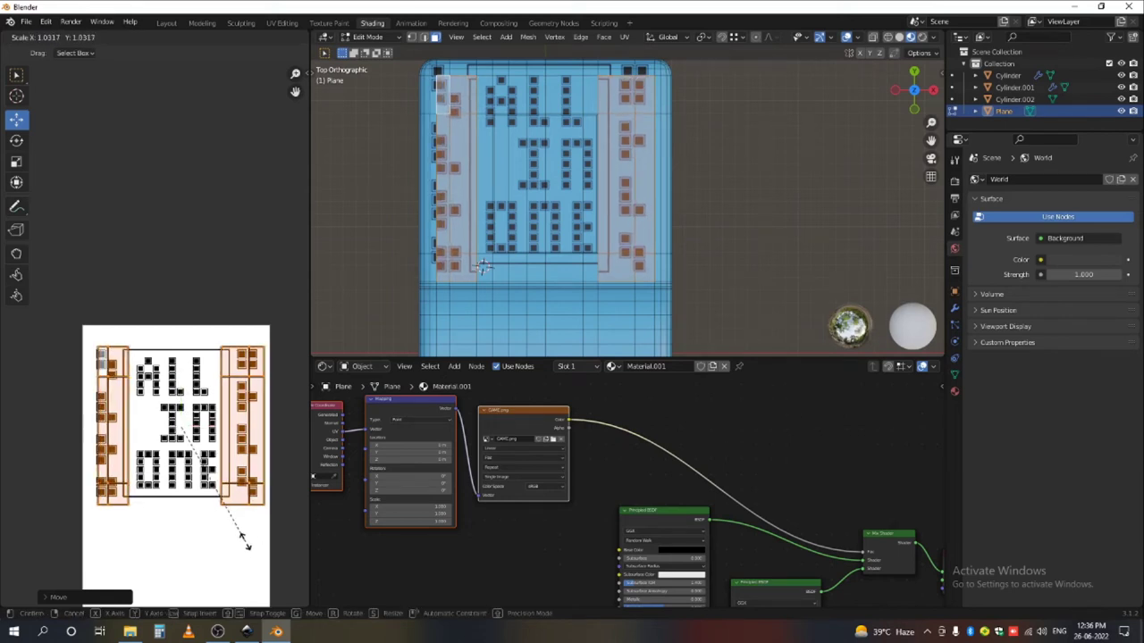
{"action": "right_click", "coordinate": [248, 546]}
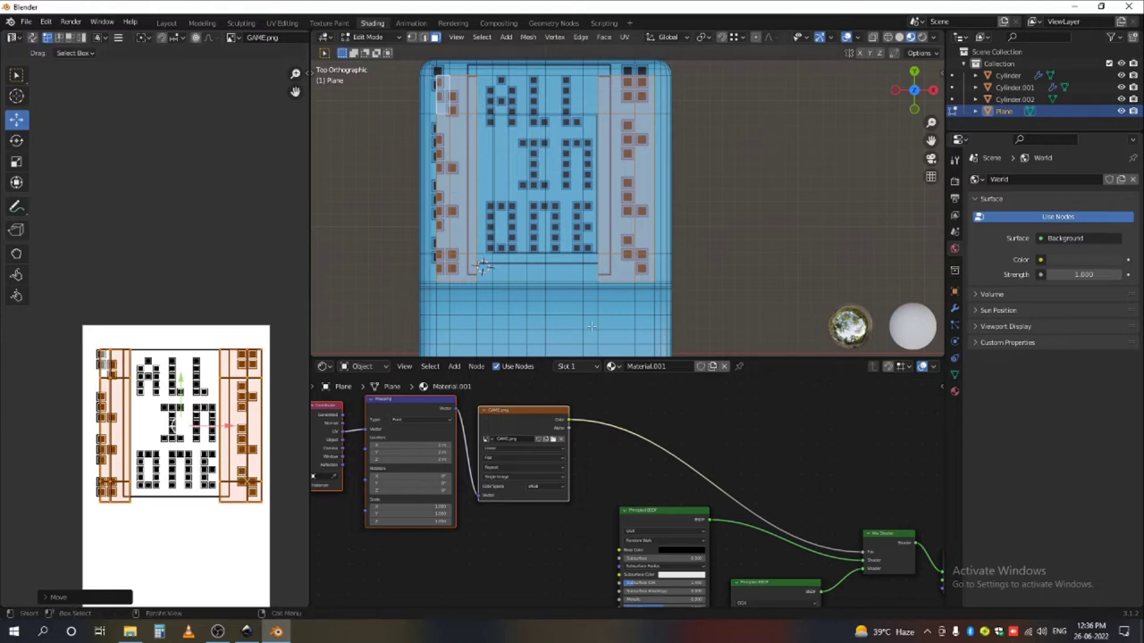
- Add two centred lengthwise loop cuts to the body, one on each side of the screen
{"action": "scroll", "coordinate": [614, 270], "scroll_direction": "up", "scroll_amount": 1}
{"action": "key", "text": "ctrl+r"}
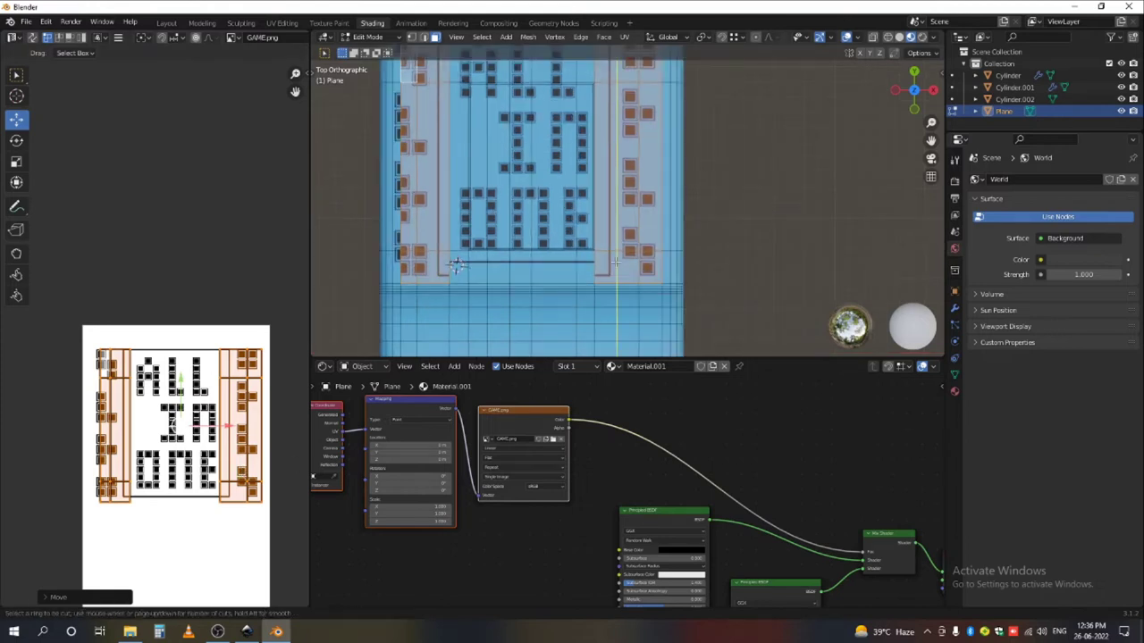
{"action": "left_click", "coordinate": [615, 262]}
{"action": "left_click", "coordinate": [614, 260]}
{"action": "key", "text": "ctrl+r"}
{"action": "left_click", "coordinate": [433, 246]}
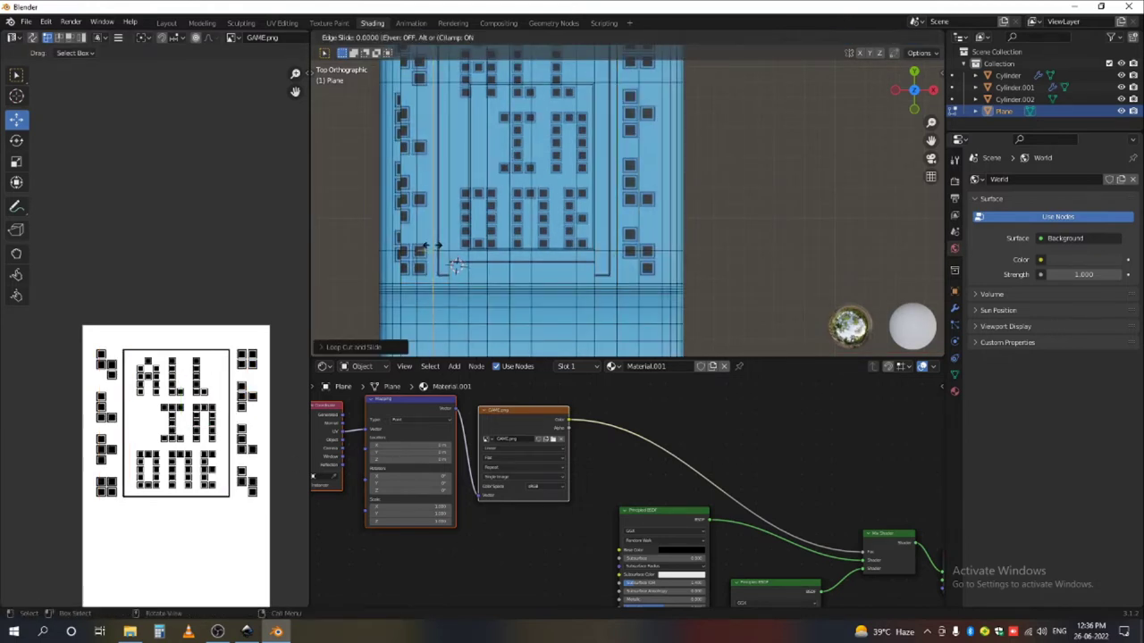
{"action": "left_click", "coordinate": [433, 246]}
- Place the lengthwise loop cut just beside the screen's left edge and show the body in solid shading with face selection
{"action": "left_click", "coordinate": [457, 263]}
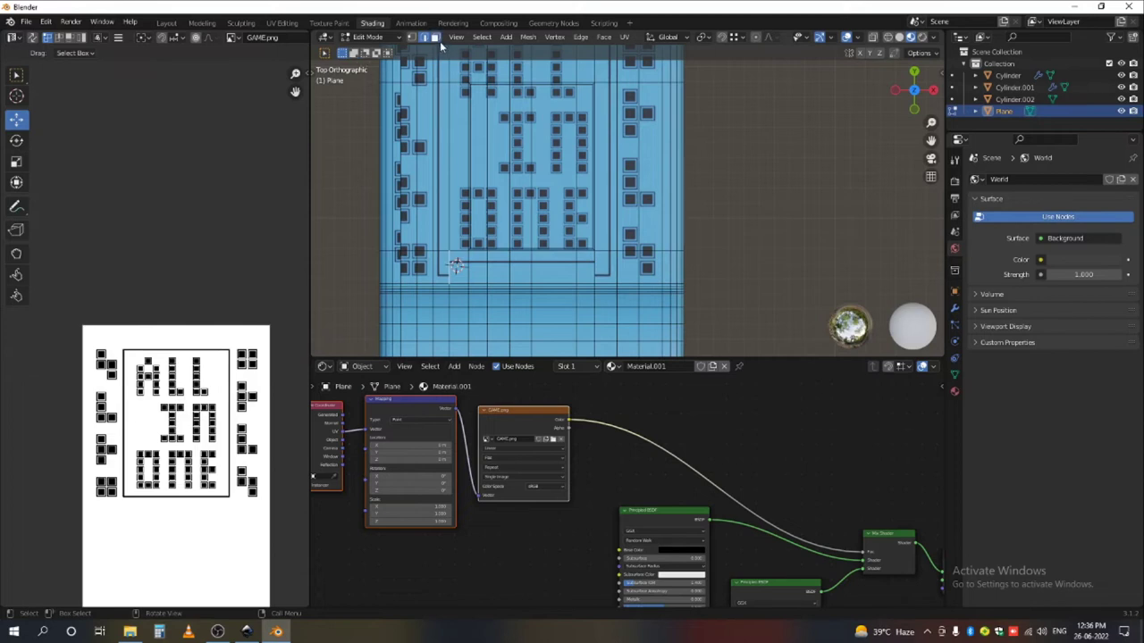
{"action": "left_click", "coordinate": [898, 37]}
{"action": "left_click", "coordinate": [458, 258]}
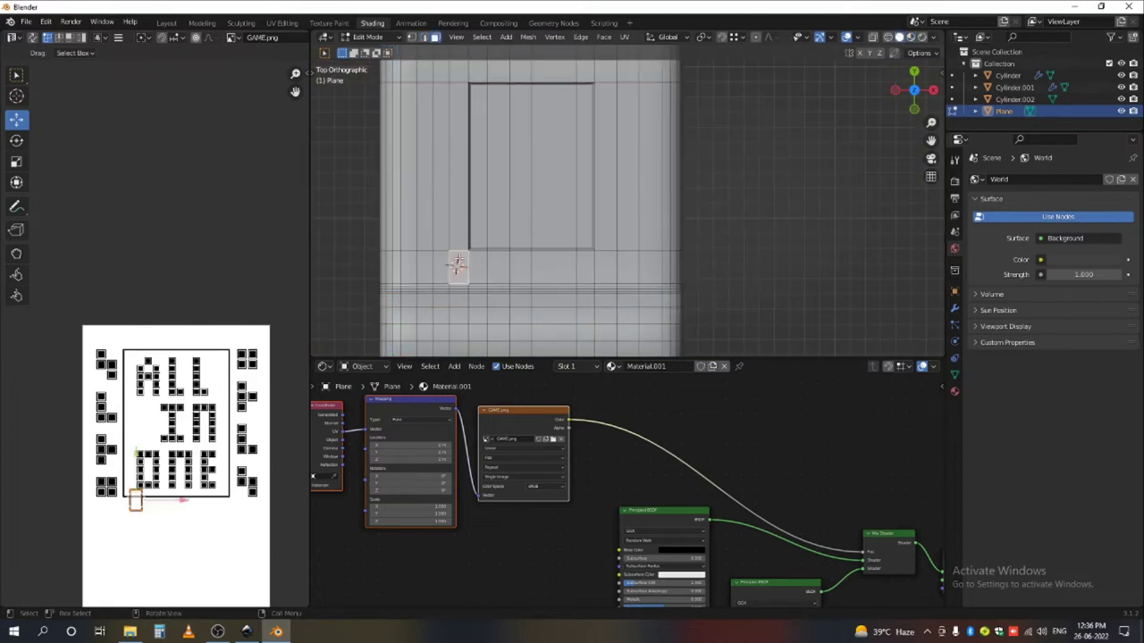
{"action": "left_click", "coordinate": [483, 264], "text": "alt"}
- Select the complete ring of top faces surrounding the screen recess
{"action": "left_click", "coordinate": [608, 266]}
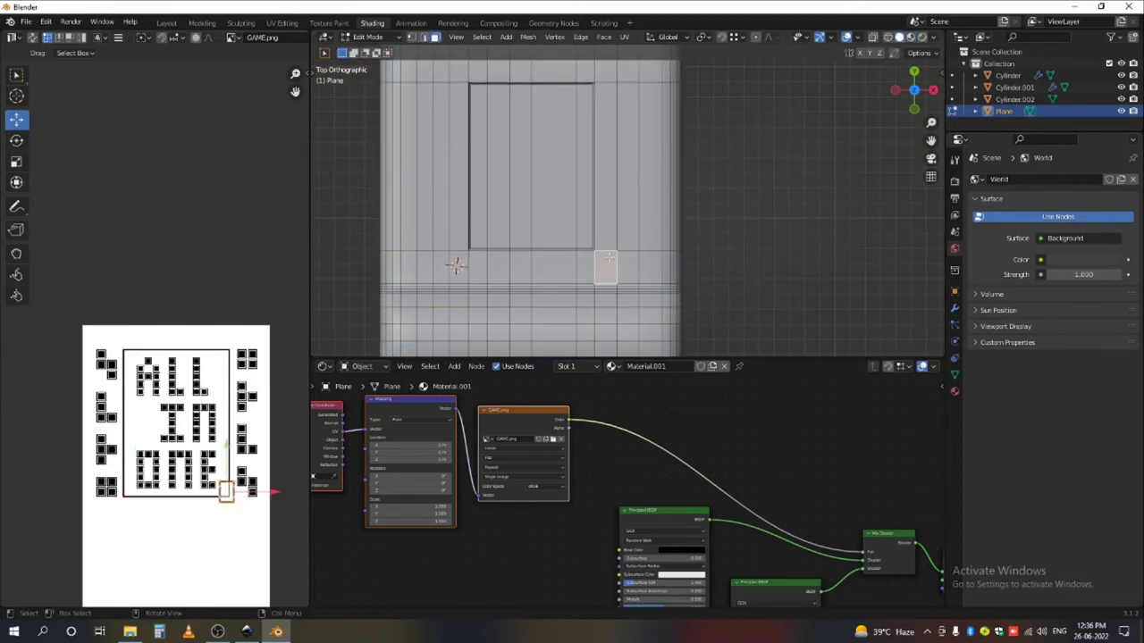
{"action": "scroll", "coordinate": [608, 247], "scroll_direction": "down", "scroll_amount": 1}
{"action": "left_click", "coordinate": [608, 248], "text": "alt"}
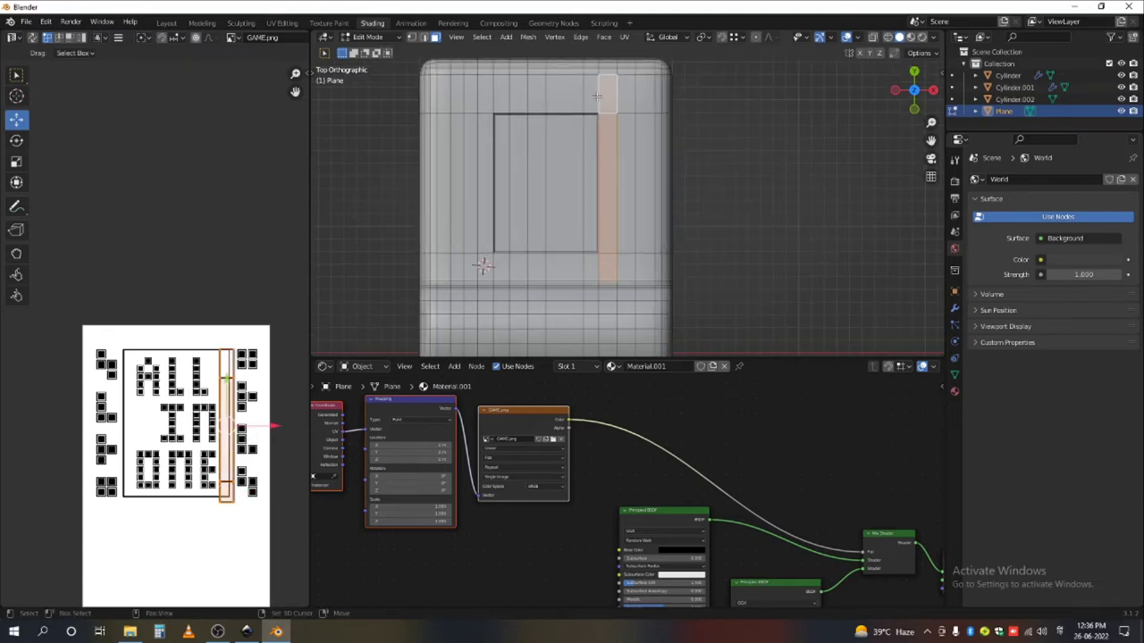
{"action": "left_click", "coordinate": [579, 98], "text": "shift"}
{"action": "left_click", "coordinate": [592, 93], "text": "shift"}
{"action": "left_click", "coordinate": [534, 93], "text": "shift"}
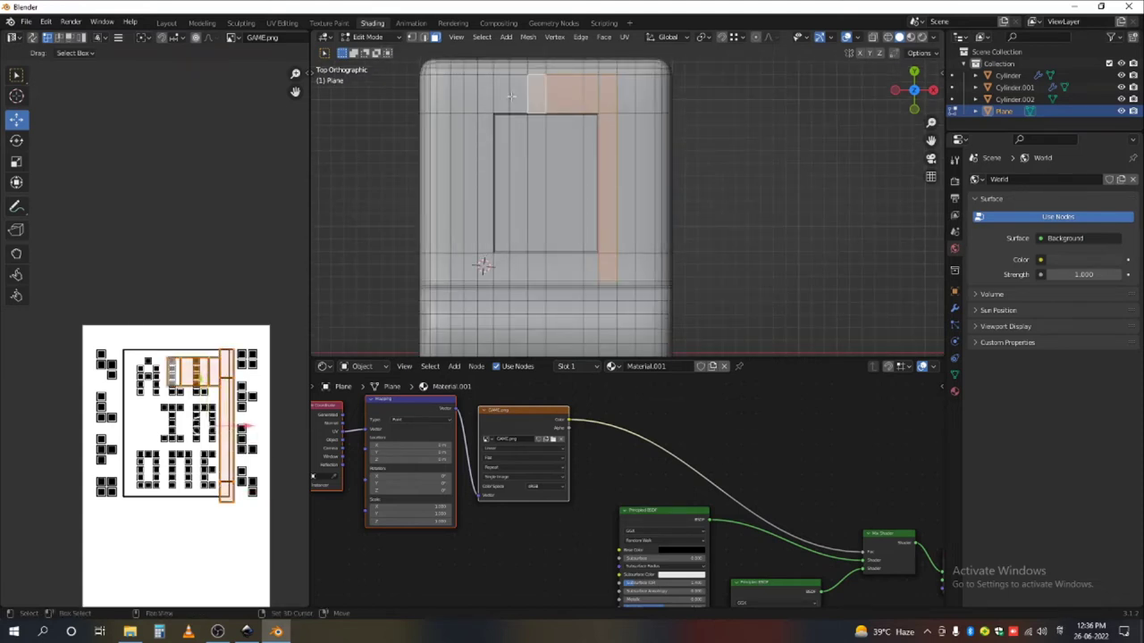
{"action": "left_click", "coordinate": [516, 95], "text": "shift"}
{"action": "left_click", "coordinate": [484, 97], "text": "shift"}
{"action": "left_click", "coordinate": [486, 126], "text": "shift"}
{"action": "left_click", "coordinate": [500, 104], "text": "shift"}
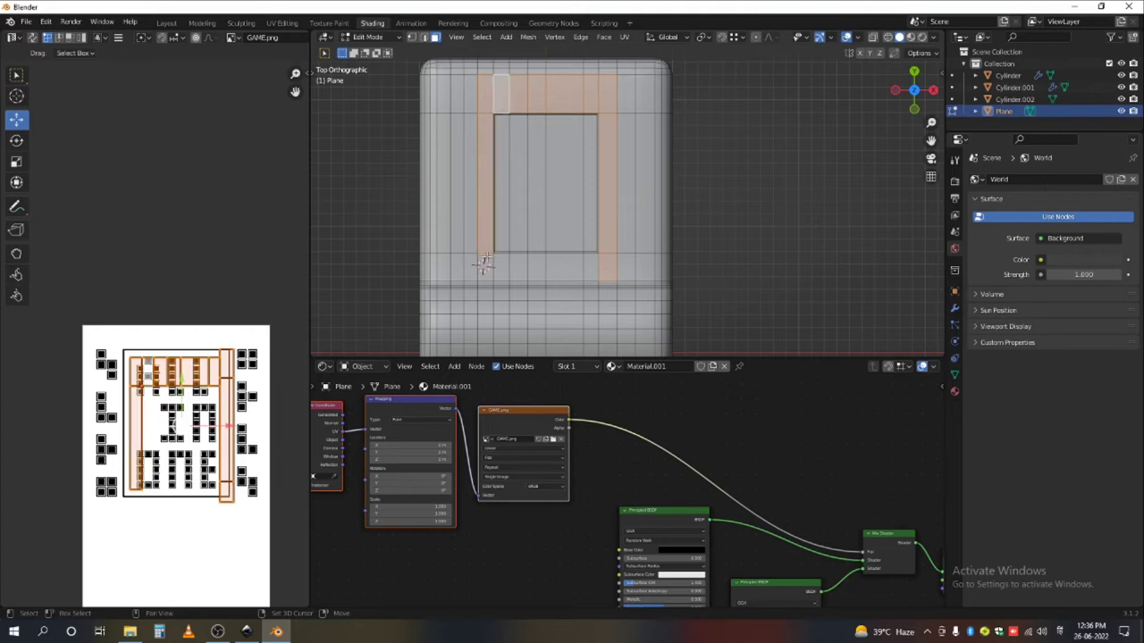
{"action": "left_click", "coordinate": [488, 263], "text": "shift"}
{"action": "left_click", "coordinate": [496, 265], "text": "shift"}
{"action": "left_click", "coordinate": [519, 266], "text": "shift"}
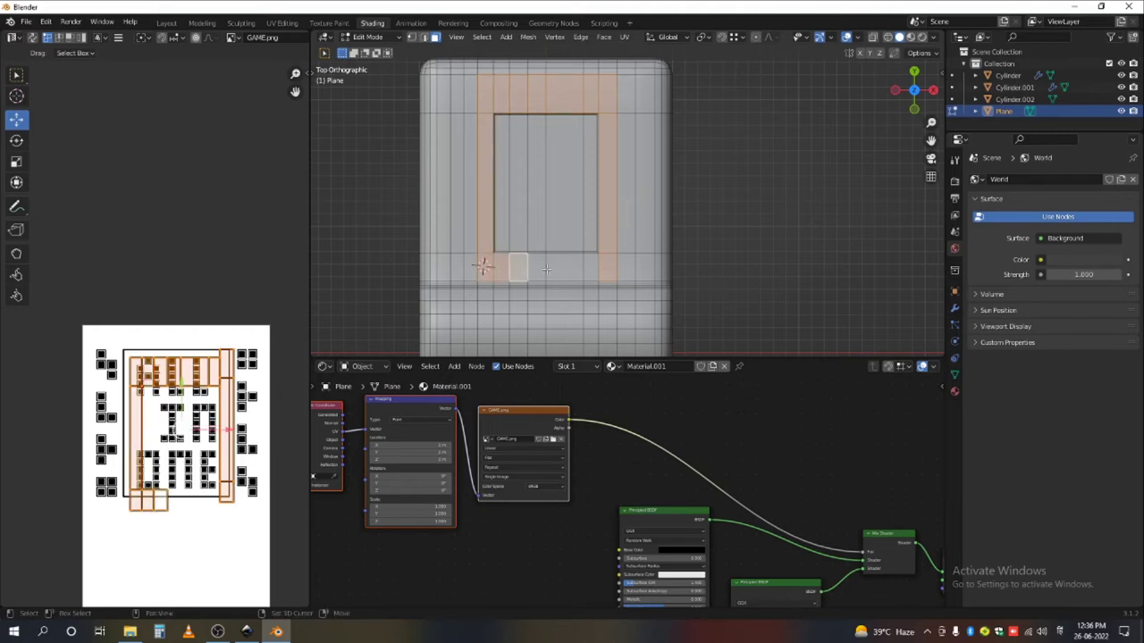
{"action": "left_click", "coordinate": [554, 266], "text": "shift"}
{"action": "left_click", "coordinate": [571, 266], "text": "shift"}
{"action": "left_click", "coordinate": [592, 268], "text": "shift"}
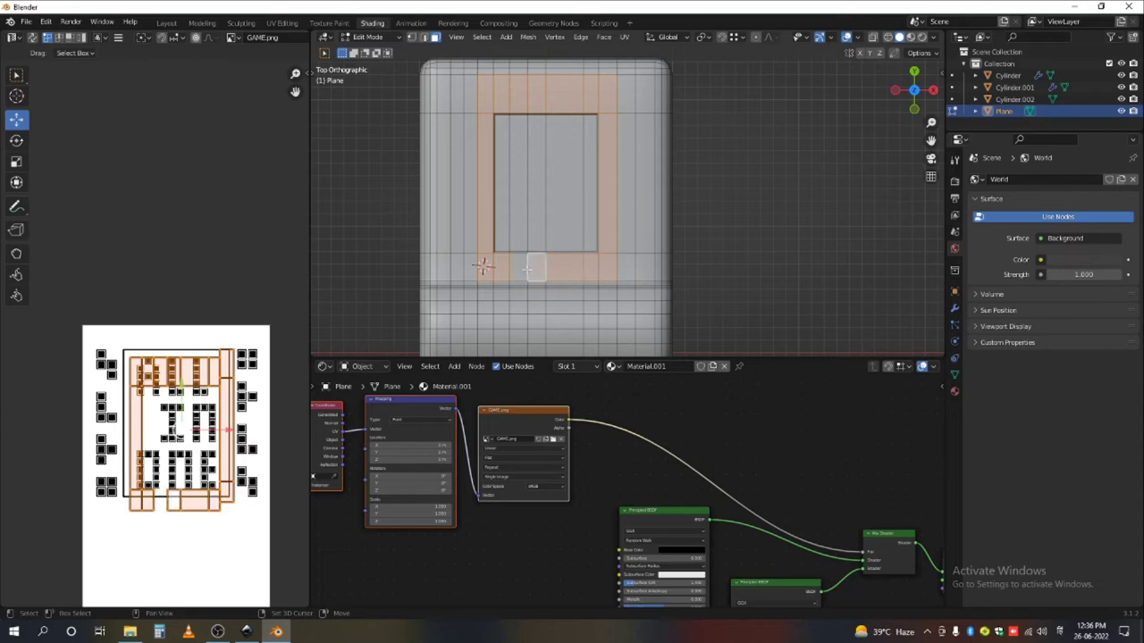
{"action": "left_click", "coordinate": [517, 268], "text": "shift"}
- Project the selected ring's UVs from the top view and enlarge them around the ALL IN ONE artwork on the texture
{"action": "key", "text": "u"}
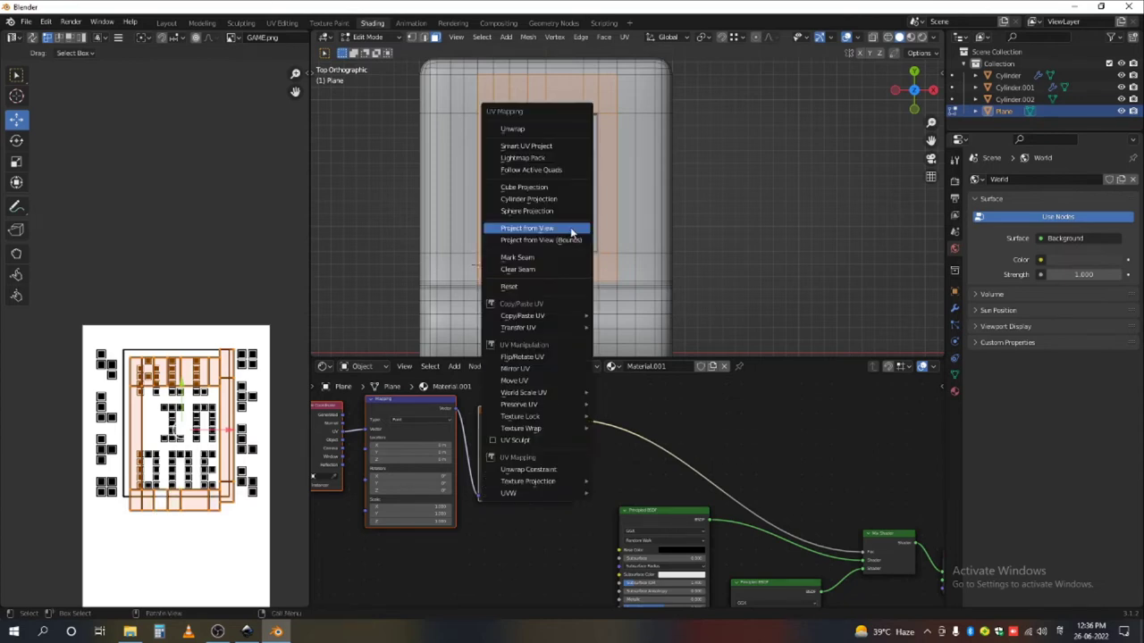
{"action": "left_click", "coordinate": [572, 230]}
{"action": "key", "text": "g"}
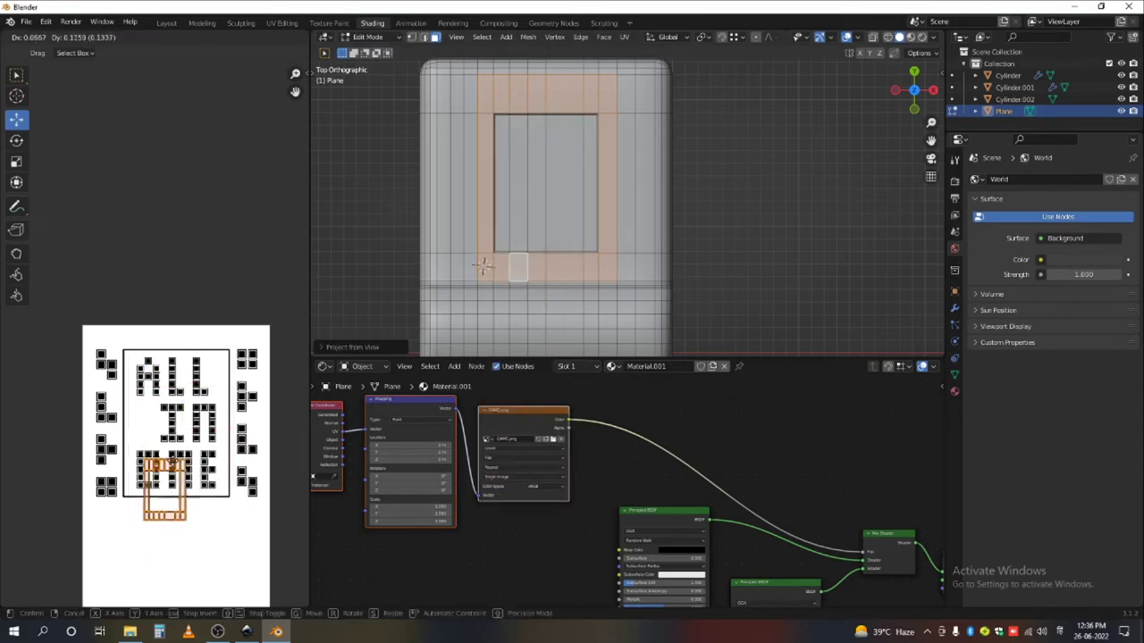
{"action": "left_click", "coordinate": [178, 422]}
{"action": "key", "text": "s"}
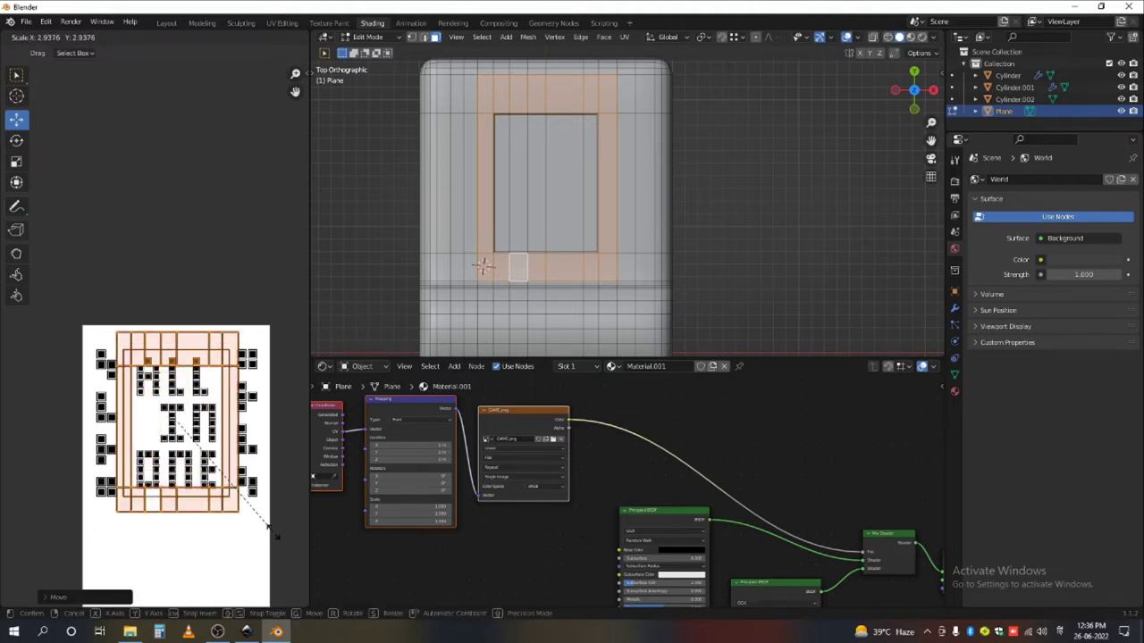
{"action": "left_click", "coordinate": [252, 526]}
- Shift the ring's UVs up along Y on the texture and fine-tune their height against the border line in Material Preview
{"action": "scroll", "coordinate": [178, 409], "scroll_direction": "up", "scroll_amount": 2}
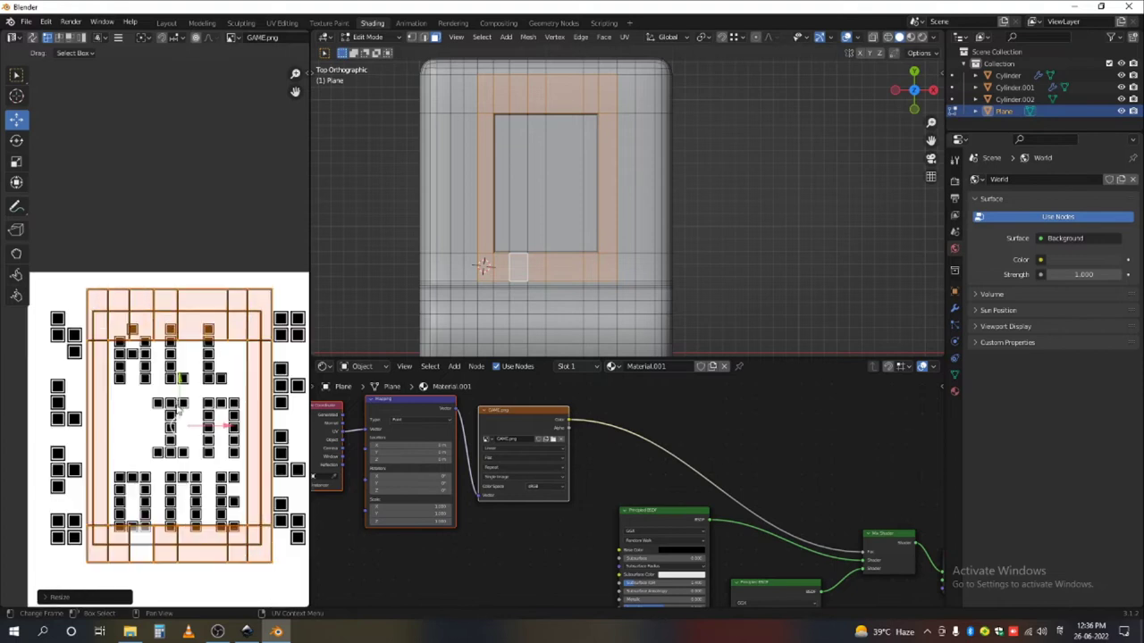
{"action": "key", "text": "g"}
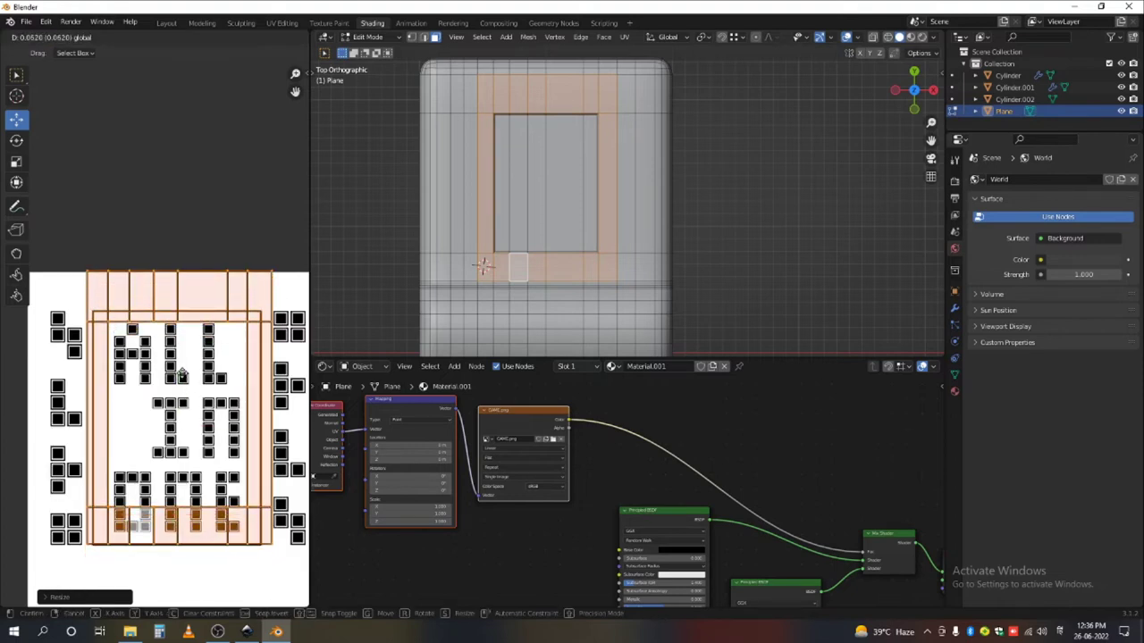
{"action": "left_click", "coordinate": [180, 364]}
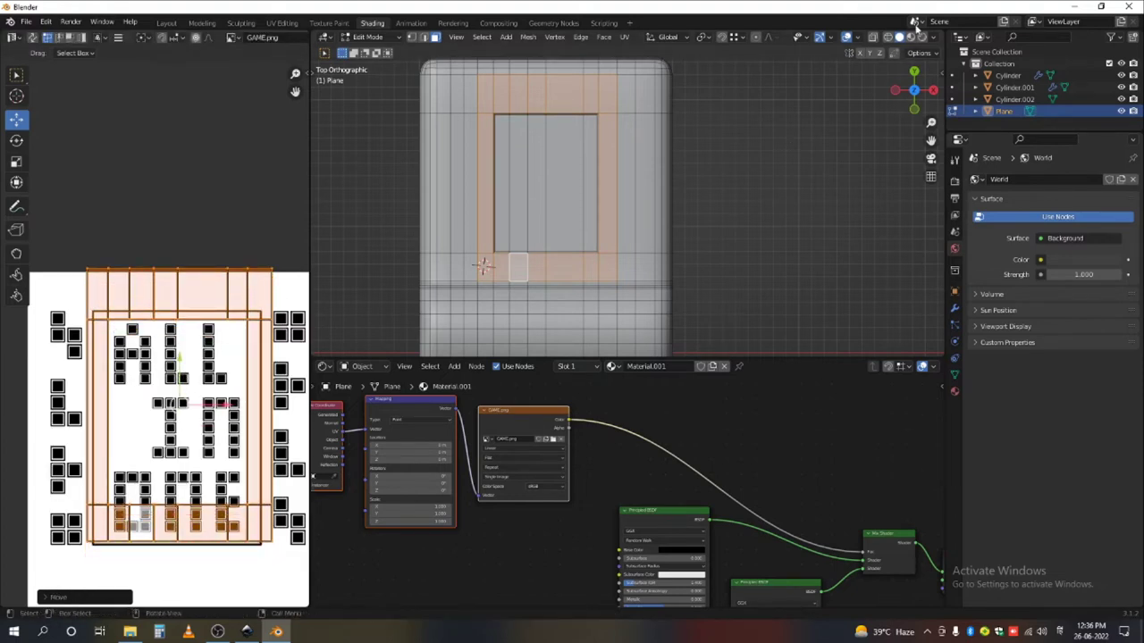
{"action": "left_click", "coordinate": [911, 37]}
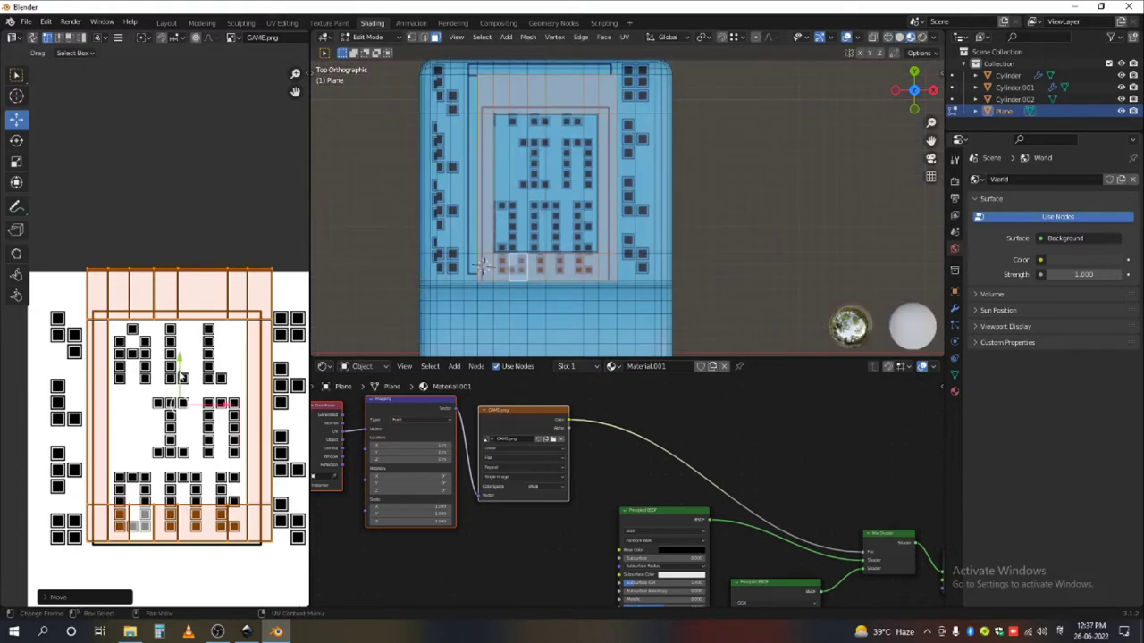
{"action": "left_click_drag", "start_coordinate": [180, 376], "coordinate": [179, 392]}
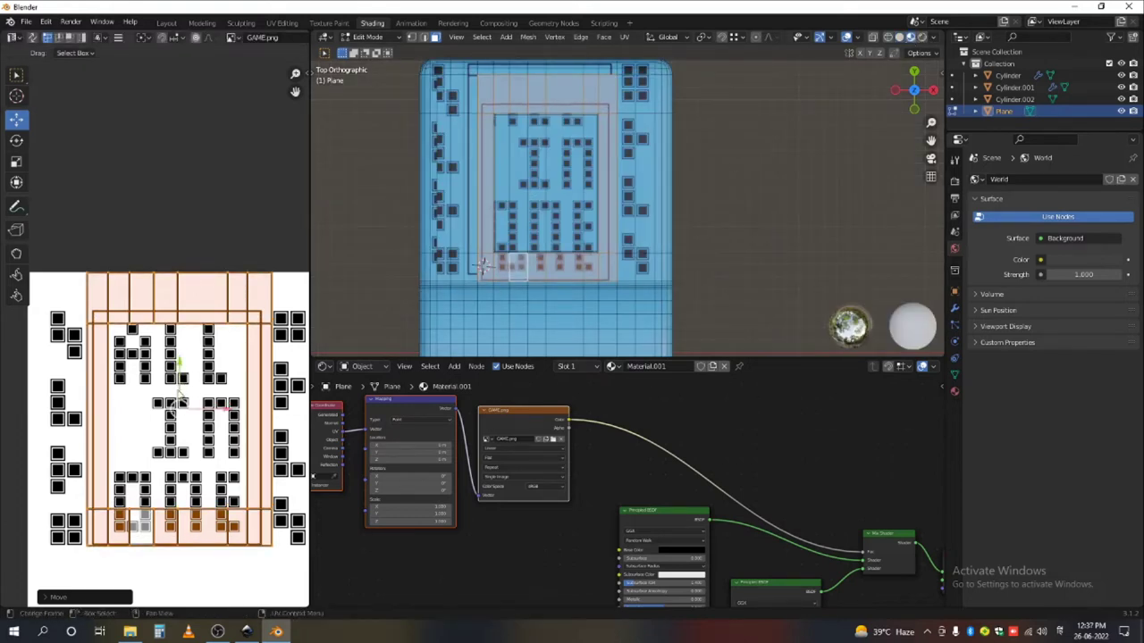
- Move only the ring's lower row of UVs down so the border line, without the letters, runs below the screen
{"action": "left_click", "coordinate": [143, 393]}
{"action": "scroll", "coordinate": [140, 389], "scroll_direction": "down", "scroll_amount": 3}
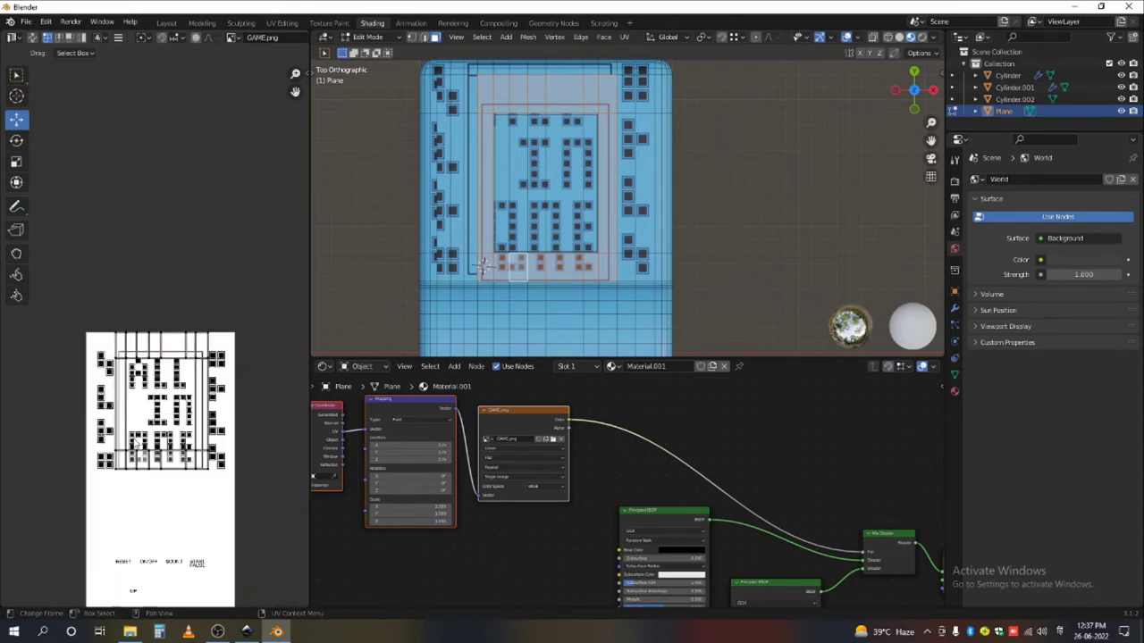
{"action": "scroll", "coordinate": [100, 440], "scroll_direction": "up", "scroll_amount": 2}
{"action": "left_click_drag", "start_coordinate": [95, 438], "coordinate": [259, 516]}
{"action": "scroll", "coordinate": [212, 484], "scroll_direction": "up", "scroll_amount": 2}
{"action": "left_click_drag", "start_coordinate": [169, 401], "coordinate": [163, 426]}
{"action": "key", "text": "ctrl+z"}
{"action": "scroll", "coordinate": [431, 249], "scroll_direction": "down", "scroll_amount": 3}
{"action": "scroll", "coordinate": [570, 183], "scroll_direction": "up", "scroll_amount": 2}
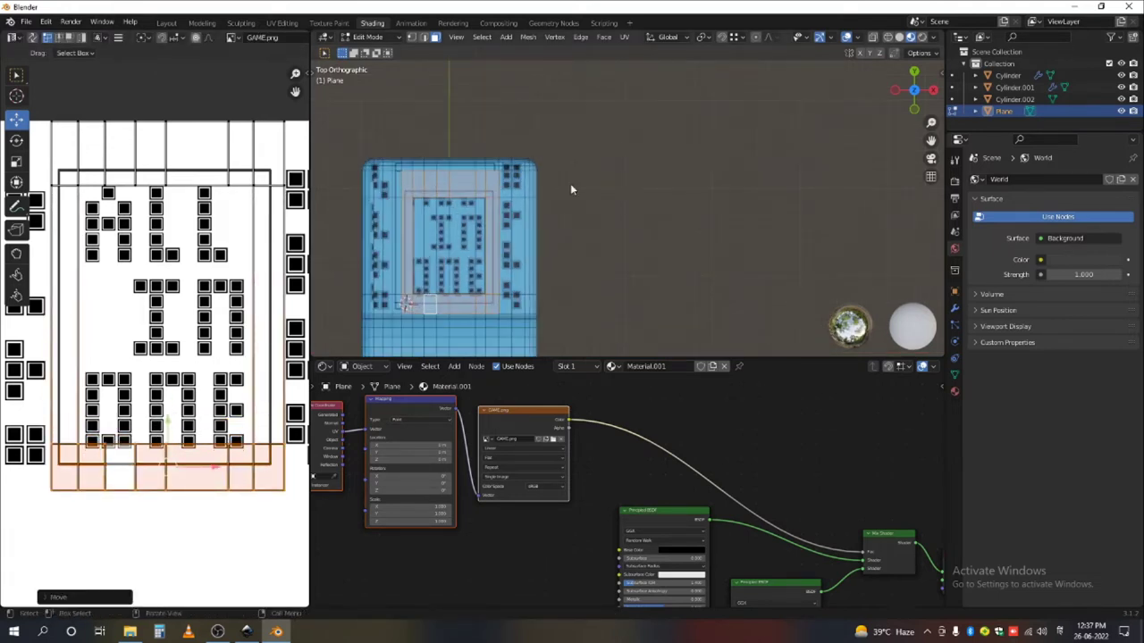
{"action": "key", "text": "Tab"}
{"action": "scroll", "coordinate": [507, 229], "scroll_direction": "up", "scroll_amount": 2}
{"action": "key", "text": "Tab"}
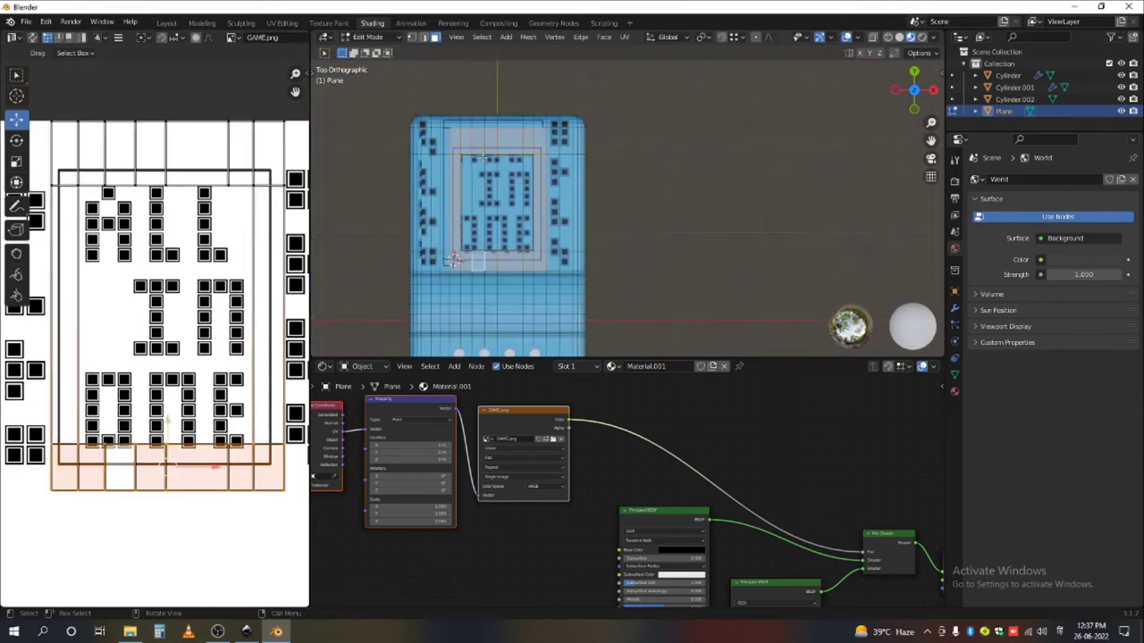
- Select the strip of faces carrying the block pattern along the left side of the screen
{"action": "scroll", "coordinate": [523, 234], "scroll_direction": "up", "scroll_amount": 3}
{"action": "left_click", "coordinate": [451, 161]}
{"action": "scroll", "coordinate": [453, 163], "scroll_direction": "down", "scroll_amount": 1}
{"action": "scroll", "coordinate": [453, 164], "scroll_direction": "up", "scroll_amount": 2}
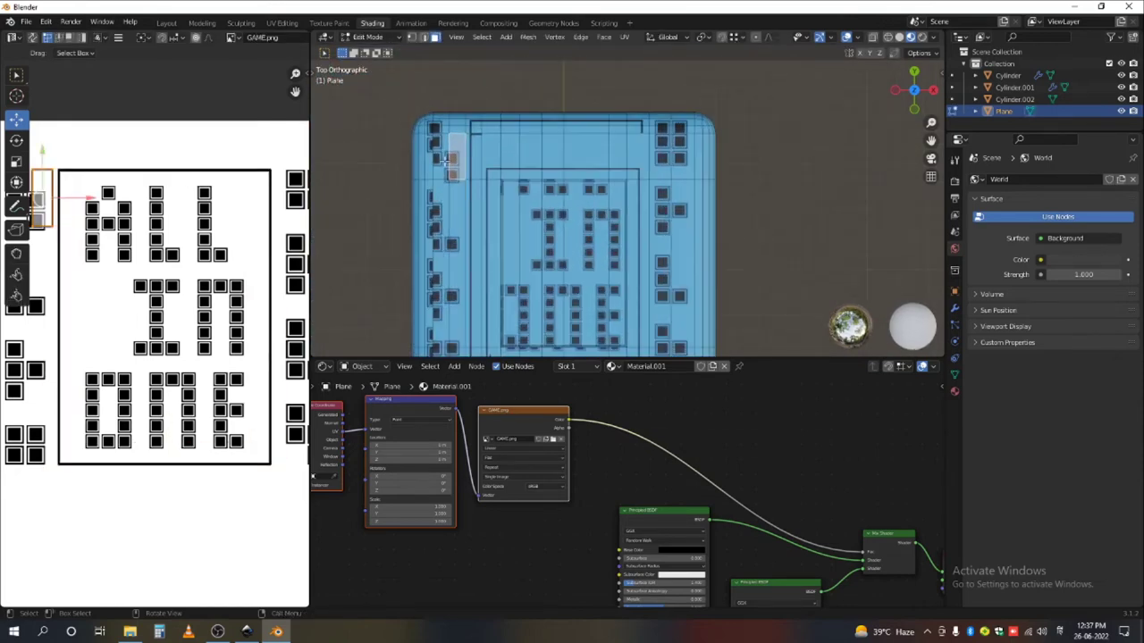
{"action": "left_click", "coordinate": [437, 158], "text": "shift"}
{"action": "left_click", "coordinate": [428, 158], "text": "shift"}
{"action": "scroll", "coordinate": [467, 182], "scroll_direction": "down", "scroll_amount": 3}
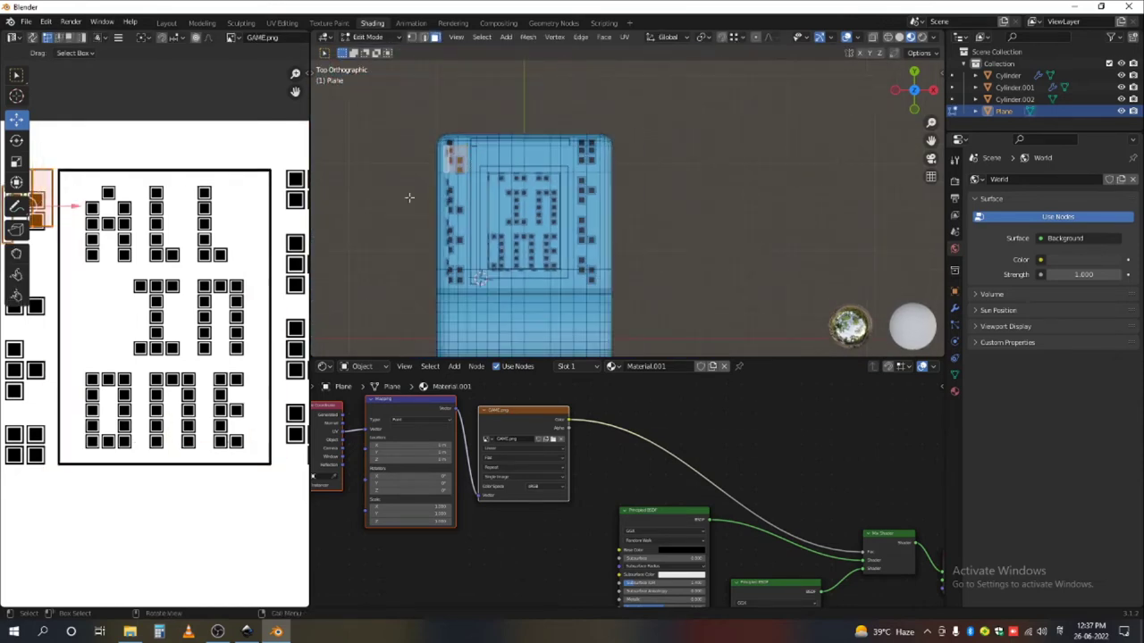
{"action": "scroll", "coordinate": [466, 286], "scroll_direction": "up", "scroll_amount": 2}
{"action": "left_click", "coordinate": [461, 283], "text": "shift"}
{"action": "left_click", "coordinate": [449, 283], "text": "shift"}
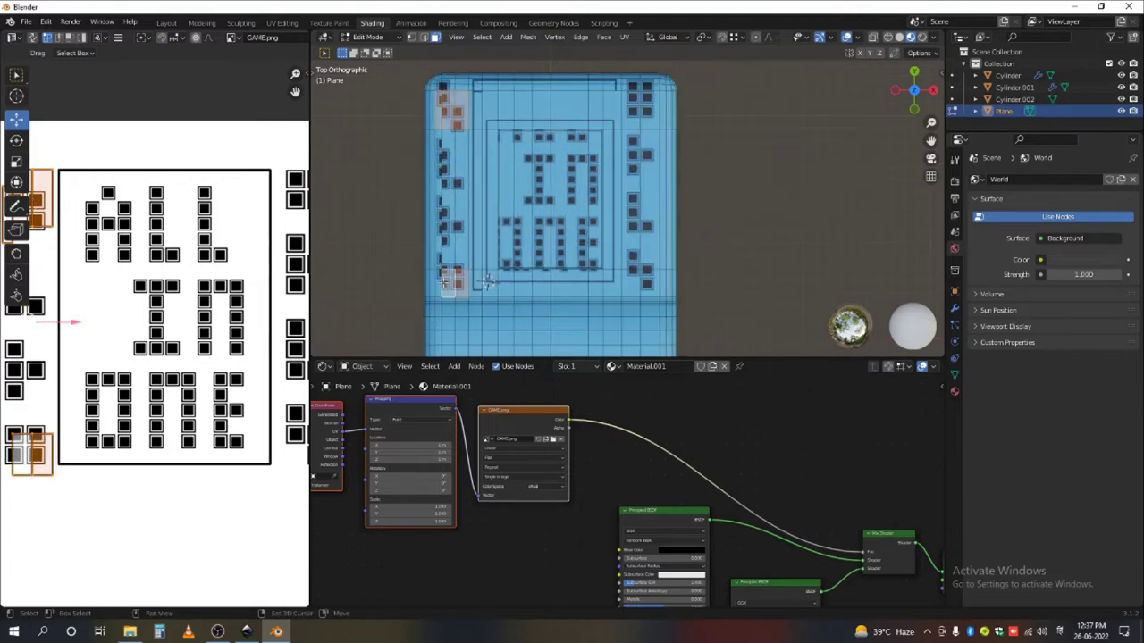
{"action": "left_click", "coordinate": [443, 284], "text": "shift"}
{"action": "left_click", "coordinate": [438, 284], "text": "shift"}
{"action": "left_click", "coordinate": [448, 285], "text": "shift"}
{"action": "left_click", "coordinate": [452, 260], "text": "shift"}
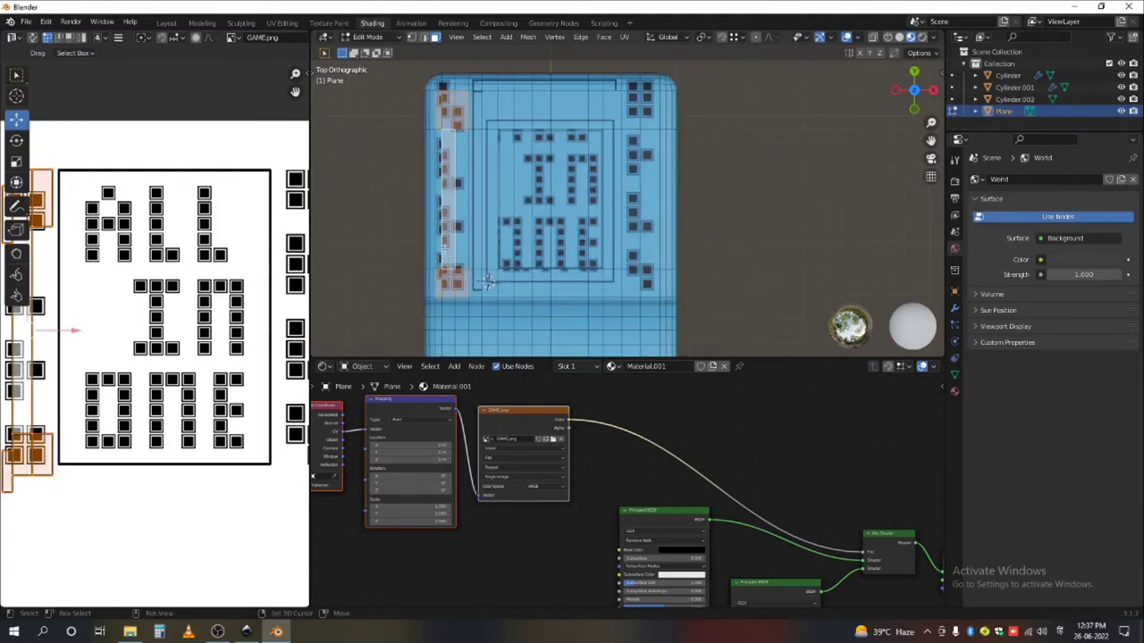
{"action": "left_click", "coordinate": [440, 247], "text": "shift"}
{"action": "left_click", "coordinate": [462, 208], "text": "shift"}
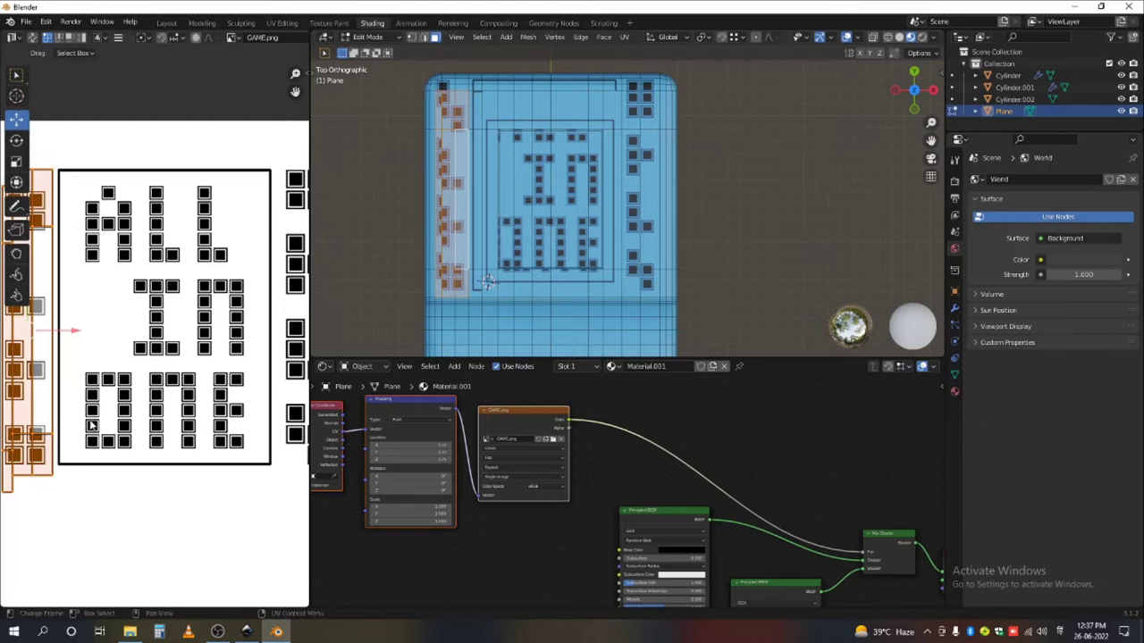
{"action": "scroll", "coordinate": [104, 393], "scroll_direction": "down", "scroll_amount": 2}
{"action": "scroll", "coordinate": [108, 423], "scroll_direction": "up", "scroll_amount": 3}
{"action": "middle_click_drag", "start_coordinate": [160, 390], "coordinate": [195, 416]}
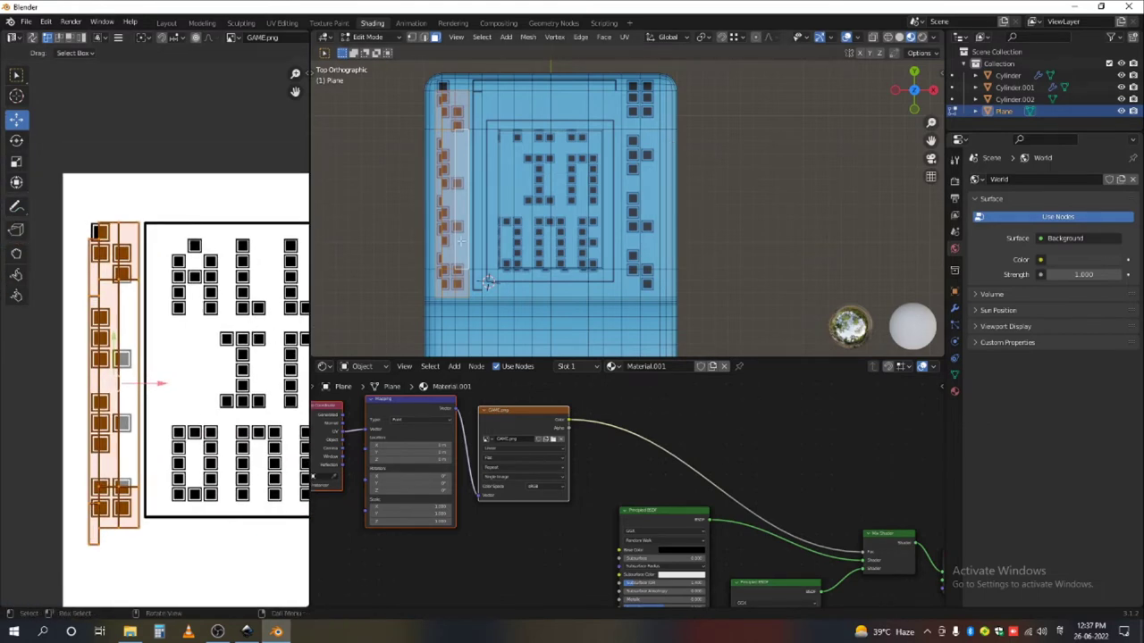
- Project the left strip's UVs from the top view and move and scale them to cover the texture's left block pattern
{"action": "key", "text": "u"}
{"action": "left_click", "coordinate": [462, 177]}
{"action": "scroll", "coordinate": [186, 407], "scroll_direction": "down", "scroll_amount": 5}
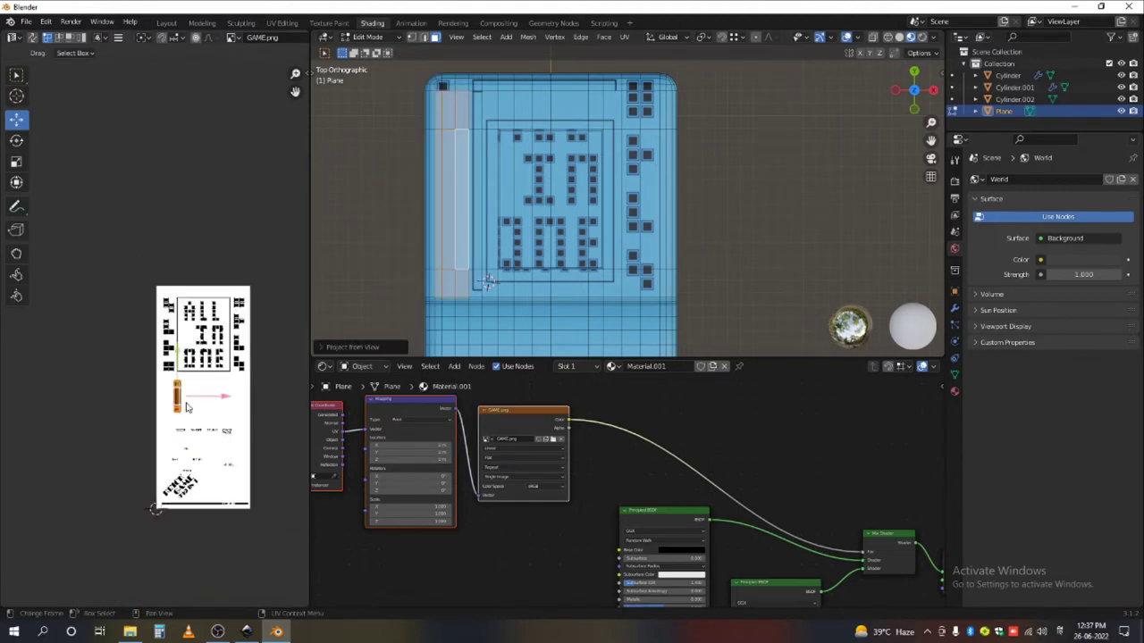
{"action": "scroll", "coordinate": [186, 408], "scroll_direction": "up", "scroll_amount": 2}
{"action": "key", "text": "g"}
{"action": "left_click", "coordinate": [177, 327]}
{"action": "key", "text": "s"}
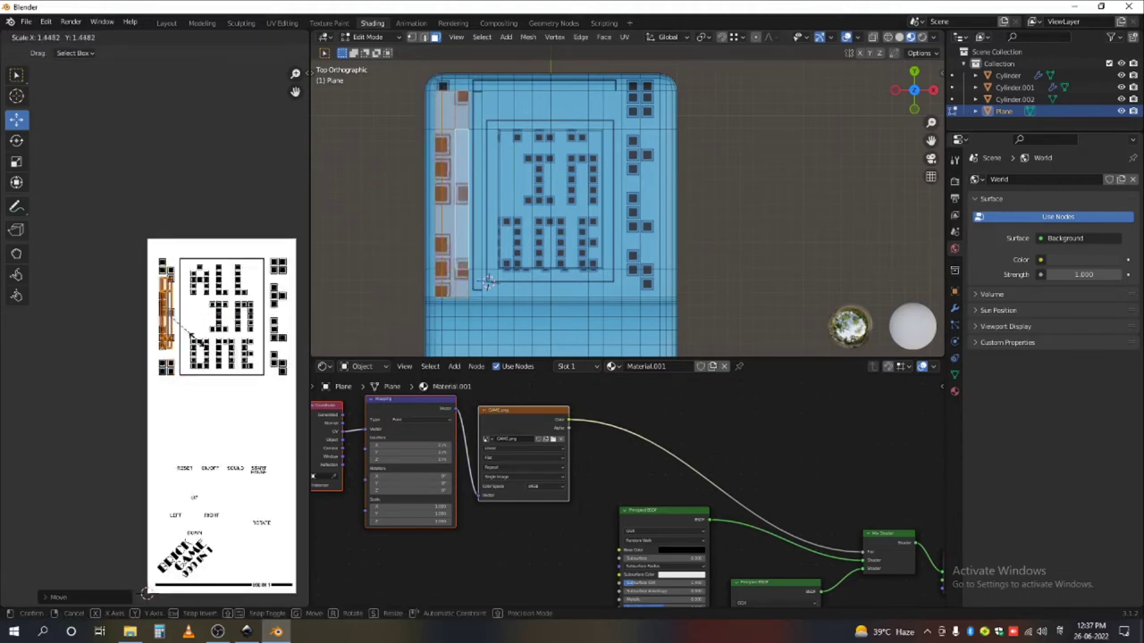
{"action": "left_click", "coordinate": [218, 380]}
{"action": "scroll", "coordinate": [192, 340], "scroll_direction": "up", "scroll_amount": 5}
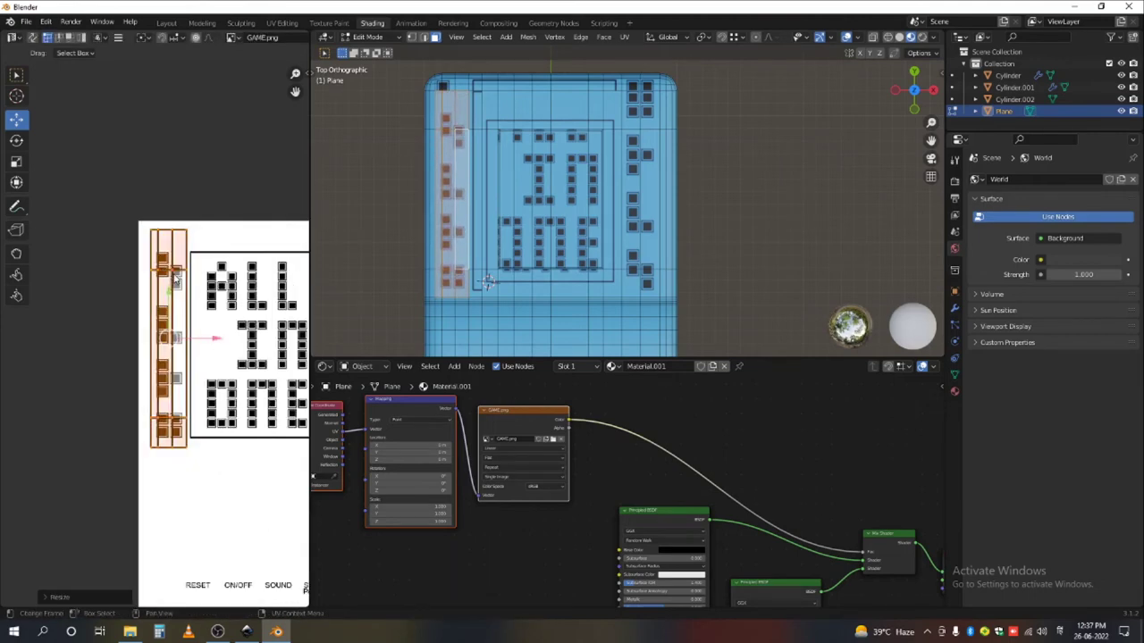
{"action": "scroll", "coordinate": [185, 324], "scroll_direction": "down", "scroll_amount": 2}
{"action": "left_click_drag", "start_coordinate": [153, 320], "coordinate": [153, 325]}
- Scale the UVs of the block-pattern faces along the right side of the screen by about 1.09
{"action": "left_click", "coordinate": [633, 282]}
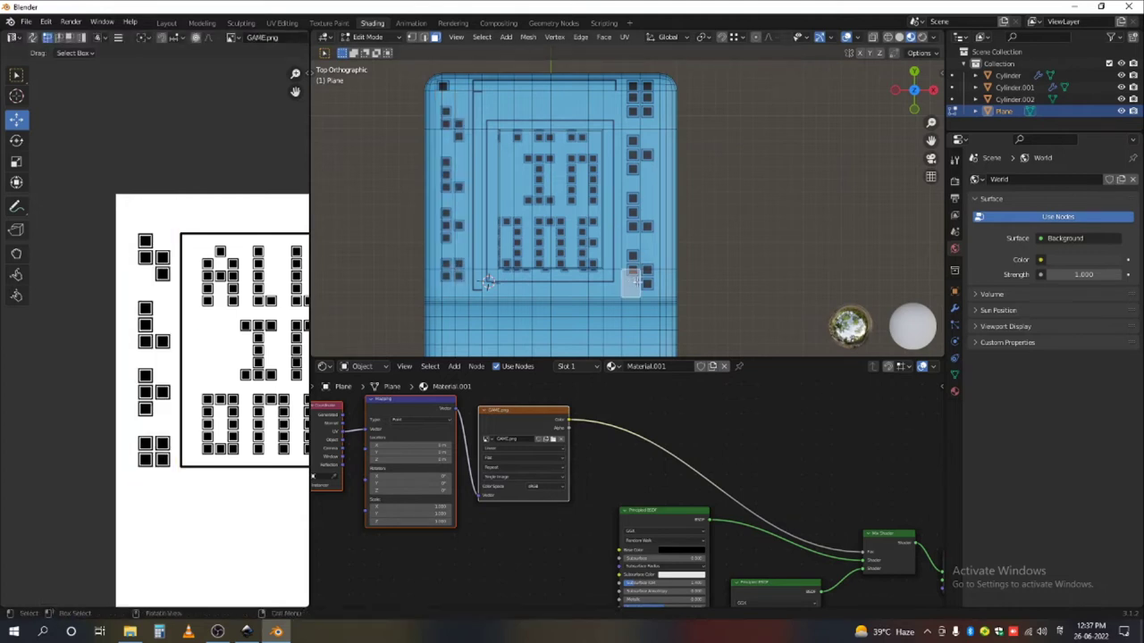
{"action": "left_click", "coordinate": [643, 237], "text": "shift"}
{"action": "left_click", "coordinate": [648, 278], "text": "shift"}
{"action": "left_click", "coordinate": [632, 239], "text": "shift"}
{"action": "left_click", "coordinate": [651, 114], "text": "shift"}
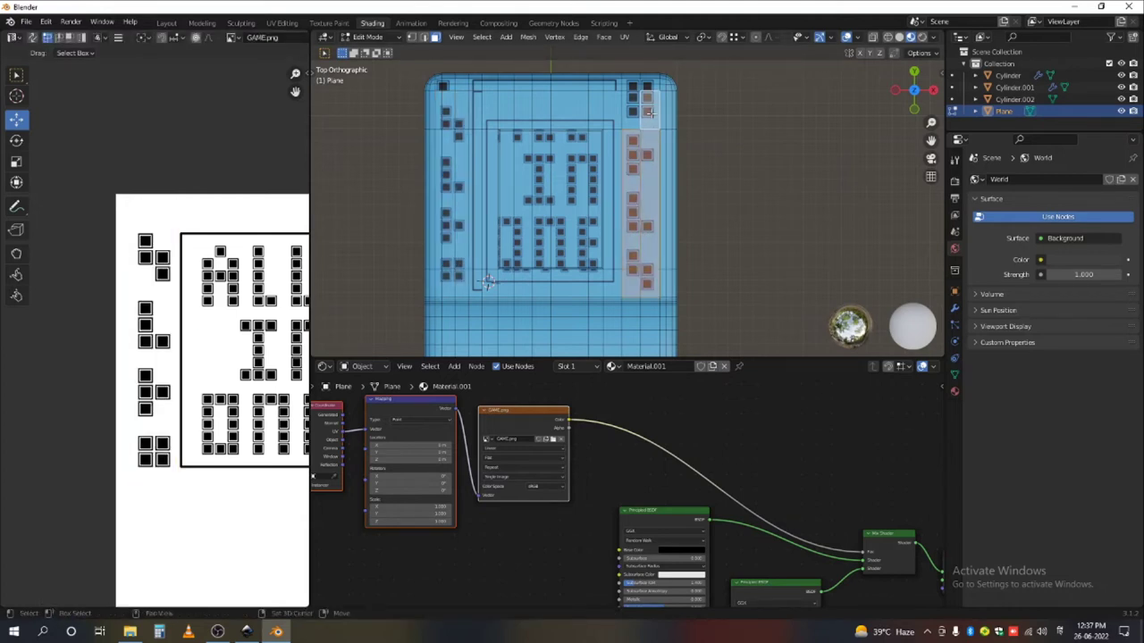
{"action": "left_click", "coordinate": [633, 115], "text": "shift"}
{"action": "scroll", "coordinate": [125, 363], "scroll_direction": "down", "scroll_amount": 3}
{"action": "middle_click_drag", "start_coordinate": [269, 336], "coordinate": [220, 346]}
{"action": "scroll", "coordinate": [220, 346], "scroll_direction": "up", "scroll_amount": 4}
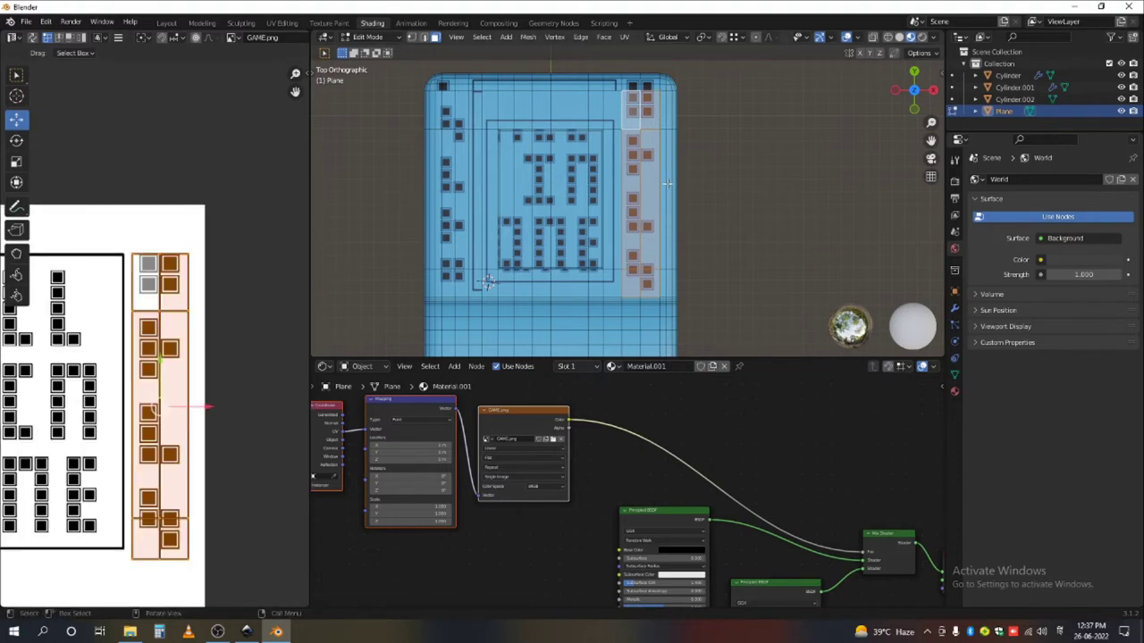
{"action": "scroll", "coordinate": [227, 329], "scroll_direction": "down", "scroll_amount": 3}
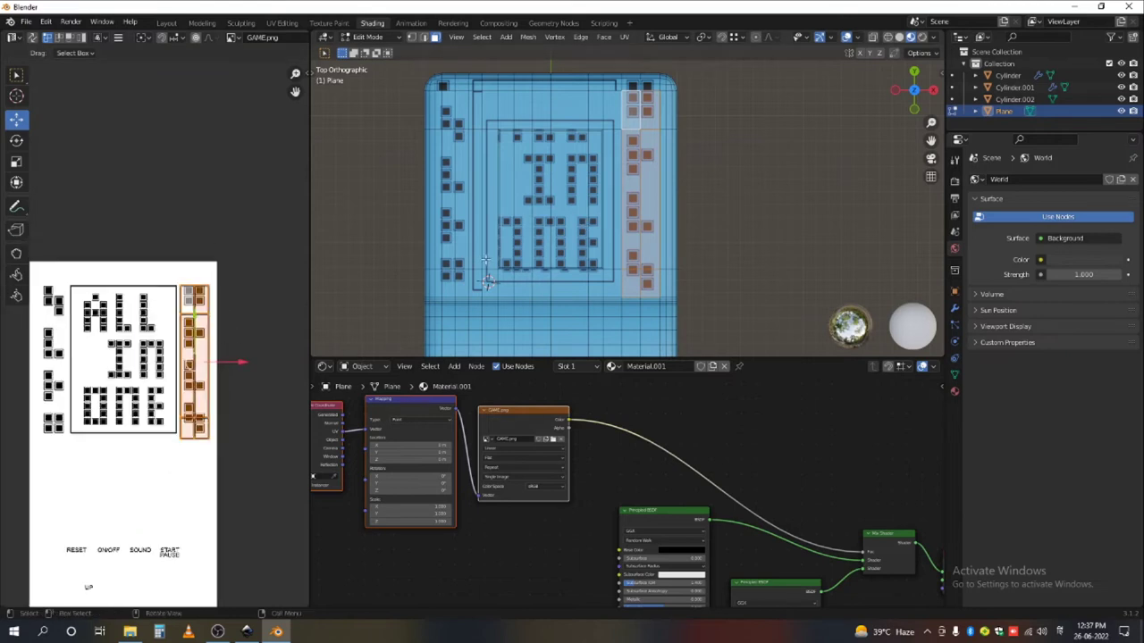
{"action": "scroll", "coordinate": [684, 261], "scroll_direction": "up", "scroll_amount": 1}
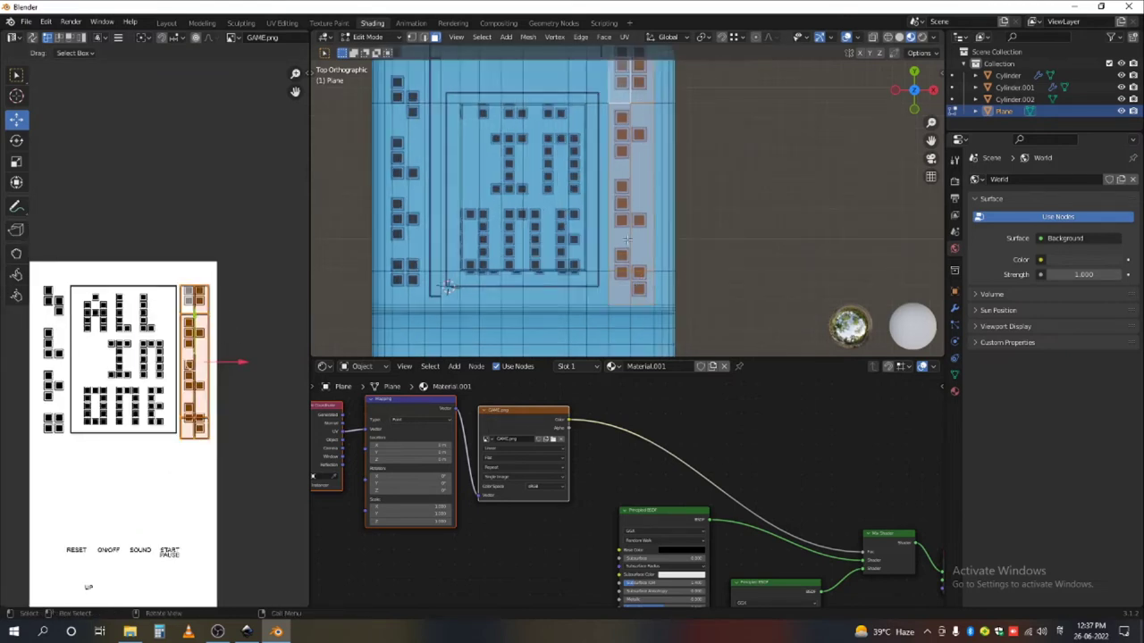
{"action": "key", "text": "s"}
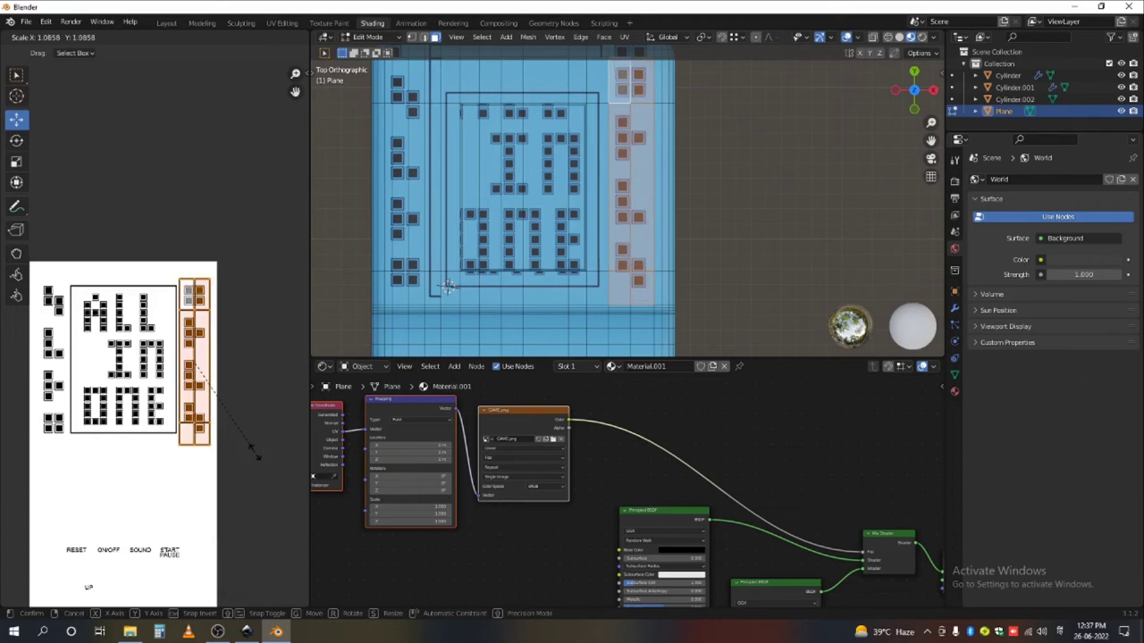
{"action": "left_click", "coordinate": [257, 457]}
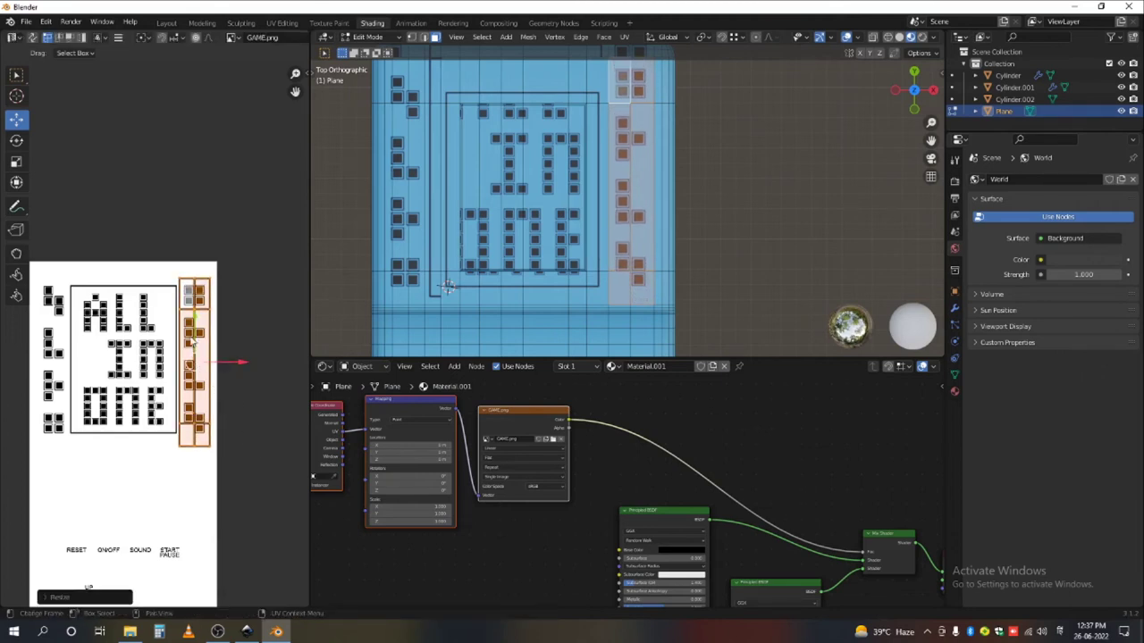
- Move the UVs of the block-pattern strip along the right side of the screen slightly upward on the texture
{"action": "left_click_drag", "start_coordinate": [194, 340], "coordinate": [194, 335]}
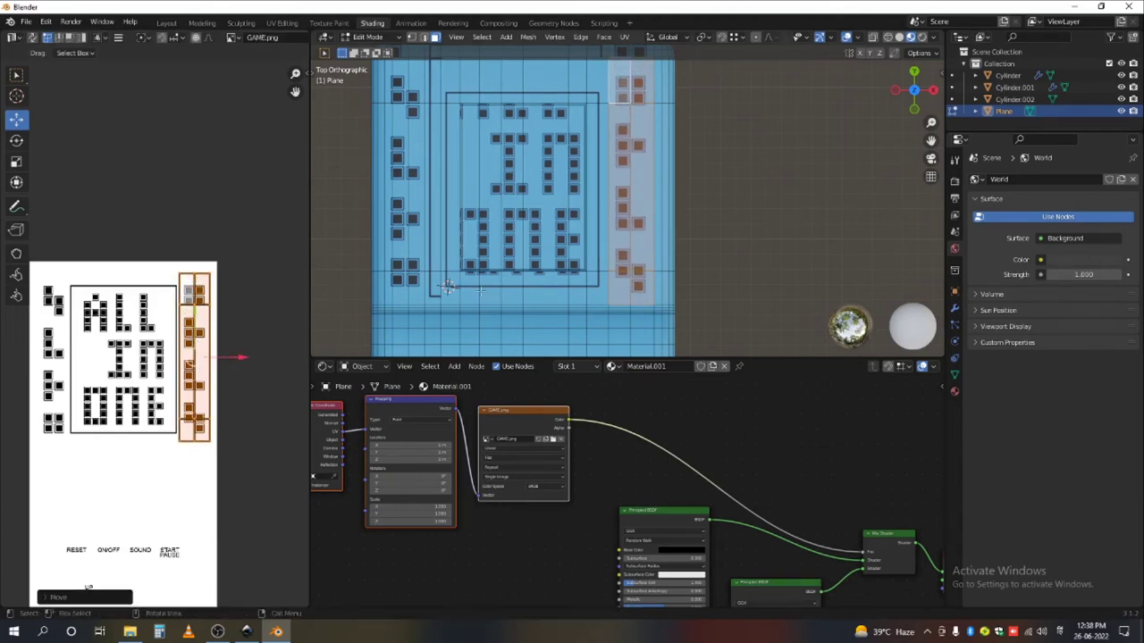
{"action": "left_click", "coordinate": [431, 279]}
{"action": "scroll", "coordinate": [442, 277], "scroll_direction": "down", "scroll_amount": 3}
{"action": "scroll", "coordinate": [442, 277], "scroll_direction": "up", "scroll_amount": 2}
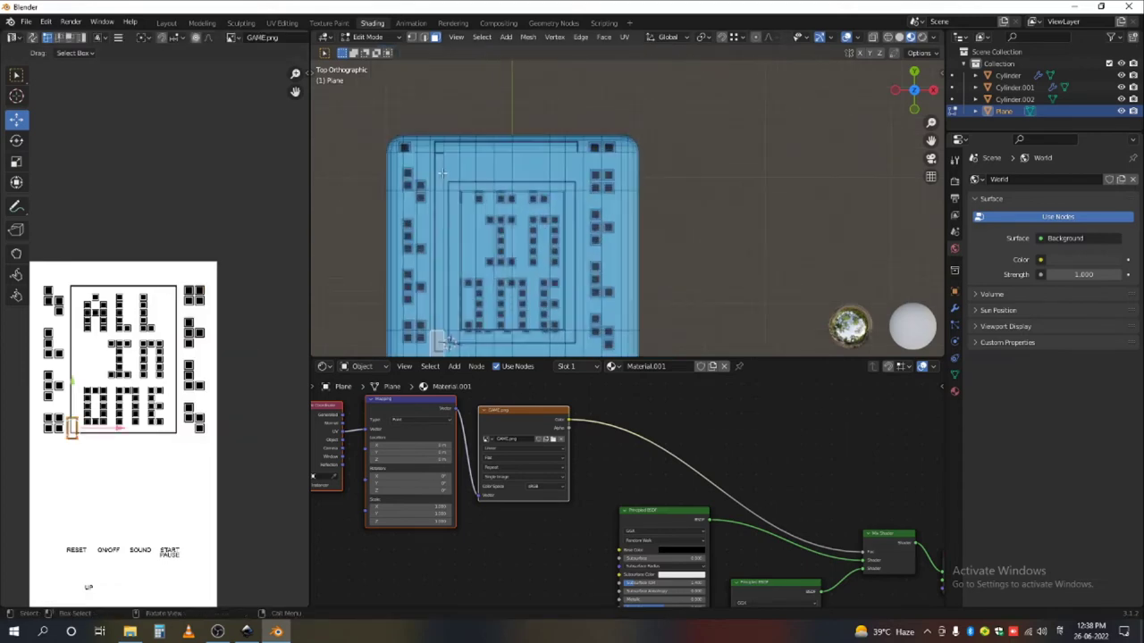
{"action": "scroll", "coordinate": [443, 173], "scroll_direction": "down", "scroll_amount": 3}
{"action": "scroll", "coordinate": [487, 250], "scroll_direction": "down", "scroll_amount": 3}
- In a wireframe right side view, select the faces of the body's lower half and underside
{"action": "middle_click_drag", "start_coordinate": [500, 277], "coordinate": [538, 198]}
{"action": "scroll", "coordinate": [538, 198], "scroll_direction": "up", "scroll_amount": 3}
{"action": "middle_click_drag", "start_coordinate": [543, 279], "coordinate": [608, 220]}
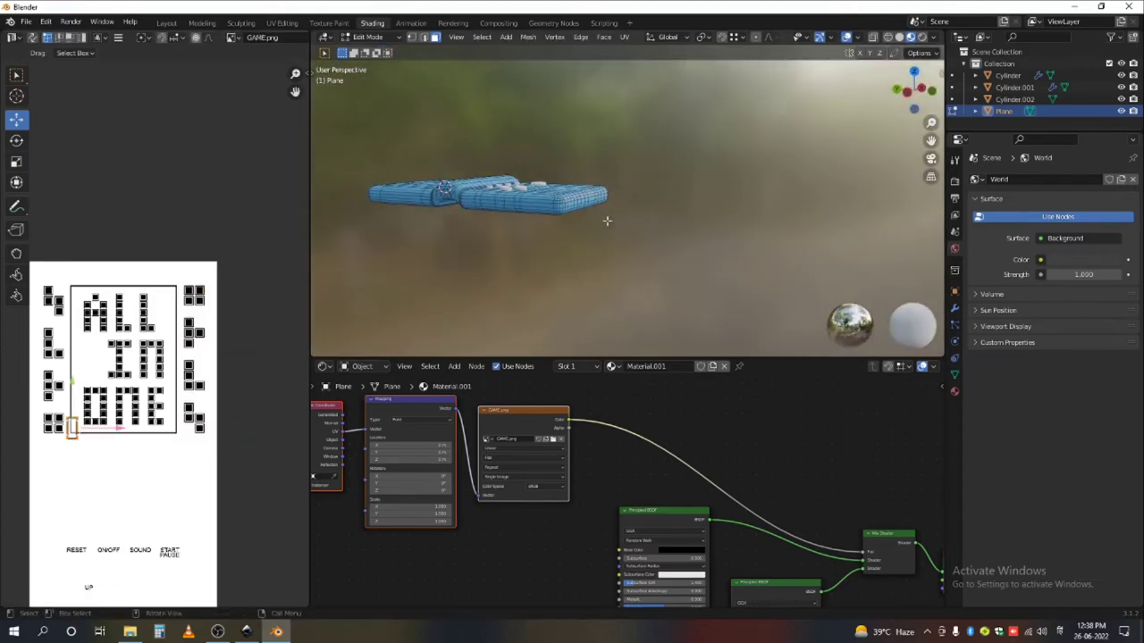
{"action": "key", "text": "KP_1"}
{"action": "scroll", "coordinate": [417, 218], "scroll_direction": "up", "scroll_amount": 4}
{"action": "scroll", "coordinate": [417, 218], "scroll_direction": "up", "scroll_amount": 4}
{"action": "left_click", "coordinate": [486, 160]}
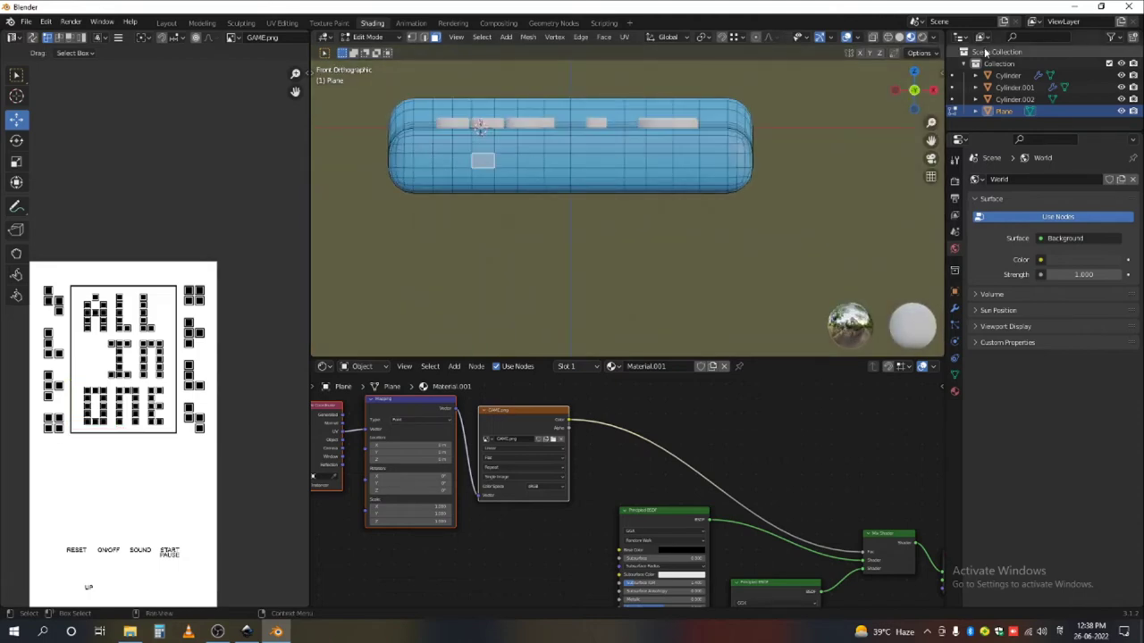
{"action": "left_click", "coordinate": [923, 38]}
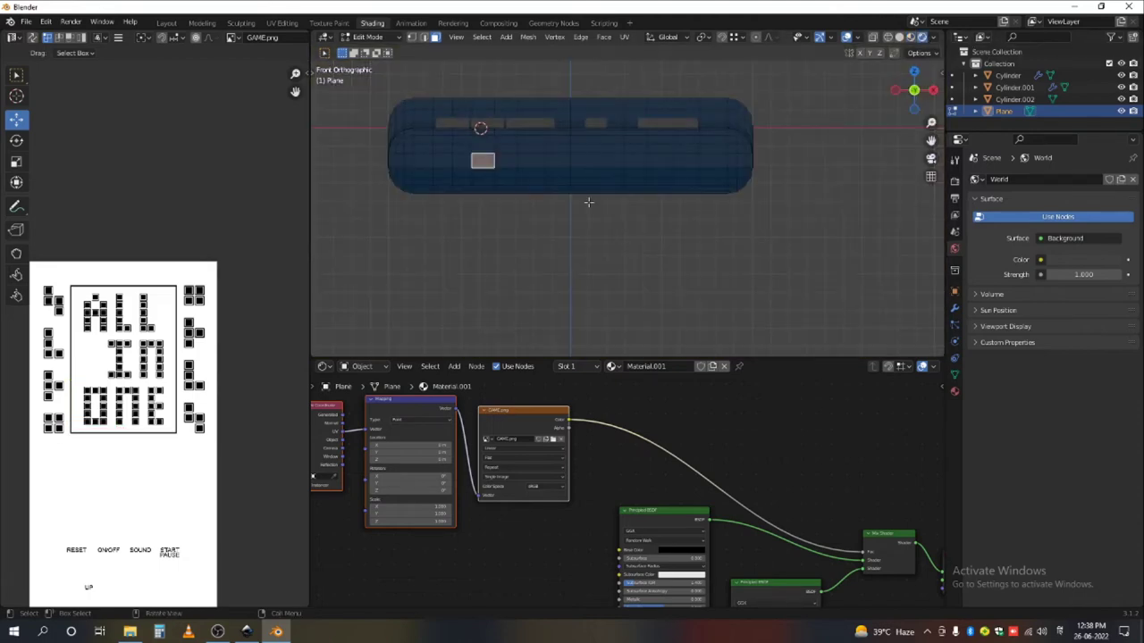
{"action": "left_click", "coordinate": [887, 39]}
{"action": "scroll", "coordinate": [670, 241], "scroll_direction": "down", "scroll_amount": 3}
{"action": "key", "text": "KP_3"}
{"action": "scroll", "coordinate": [613, 237], "scroll_direction": "down", "scroll_amount": 5}
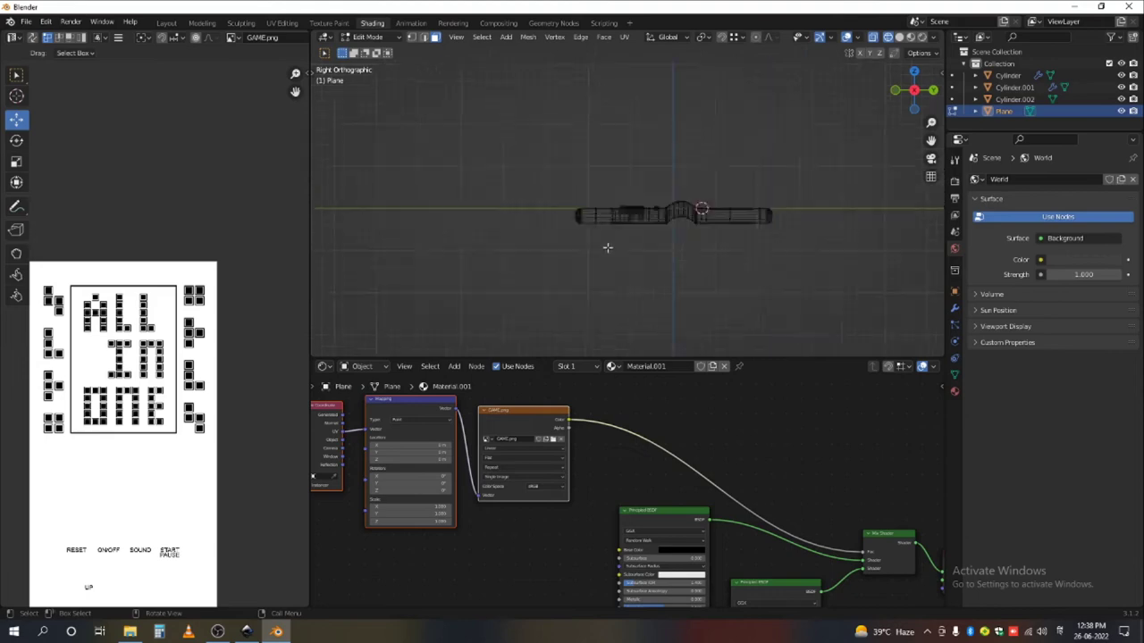
{"action": "scroll", "coordinate": [742, 219], "scroll_direction": "up", "scroll_amount": 3}
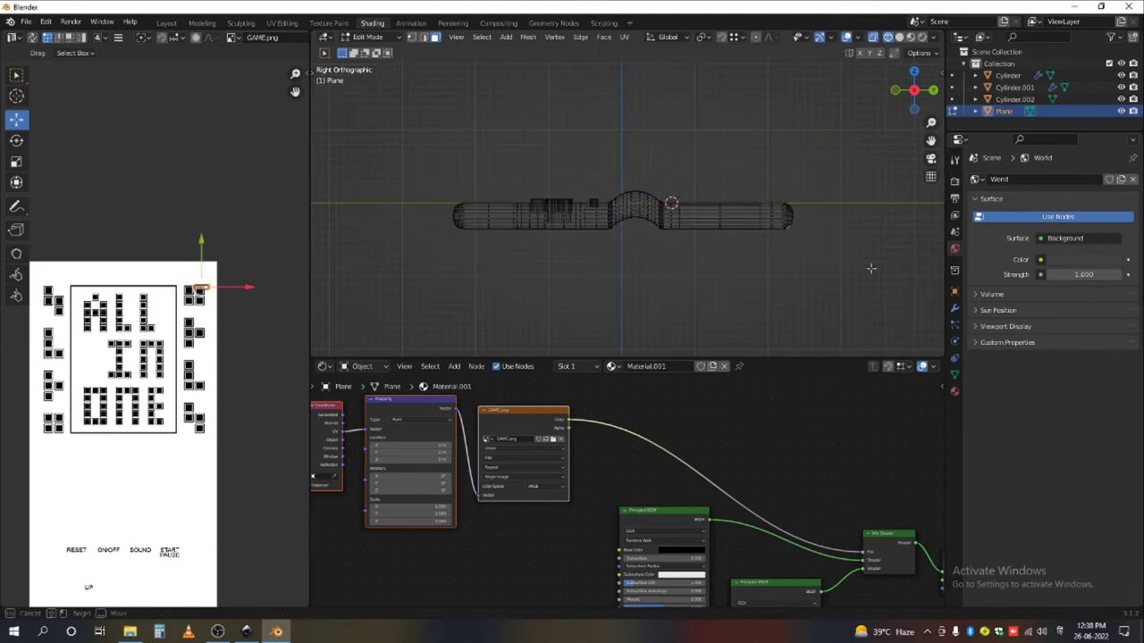
{"action": "left_click_drag", "start_coordinate": [887, 269], "coordinate": [414, 207]}
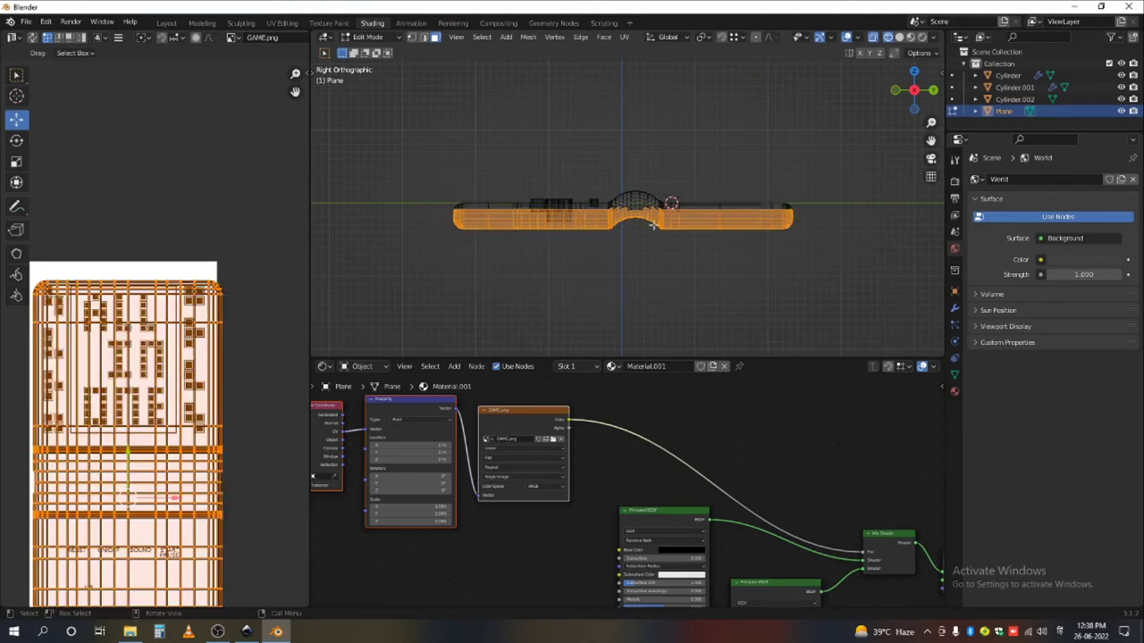
- Return to material preview and add the strip of faces carrying the stray border line left of the screen to the selection
{"action": "middle_click_drag", "start_coordinate": [650, 222], "coordinate": [692, 260]}
{"action": "scroll", "coordinate": [692, 259], "scroll_direction": "down", "scroll_amount": 5}
{"action": "left_click", "coordinate": [899, 38]}
{"action": "middle_click_drag", "start_coordinate": [877, 74], "coordinate": [825, 109]}
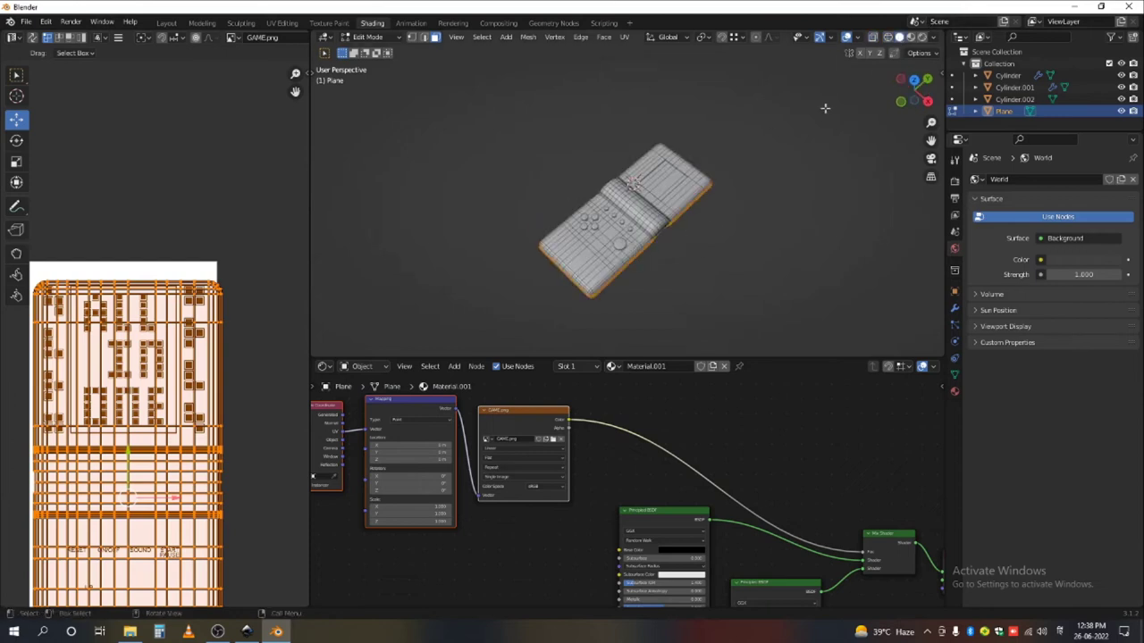
{"action": "left_click", "coordinate": [924, 40]}
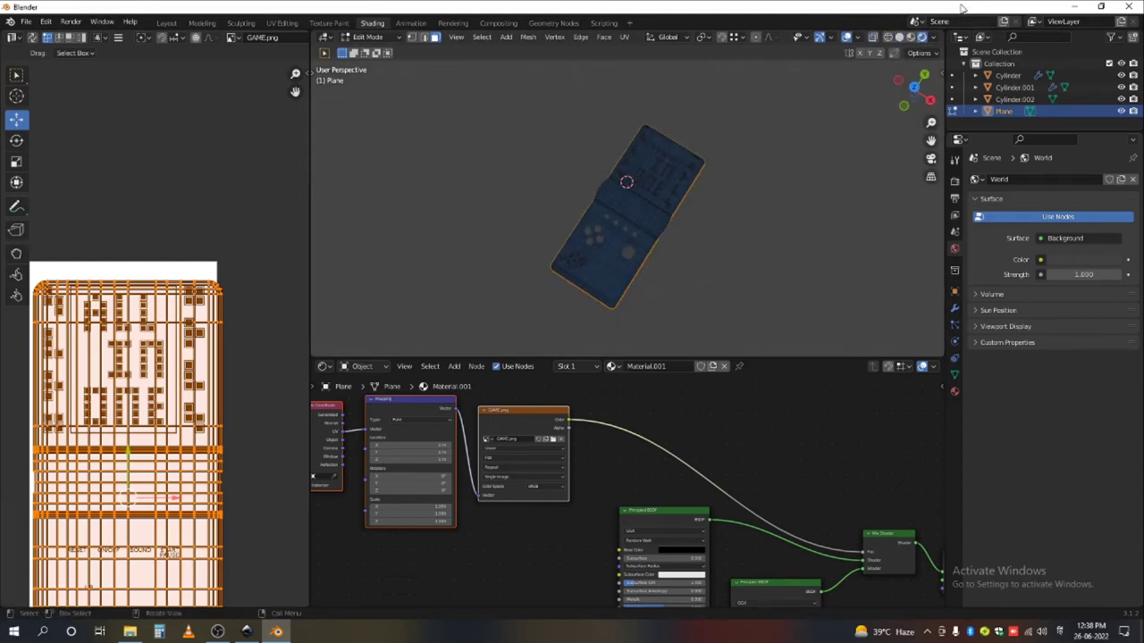
{"action": "left_click", "coordinate": [911, 37]}
{"action": "scroll", "coordinate": [569, 187], "scroll_direction": "up", "scroll_amount": 8}
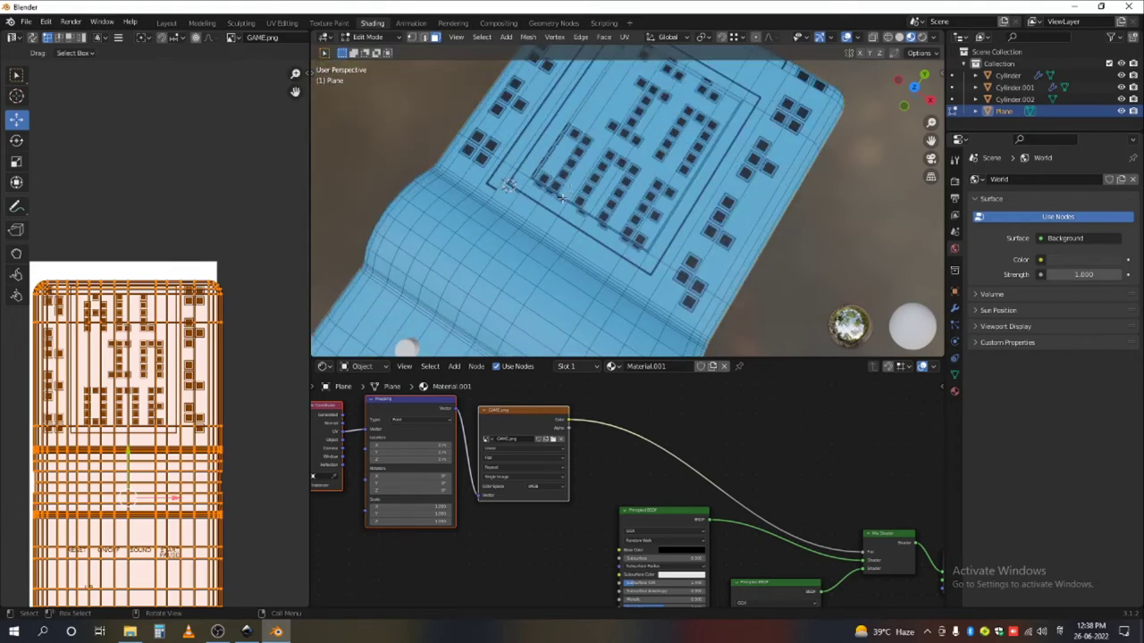
{"action": "scroll", "coordinate": [562, 198], "scroll_direction": "up", "scroll_amount": 4}
{"action": "scroll", "coordinate": [531, 178], "scroll_direction": "down", "scroll_amount": 9}
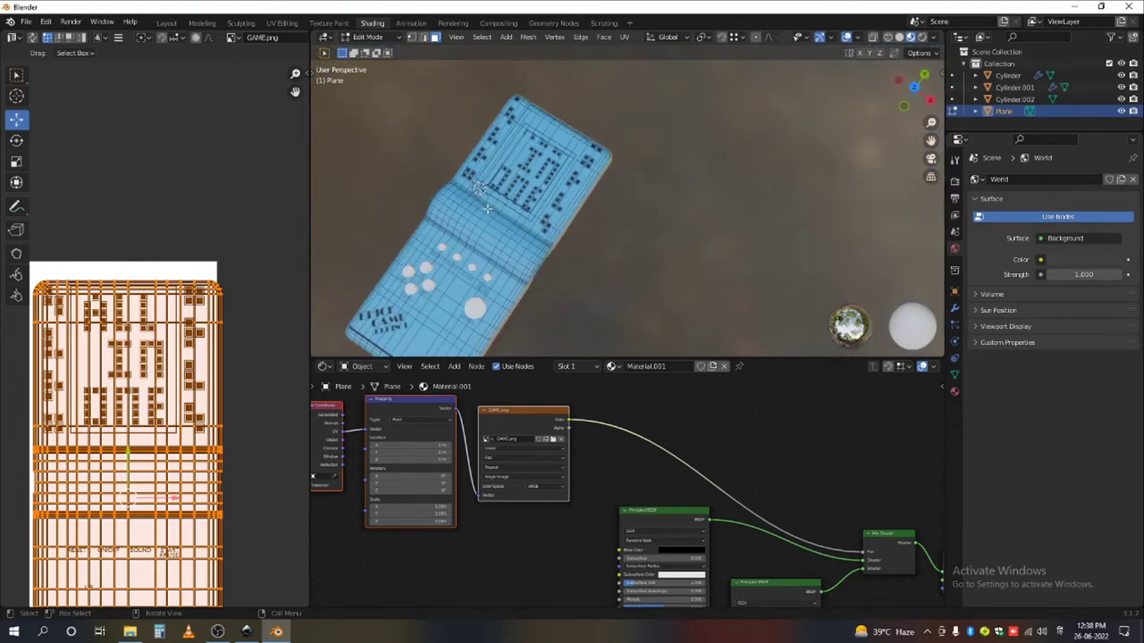
{"action": "scroll", "coordinate": [486, 186], "scroll_direction": "up", "scroll_amount": 13}
{"action": "left_click", "coordinate": [511, 203]}
{"action": "scroll", "coordinate": [554, 170], "scroll_direction": "down", "scroll_amount": 6}
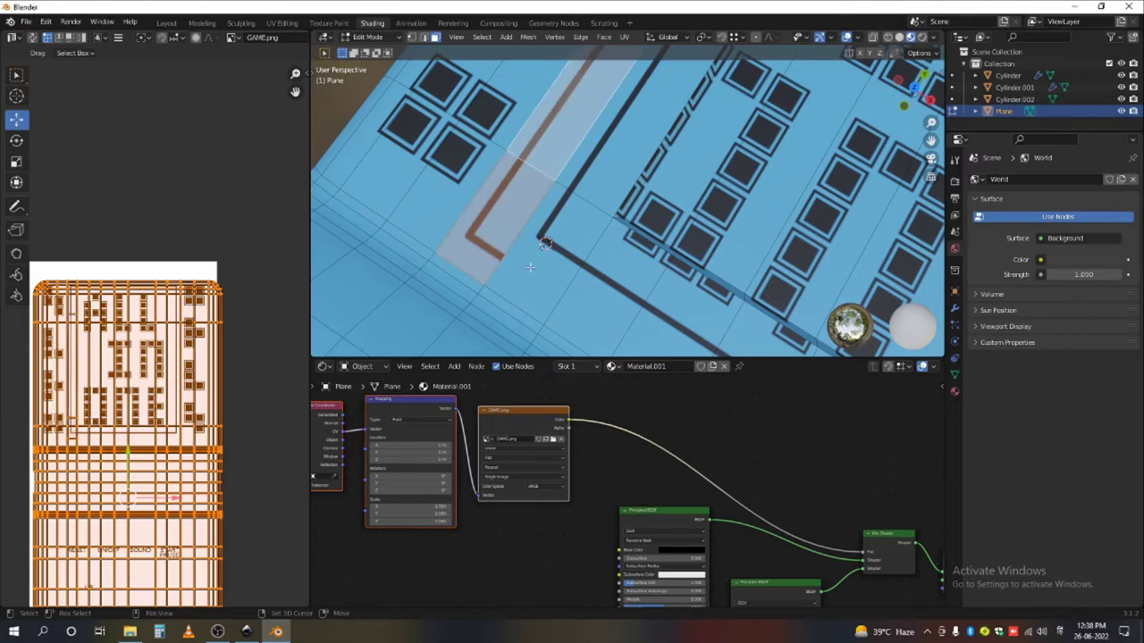
{"action": "scroll", "coordinate": [579, 198], "scroll_direction": "up", "scroll_amount": 3}
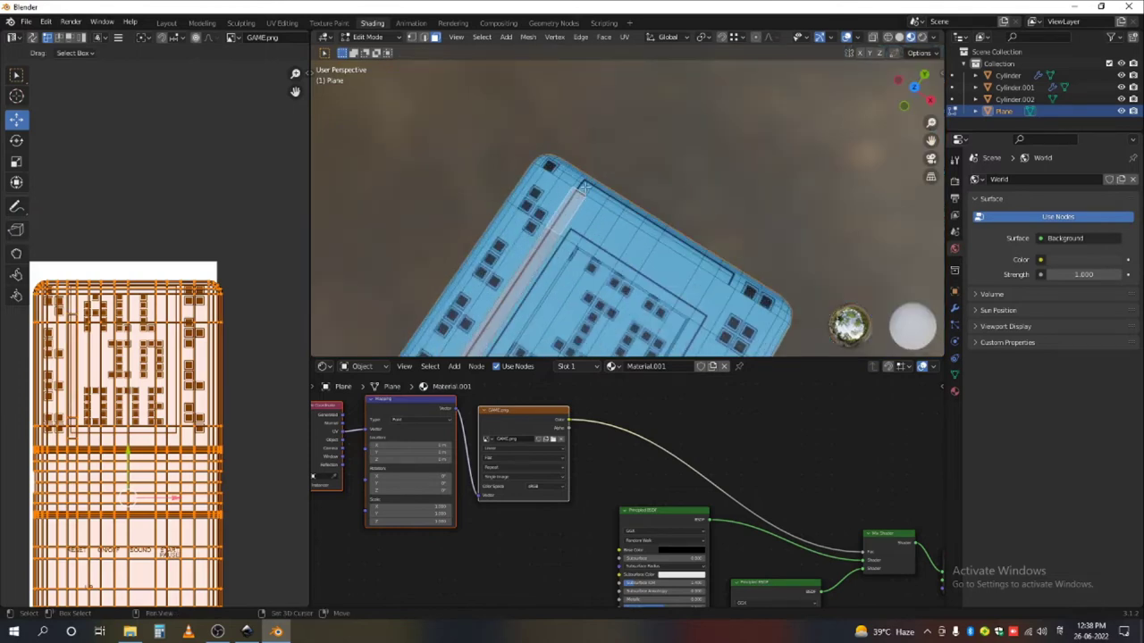
- Add the faces along the body's top edge that carry the stray border line, leaving out the row above the screen
{"action": "key", "text": "KP_7"}
{"action": "scroll", "coordinate": [572, 183], "scroll_direction": "up", "scroll_amount": 8}
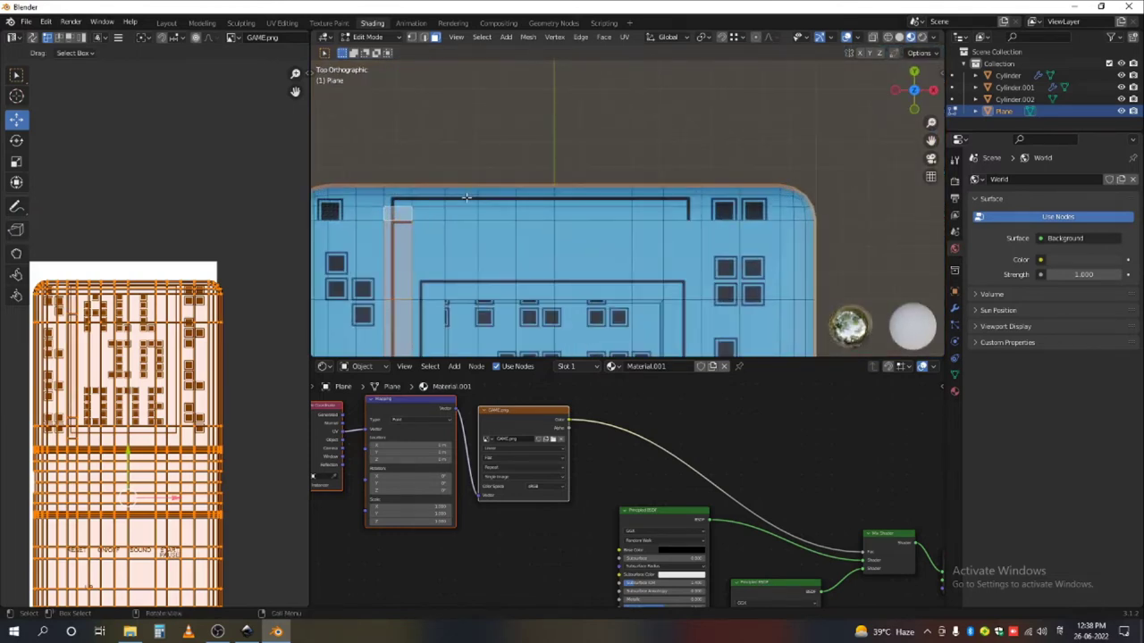
{"action": "key", "text": "c"}
{"action": "left_click_drag", "start_coordinate": [375, 201], "coordinate": [671, 217]}
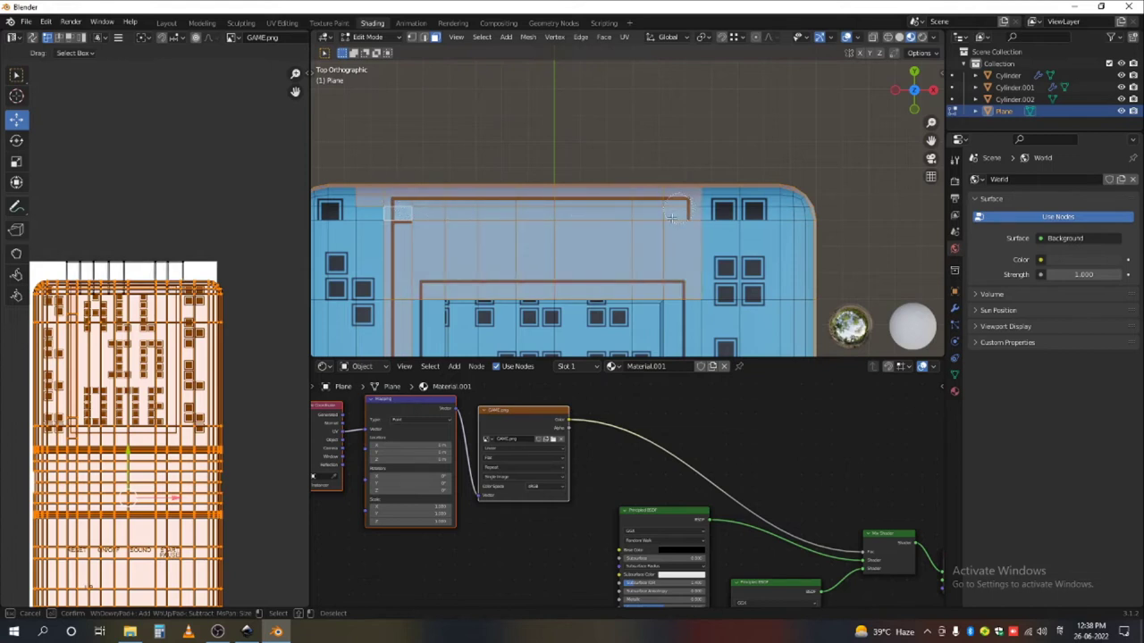
{"action": "left_click_drag", "start_coordinate": [669, 288], "coordinate": [437, 284]}
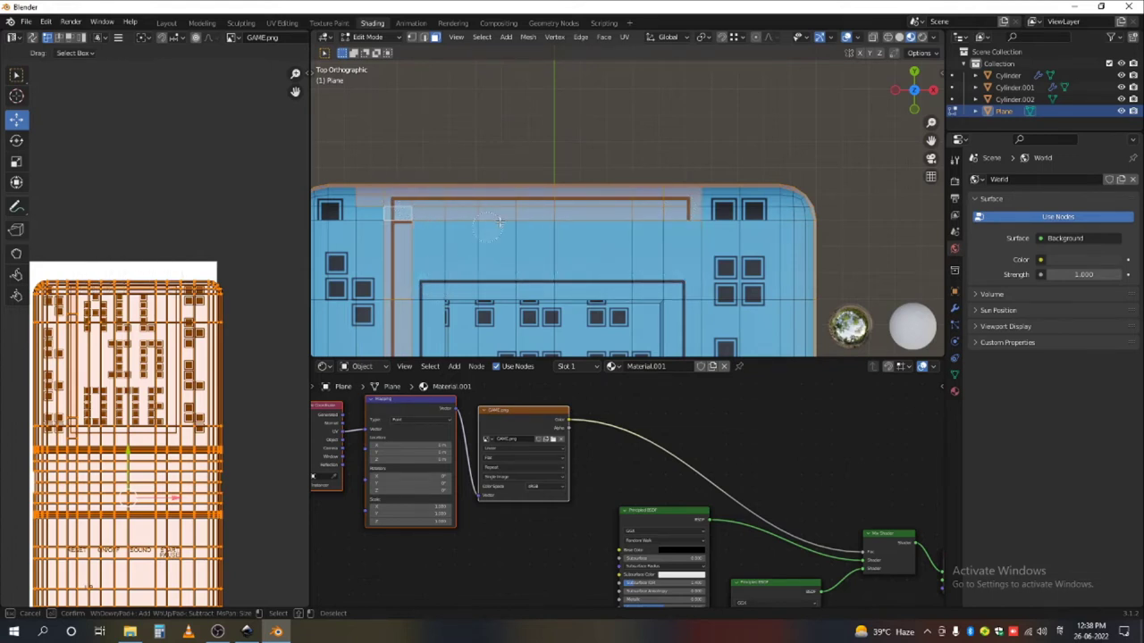
{"action": "key", "text": "Escape"}
- Scale the selected faces' UVs down into the blank area of GAME.png and check the model from the top in Object Mode
{"action": "scroll", "coordinate": [558, 149], "scroll_direction": "down", "scroll_amount": 12}
{"action": "scroll", "coordinate": [561, 280], "scroll_direction": "up", "scroll_amount": 9}
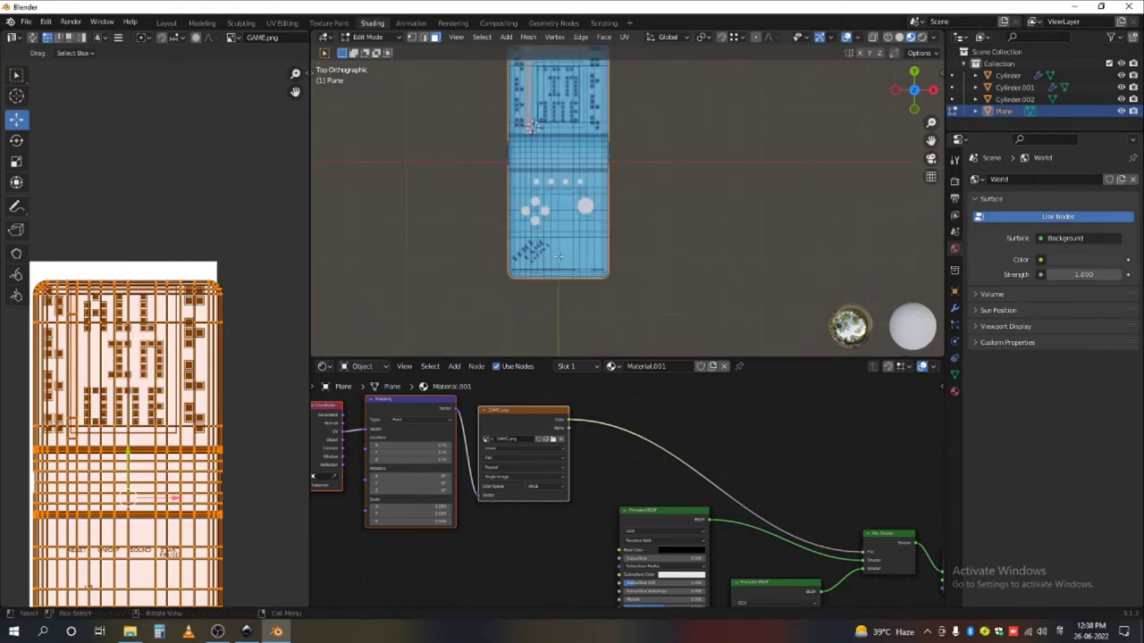
{"action": "middle_click_drag", "start_coordinate": [604, 299], "coordinate": [657, 148]}
{"action": "scroll", "coordinate": [126, 429], "scroll_direction": "down", "scroll_amount": 4}
{"action": "key", "text": "s"}
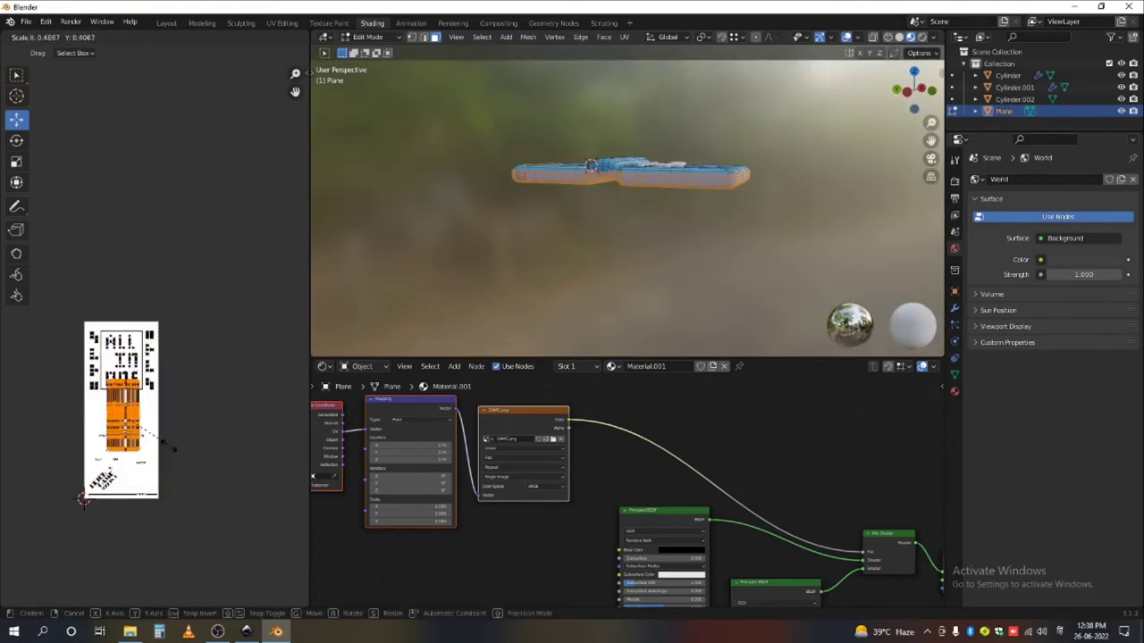
{"action": "left_click", "coordinate": [138, 427]}
{"action": "scroll", "coordinate": [781, 158], "scroll_direction": "up", "scroll_amount": 5}
{"action": "key", "text": "Tab"}
{"action": "middle_click_drag", "start_coordinate": [668, 193], "coordinate": [679, 285]}
{"action": "scroll", "coordinate": [748, 216], "scroll_direction": "down", "scroll_amount": 5}
{"action": "key", "text": "KP_7"}
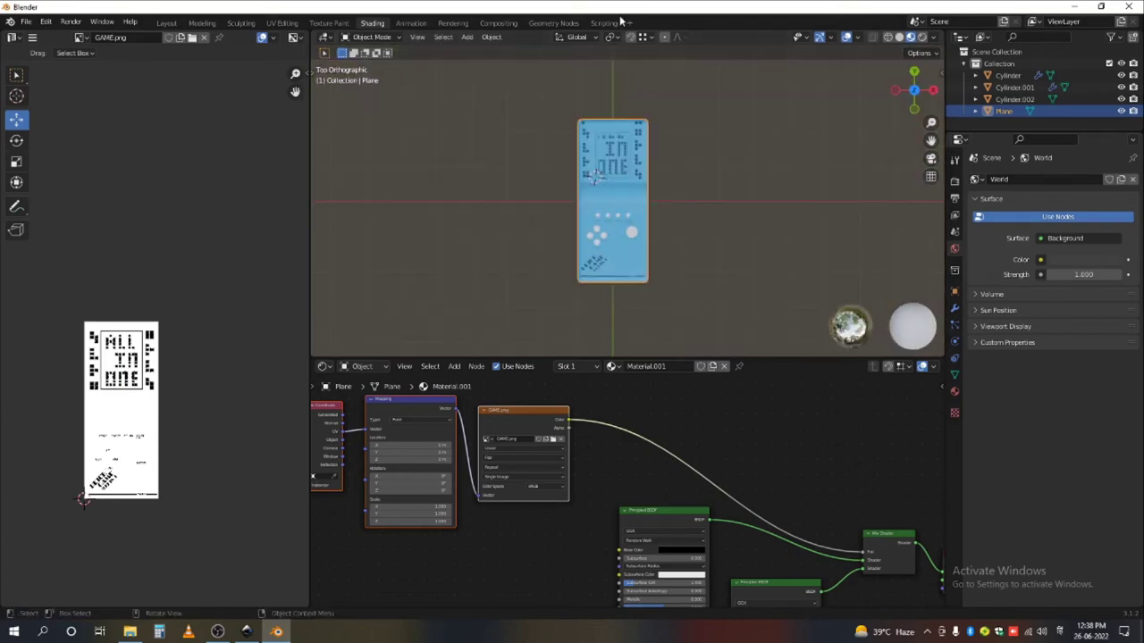
- Select the band of faces along the body's top edge that shows the stray block squares
{"action": "scroll", "coordinate": [680, 114], "scroll_direction": "up", "scroll_amount": 5}
{"action": "key", "text": "Tab"}
{"action": "scroll", "coordinate": [676, 116], "scroll_direction": "up", "scroll_amount": 2}
{"action": "left_click", "coordinate": [701, 127]}
{"action": "scroll", "coordinate": [740, 156], "scroll_direction": "down", "scroll_amount": 2}
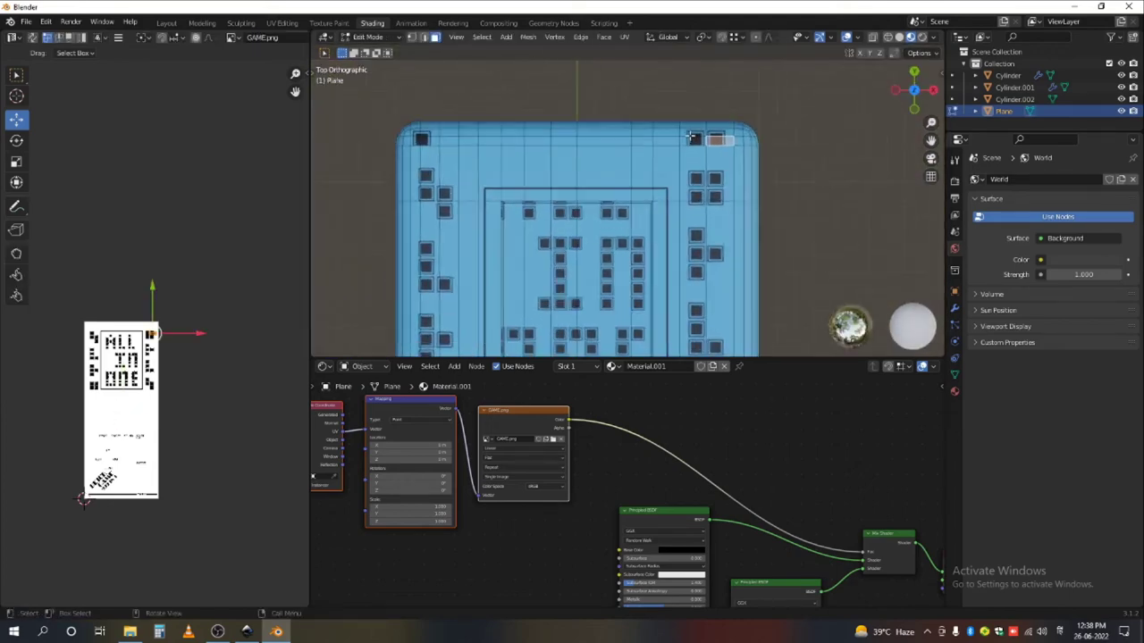
{"action": "scroll", "coordinate": [701, 145], "scroll_direction": "up", "scroll_amount": 1}
{"action": "left_click_drag", "start_coordinate": [331, 116], "coordinate": [807, 157]}
{"action": "key", "text": "a"}
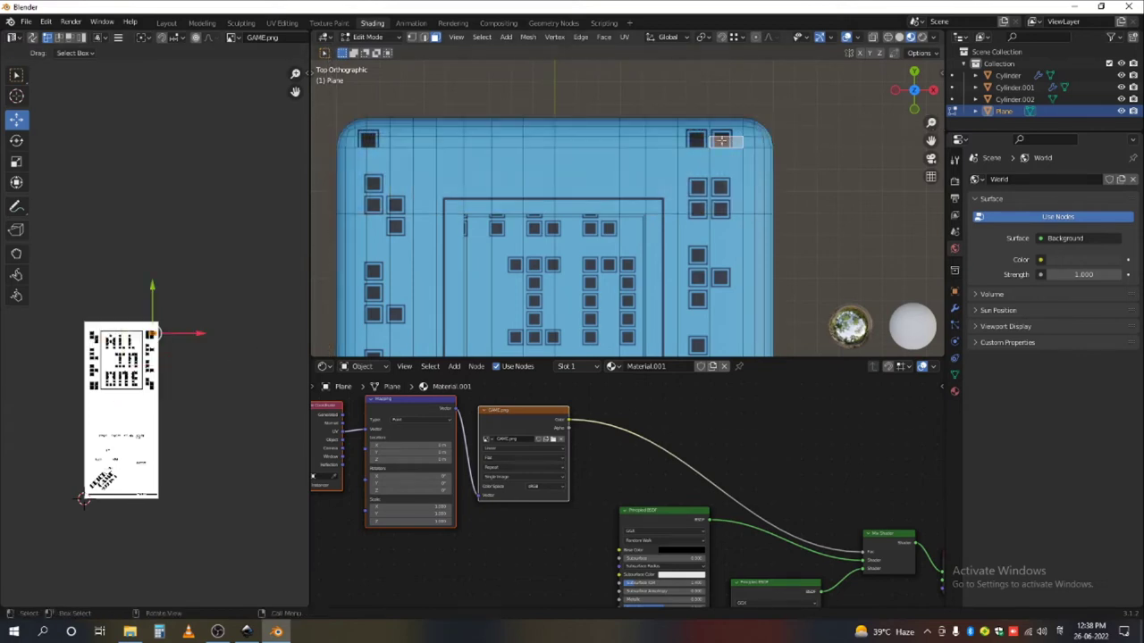
{"action": "left_click_drag", "start_coordinate": [314, 94], "coordinate": [820, 149]}
{"action": "scroll", "coordinate": [168, 361], "scroll_direction": "up", "scroll_amount": 4}
{"action": "scroll", "coordinate": [627, 137], "scroll_direction": "down", "scroll_amount": 5}
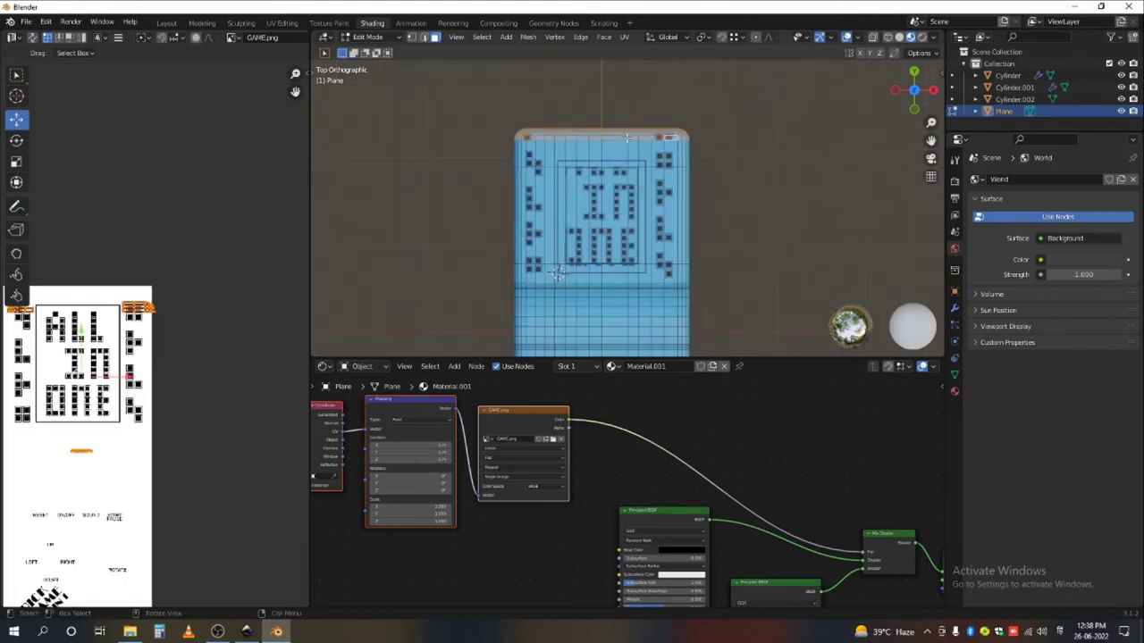
- Shrink the top band's UVs and move them down in Y by about 0.54 into the texture's blank area
{"action": "key", "text": "s"}
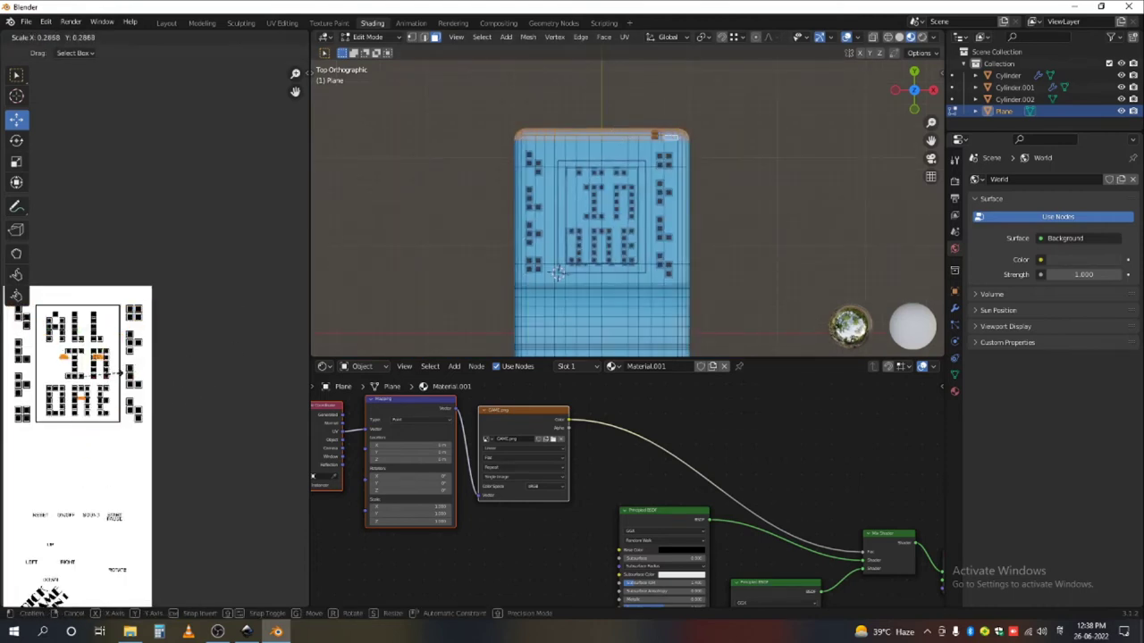
{"action": "left_click", "coordinate": [94, 380]}
{"action": "key", "text": "g"}
{"action": "key", "text": "y"}
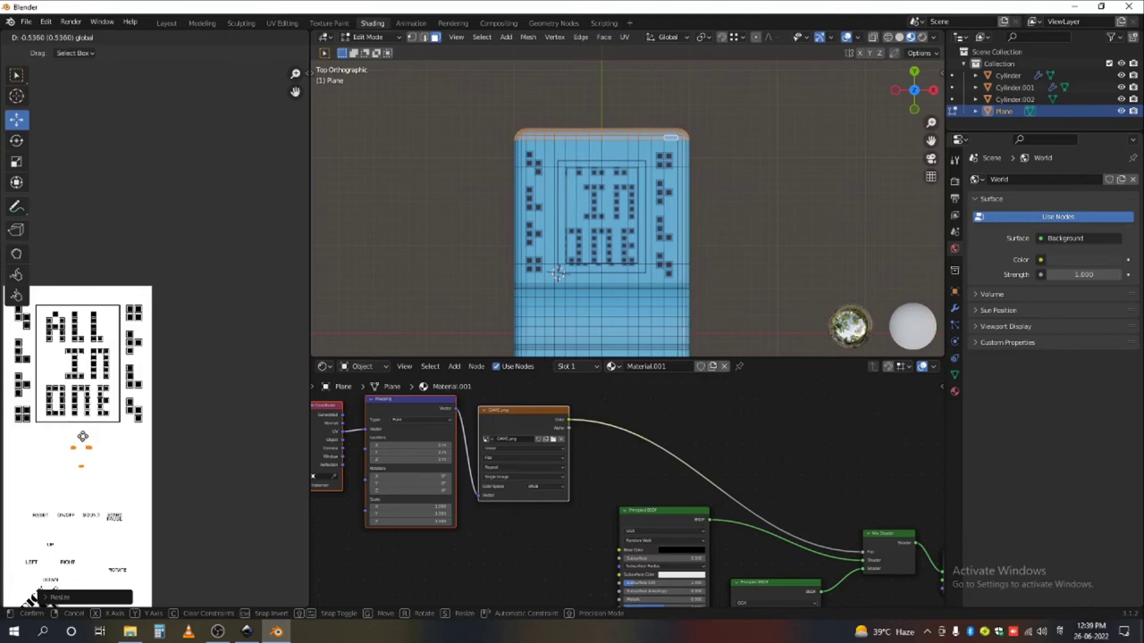
{"action": "left_click", "coordinate": [82, 436]}
{"action": "key", "text": "Tab"}
{"action": "scroll", "coordinate": [594, 170], "scroll_direction": "up", "scroll_amount": 5}
{"action": "scroll", "coordinate": [677, 164], "scroll_direction": "down", "scroll_amount": 5}
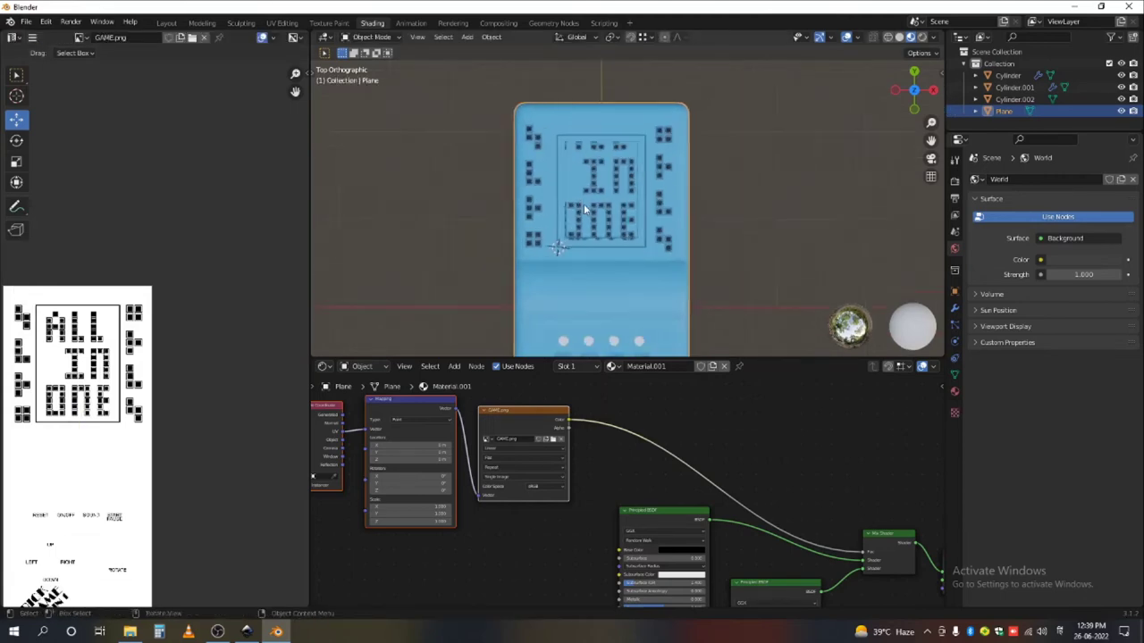
- Select the row of faces directly below the screen that carries the lower border line and the stray letter pieces
{"action": "scroll", "coordinate": [585, 210], "scroll_direction": "up", "scroll_amount": 5}
{"action": "middle_click_drag", "start_coordinate": [585, 210], "coordinate": [620, 233]}
{"action": "key", "text": "Tab"}
{"action": "left_click", "coordinate": [656, 265]}
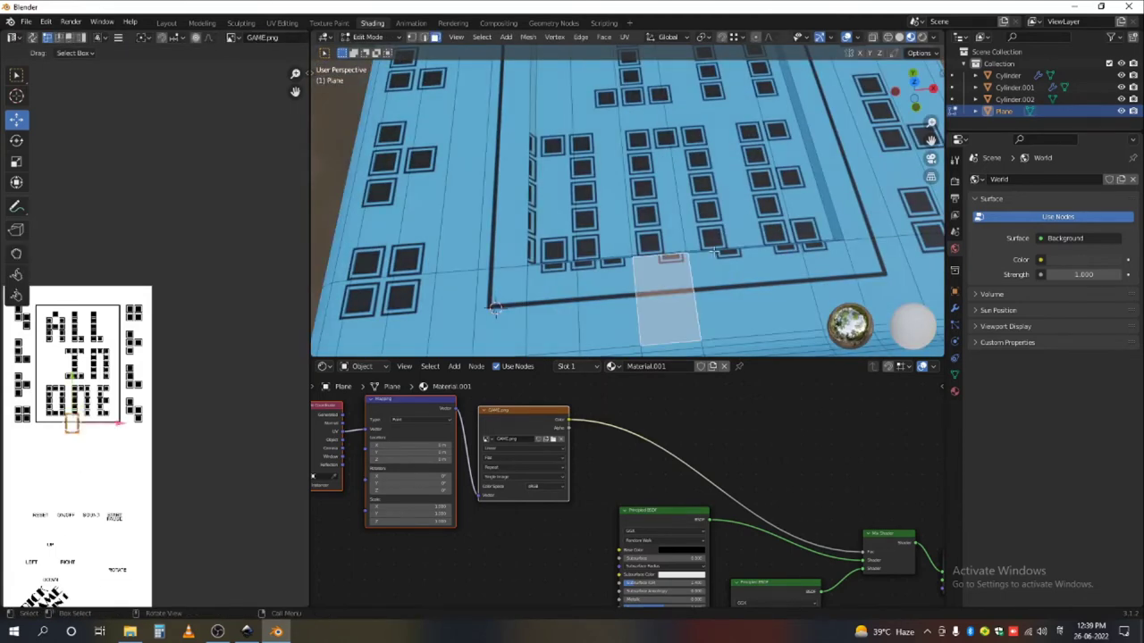
{"action": "key", "text": "KP_7"}
{"action": "scroll", "coordinate": [625, 214], "scroll_direction": "up", "scroll_amount": 4}
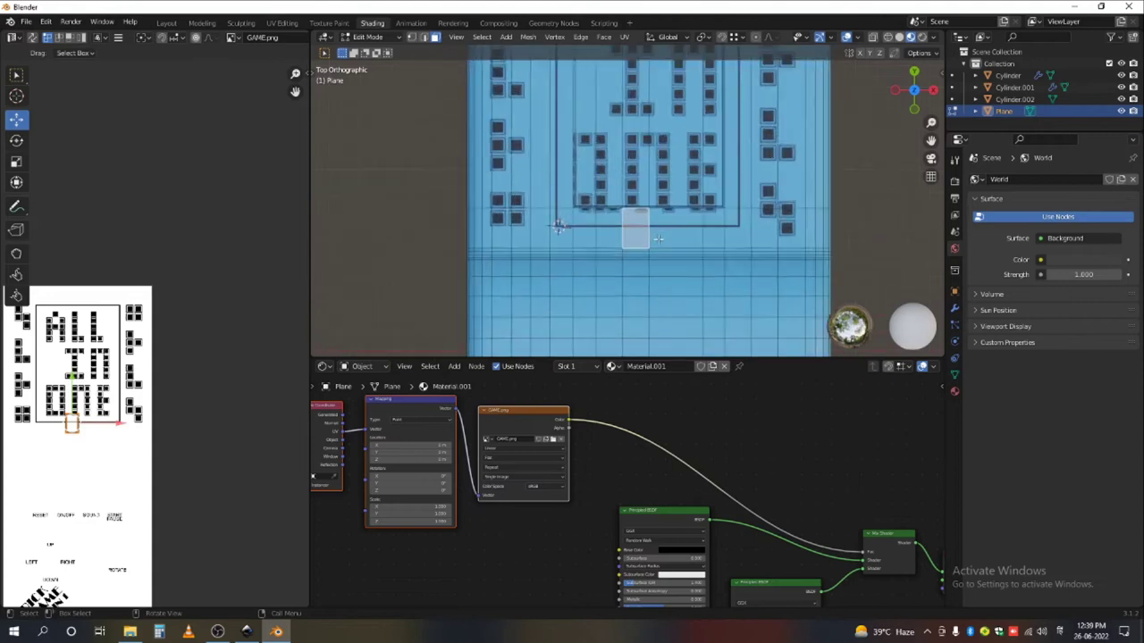
{"action": "left_click", "coordinate": [663, 220]}
{"action": "left_click", "coordinate": [550, 225], "text": "shift"}
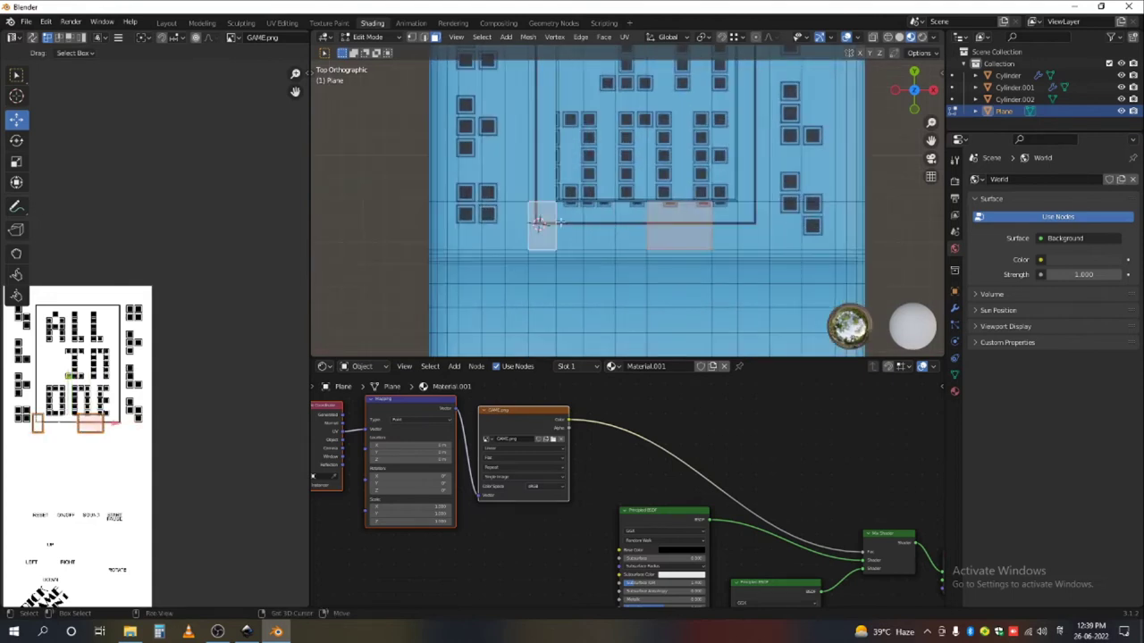
{"action": "left_click", "coordinate": [578, 222], "text": "shift"}
{"action": "left_click", "coordinate": [605, 223], "text": "shift"}
{"action": "left_click", "coordinate": [638, 223], "text": "shift"}
{"action": "left_click", "coordinate": [728, 225], "text": "shift"}
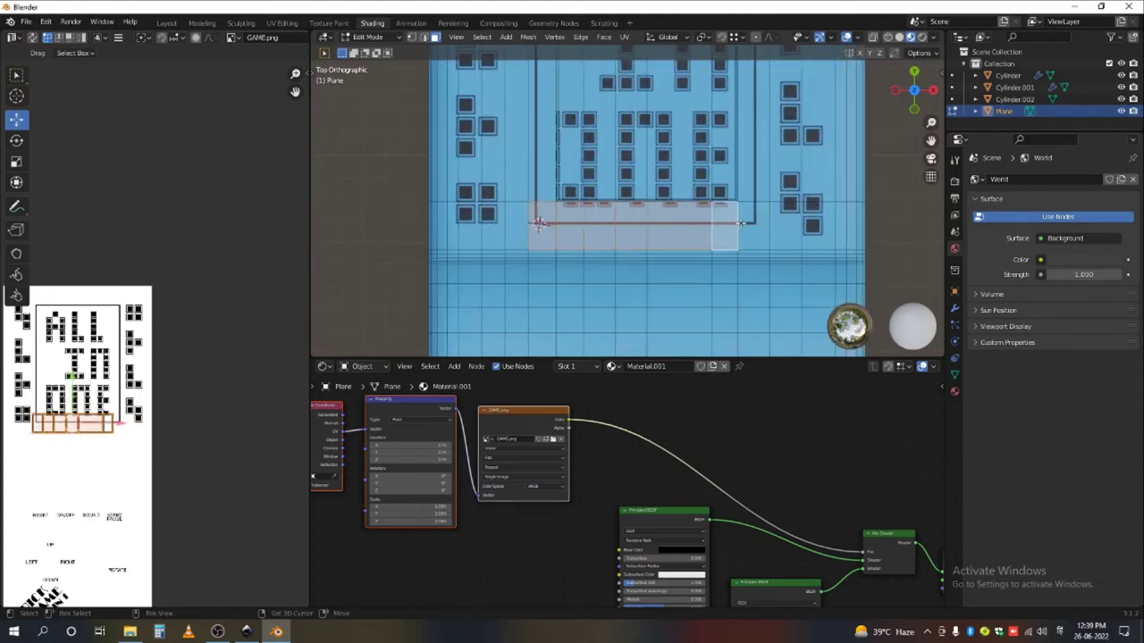
{"action": "left_click", "coordinate": [754, 225], "text": "shift"}
- Move the row's UVs down by about 0.025 so that it shows the border line without the letter pieces
{"action": "scroll", "coordinate": [80, 384], "scroll_direction": "up", "scroll_amount": 5}
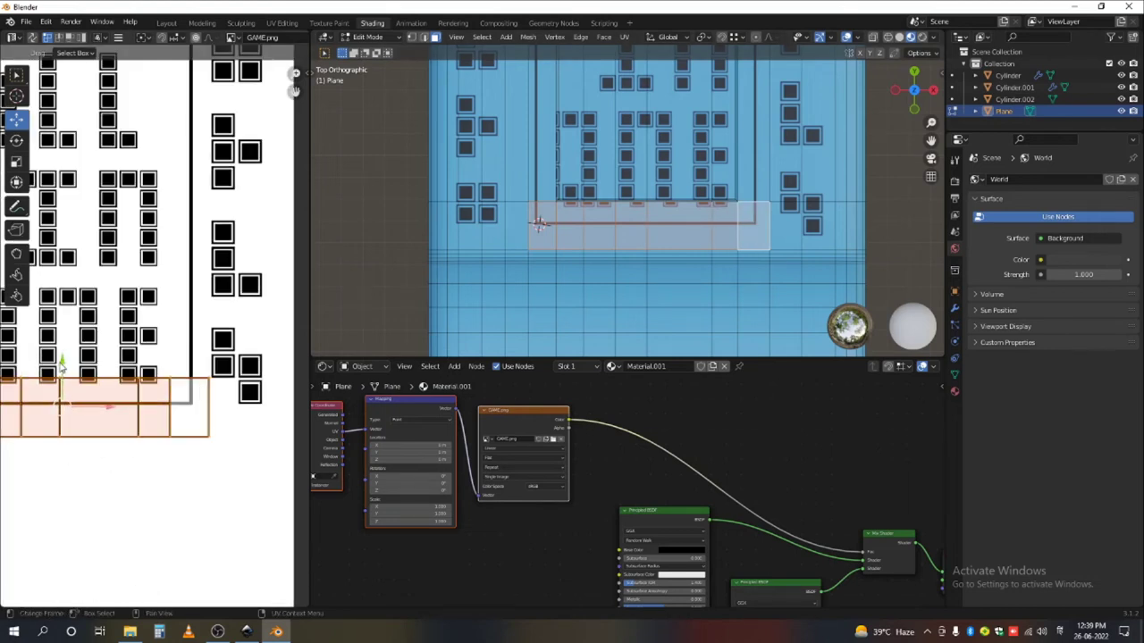
{"action": "left_click_drag", "start_coordinate": [61, 362], "coordinate": [56, 375]}
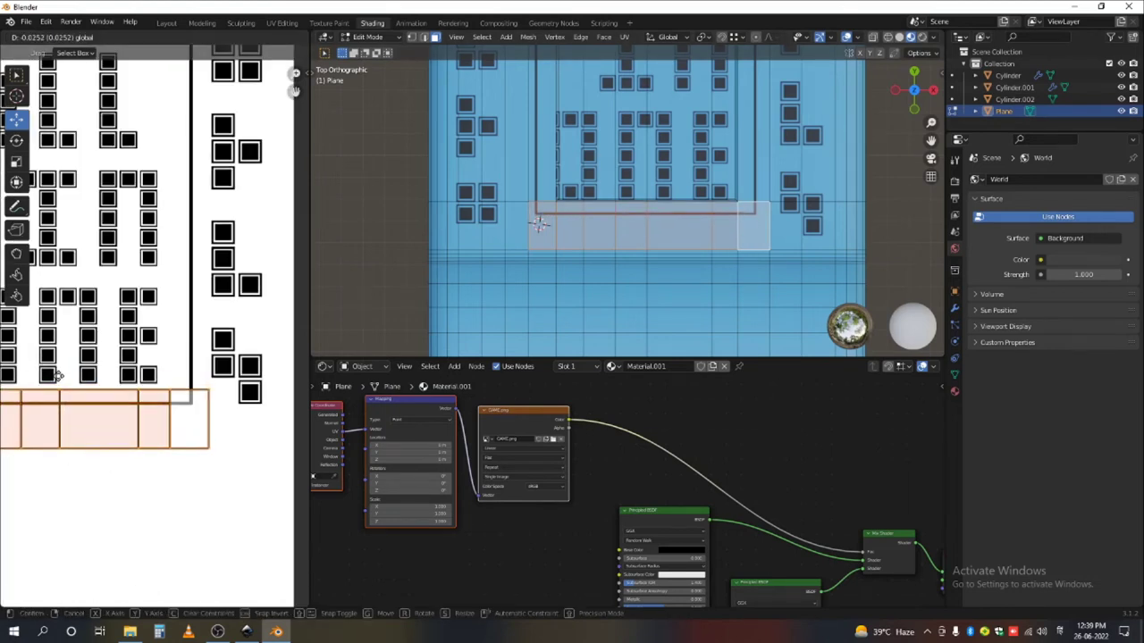
{"action": "left_click", "coordinate": [57, 375]}
{"action": "key", "text": "Tab"}
{"action": "scroll", "coordinate": [629, 230], "scroll_direction": "down", "scroll_amount": 3}
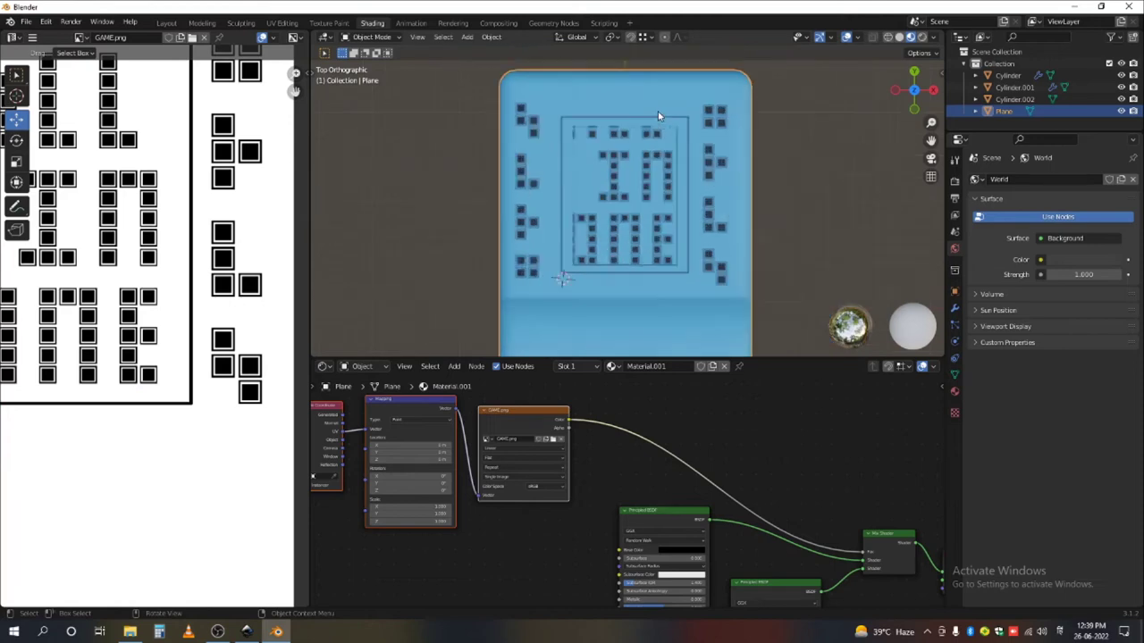
- Enter mesh editing on the body and select the vertical face strips that make up the screen area
{"action": "scroll", "coordinate": [659, 128], "scroll_direction": "up", "scroll_amount": 3}
{"action": "key", "text": "Tab"}
{"action": "middle_click_drag", "start_coordinate": [660, 127], "coordinate": [678, 83], "text": "shift"}
{"action": "left_click", "coordinate": [571, 161]}
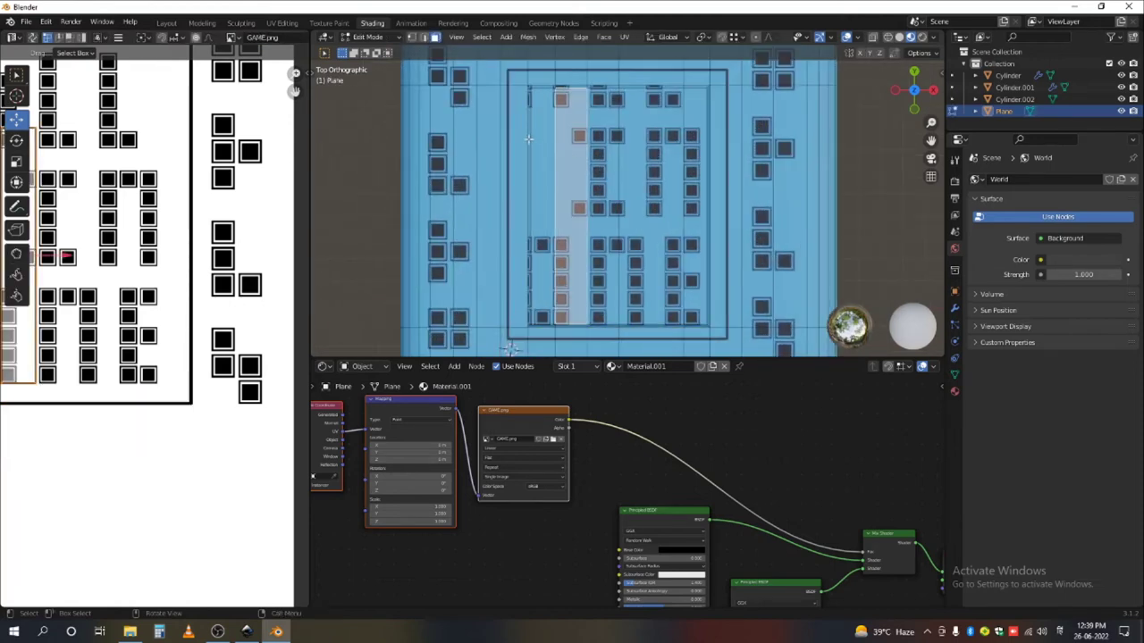
{"action": "left_click", "coordinate": [541, 136]}
{"action": "left_click", "coordinate": [578, 151], "text": "shift"}
{"action": "left_click", "coordinate": [607, 159], "text": "shift"}
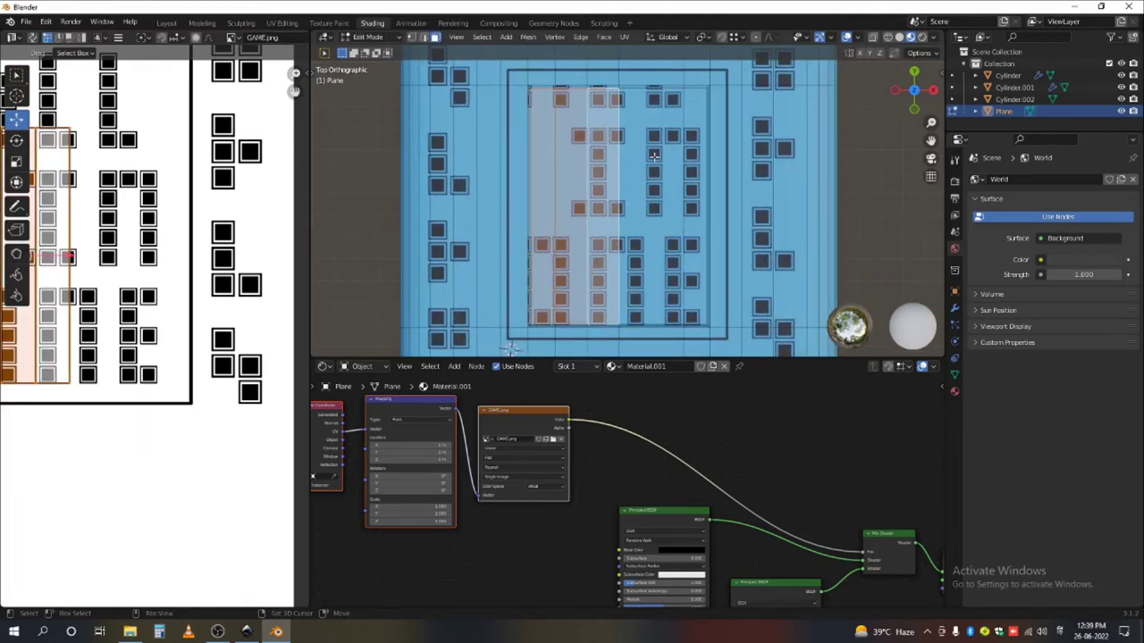
{"action": "left_click", "coordinate": [667, 161], "text": "shift"}
{"action": "left_click", "coordinate": [691, 153], "text": "shift"}
- Select the loop of narrow faces running around the screen recess
{"action": "scroll", "coordinate": [622, 77], "scroll_direction": "up", "scroll_amount": 2}
{"action": "scroll", "coordinate": [621, 76], "scroll_direction": "up", "scroll_amount": 2}
{"action": "left_click", "coordinate": [498, 89]}
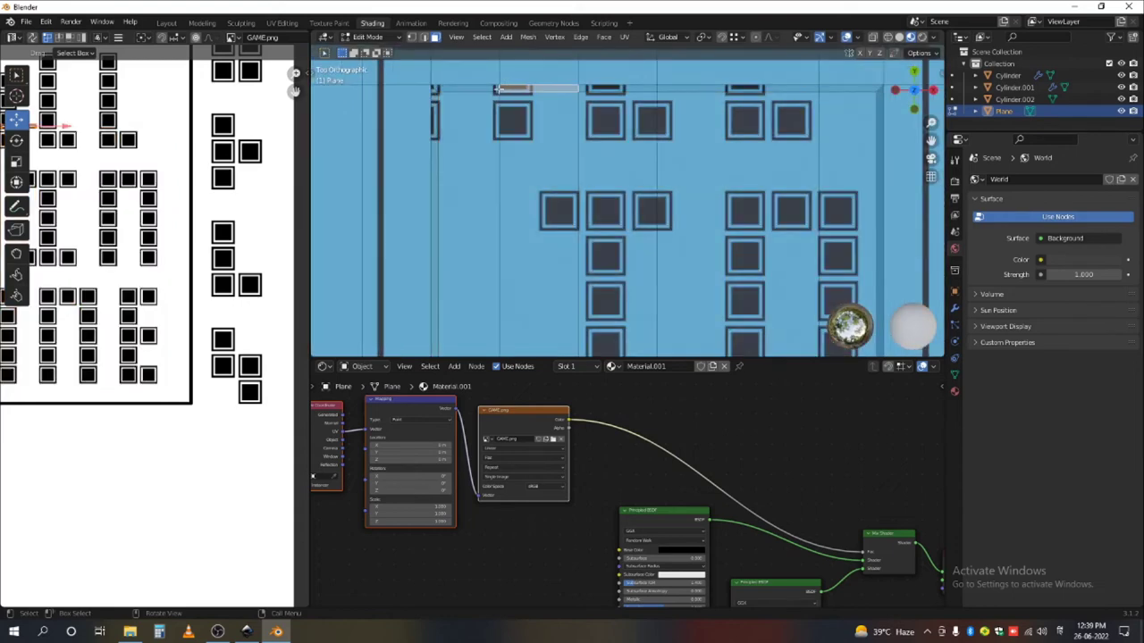
{"action": "left_click", "coordinate": [497, 88], "text": "alt"}
- Move the recess loop's UVs down into the texture's blank area and shrink them to clear the stray block pieces
{"action": "scroll", "coordinate": [98, 241], "scroll_direction": "down", "scroll_amount": 4}
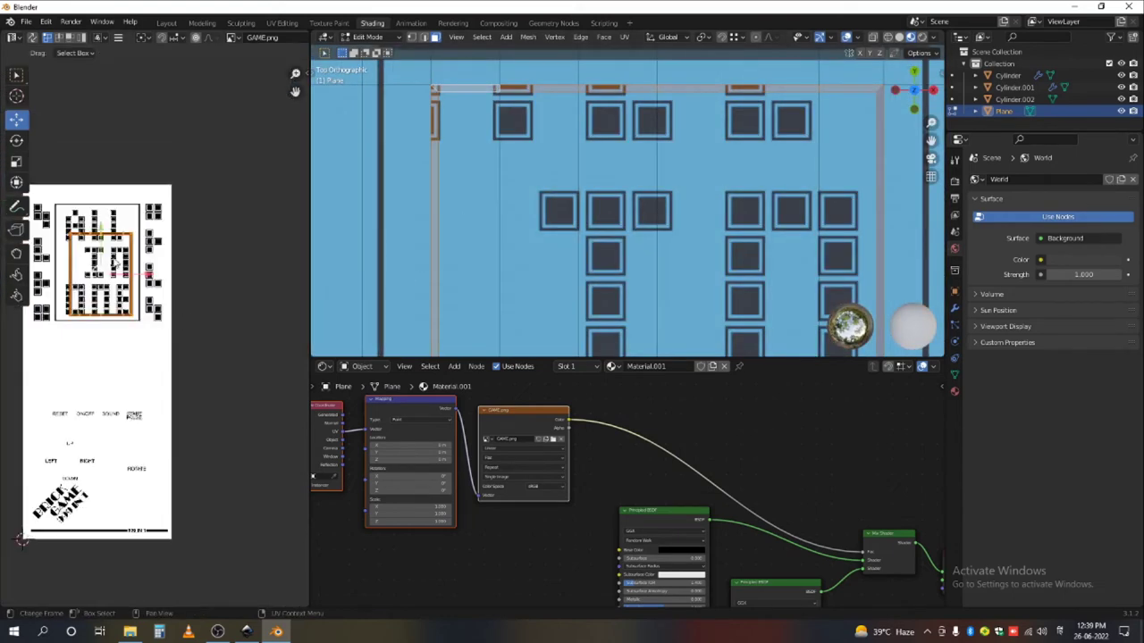
{"action": "left_click_drag", "start_coordinate": [97, 290], "coordinate": [98, 345]}
{"action": "left_click_drag", "start_coordinate": [101, 241], "coordinate": [107, 331]}
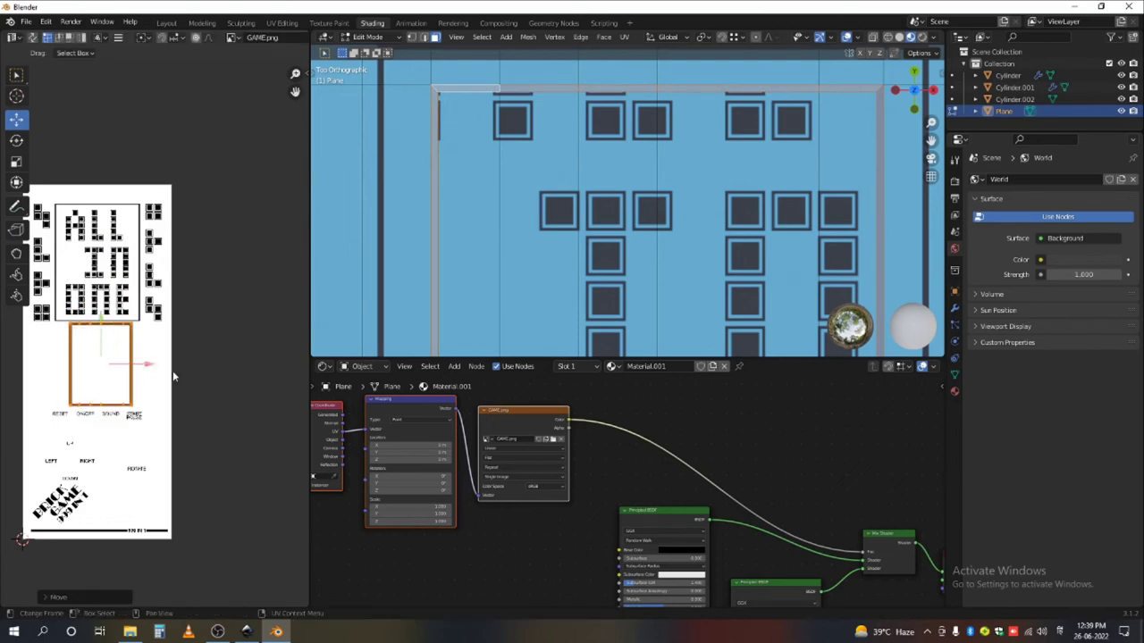
{"action": "key", "text": "s"}
{"action": "left_click", "coordinate": [140, 370]}
{"action": "key", "text": "Tab"}
{"action": "key", "text": "Tab"}
- Select all the vertical face strips of the screen area inside the recess
{"action": "scroll", "coordinate": [503, 110], "scroll_direction": "down", "scroll_amount": 3}
{"action": "left_click", "coordinate": [488, 146]}
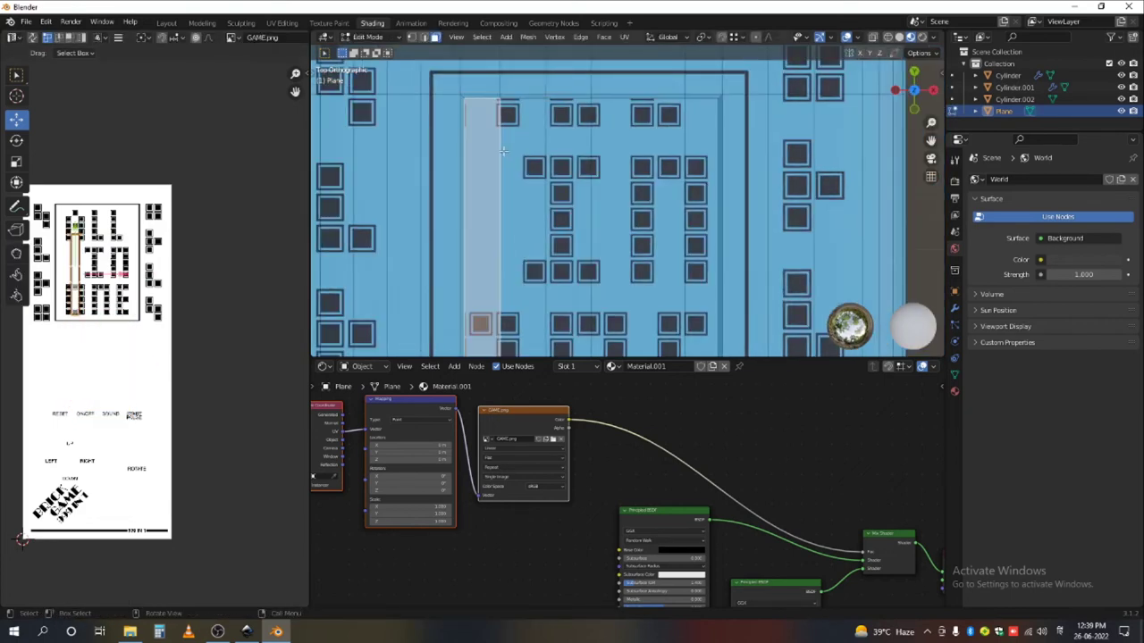
{"action": "left_click", "coordinate": [521, 157], "text": "shift"}
{"action": "left_click", "coordinate": [569, 167], "text": "shift"}
{"action": "left_click", "coordinate": [642, 174], "text": "shift"}
{"action": "left_click_drag", "start_coordinate": [687, 172], "coordinate": [690, 172]}
{"action": "scroll", "coordinate": [690, 171], "scroll_direction": "down", "scroll_amount": 5}
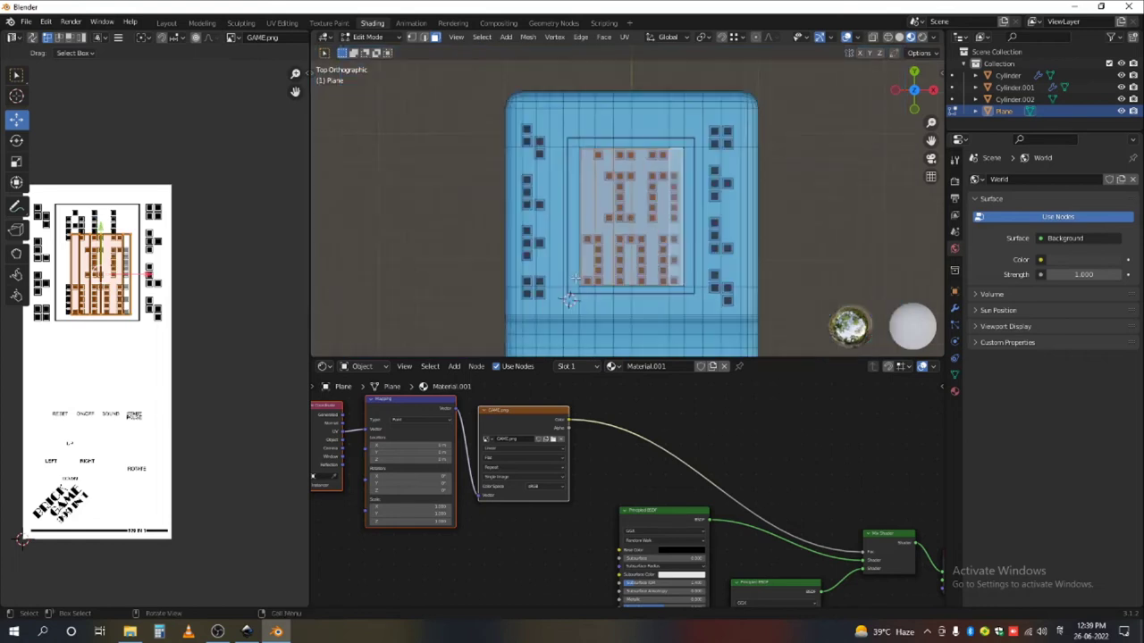
- Show the reference photo ref (1).jpg in the UV editor and fit it in view
{"action": "left_click", "coordinate": [233, 38]}
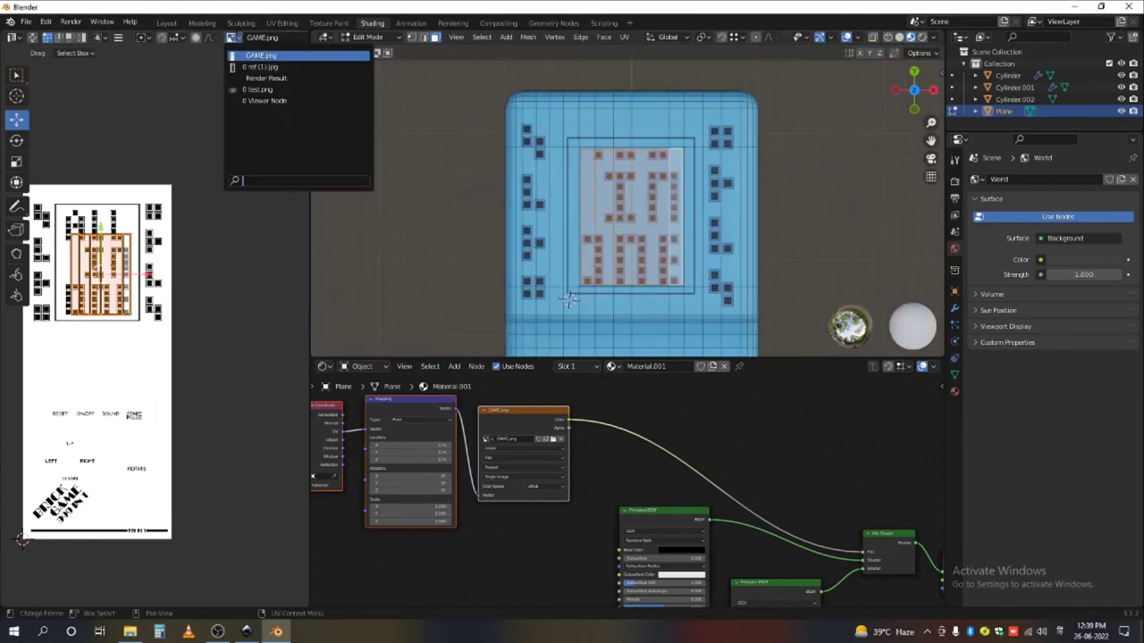
{"action": "left_click", "coordinate": [233, 67]}
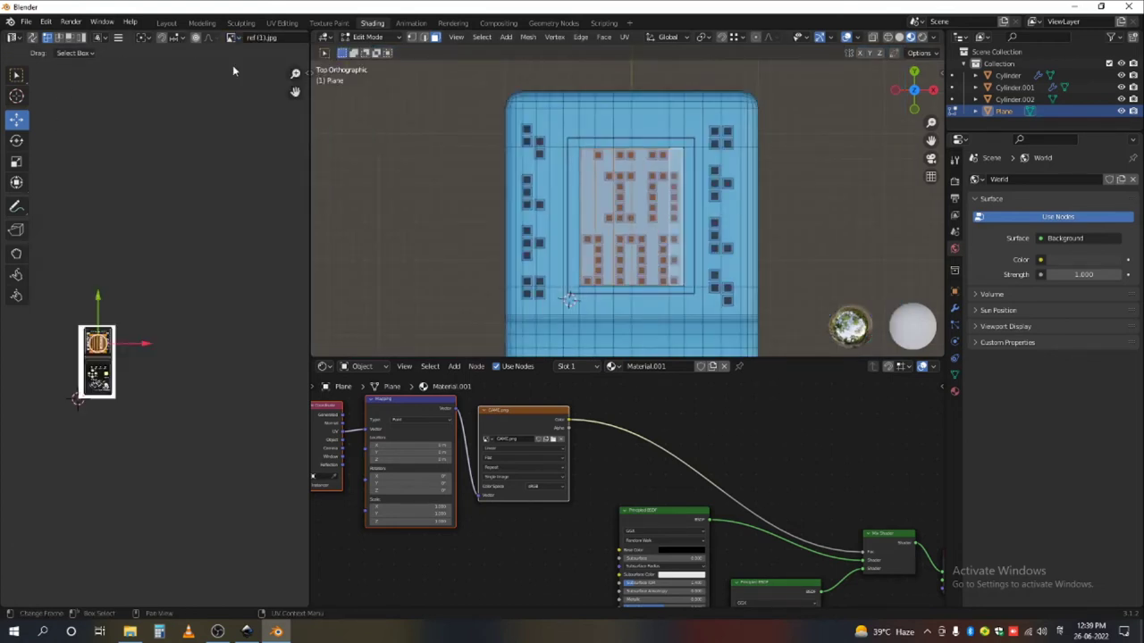
{"action": "key", "text": "Home"}
- Make a copy of Material.001 and set its blue Principled BSDF's base color to one sampled from the reference photo's LCD screen
{"action": "key", "text": "Tab"}
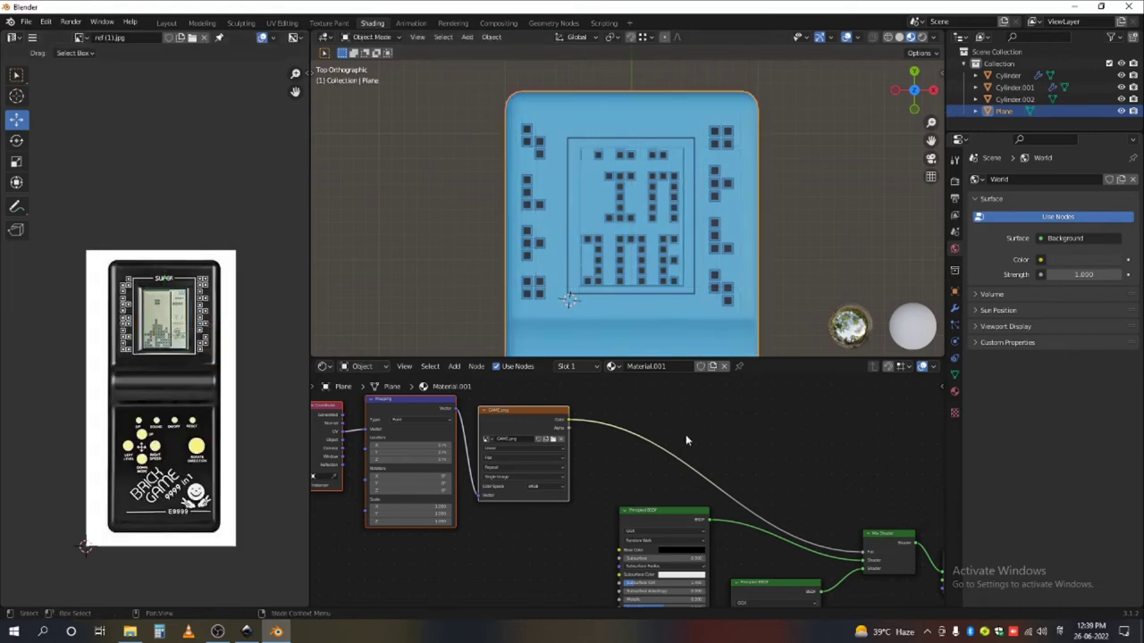
{"action": "key", "text": "Home"}
{"action": "scroll", "coordinate": [661, 478], "scroll_direction": "down", "scroll_amount": 2}
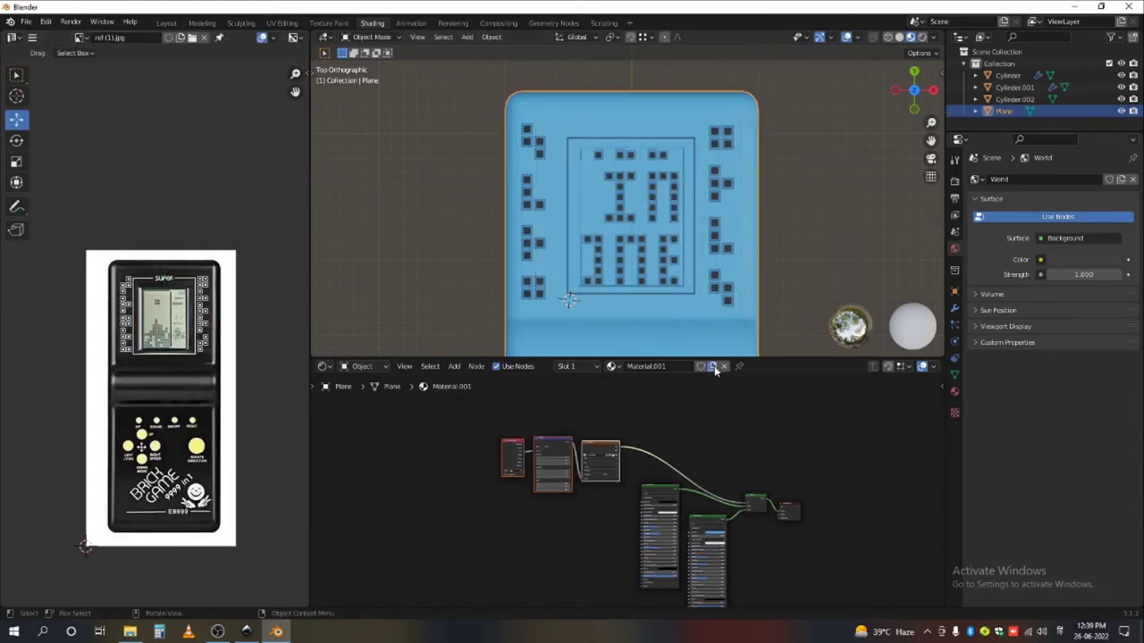
{"action": "scroll", "coordinate": [724, 536], "scroll_direction": "up", "scroll_amount": 3}
{"action": "left_click", "coordinate": [699, 535]}
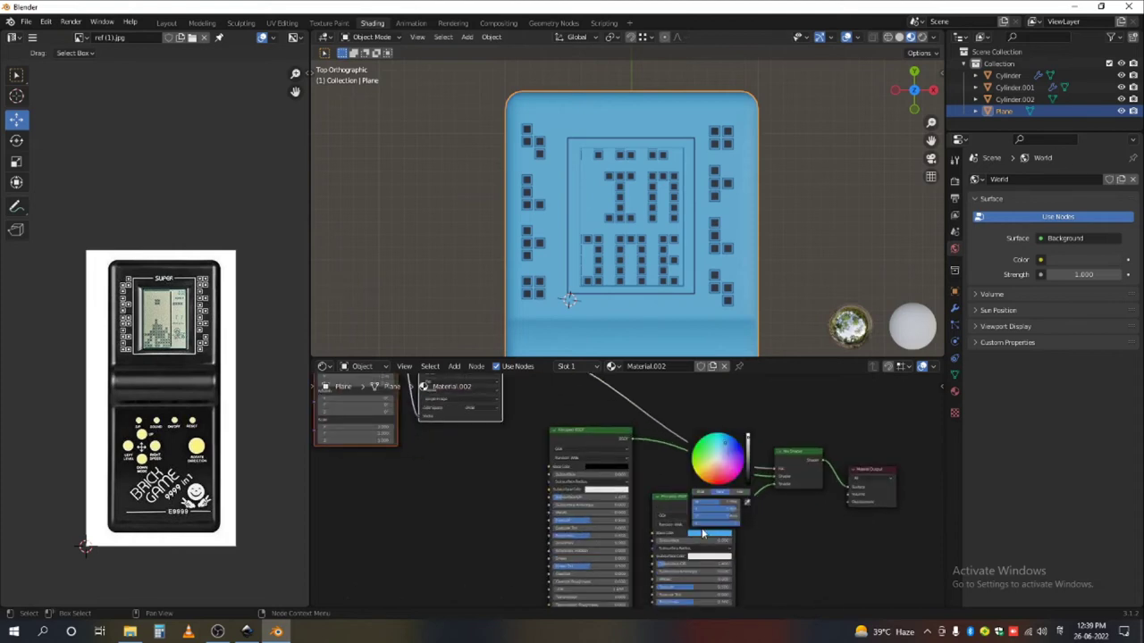
{"action": "left_click", "coordinate": [746, 504]}
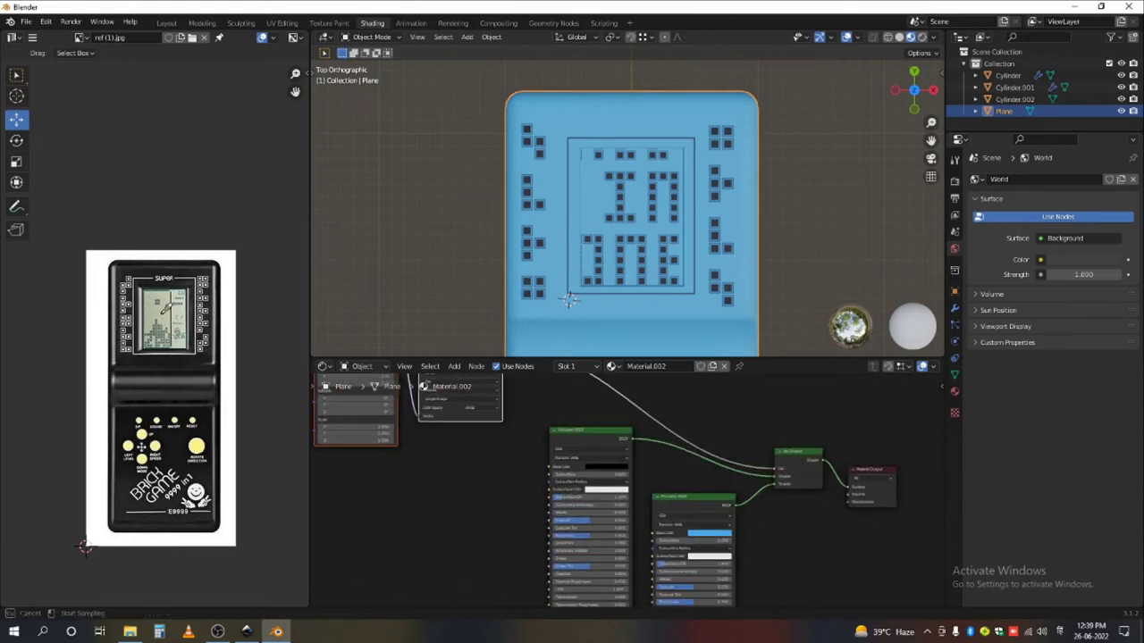
{"action": "left_click", "coordinate": [163, 306]}
- Try swapping the two shader inputs of the Mix Shader and look at the effect on the body
{"action": "middle_click_drag", "start_coordinate": [560, 198], "coordinate": [619, 201]}
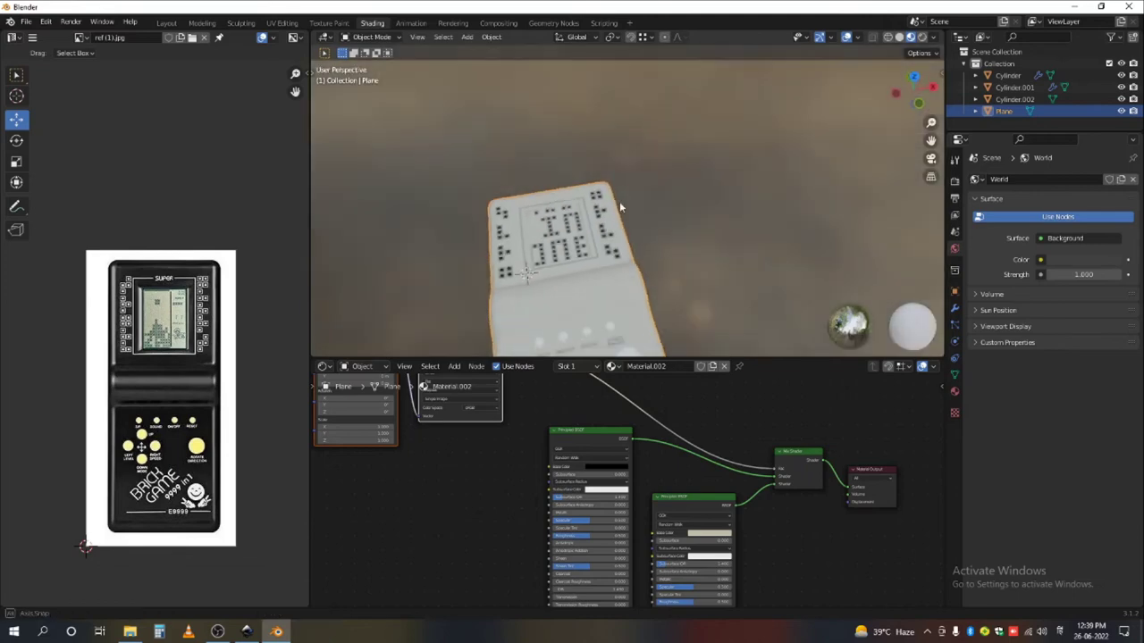
{"action": "scroll", "coordinate": [723, 472], "scroll_direction": "up", "scroll_amount": 3}
{"action": "left_click_drag", "start_coordinate": [724, 472], "coordinate": [725, 489]}
{"action": "scroll", "coordinate": [545, 257], "scroll_direction": "up", "scroll_amount": 5}
{"action": "scroll", "coordinate": [544, 258], "scroll_direction": "up", "scroll_amount": 2}
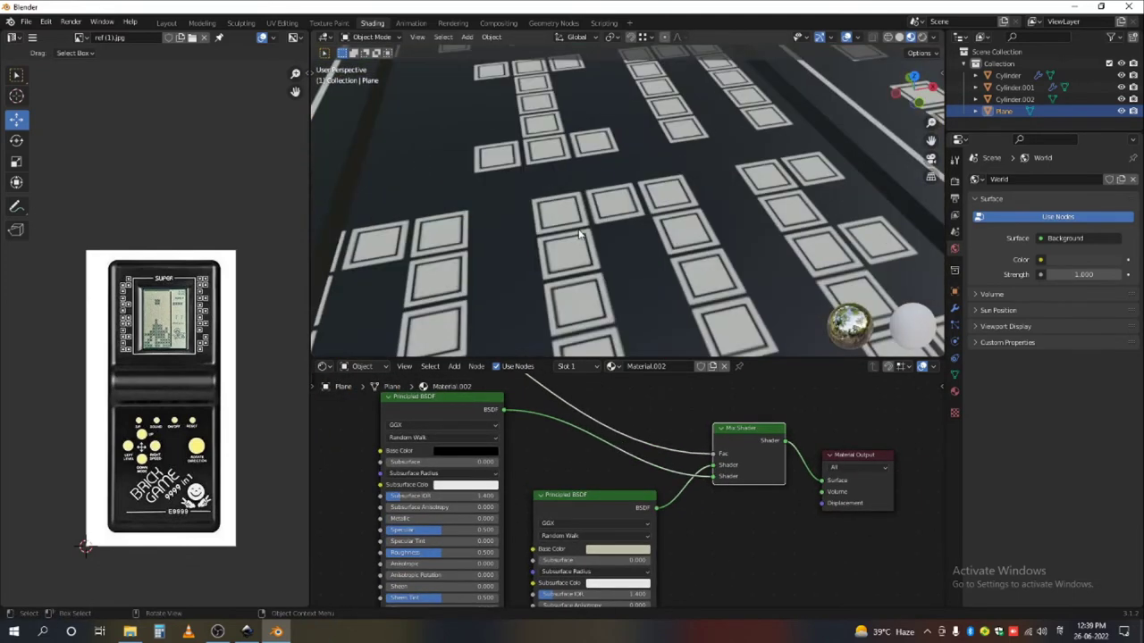
{"action": "scroll", "coordinate": [590, 246], "scroll_direction": "down", "scroll_amount": 6}
{"action": "scroll", "coordinate": [590, 245], "scroll_direction": "down", "scroll_amount": 3}
{"action": "middle_click_drag", "start_coordinate": [590, 245], "coordinate": [617, 230]}
- Assign Material.002 to the selected screen faces and add a second material slot that uses Material.001
{"action": "key", "text": "Tab"}
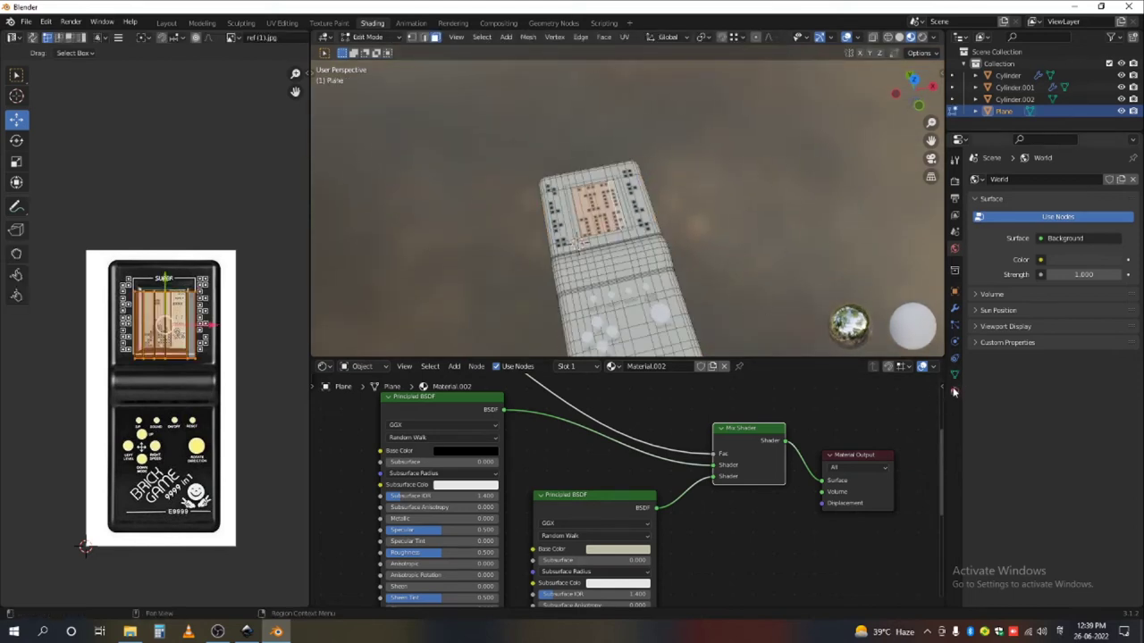
{"action": "left_click", "coordinate": [953, 391]}
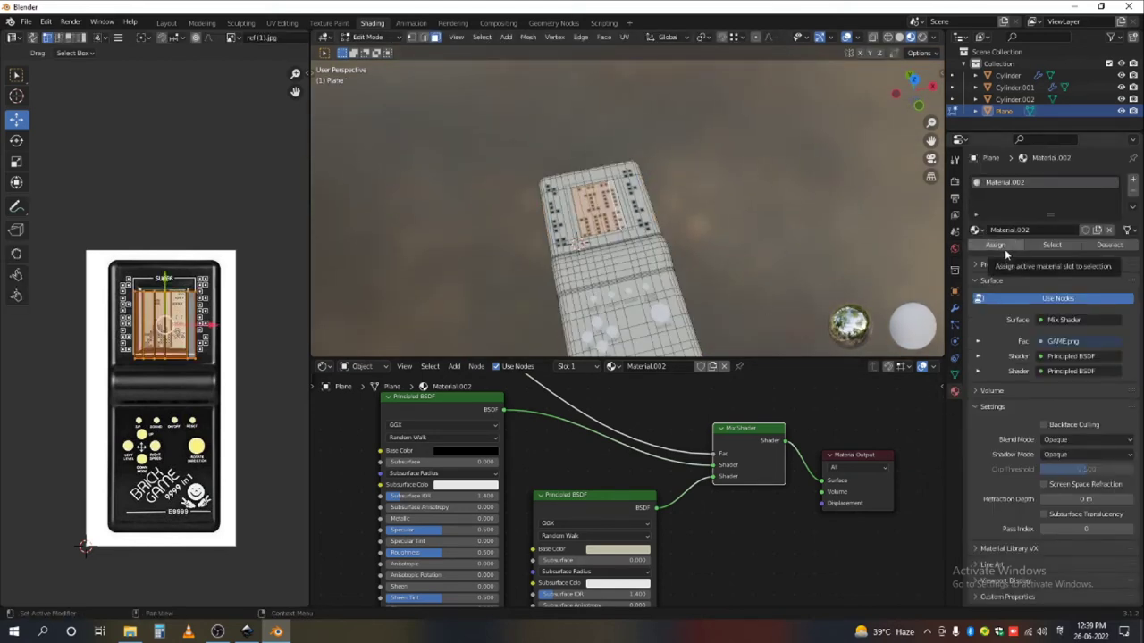
{"action": "left_click", "coordinate": [1004, 248]}
{"action": "left_click", "coordinate": [1133, 179]}
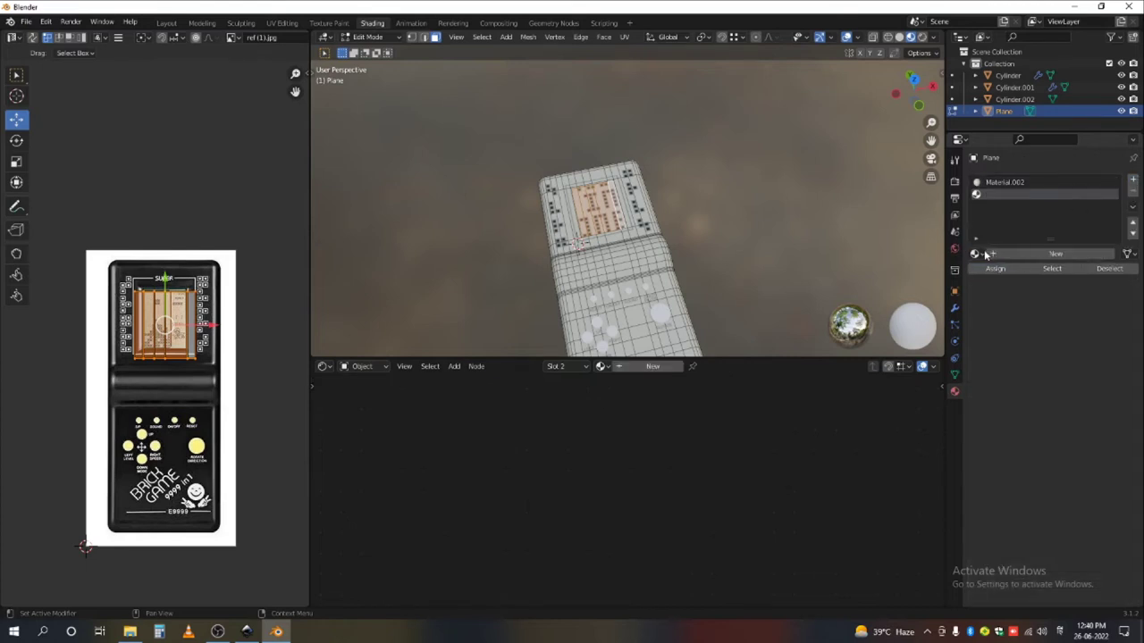
{"action": "left_click", "coordinate": [986, 255]}
{"action": "left_click", "coordinate": [1001, 281]}
- Select all the body faces except the screen and assign Material.001 to them
{"action": "key", "text": "alt+a"}
{"action": "key", "text": "a"}
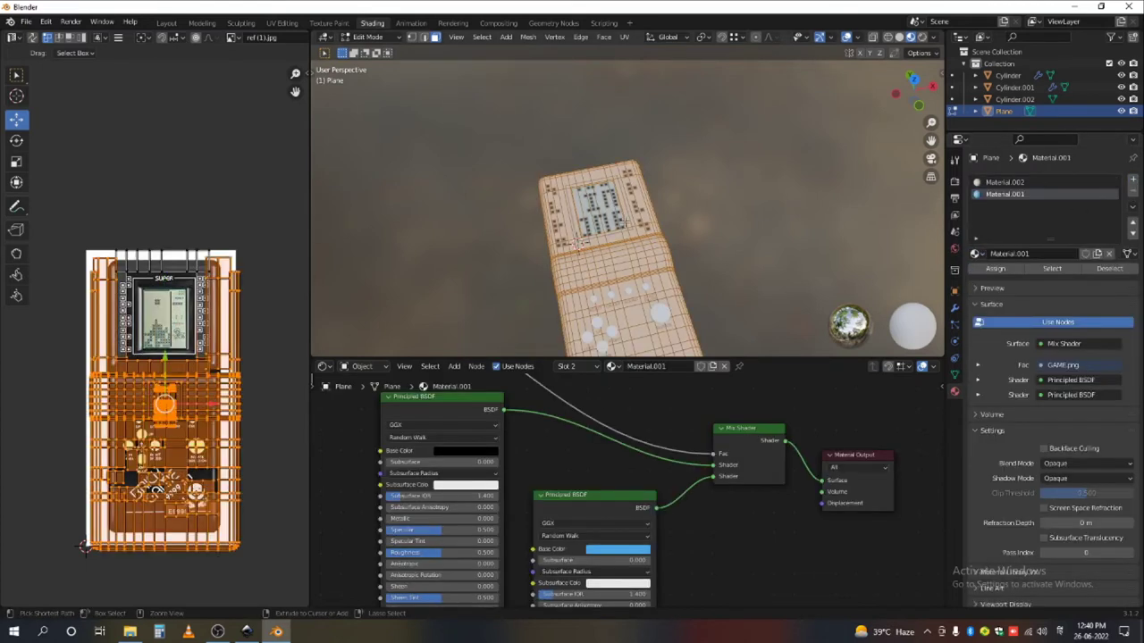
{"action": "left_click", "coordinate": [1002, 269]}
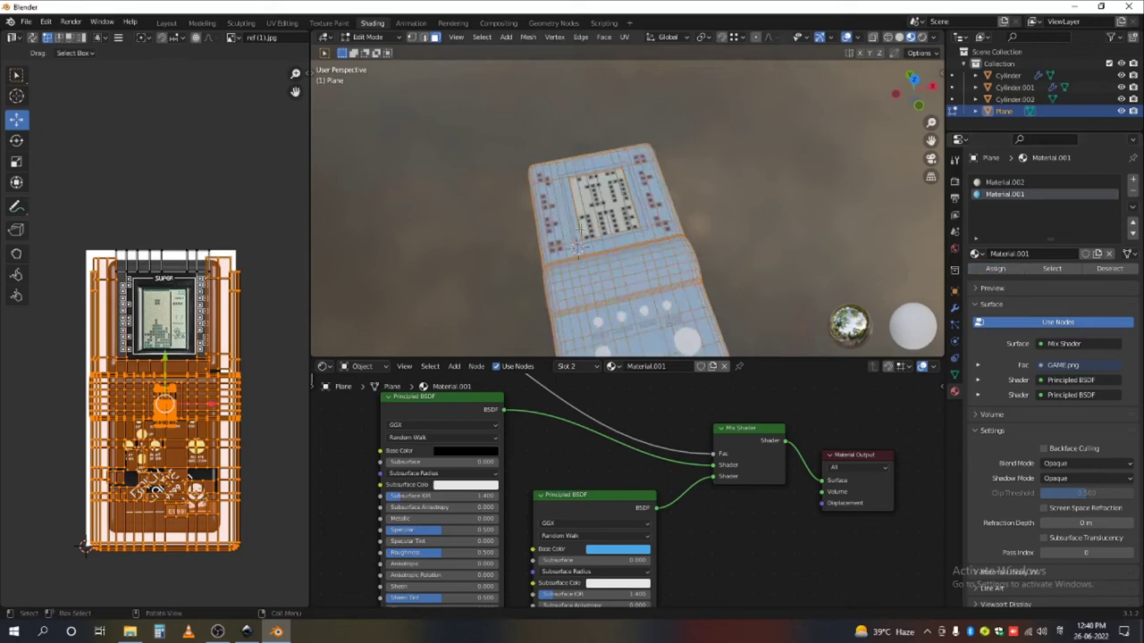
{"action": "key", "text": "Tab"}
{"action": "scroll", "coordinate": [601, 219], "scroll_direction": "up", "scroll_amount": 8}
{"action": "key", "text": "KP_7"}
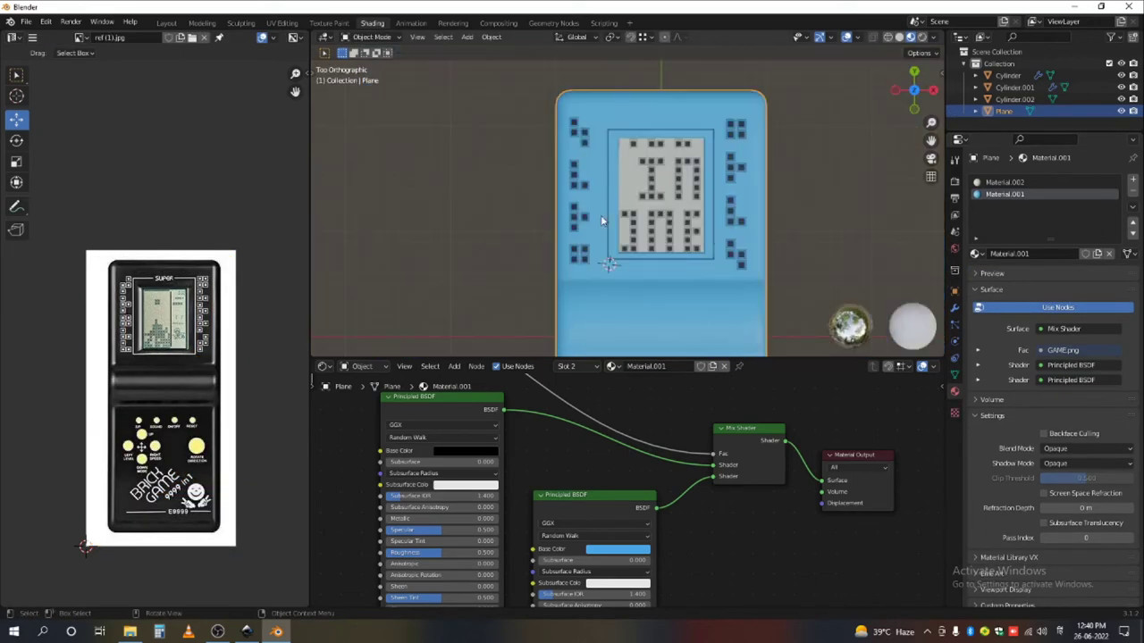
- Select all the screen faces through their assigned Material.002
{"action": "scroll", "coordinate": [602, 218], "scroll_direction": "up", "scroll_amount": 2}
{"action": "key", "text": "Tab"}
{"action": "scroll", "coordinate": [607, 210], "scroll_direction": "up", "scroll_amount": 4}
{"action": "scroll", "coordinate": [615, 197], "scroll_direction": "down", "scroll_amount": 3}
{"action": "scroll", "coordinate": [624, 178], "scroll_direction": "up", "scroll_amount": 2}
{"action": "scroll", "coordinate": [624, 177], "scroll_direction": "down", "scroll_amount": 1}
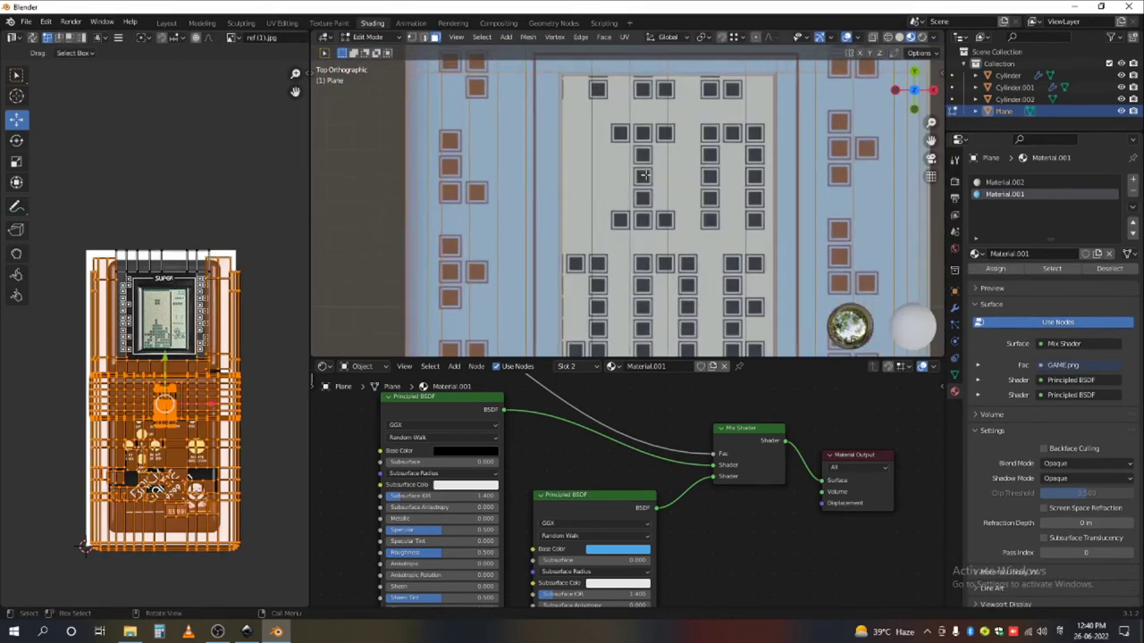
{"action": "left_click", "coordinate": [645, 195]}
{"action": "left_click", "coordinate": [1052, 269]}
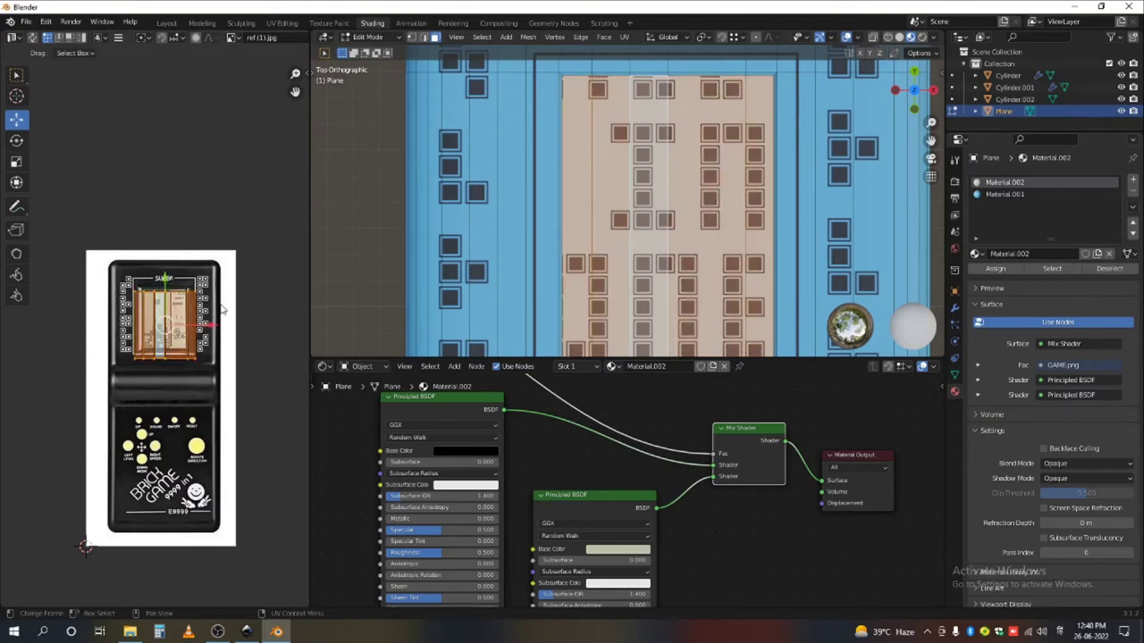
- Switch the image behind the UVs back to GAME.png
{"action": "scroll", "coordinate": [223, 317], "scroll_direction": "up", "scroll_amount": 4}
{"action": "scroll", "coordinate": [228, 320], "scroll_direction": "down", "scroll_amount": 2}
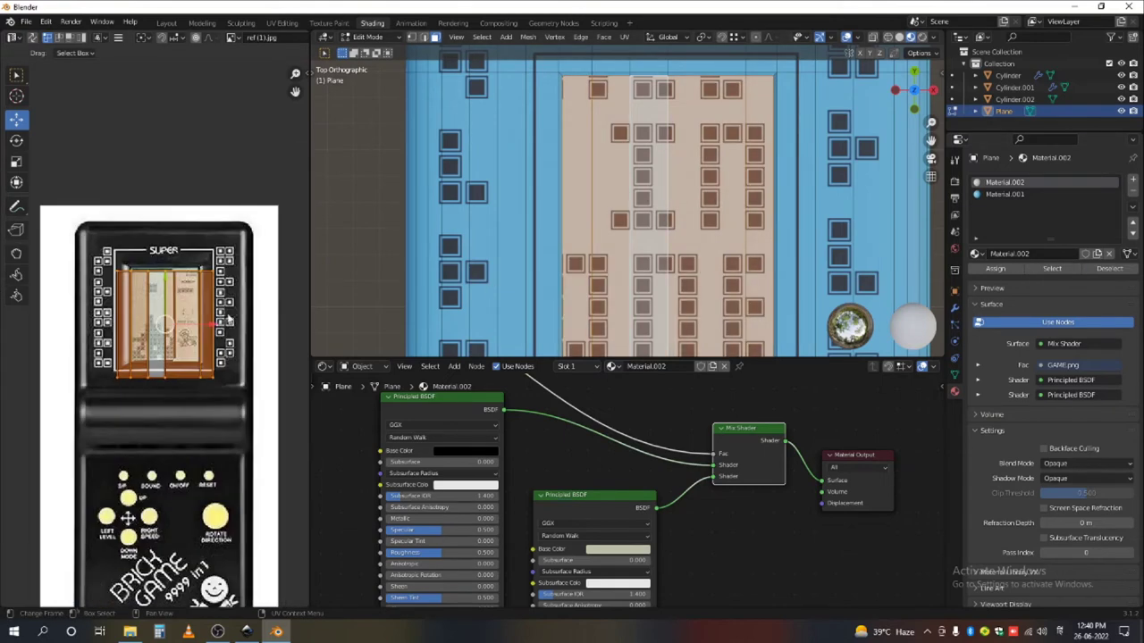
{"action": "left_click", "coordinate": [232, 37]}
{"action": "left_click", "coordinate": [268, 61]}
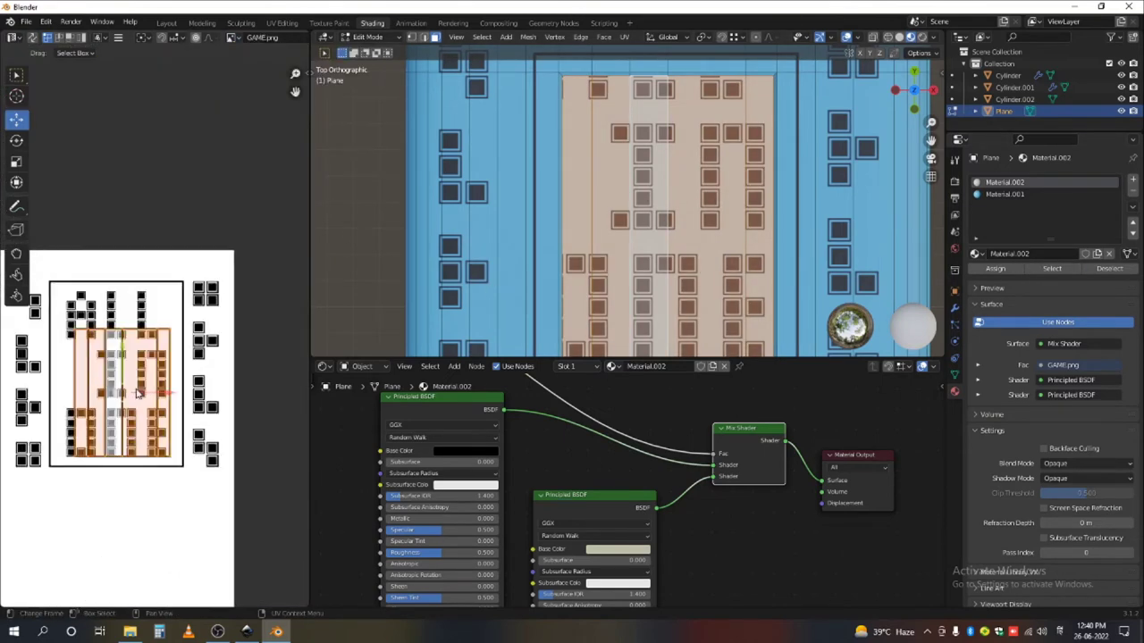
- Enlarge the screen faces' UVs and move them up so they cover the whole ALL IN ONE lettering
{"action": "key", "text": "s"}
{"action": "left_click", "coordinate": [179, 413]}
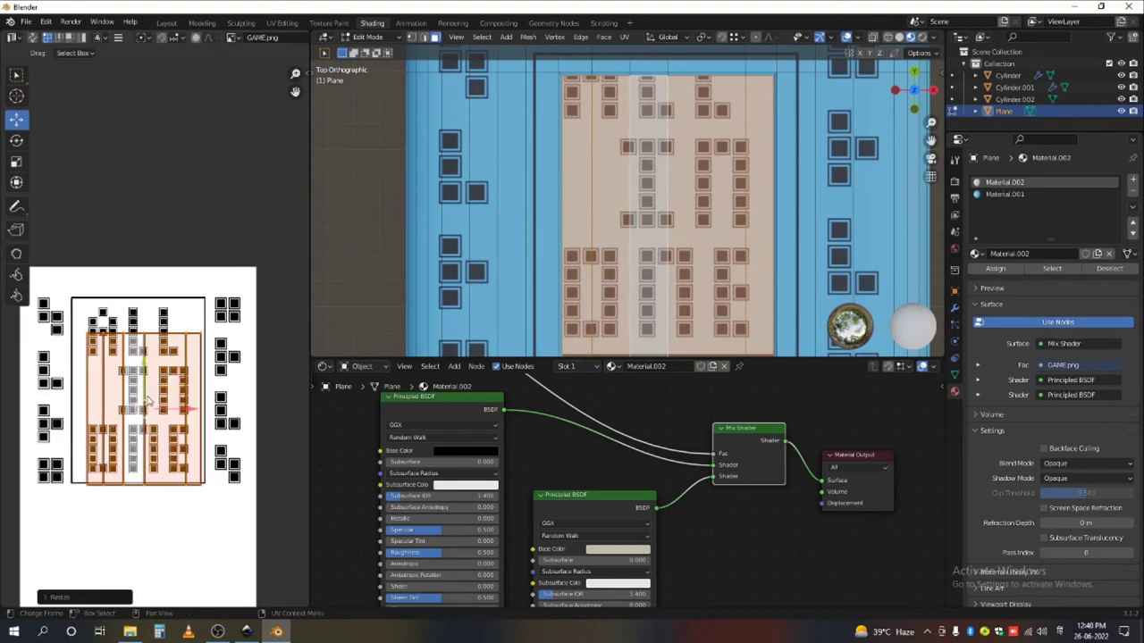
{"action": "left_click_drag", "start_coordinate": [146, 396], "coordinate": [145, 375]}
{"action": "key", "text": "s"}
{"action": "left_click", "coordinate": [176, 429]}
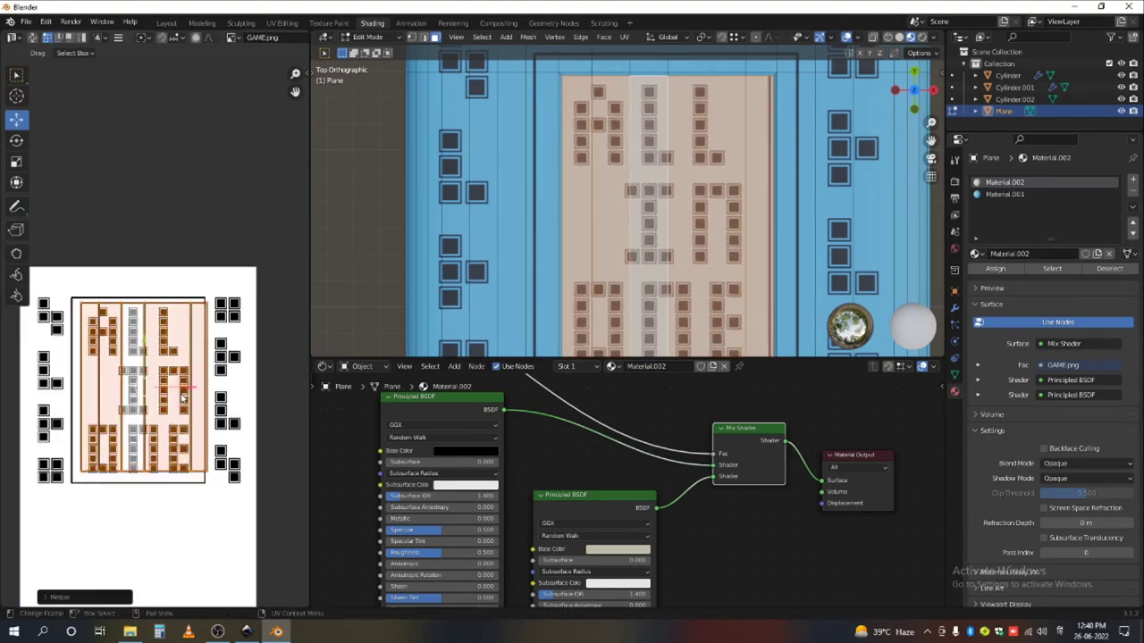
- Shift the screen UVs slightly along negative X to center the lettering within the screen
{"action": "key", "text": "alt+a"}
{"action": "key", "text": "a"}
{"action": "key", "text": "g"}
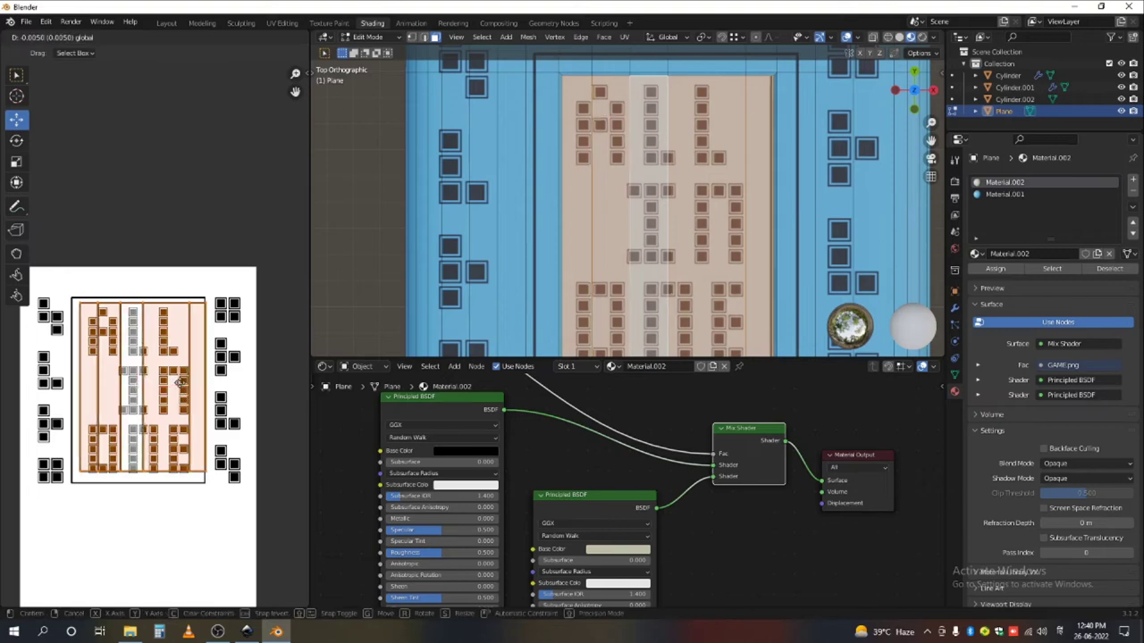
{"action": "left_click", "coordinate": [180, 390]}
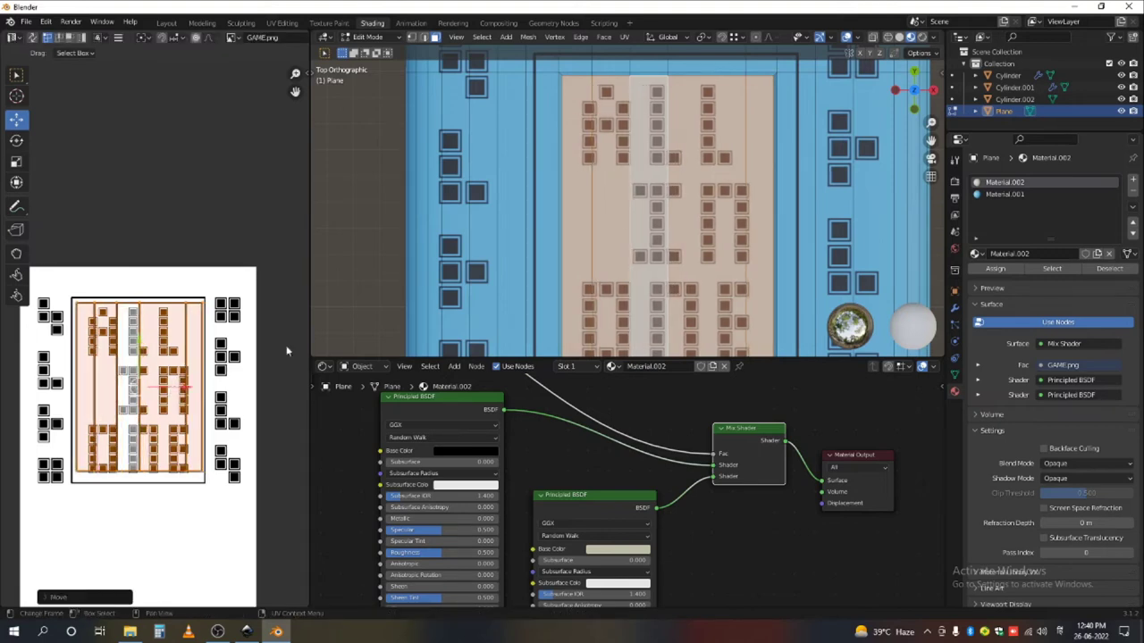
{"action": "scroll", "coordinate": [663, 221], "scroll_direction": "down", "scroll_amount": 2}
{"action": "scroll", "coordinate": [133, 388], "scroll_direction": "up", "scroll_amount": 2}
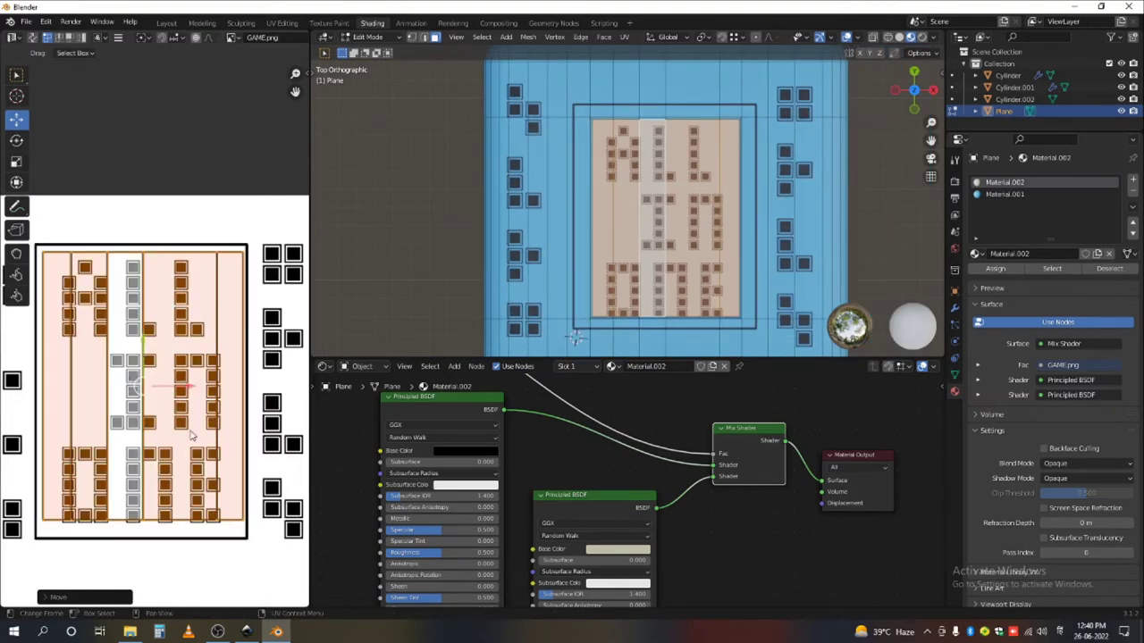
- Scale the screen UVs up by about 1.008 and move them down in Y by about 0.014
{"action": "key", "text": "s"}
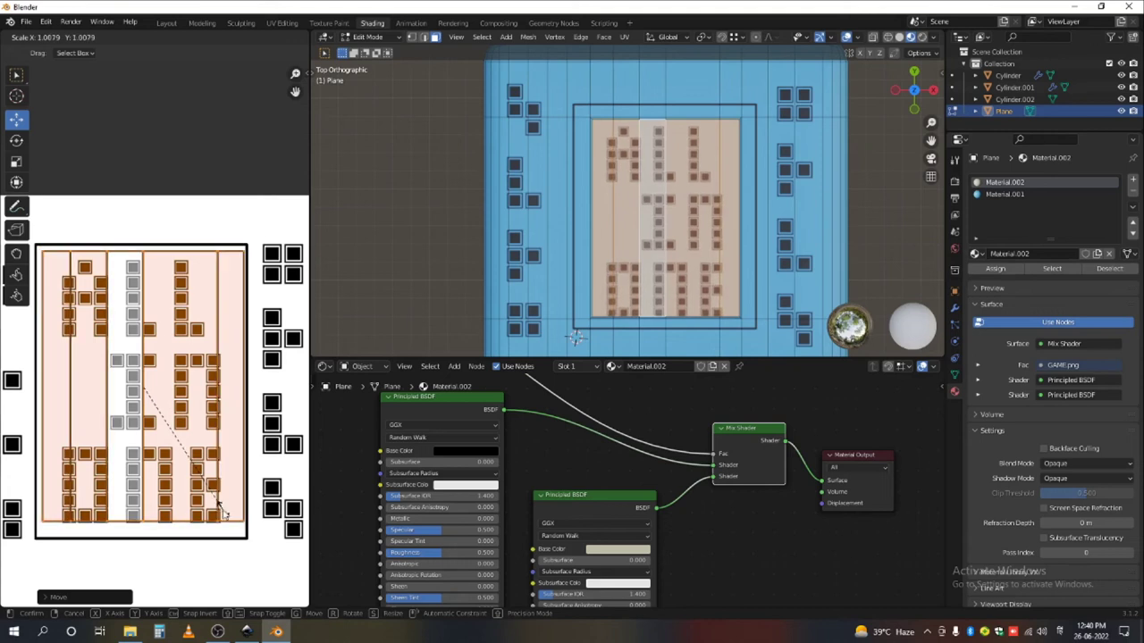
{"action": "left_click", "coordinate": [223, 505]}
{"action": "key", "text": "g"}
{"action": "key", "text": "y"}
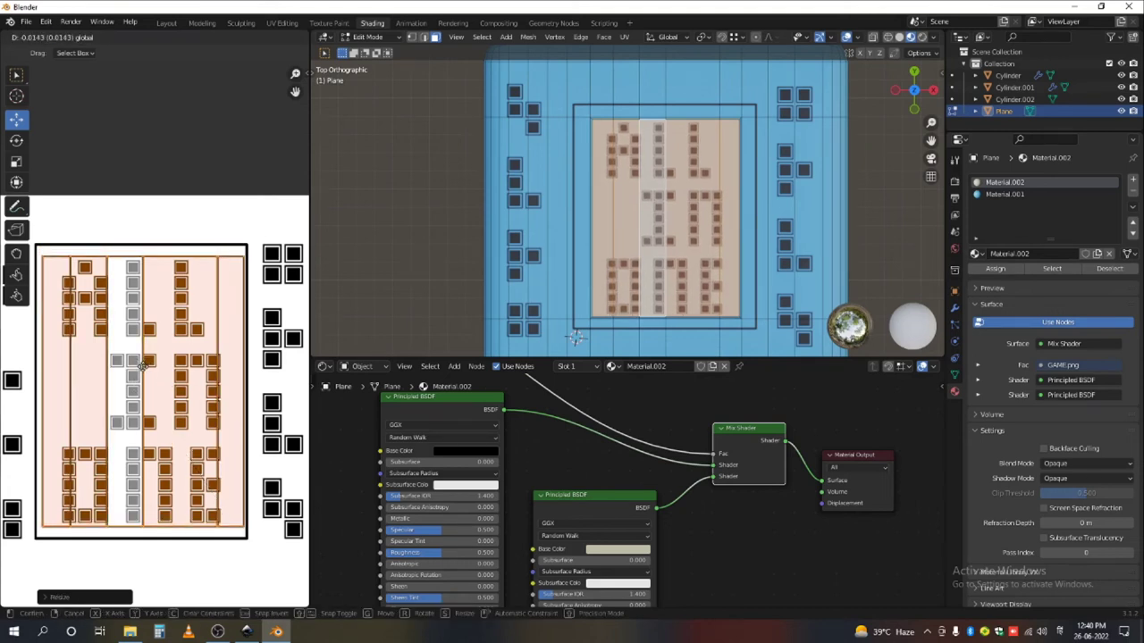
{"action": "left_click", "coordinate": [143, 367]}
{"action": "left_click", "coordinate": [243, 404]}
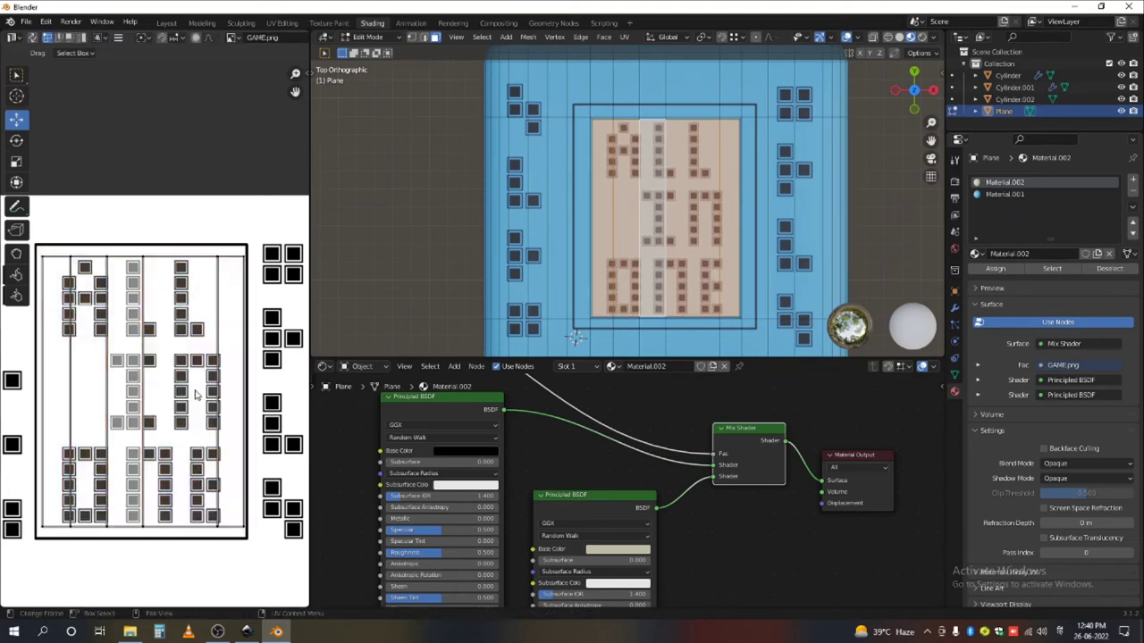
- Leave mesh editing on the body and select the large ROTATE button cylinder
{"action": "key", "text": "Tab"}
{"action": "scroll", "coordinate": [697, 232], "scroll_direction": "down", "scroll_amount": 5}
{"action": "middle_click_drag", "start_coordinate": [632, 256], "coordinate": [595, 165]}
{"action": "scroll", "coordinate": [642, 197], "scroll_direction": "down", "scroll_amount": 6}
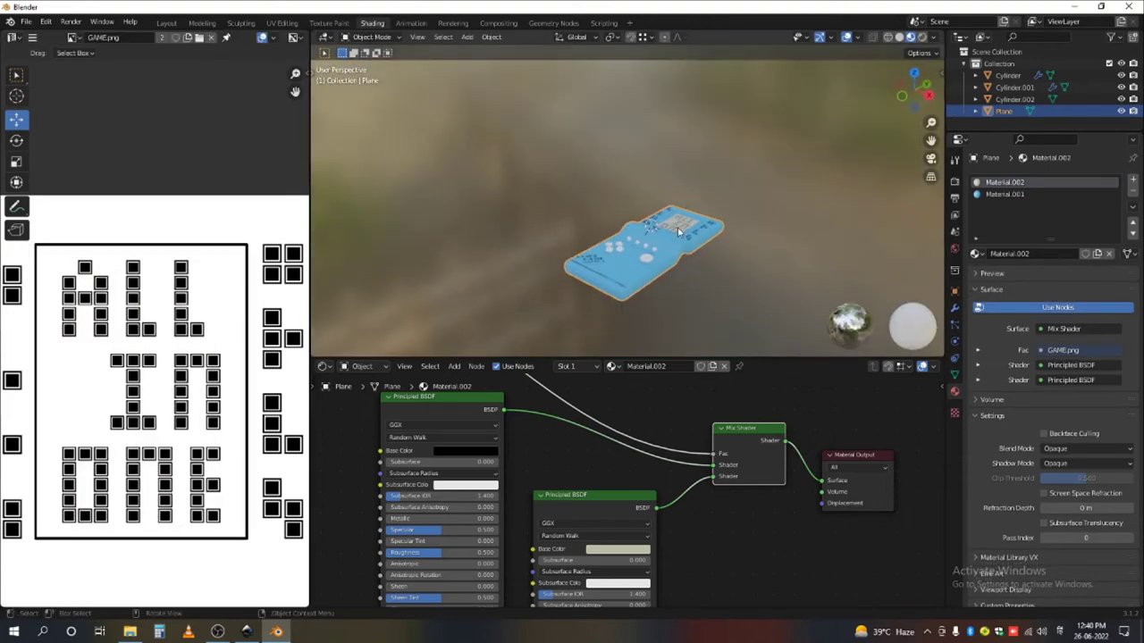
{"action": "scroll", "coordinate": [592, 243], "scroll_direction": "up", "scroll_amount": 9}
{"action": "scroll", "coordinate": [585, 234], "scroll_direction": "down", "scroll_amount": 5}
{"action": "scroll", "coordinate": [576, 223], "scroll_direction": "up", "scroll_amount": 2}
{"action": "left_click", "coordinate": [576, 223]}
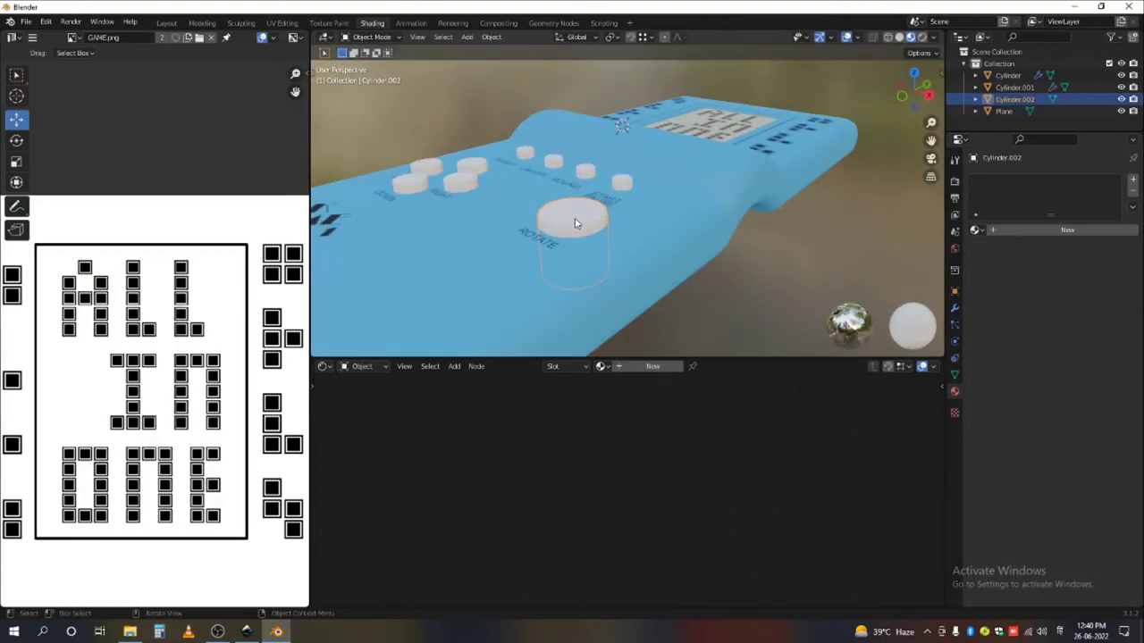
- Create a new material for the ROTATE button and load the reference photo ref (1).jpg into the image editor
{"action": "left_click", "coordinate": [1000, 229]}
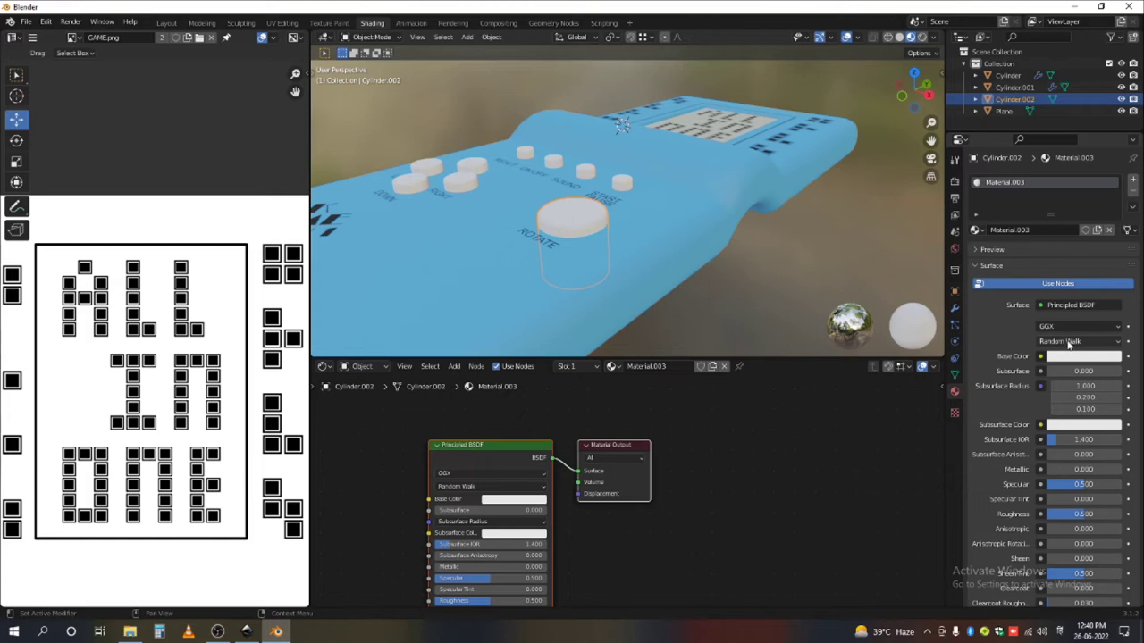
{"action": "left_click", "coordinate": [511, 499]}
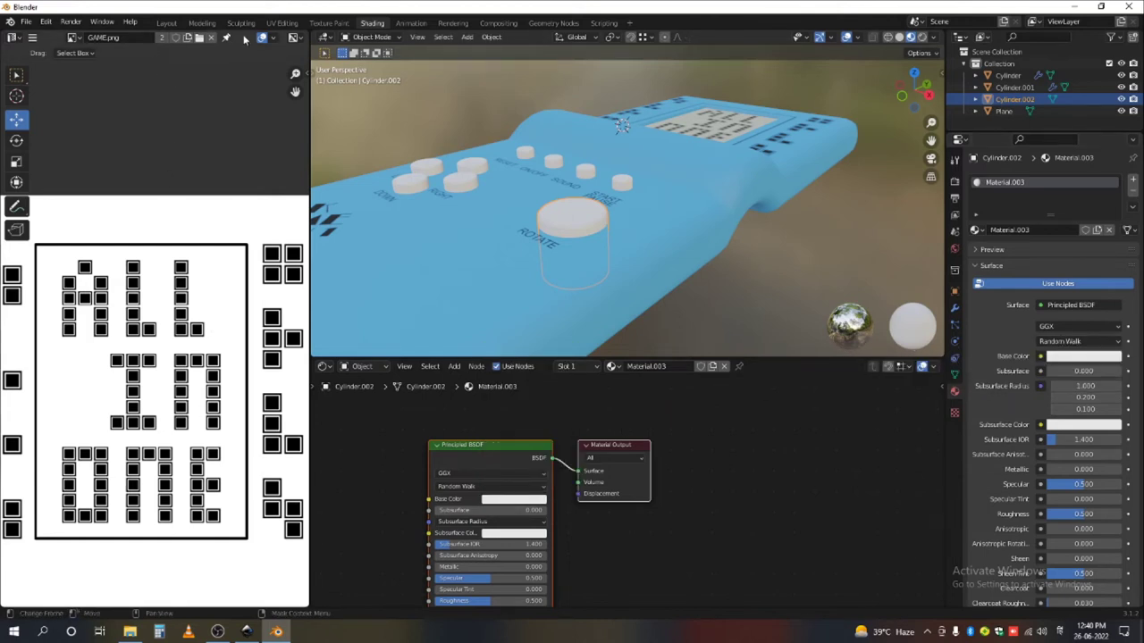
{"action": "left_click", "coordinate": [284, 38]}
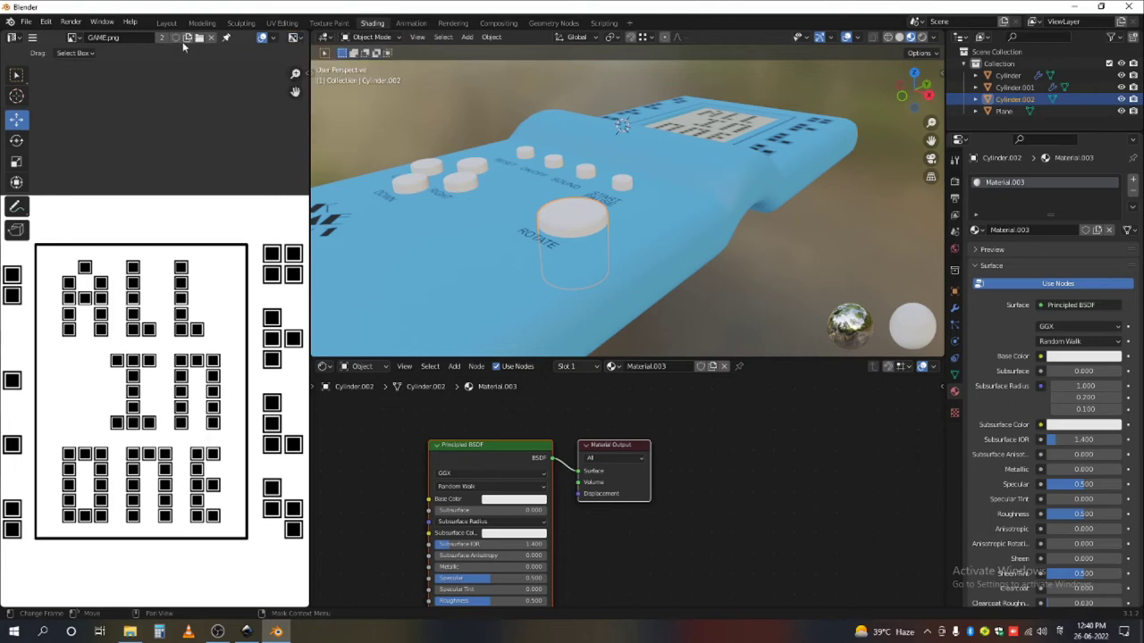
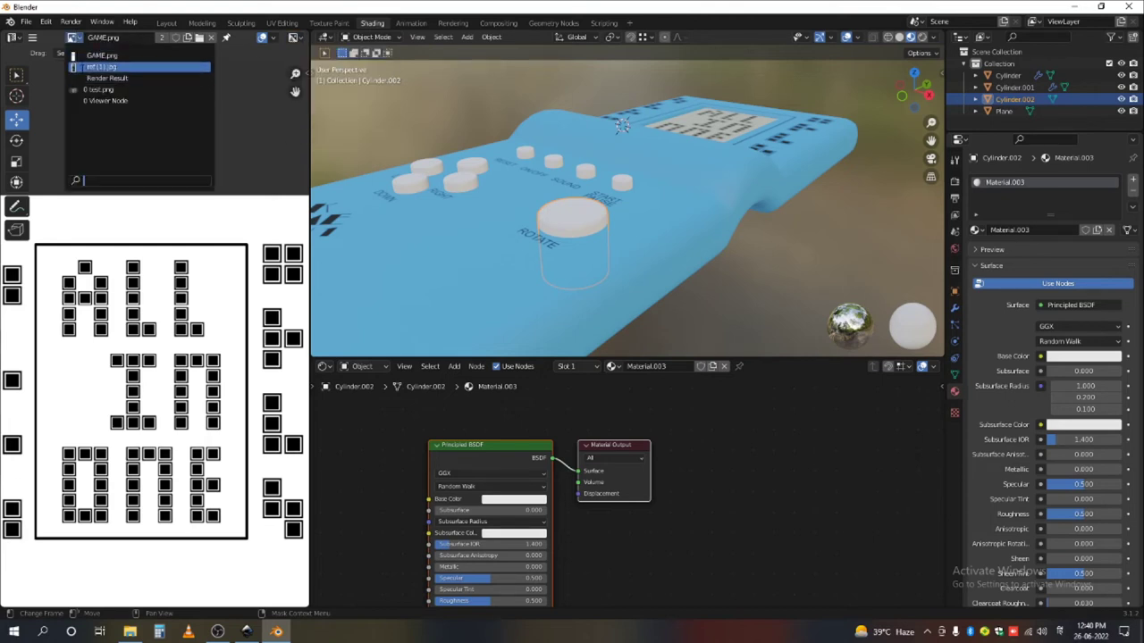
{"action": "left_click", "coordinate": [89, 67]}
{"action": "left_click", "coordinate": [512, 502]}
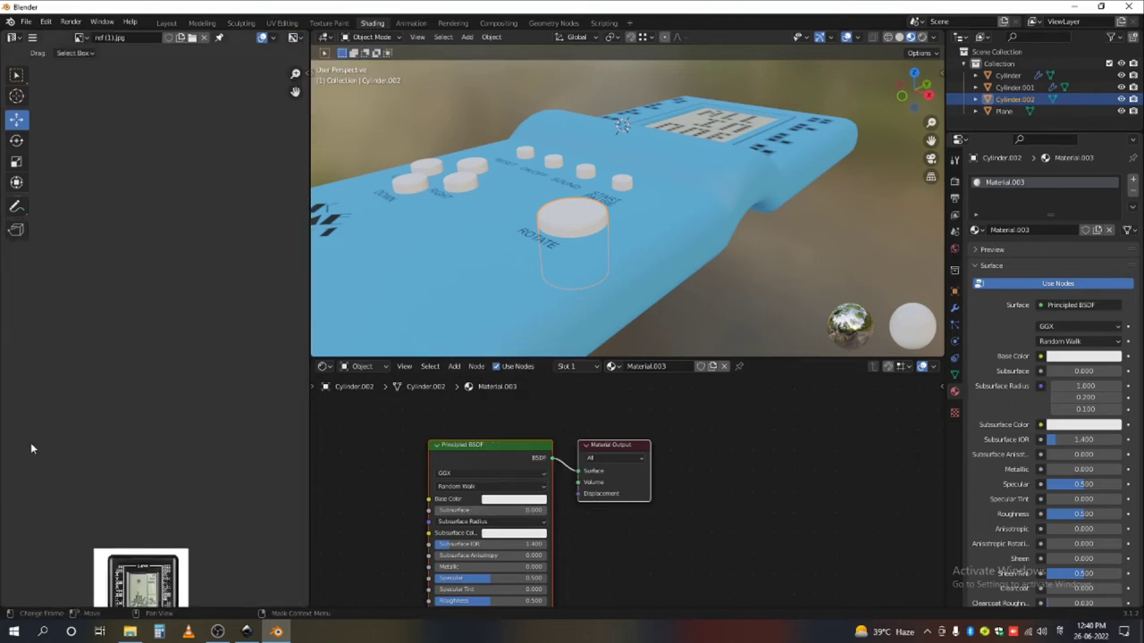
{"action": "scroll", "coordinate": [89, 331], "scroll_direction": "down", "scroll_amount": 4}
{"action": "scroll", "coordinate": [107, 545], "scroll_direction": "up", "scroll_amount": 4}
{"action": "scroll", "coordinate": [167, 161], "scroll_direction": "up", "scroll_amount": 4}
{"action": "scroll", "coordinate": [246, 474], "scroll_direction": "down", "scroll_amount": 2}
{"action": "scroll", "coordinate": [169, 201], "scroll_direction": "up", "scroll_amount": 3}
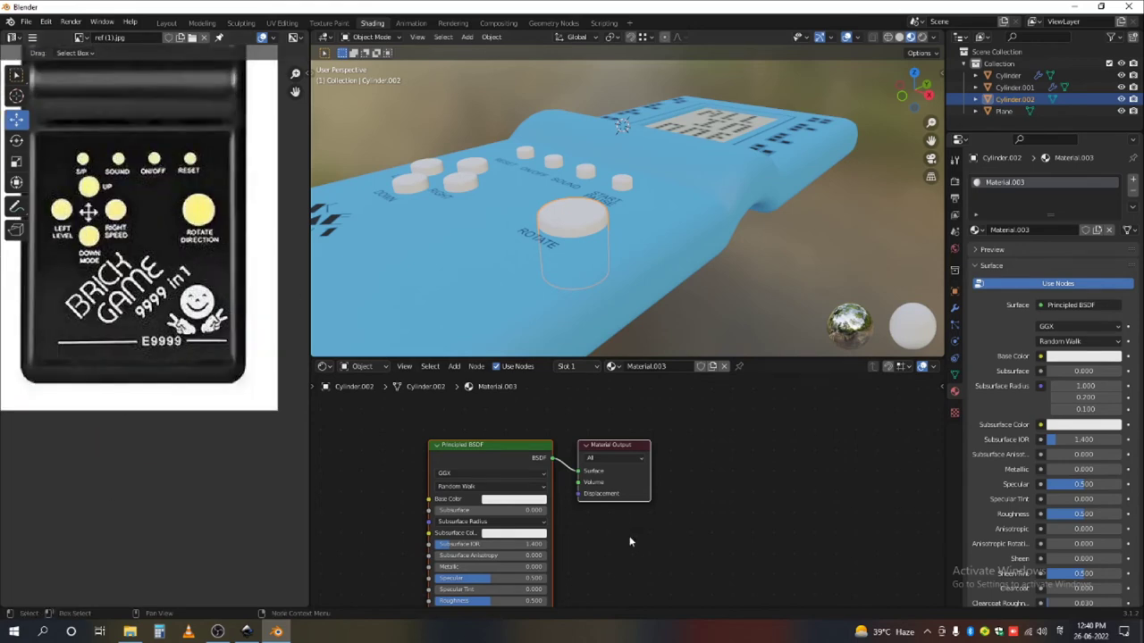
- Sample the base color from the reference photo's yellow rotate button and shift it to a warmer golden orange
{"action": "left_click", "coordinate": [509, 500]}
{"action": "left_click", "coordinate": [568, 451]}
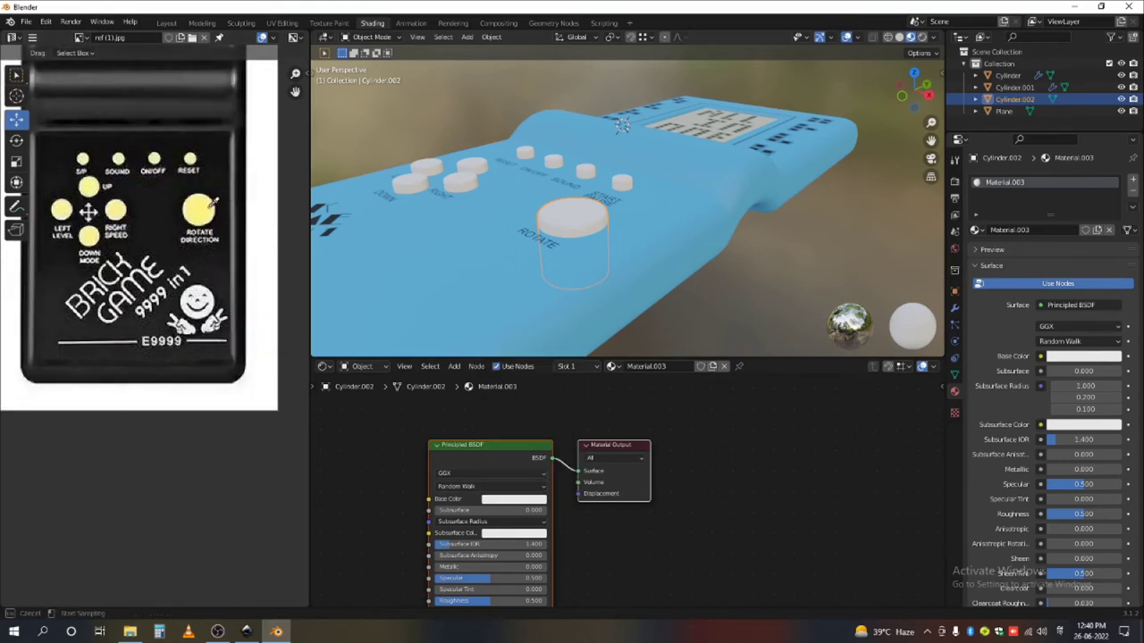
{"action": "left_click", "coordinate": [204, 207]}
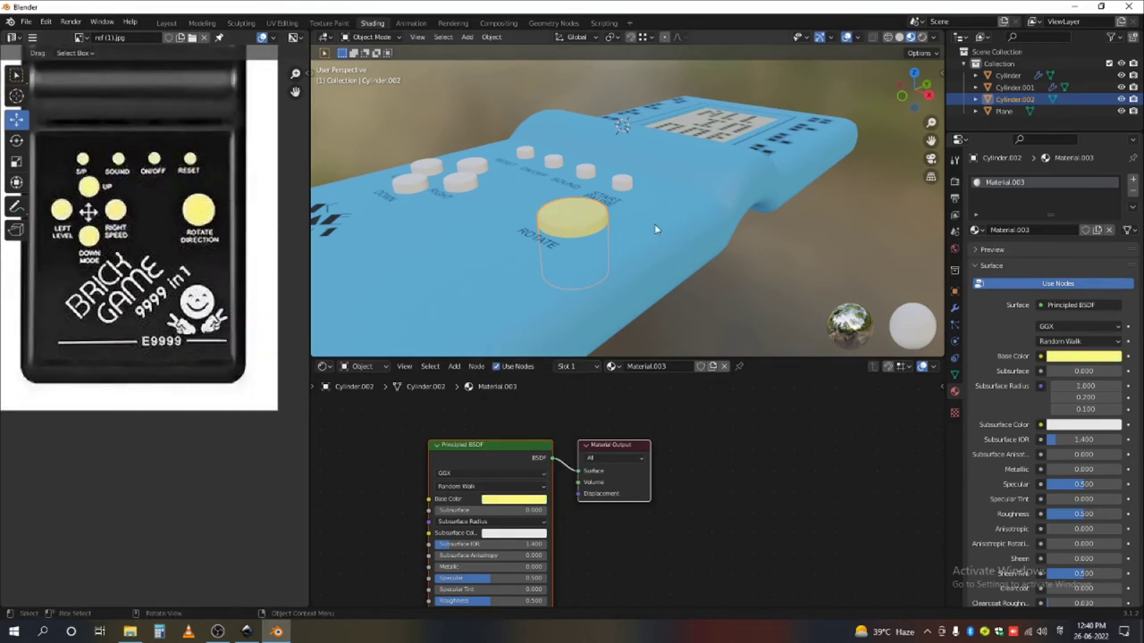
{"action": "left_click", "coordinate": [1082, 357]}
{"action": "left_click_drag", "start_coordinate": [1036, 242], "coordinate": [1036, 257]}
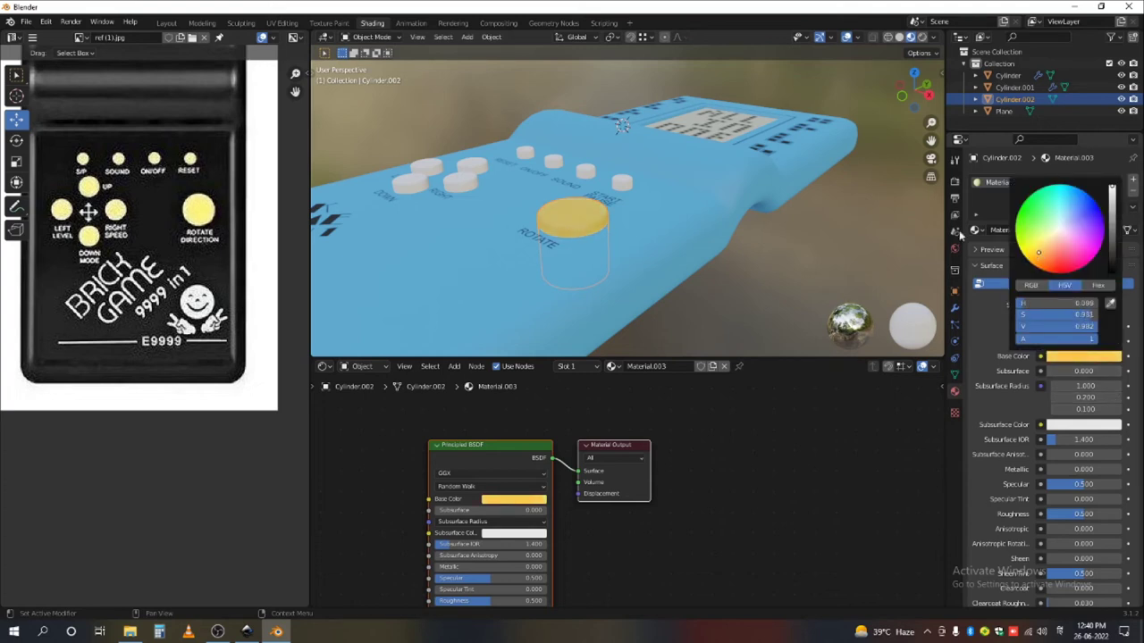
- Link the ROTATE button's golden material to the four small buttons and the direction buttons
{"action": "middle_click_drag", "start_coordinate": [560, 182], "coordinate": [950, 295]}
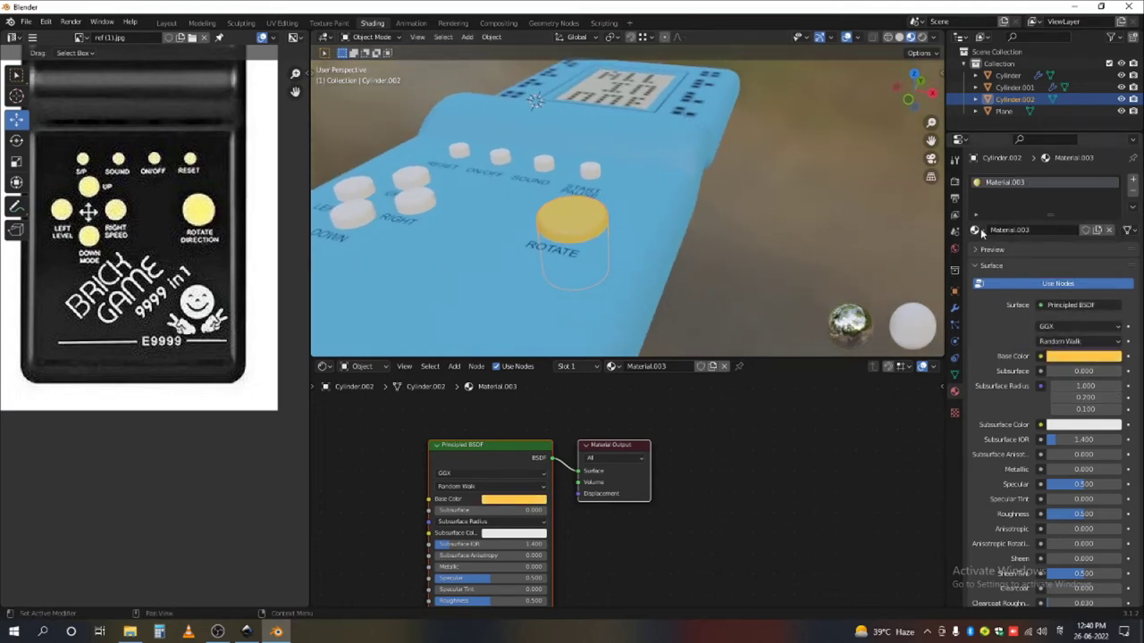
{"action": "left_click", "coordinate": [591, 172]}
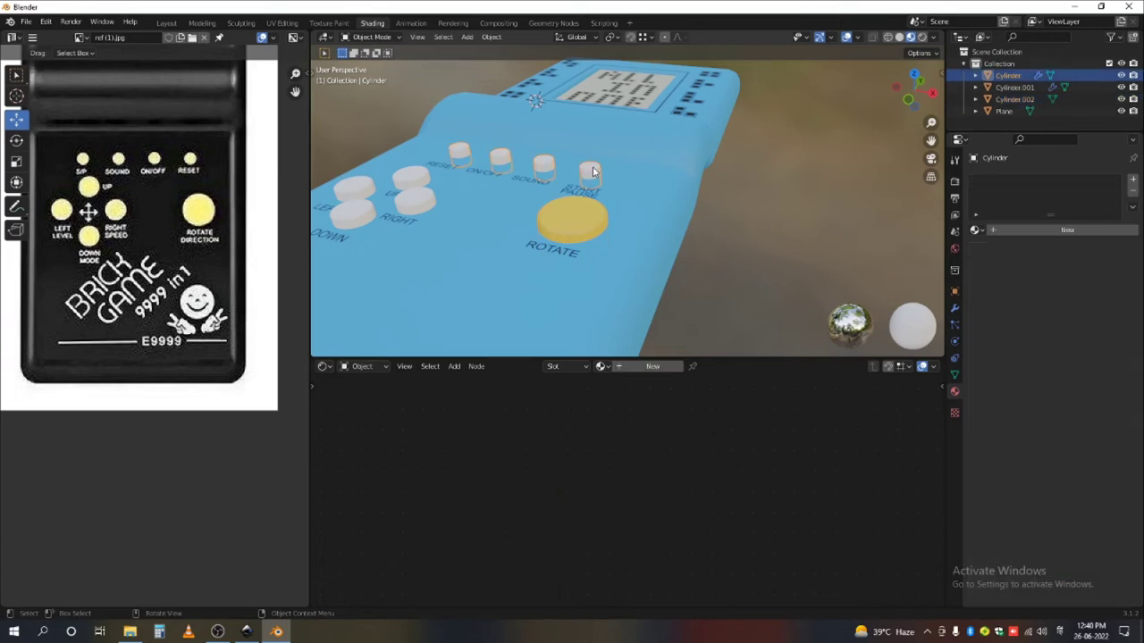
{"action": "left_click", "coordinate": [421, 208], "text": "shift"}
{"action": "left_click", "coordinate": [581, 224], "text": "shift"}
{"action": "key", "text": "ctrl+l"}
{"action": "mouse_move", "coordinate": [574, 226]}
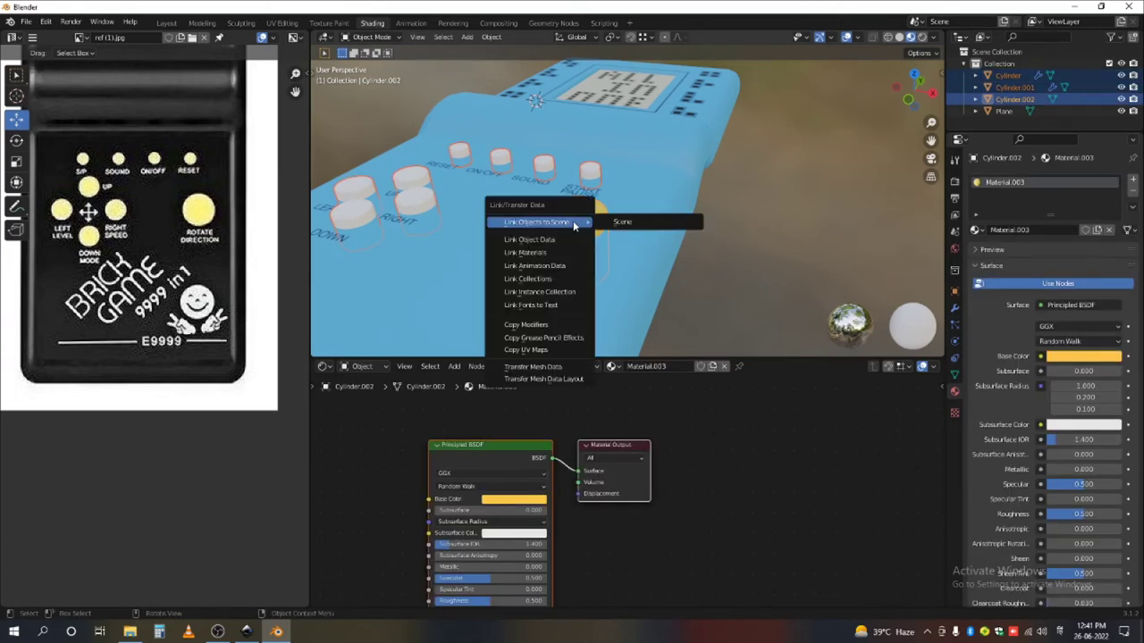
{"action": "left_click", "coordinate": [526, 252]}
{"action": "scroll", "coordinate": [589, 254], "scroll_direction": "down", "scroll_amount": 5}
{"action": "middle_click_drag", "start_coordinate": [609, 260], "coordinate": [502, 131]}
- Switch to the Layout workspace, hide the wireframe overlay and show the model in Rendered shading
{"action": "left_click", "coordinate": [166, 22]}
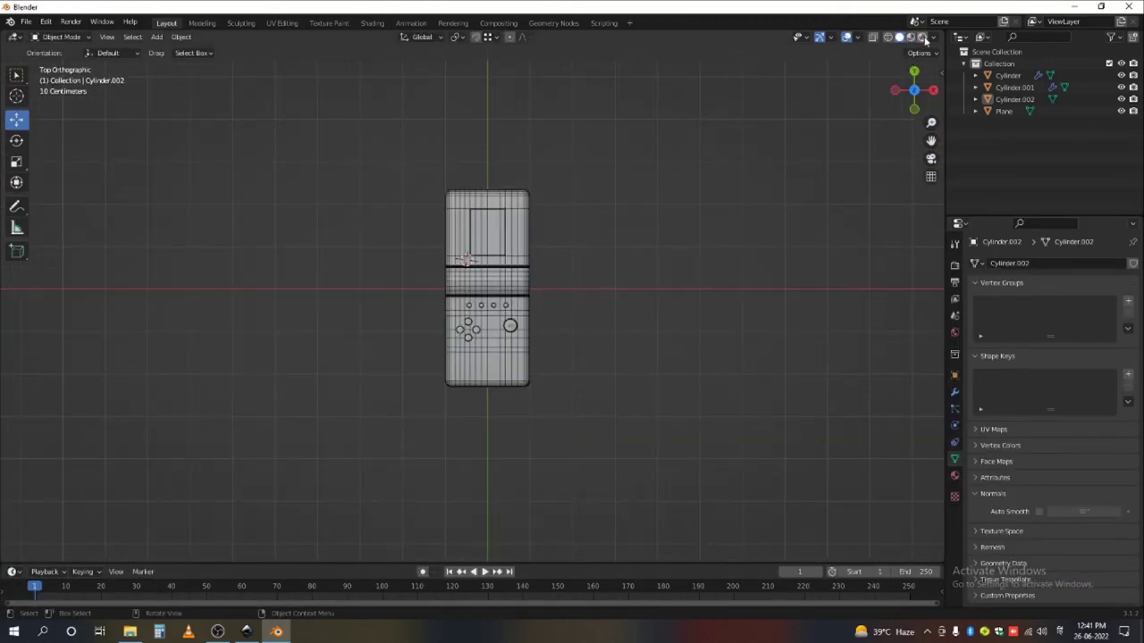
{"action": "left_click", "coordinate": [856, 38]}
{"action": "left_click", "coordinate": [785, 239]}
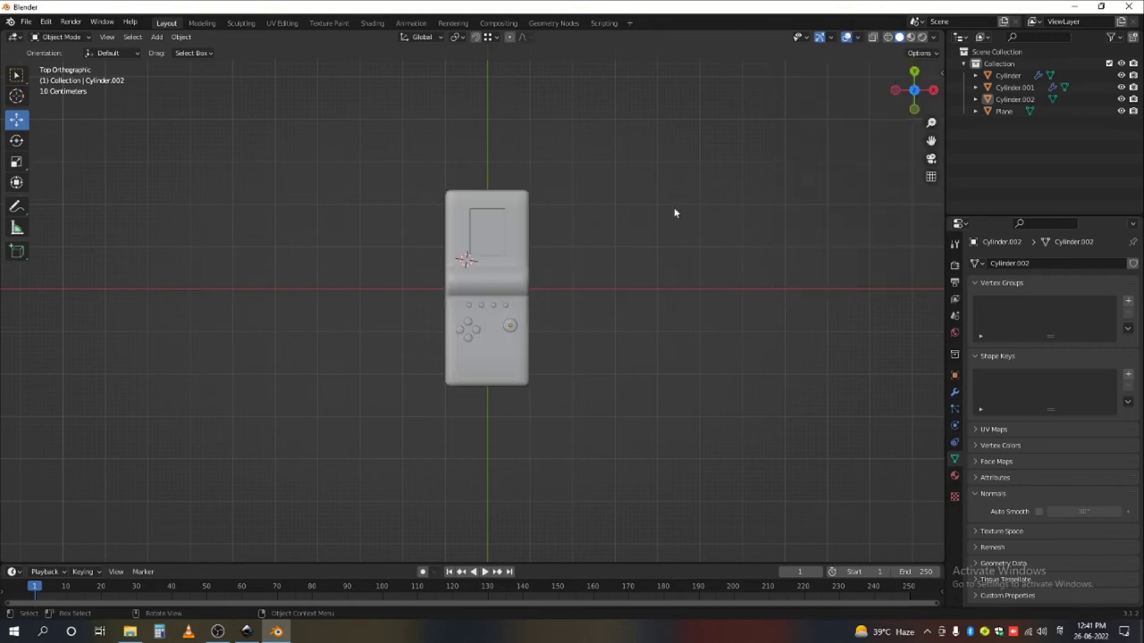
{"action": "left_click", "coordinate": [911, 37]}
{"action": "left_click", "coordinate": [922, 37]}
{"action": "mouse_move", "coordinate": [572, 107]}
{"action": "middle_mouse_down"}
{"action": "mouse_move", "coordinate": [530, 191]}
{"action": "mouse_move", "coordinate": [524, 343]}
{"action": "mouse_move", "coordinate": [447, 327]}
{"action": "mouse_move", "coordinate": [607, 327]}
{"action": "mouse_move", "coordinate": [521, 342]}
{"action": "middle_mouse_up"}
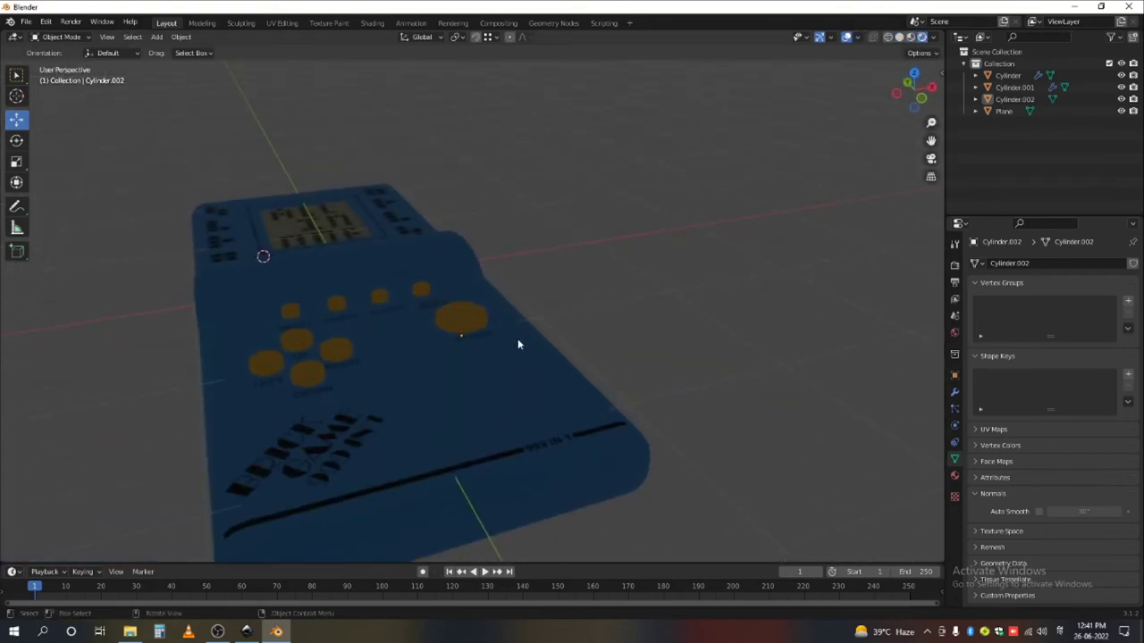
- From the top view, select the game body together with all of its button objects
{"action": "key", "text": "KP_7"}
{"action": "scroll", "coordinate": [528, 338], "scroll_direction": "down", "scroll_amount": 5}
{"action": "left_click", "coordinate": [465, 292]}
{"action": "scroll", "coordinate": [513, 312], "scroll_direction": "up", "scroll_amount": 3}
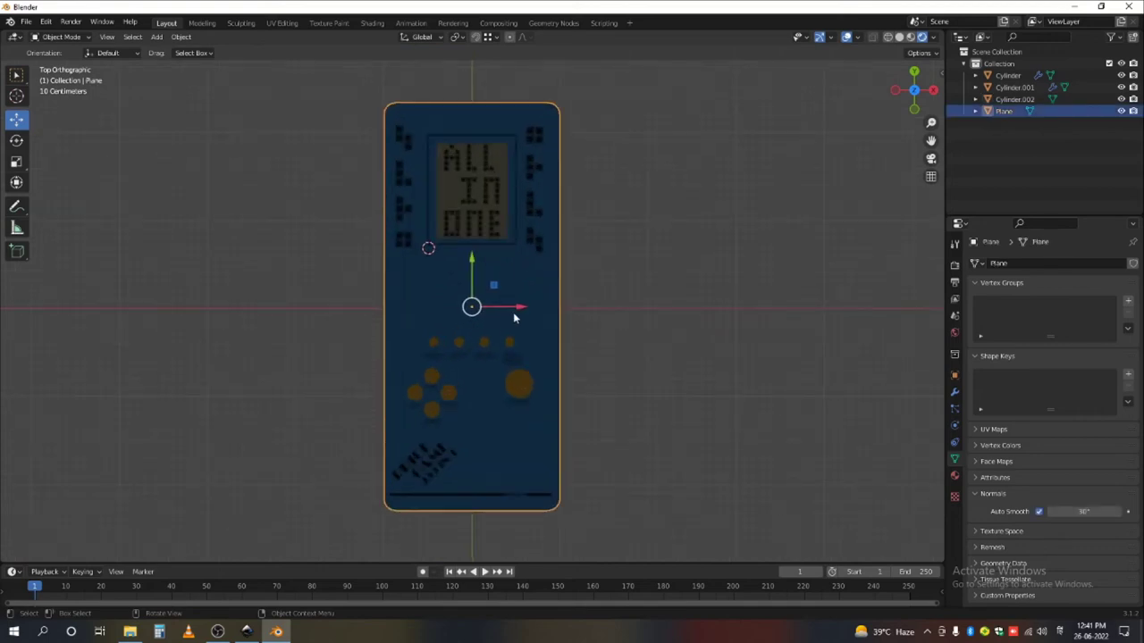
{"action": "scroll", "coordinate": [511, 315], "scroll_direction": "down", "scroll_amount": 3}
{"action": "left_click_drag", "start_coordinate": [378, 133], "coordinate": [554, 379]}
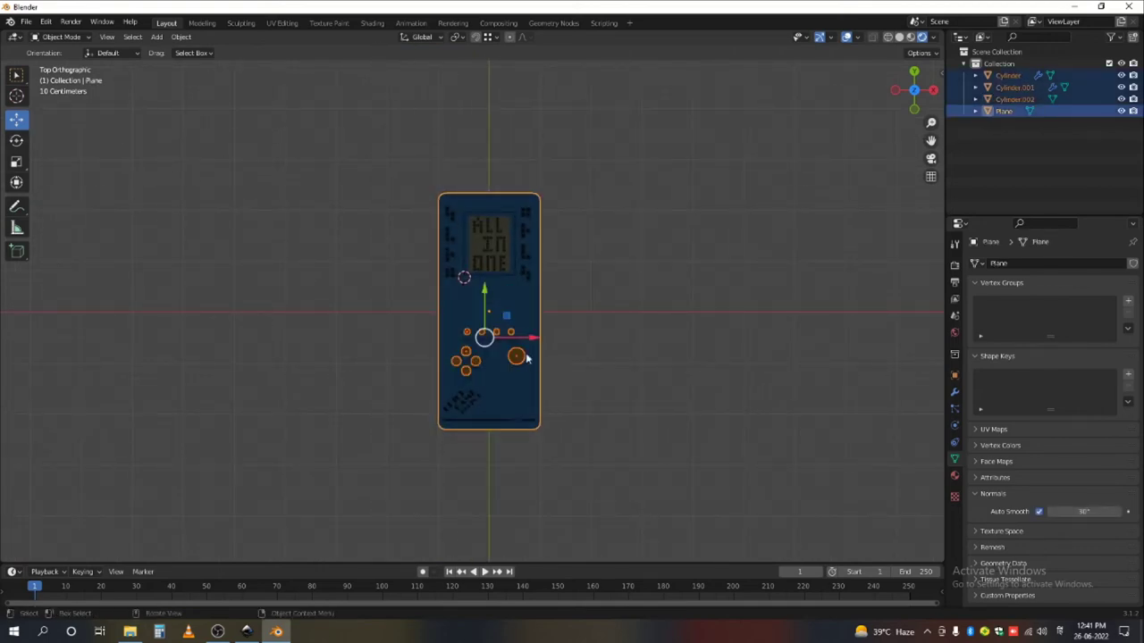
{"action": "middle_click_drag", "start_coordinate": [554, 380], "coordinate": [559, 319]}
{"action": "key", "text": "r"}
{"action": "key", "text": "x"}
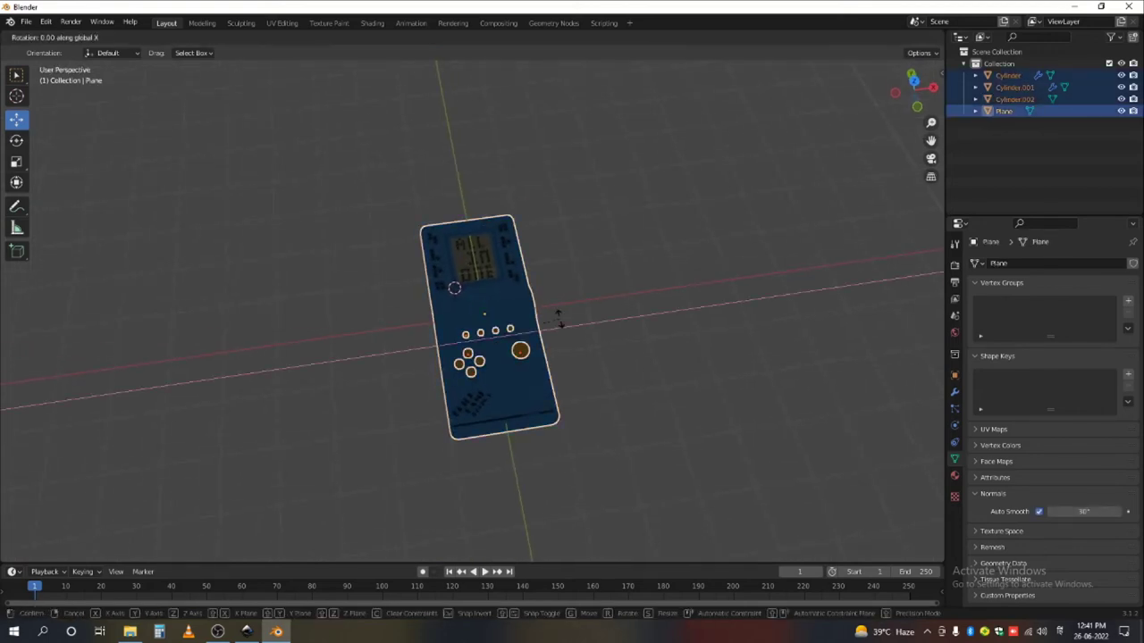
{"action": "left_click", "coordinate": [559, 318]}
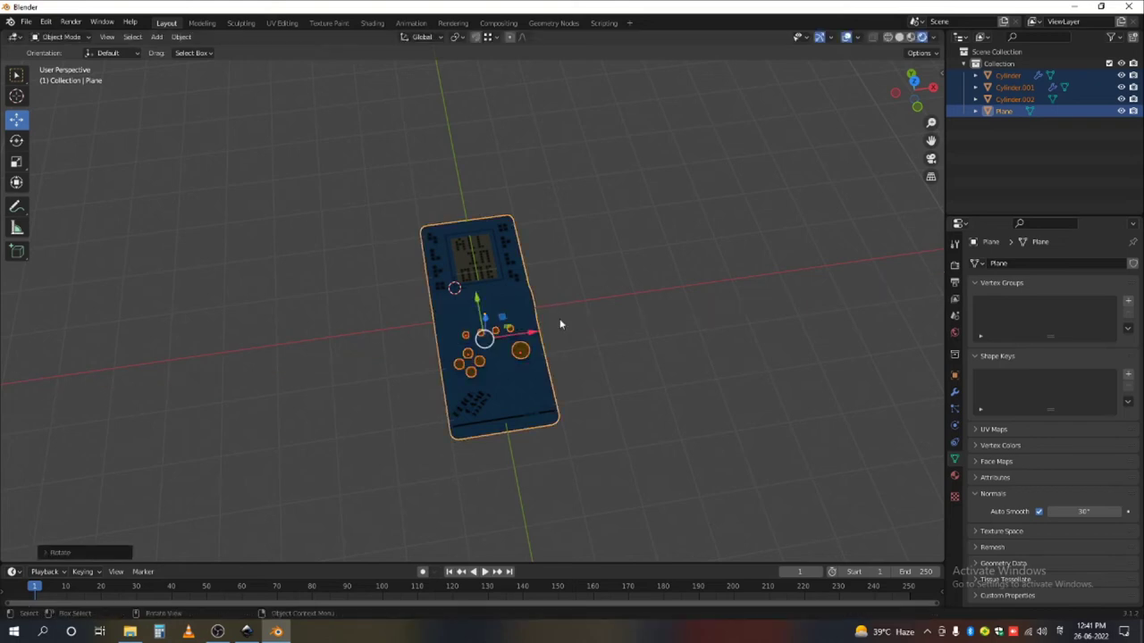
{"action": "middle_click_drag", "start_coordinate": [559, 318], "coordinate": [621, 309]}
{"action": "key", "text": "r"}
{"action": "key", "text": "x"}
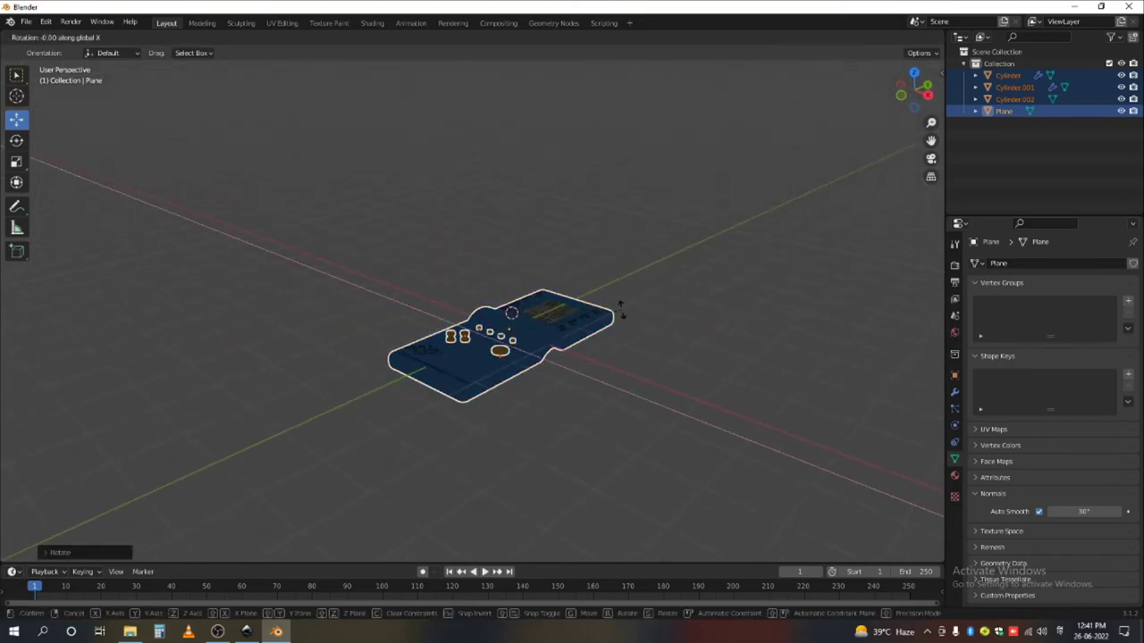
{"action": "left_click", "coordinate": [621, 309]}
- Rotate the body and buttons together around the global X axis until the device stands upright
{"action": "middle_click_drag", "start_coordinate": [632, 367], "coordinate": [602, 348]}
{"action": "key", "text": "r"}
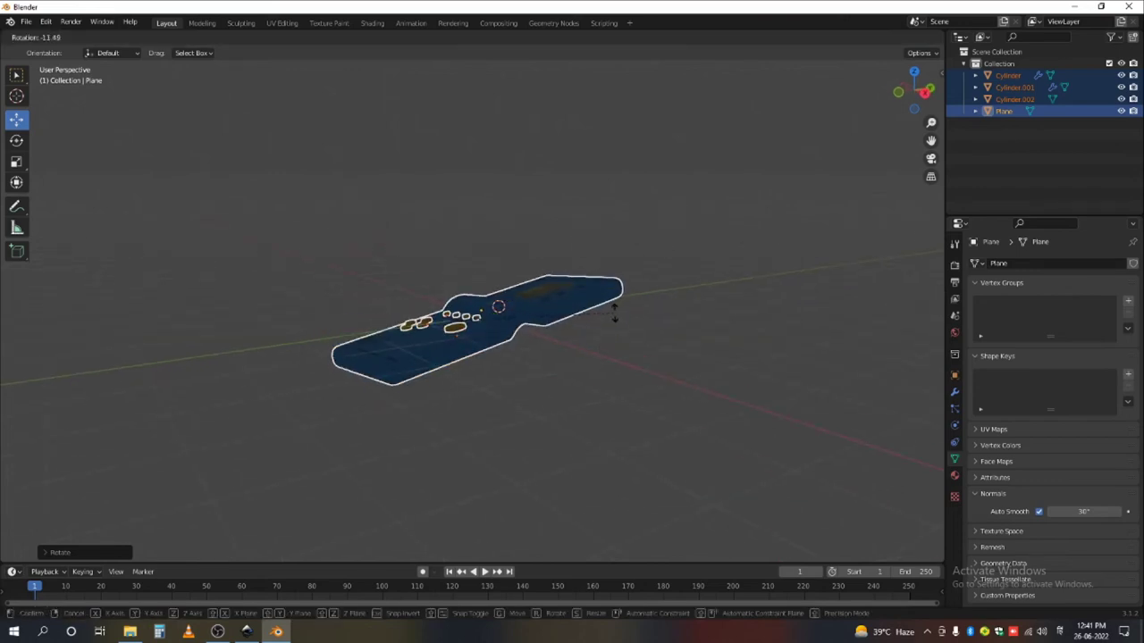
{"action": "key", "text": "x"}
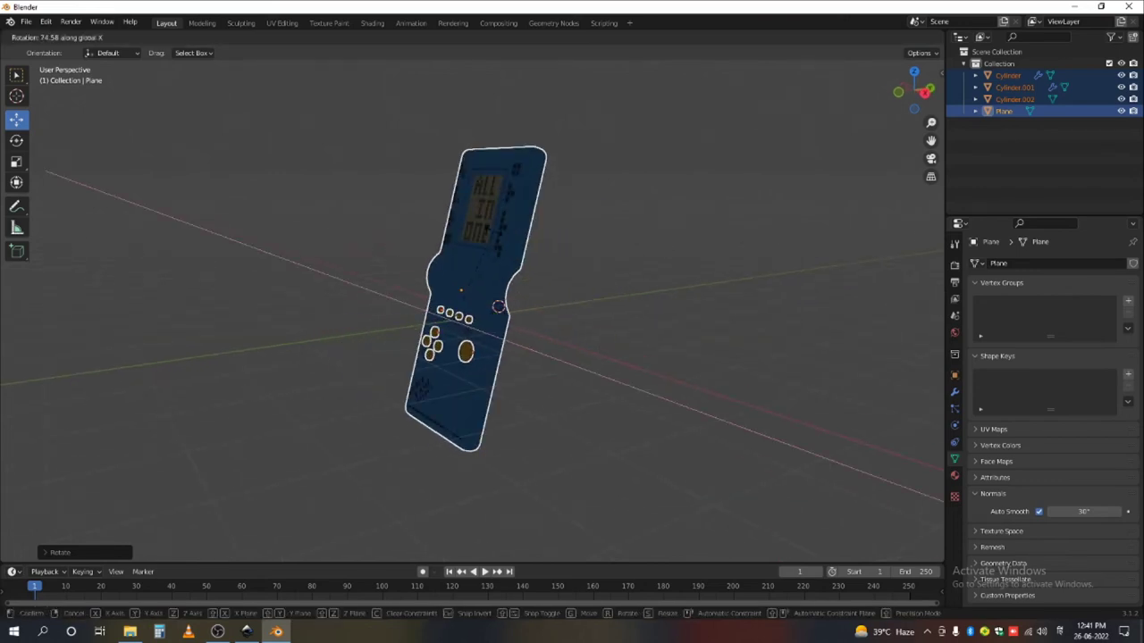
{"action": "left_click", "coordinate": [519, 341]}
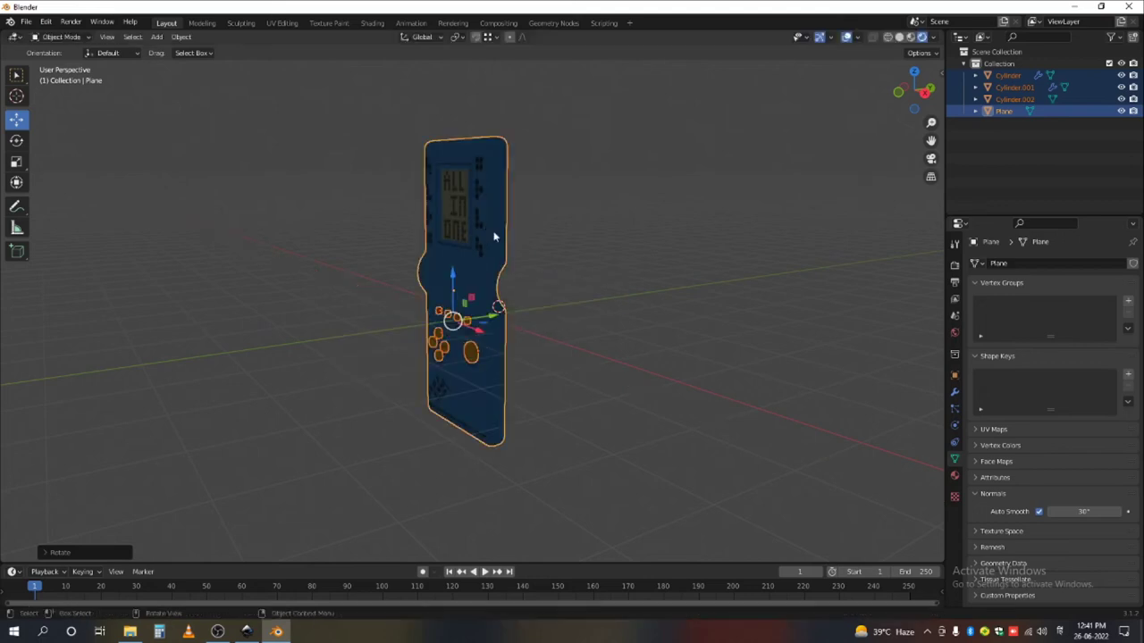
- Switch to Material Preview shading and raise the whole device along Z until its base sits at ground level
{"action": "middle_click_drag", "start_coordinate": [519, 341], "coordinate": [503, 217]}
{"action": "left_click", "coordinate": [910, 38]}
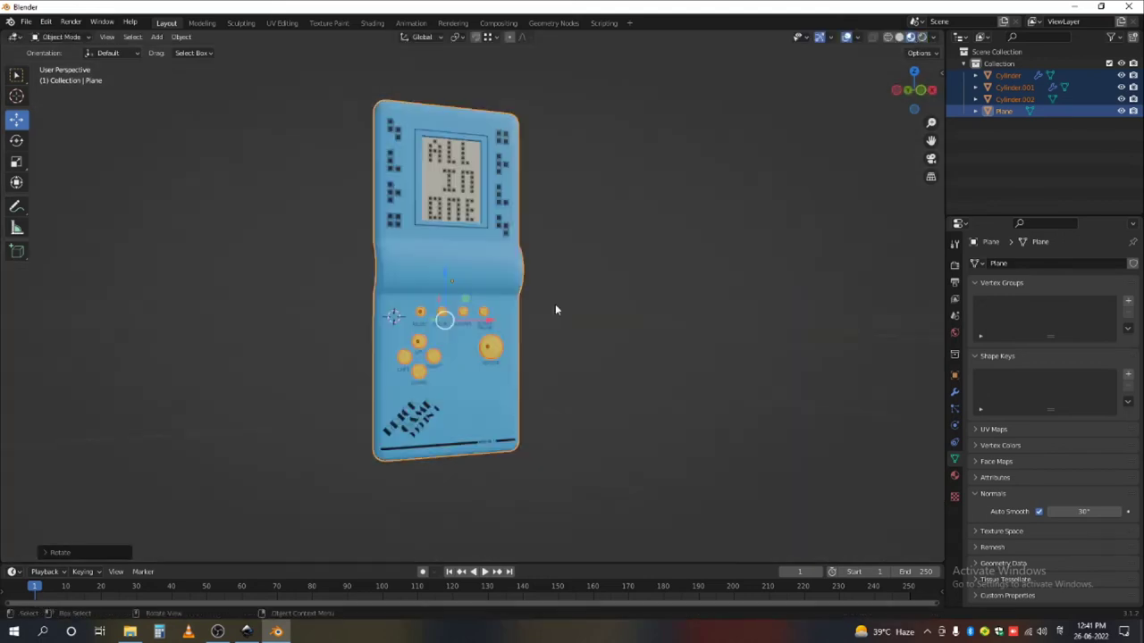
{"action": "middle_click_drag", "start_coordinate": [556, 306], "coordinate": [509, 352]}
{"action": "scroll", "coordinate": [509, 352], "scroll_direction": "down", "scroll_amount": 3}
{"action": "left_click_drag", "start_coordinate": [477, 305], "coordinate": [474, 192]}
{"action": "middle_click_drag", "start_coordinate": [474, 191], "coordinate": [494, 167]}
{"action": "scroll", "coordinate": [511, 273], "scroll_direction": "up", "scroll_amount": 5}
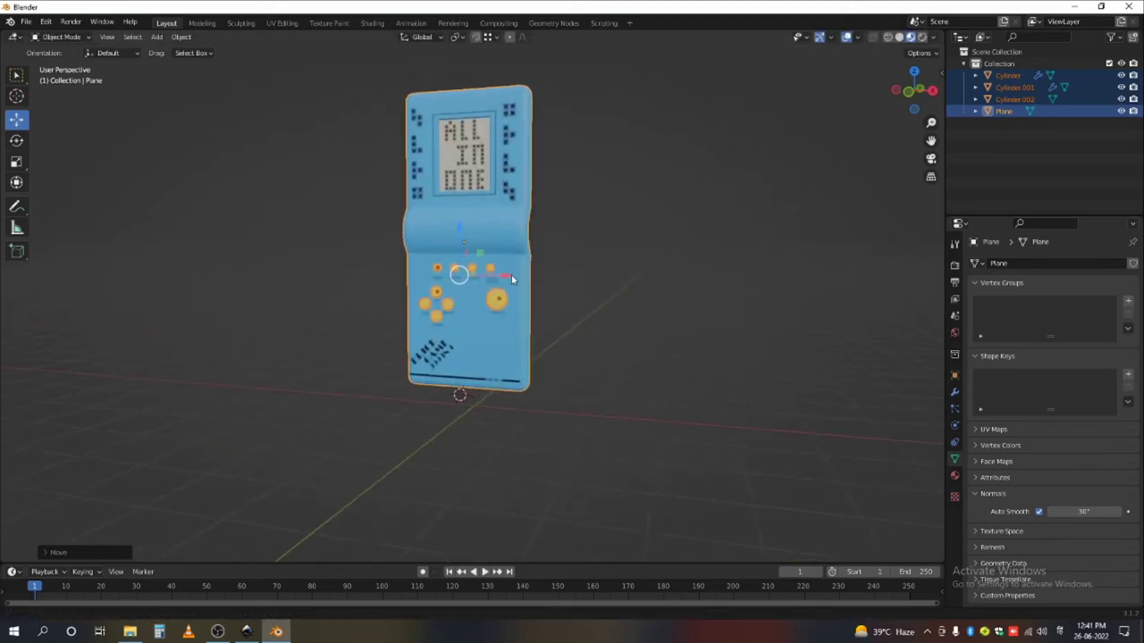
- Enter mesh editing in edge select mode and select a lengthwise edge loop on the side of the body
{"action": "middle_click_drag", "start_coordinate": [511, 274], "coordinate": [513, 298]}
{"action": "key", "text": "Tab"}
{"action": "middle_click_drag", "start_coordinate": [525, 340], "coordinate": [501, 265]}
{"action": "left_click", "coordinate": [497, 249]}
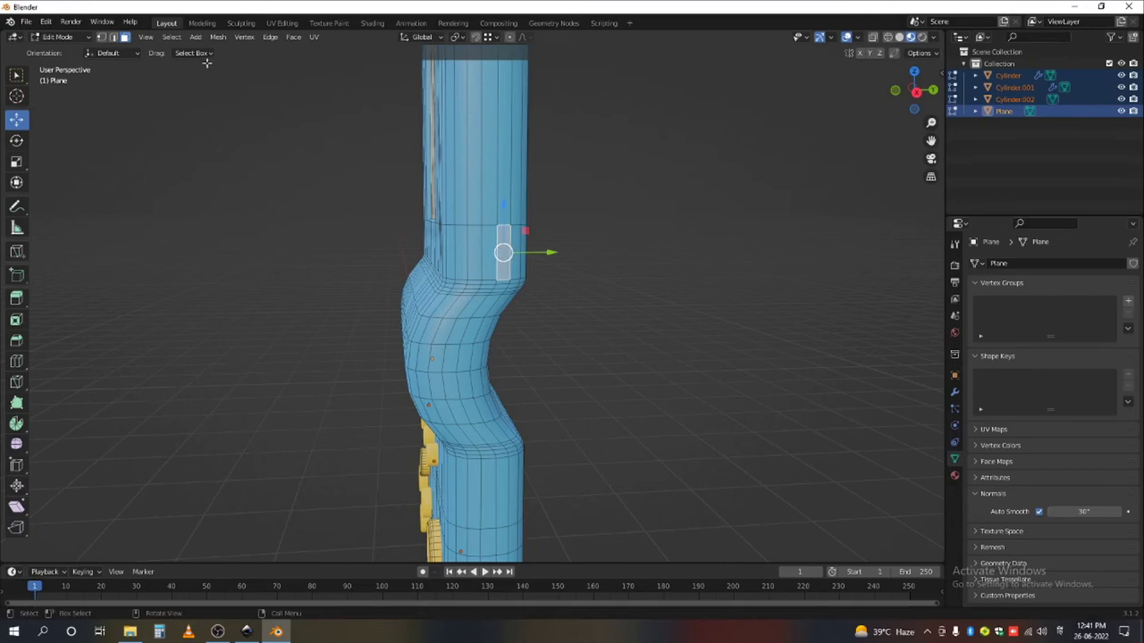
{"action": "left_click", "coordinate": [114, 38]}
{"action": "left_click", "coordinate": [498, 238]}
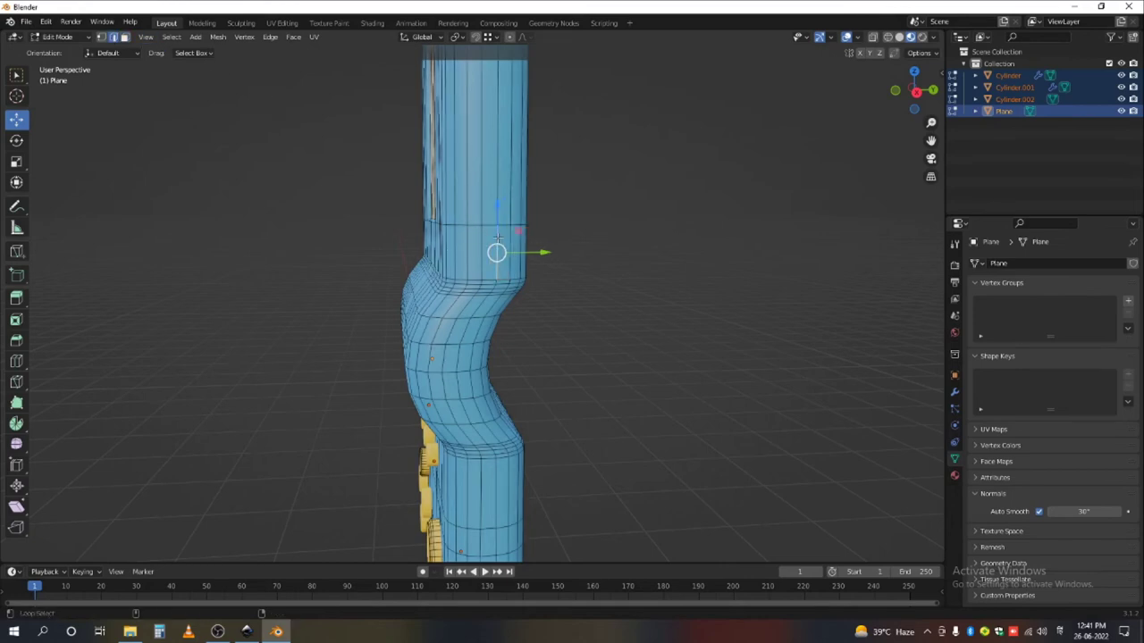
{"action": "left_click", "coordinate": [498, 237], "text": "alt"}
{"action": "scroll", "coordinate": [536, 358], "scroll_direction": "down", "scroll_amount": 4}
{"action": "middle_click_drag", "start_coordinate": [567, 437], "coordinate": [506, 373]}
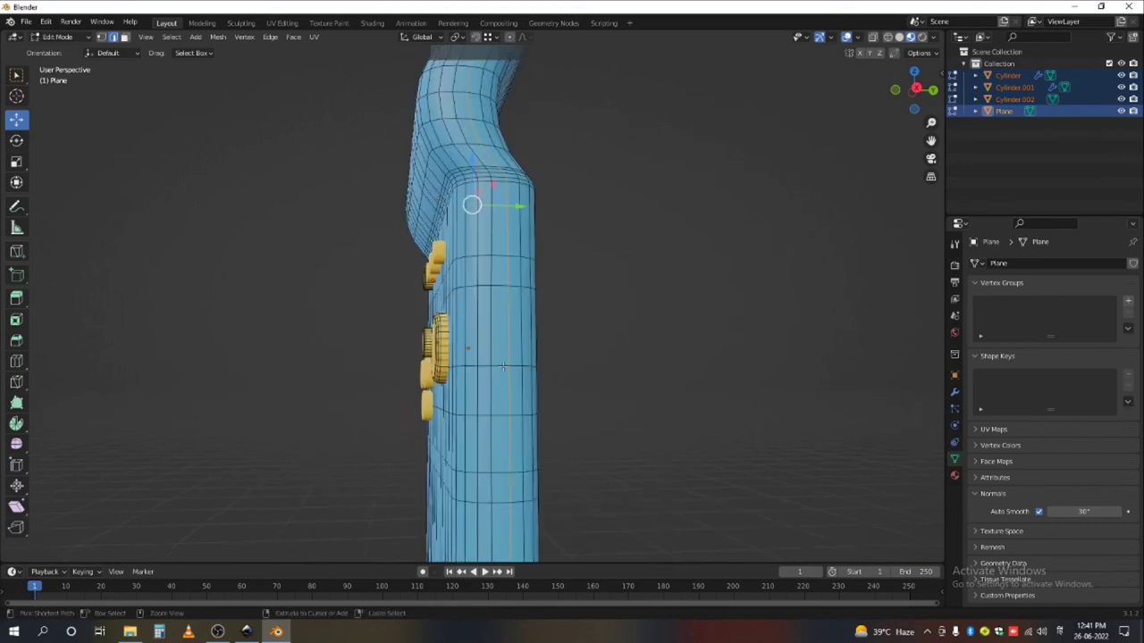
- Add a lengthwise loop cut around the middle of the body's side and bevel it about 0.0011 m with 2 segments
{"action": "key", "text": "ctrl+r"}
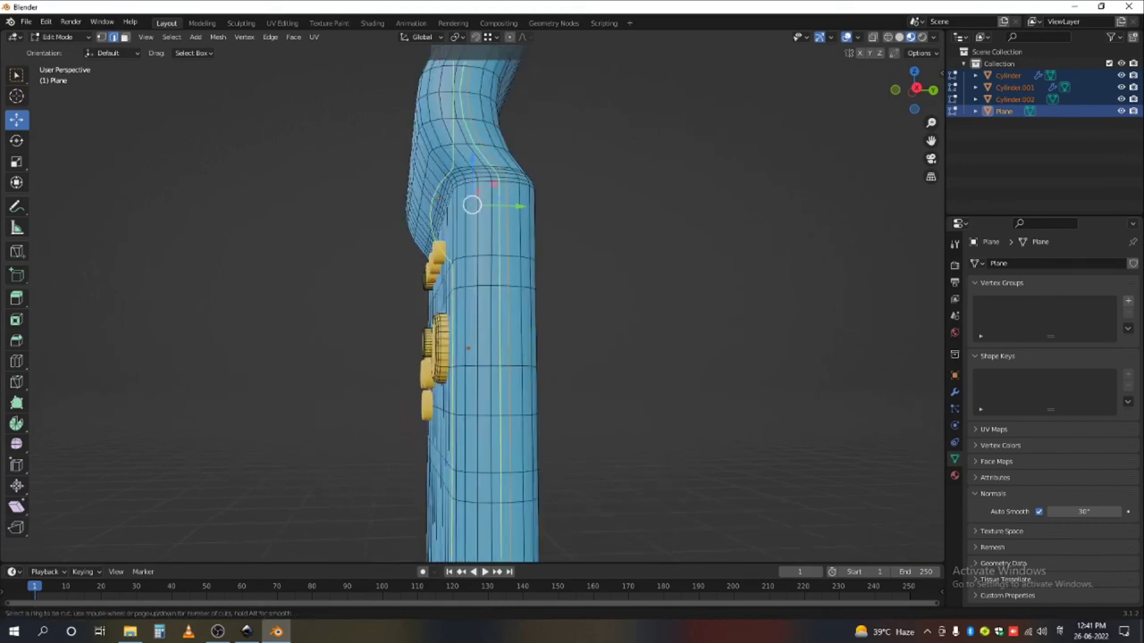
{"action": "left_click", "coordinate": [501, 357]}
{"action": "middle_click_drag", "start_coordinate": [505, 384], "coordinate": [471, 237]}
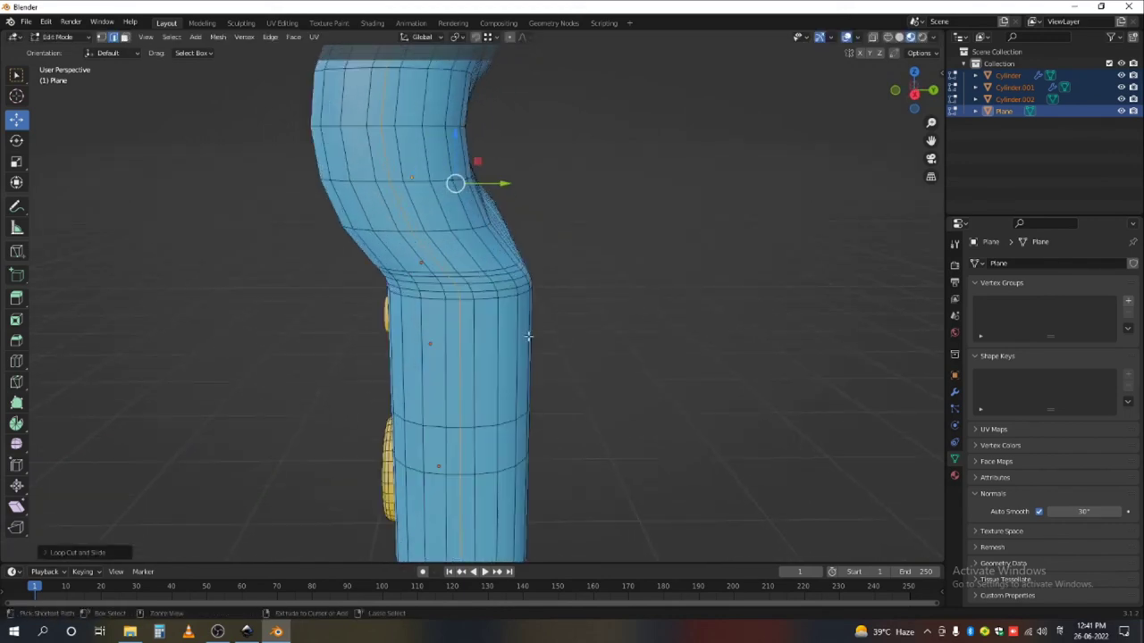
{"action": "key", "text": "KP_1"}
{"action": "key", "text": "KP_3"}
{"action": "scroll", "coordinate": [532, 342], "scroll_direction": "up", "scroll_amount": 10}
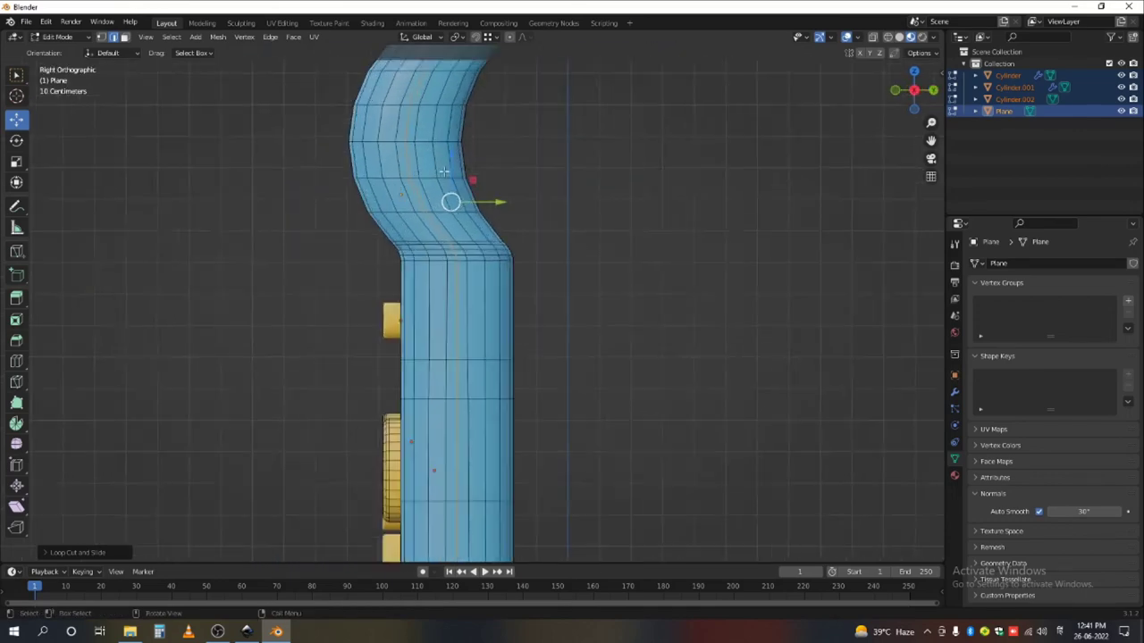
{"action": "key", "text": "ctrl+b"}
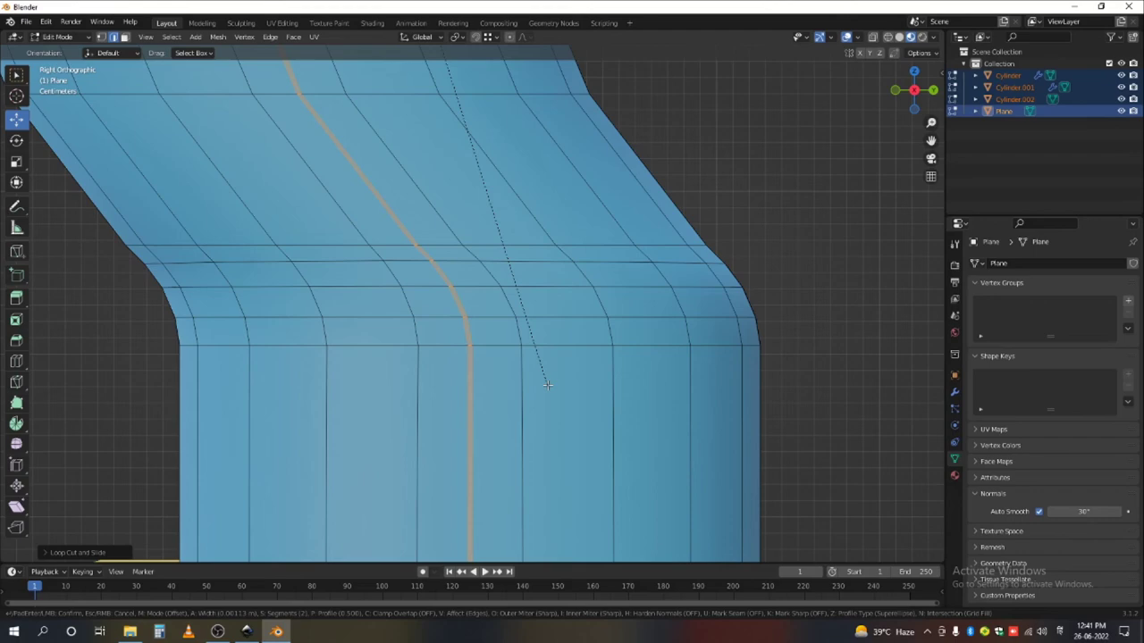
{"action": "left_click", "coordinate": [547, 385]}
- Reduce the beveled selection with Select Less, apply Shrink/Fatten to it, and return to Object Mode to inspect the side
{"action": "key", "text": "ctrl+KP_Subtract"}
{"action": "scroll", "coordinate": [545, 383], "scroll_direction": "down", "scroll_amount": 12}
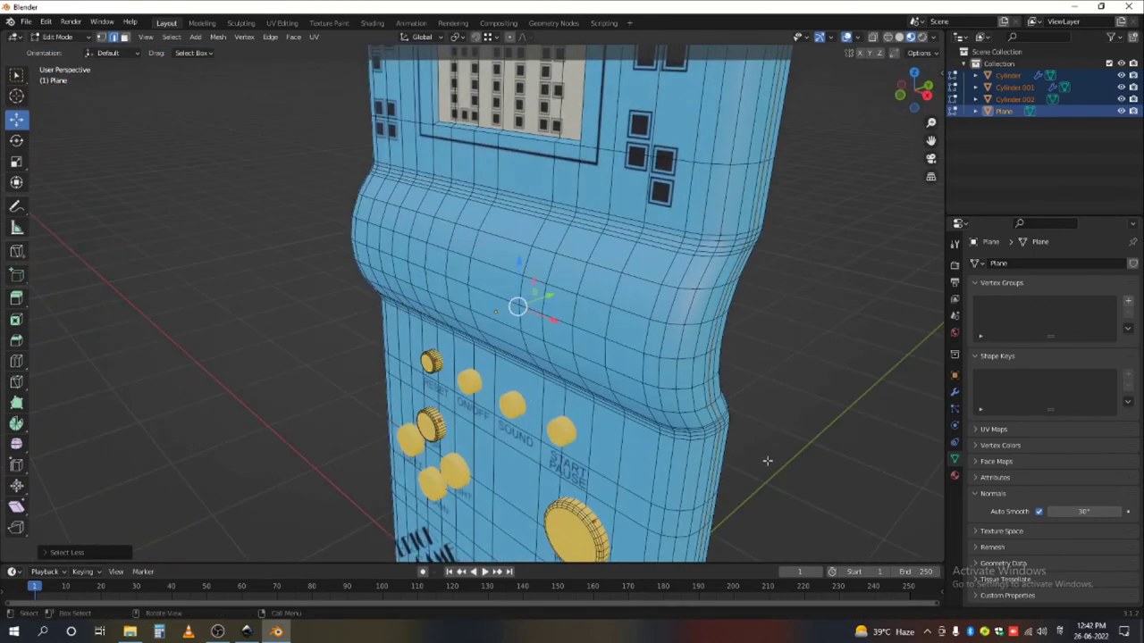
{"action": "key", "text": "alt+s"}
{"action": "left_click", "coordinate": [668, 283]}
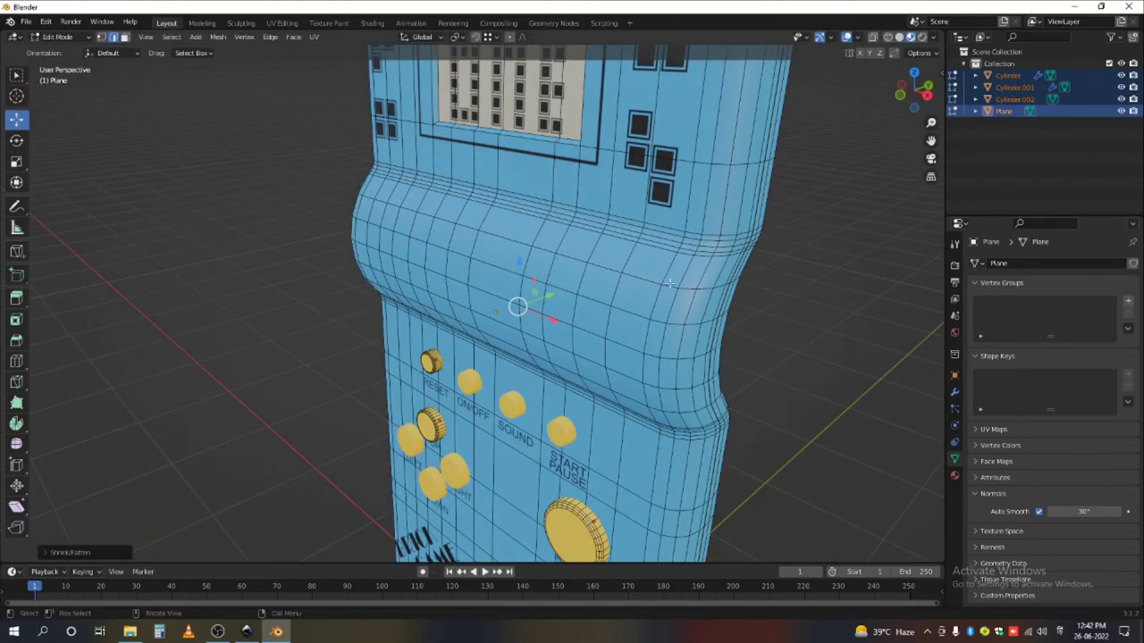
{"action": "key", "text": "Tab"}
{"action": "scroll", "coordinate": [669, 283], "scroll_direction": "down", "scroll_amount": 7}
{"action": "middle_click_drag", "start_coordinate": [670, 283], "coordinate": [543, 280]}
{"action": "scroll", "coordinate": [599, 211], "scroll_direction": "up", "scroll_amount": 4}
{"action": "scroll", "coordinate": [472, 284], "scroll_direction": "up", "scroll_amount": 4}
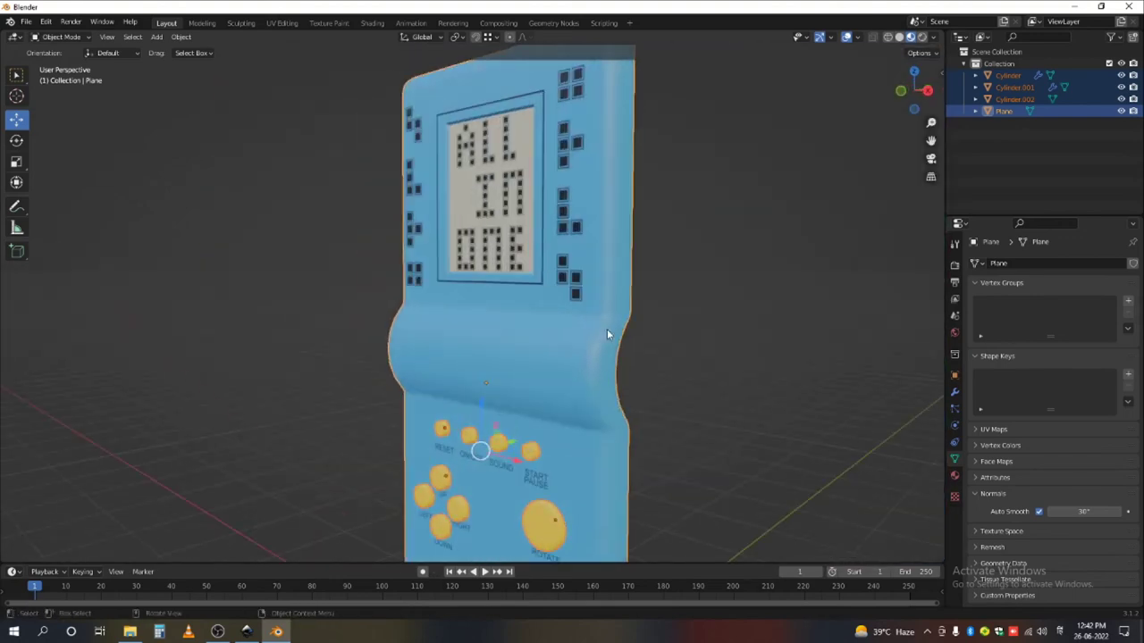
- Inspect the game body in Solid shading, try a level 2 subdivision on it, and return to Material Preview
{"action": "left_click", "coordinate": [899, 37]}
{"action": "scroll", "coordinate": [540, 247], "scroll_direction": "down", "scroll_amount": 5}
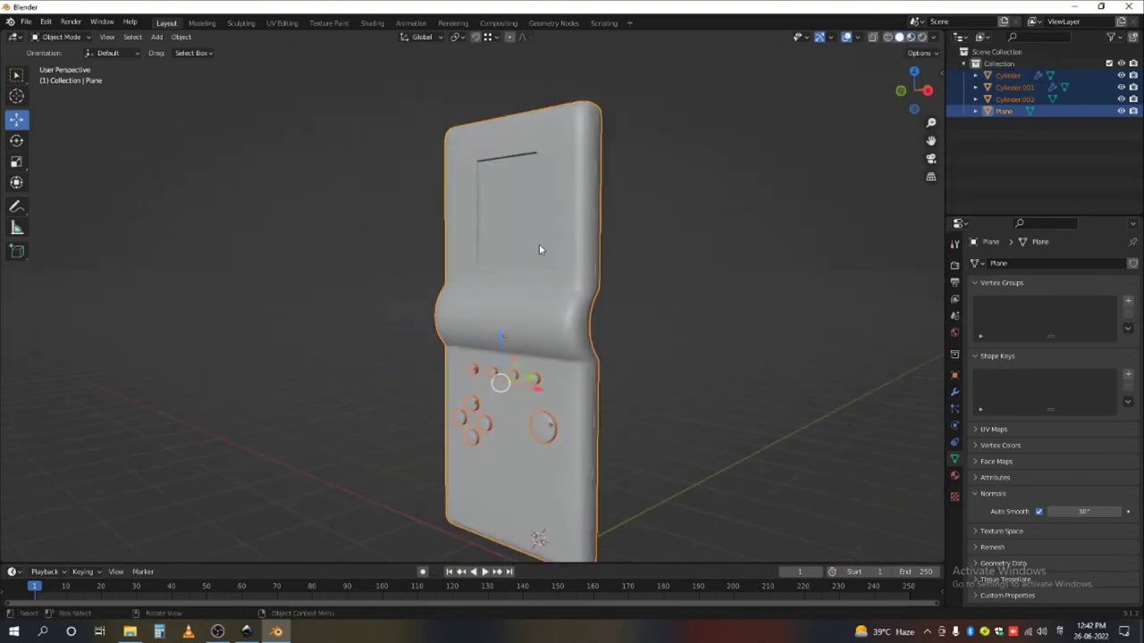
{"action": "mouse_move", "coordinate": [541, 249]}
{"action": "middle_mouse_down"}
{"action": "mouse_move", "coordinate": [571, 318]}
{"action": "mouse_move", "coordinate": [579, 287]}
{"action": "mouse_move", "coordinate": [554, 388]}
{"action": "mouse_move", "coordinate": [563, 297]}
{"action": "mouse_move", "coordinate": [567, 311]}
{"action": "mouse_move", "coordinate": [506, 278]}
{"action": "mouse_move", "coordinate": [408, 319]}
{"action": "mouse_move", "coordinate": [572, 360]}
{"action": "mouse_move", "coordinate": [629, 329]}
{"action": "middle_mouse_up"}
{"action": "key", "text": "alt+a"}
{"action": "scroll", "coordinate": [564, 313], "scroll_direction": "up", "scroll_amount": 3}
{"action": "left_click", "coordinate": [559, 295]}
{"action": "key", "text": "ctrl+2"}
{"action": "scroll", "coordinate": [629, 329], "scroll_direction": "down", "scroll_amount": 2}
{"action": "key", "text": "Tab"}
{"action": "key", "text": "Tab"}
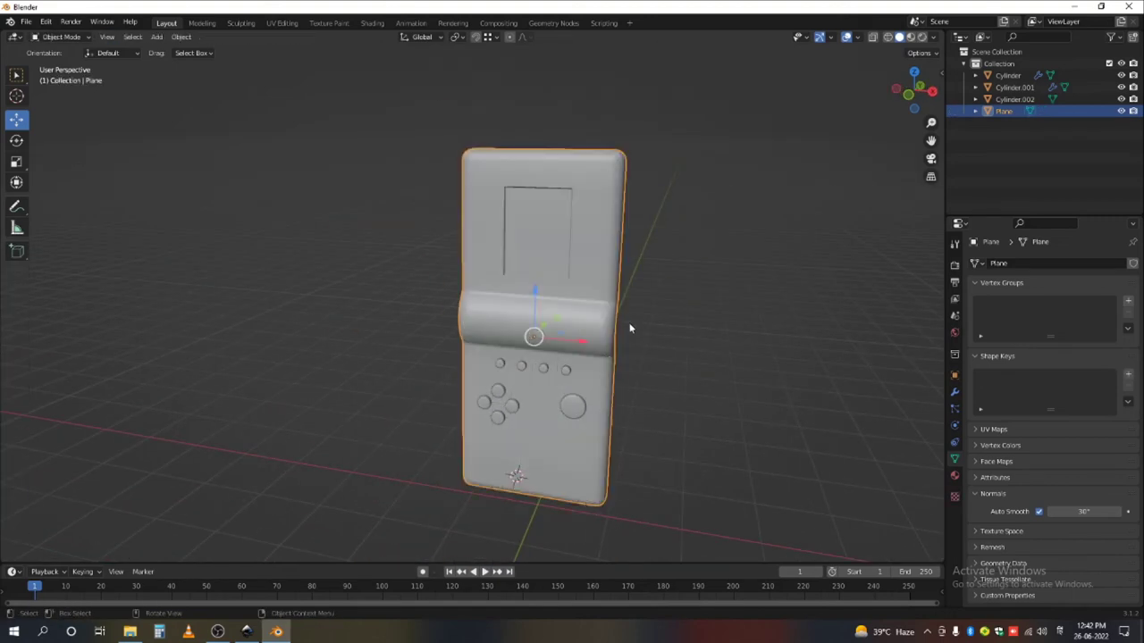
{"action": "key", "text": "a"}
{"action": "key", "text": "a"}
{"action": "left_click", "coordinate": [911, 38]}
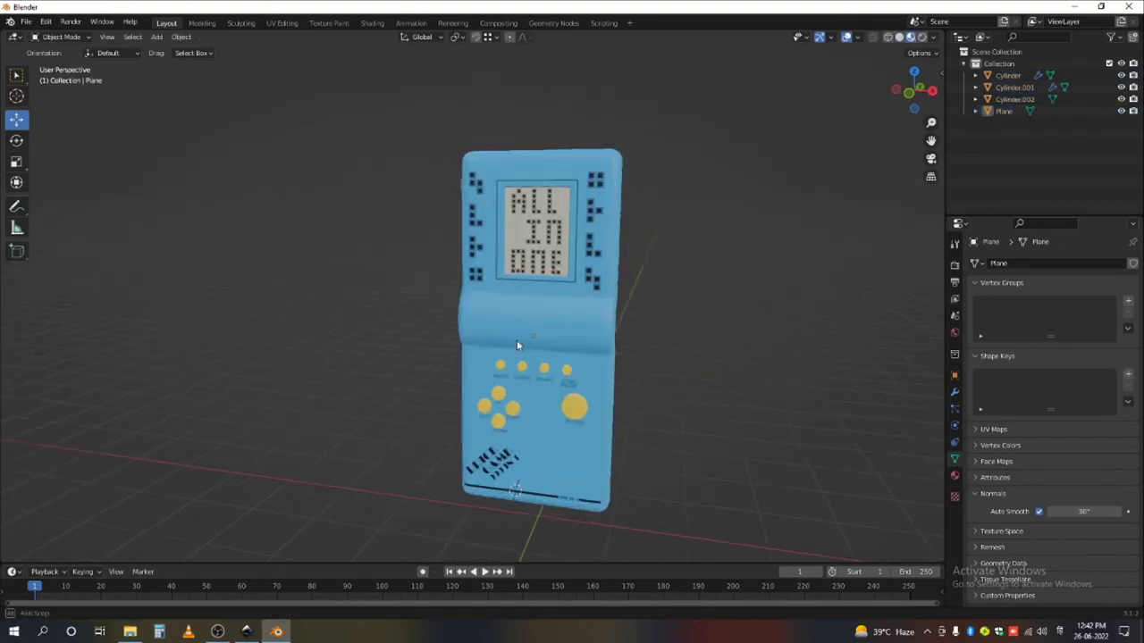
{"action": "mouse_move", "coordinate": [519, 340]}
{"action": "middle_mouse_down"}
{"action": "mouse_move", "coordinate": [587, 337]}
{"action": "mouse_move", "coordinate": [629, 273]}
{"action": "mouse_move", "coordinate": [552, 302]}
{"action": "middle_mouse_up"}
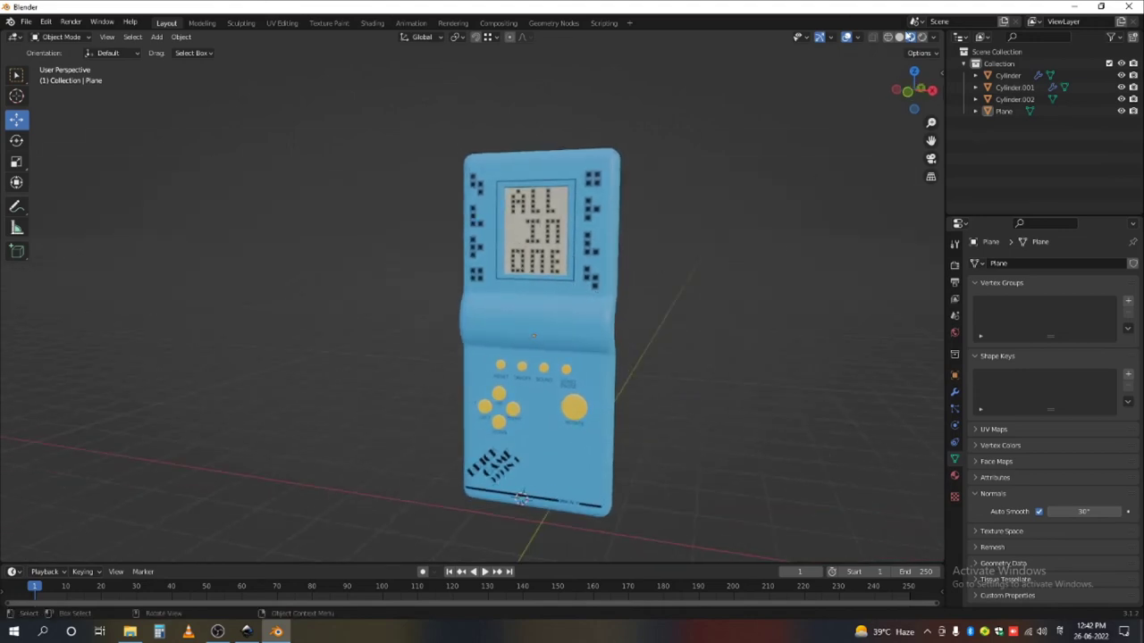
- Add a plane at ground level beneath the device and scale it up into a large floor
{"action": "scroll", "coordinate": [534, 341], "scroll_direction": "down", "scroll_amount": 3}
{"action": "middle_click_drag", "start_coordinate": [534, 341], "coordinate": [626, 349]}
{"action": "key", "text": "shift+a"}
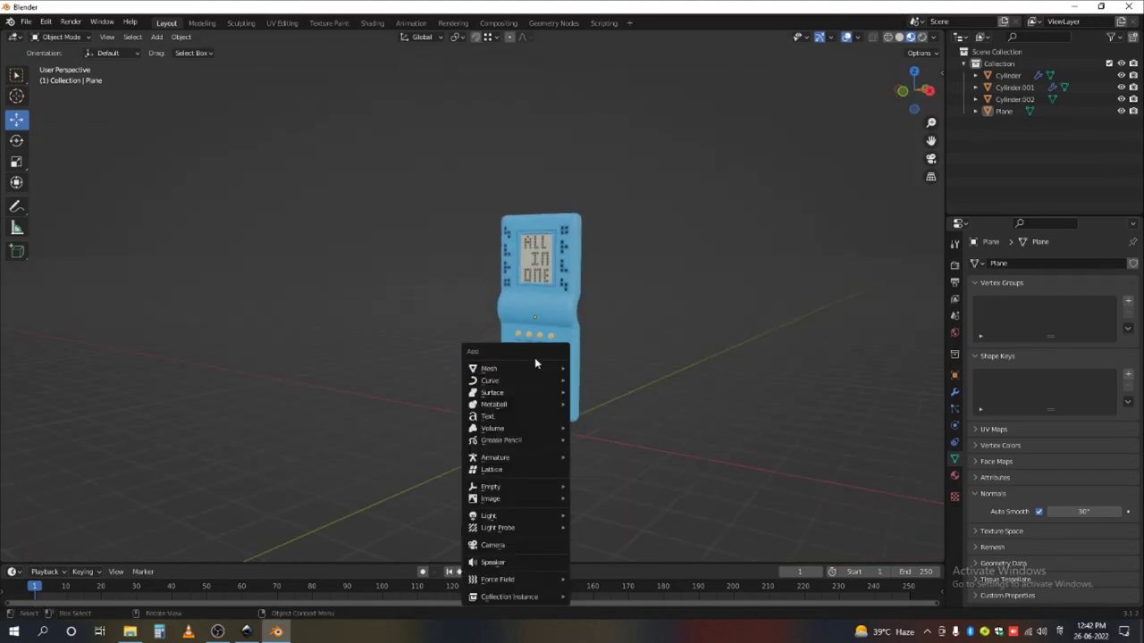
{"action": "mouse_move", "coordinate": [536, 363]}
{"action": "left_click", "coordinate": [599, 366]}
{"action": "key", "text": "s"}
{"action": "left_click", "coordinate": [18, 420]}
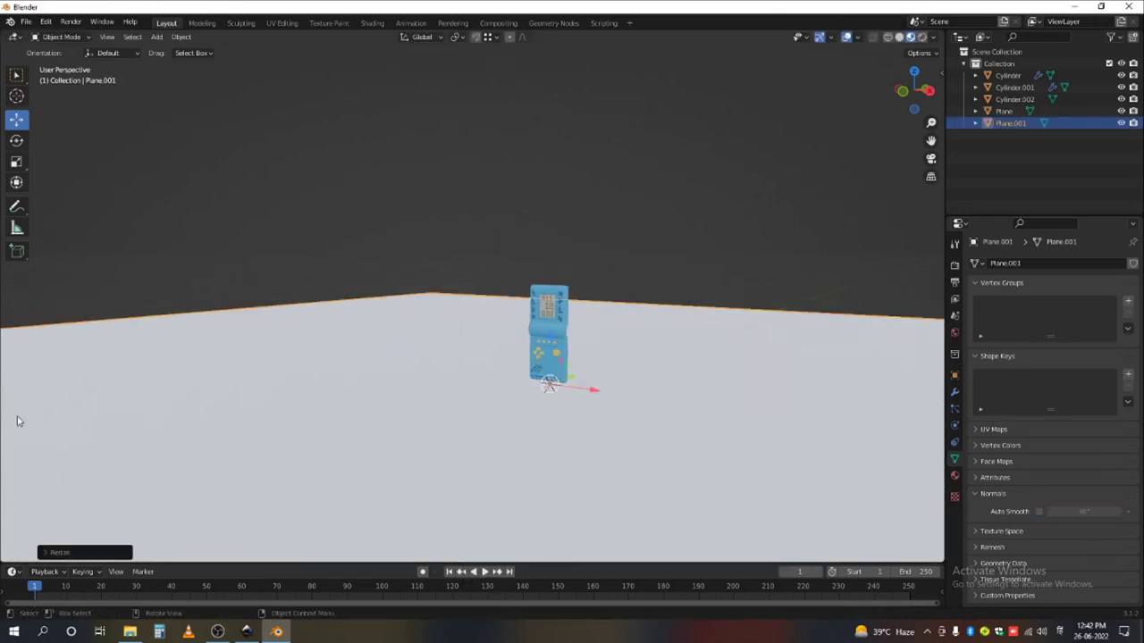
{"action": "scroll", "coordinate": [18, 421], "scroll_direction": "down", "scroll_amount": 5}
{"action": "scroll", "coordinate": [383, 386], "scroll_direction": "down", "scroll_amount": 3}
{"action": "middle_click_drag", "start_coordinate": [383, 385], "coordinate": [386, 436]}
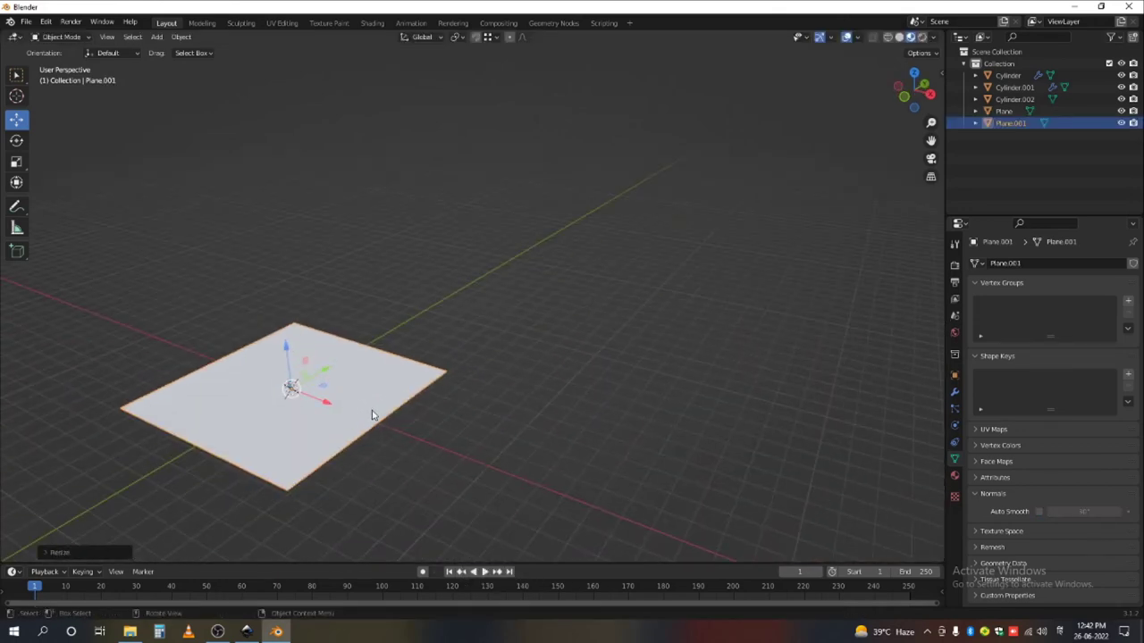
{"action": "key", "text": "s"}
{"action": "left_click", "coordinate": [388, 417]}
- Select the floor plane's two adjacent back edges and extrude them upward along Z to form two tall walls
{"action": "key", "text": "Tab"}
{"action": "left_click", "coordinate": [334, 334]}
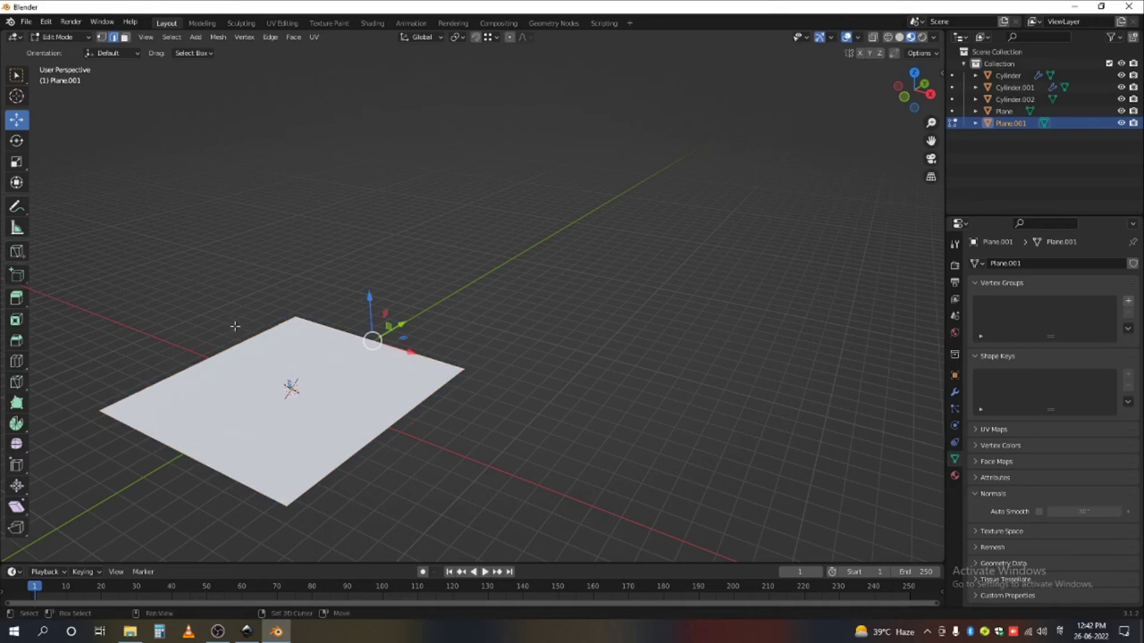
{"action": "left_click", "coordinate": [233, 336], "text": "shift"}
{"action": "middle_click_drag", "start_coordinate": [314, 374], "coordinate": [429, 391], "text": "shift"}
{"action": "middle_click_drag", "start_coordinate": [429, 391], "coordinate": [434, 370]}
{"action": "key", "text": "e"}
{"action": "key", "text": "z"}
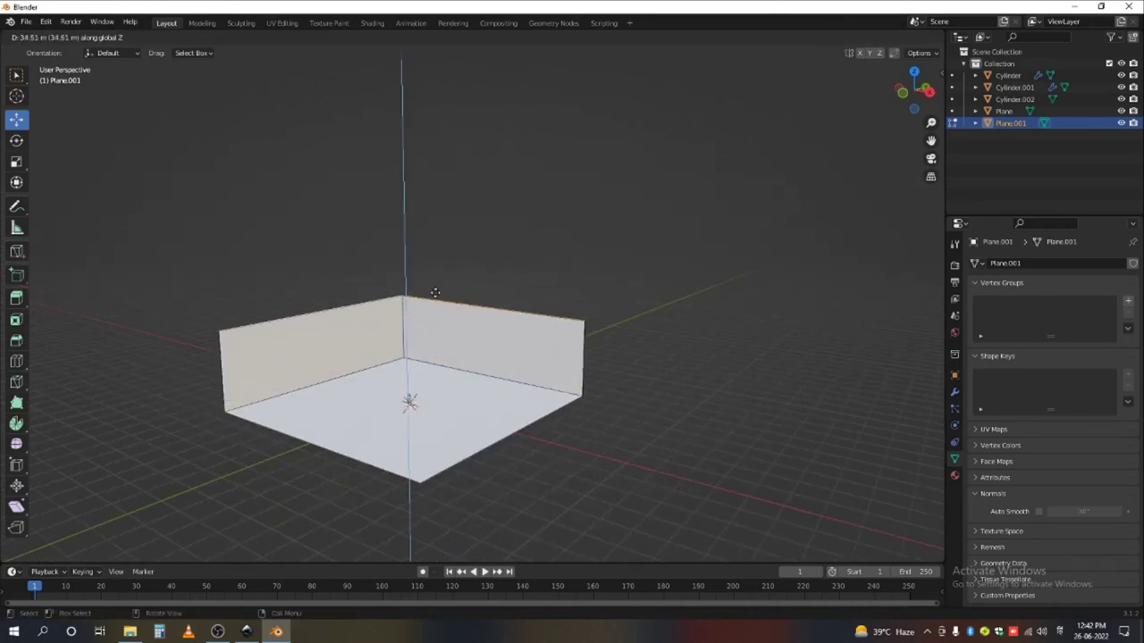
{"action": "left_click", "coordinate": [431, 186]}
- Bevel the wall corner and both wall-to-floor edges with 8 segments for a wide curve, and shade the backdrop smooth
{"action": "key", "text": "Tab"}
{"action": "key", "text": "Tab"}
{"action": "left_click", "coordinate": [400, 288]}
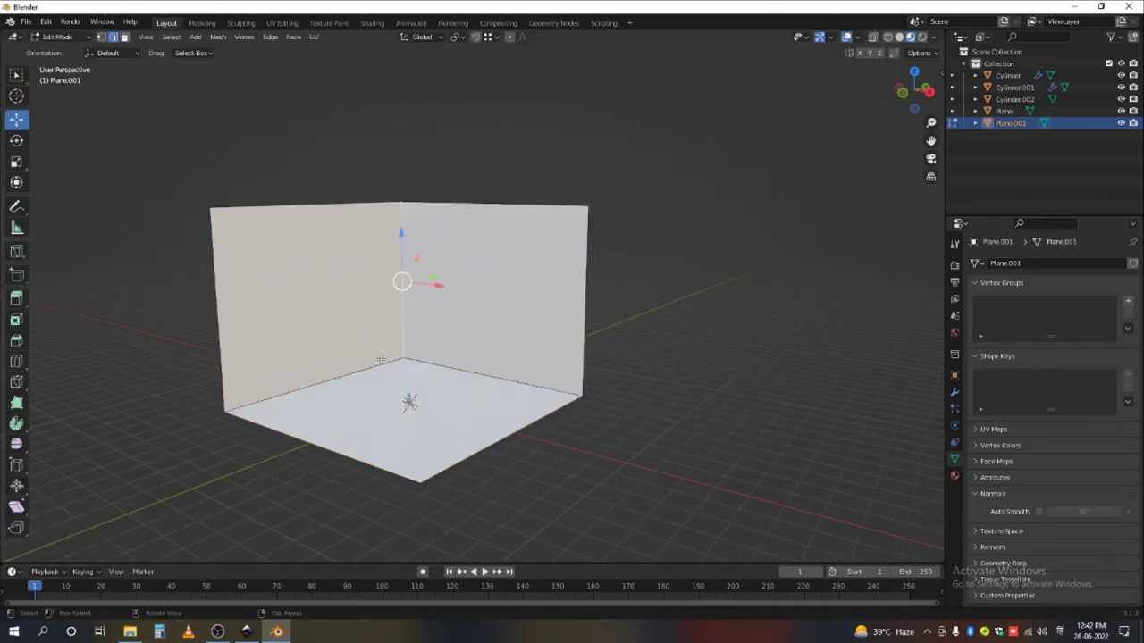
{"action": "left_click", "coordinate": [380, 361], "text": "shift"}
{"action": "left_click", "coordinate": [453, 373], "text": "shift"}
{"action": "key", "text": "ctrl+b"}
{"action": "scroll", "coordinate": [579, 484], "scroll_direction": "up", "scroll_amount": 6}
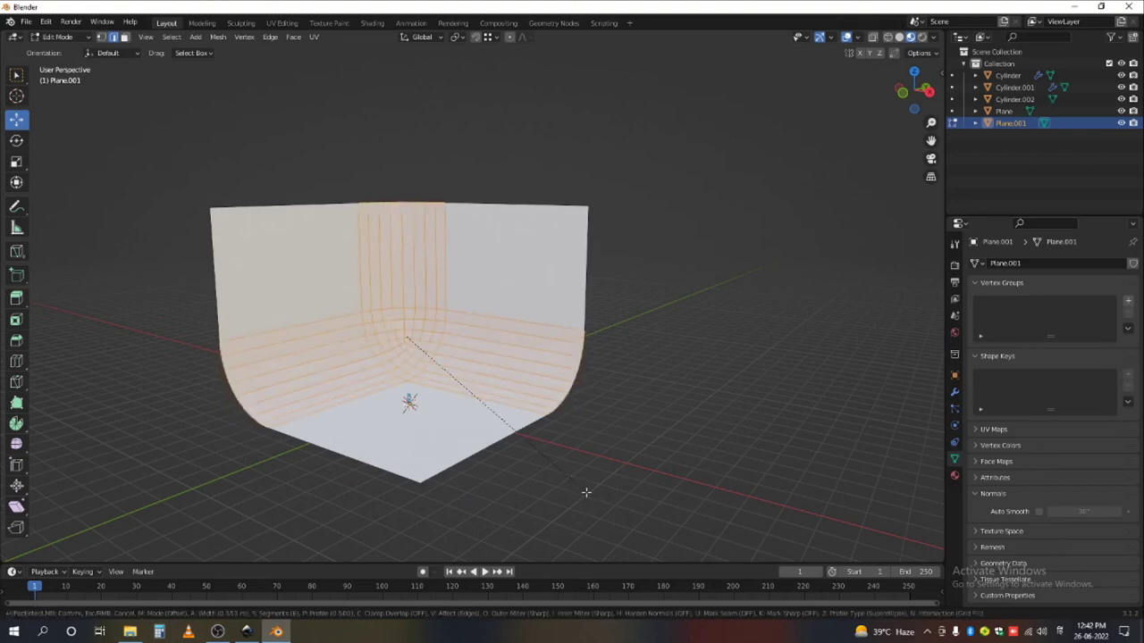
{"action": "left_click", "coordinate": [603, 511]}
{"action": "key", "text": "Tab"}
{"action": "right_click", "coordinate": [456, 292]}
{"action": "left_click", "coordinate": [455, 292]}
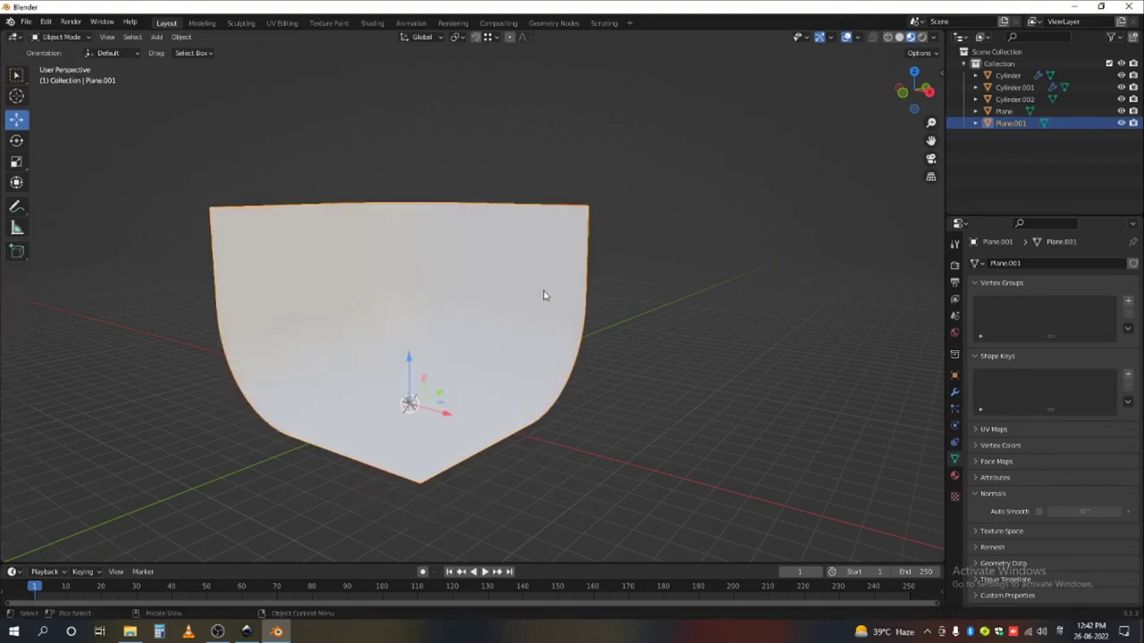
- Create a new material on the backdrop and darken its base color to near black
{"action": "left_click", "coordinate": [954, 475]}
{"action": "left_click", "coordinate": [1072, 315]}
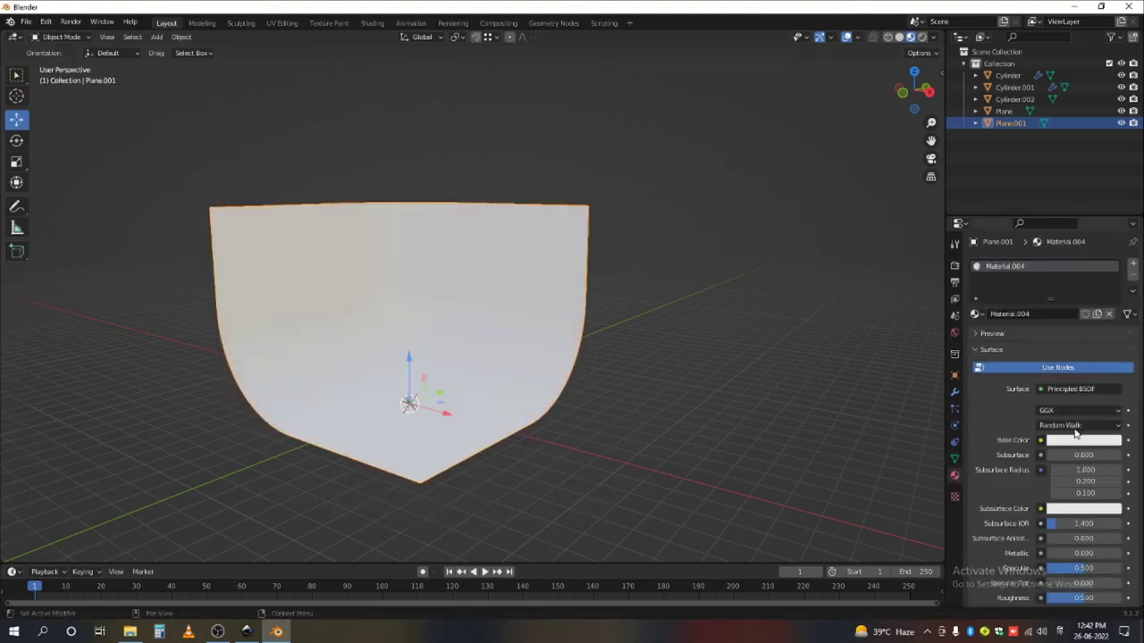
{"action": "left_click", "coordinate": [1079, 441]}
{"action": "left_click_drag", "start_coordinate": [1112, 327], "coordinate": [1112, 353]}
- Frame the device at a slight angle, add a camera, and align it to the current view
{"action": "scroll", "coordinate": [429, 355], "scroll_direction": "up", "scroll_amount": 4}
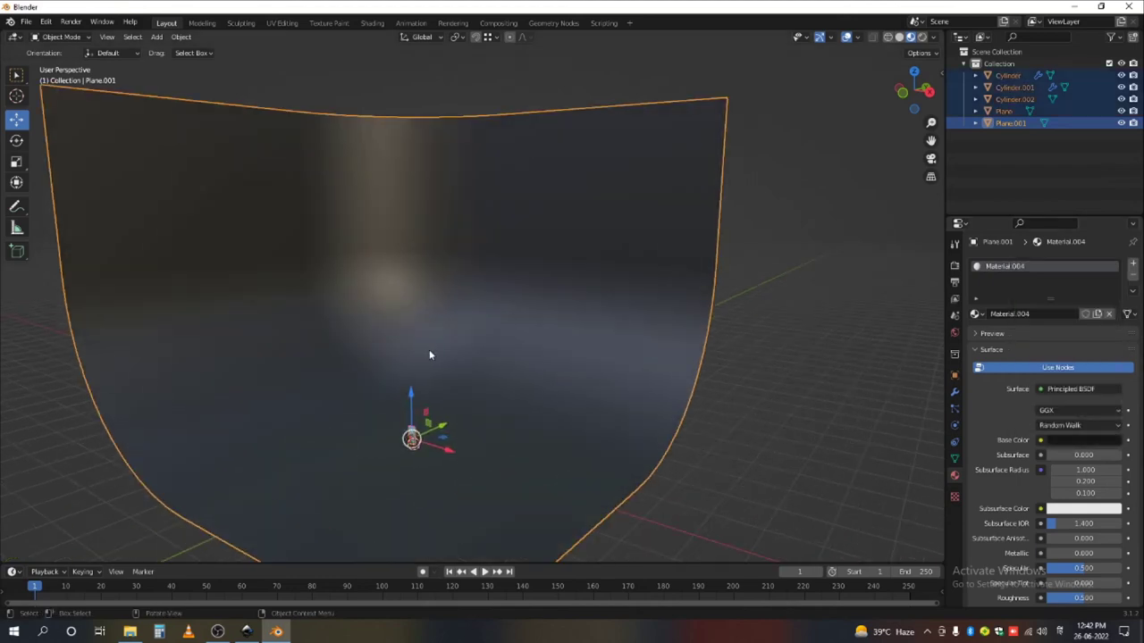
{"action": "key", "text": "alt+a"}
{"action": "scroll", "coordinate": [433, 351], "scroll_direction": "up", "scroll_amount": 4}
{"action": "middle_click_drag", "start_coordinate": [433, 350], "coordinate": [473, 304]}
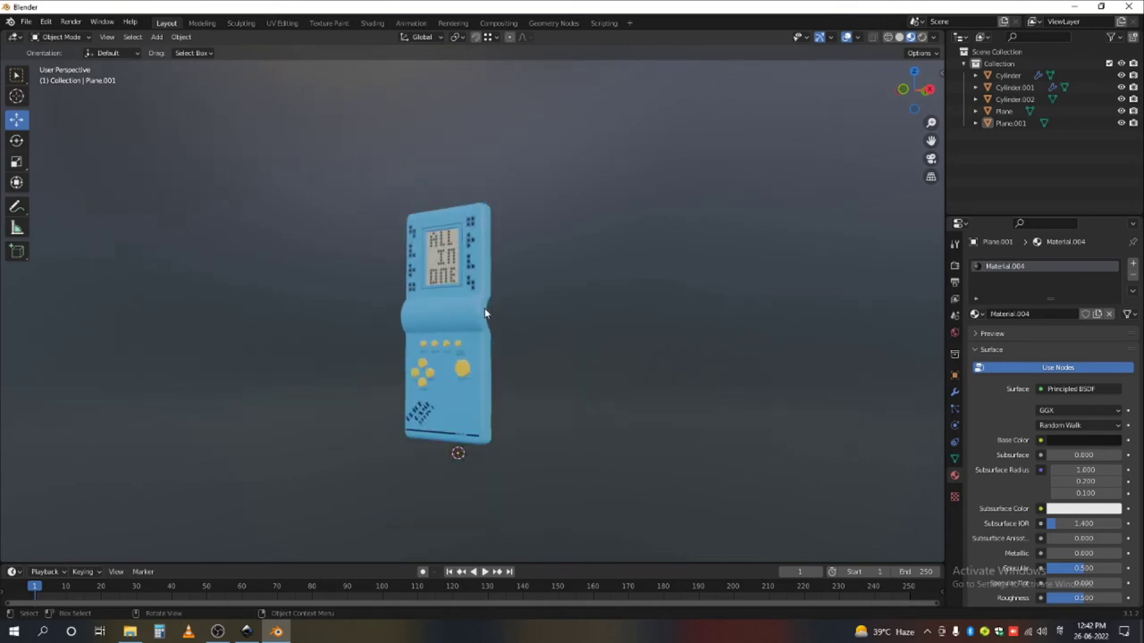
{"action": "scroll", "coordinate": [474, 304], "scroll_direction": "up", "scroll_amount": 3}
{"action": "key", "text": "shift+a"}
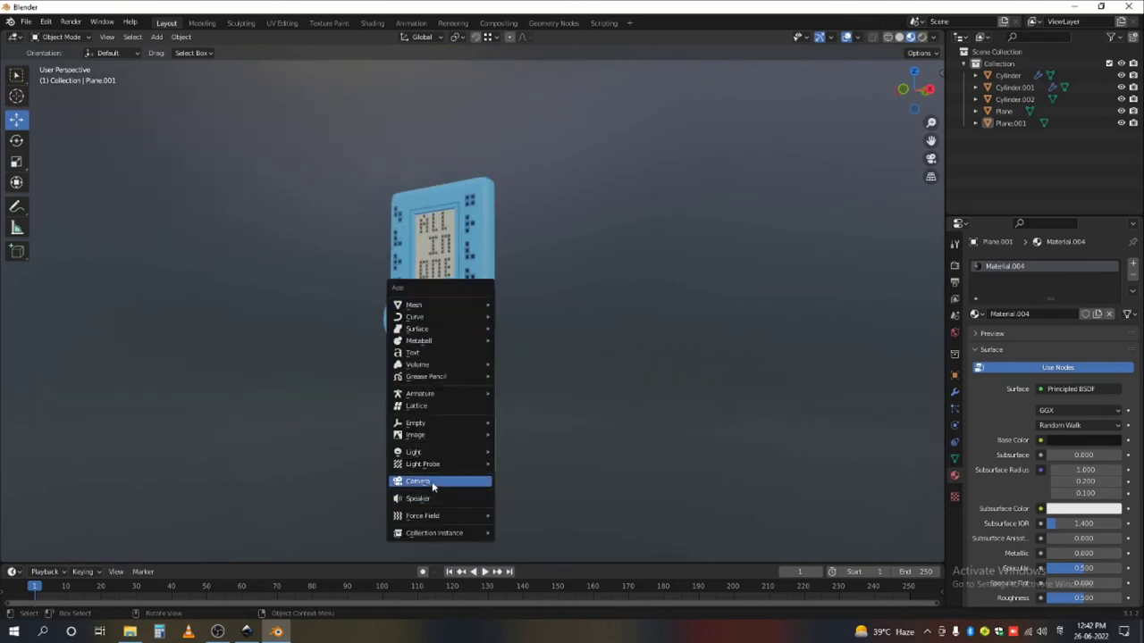
{"action": "left_click", "coordinate": [434, 481]}
{"action": "key", "text": "ctrl+alt+KP_0"}
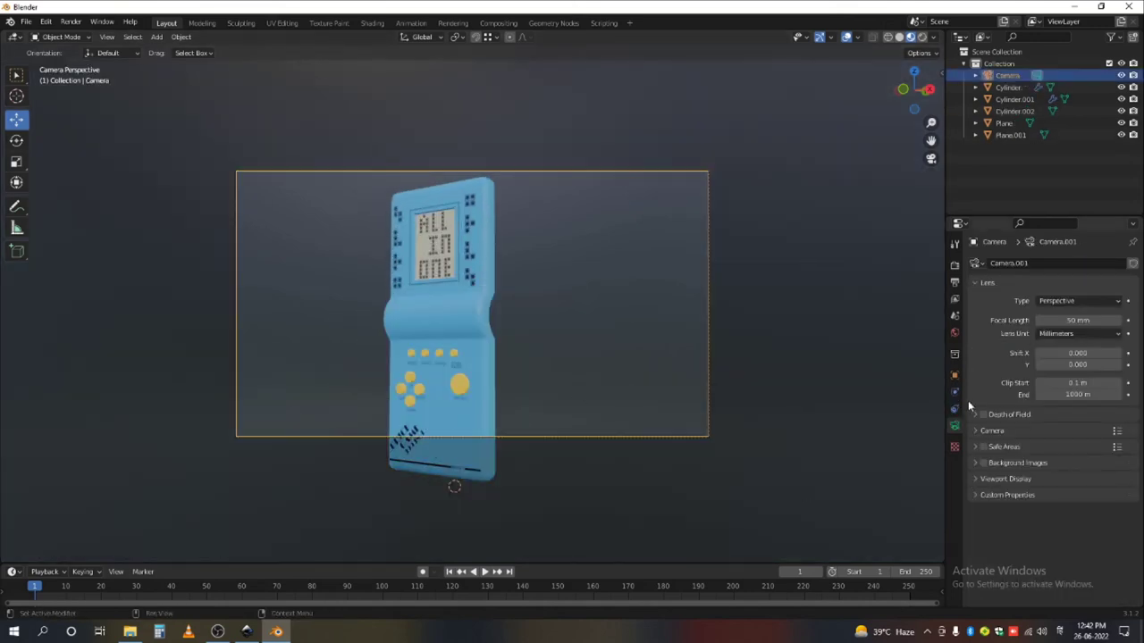
- Set the output Resolution X to 1080 px for a square render frame
{"action": "left_click", "coordinate": [954, 264]}
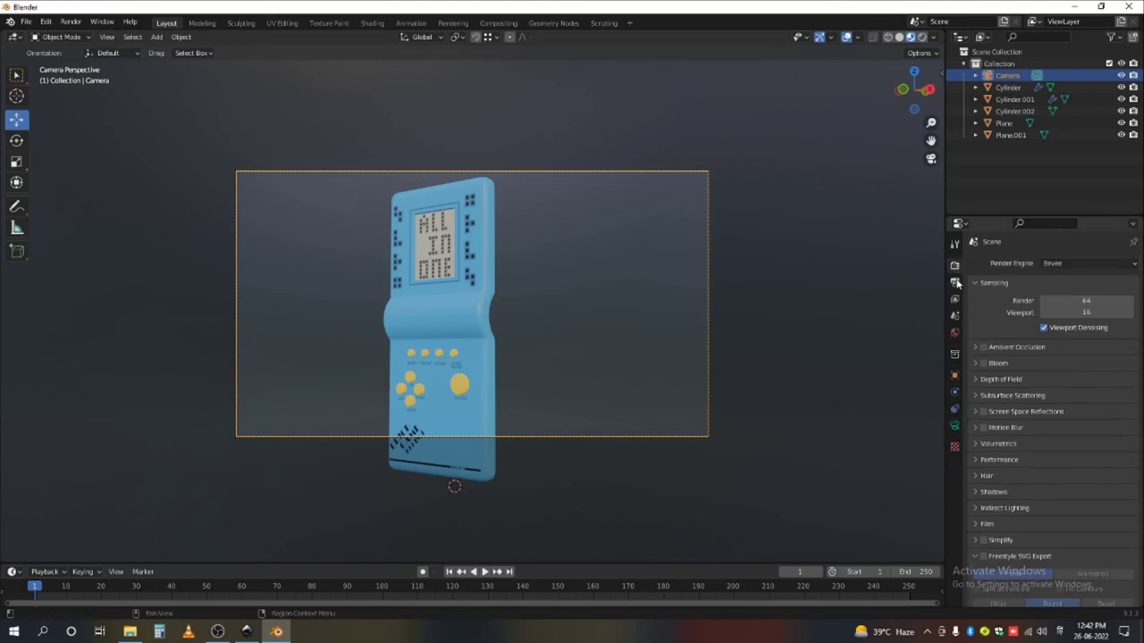
{"action": "left_click", "coordinate": [954, 282]}
{"action": "left_click", "coordinate": [1085, 279]}
{"action": "type", "text": "1080"}
{"action": "key", "text": "Return"}
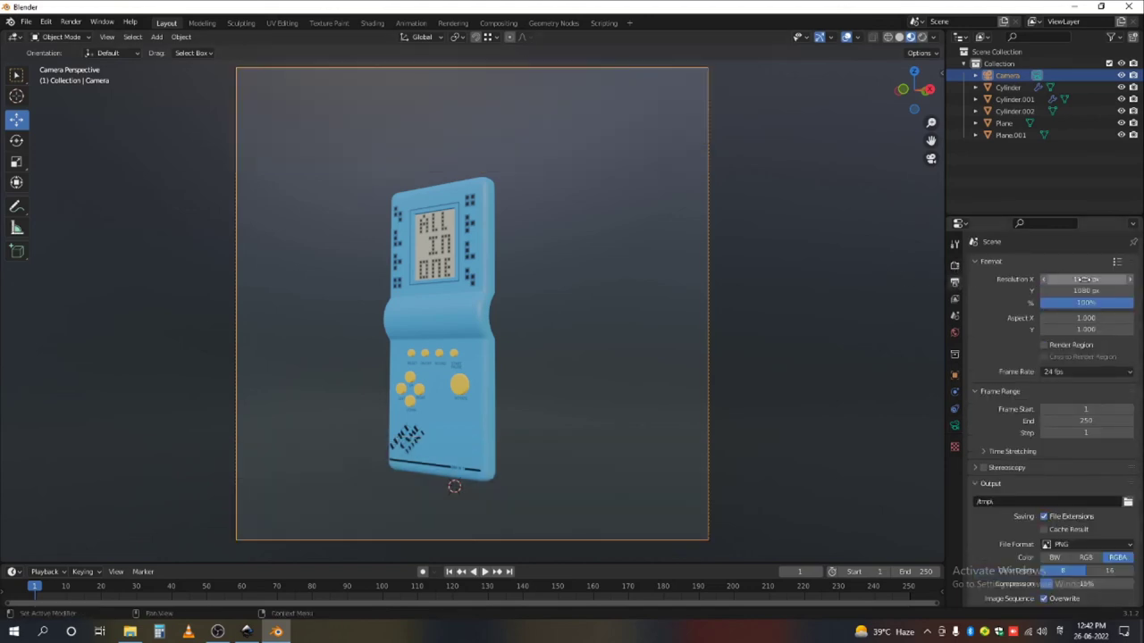
- Move the camera, including along its local Z axis, to center the device in the frame, and enable Render Region
{"action": "key", "text": "g"}
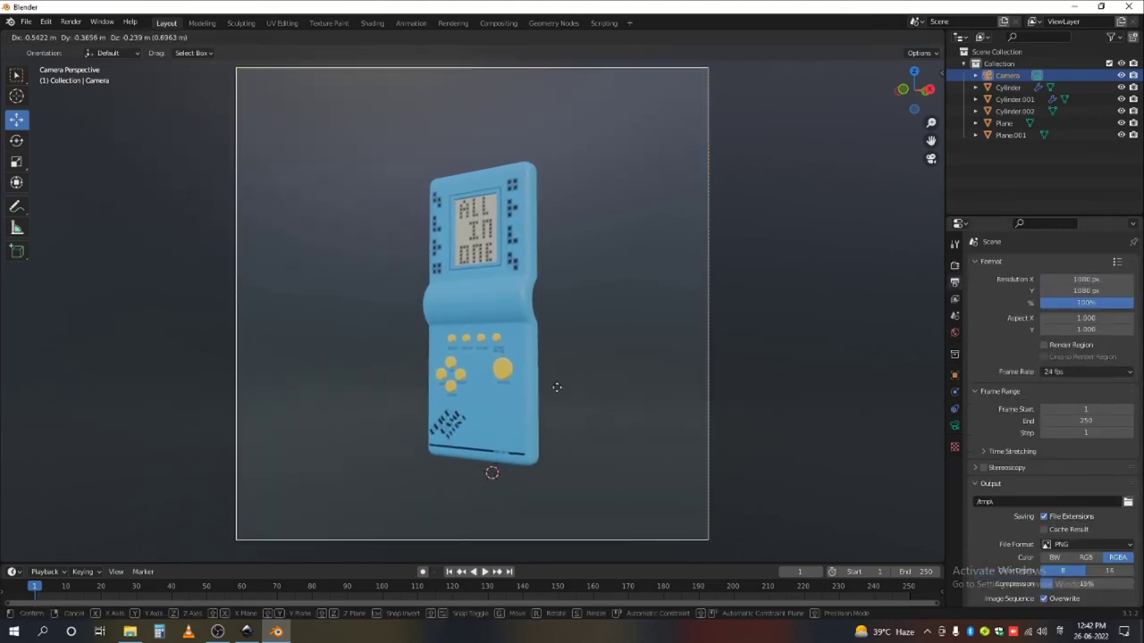
{"action": "left_click", "coordinate": [564, 367]}
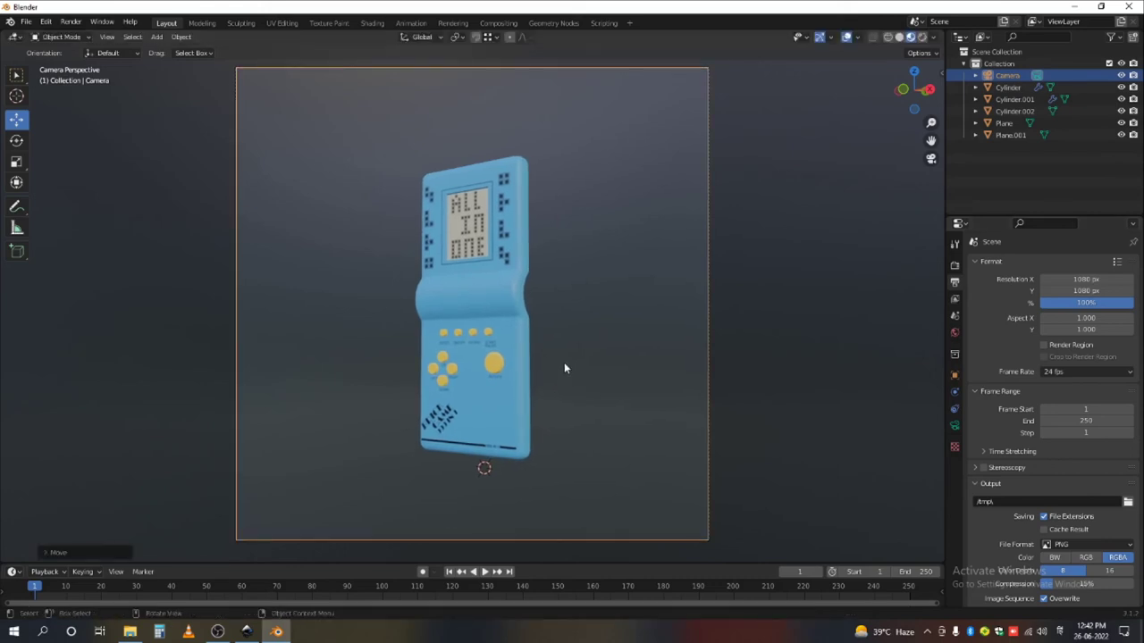
{"action": "key", "text": "g"}
{"action": "key", "text": "z"}
{"action": "key", "text": "z"}
{"action": "left_click", "coordinate": [570, 319]}
{"action": "key", "text": "a"}
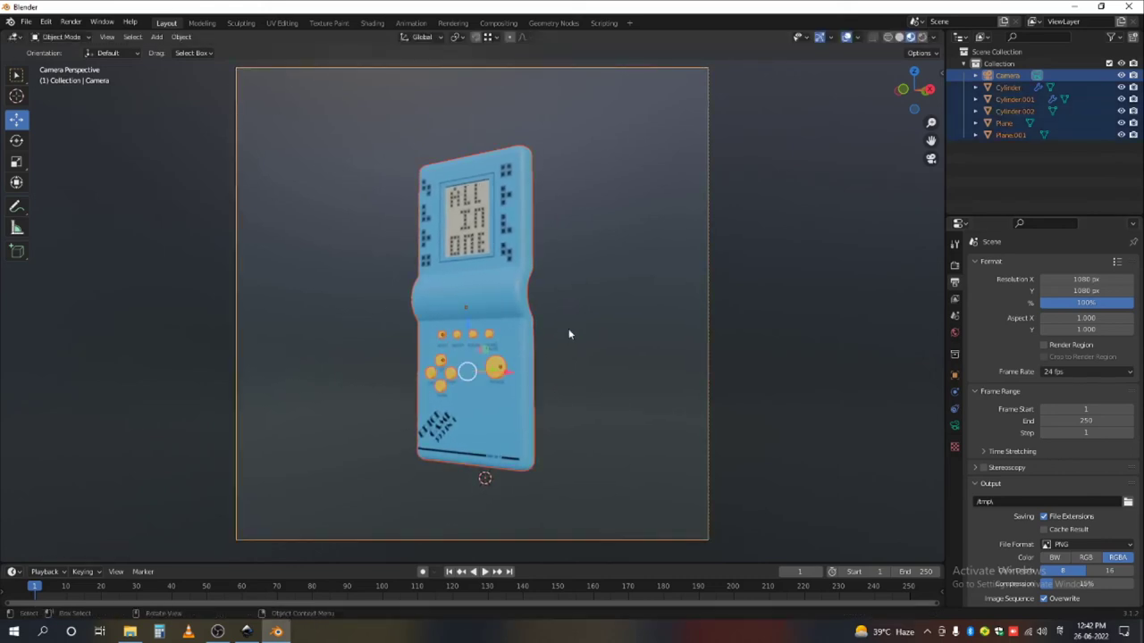
{"action": "key", "text": "a"}
{"action": "left_click", "coordinate": [1044, 345]}
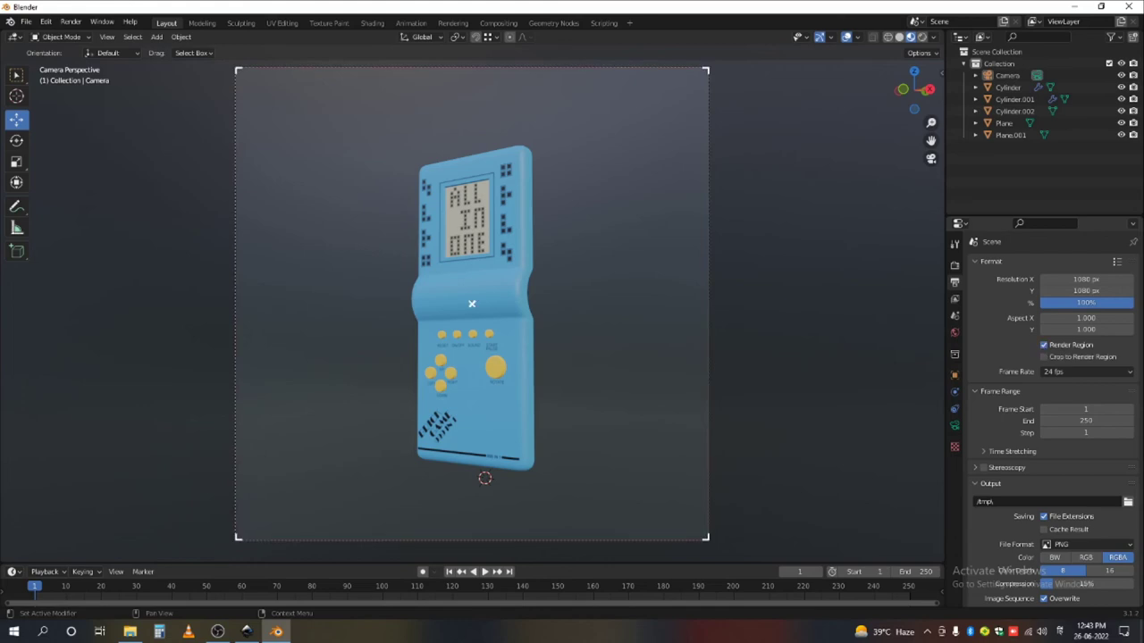
- Set the render engine to Cycles, with viewport Max Samples at 32 and render Max Samples at 128
{"action": "left_click", "coordinate": [954, 267]}
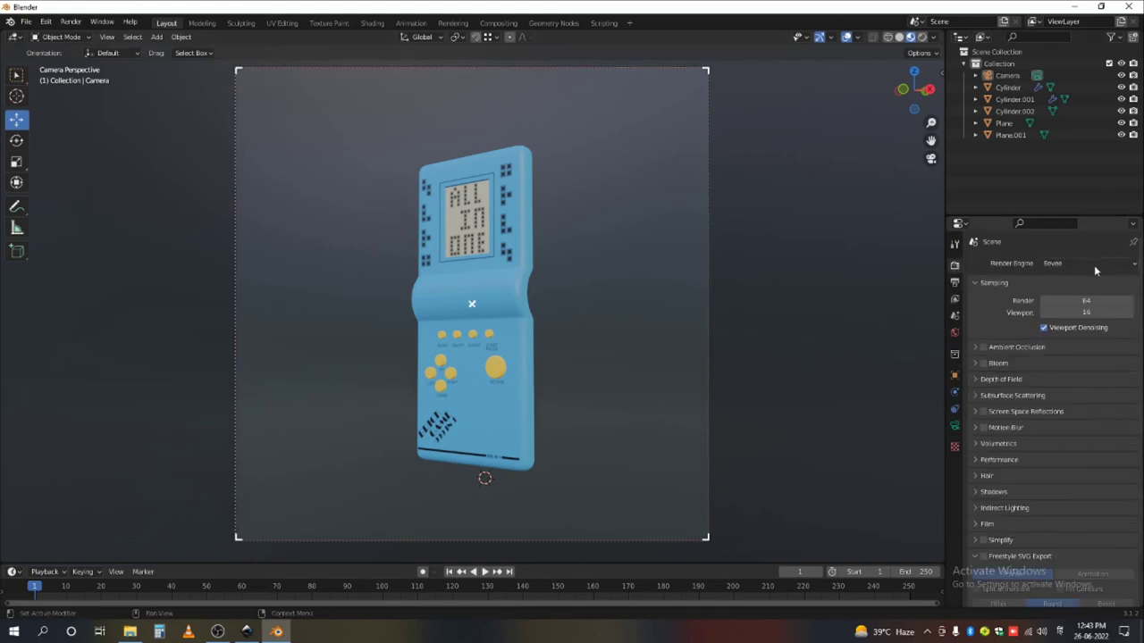
{"action": "left_click", "coordinate": [1094, 264]}
{"action": "left_click", "coordinate": [1072, 304]}
{"action": "double_click", "coordinate": [1089, 373]}
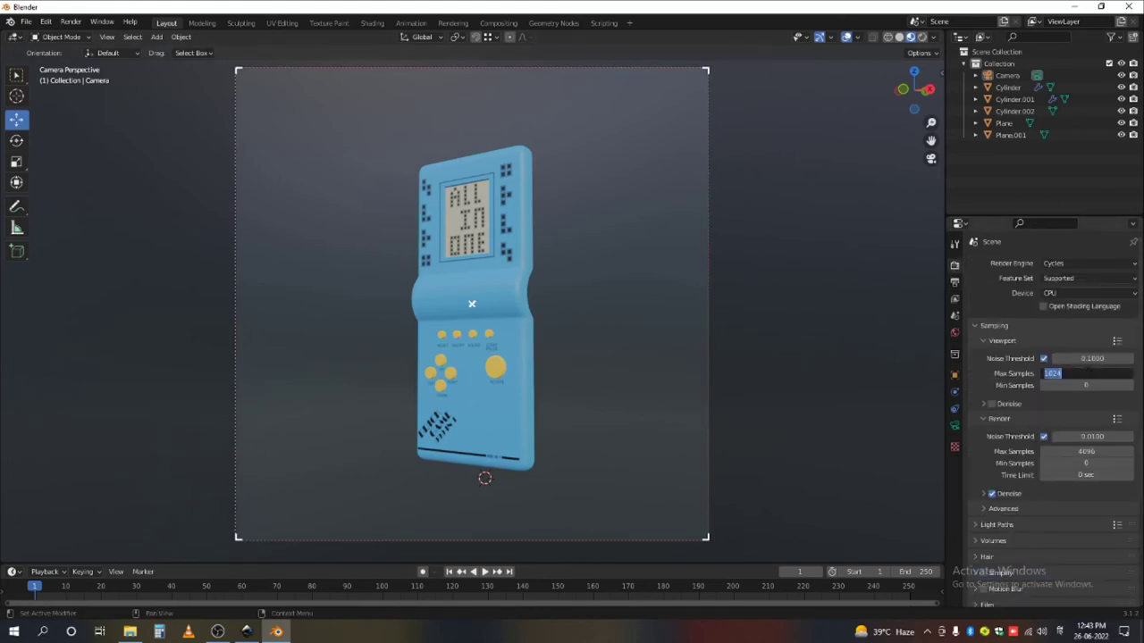
{"action": "type", "text": "32"}
{"action": "key", "text": "Return"}
{"action": "double_click", "coordinate": [1075, 451]}
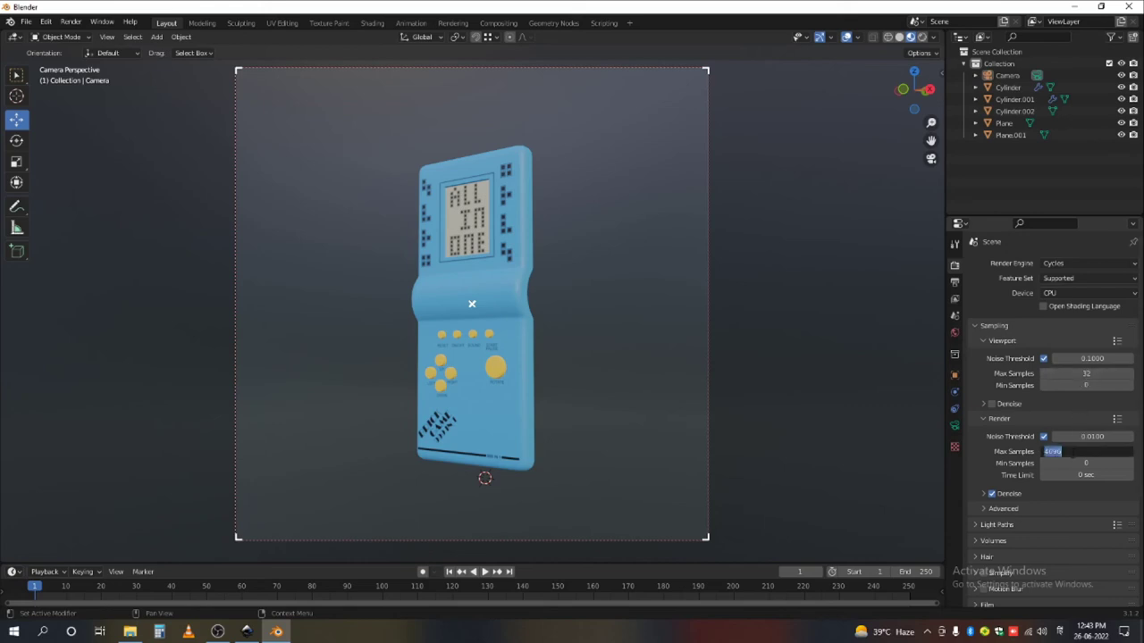
{"action": "type", "text": "128"}
{"action": "key", "text": "Return"}
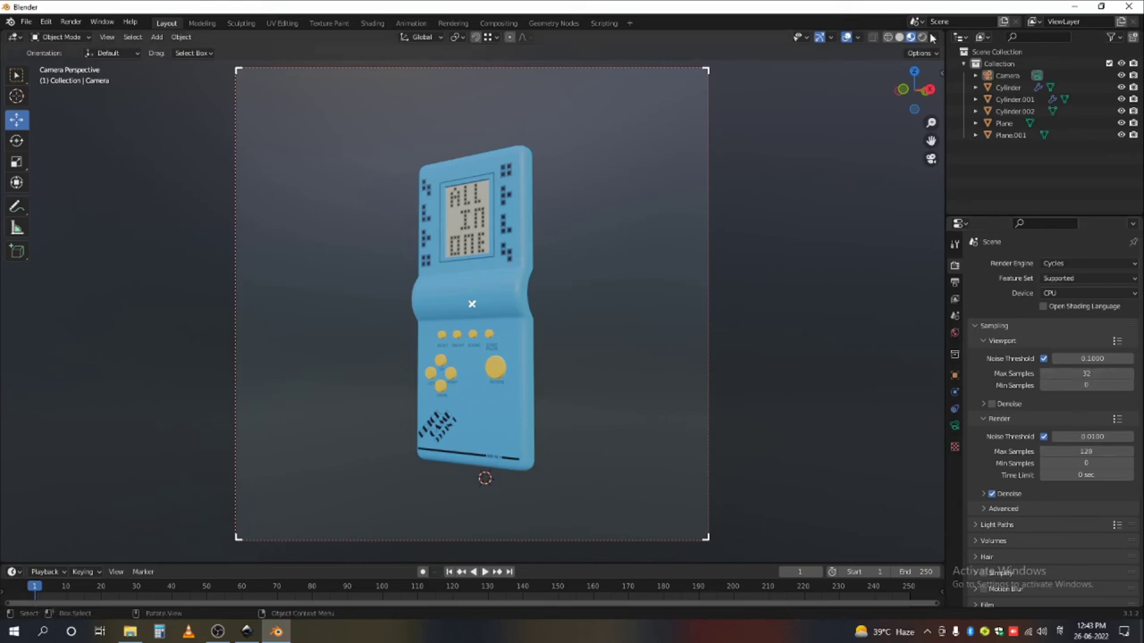
- Preview the scene in Rendered shading, return to Solid shading, and apply Rotation & Scale to the game body
{"action": "left_click", "coordinate": [922, 37]}
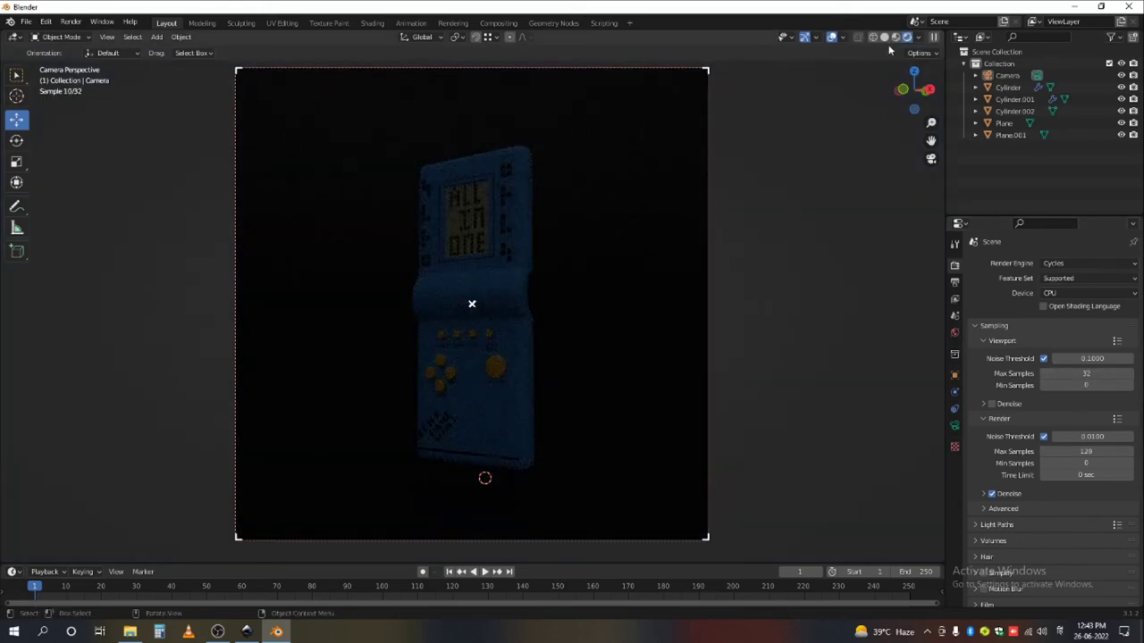
{"action": "left_click", "coordinate": [884, 37]}
{"action": "left_click", "coordinate": [504, 300]}
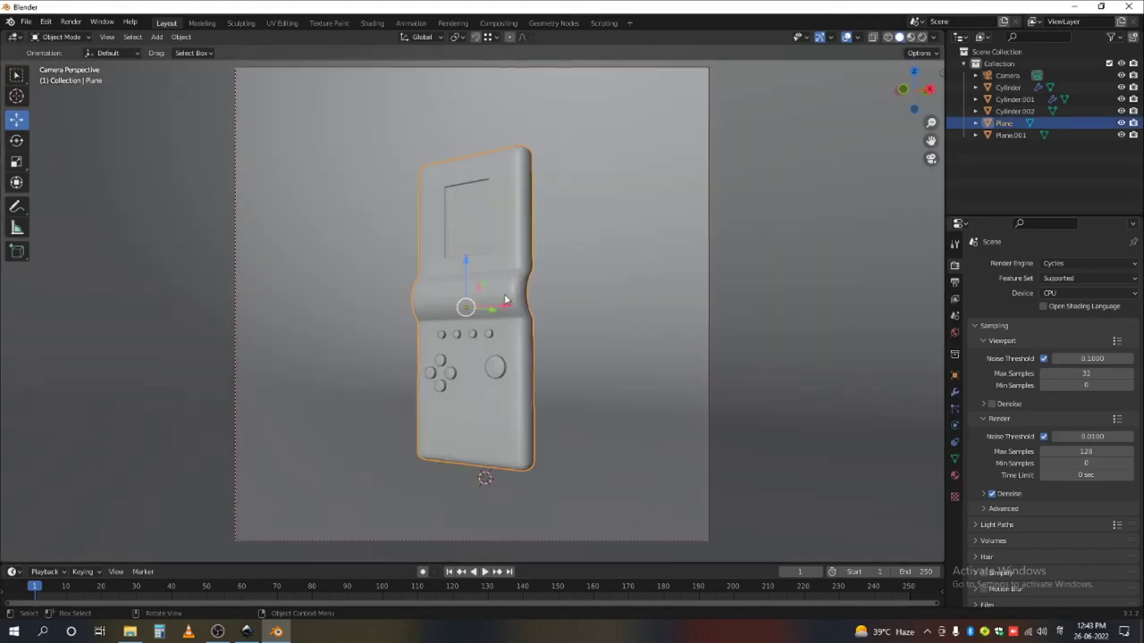
{"action": "right_click", "coordinate": [505, 300]}
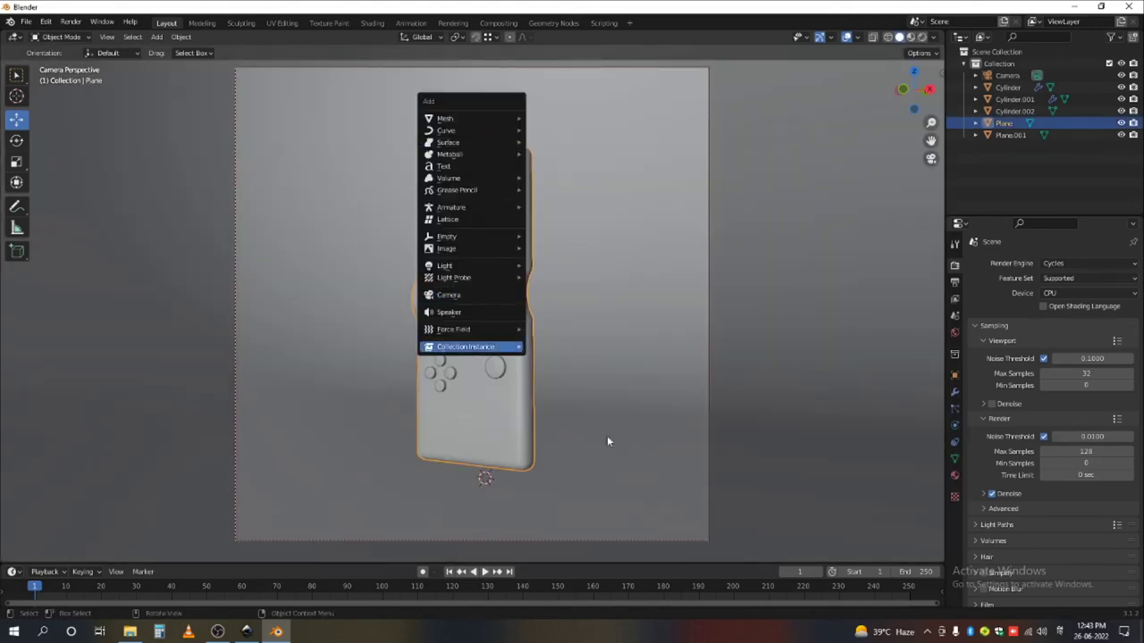
{"action": "key", "text": "ctrl+a"}
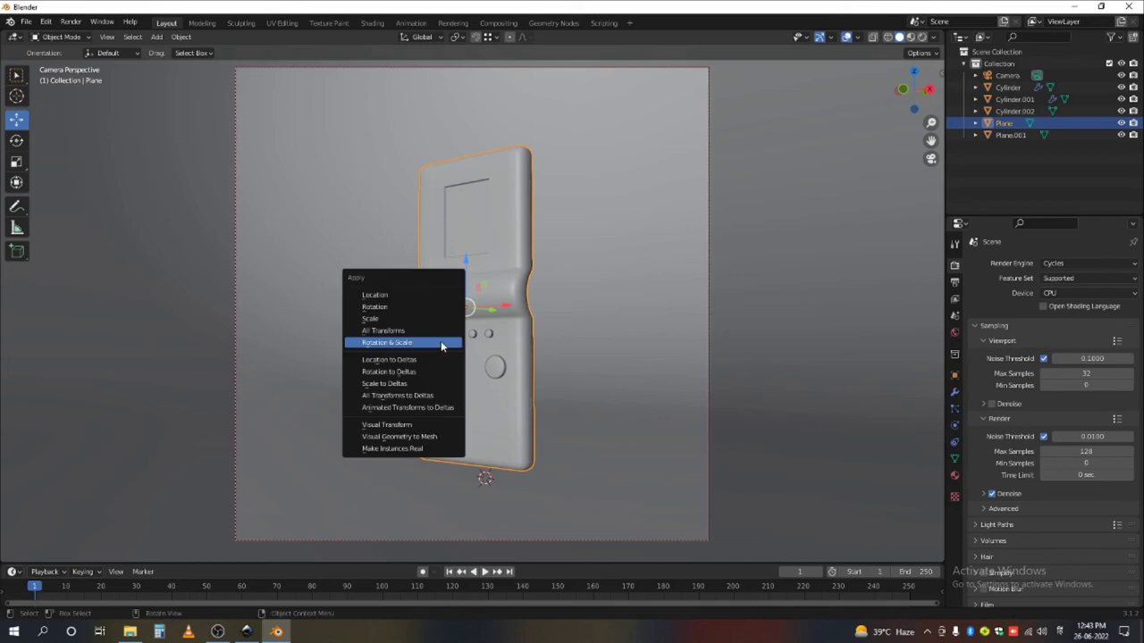
{"action": "left_click", "coordinate": [440, 341]}
- Add a 3 Point Lights setup around the selected game body
{"action": "key", "text": "shift+a"}
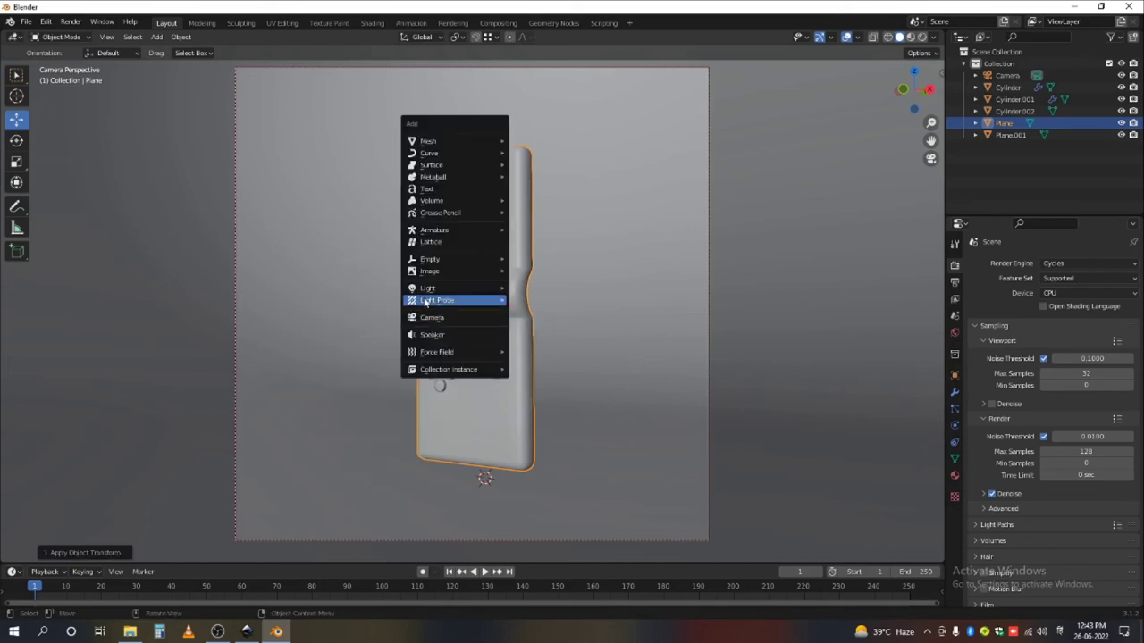
{"action": "mouse_move", "coordinate": [424, 290]}
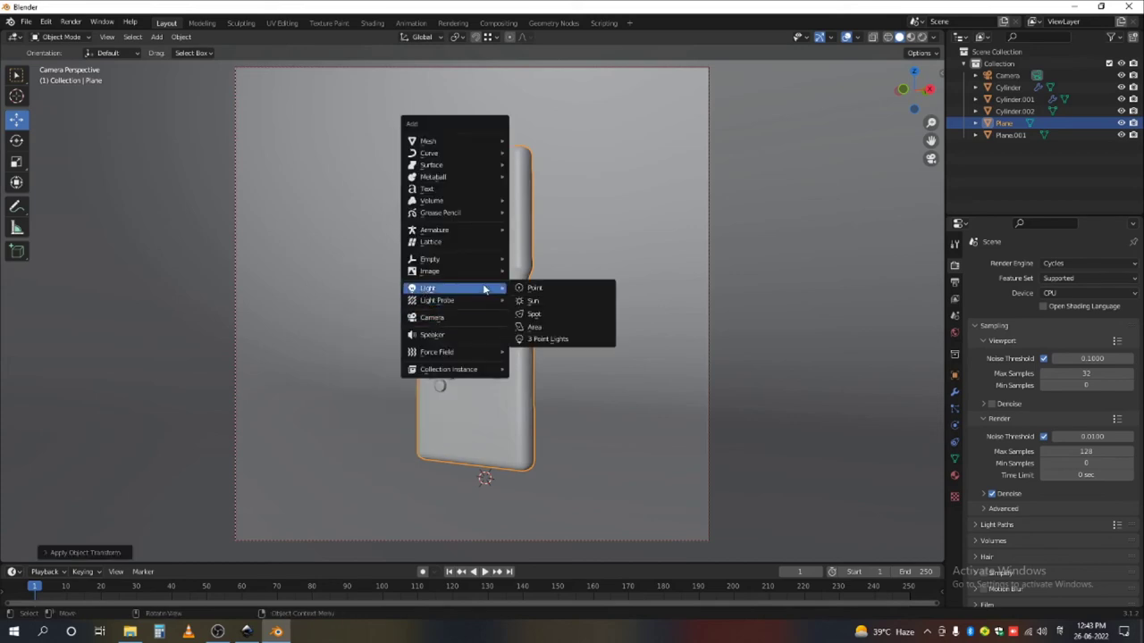
{"action": "left_click", "coordinate": [539, 340]}
{"action": "scroll", "coordinate": [414, 252], "scroll_direction": "down", "scroll_amount": 5}
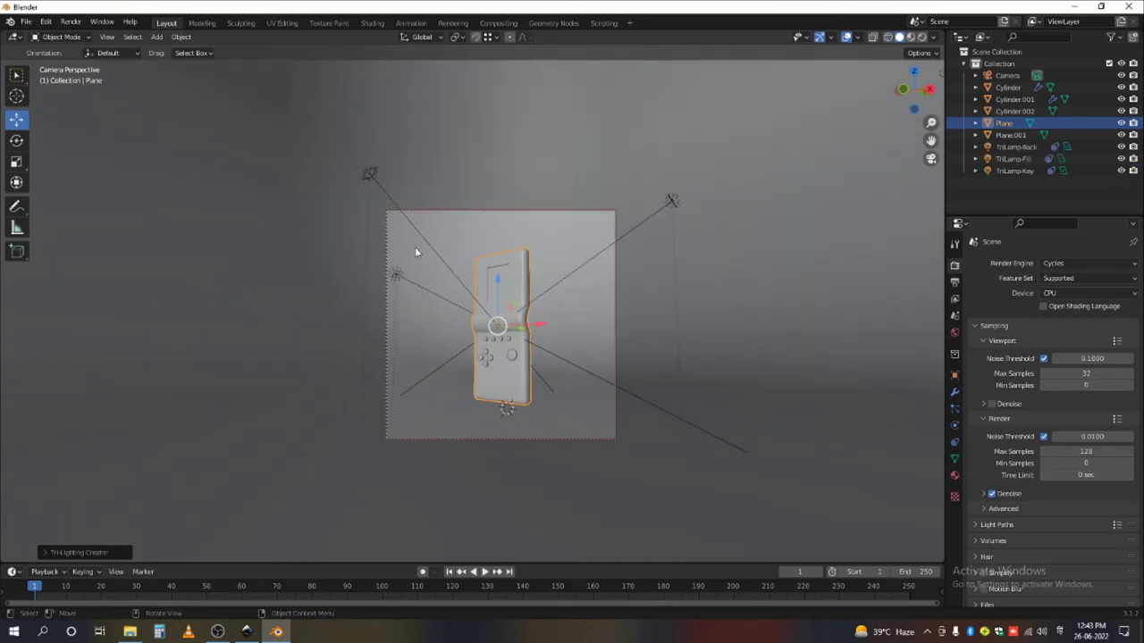
- Scale the key light up by a factor of 10, and enlarge the back and fill lights as well
{"action": "left_click", "coordinate": [372, 175]}
{"action": "key", "text": "s"}
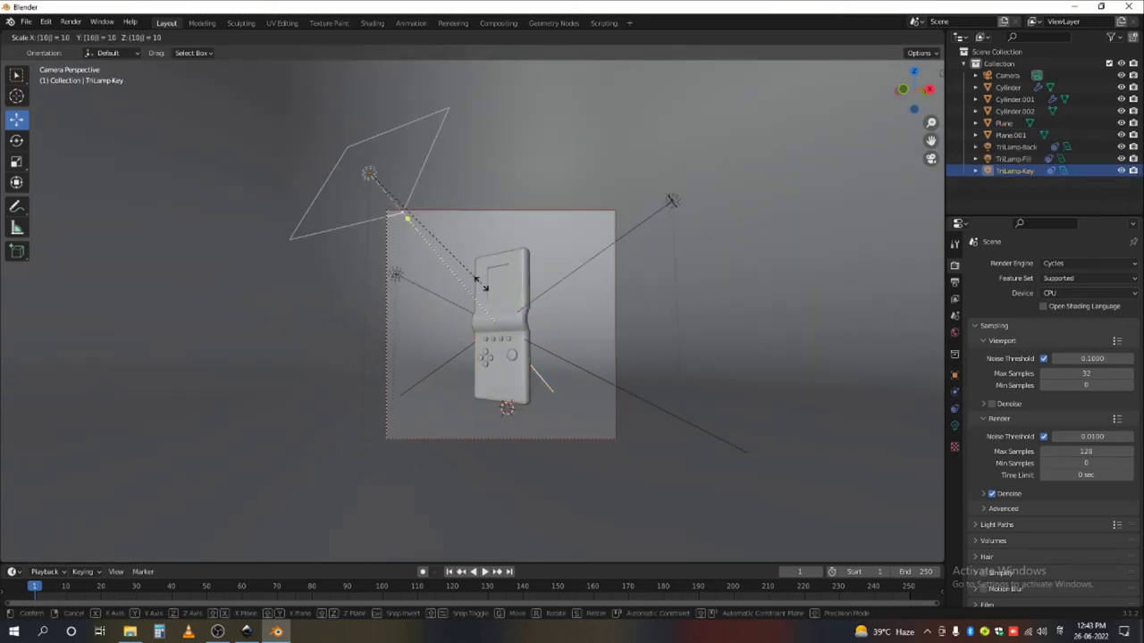
{"action": "left_click", "coordinate": [483, 288]}
{"action": "left_click", "coordinate": [396, 274]}
{"action": "key", "text": "s"}
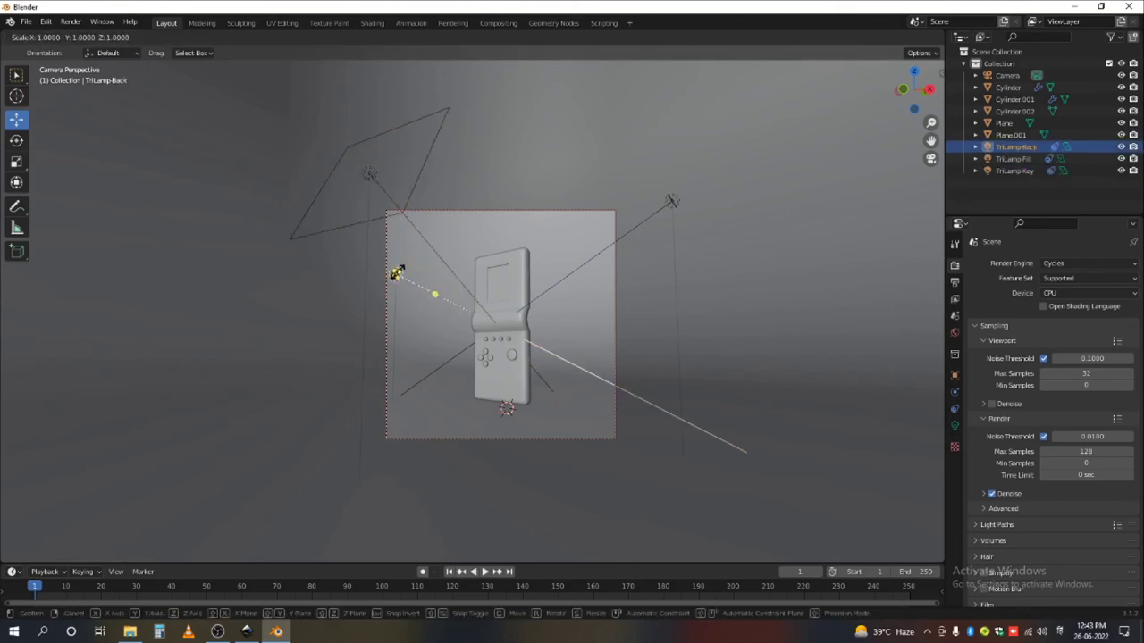
{"action": "left_click", "coordinate": [403, 268]}
{"action": "left_click", "coordinate": [670, 202]}
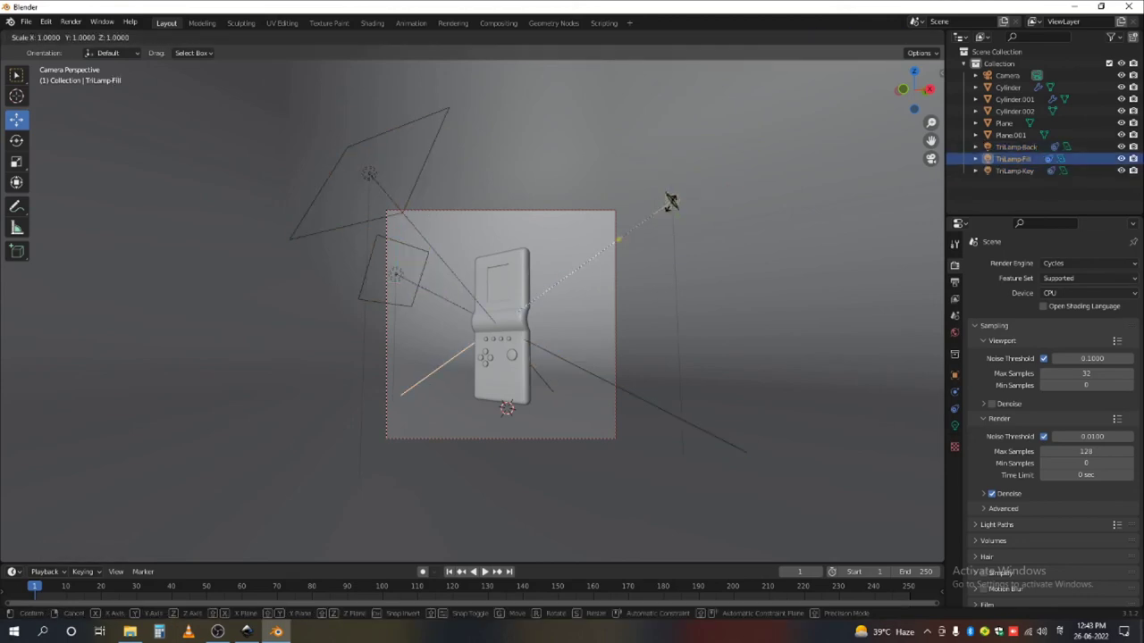
{"action": "key", "text": "s"}
{"action": "left_click", "coordinate": [572, 212]}
{"action": "left_click", "coordinate": [456, 194]}
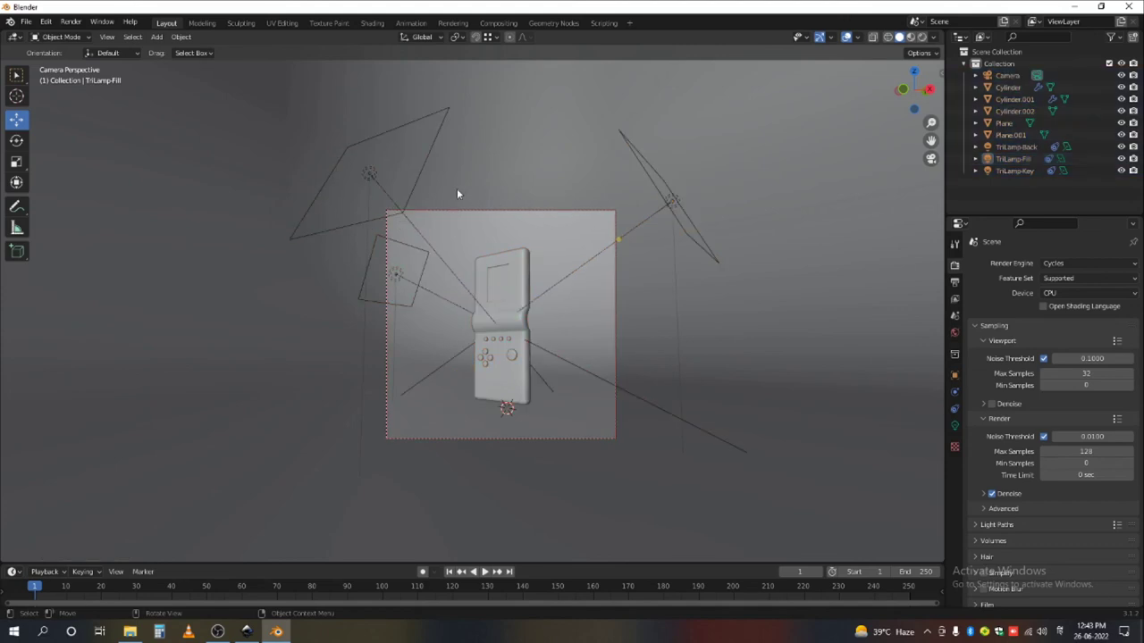
- Switch to Rendered shading and set the key light's power to 300 W
{"action": "left_click", "coordinate": [374, 174]}
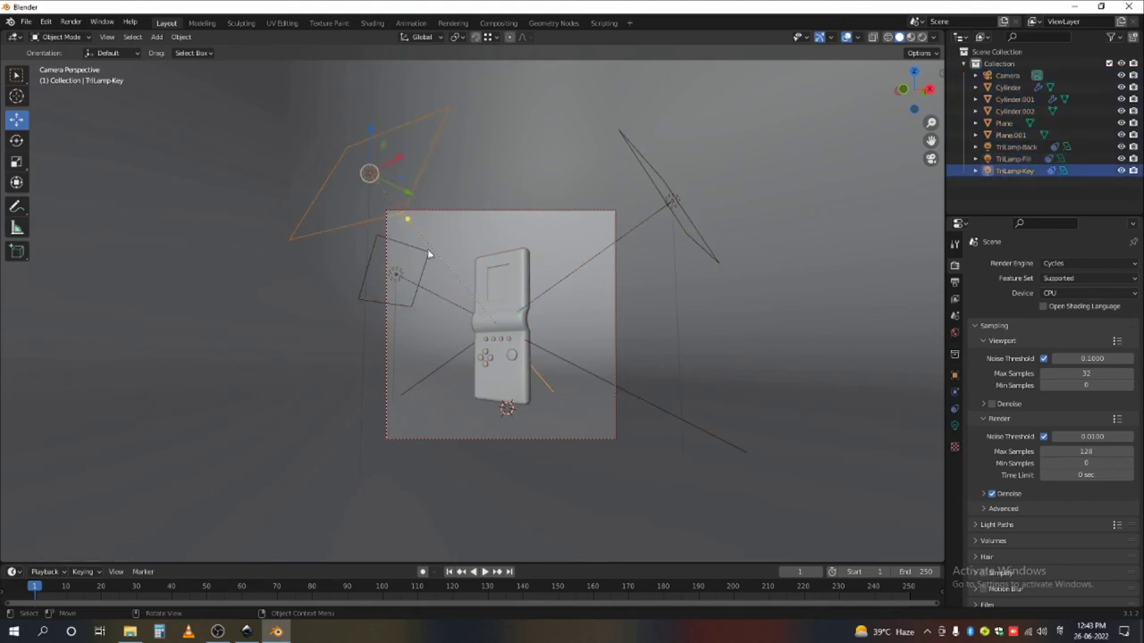
{"action": "left_click", "coordinate": [955, 426]}
{"action": "left_click", "coordinate": [921, 37]}
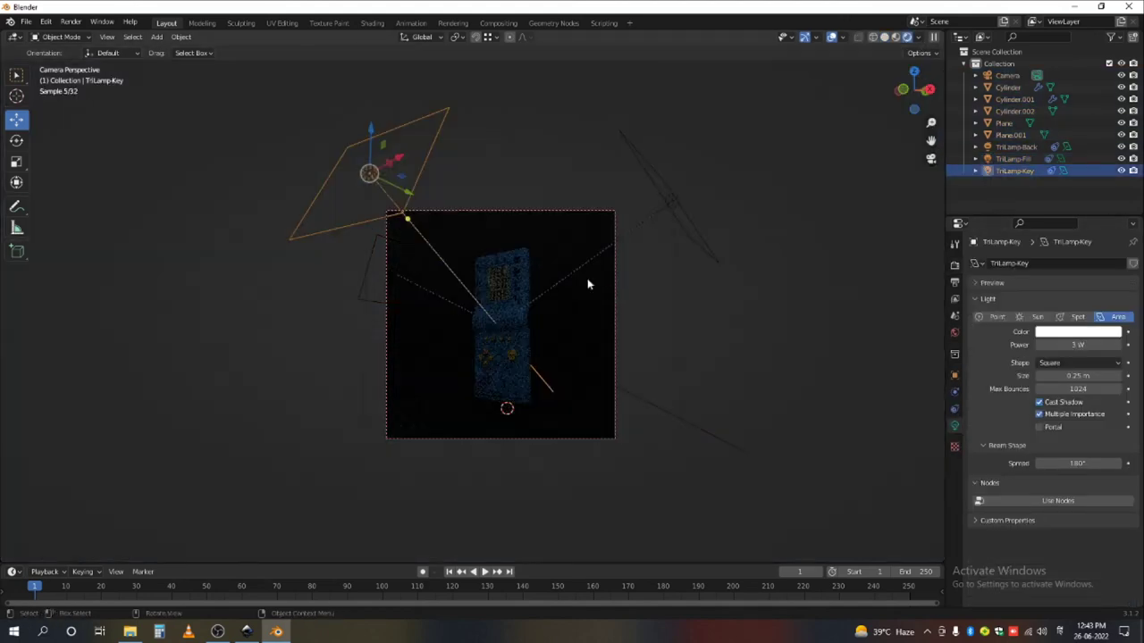
{"action": "scroll", "coordinate": [587, 281], "scroll_direction": "up", "scroll_amount": 3}
{"action": "double_click", "coordinate": [1076, 345]}
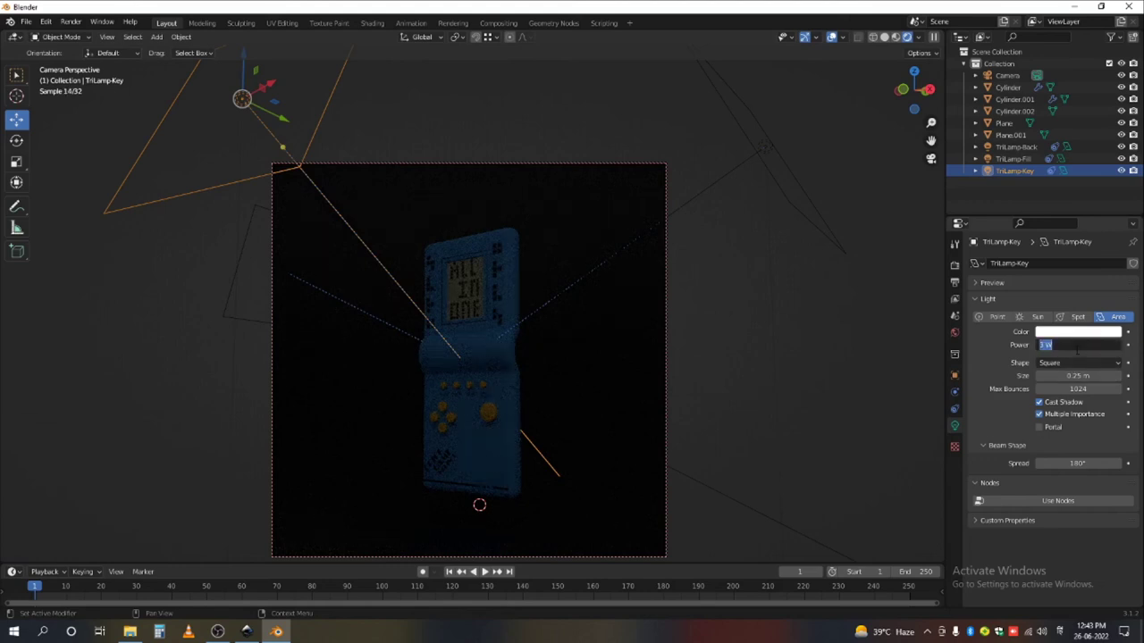
{"action": "type", "text": "300"}
{"action": "key", "text": "Return"}
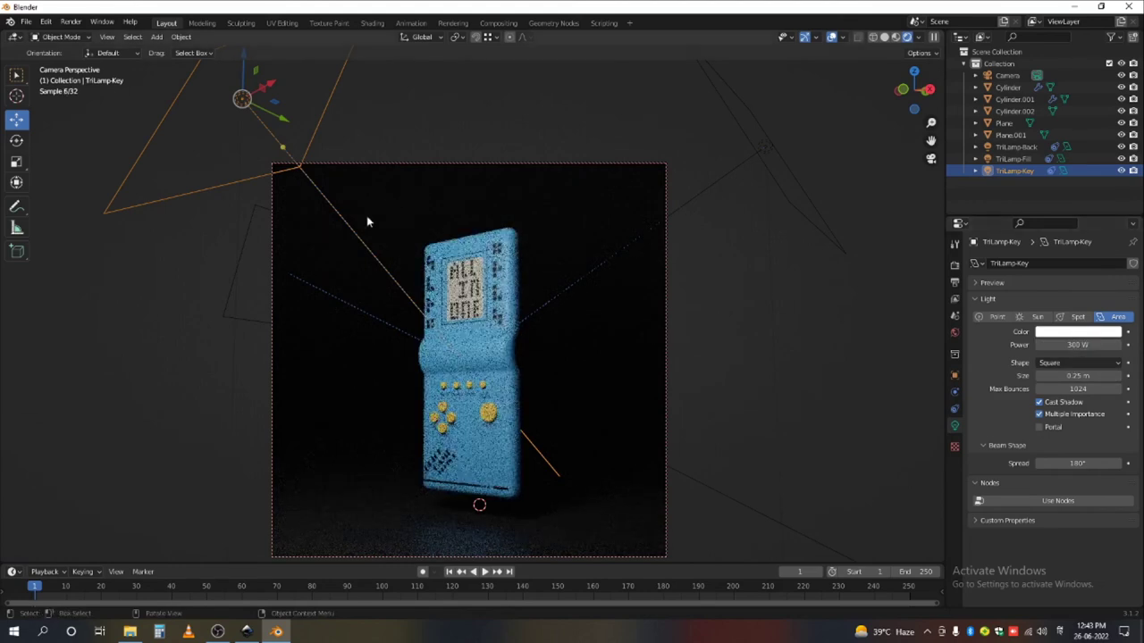
- Set the power of the back light and the fill light to 150 W each
{"action": "left_click", "coordinate": [235, 269]}
{"action": "double_click", "coordinate": [1076, 345]}
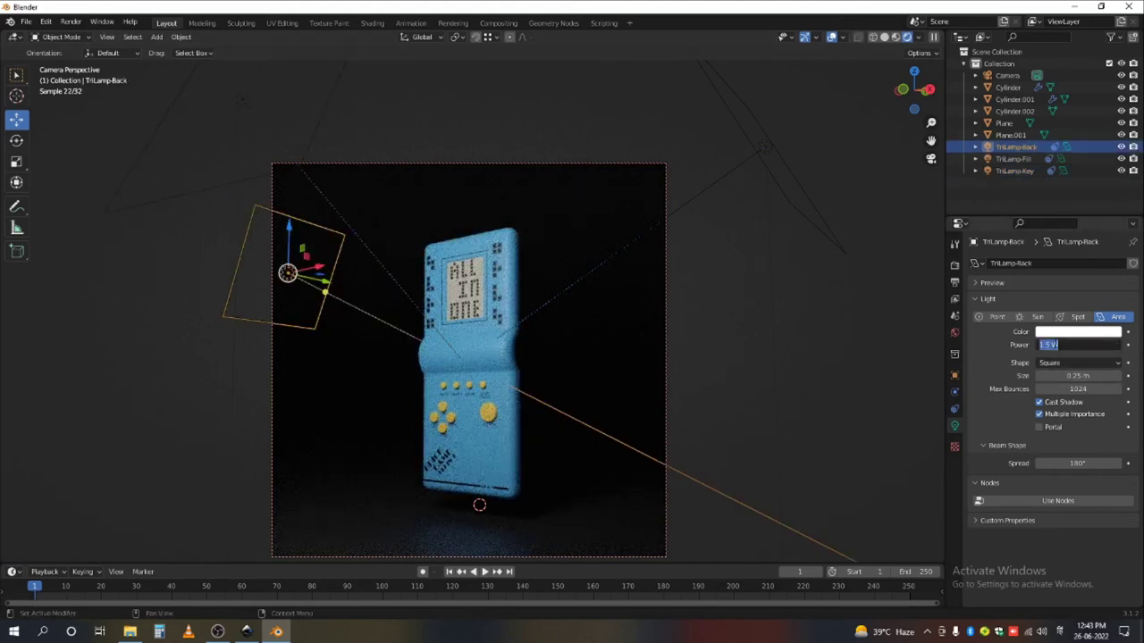
{"action": "type", "text": "150"}
{"action": "key", "text": "Return"}
{"action": "scroll", "coordinate": [750, 222], "scroll_direction": "down", "scroll_amount": 2}
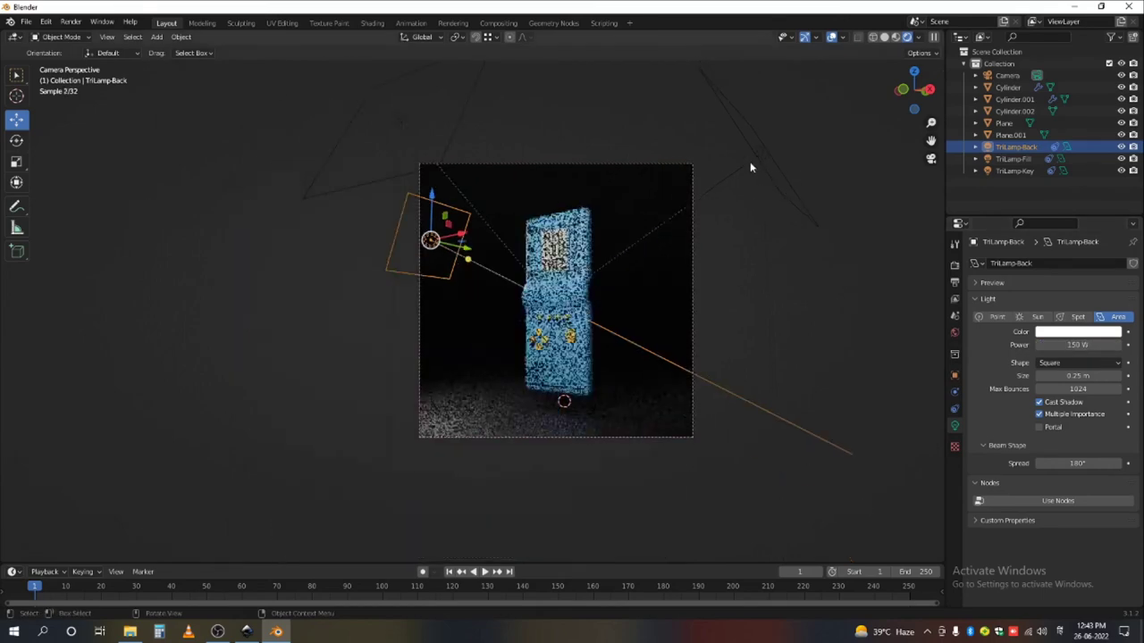
{"action": "left_click", "coordinate": [765, 161]}
{"action": "double_click", "coordinate": [1076, 345]}
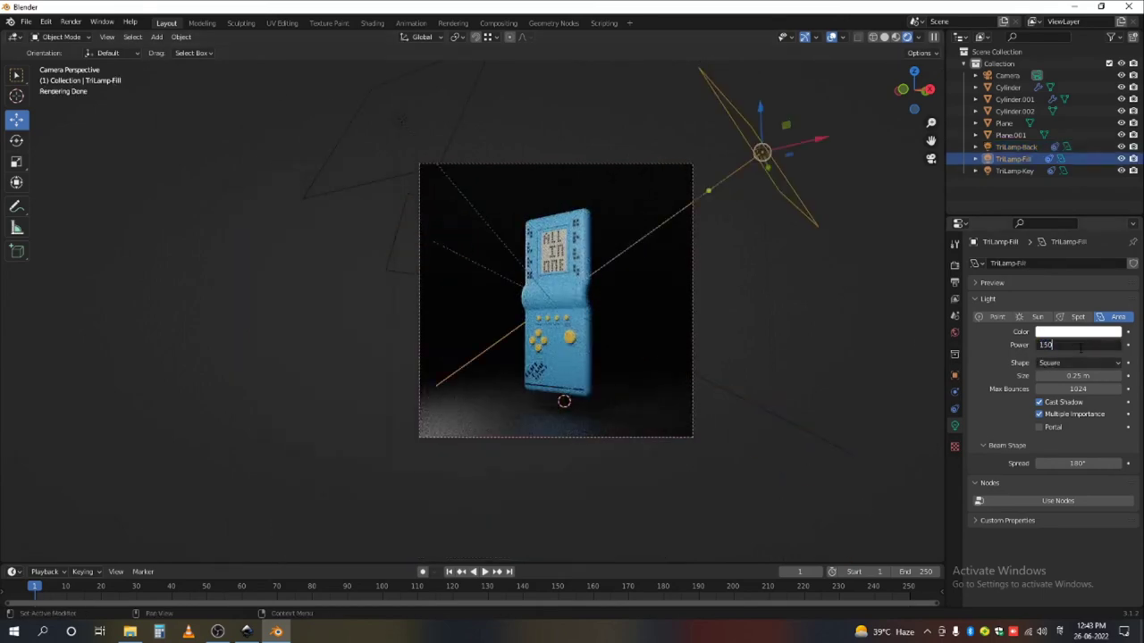
{"action": "type", "text": "150"}
{"action": "key", "text": "Return"}
{"action": "scroll", "coordinate": [625, 331], "scroll_direction": "up", "scroll_amount": 3}
- In the Shading workspace, set the blue Principled BSDF's roughness in the body's Material.001 to 0.091 and check it in Rendered shading
{"action": "left_click", "coordinate": [581, 327]}
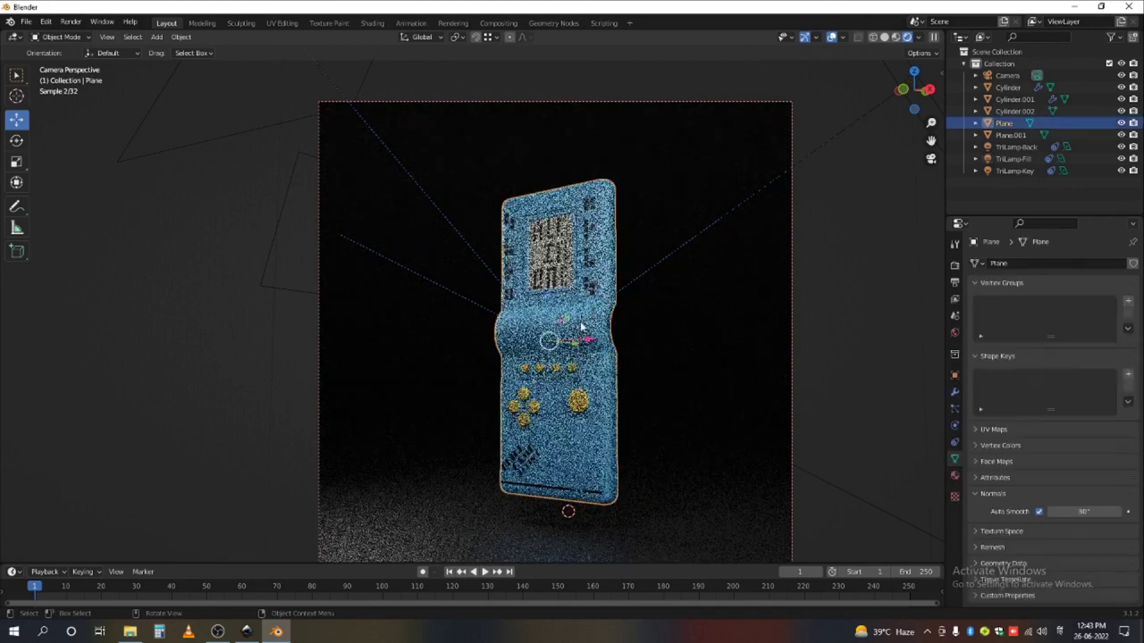
{"action": "left_click", "coordinate": [954, 475]}
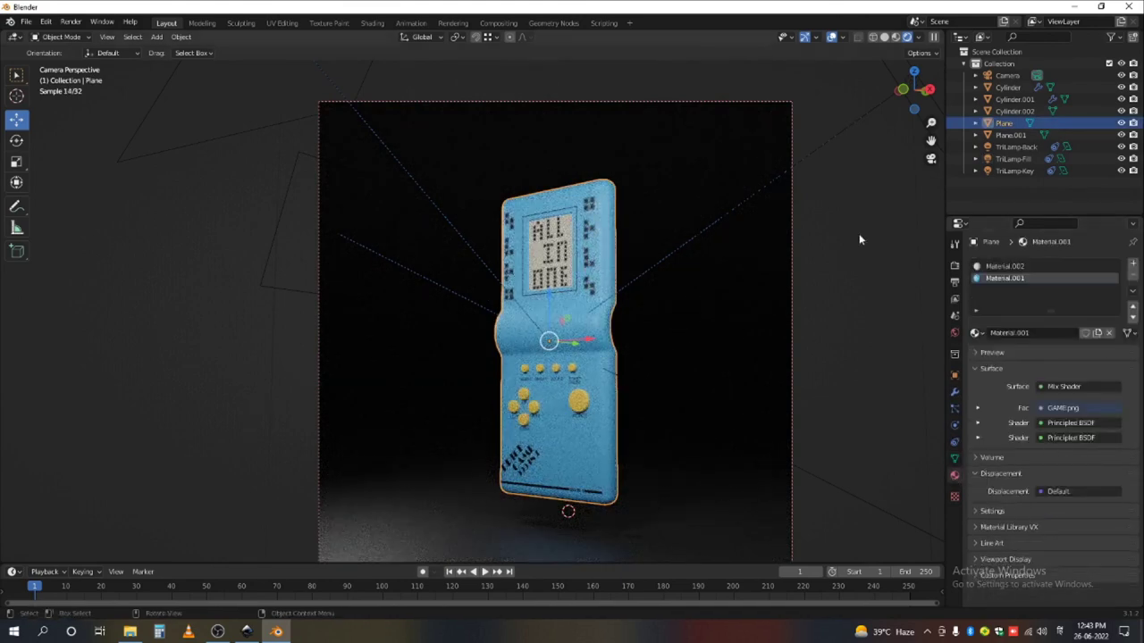
{"action": "left_click", "coordinate": [896, 37]}
{"action": "left_click", "coordinate": [873, 37]}
{"action": "left_click", "coordinate": [886, 37]}
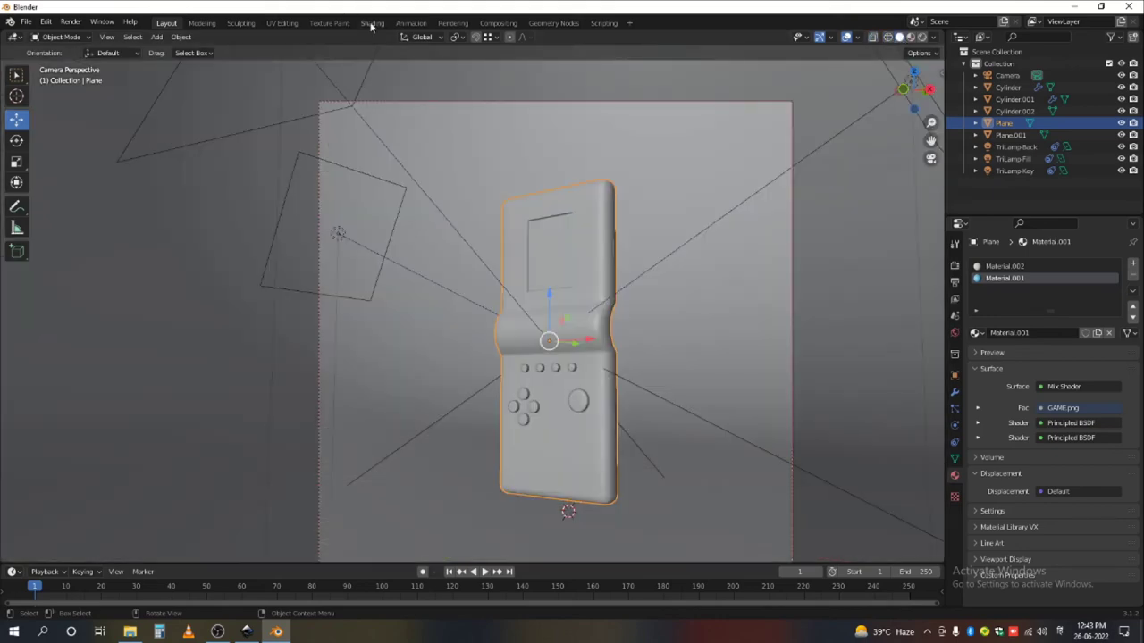
{"action": "left_click", "coordinate": [372, 24]}
{"action": "middle_click_drag", "start_coordinate": [640, 541], "coordinate": [626, 468]}
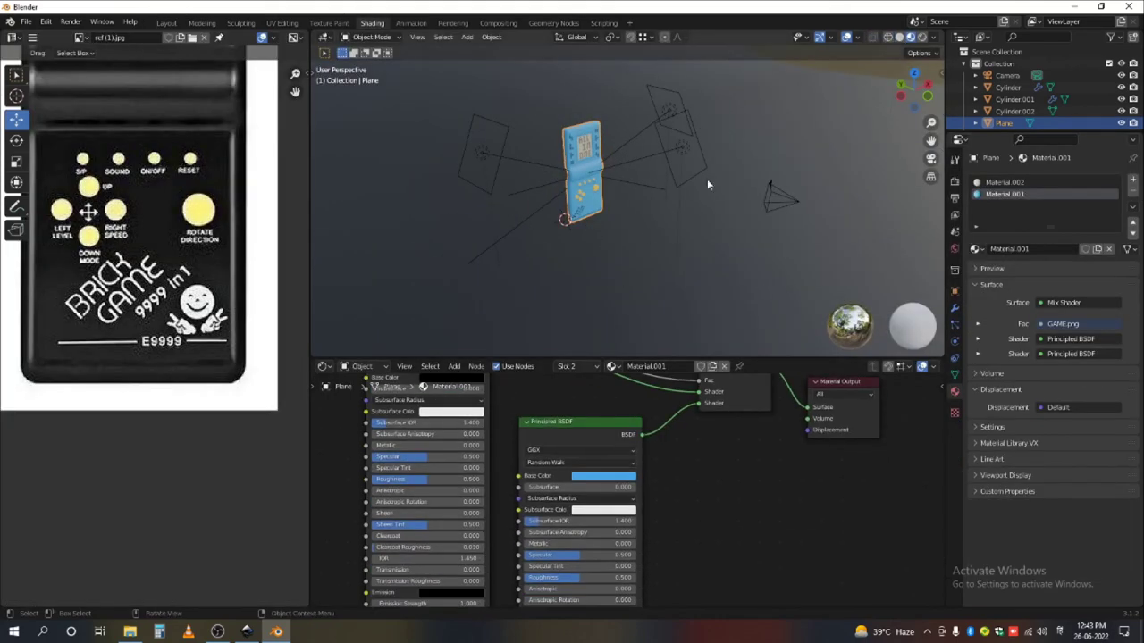
{"action": "scroll", "coordinate": [672, 177], "scroll_direction": "up", "scroll_amount": 3}
{"action": "key", "text": "KP_0"}
{"action": "scroll", "coordinate": [622, 461], "scroll_direction": "up", "scroll_amount": 4}
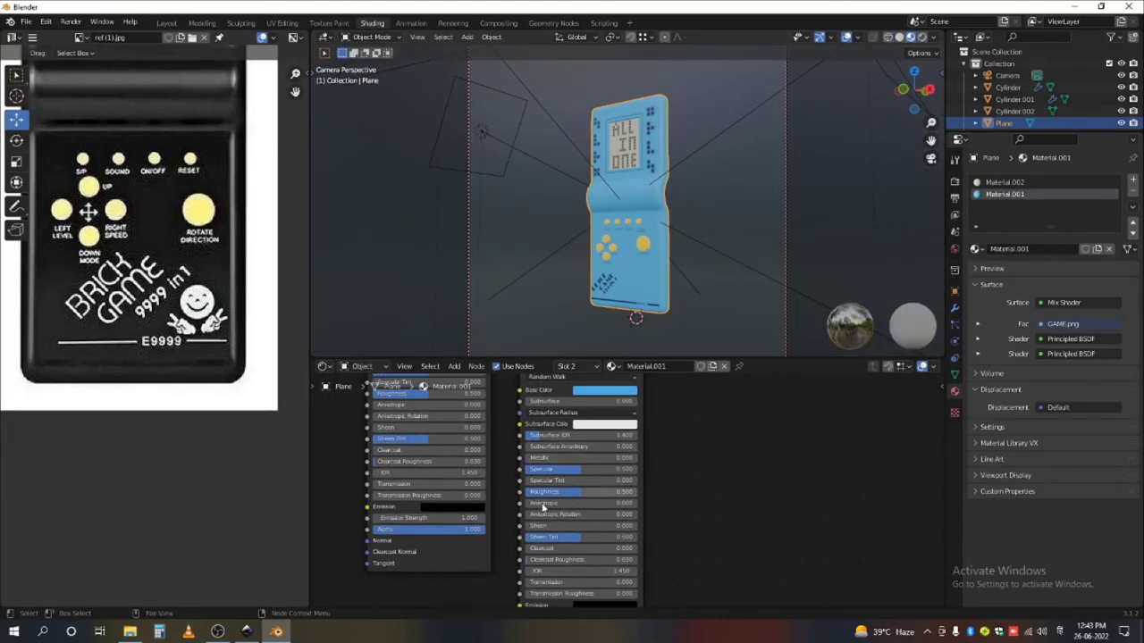
{"action": "left_click_drag", "start_coordinate": [591, 490], "coordinate": [581, 490]}
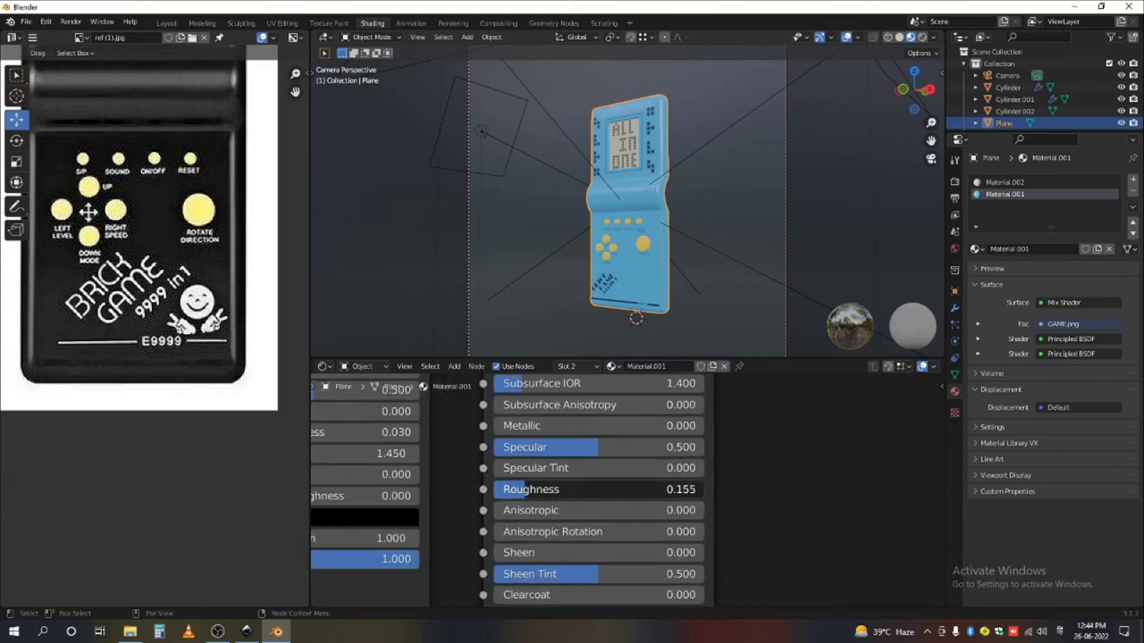
{"action": "left_click", "coordinate": [923, 37]}
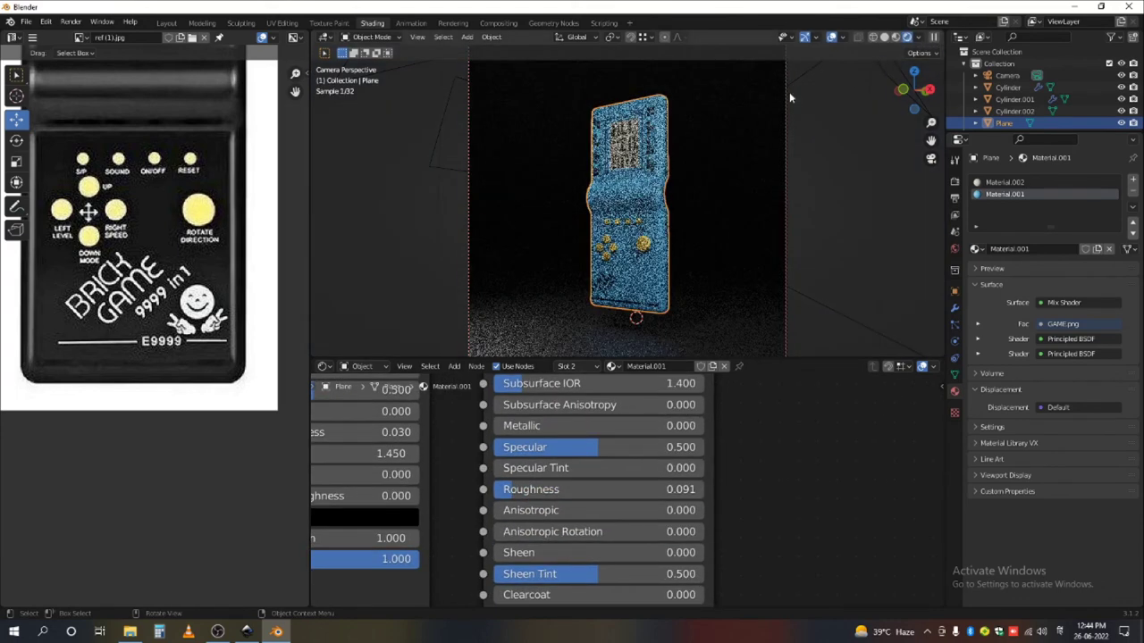
{"action": "scroll", "coordinate": [741, 172], "scroll_direction": "up", "scroll_amount": 4}
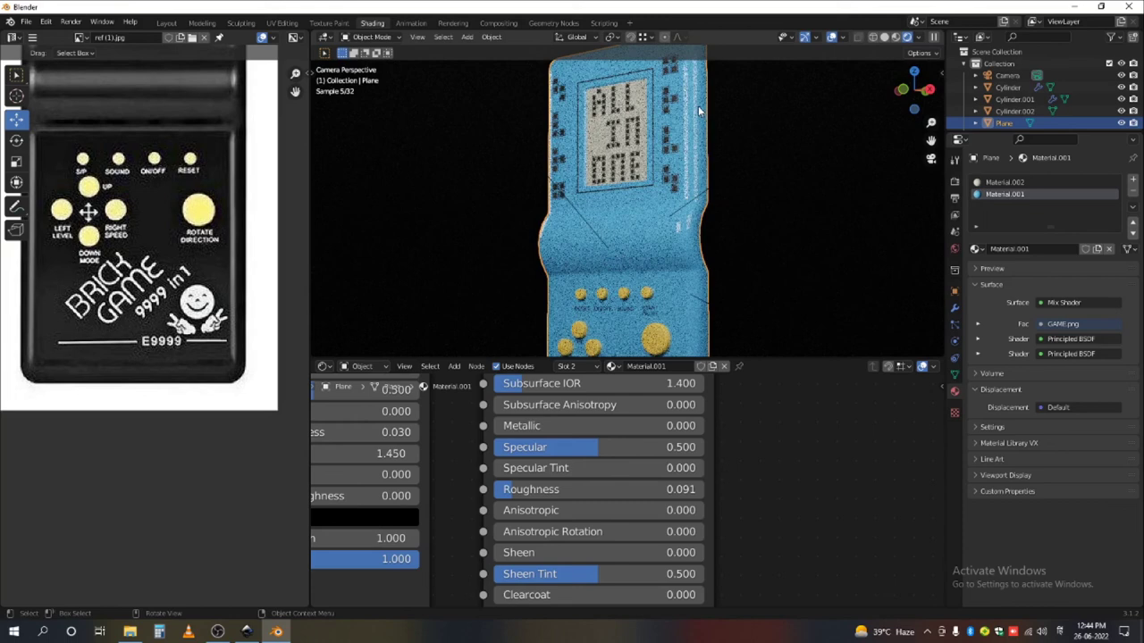
{"action": "scroll", "coordinate": [661, 202], "scroll_direction": "down", "scroll_amount": 3}
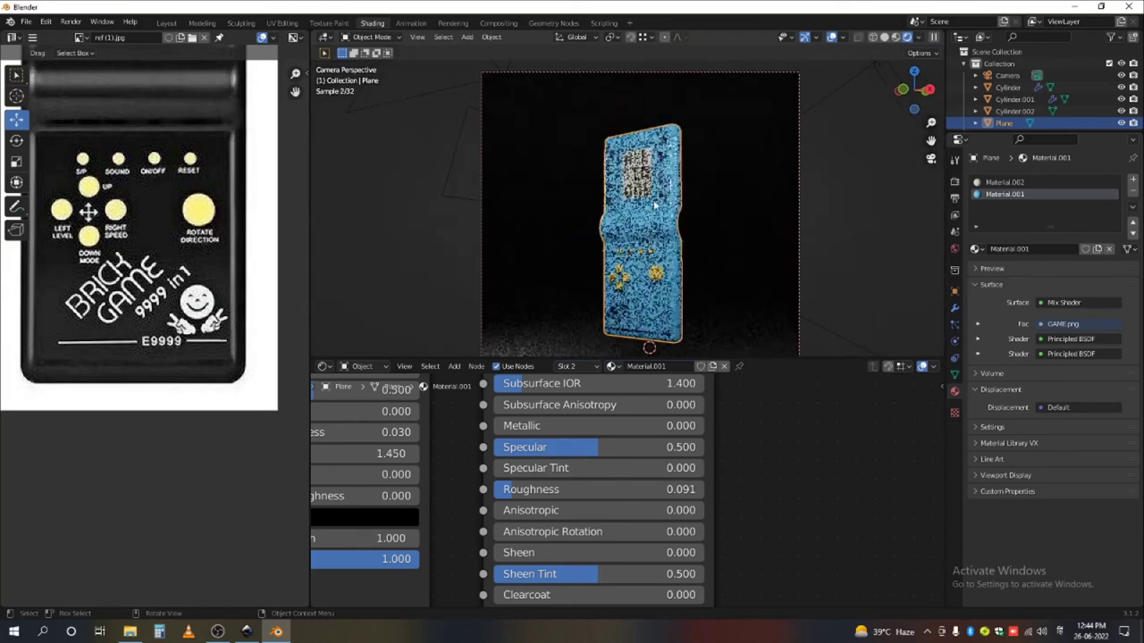
- Set the roughness of the yellow button material, Material.003, to 0.068
{"action": "scroll", "coordinate": [672, 282], "scroll_direction": "up", "scroll_amount": 3}
{"action": "left_click", "coordinate": [642, 264]}
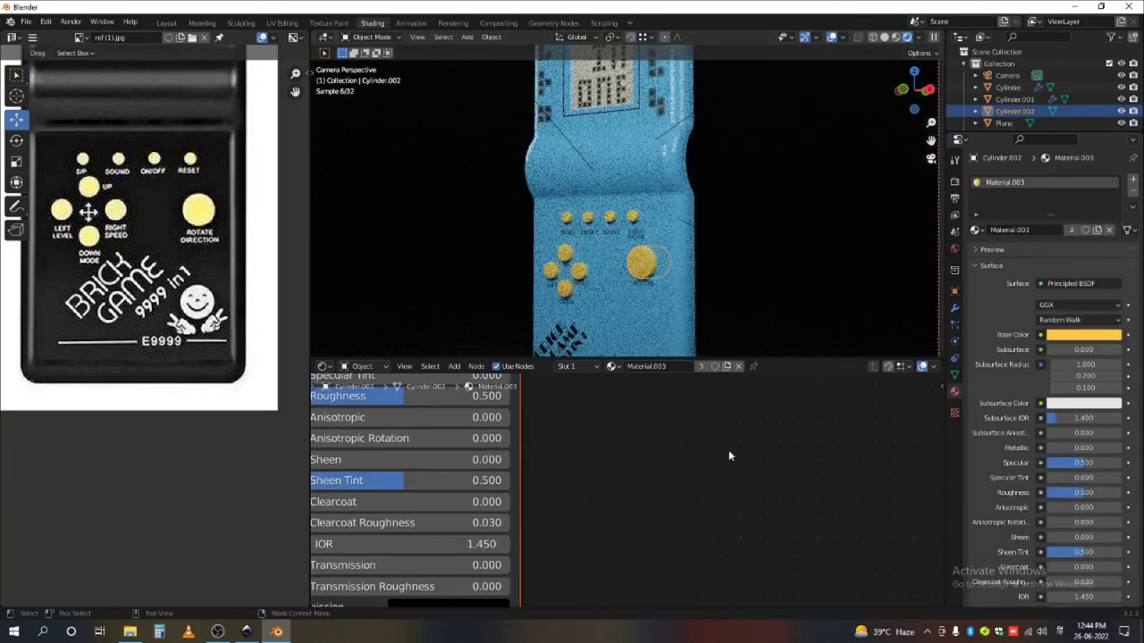
{"action": "middle_click_drag", "start_coordinate": [384, 398], "coordinate": [525, 465]}
{"action": "left_click_drag", "start_coordinate": [525, 466], "coordinate": [443, 465]}
{"action": "scroll", "coordinate": [670, 255], "scroll_direction": "down", "scroll_amount": 4}
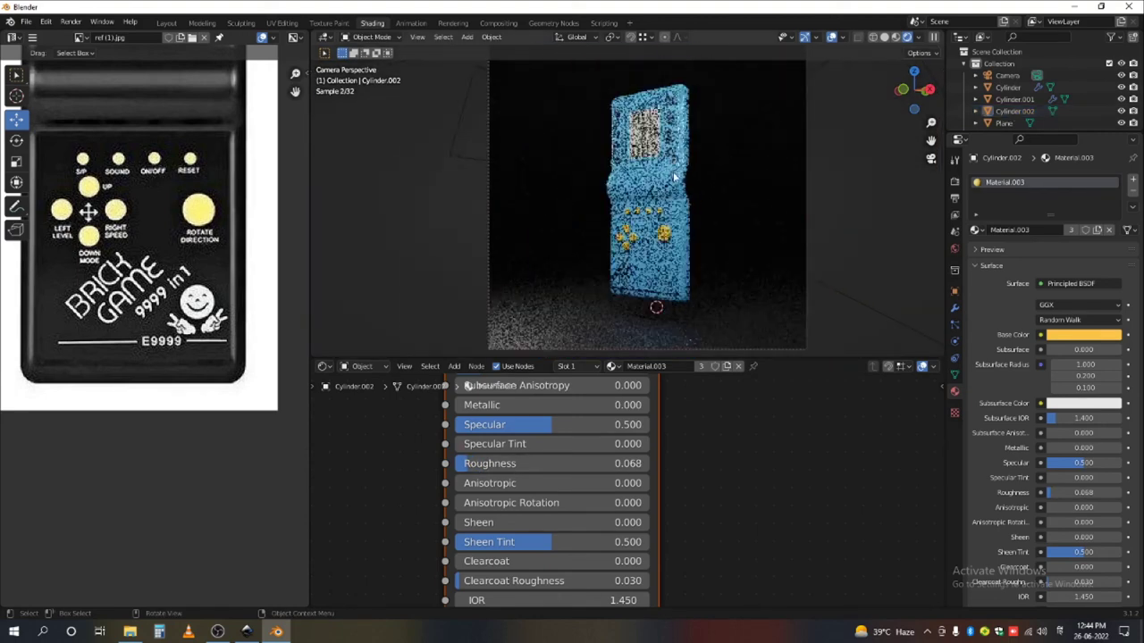
- Set the Principled BSDF roughness in the game body's Material.002 to 0.059
{"action": "scroll", "coordinate": [657, 183], "scroll_direction": "up", "scroll_amount": 3}
{"action": "left_click", "coordinate": [614, 222]}
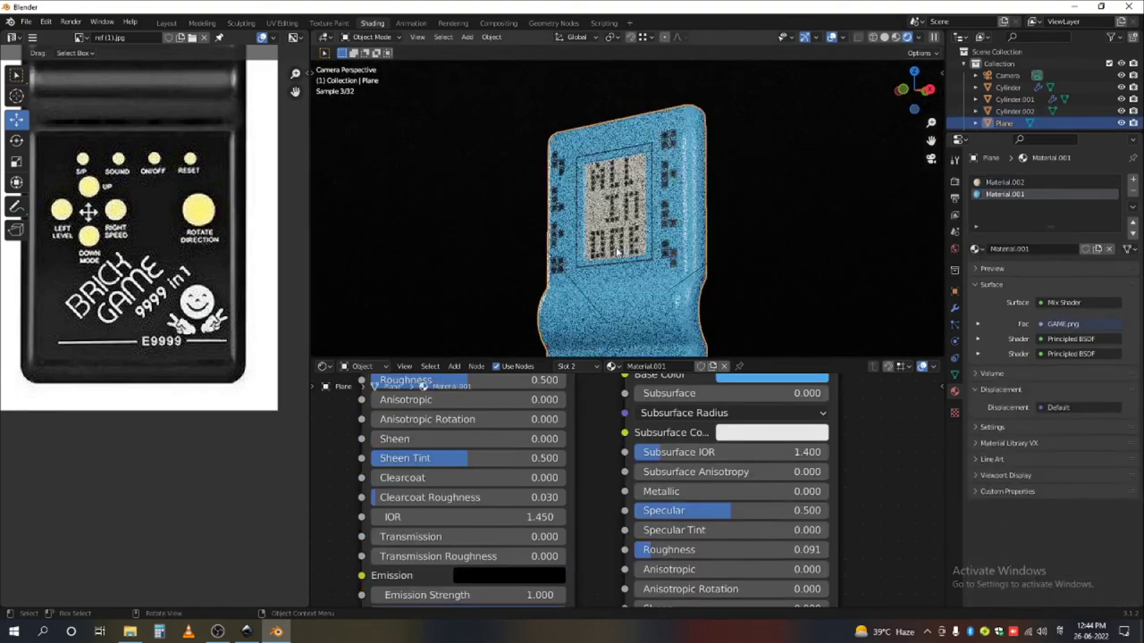
{"action": "scroll", "coordinate": [604, 459], "scroll_direction": "down", "scroll_amount": 4}
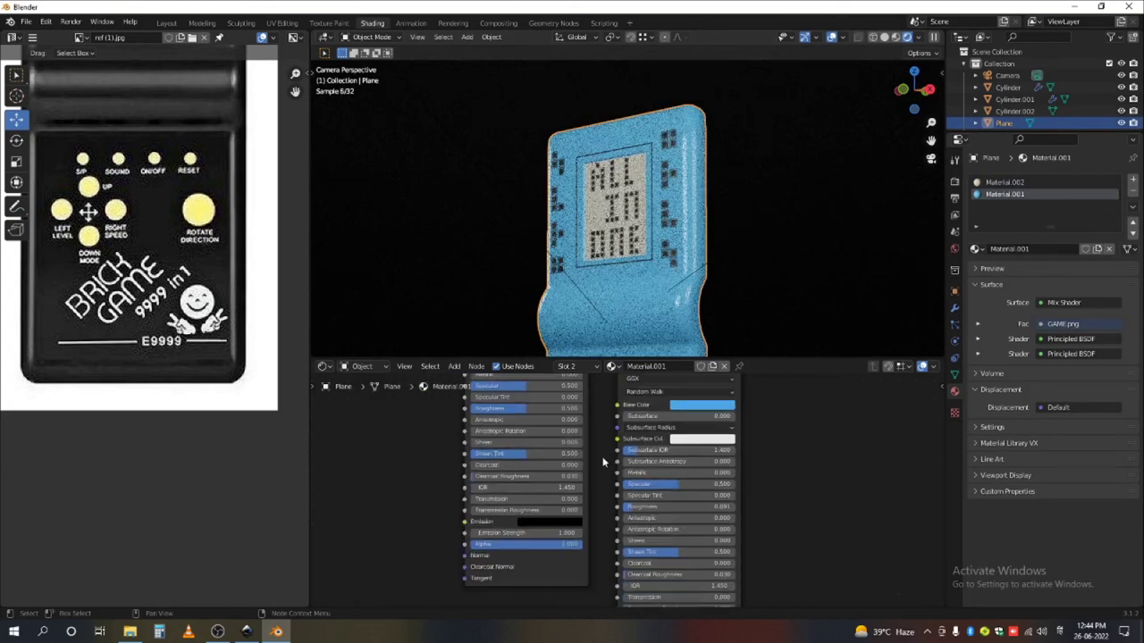
{"action": "left_click", "coordinate": [1006, 182]}
{"action": "scroll", "coordinate": [626, 510], "scroll_direction": "up", "scroll_amount": 6}
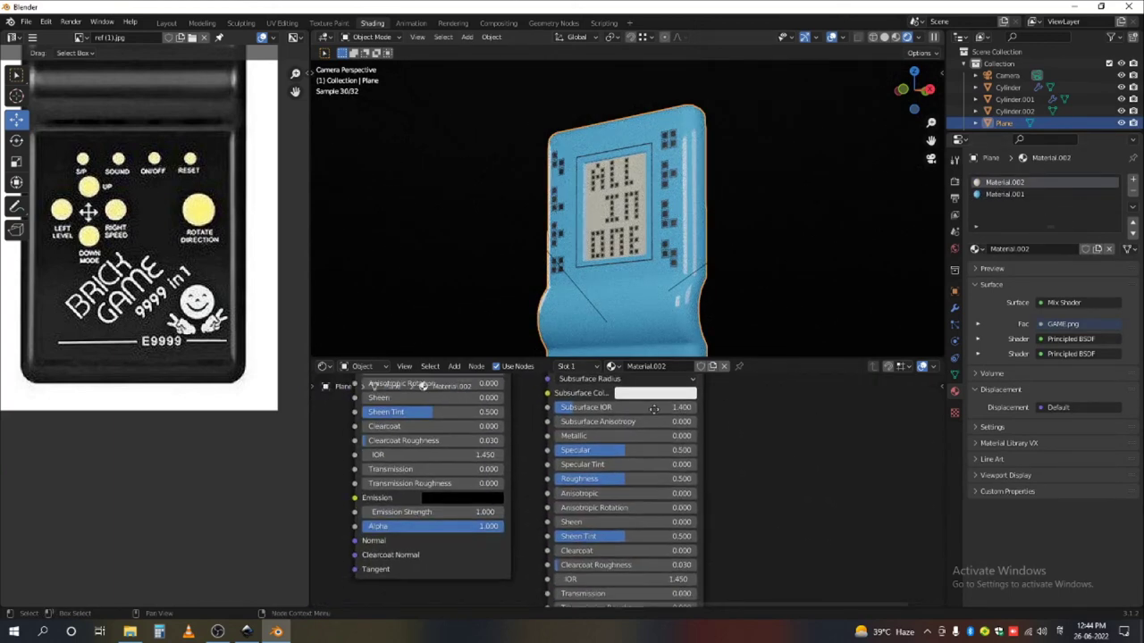
{"action": "scroll", "coordinate": [596, 506], "scroll_direction": "up", "scroll_amount": 2}
{"action": "left_click_drag", "start_coordinate": [596, 483], "coordinate": [474, 484]}
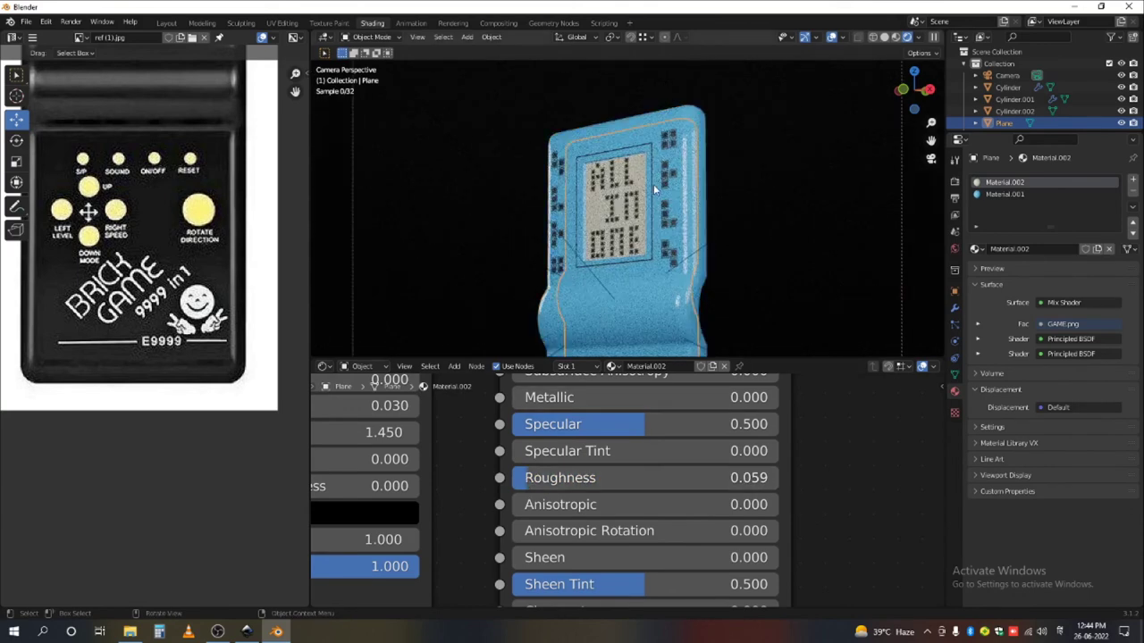
{"action": "scroll", "coordinate": [595, 201], "scroll_direction": "down", "scroll_amount": 4}
- Duplicate the game body with all its buttons in the top wireframe view, placing the copy behind and to the right of the original
{"action": "left_click", "coordinate": [722, 254]}
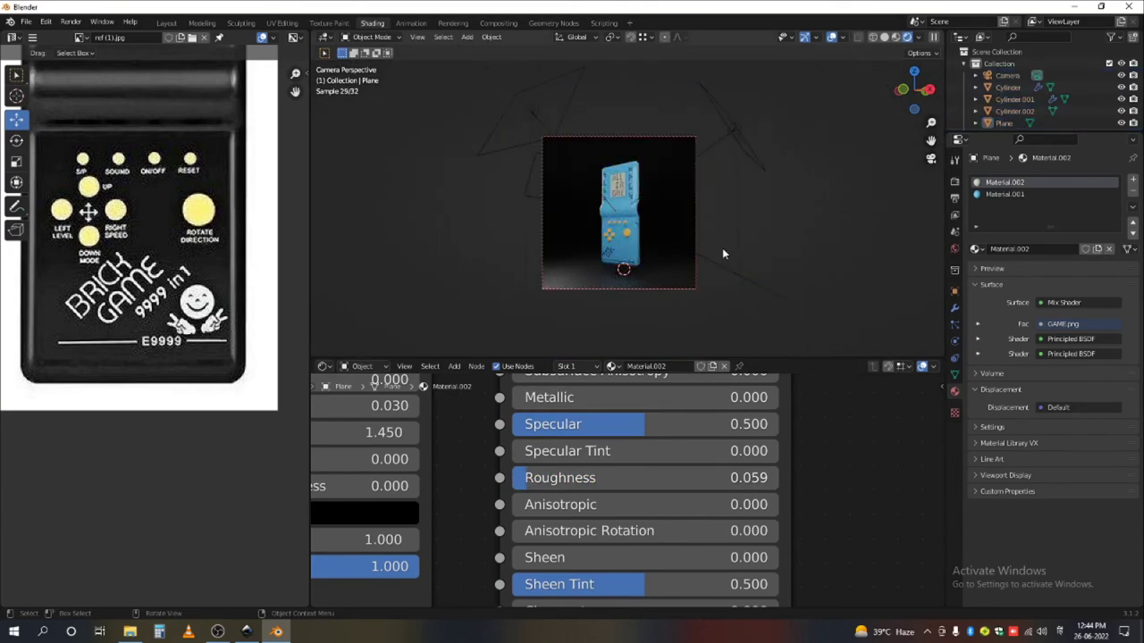
{"action": "left_click", "coordinate": [884, 37]}
{"action": "scroll", "coordinate": [585, 191], "scroll_direction": "up", "scroll_amount": 3}
{"action": "left_click", "coordinate": [651, 254]}
{"action": "scroll", "coordinate": [649, 255], "scroll_direction": "up", "scroll_amount": 3}
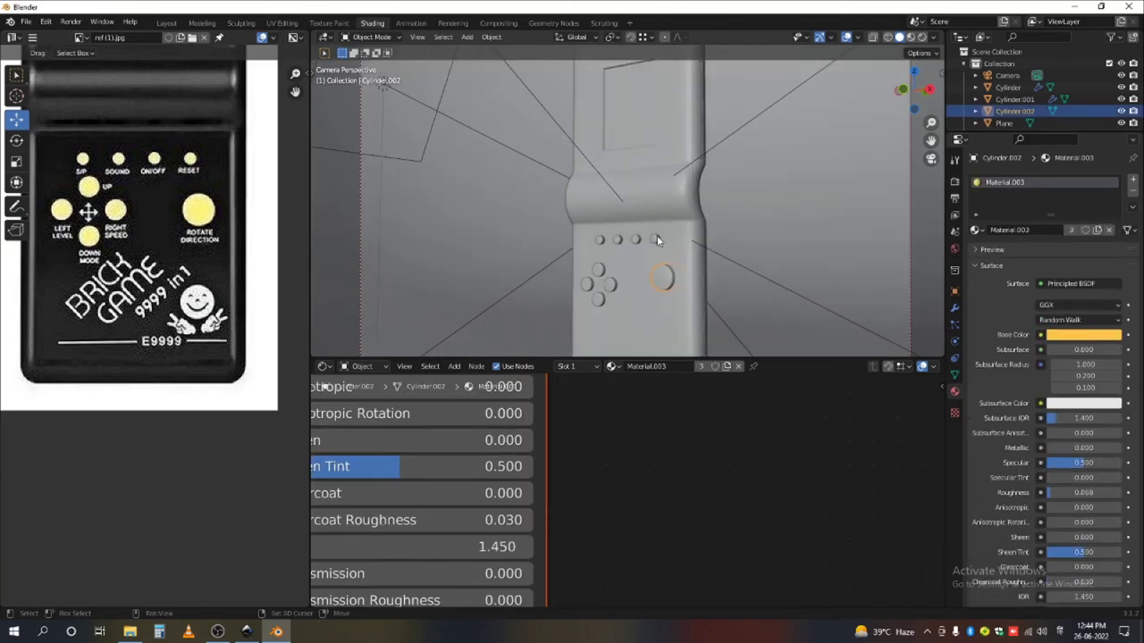
{"action": "left_click", "coordinate": [657, 239]}
{"action": "left_click", "coordinate": [618, 286], "text": "shift"}
{"action": "left_click", "coordinate": [685, 227], "text": "shift"}
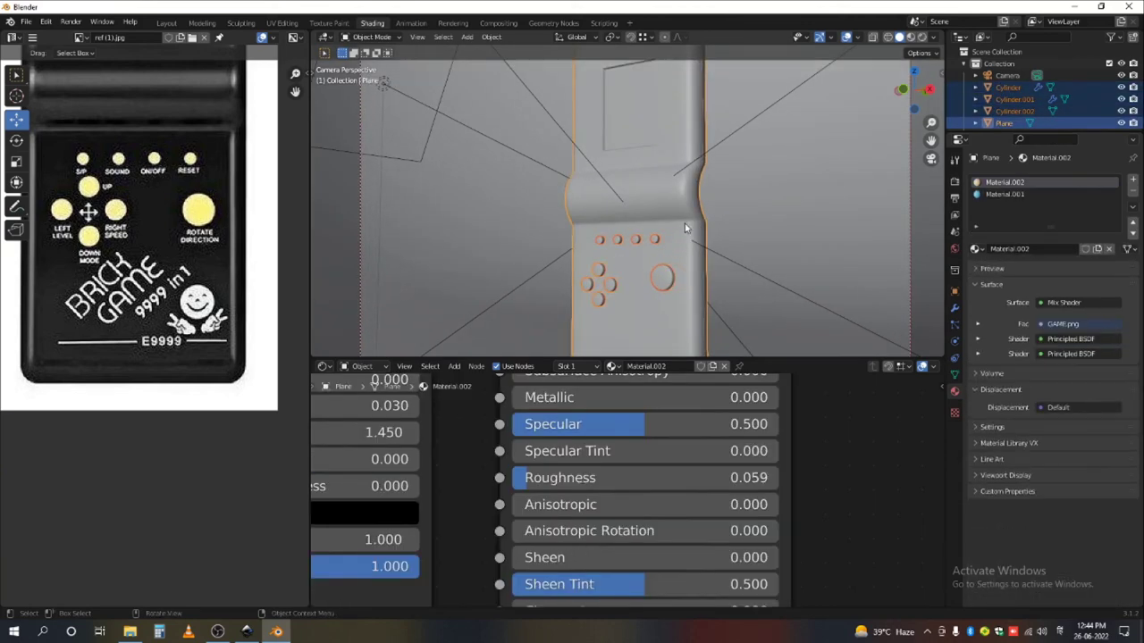
{"action": "scroll", "coordinate": [685, 227], "scroll_direction": "down", "scroll_amount": 2}
{"action": "key", "text": "KP_7"}
{"action": "left_click", "coordinate": [887, 38]}
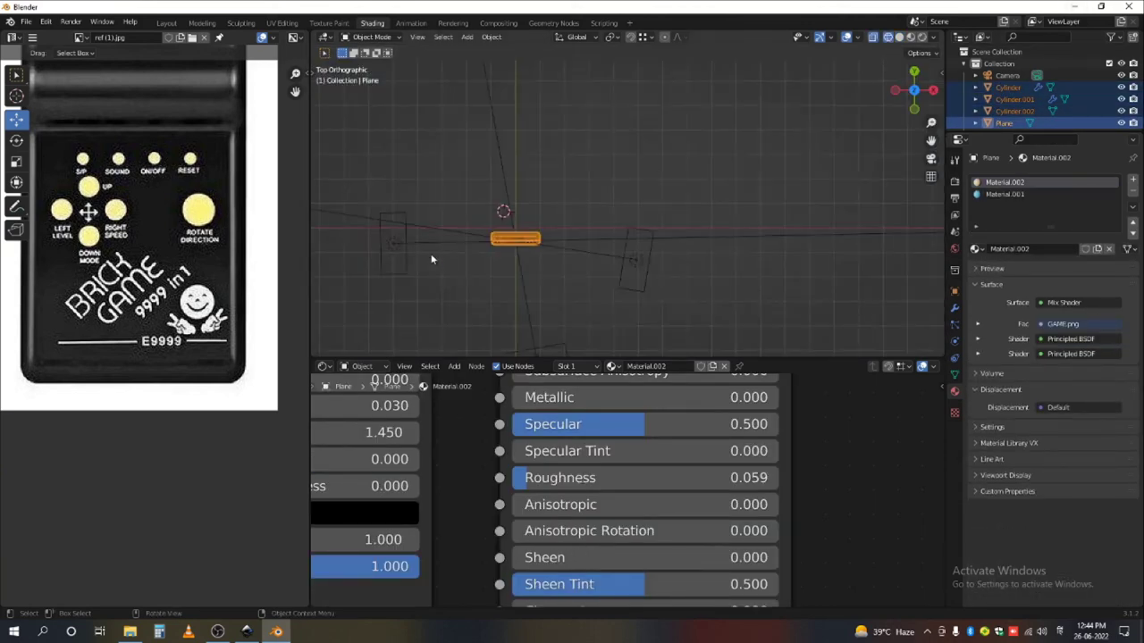
{"action": "scroll", "coordinate": [595, 175], "scroll_direction": "up", "scroll_amount": 5}
{"action": "key", "text": "shift+d"}
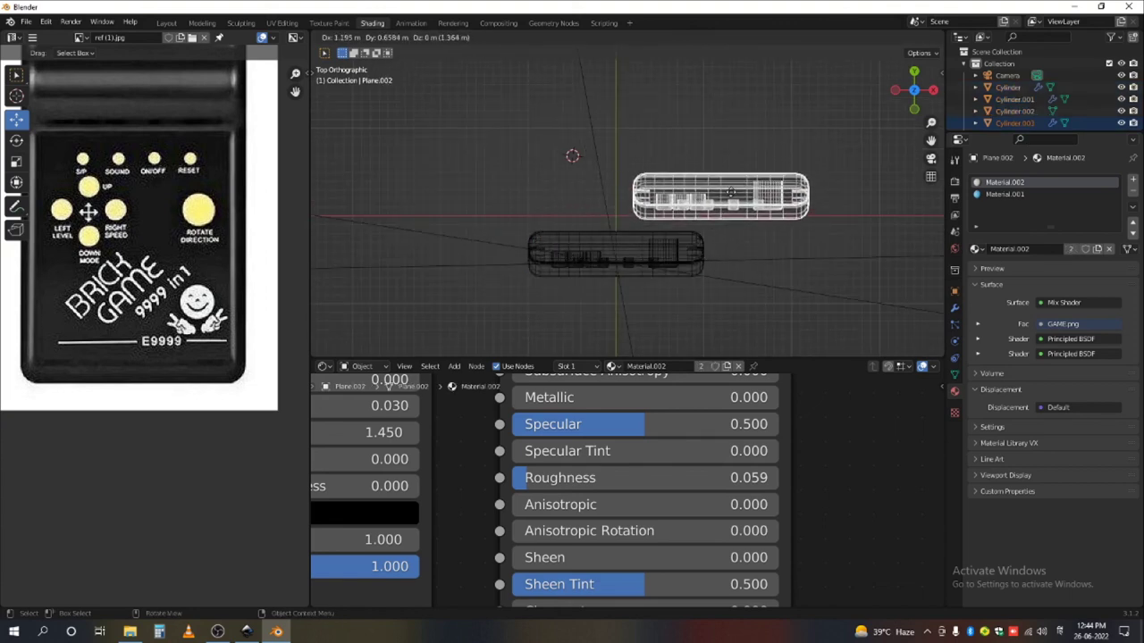
{"action": "left_click", "coordinate": [758, 223]}
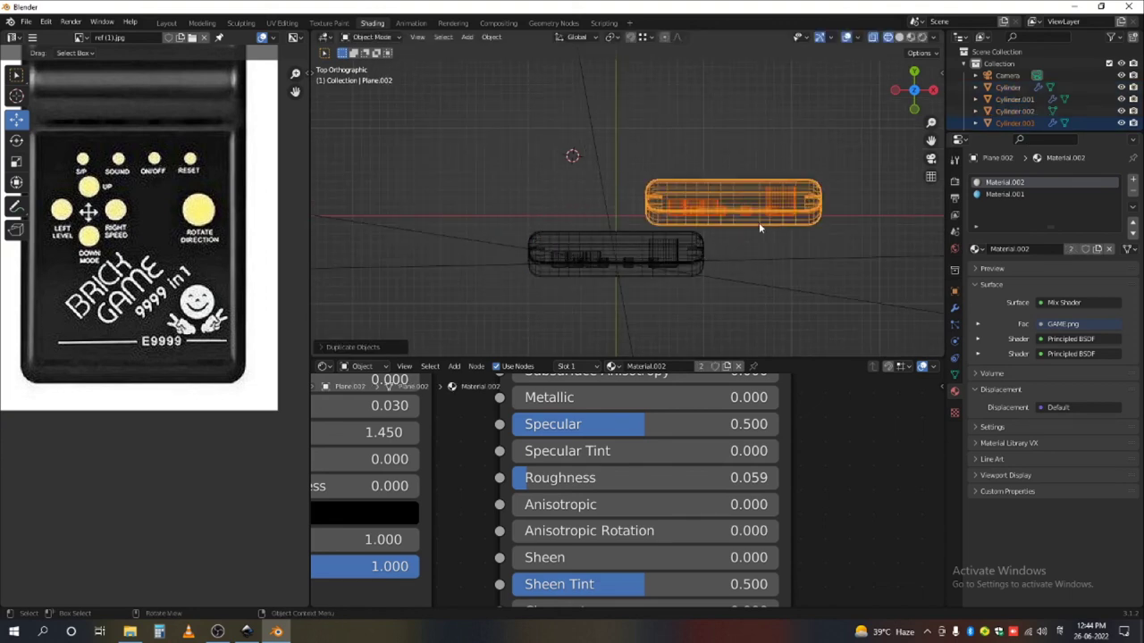
- Duplicate the second device about 2.8 m to the left, behind the original, and preview all three through the camera in Rendered shading
{"action": "key", "text": "shift+d"}
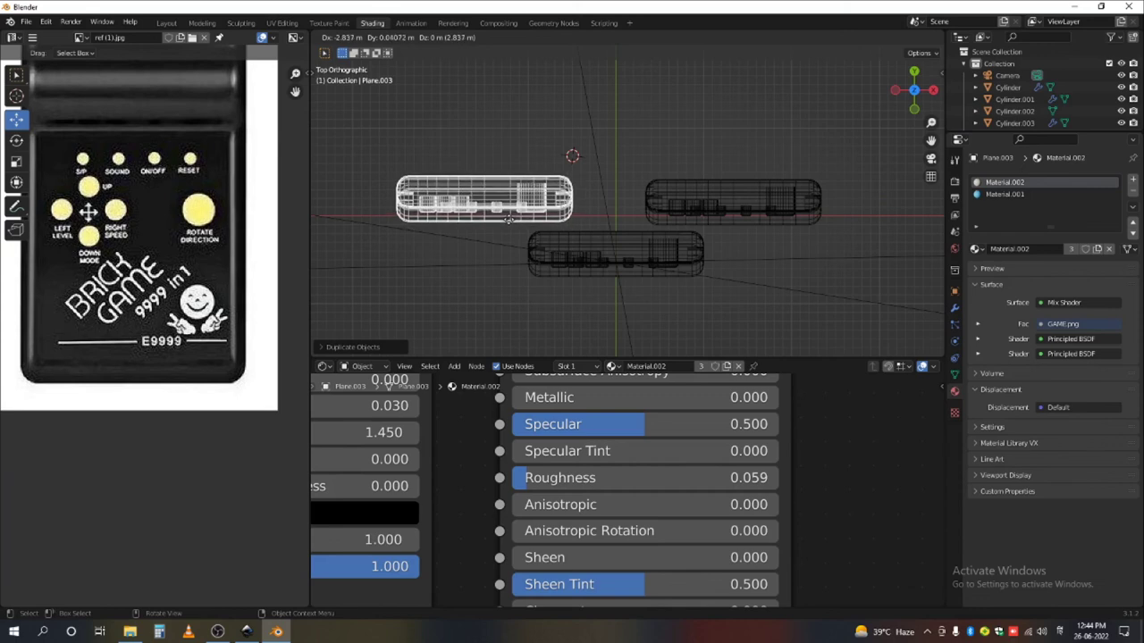
{"action": "left_click", "coordinate": [515, 218]}
{"action": "key", "text": "KP_0"}
{"action": "scroll", "coordinate": [761, 273], "scroll_direction": "down", "scroll_amount": 4}
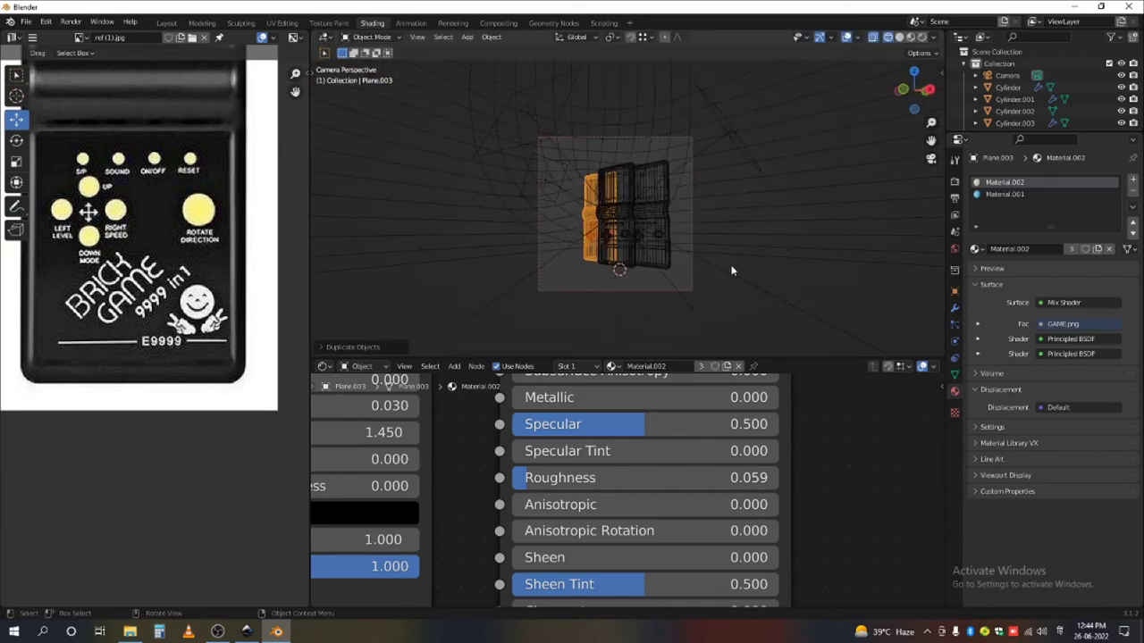
{"action": "scroll", "coordinate": [831, 270], "scroll_direction": "up", "scroll_amount": 1}
{"action": "left_click", "coordinate": [921, 38]}
{"action": "scroll", "coordinate": [798, 242], "scroll_direction": "up", "scroll_amount": 3}
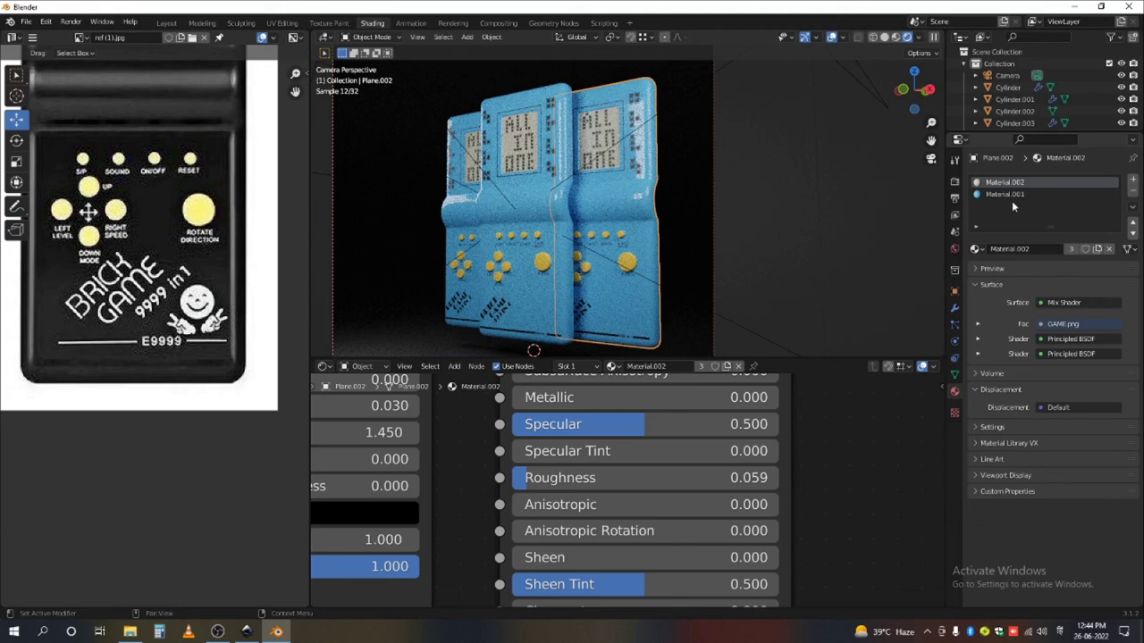
- Make the right rear device's Material.001 a separate copy and set its base color to pinkish red, hue 0.992, saturation 0.926
{"action": "left_click", "coordinate": [1013, 198]}
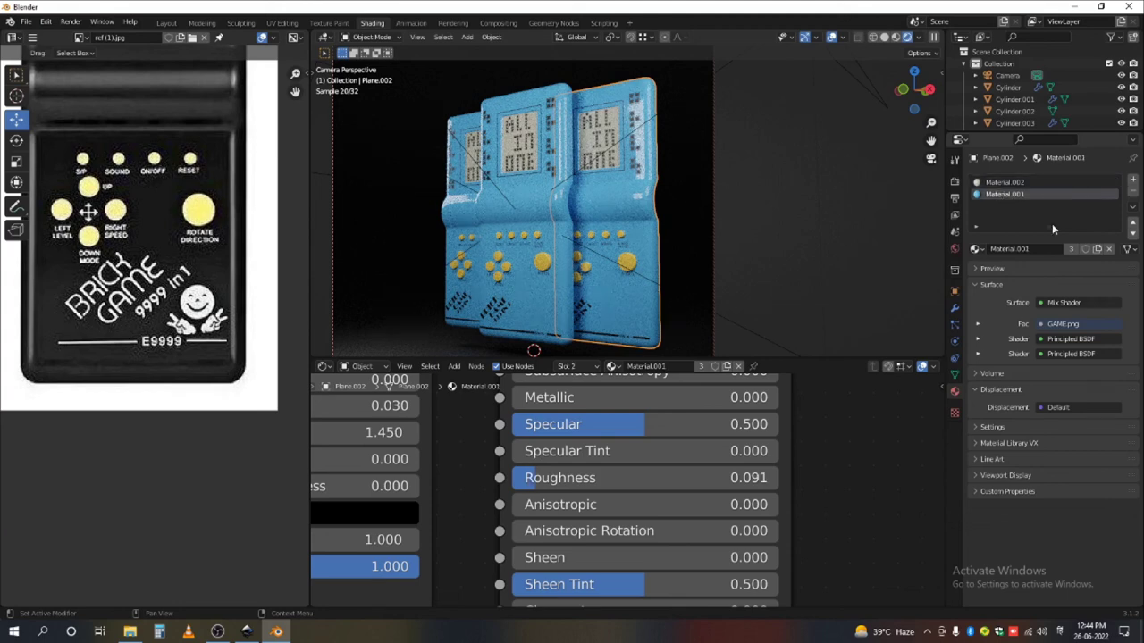
{"action": "left_click", "coordinate": [1098, 250]}
{"action": "scroll", "coordinate": [715, 439], "scroll_direction": "down", "scroll_amount": 5}
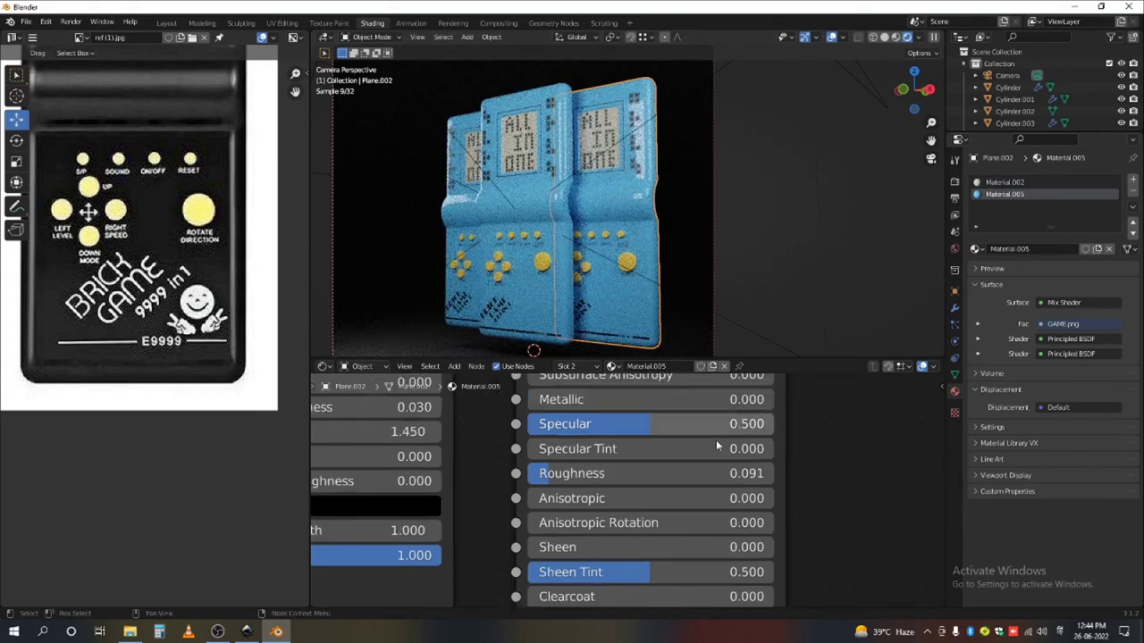
{"action": "scroll", "coordinate": [625, 465], "scroll_direction": "up", "scroll_amount": 4}
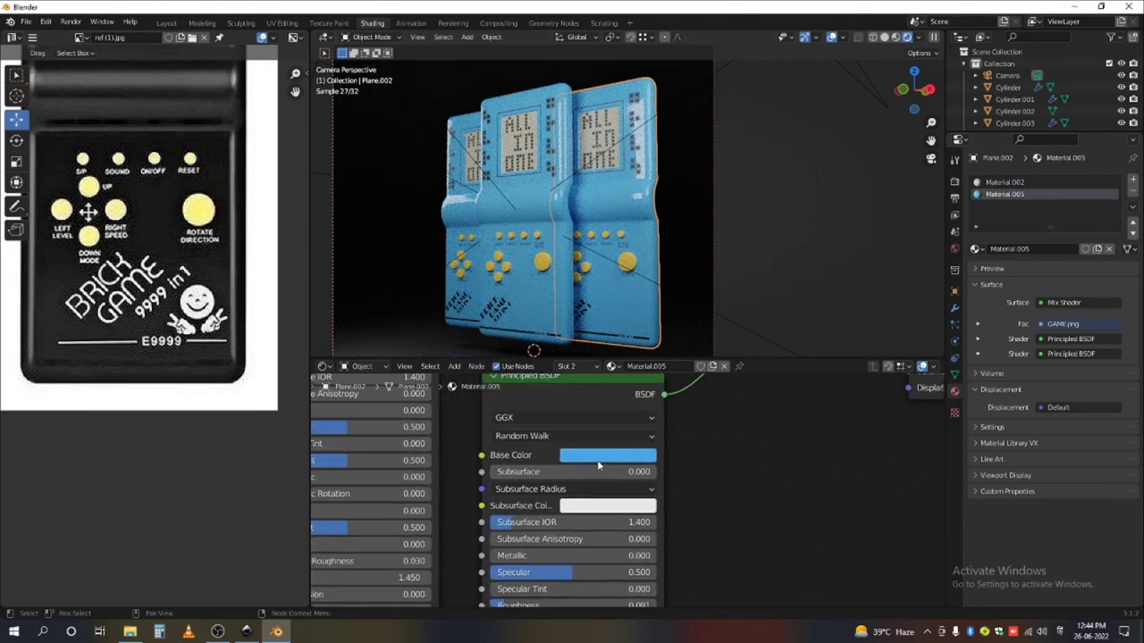
{"action": "left_click", "coordinate": [597, 458]}
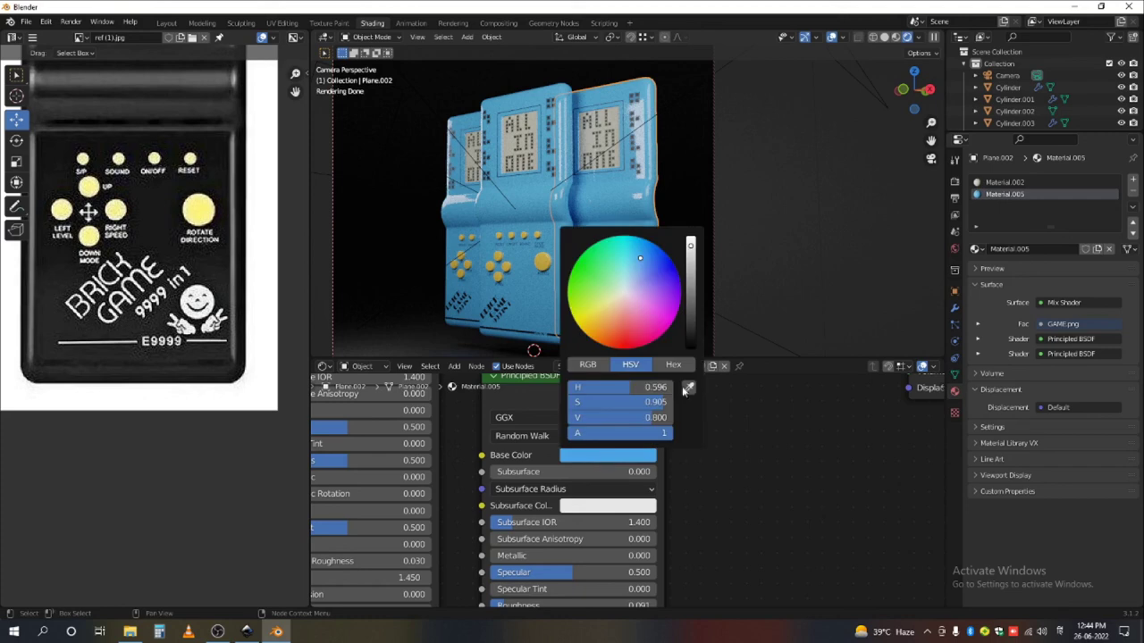
{"action": "left_click", "coordinate": [626, 335]}
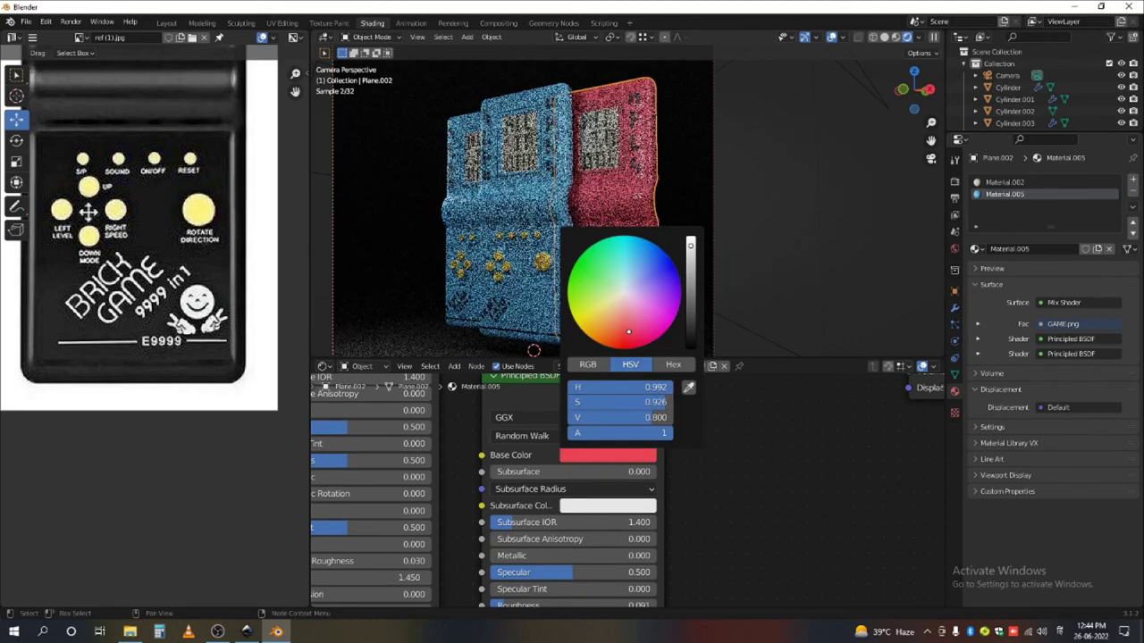
- Give the front device its own copy of Material.002 and darken its Material.001 base color to navy, value 0.025
{"action": "left_click", "coordinate": [522, 209]}
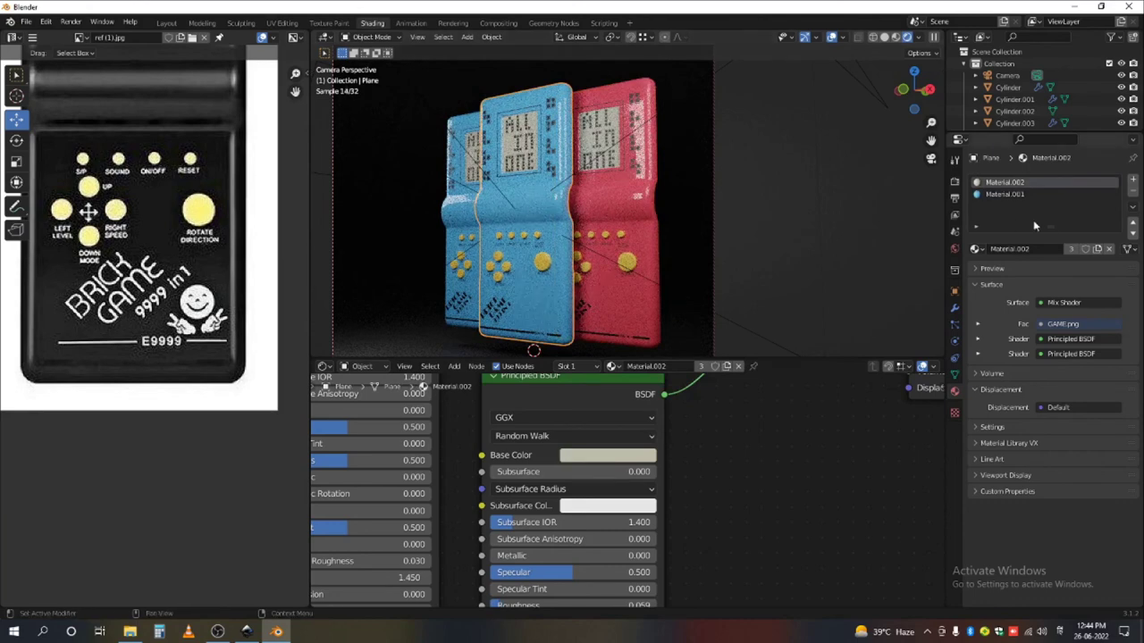
{"action": "left_click", "coordinate": [1096, 248]}
{"action": "scroll", "coordinate": [640, 467], "scroll_direction": "down", "scroll_amount": 2}
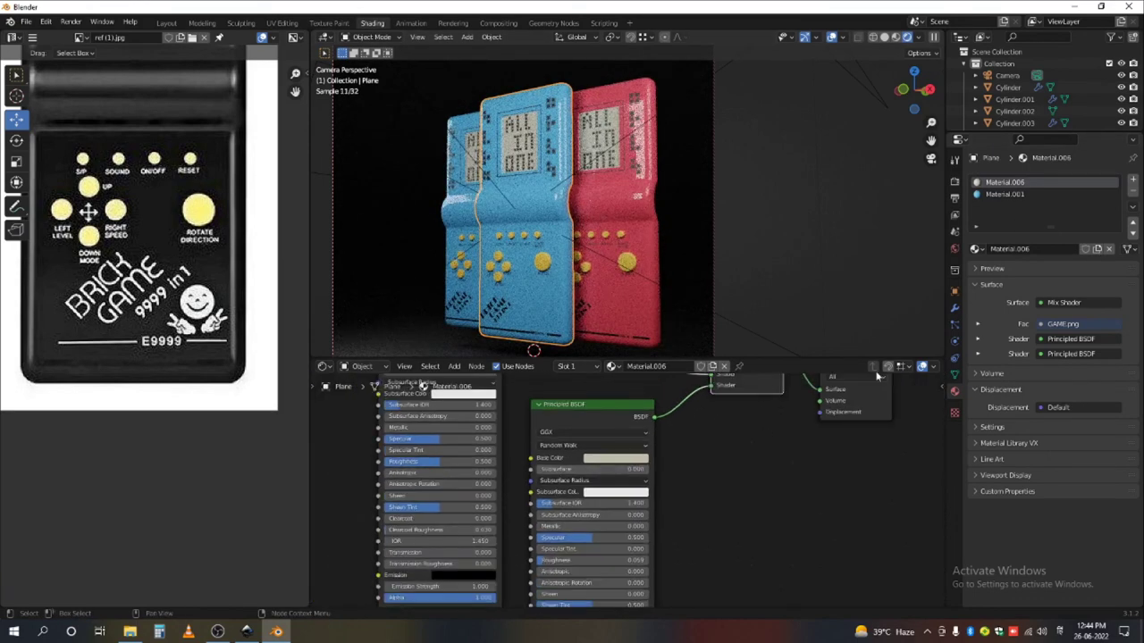
{"action": "left_click", "coordinate": [1005, 195]}
{"action": "scroll", "coordinate": [650, 477], "scroll_direction": "up", "scroll_amount": 2}
{"action": "left_click", "coordinate": [607, 455]}
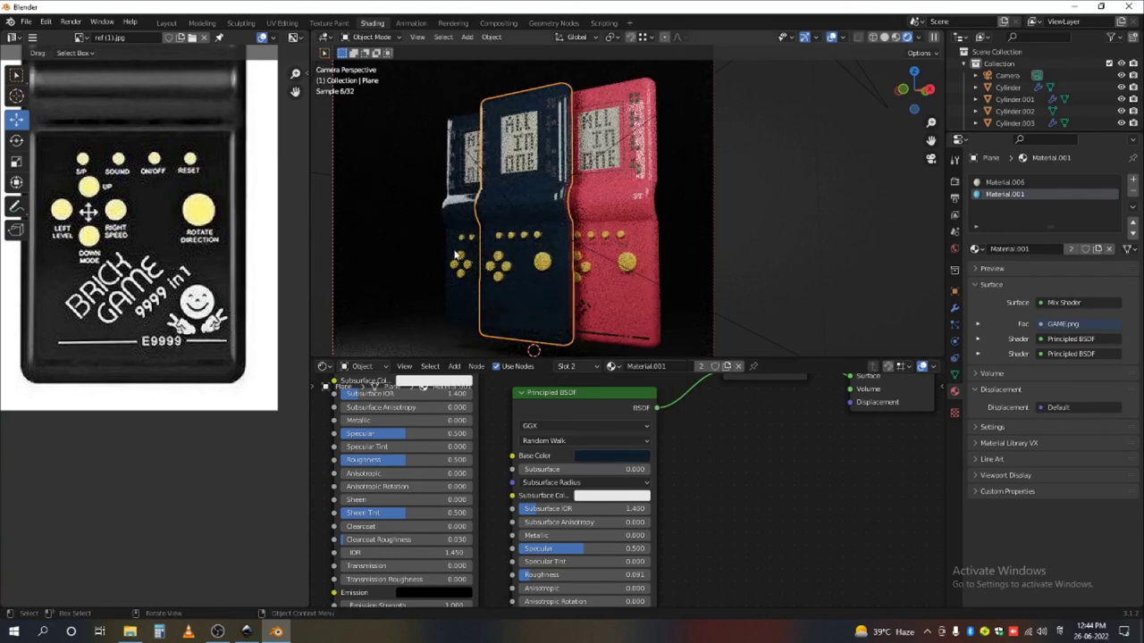
- Make the left rear device's Material.001 a separate copy and set its base color to bright blue, hue 0.622, saturation 0.912, value 1
{"action": "left_click", "coordinate": [466, 211]}
{"action": "left_click", "coordinate": [1001, 194]}
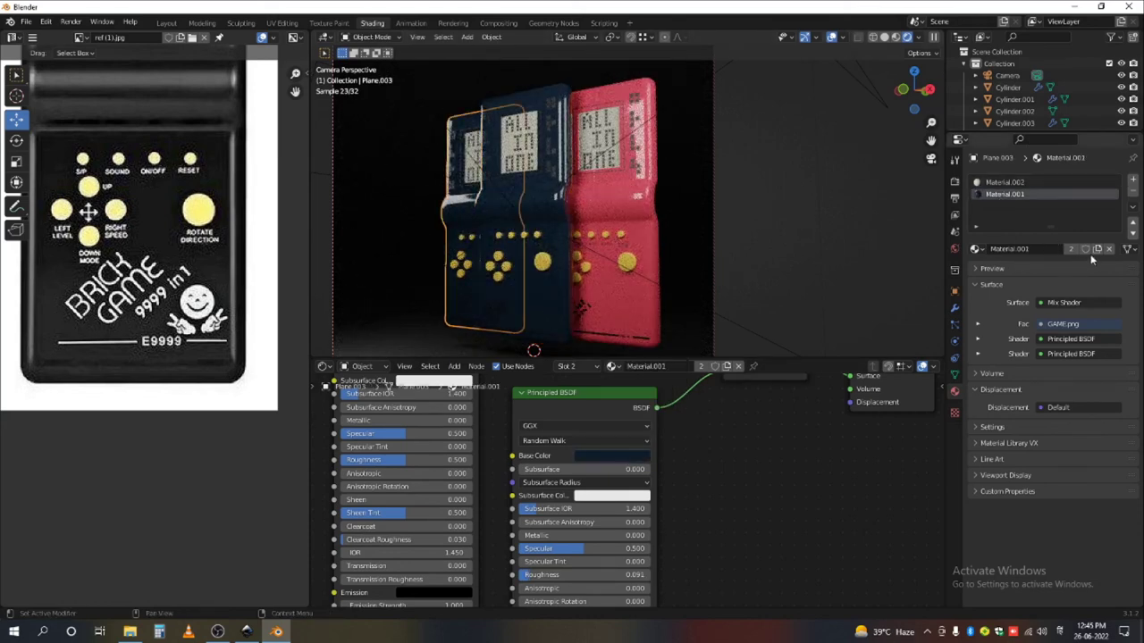
{"action": "left_click", "coordinate": [612, 455]}
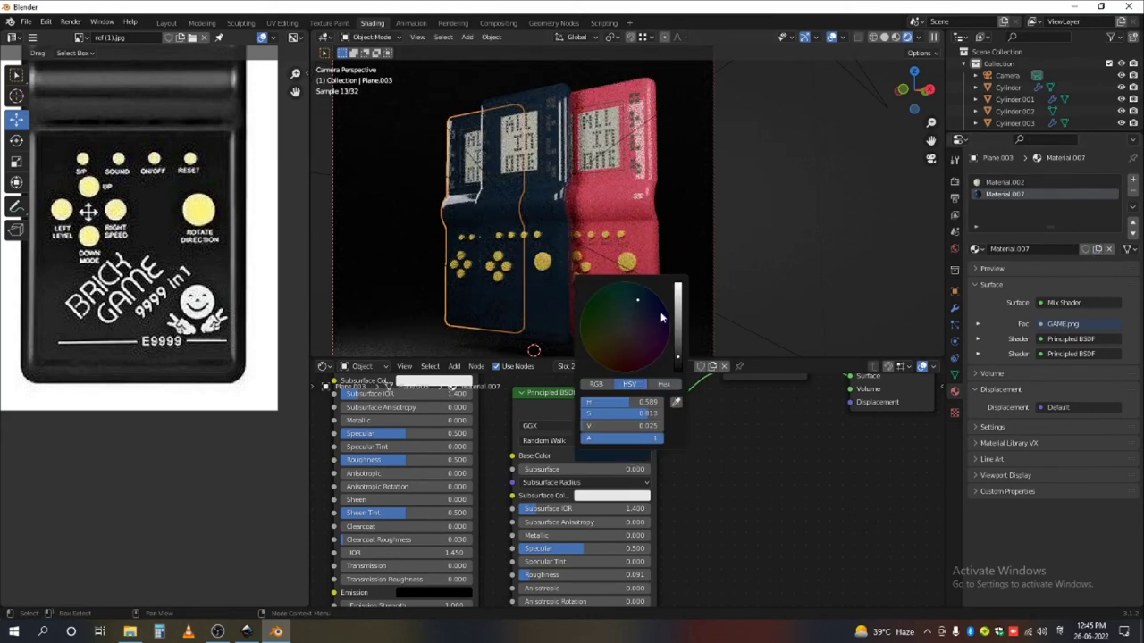
{"action": "left_click_drag", "start_coordinate": [677, 355], "coordinate": [678, 283]}
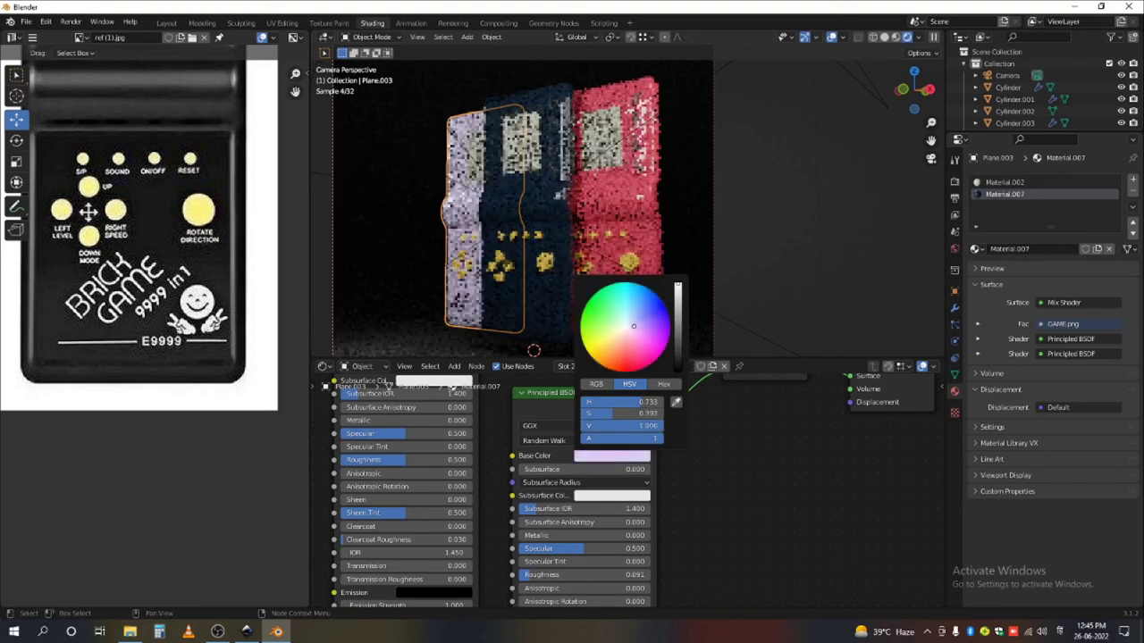
{"action": "left_click", "coordinate": [642, 307]}
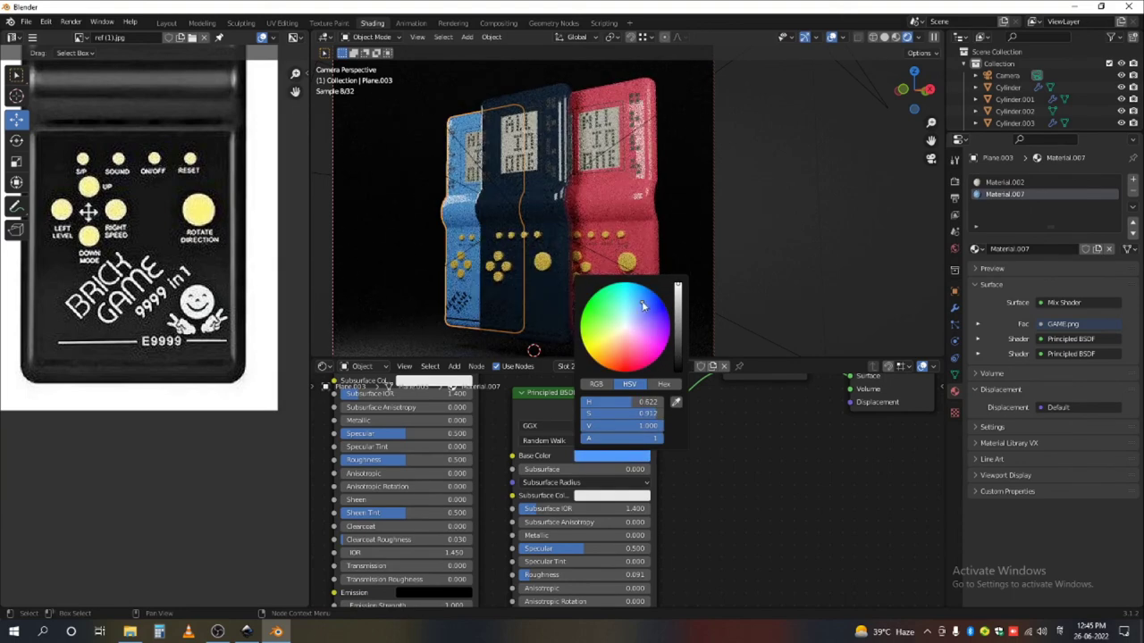
- Neutralize the front device's body base color by setting red, green and blue to 1, and darken it to near black
{"action": "left_click", "coordinate": [557, 252]}
{"action": "left_click", "coordinate": [611, 456]}
{"action": "left_click", "coordinate": [599, 384]}
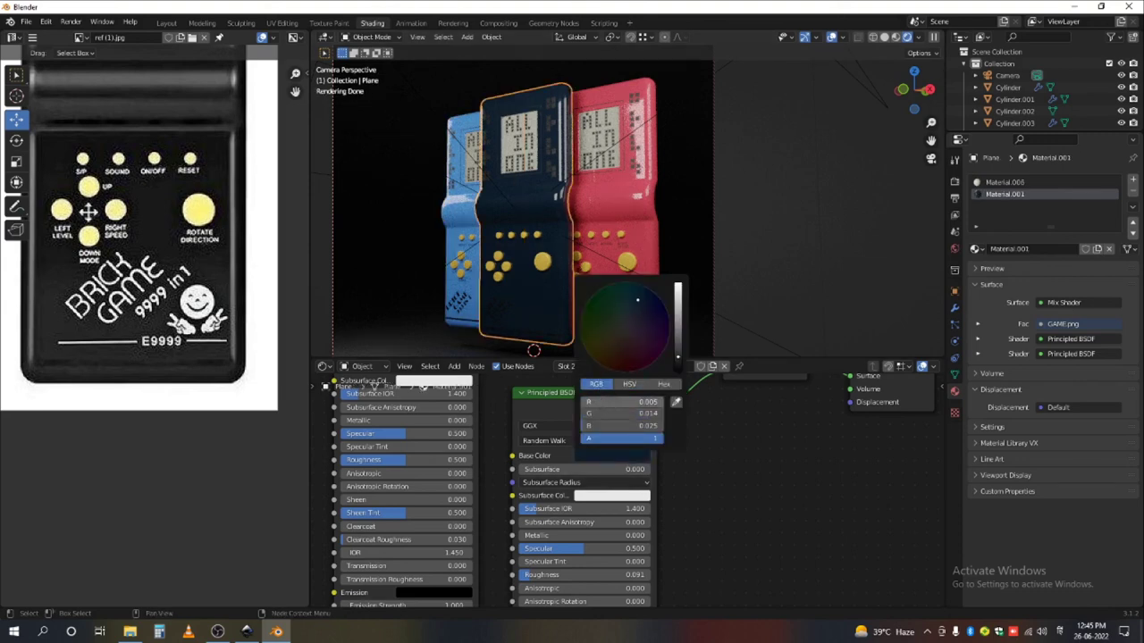
{"action": "left_click_drag", "start_coordinate": [608, 403], "coordinate": [663, 428]}
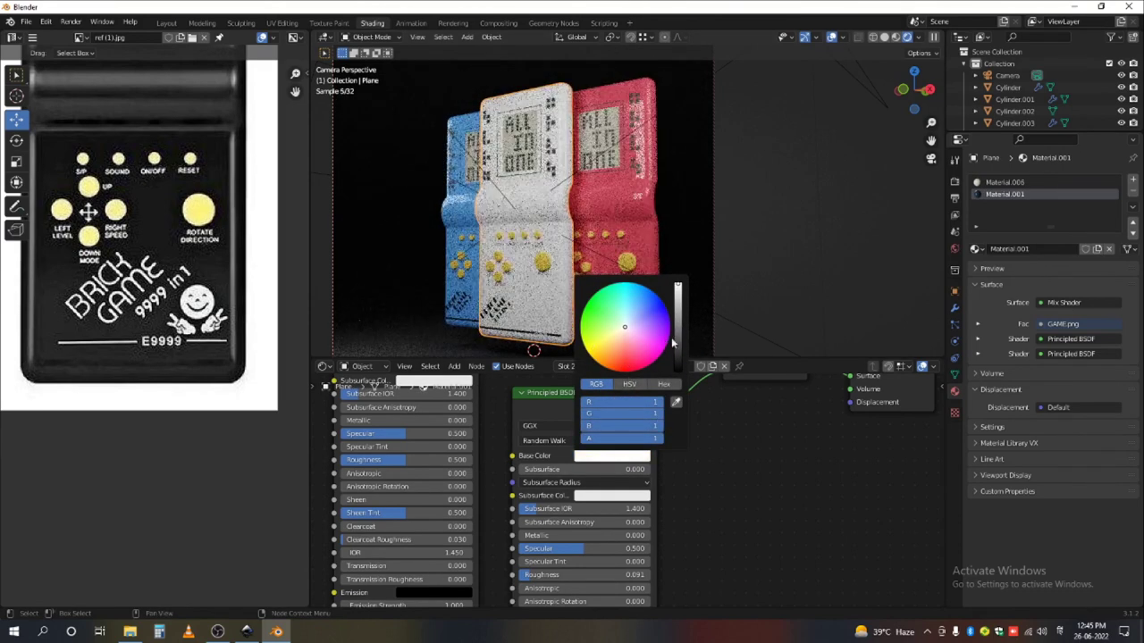
{"action": "left_click_drag", "start_coordinate": [677, 286], "coordinate": [677, 359]}
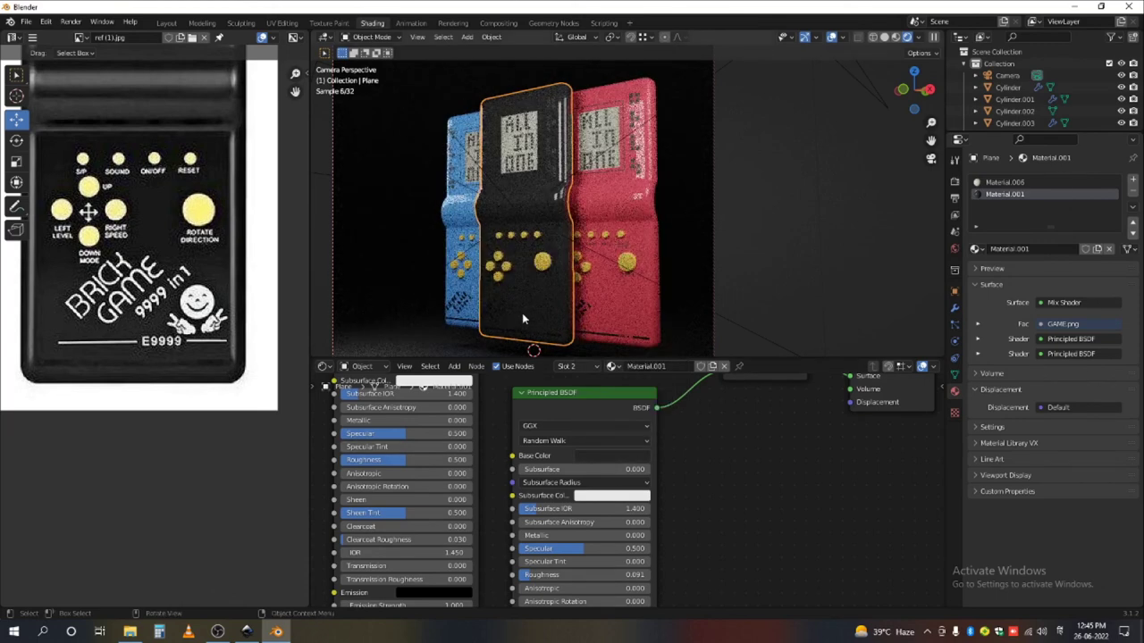
- Change the base color of the front device's printed graphics from black to white in the other Principled BSDF of Material.001
{"action": "left_click", "coordinate": [471, 322]}
{"action": "left_click", "coordinate": [550, 290]}
{"action": "middle_click_drag", "start_coordinate": [423, 421], "coordinate": [519, 483]}
{"action": "left_click", "coordinate": [523, 404]}
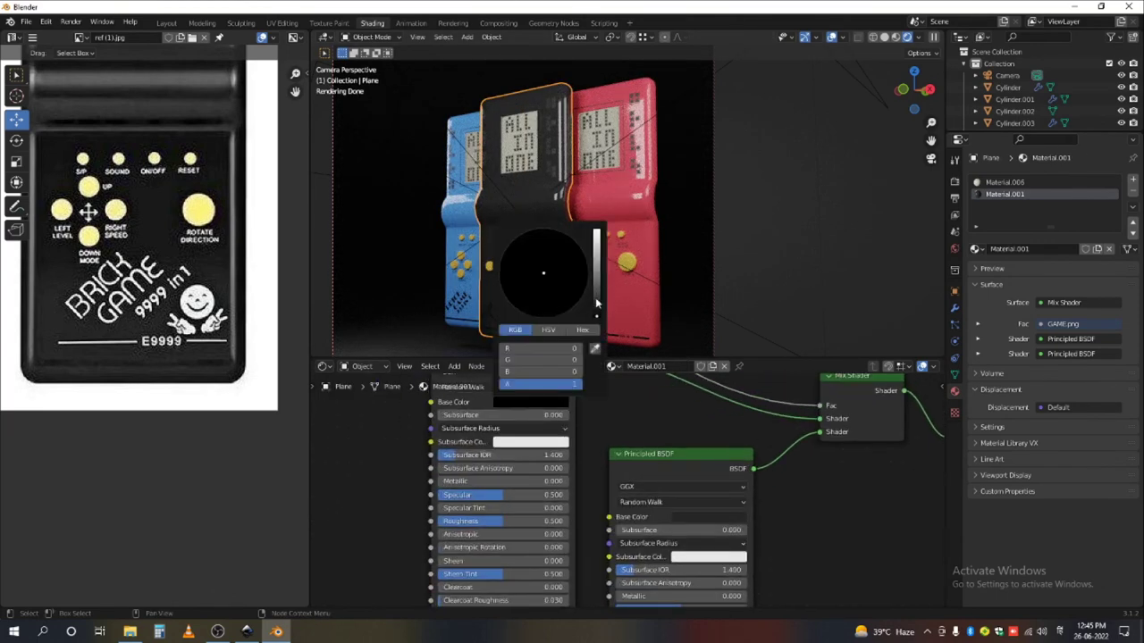
{"action": "left_click_drag", "start_coordinate": [597, 304], "coordinate": [596, 232]}
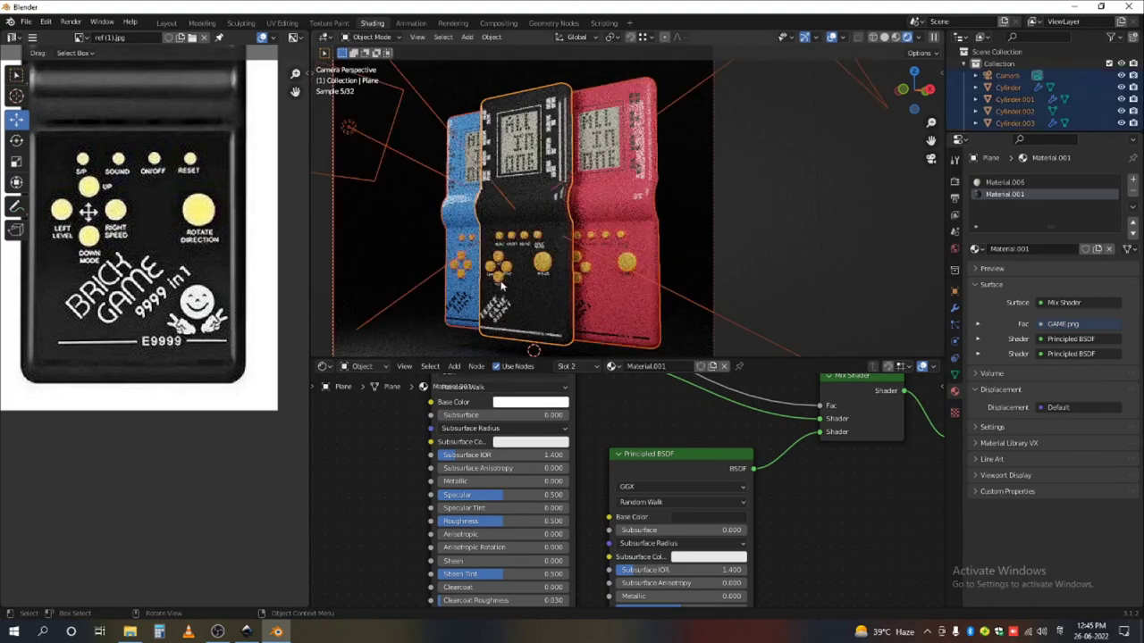
- Deselect everything and preview the three colored devices in the Layout workspace, with the whole camera frame in Rendered shading
{"action": "key", "text": "a"}
{"action": "scroll", "coordinate": [557, 282], "scroll_direction": "down", "scroll_amount": 2}
{"action": "scroll", "coordinate": [552, 215], "scroll_direction": "up", "scroll_amount": 1}
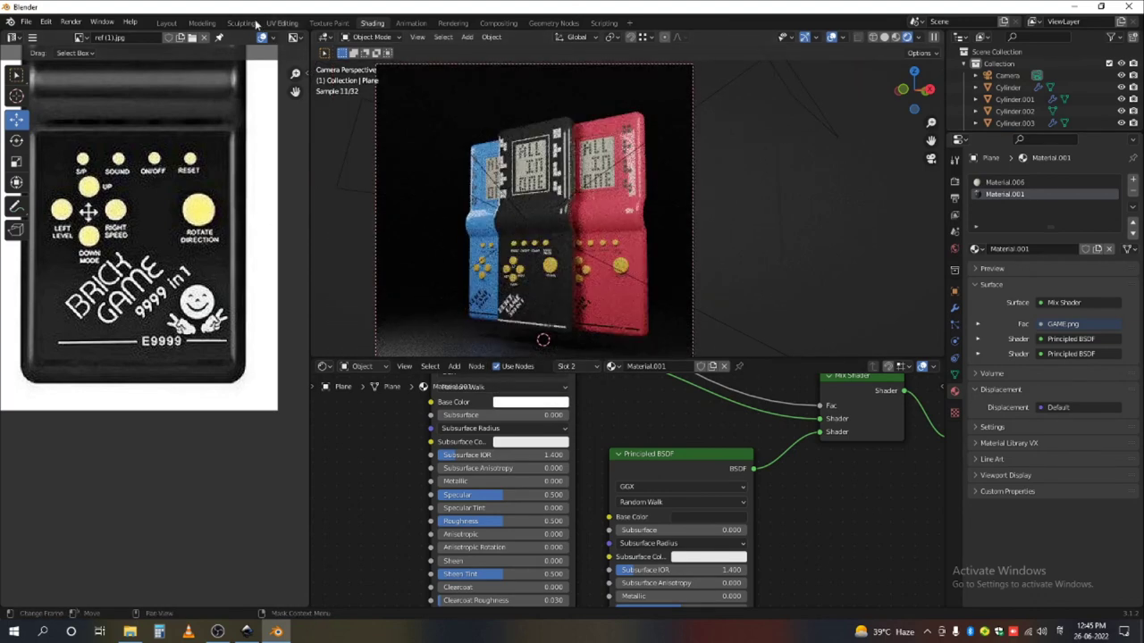
{"action": "left_click", "coordinate": [163, 23]}
{"action": "left_click", "coordinate": [922, 37]}
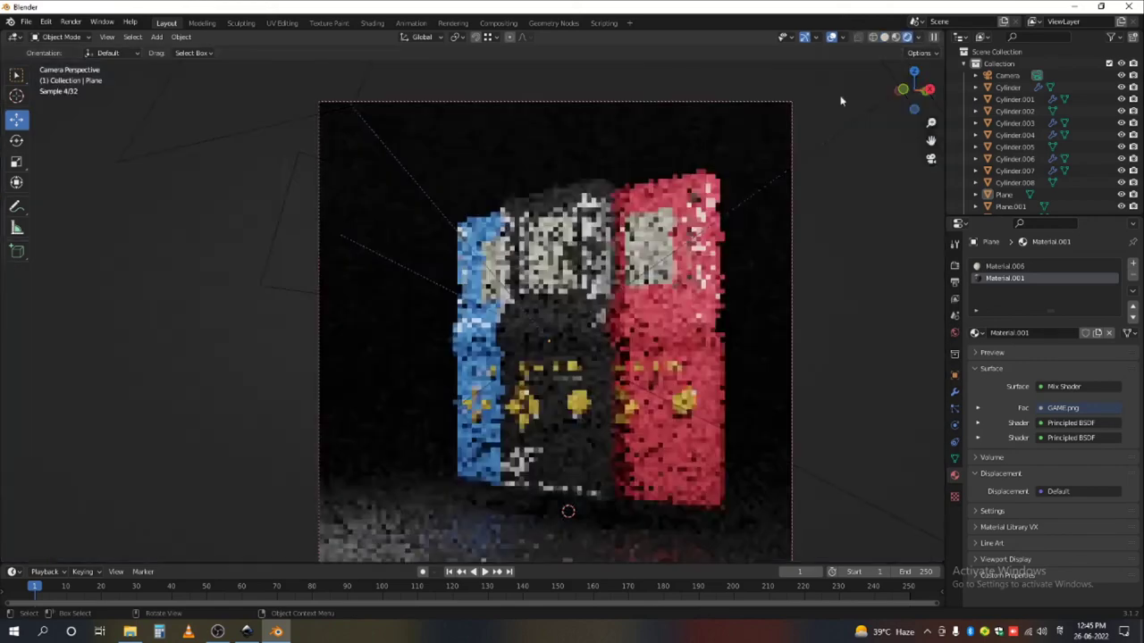
{"action": "key", "text": "Home"}
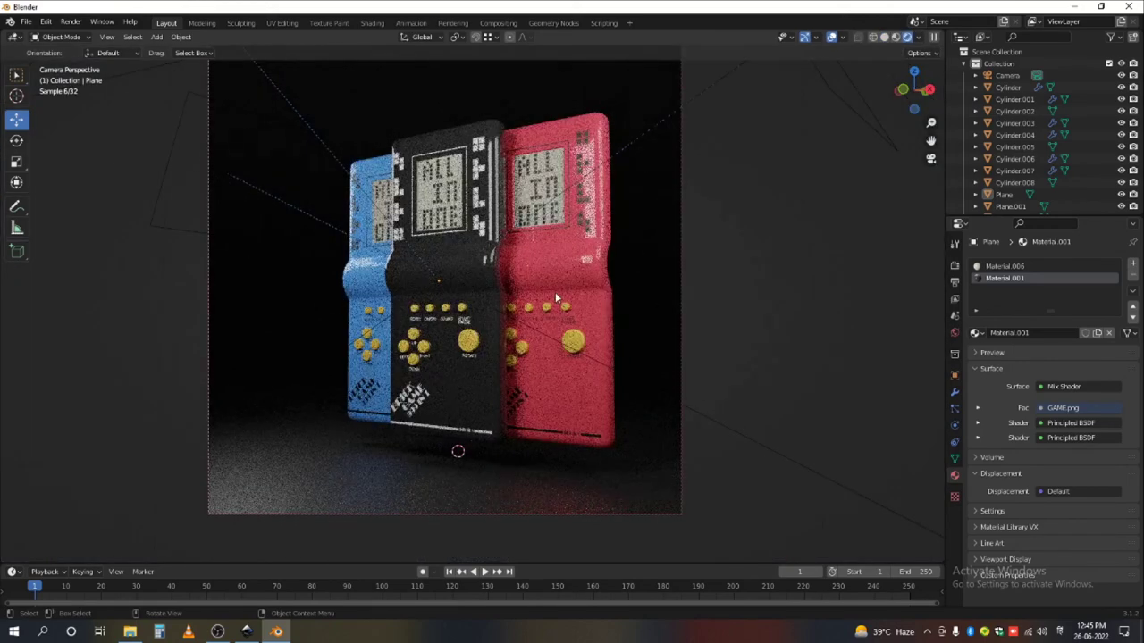